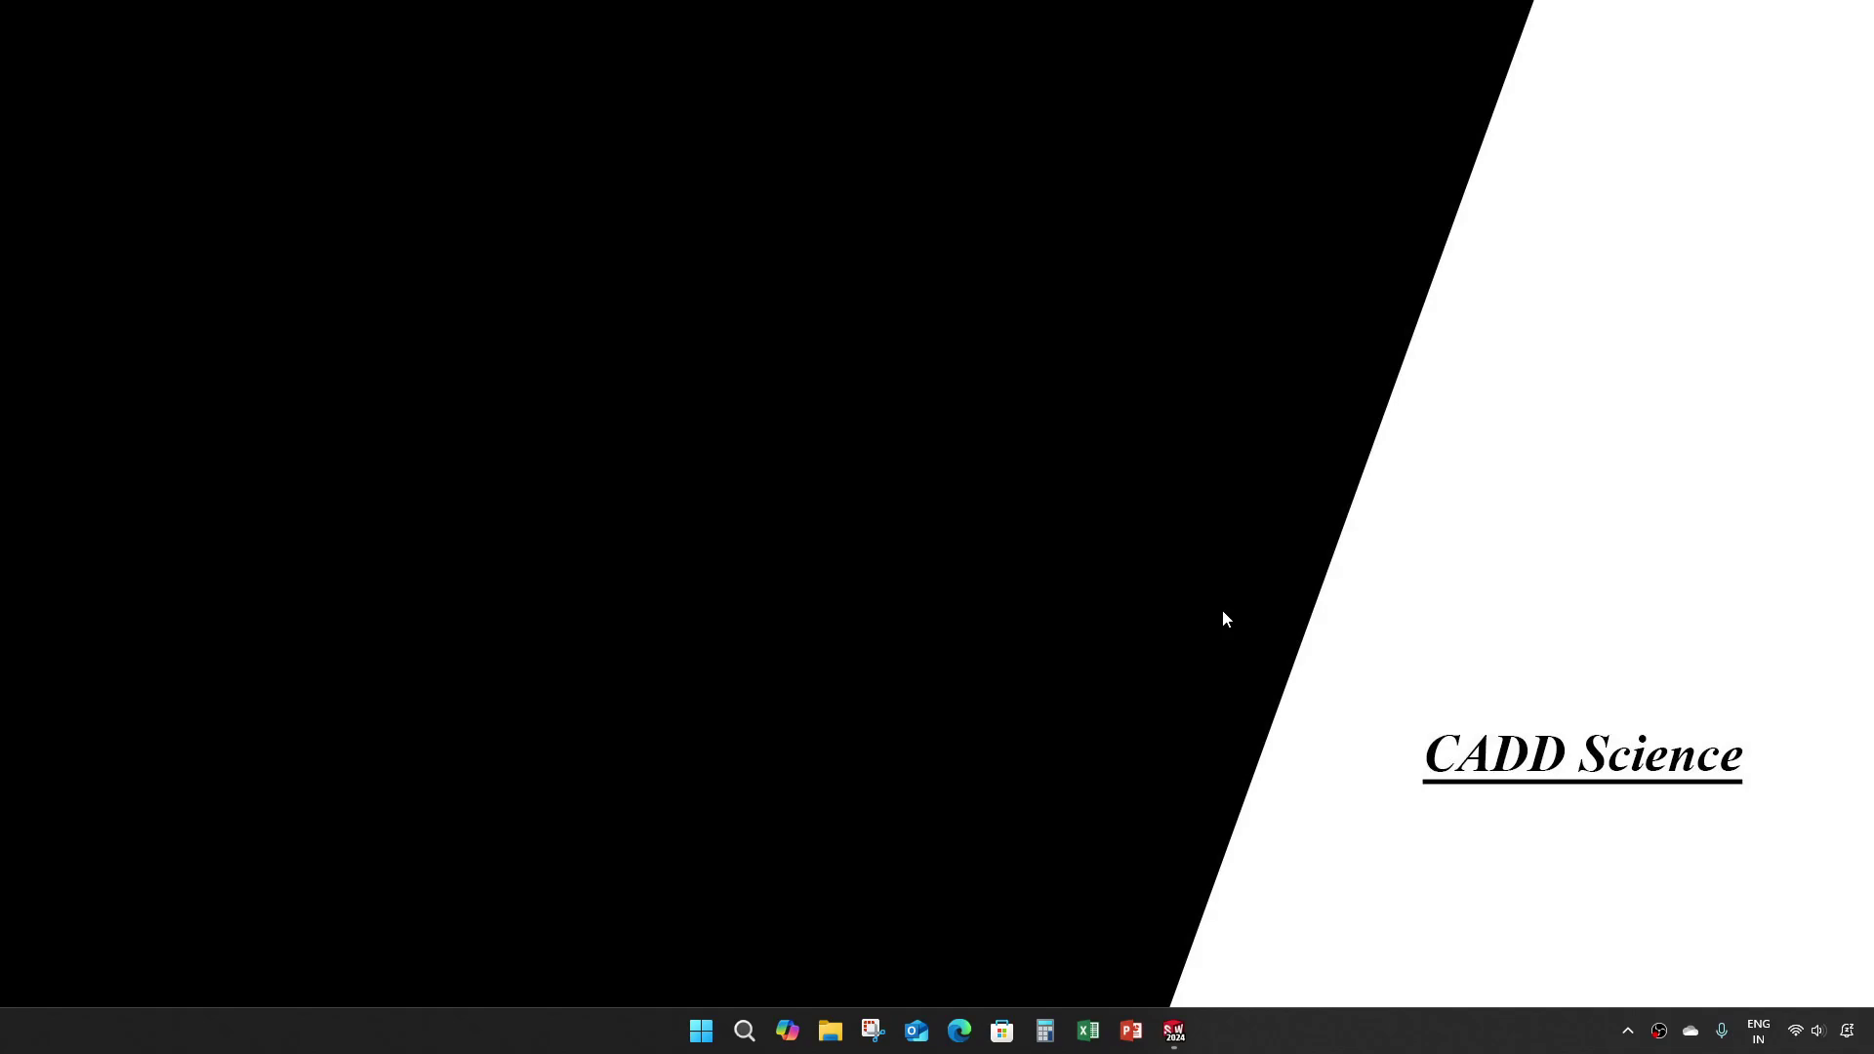
Step: Switch to SOLIDWORKS and create a new part document
click(1175, 1032)
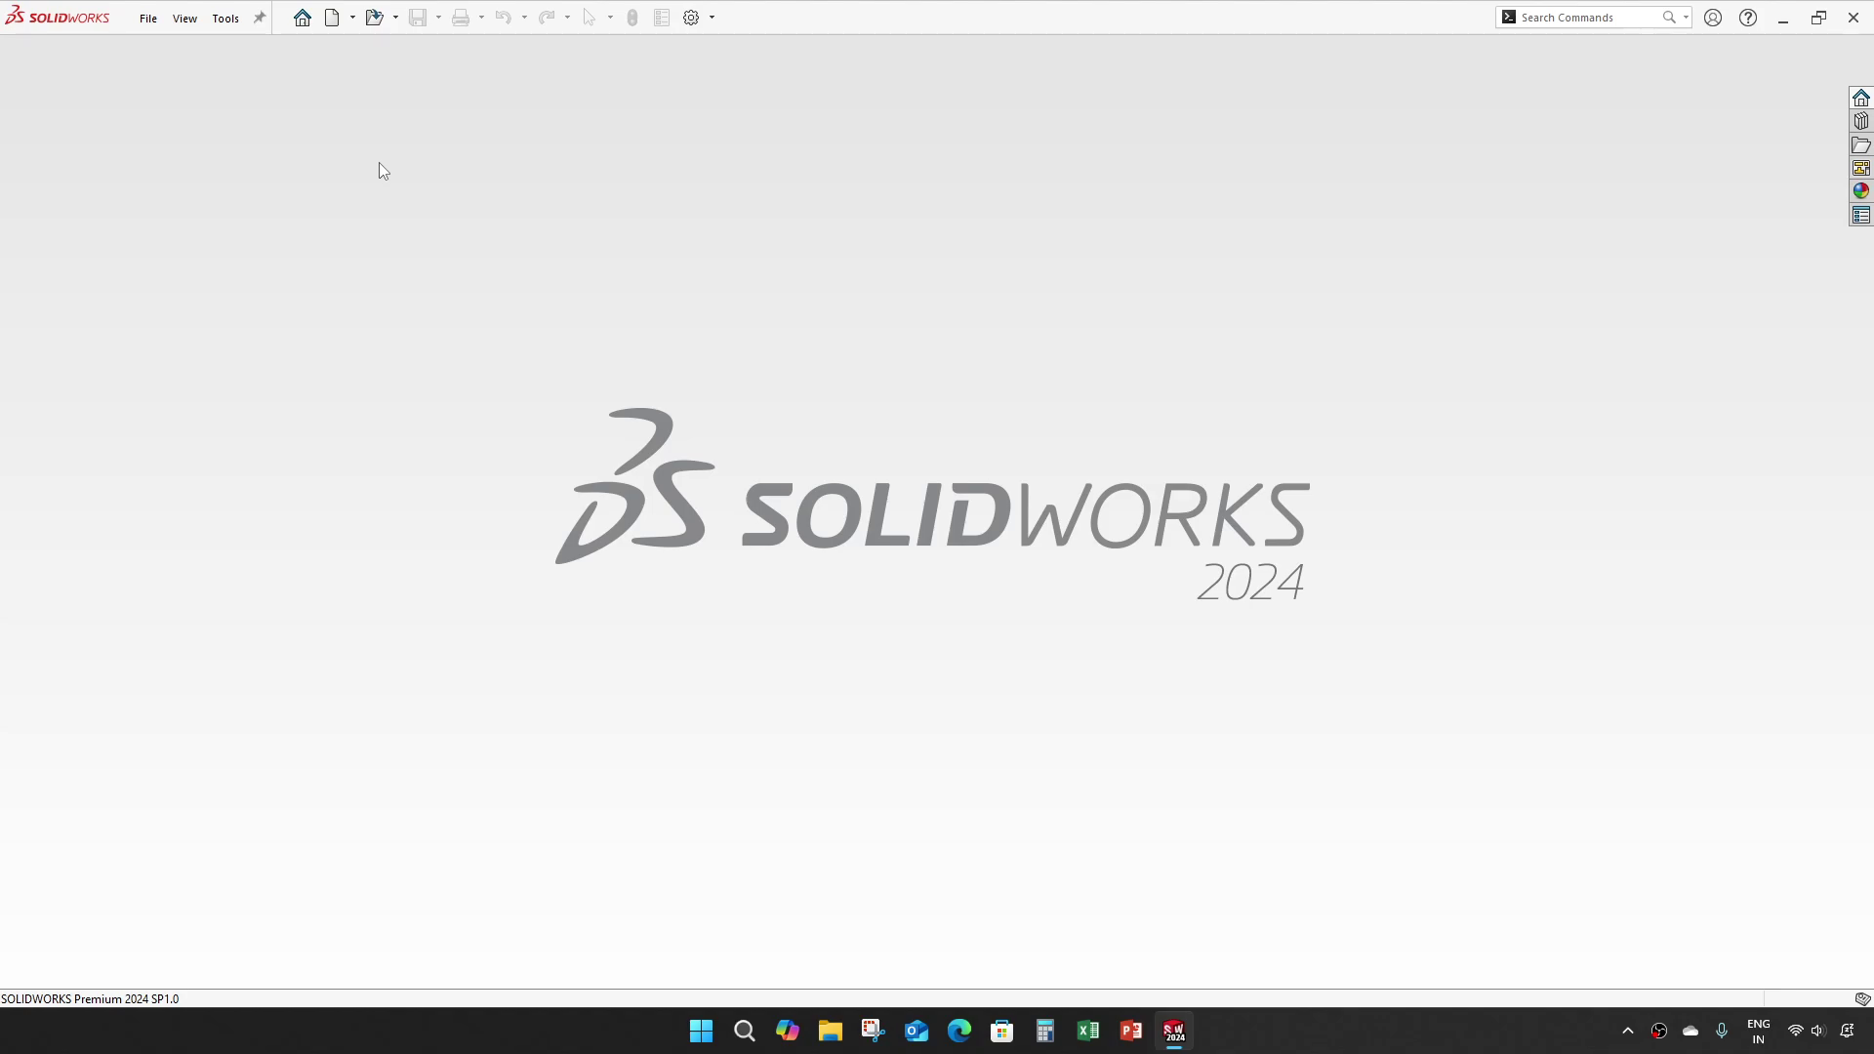
click(148, 18)
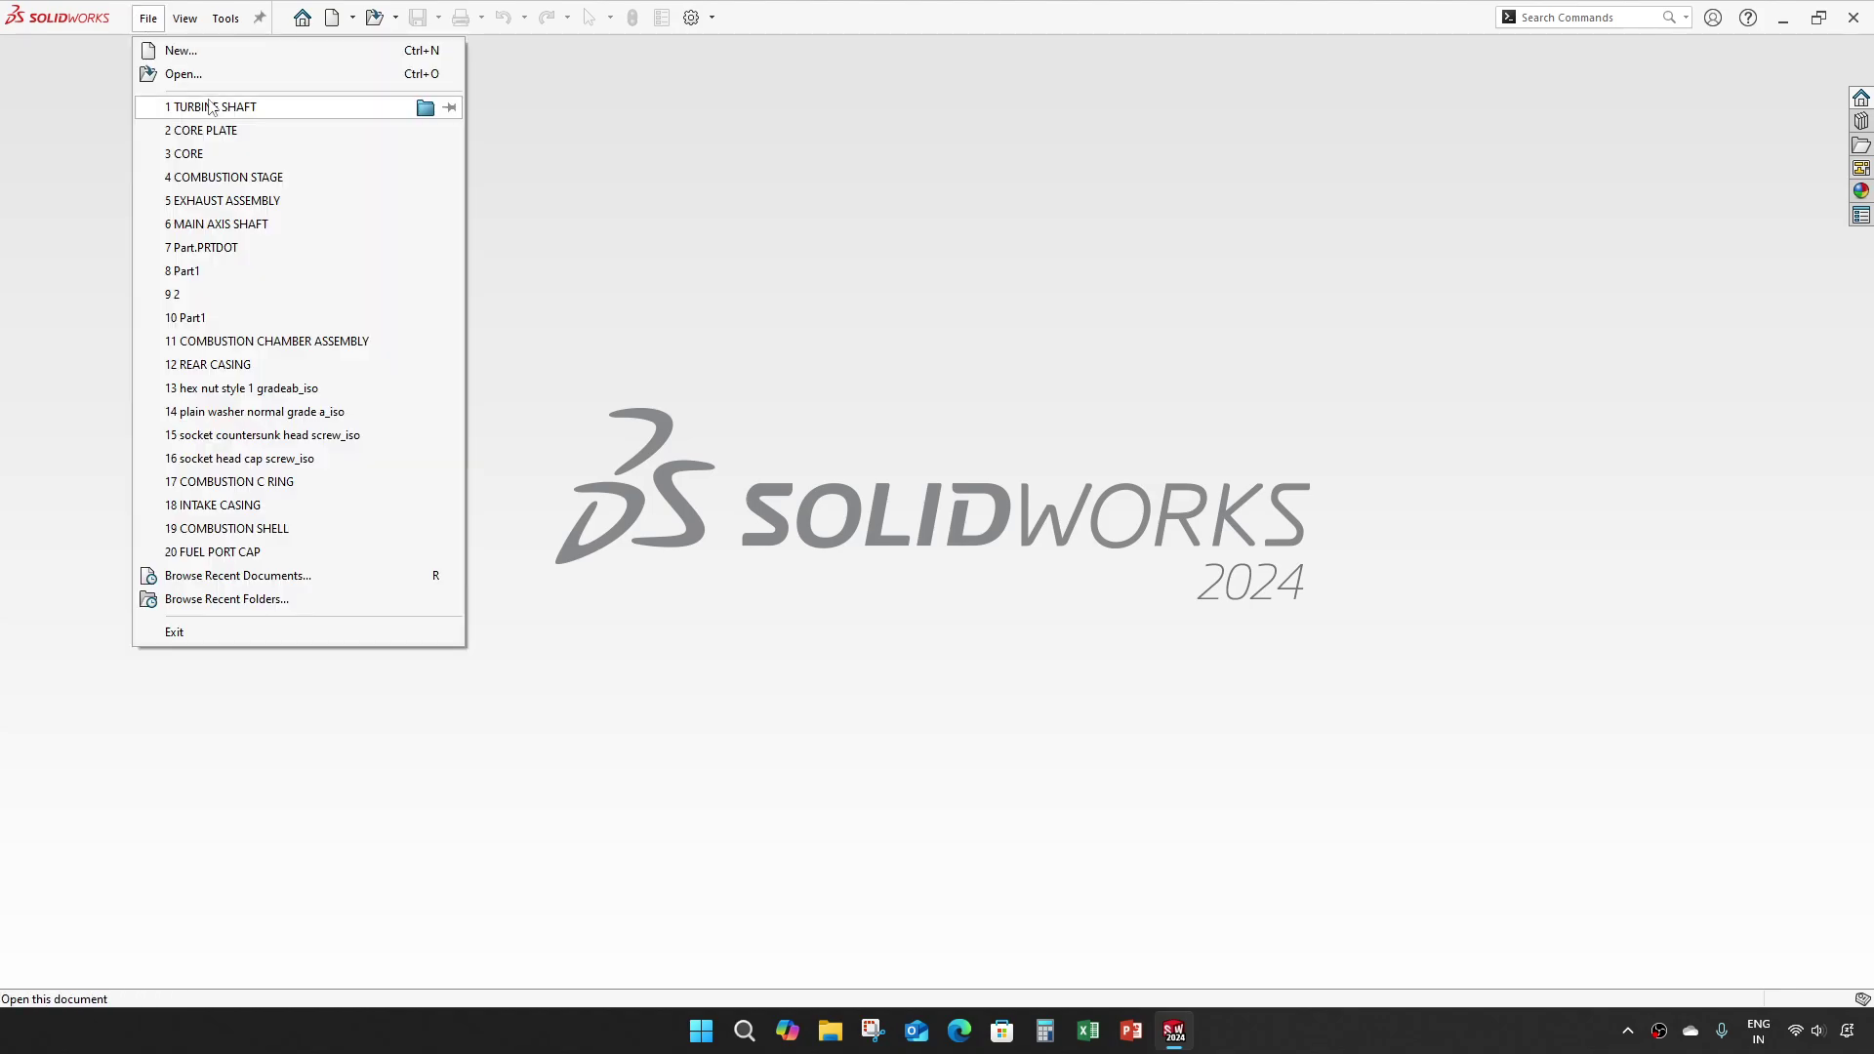
click(180, 51)
click(770, 757)
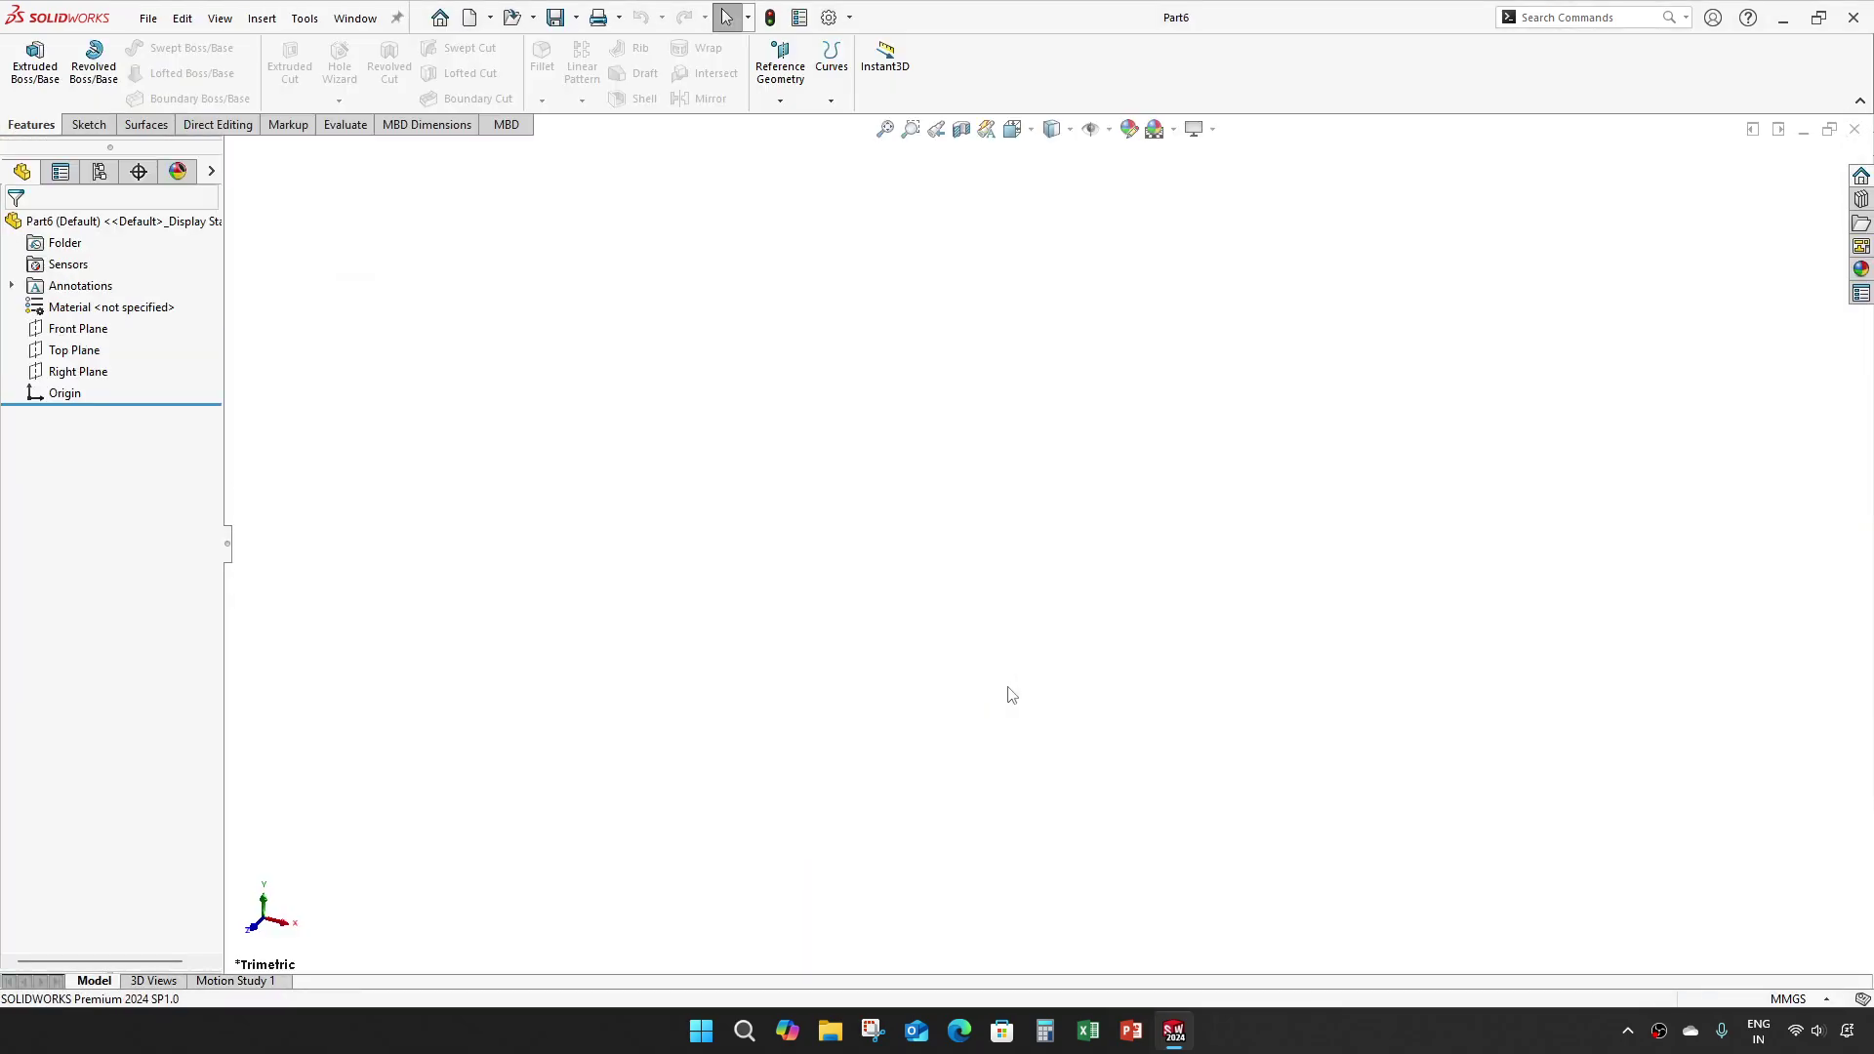
Step: Save the part as TURBINE SHAFT in the JET ENGINE folder
key(ctrl+s)
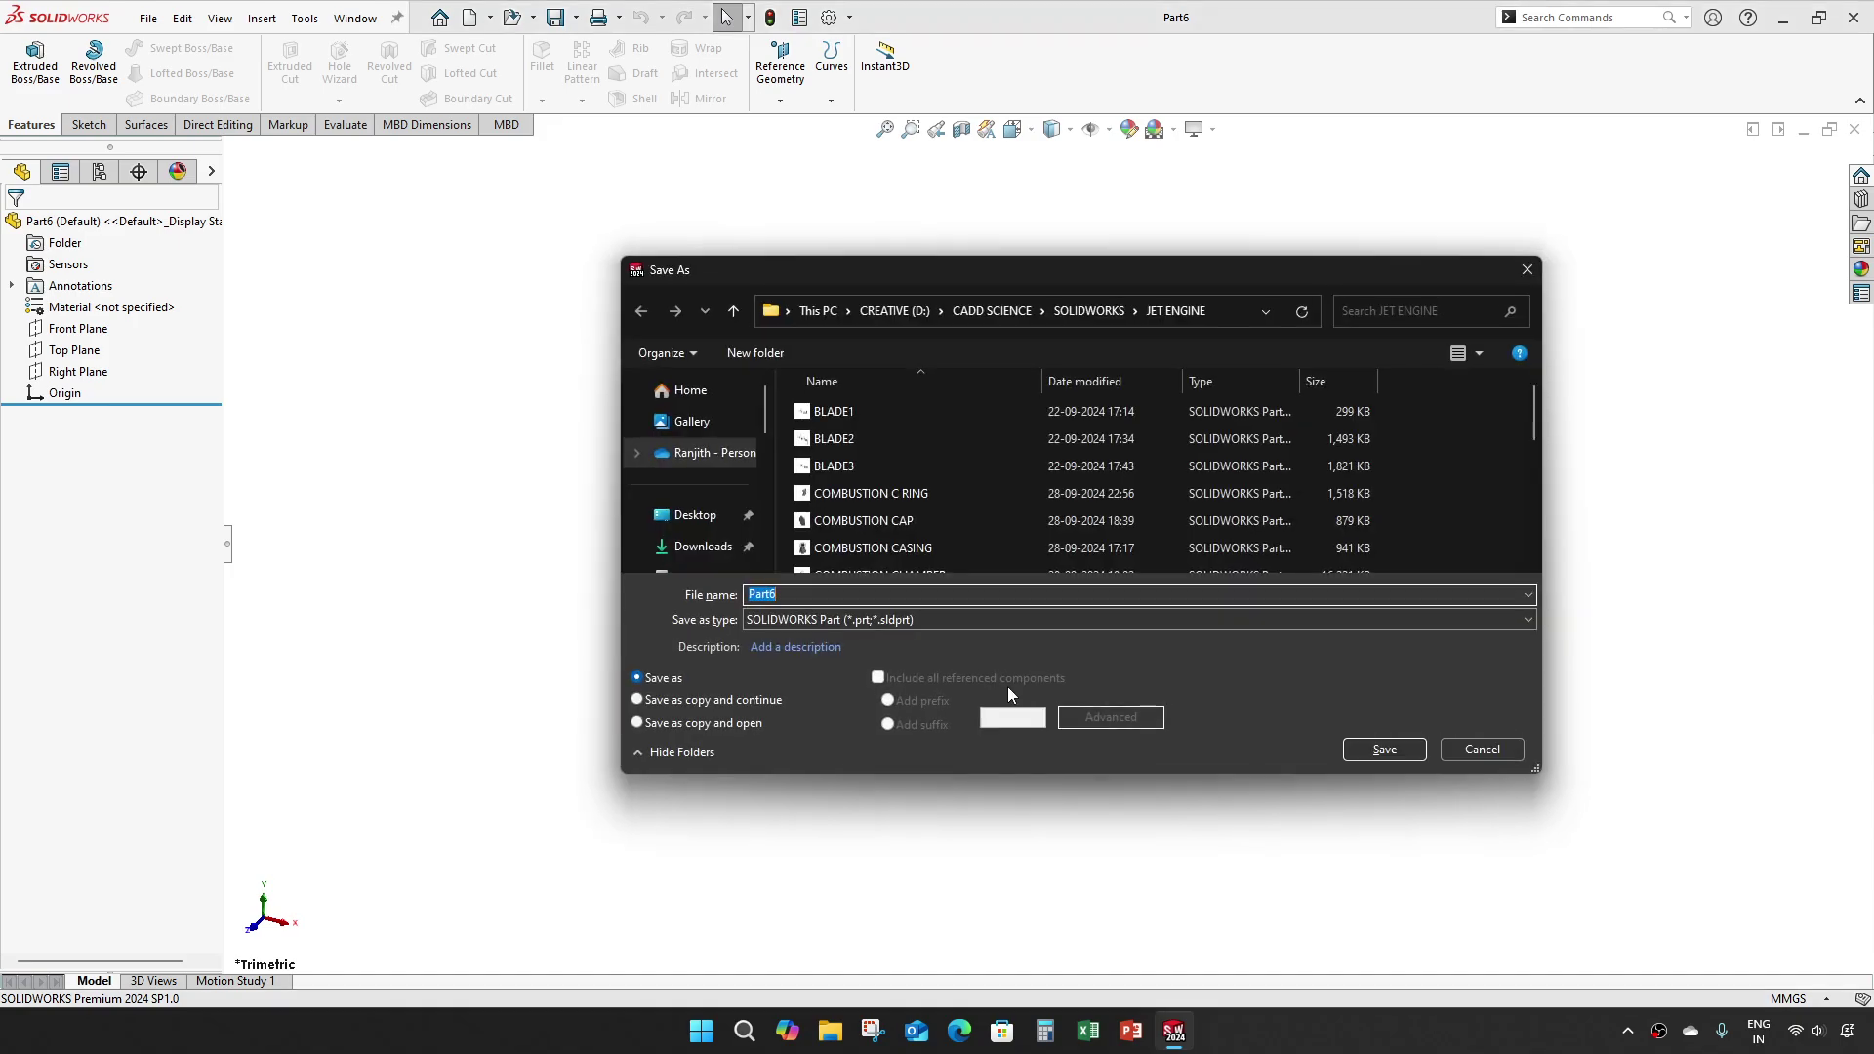
text(TURBINE SHAFT)
key(Return)
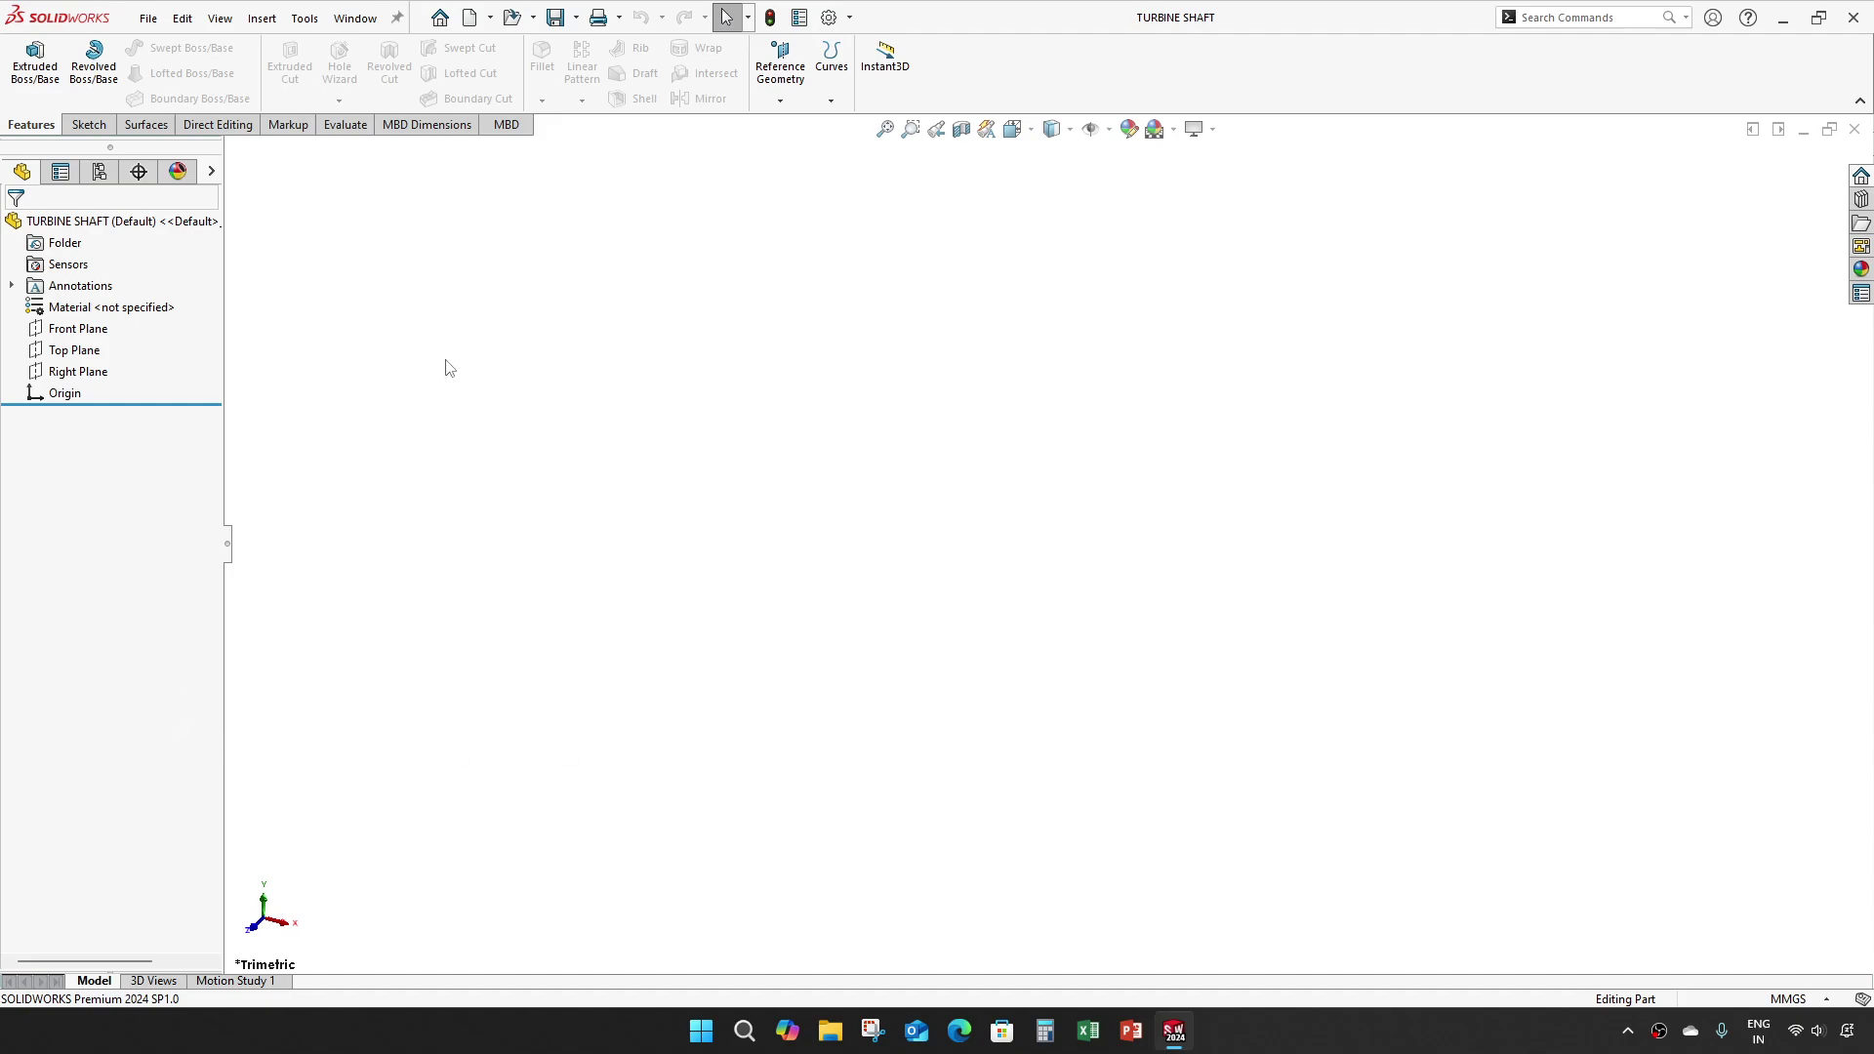
Step: Start a Revolved Boss/Base sketch on the Front Plane with a downward vertical line about 68 mm long beside the origin and a short bottom edge
click(93, 59)
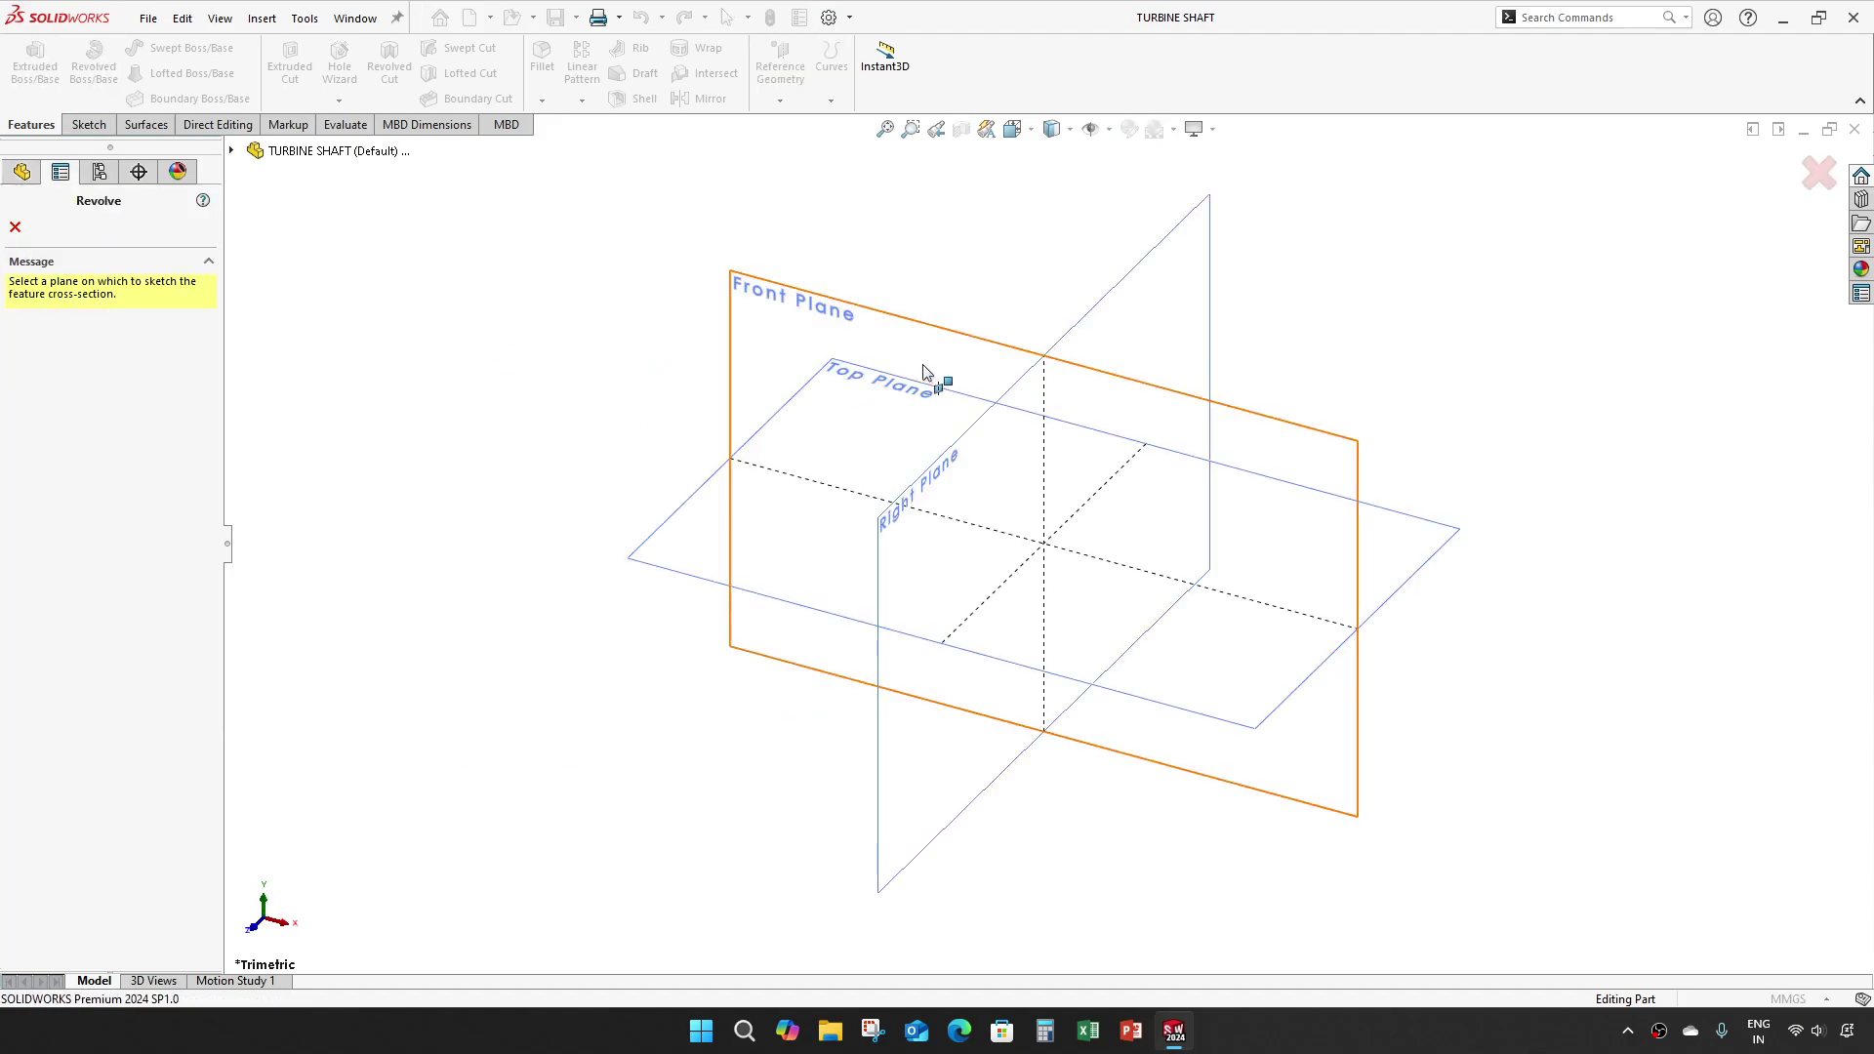
click(913, 328)
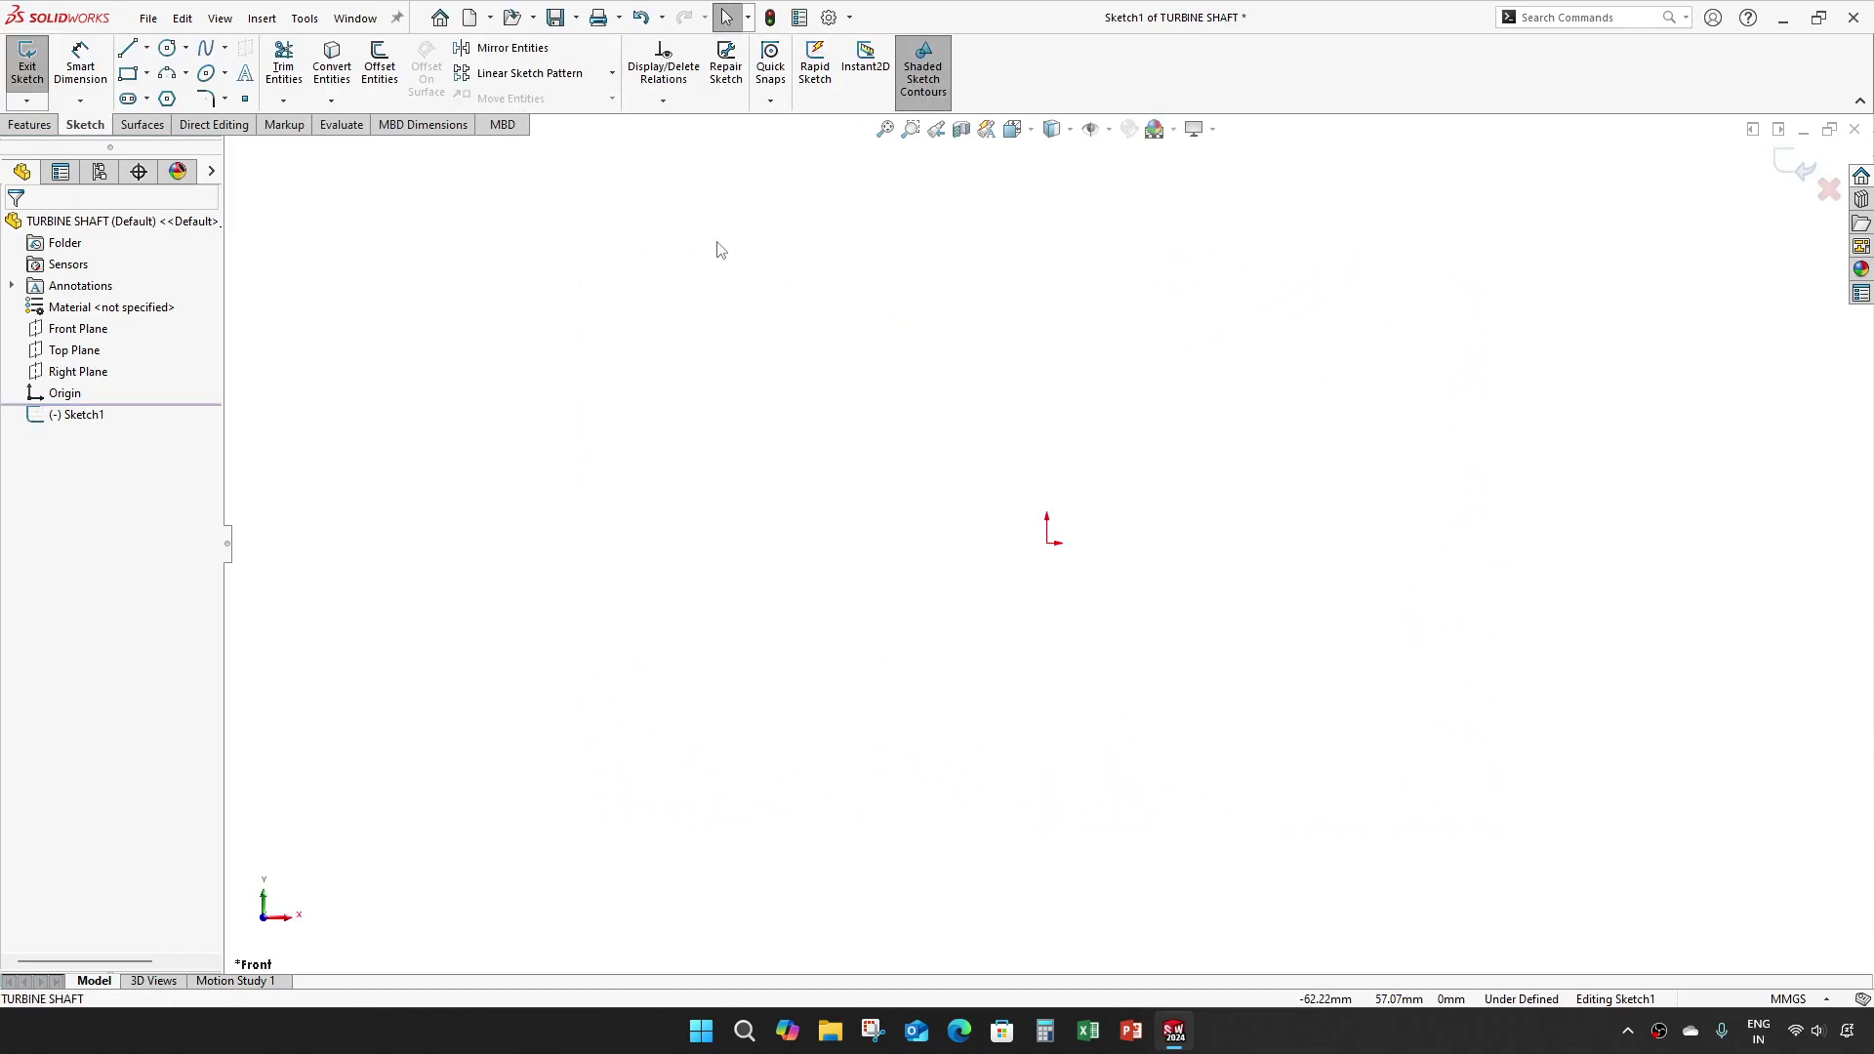
click(128, 48)
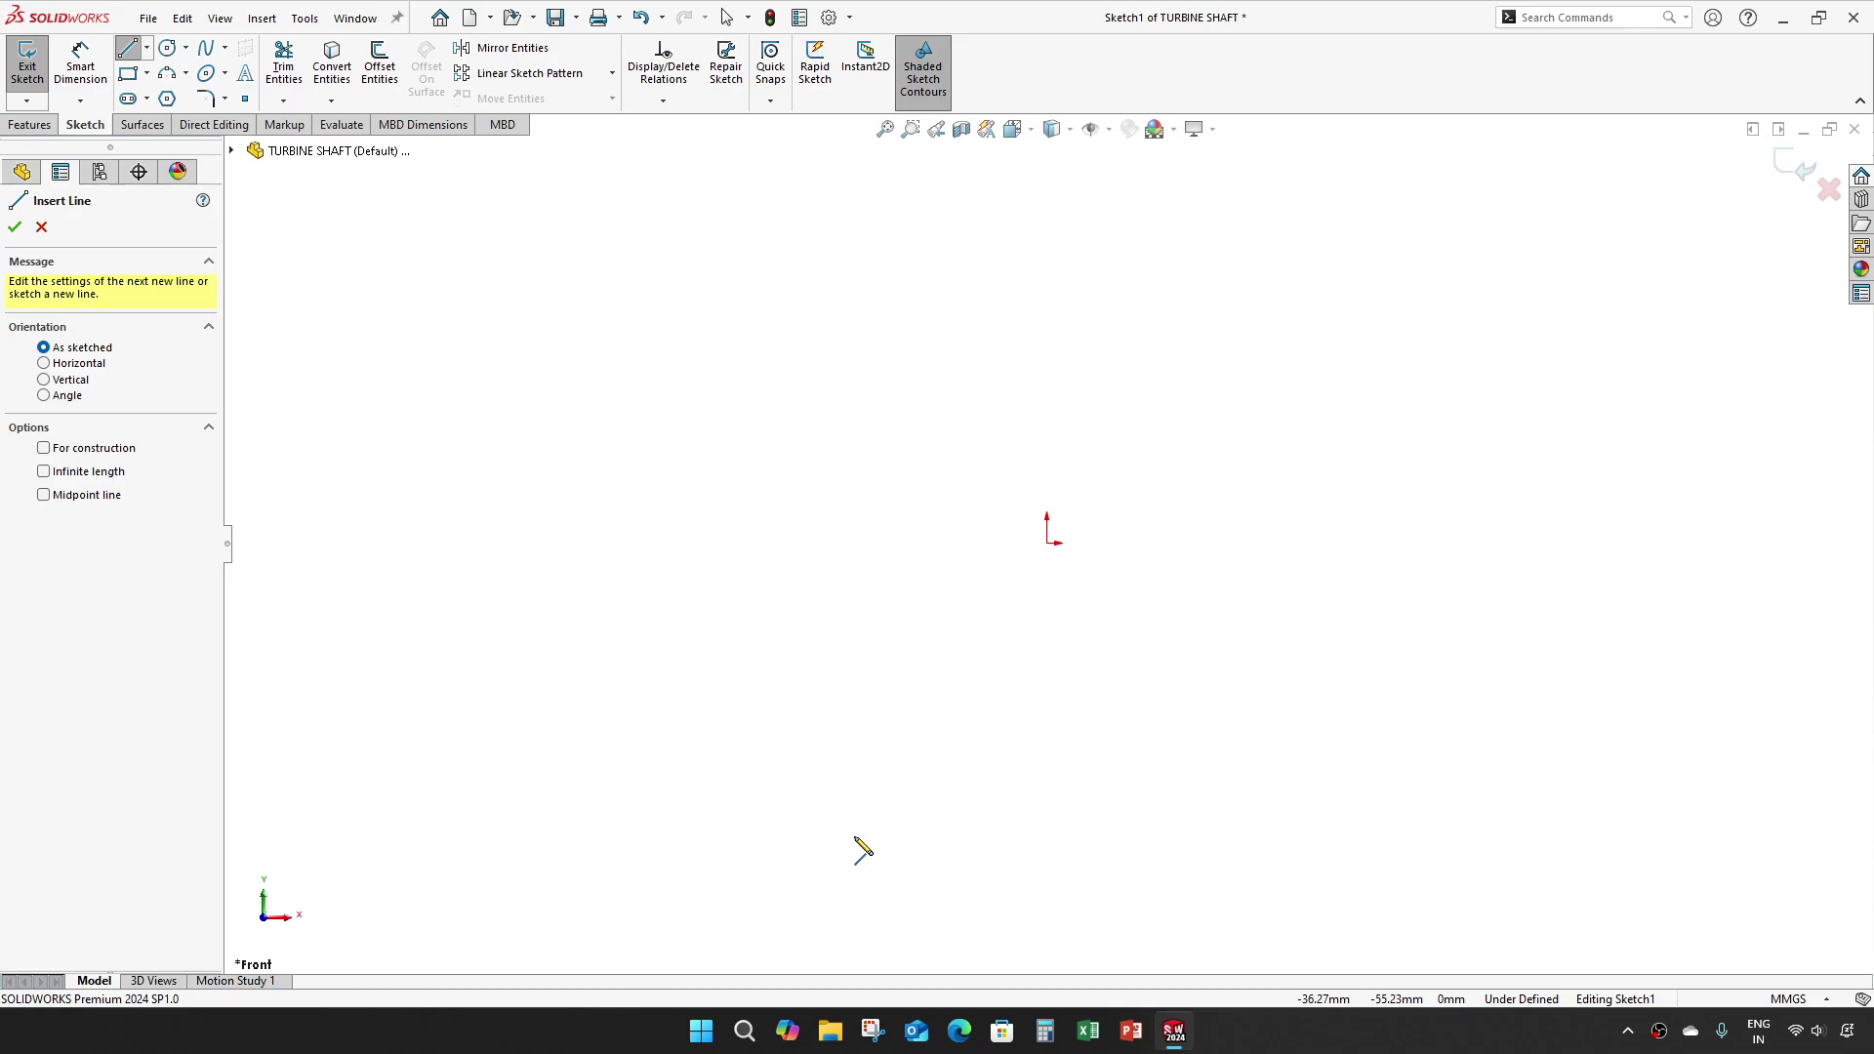
click(1001, 544)
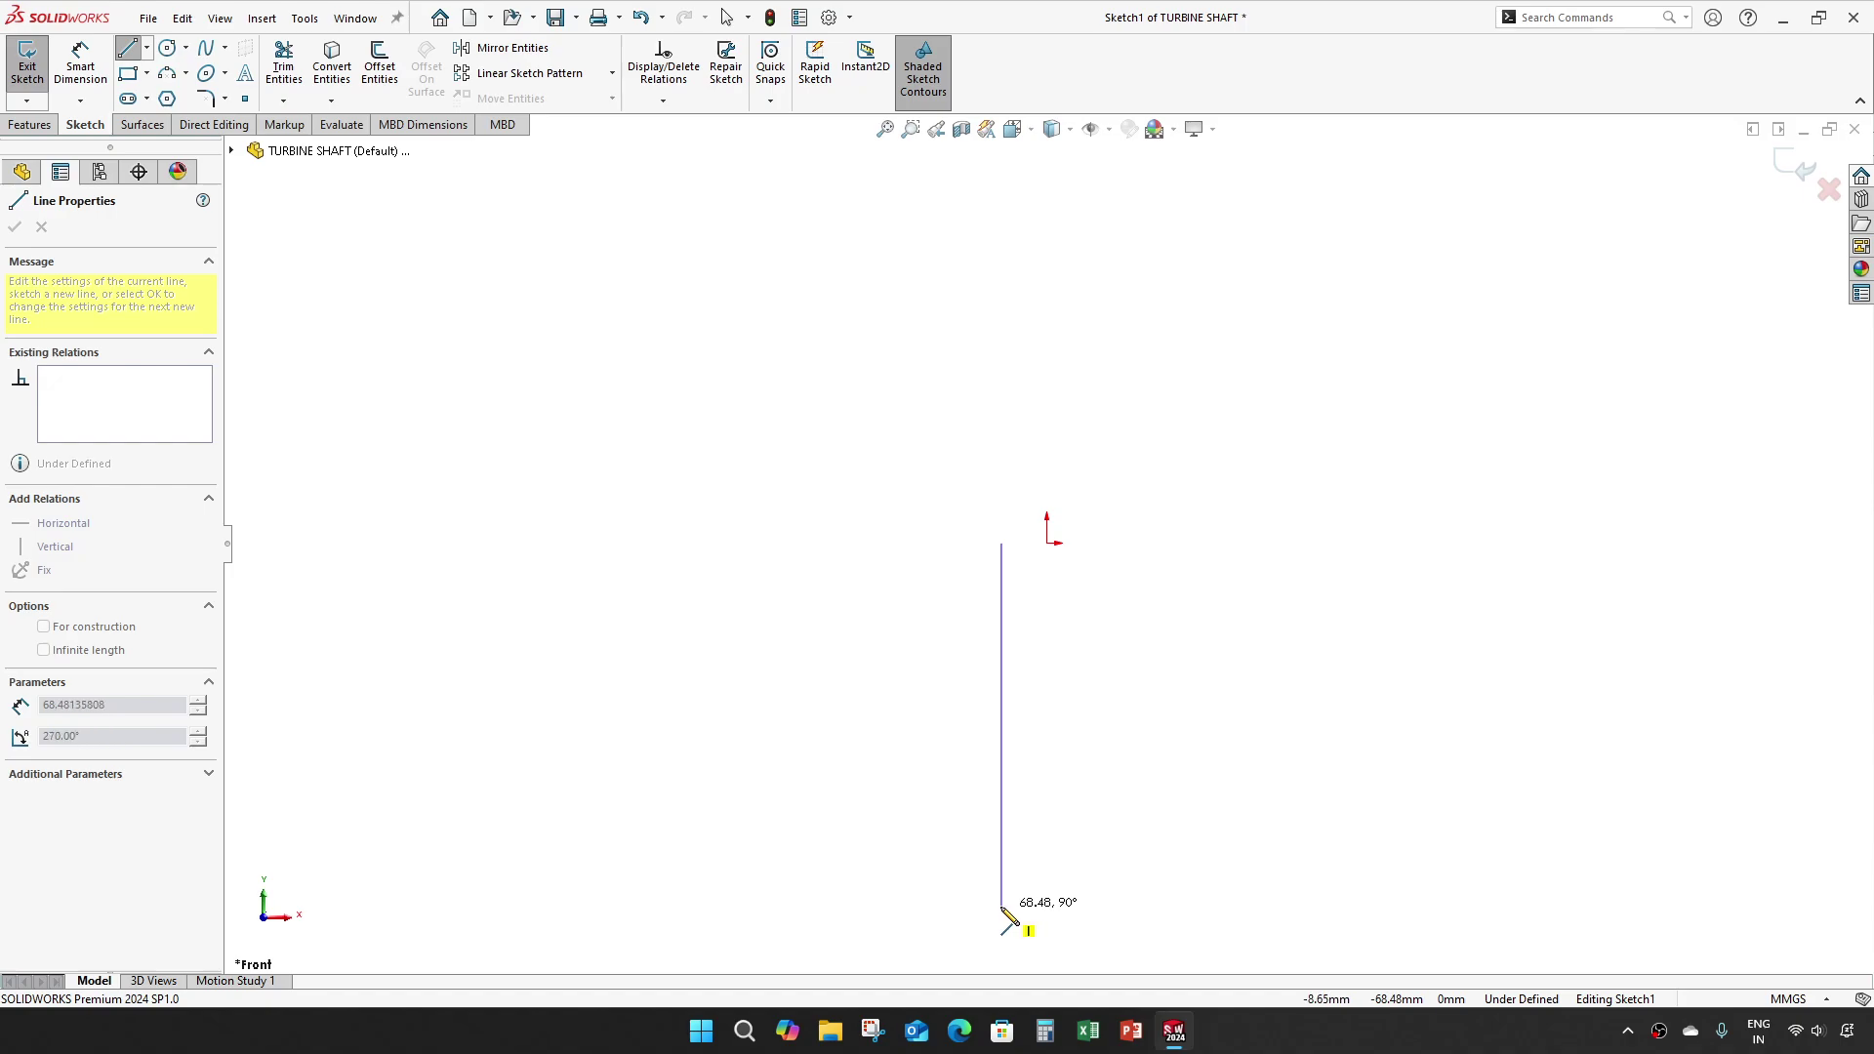
click(1001, 907)
click(977, 906)
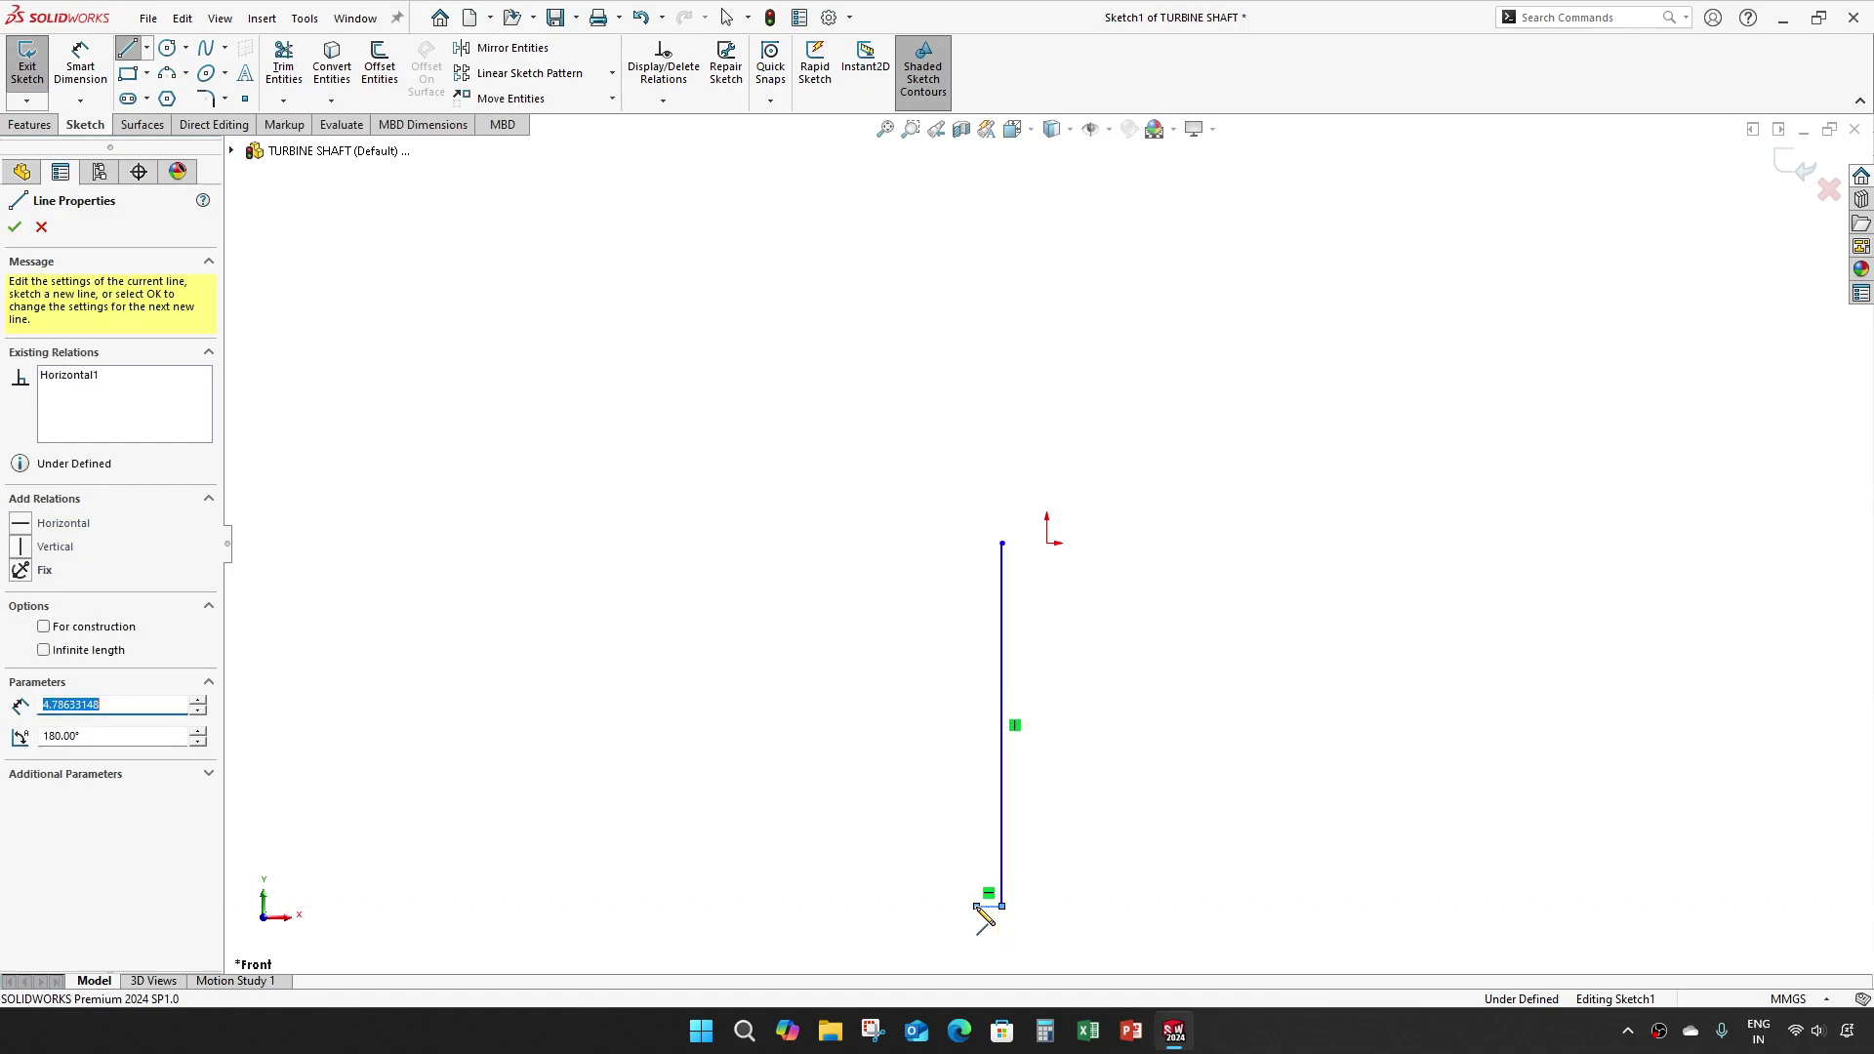
Step: Draw the profile's outer side upward with a rectangular step and a short slanted segment, closing it with a horizontal top edge level with the origin
click(976, 851)
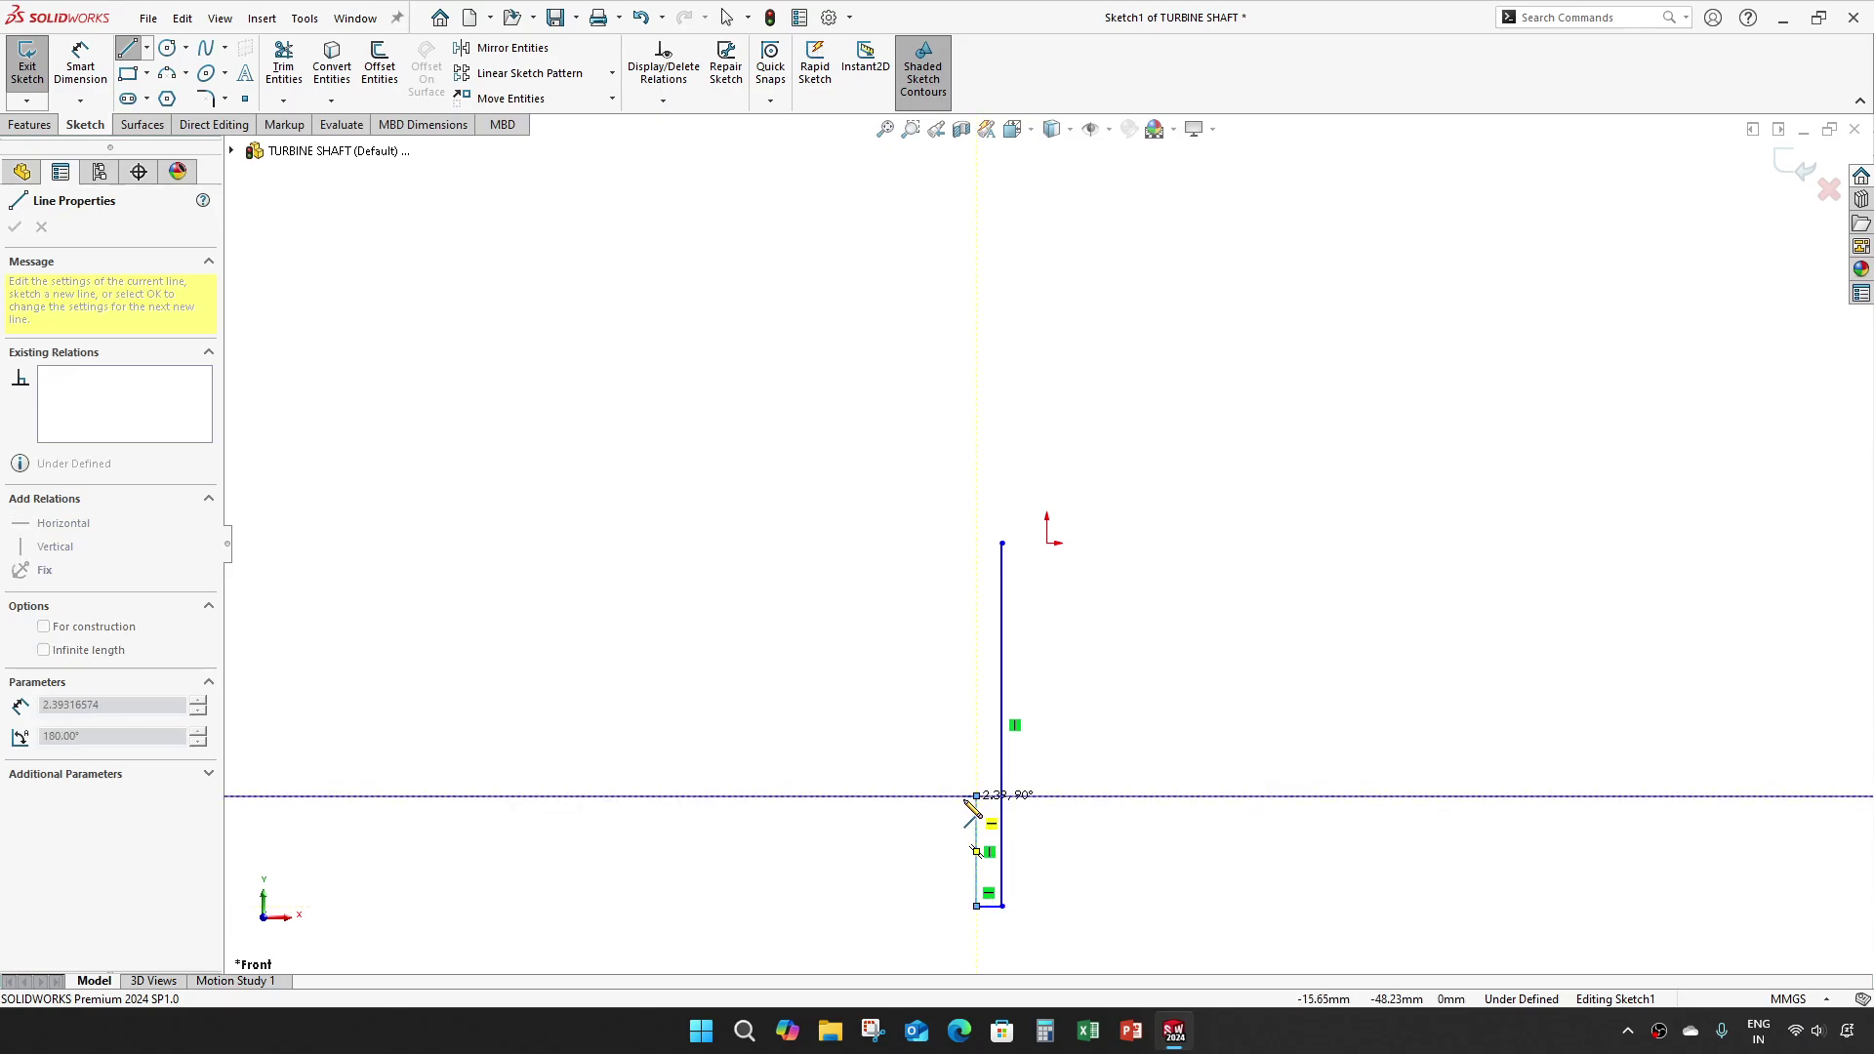
click(963, 796)
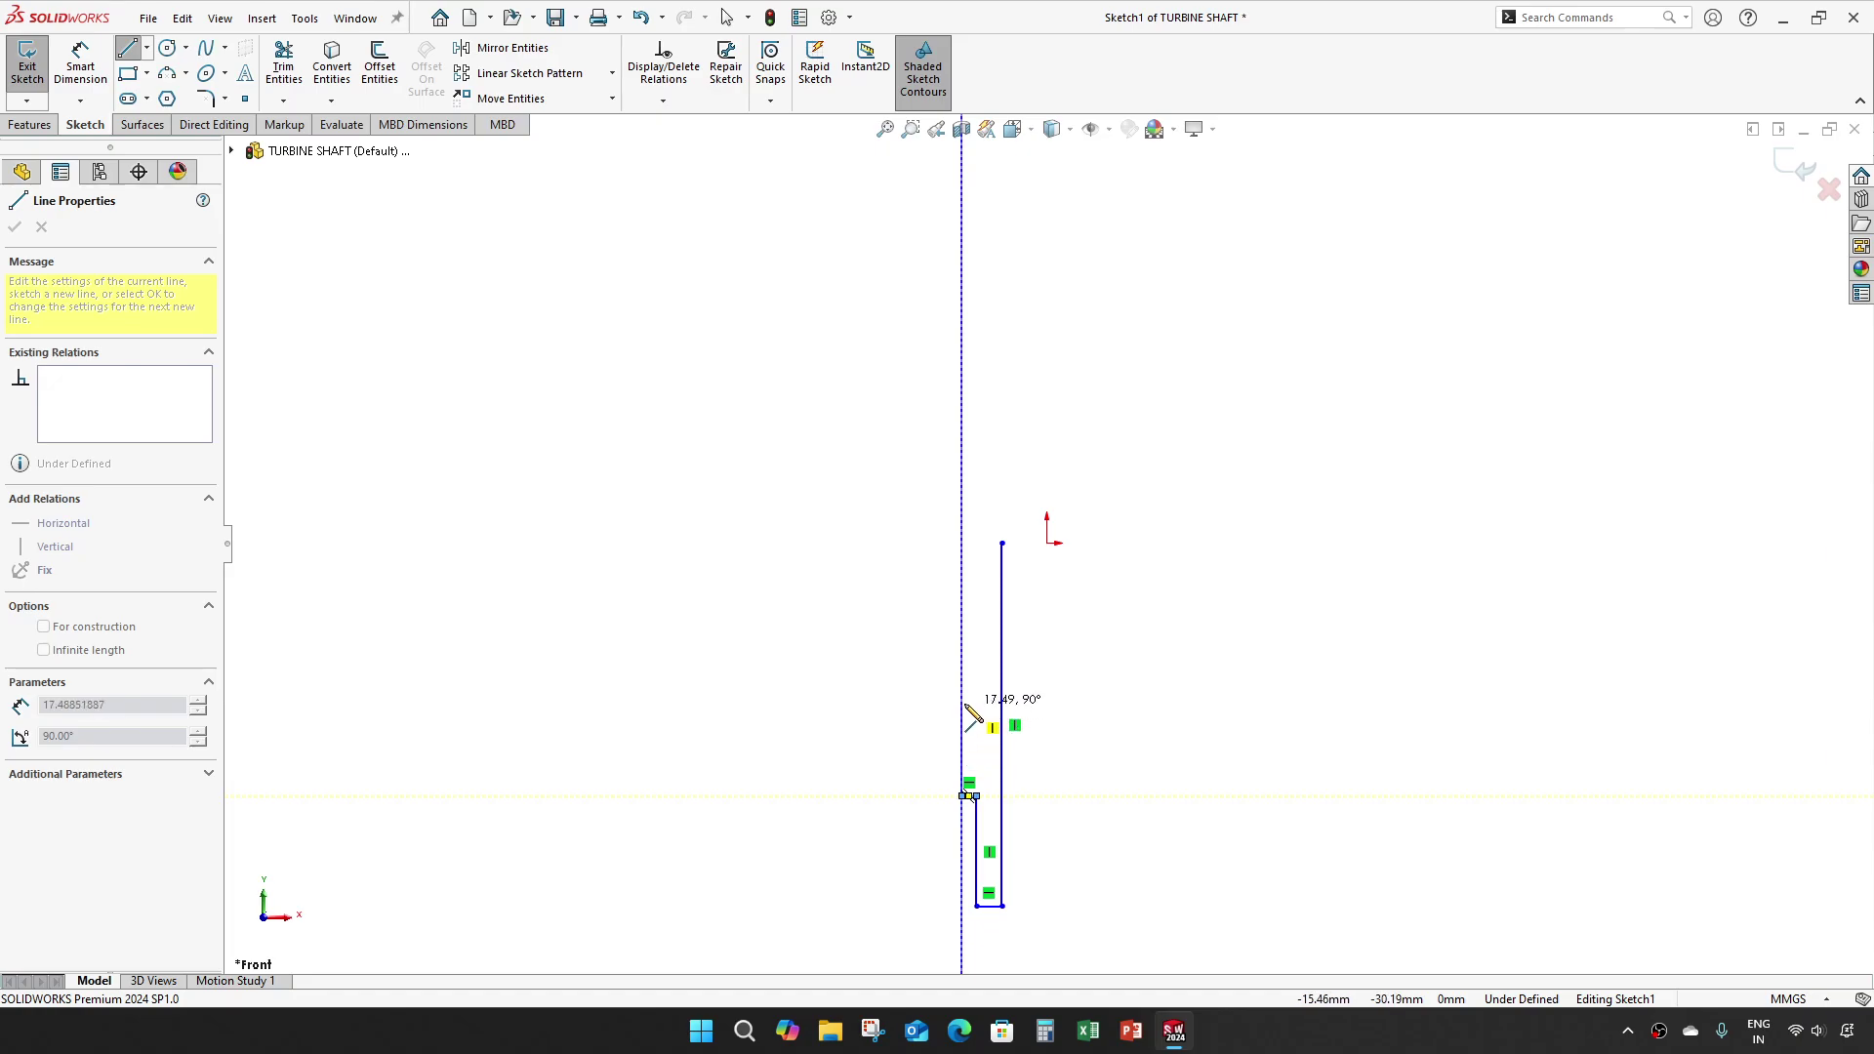
click(963, 702)
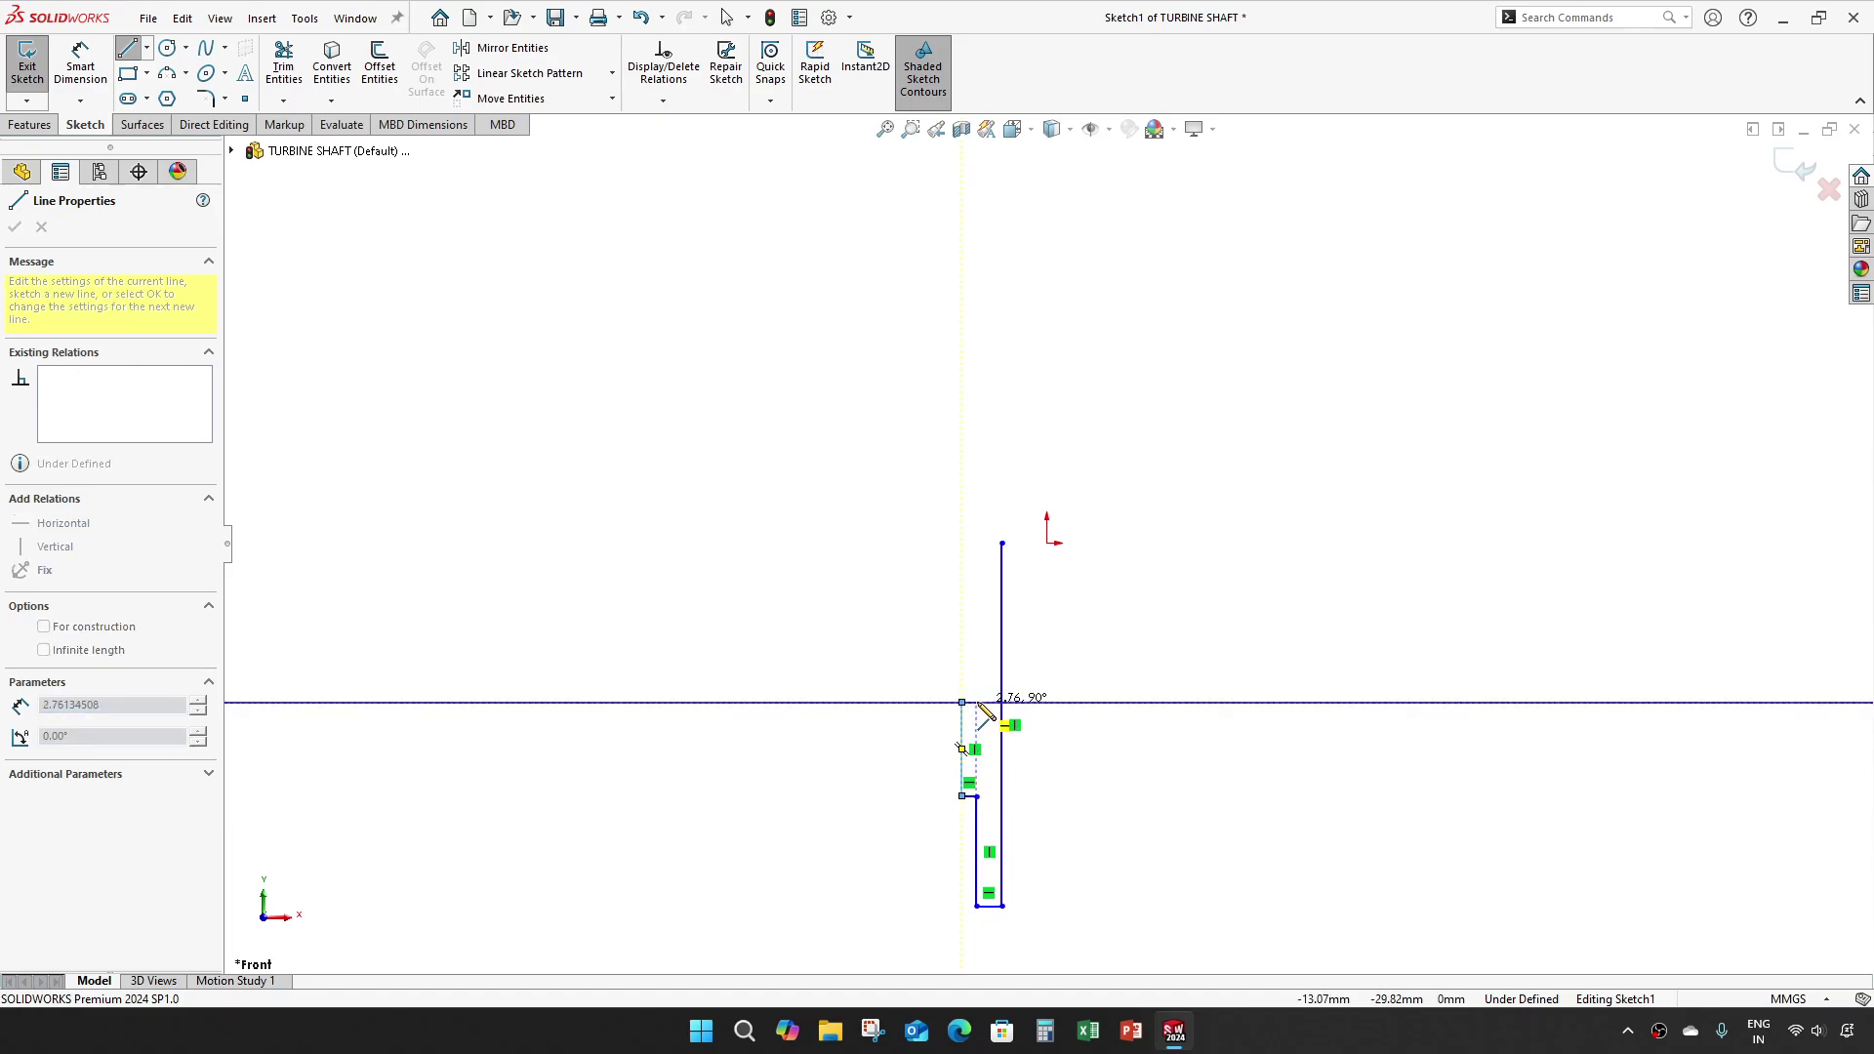
click(976, 702)
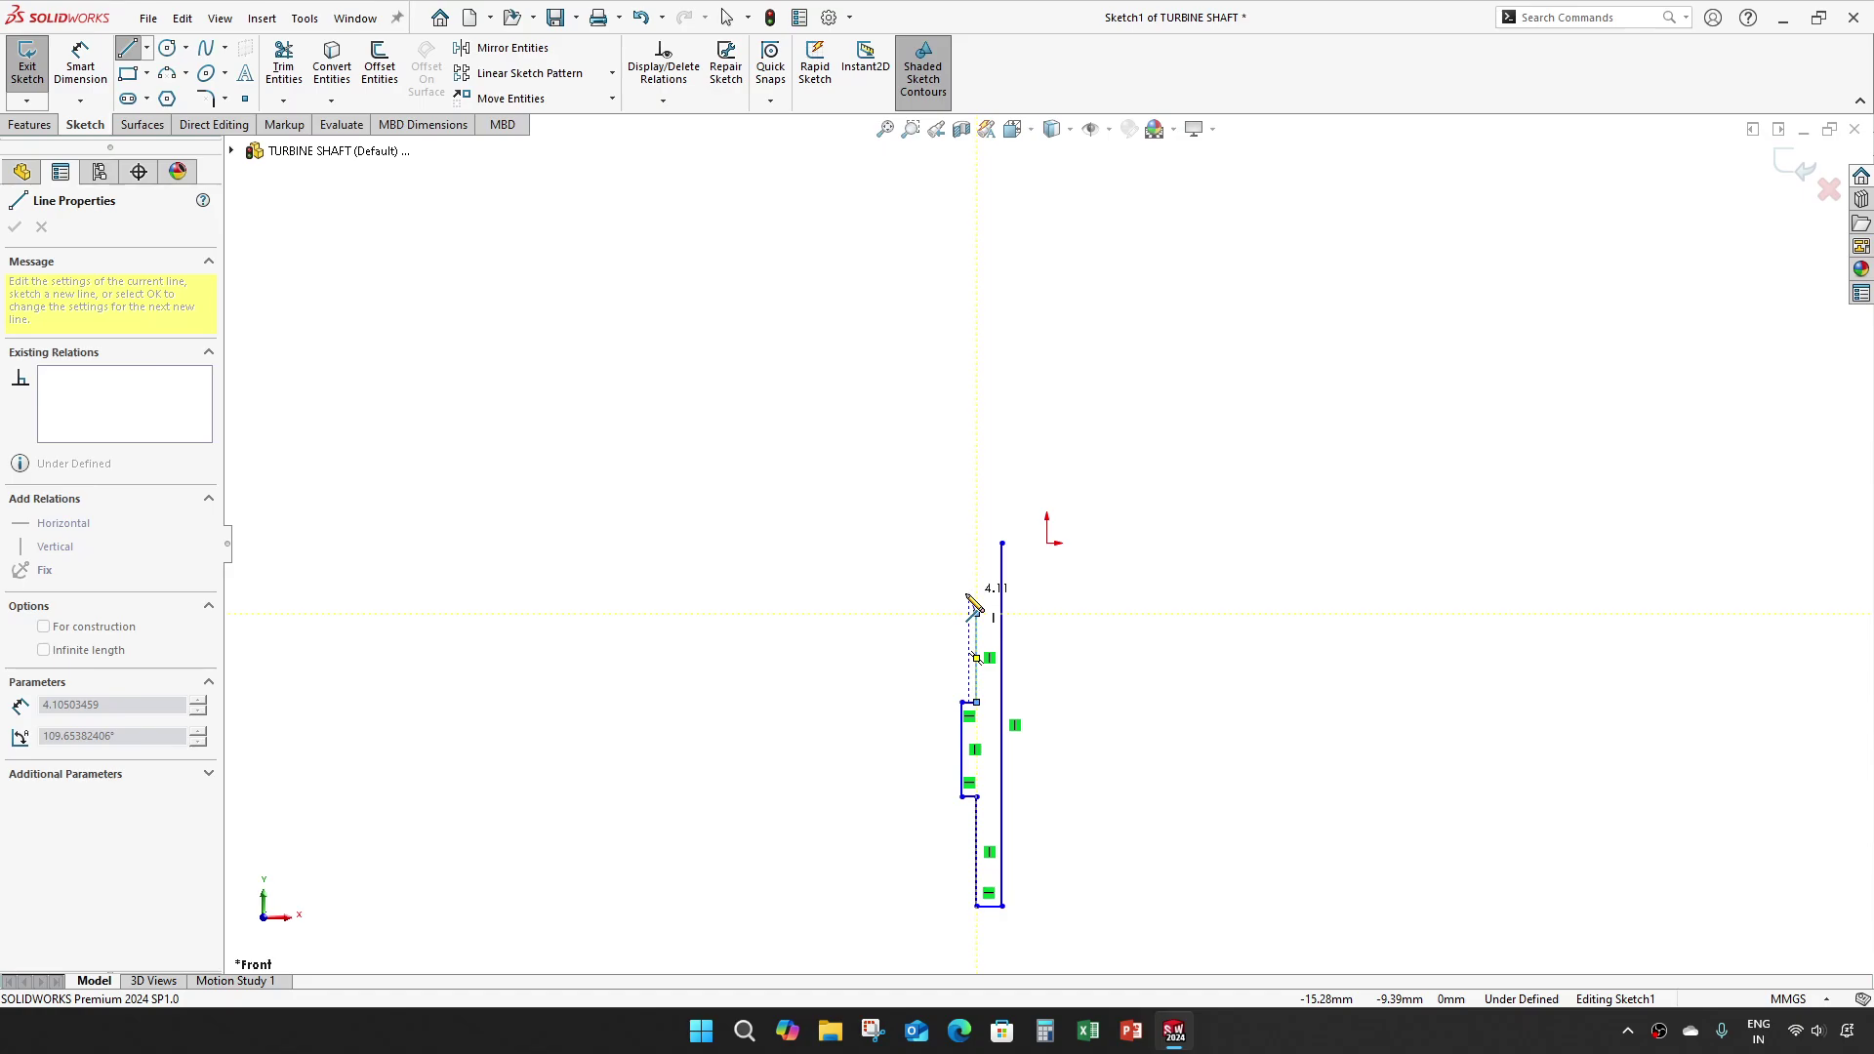
click(976, 614)
click(968, 593)
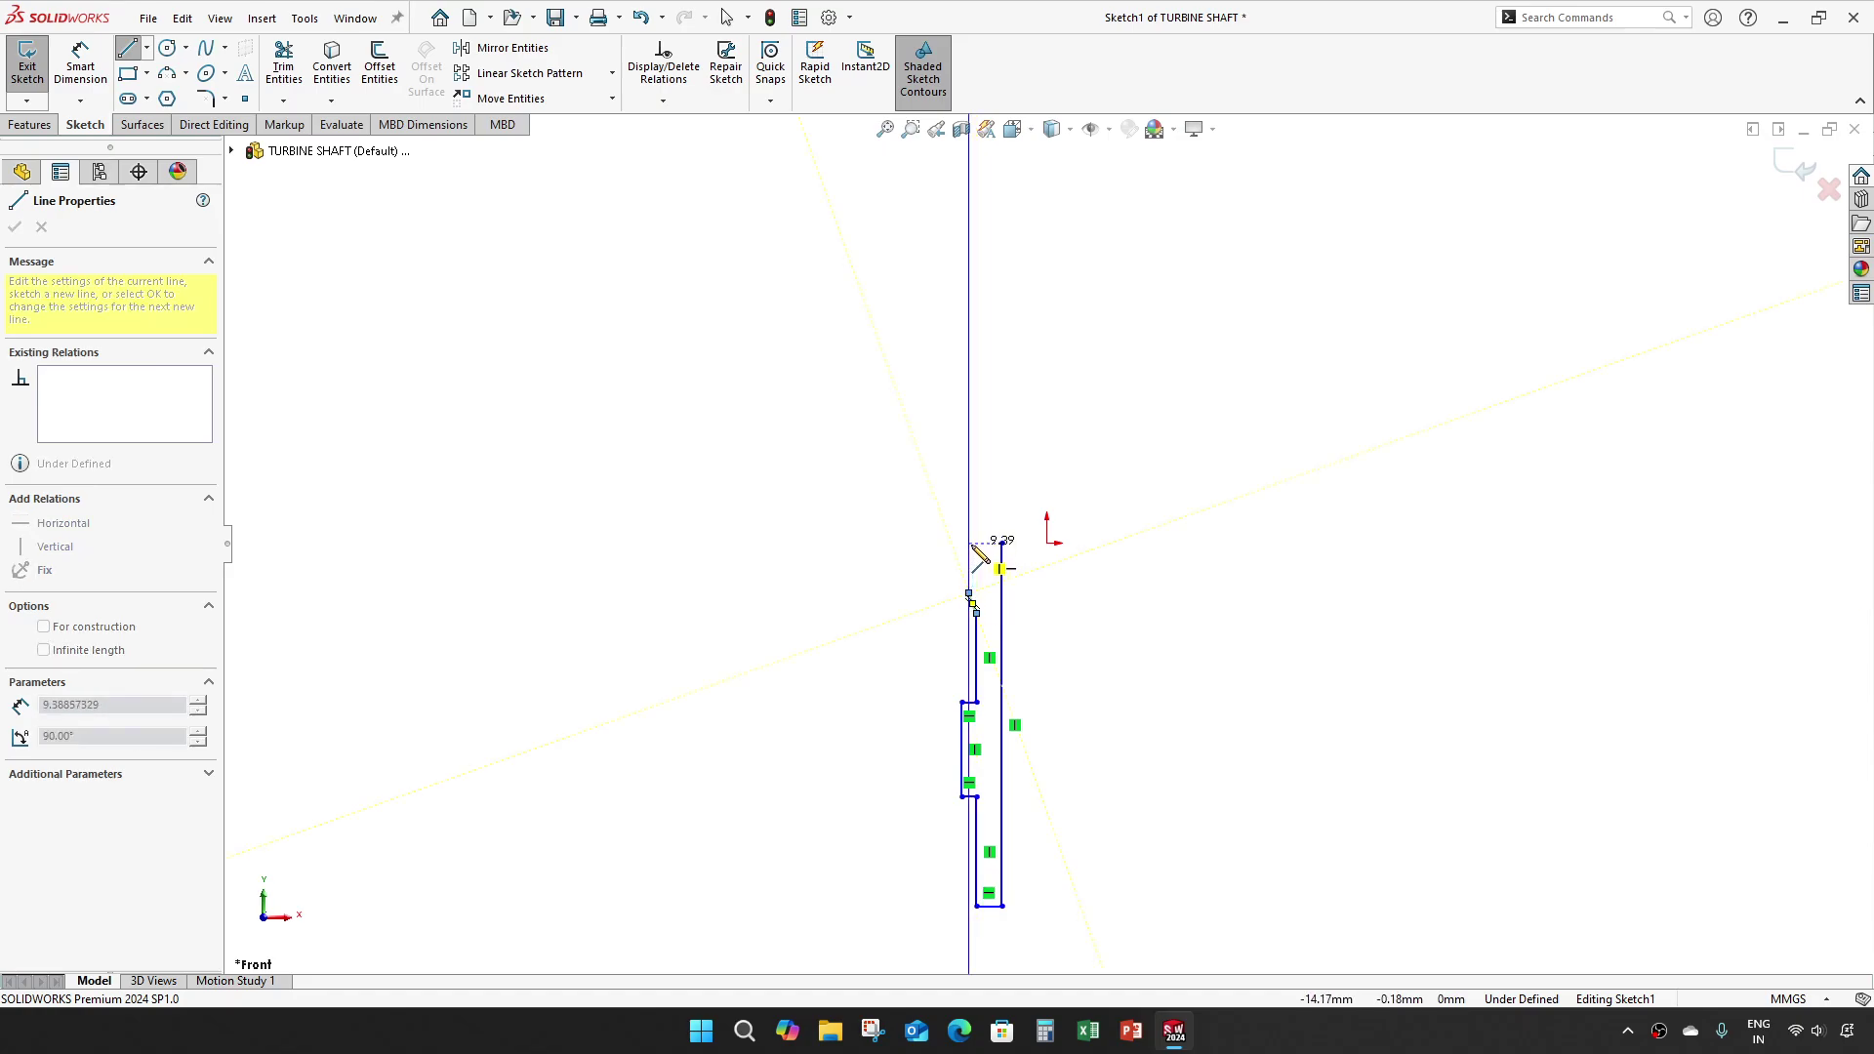
click(968, 543)
click(1003, 543)
key(Escape)
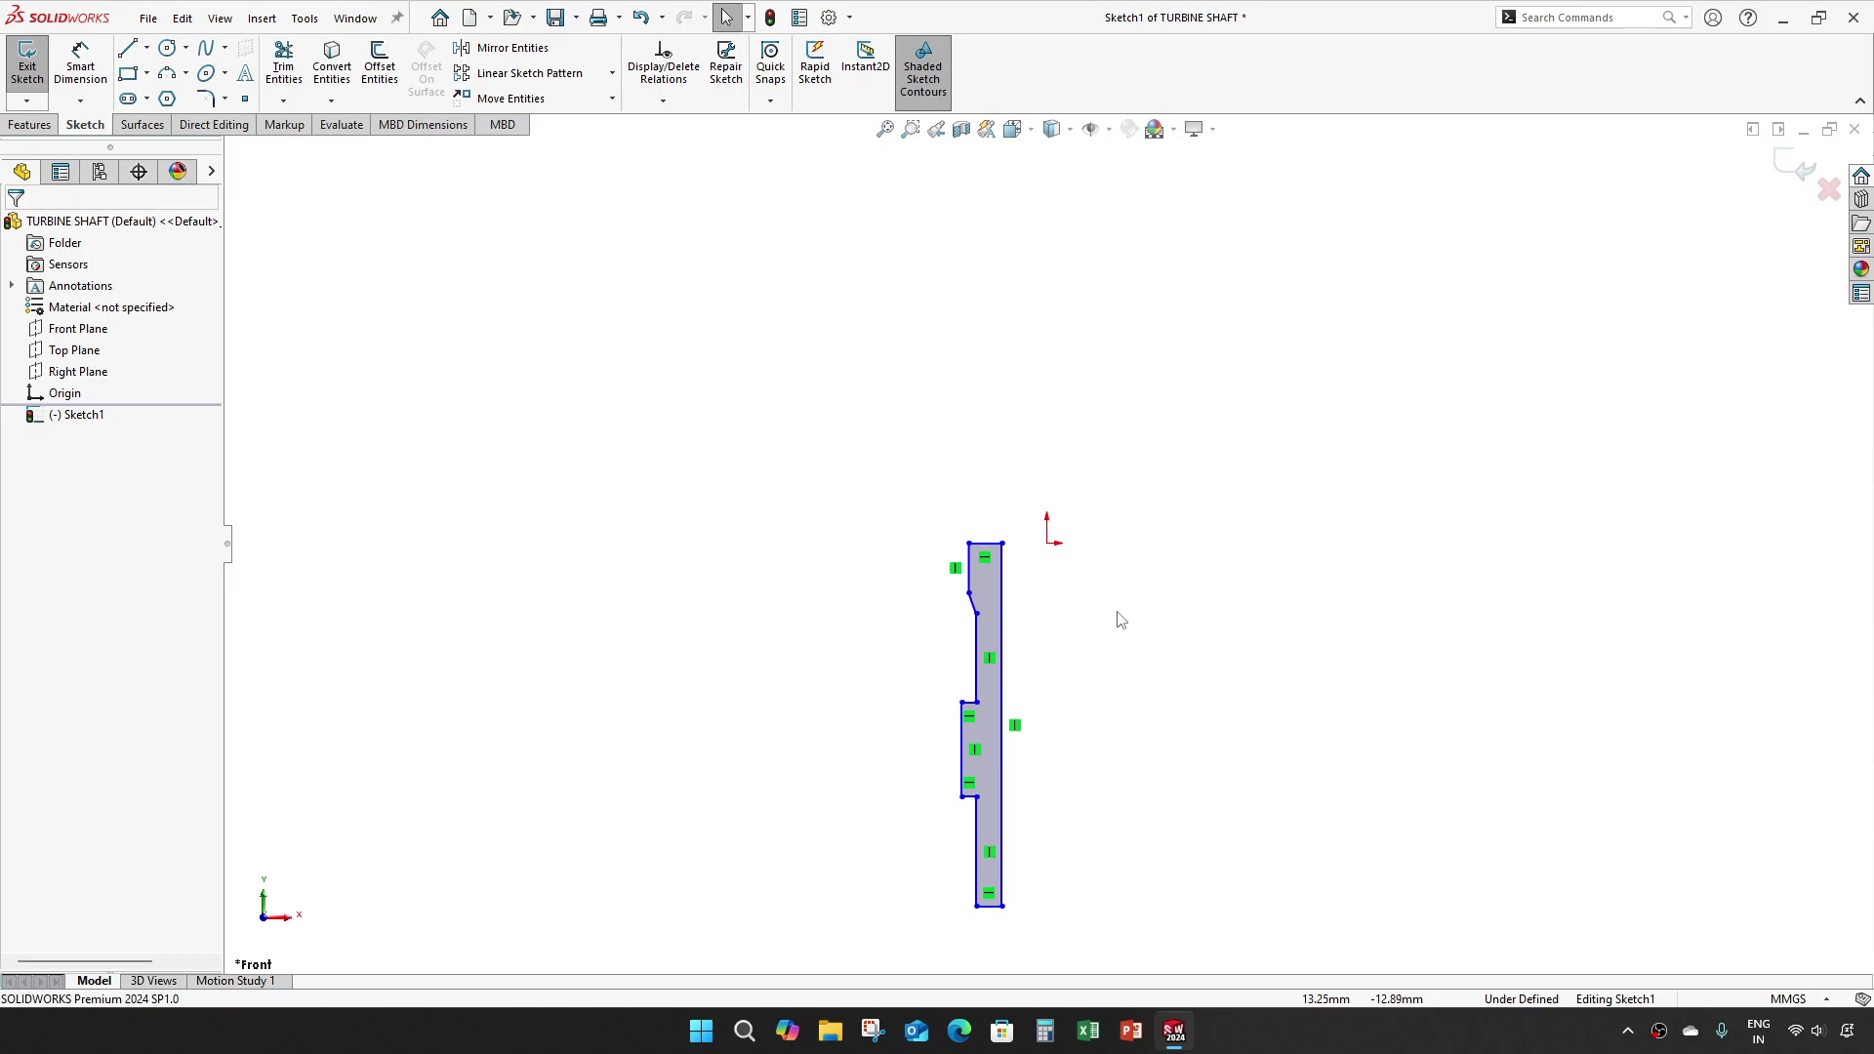
Step: Add a Horizontal relation between the profile's upper inner corner and the origin
scroll(1123, 615, down, 4)
click(803, 444)
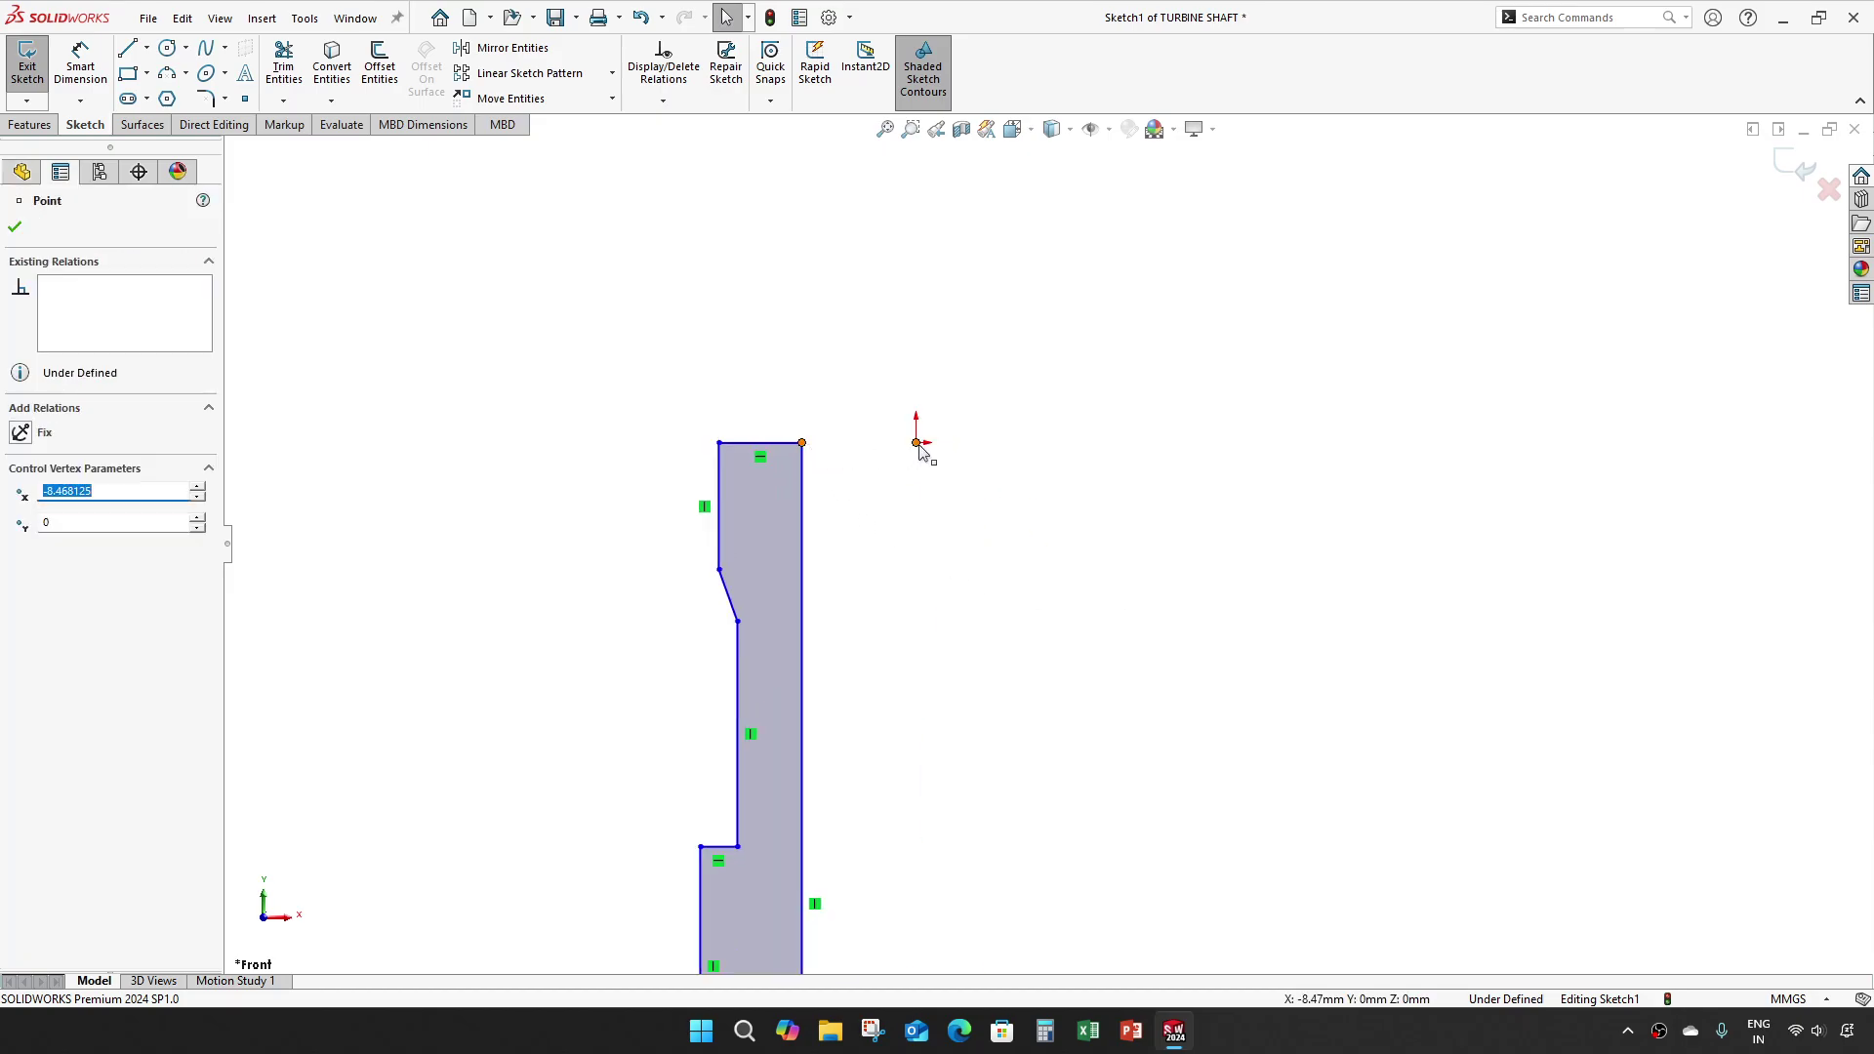
ctrl+click(916, 443)
click(977, 356)
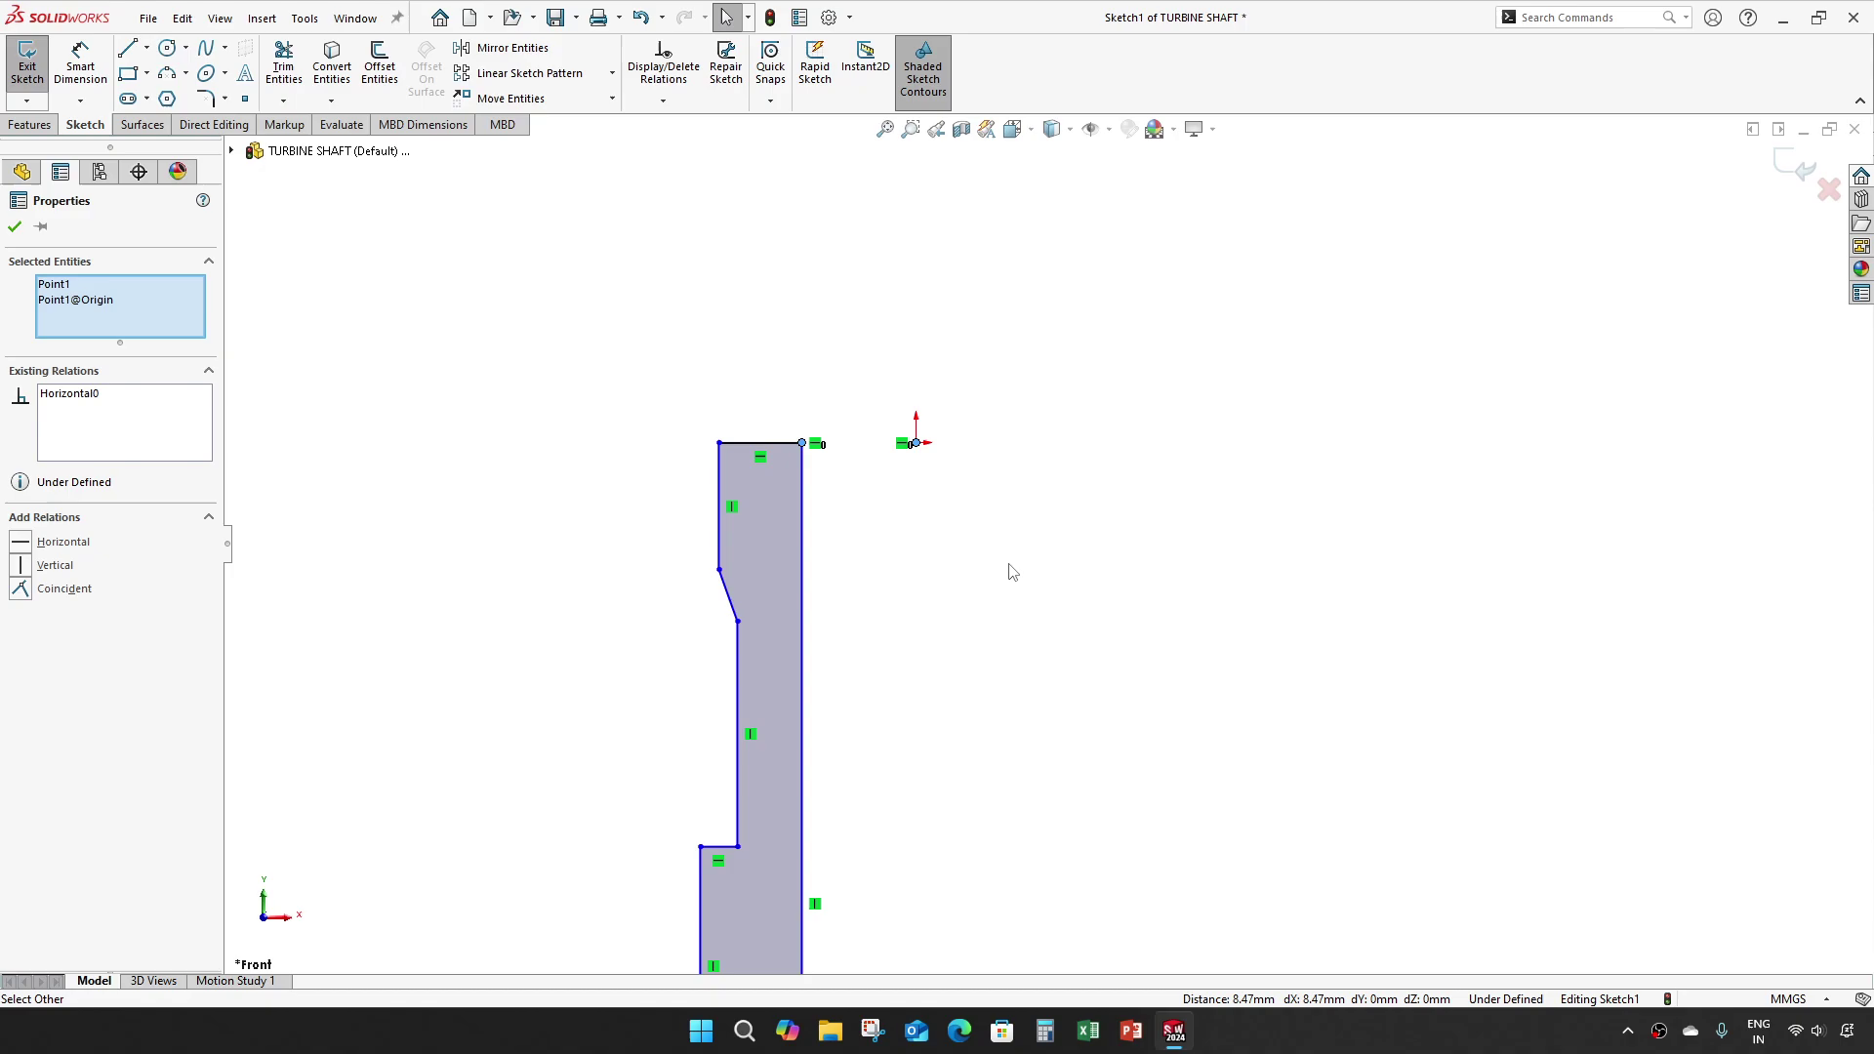
key(Escape)
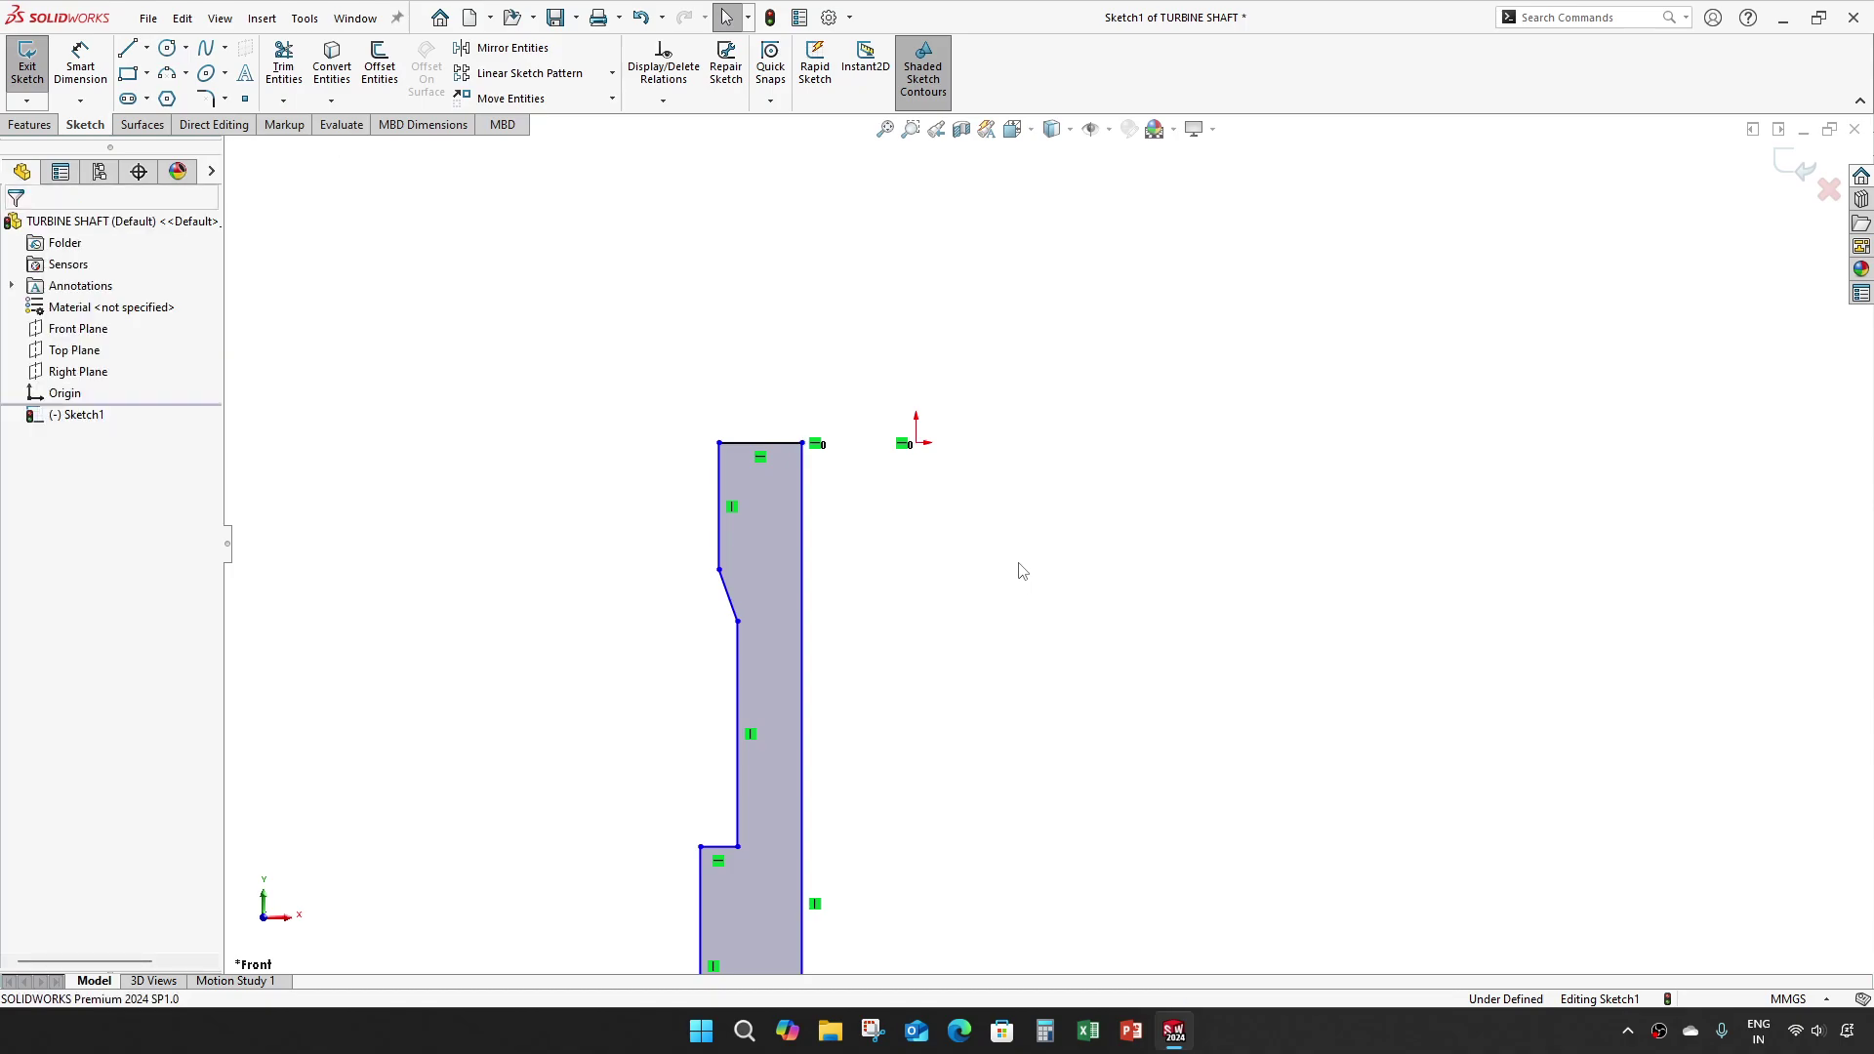
Step: Dimension the profile's overall height between its top and bottom edges as 100 mm
key(s)
right_drag(916, 501, 887, 487)
click(789, 444)
scroll(808, 415, up, 2)
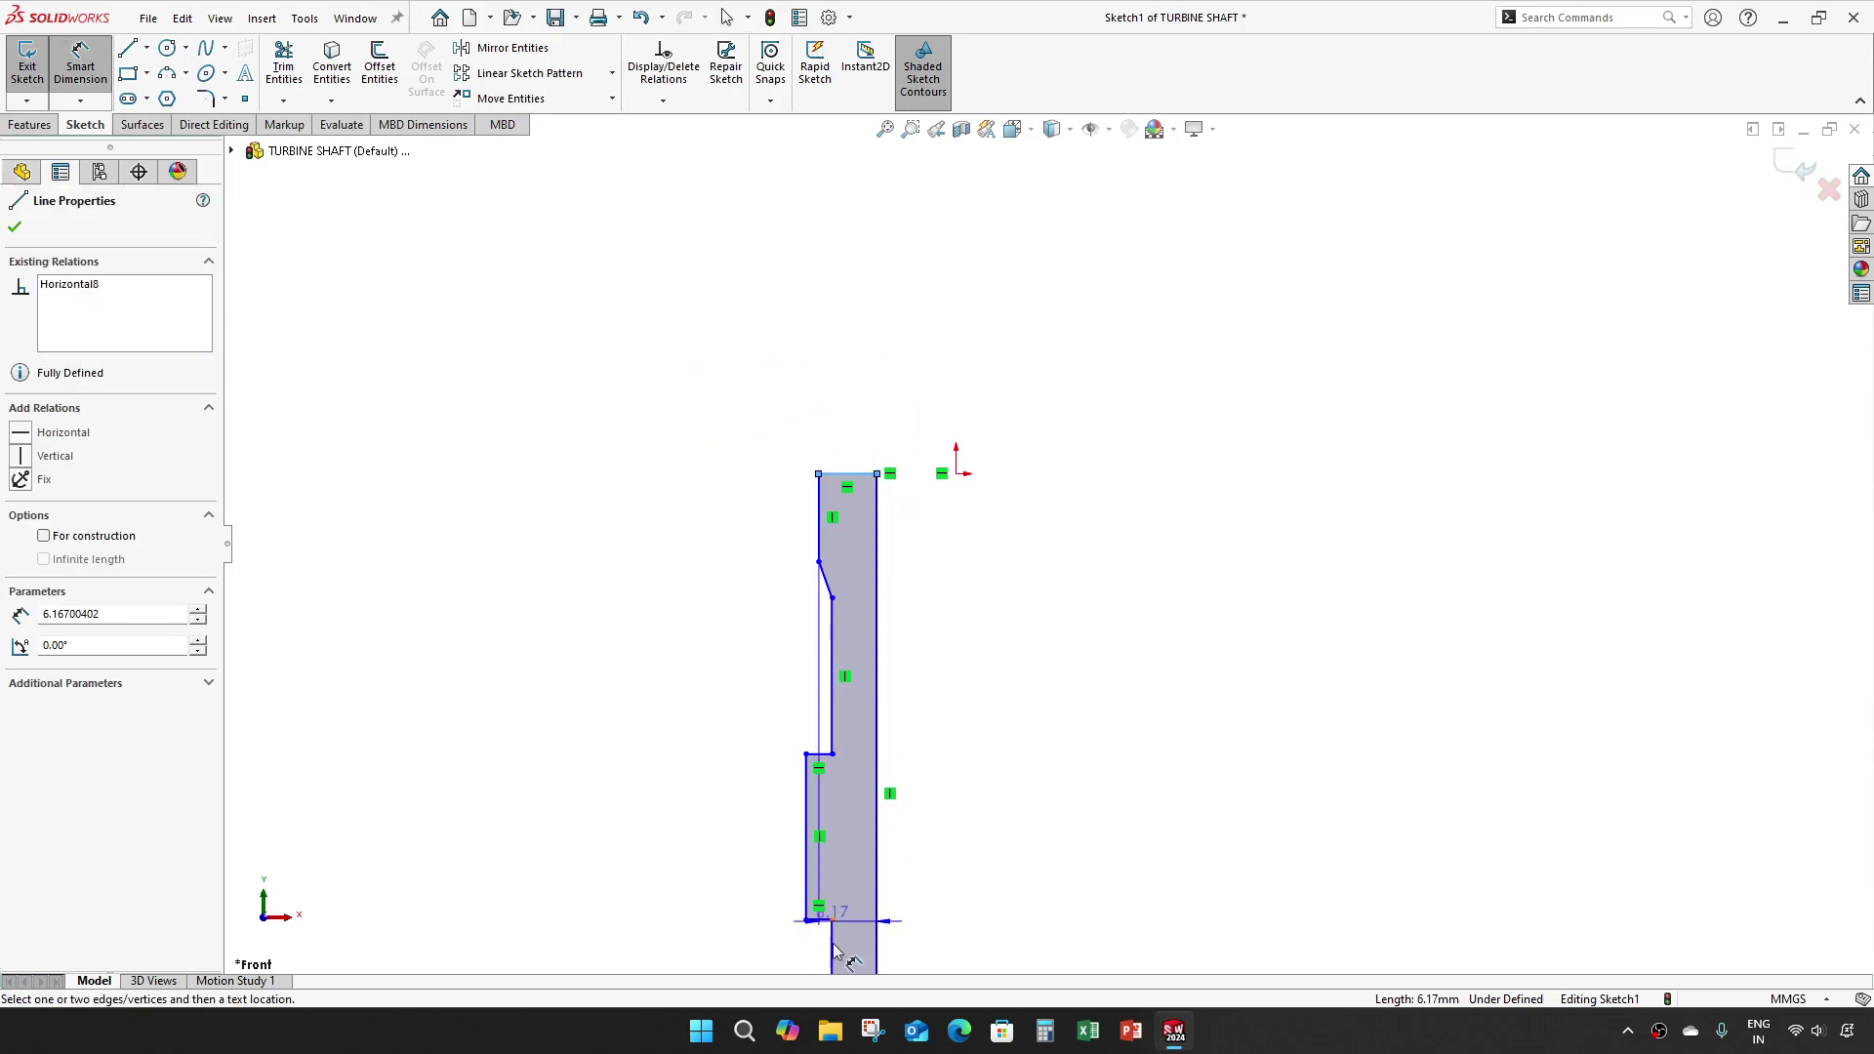
scroll(906, 852, up, 3)
scroll(926, 903, down, 2)
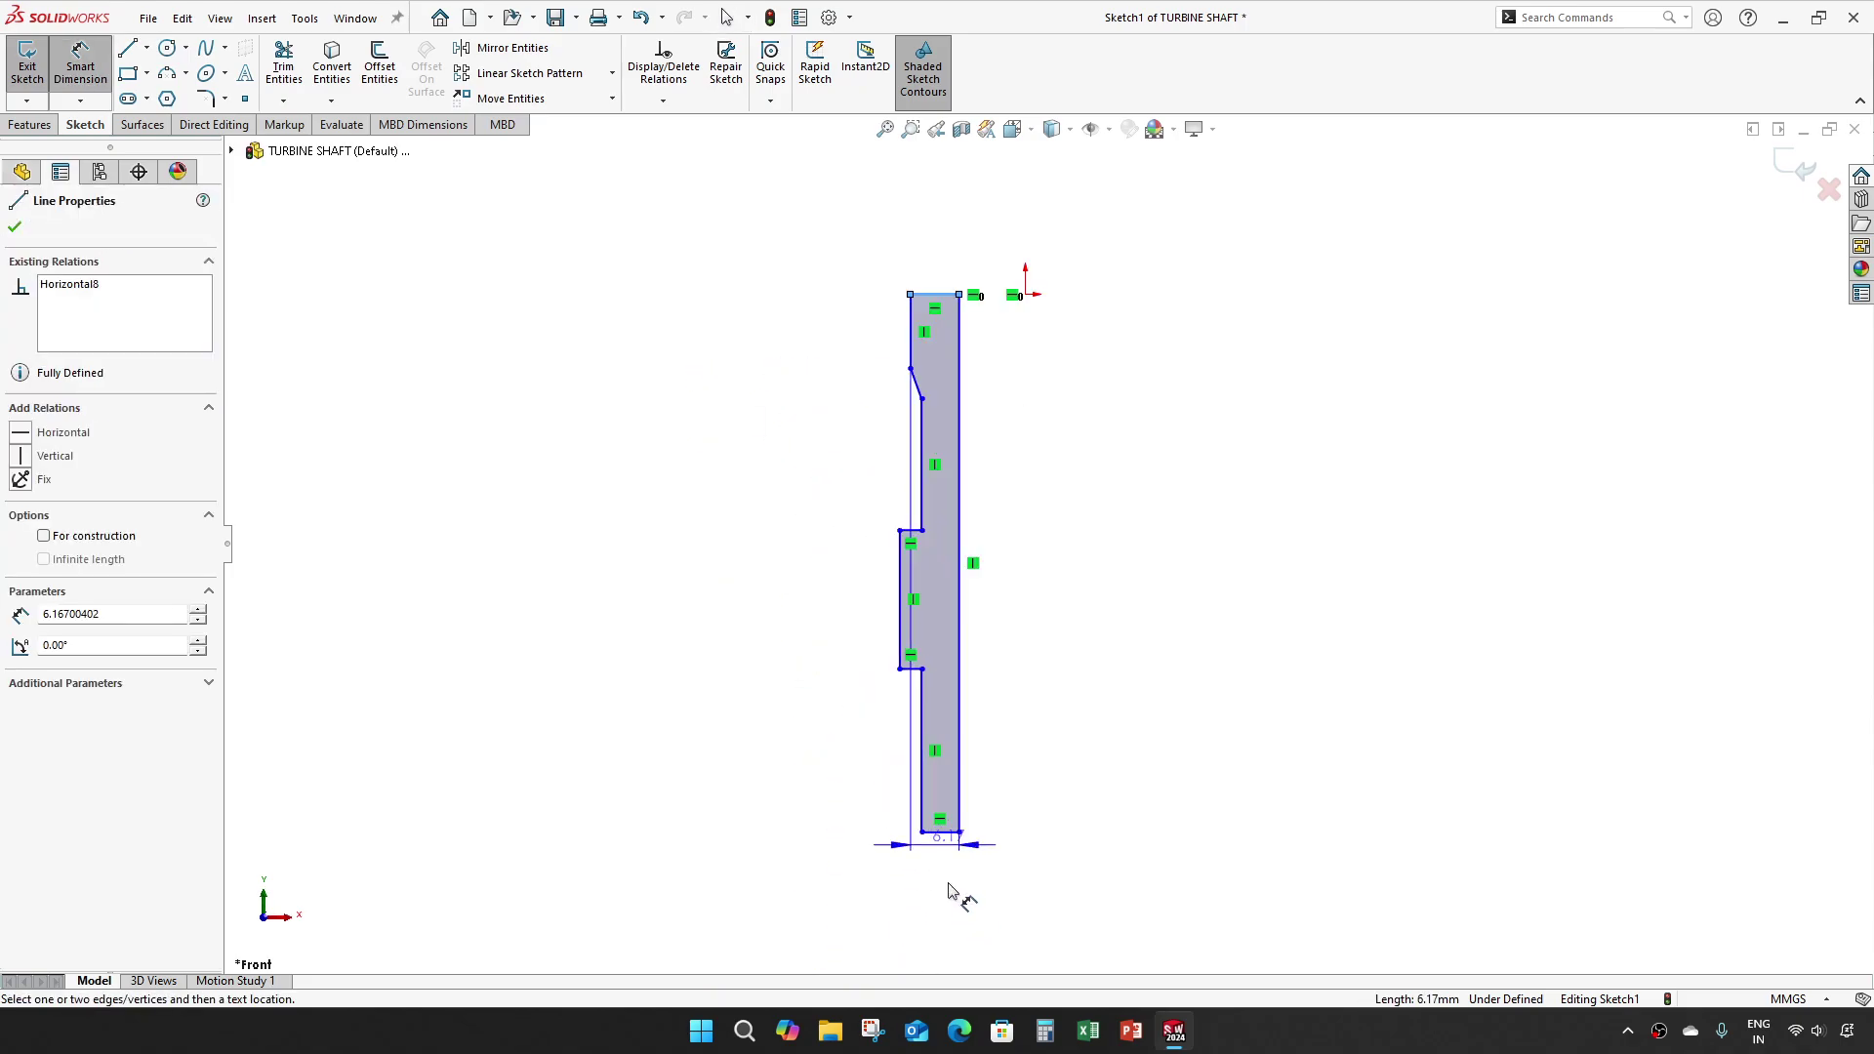
click(943, 833)
click(1018, 618)
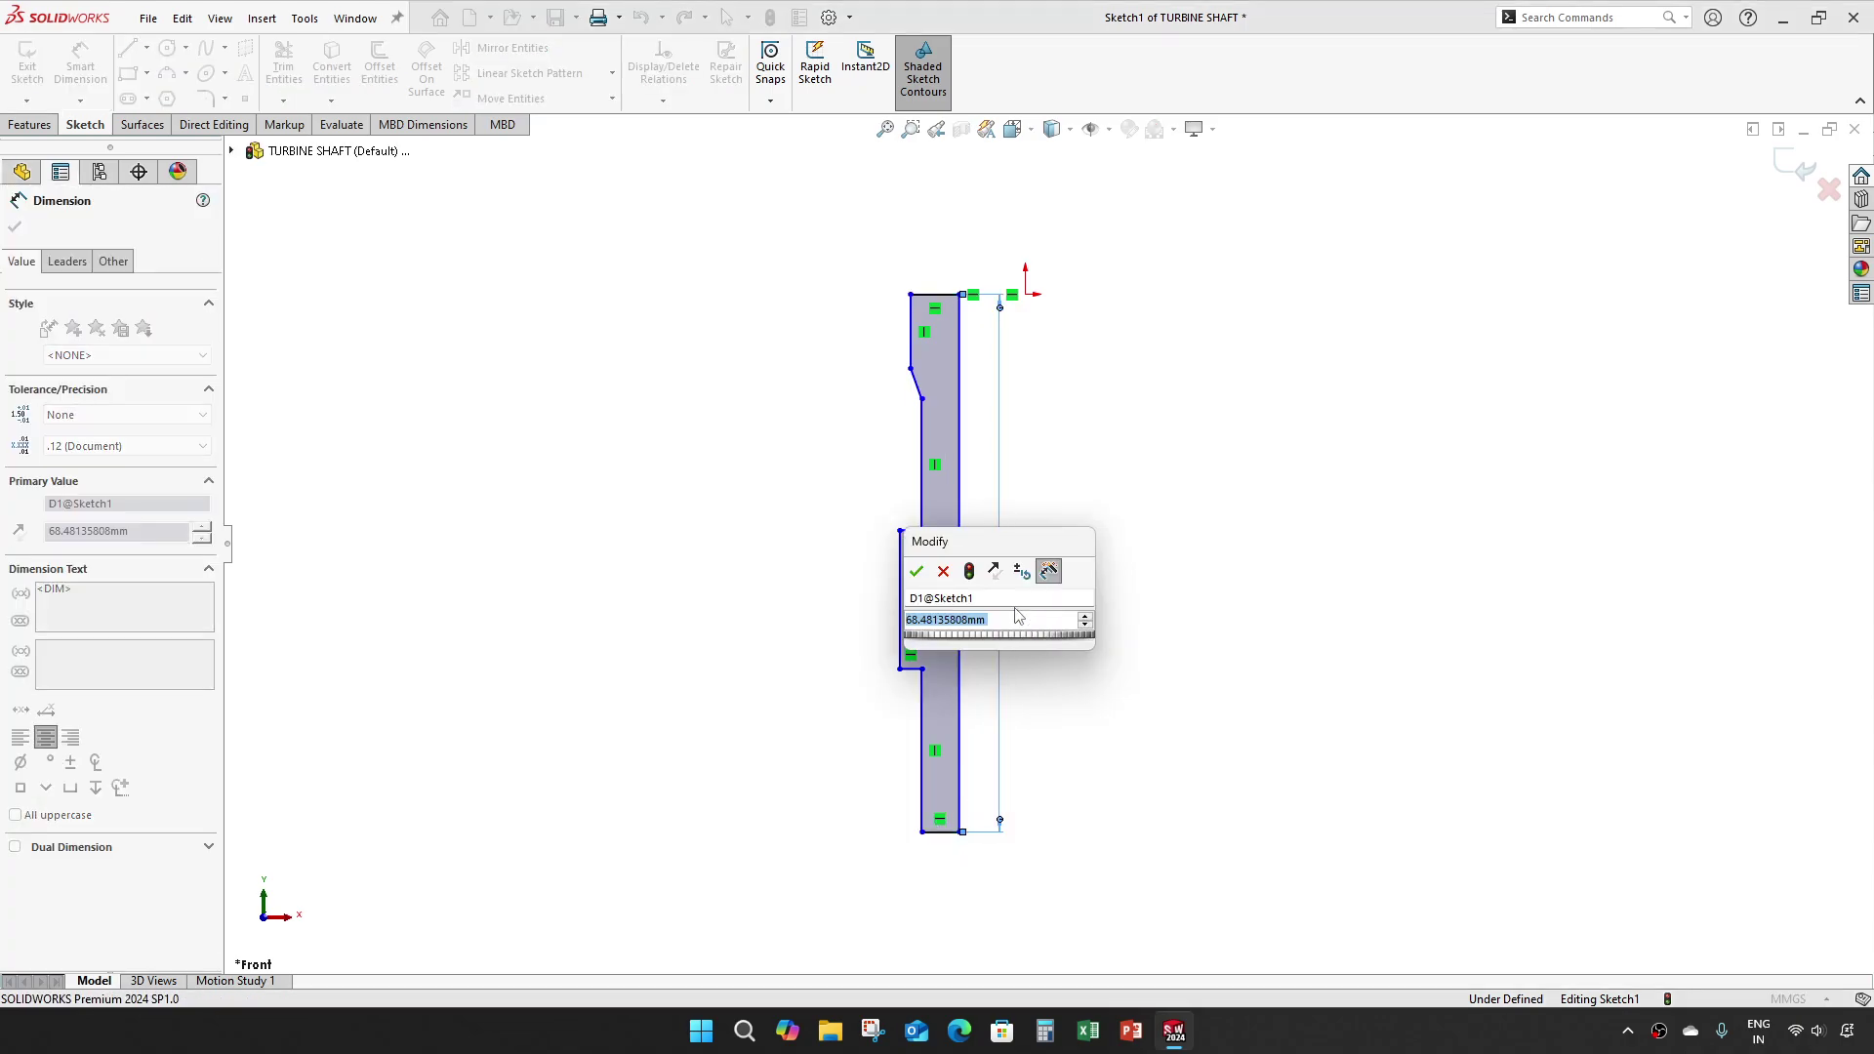
text(100)
key(Return)
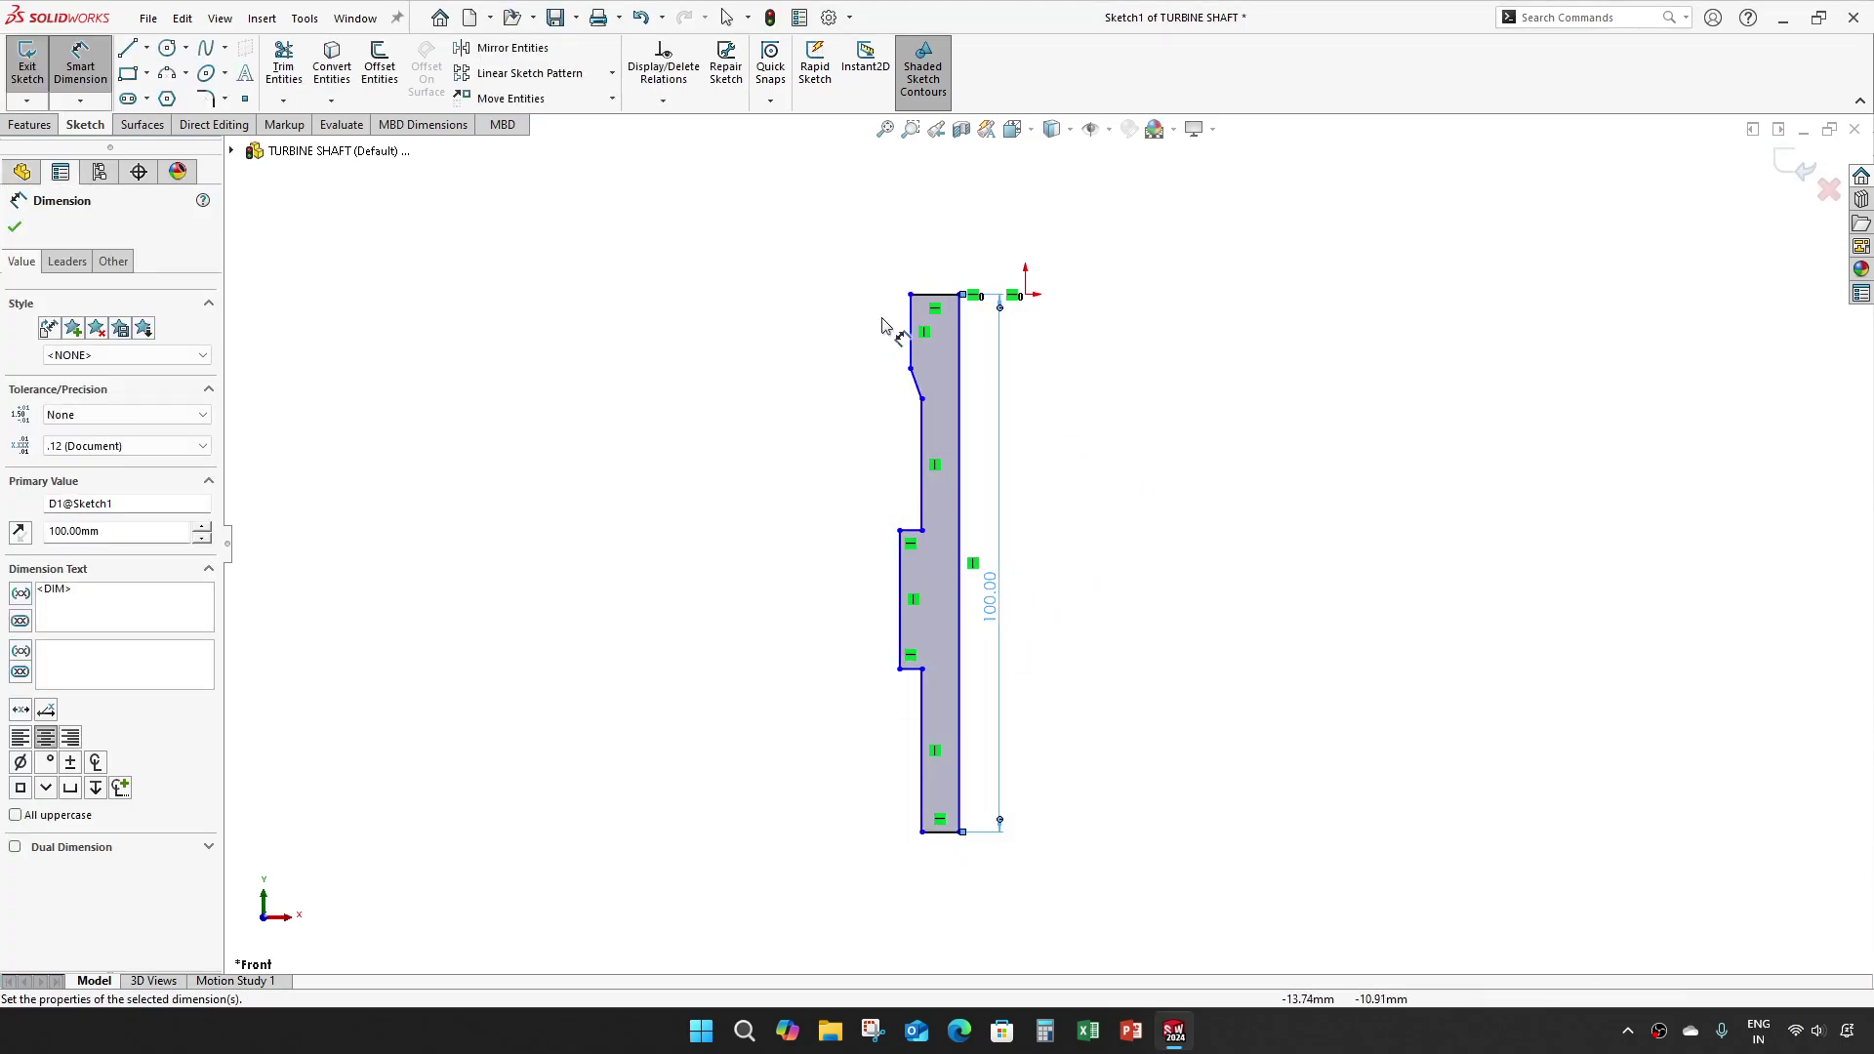
key(Escape)
Step: Draw a vertical line about 102 mm long down from the origin and convert it to construction geometry
click(147, 47)
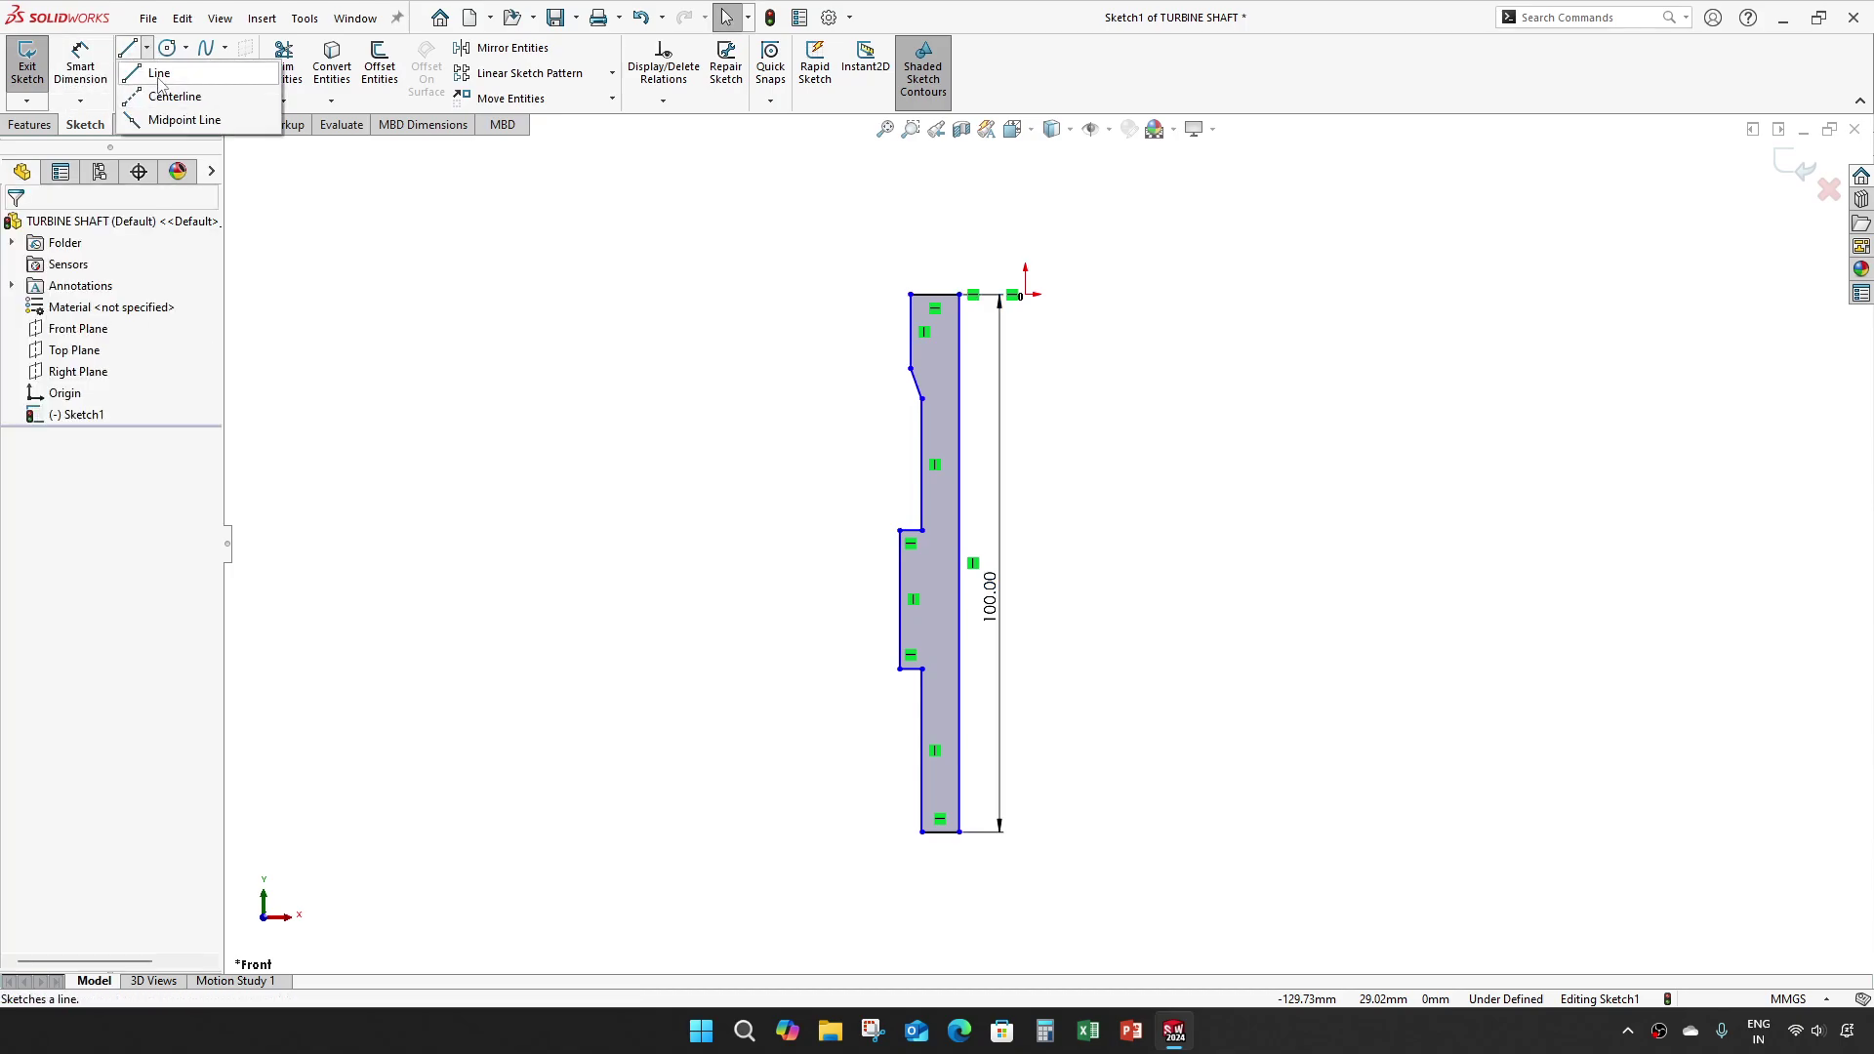
click(159, 77)
click(1025, 294)
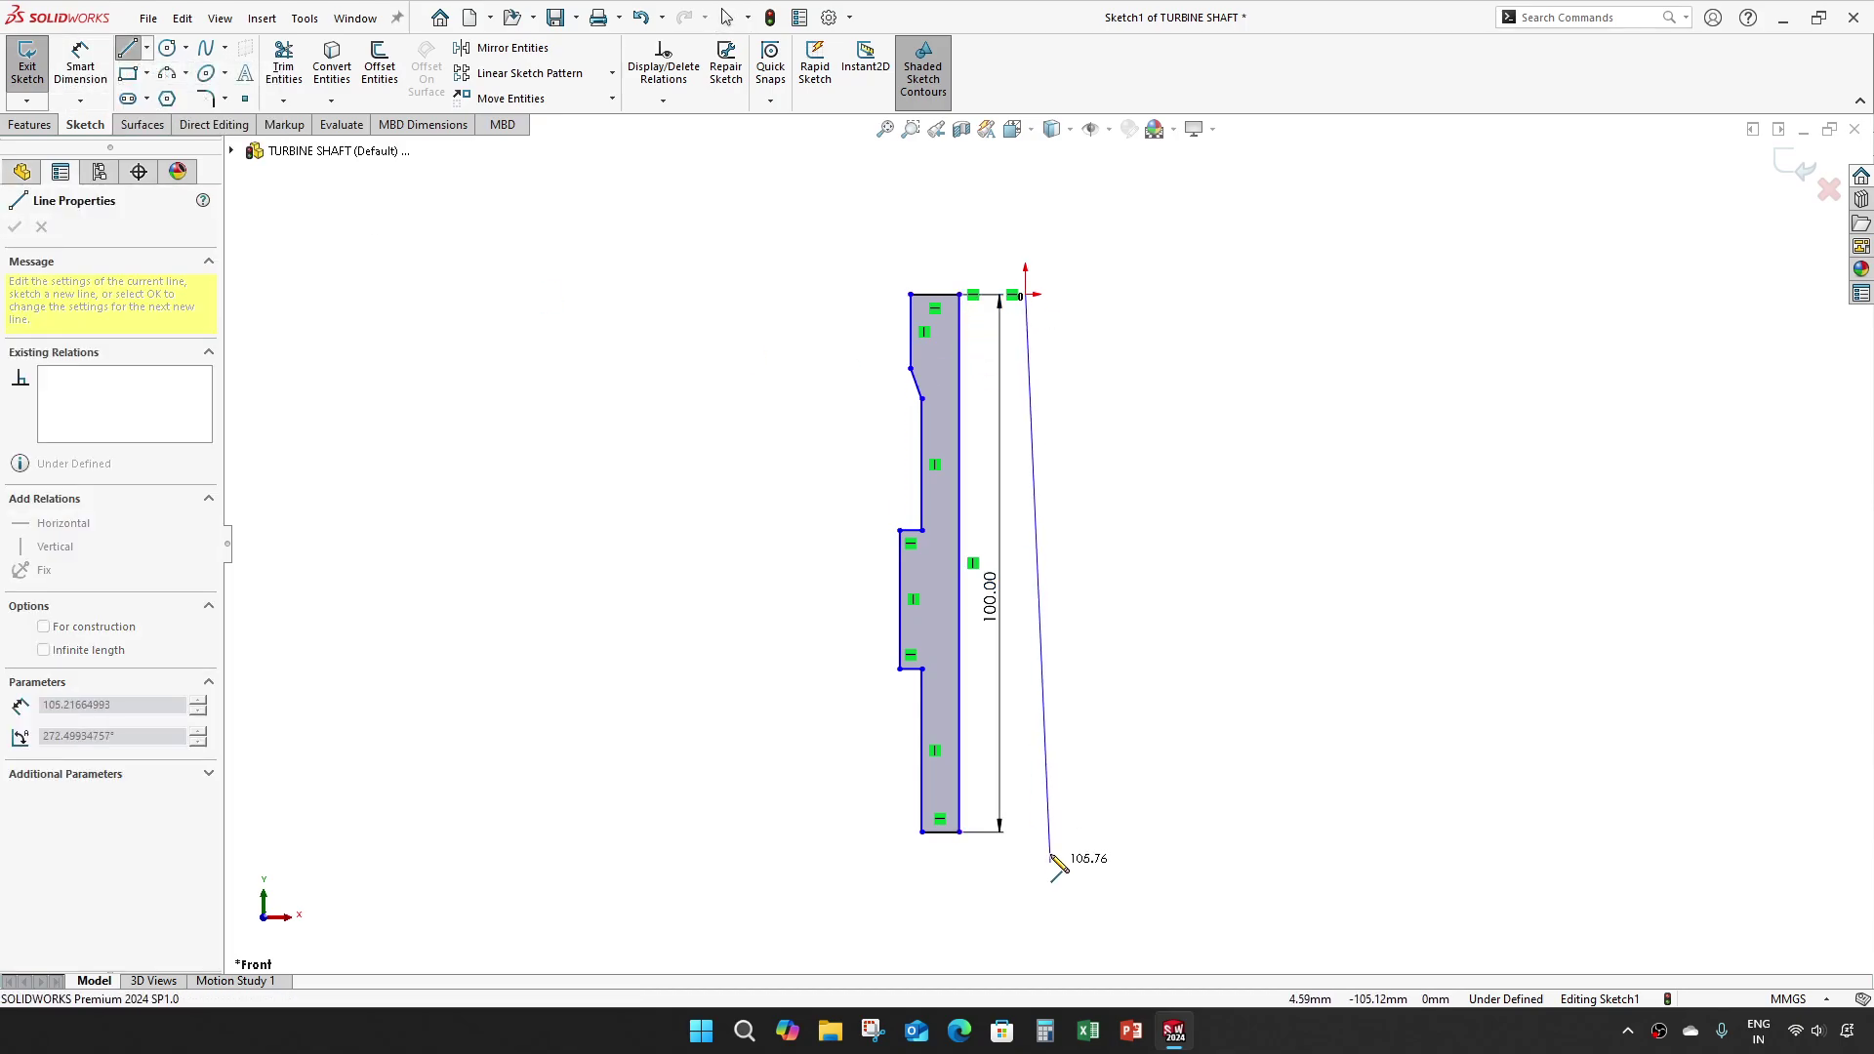
click(1025, 845)
key(Escape)
right_click(1026, 688)
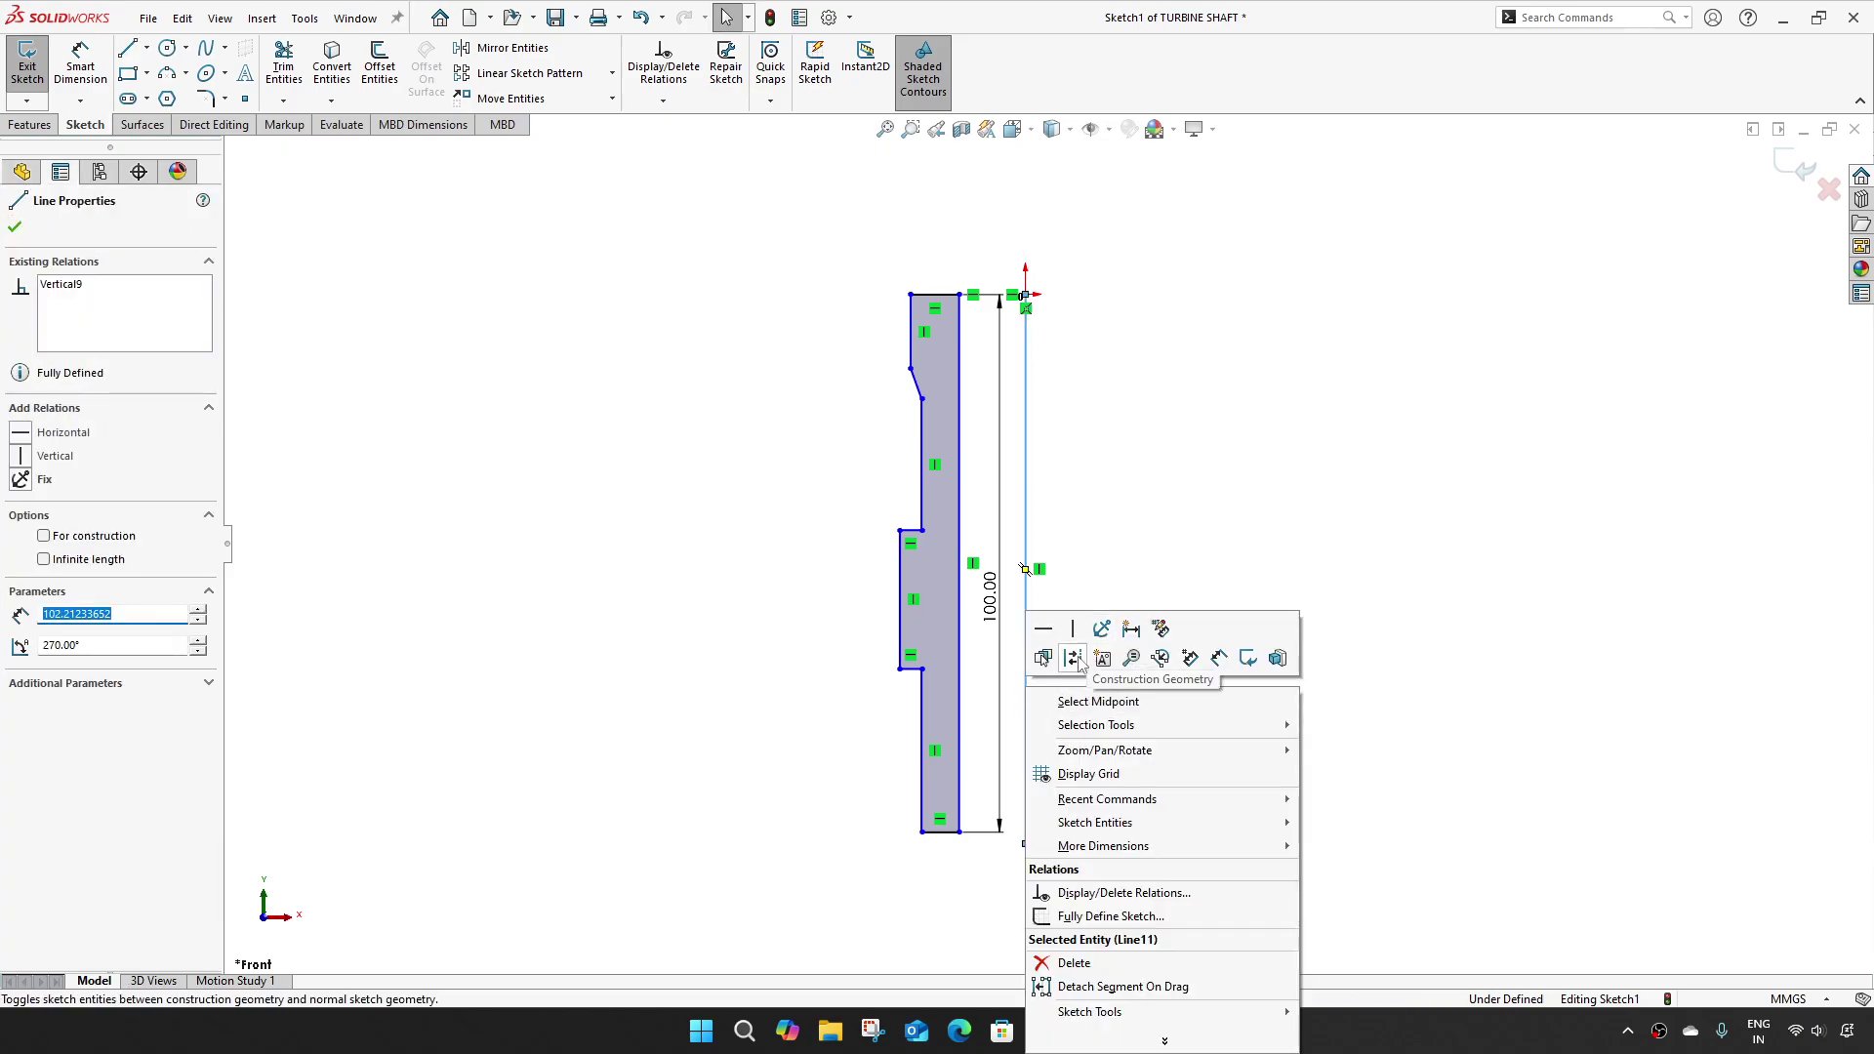
click(1101, 657)
Step: Dimension the distance from the construction line to the profile's long inner edge as 11 mm
scroll(1016, 317, down, 4)
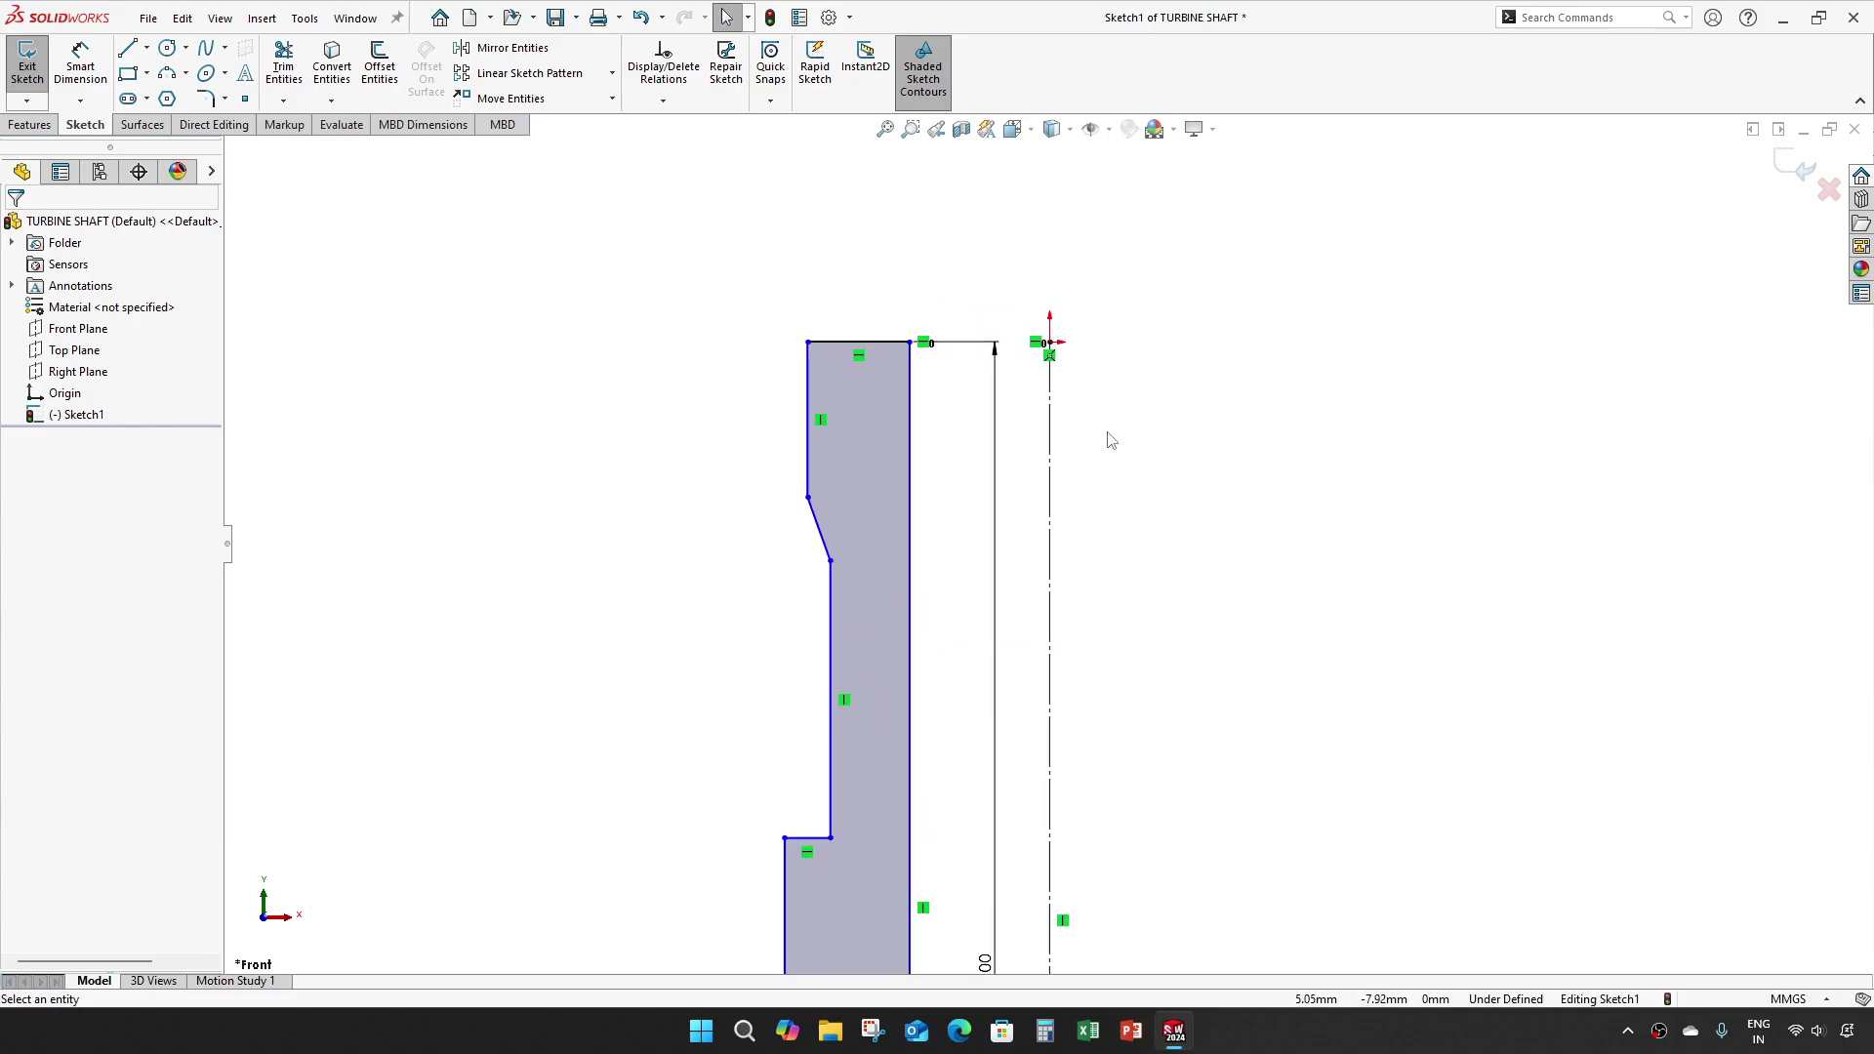
key(d)
click(913, 490)
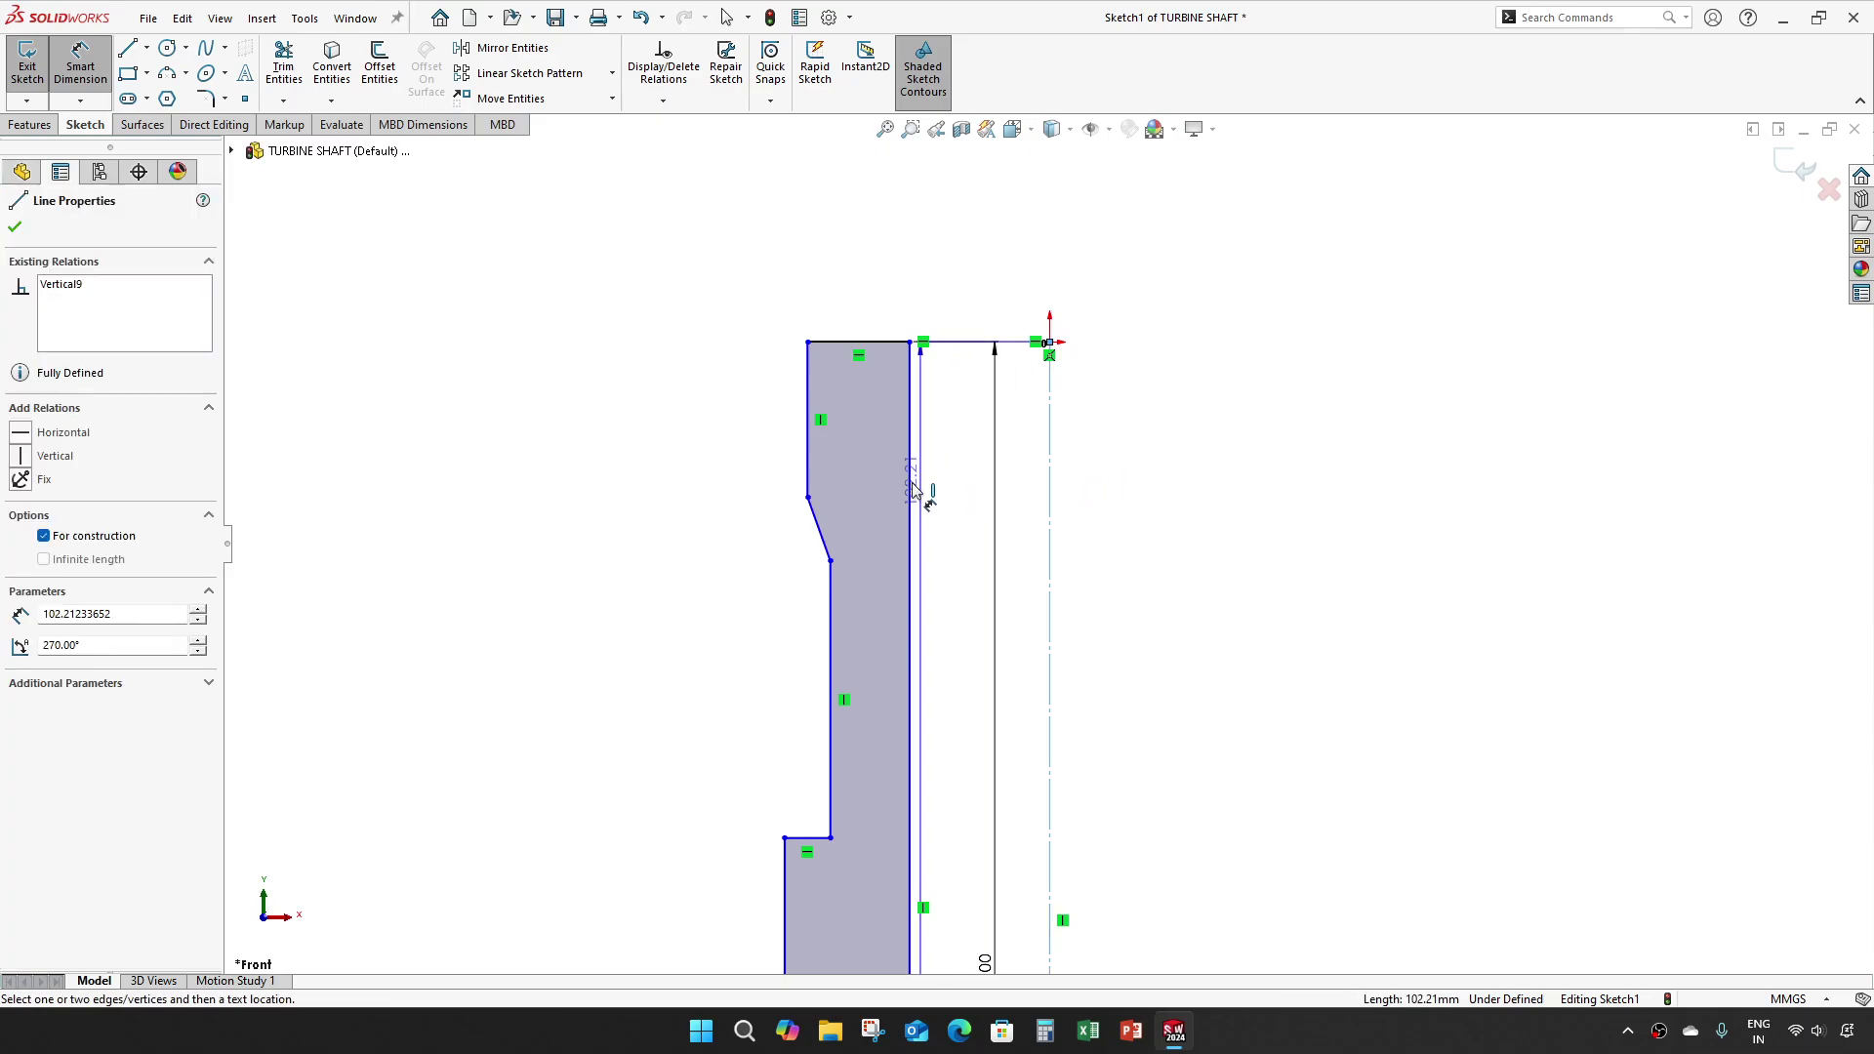
click(913, 483)
click(986, 291)
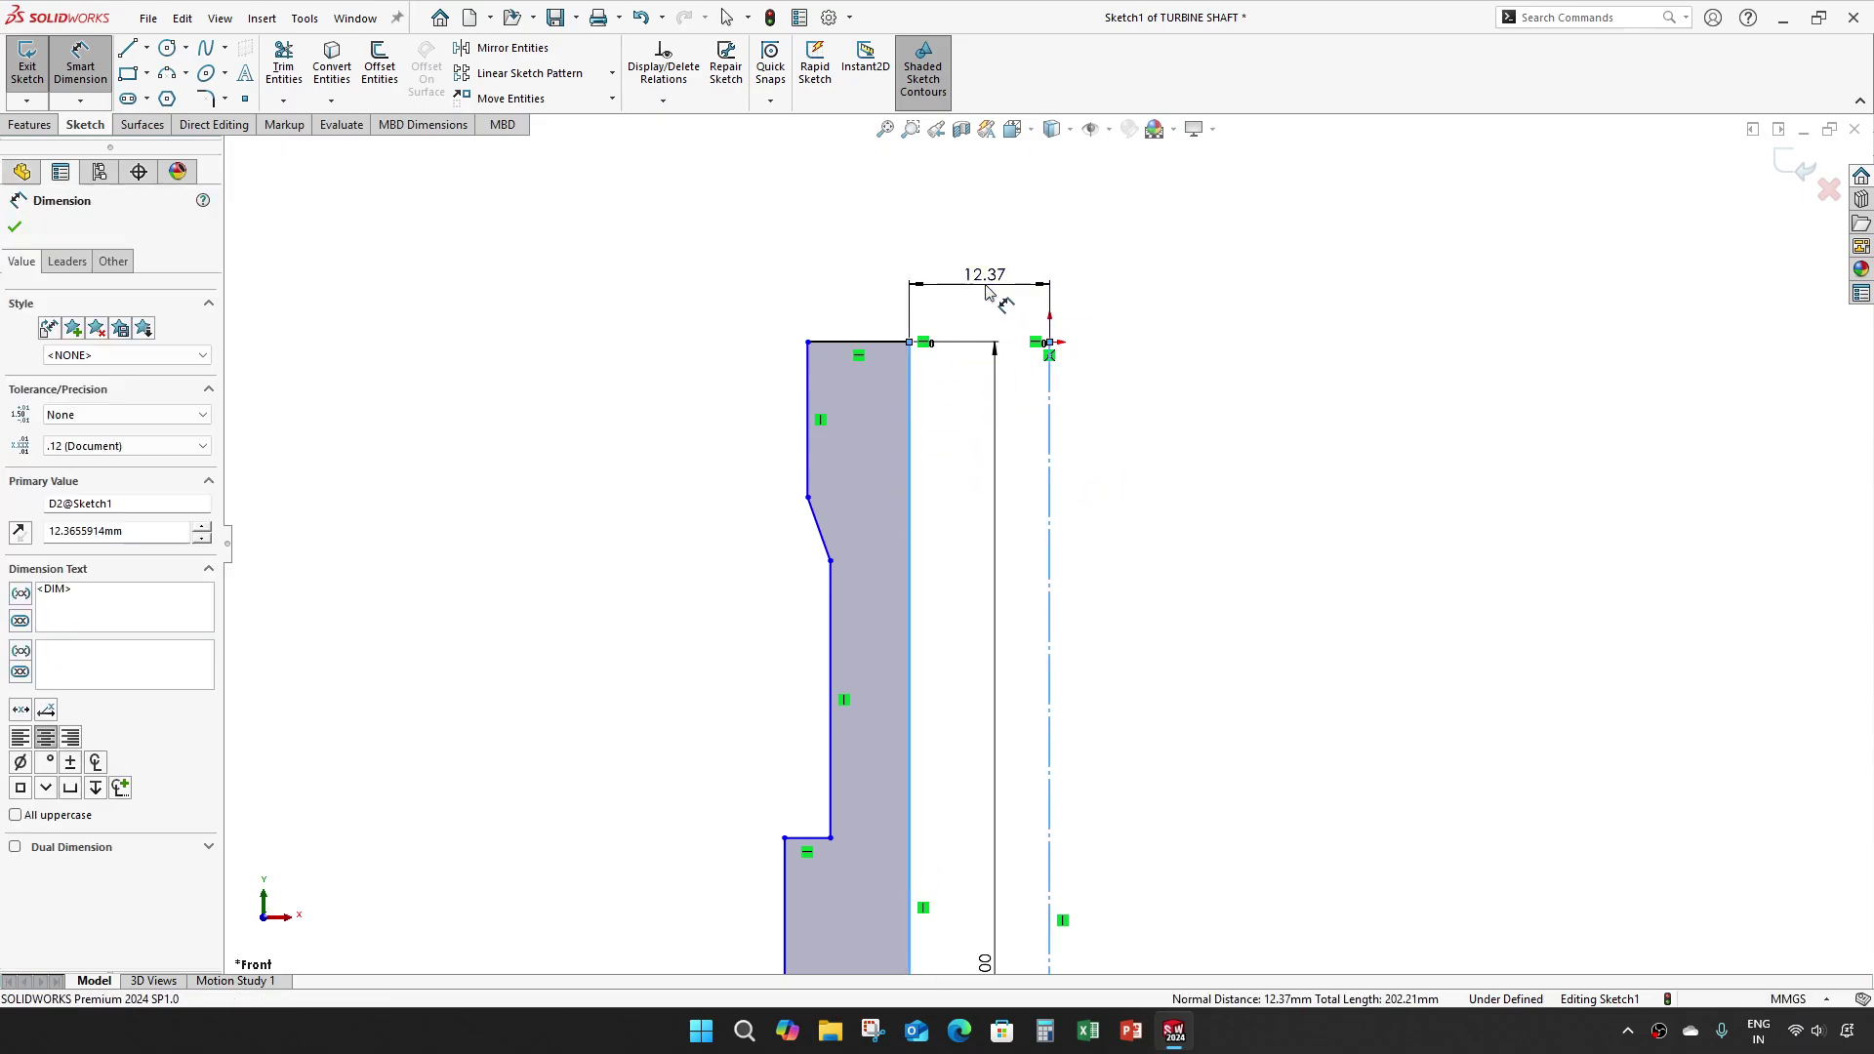
text(11)
key(Return)
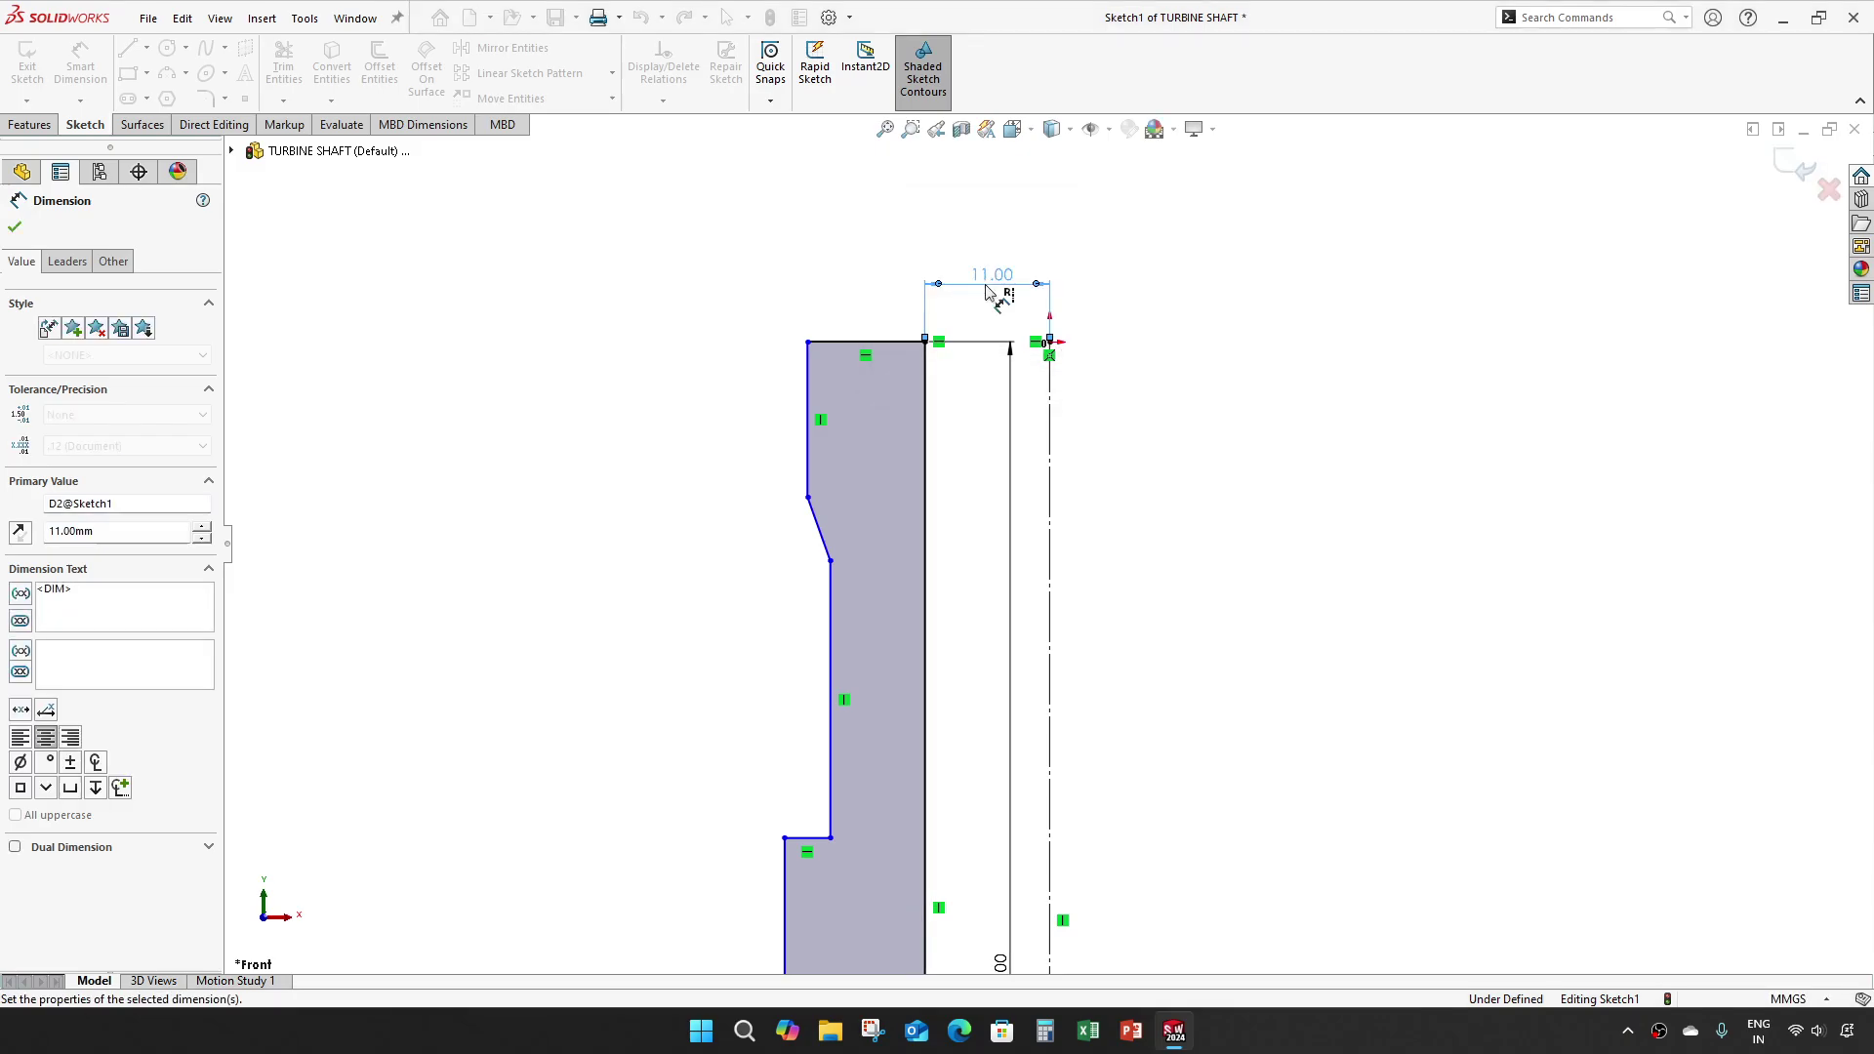
Step: Dimension the profile's top edge as 3.75 mm wide
click(884, 343)
click(876, 296)
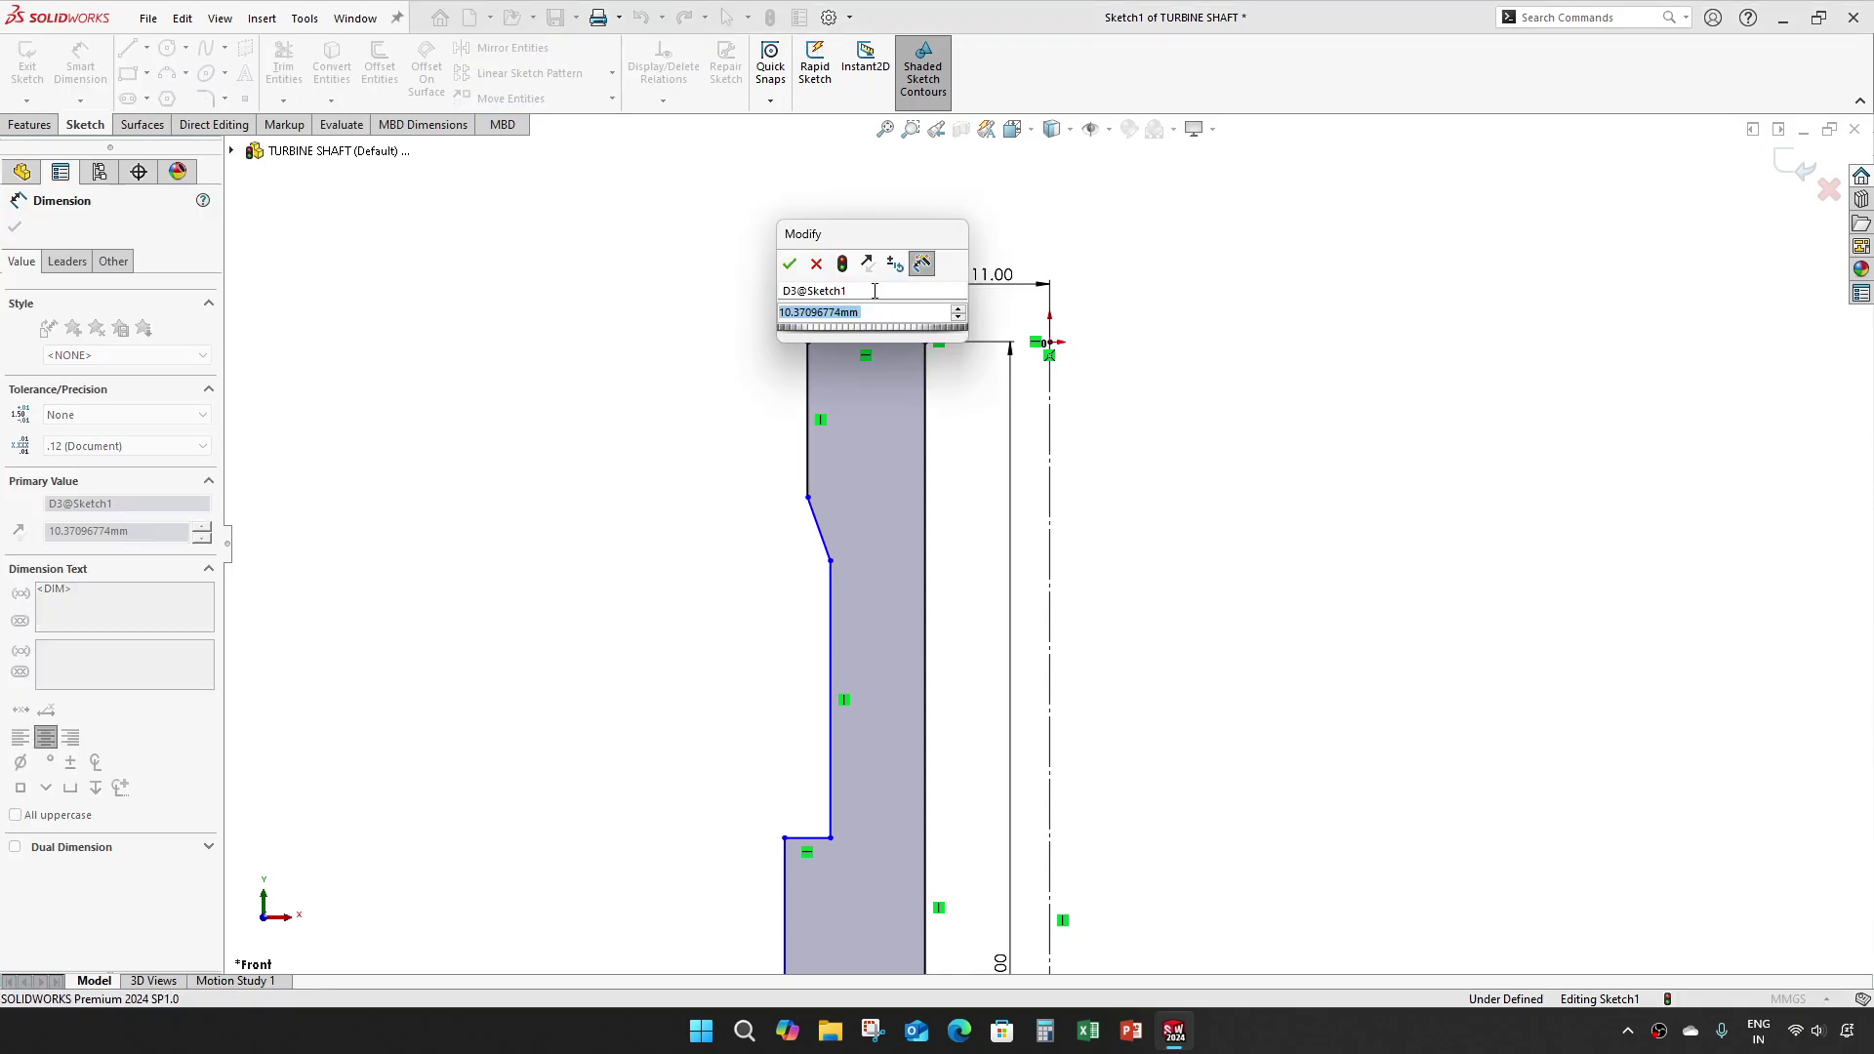
text(3.75)
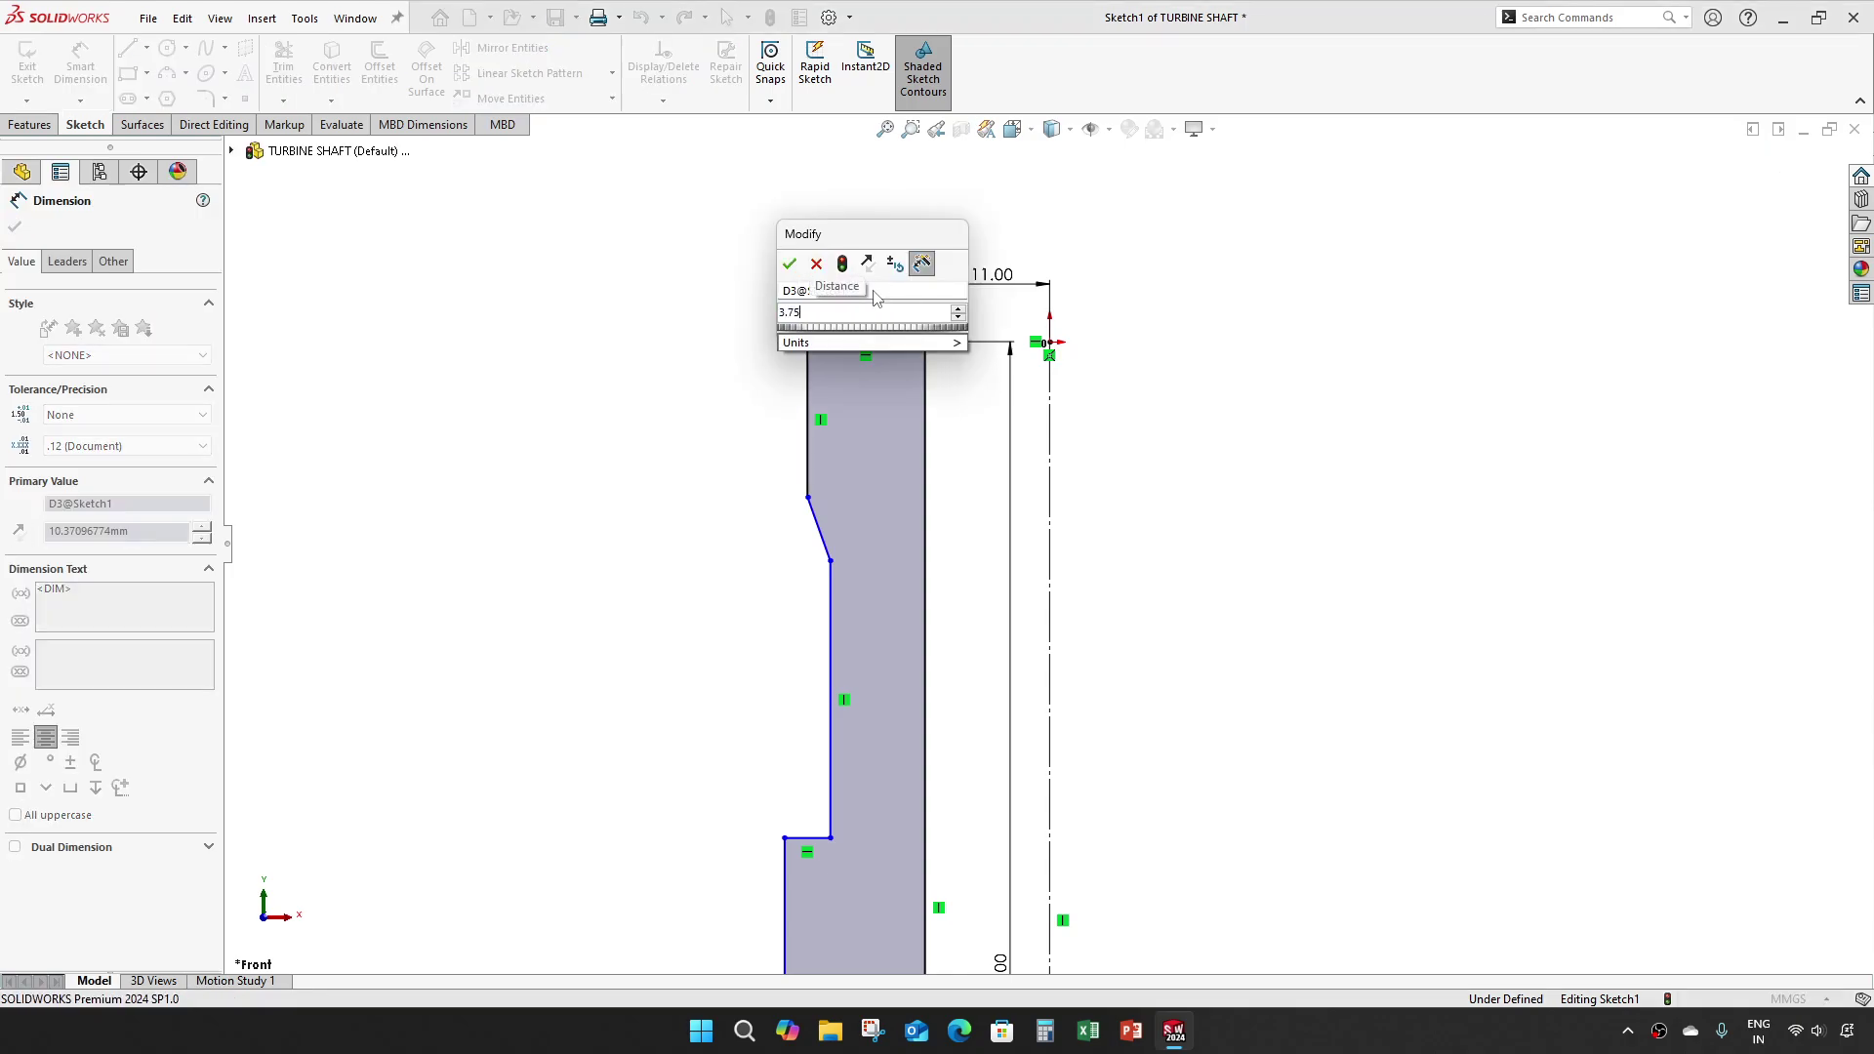
key(Return)
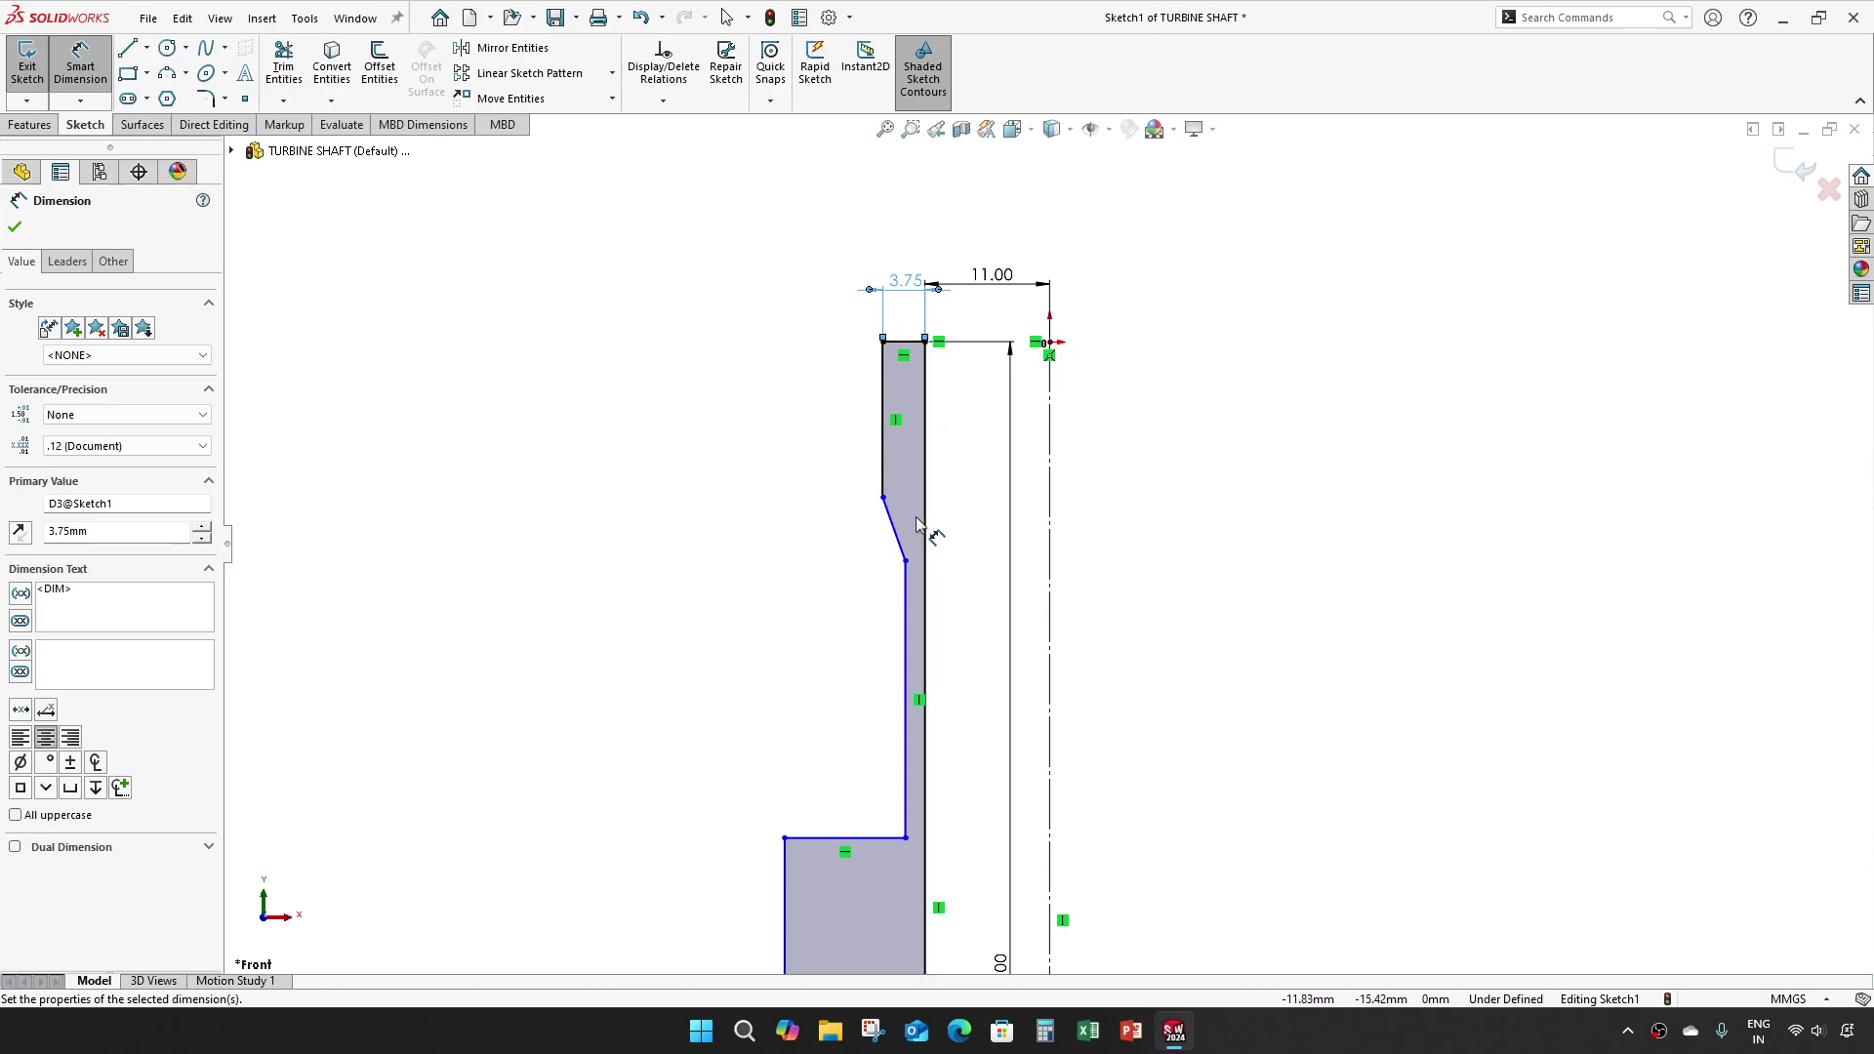
scroll(917, 527, down, 2)
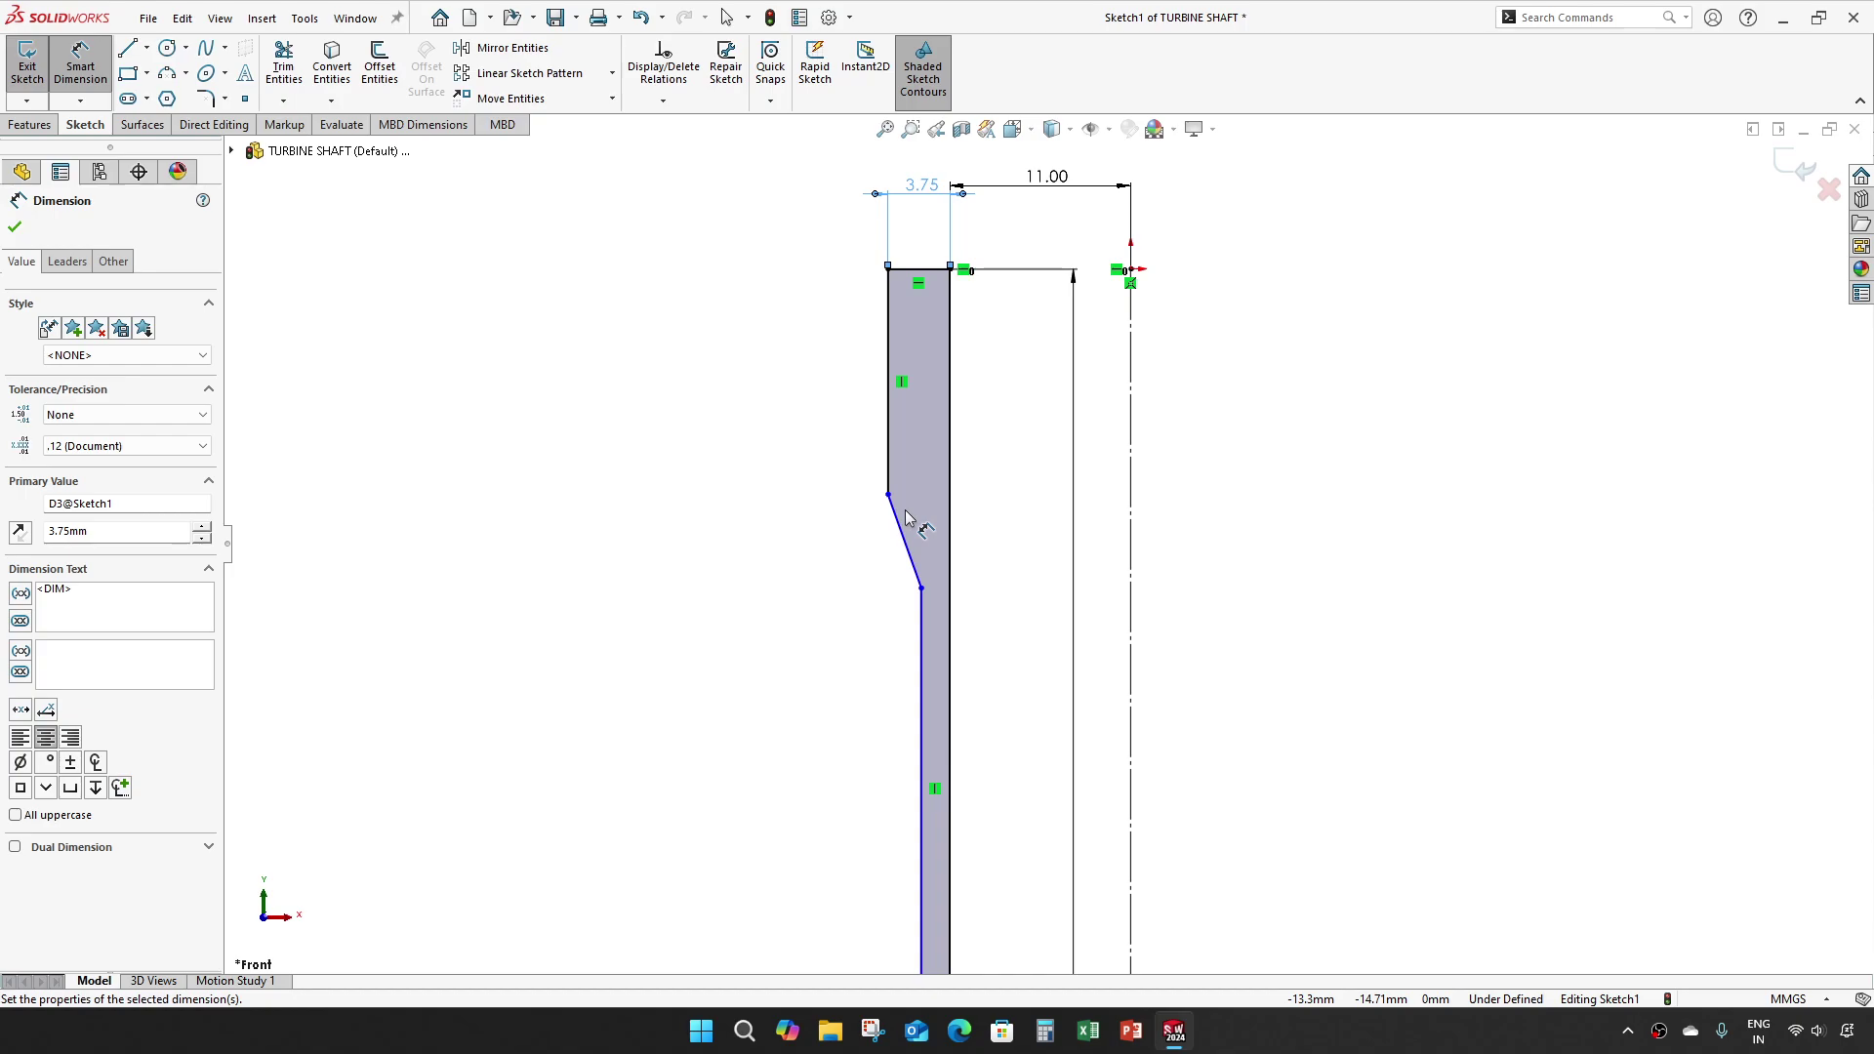
scroll(906, 518, down, 1)
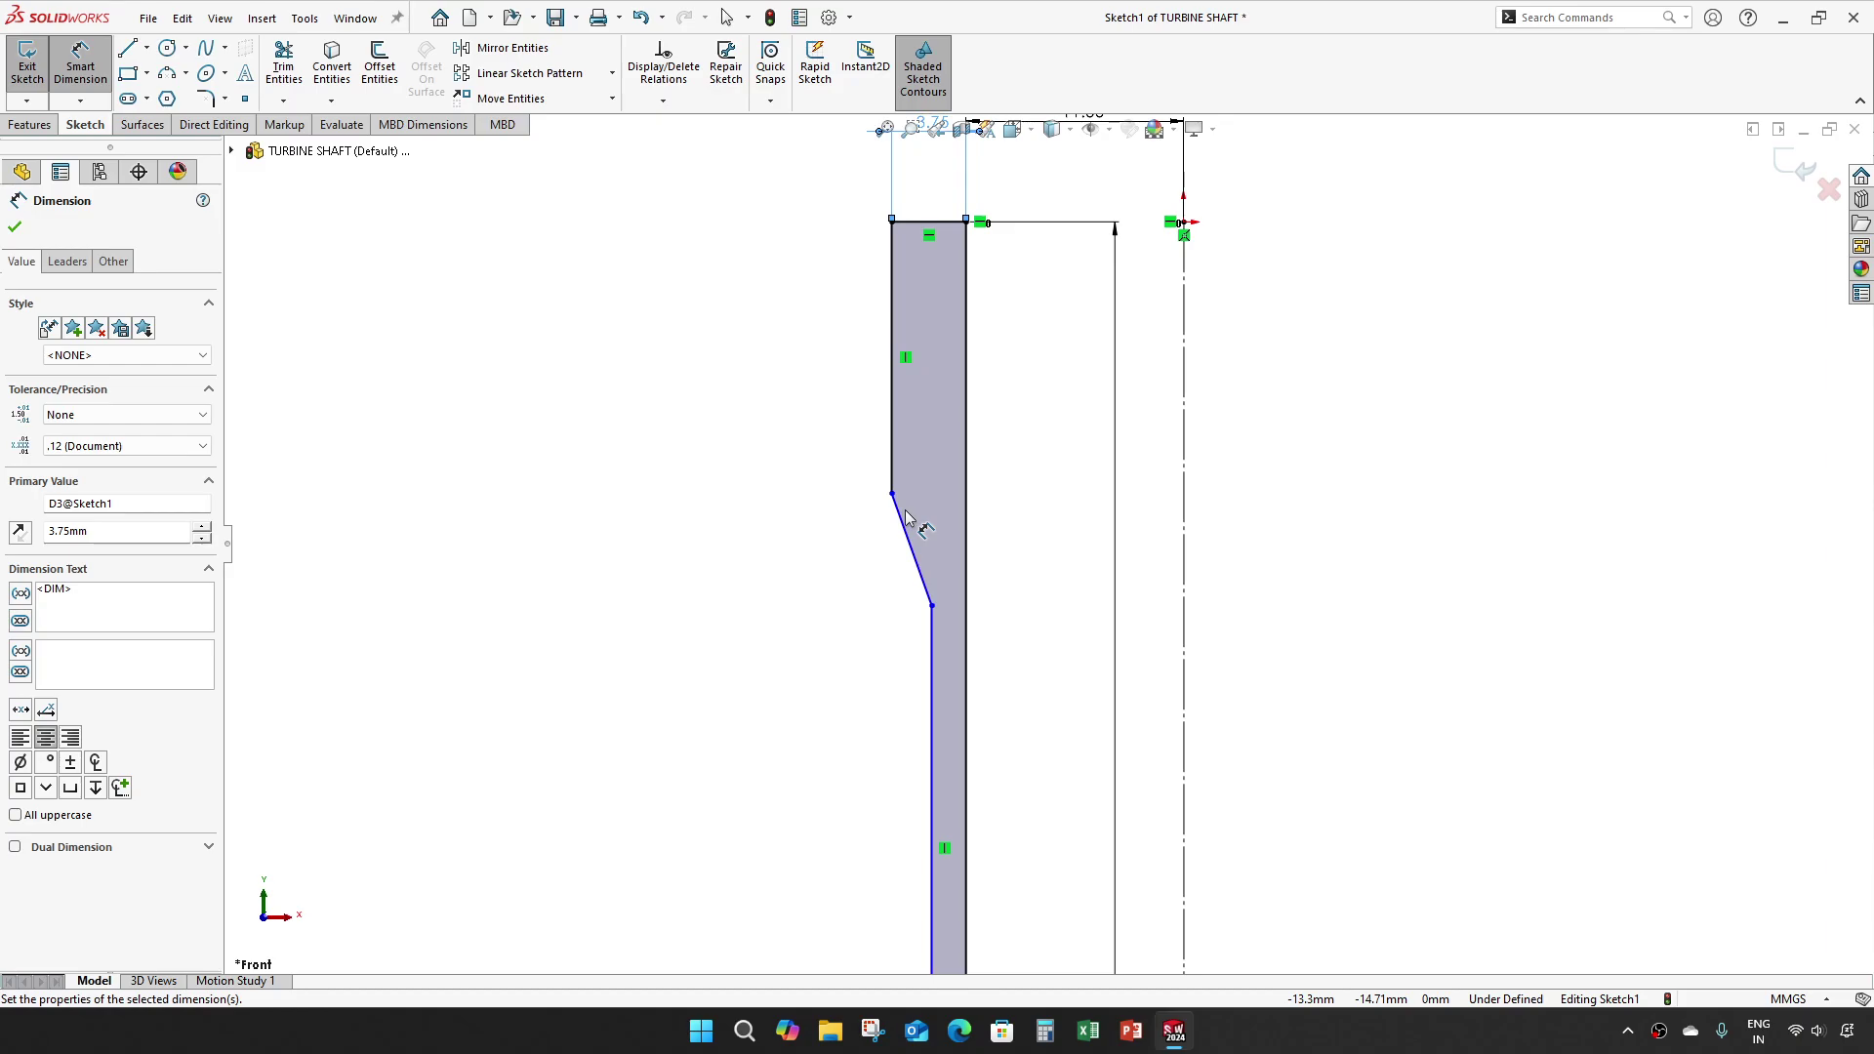
Step: Dimension the length of the profile's upper outer vertical edge as 16.5 mm
click(895, 420)
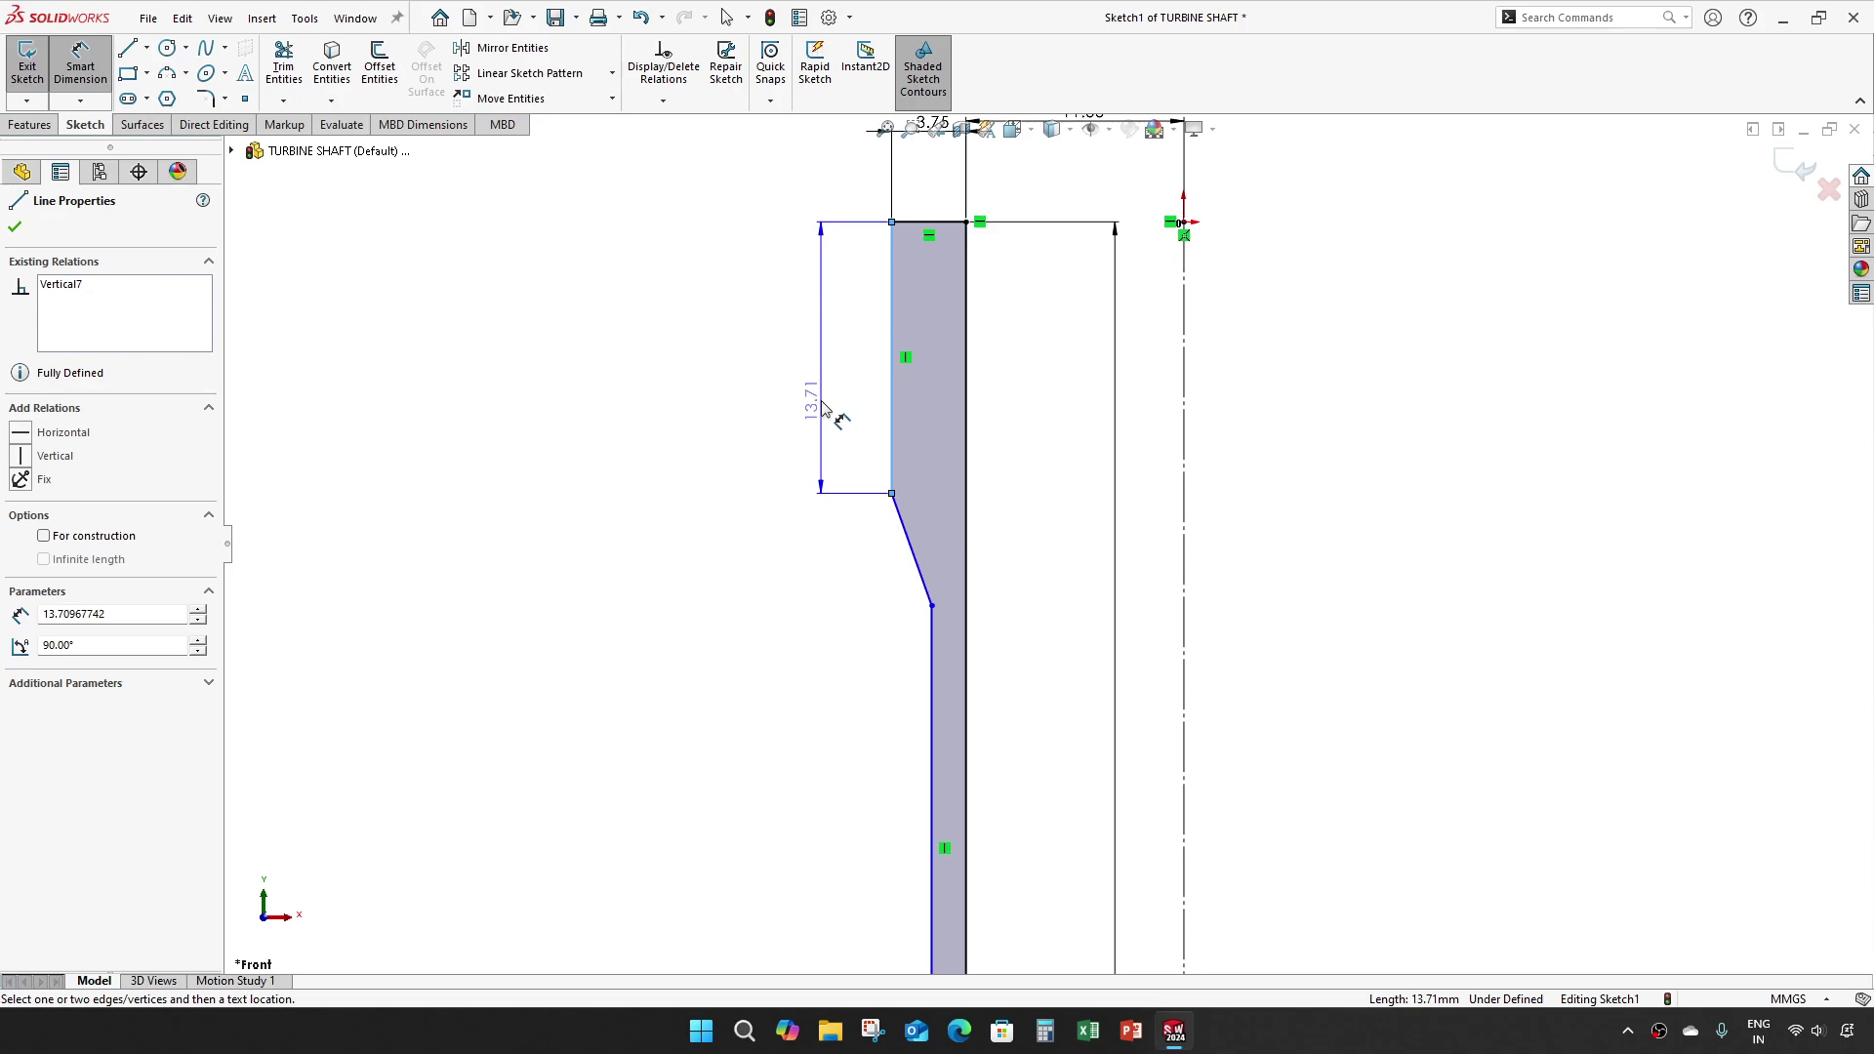
click(823, 408)
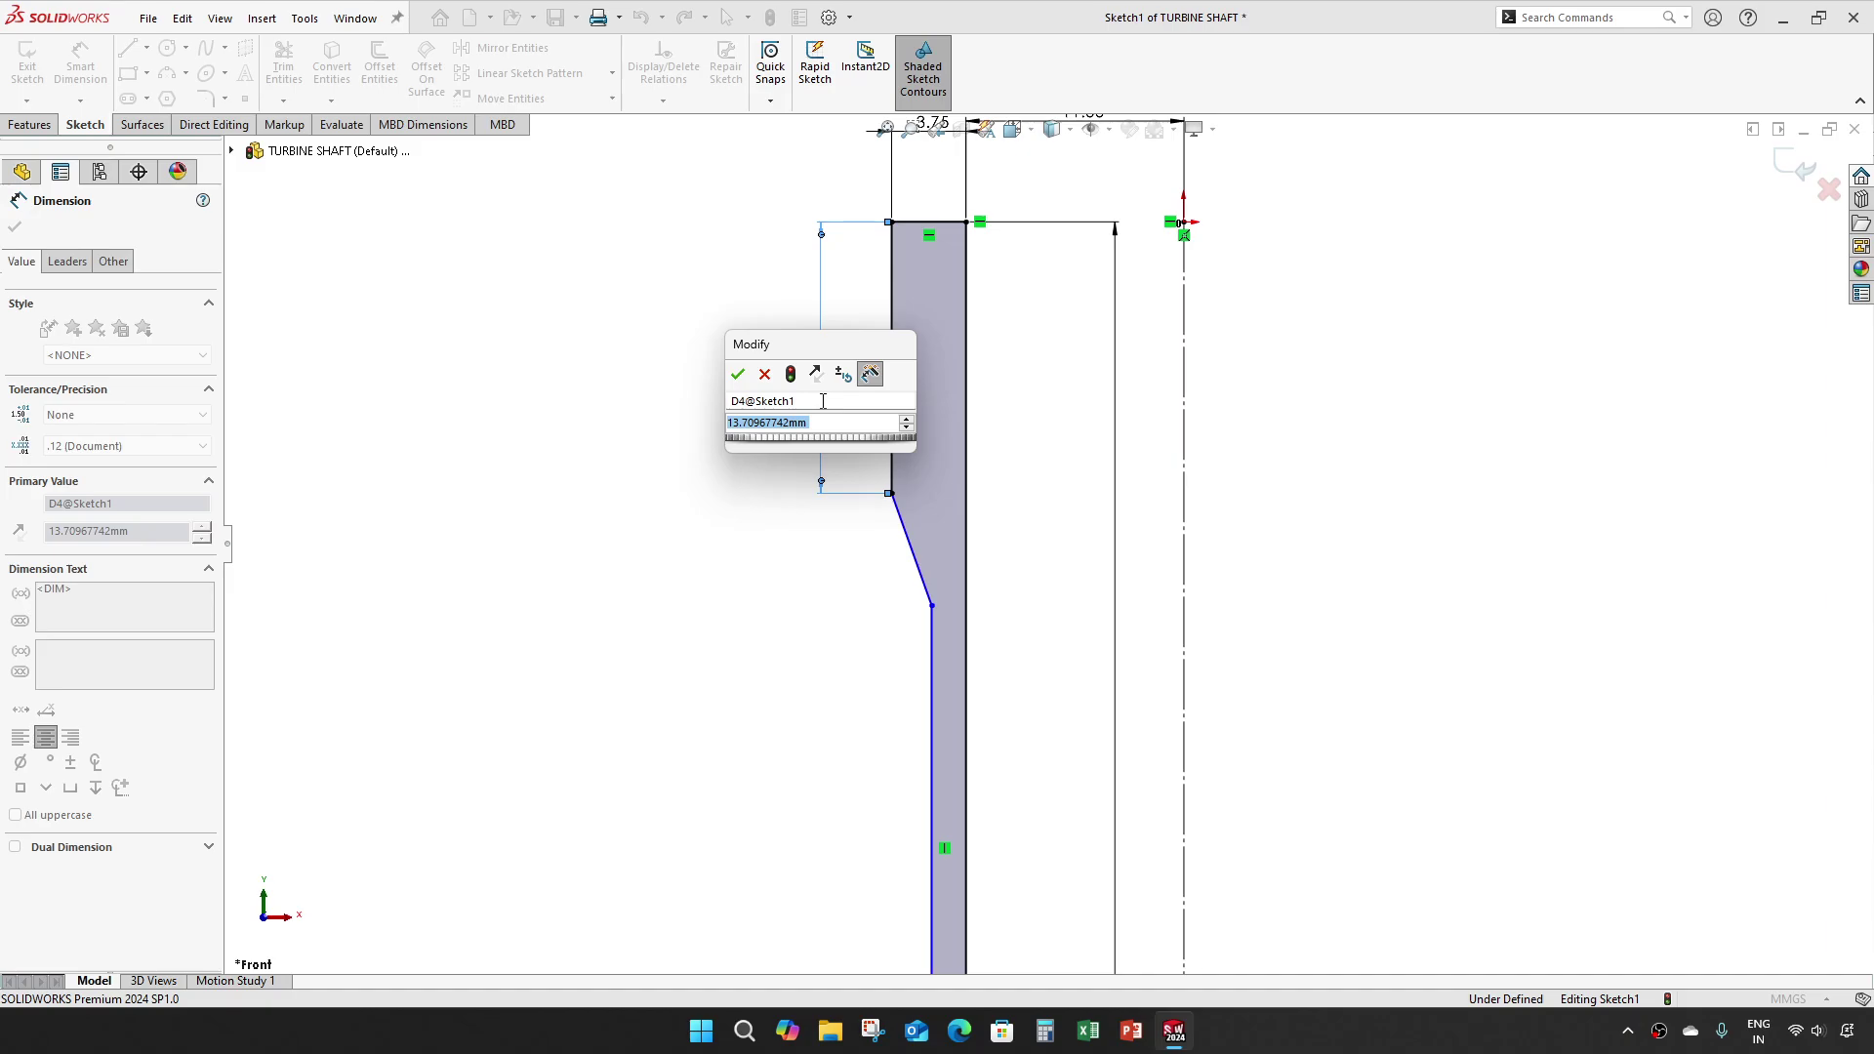
text(16.5)
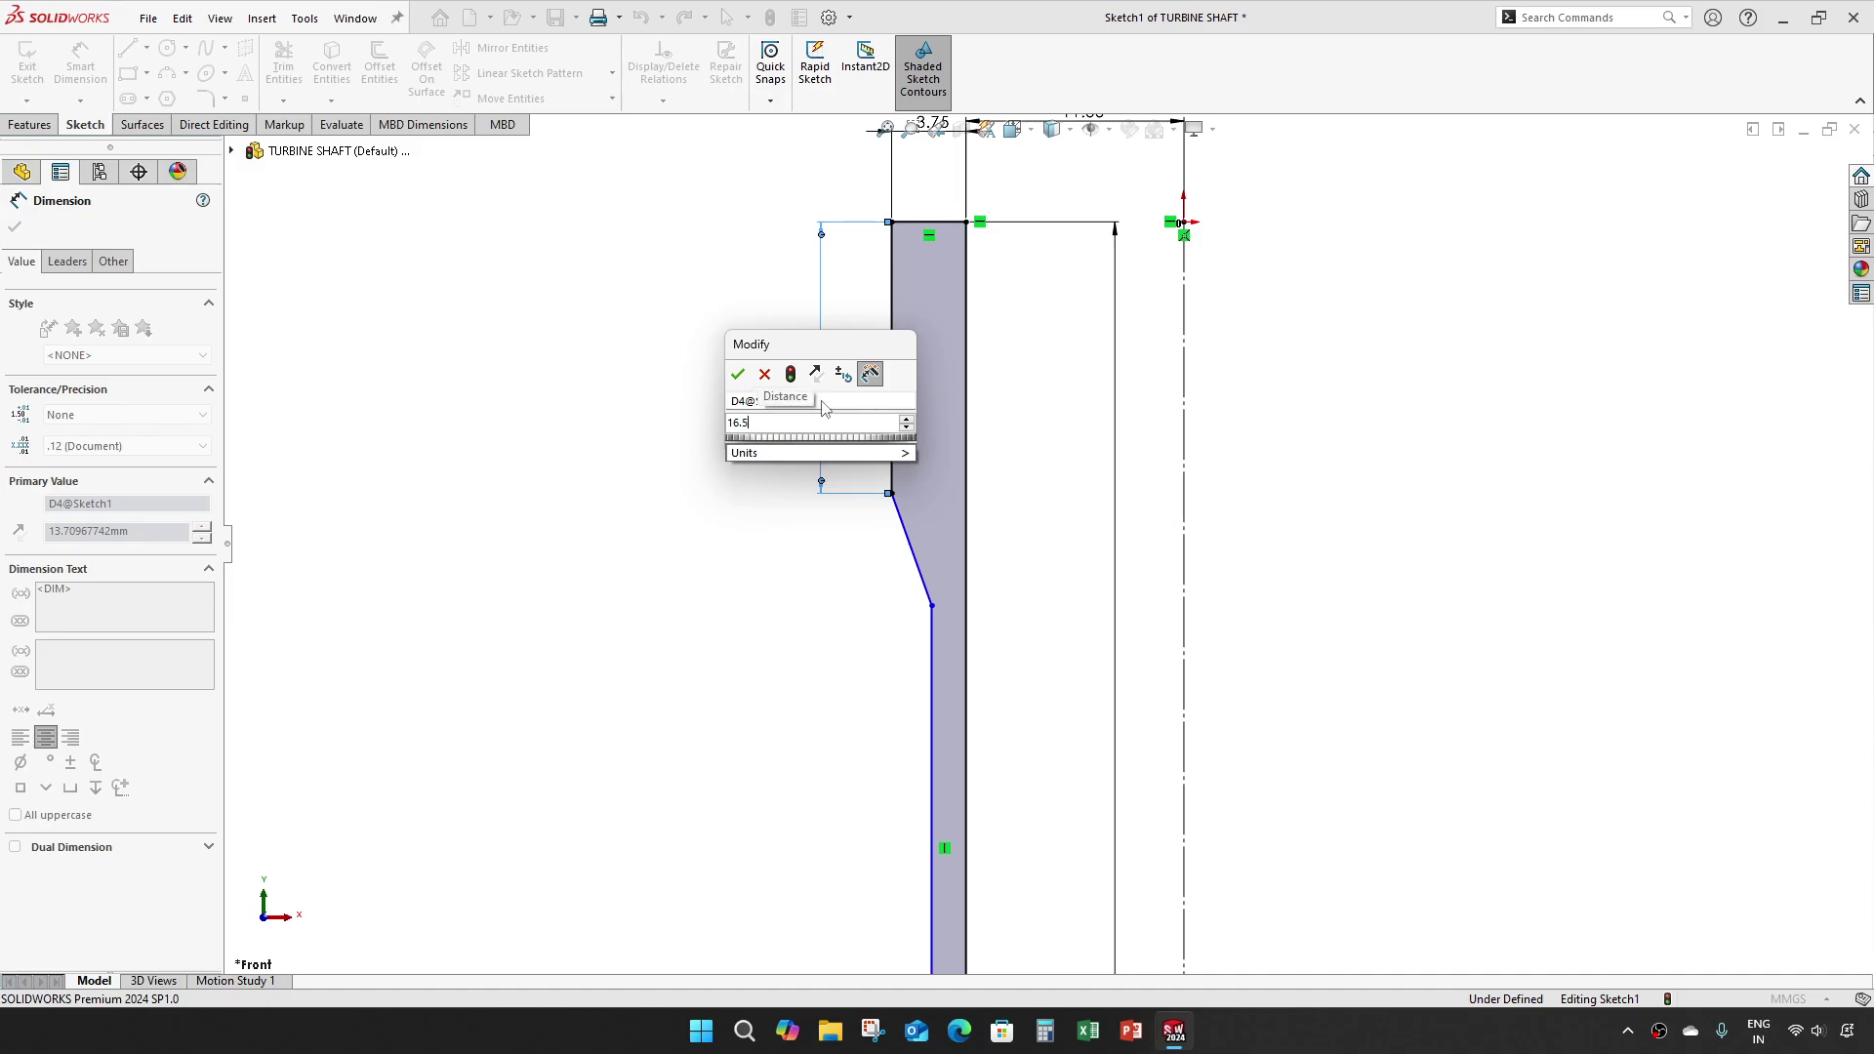
key(Return)
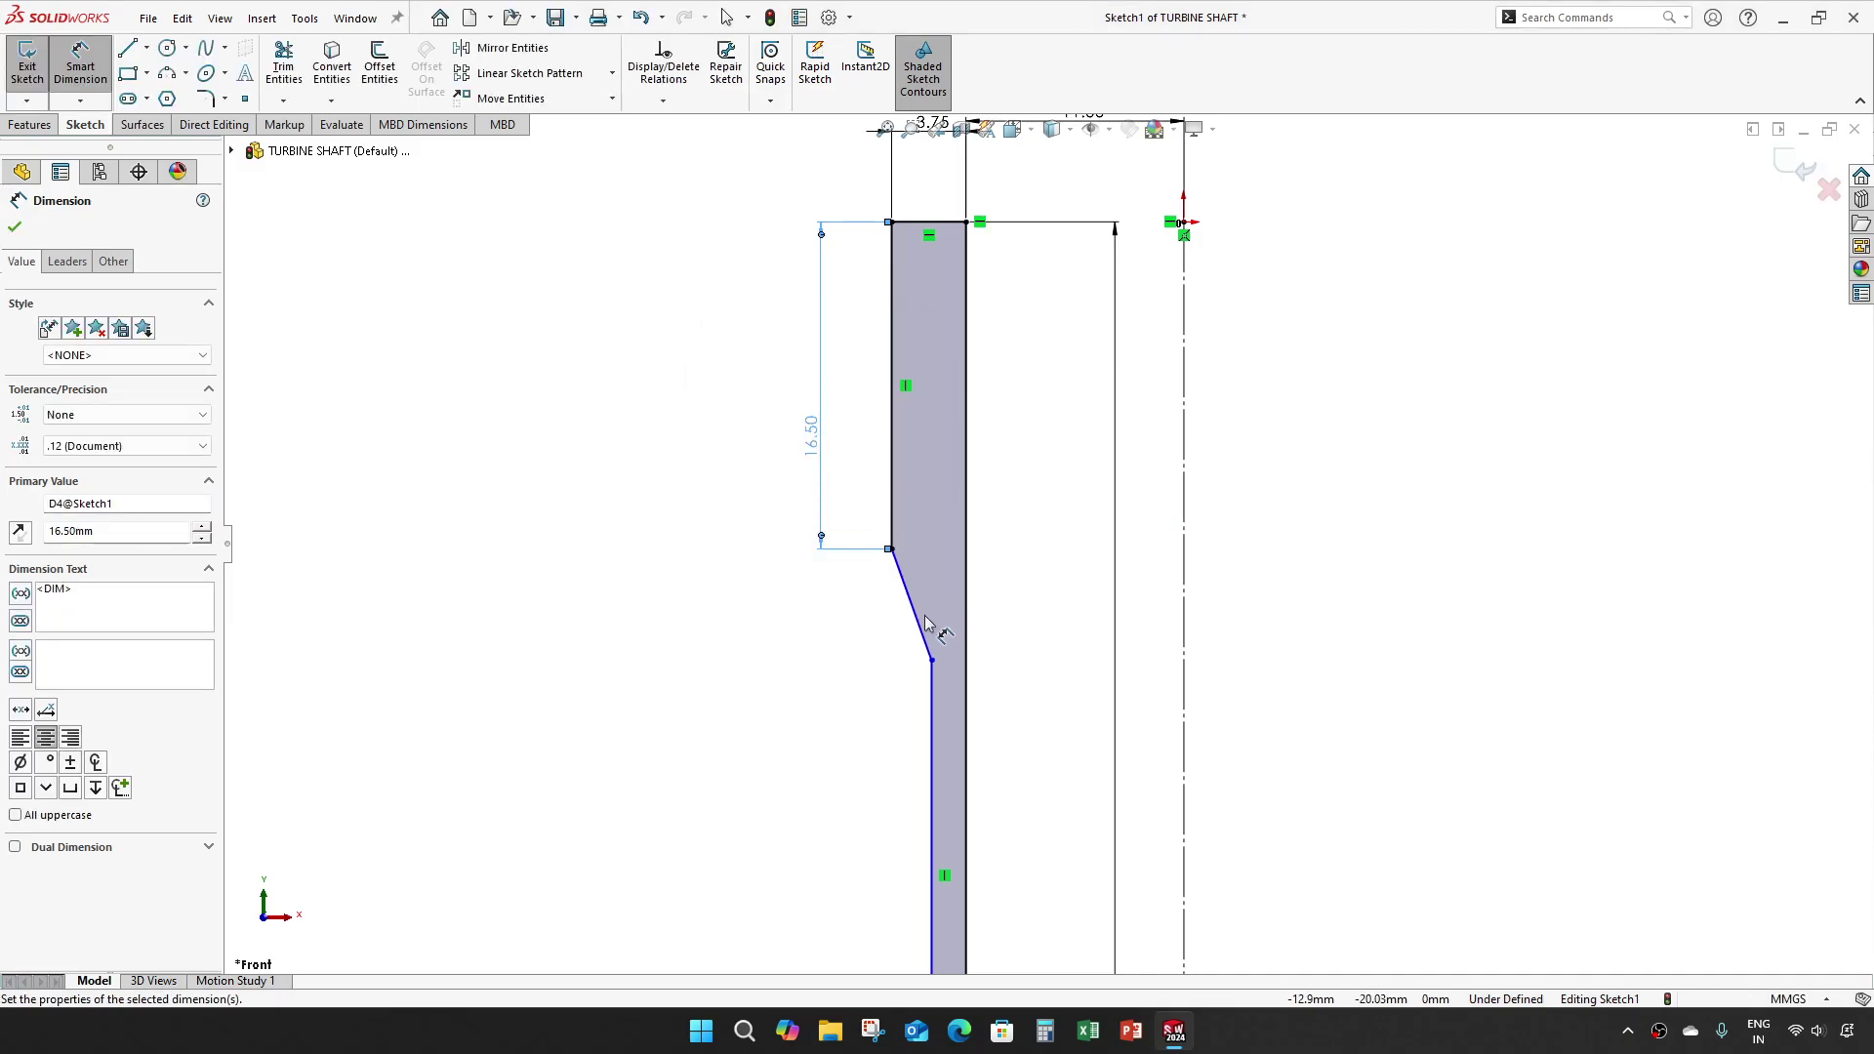
Step: Delete the slanted line joining the upper outer edge to the narrower section's vertical edge
scroll(923, 620, down, 2)
key(Escape)
scroll(1147, 615, up, 4)
scroll(987, 586, down, 3)
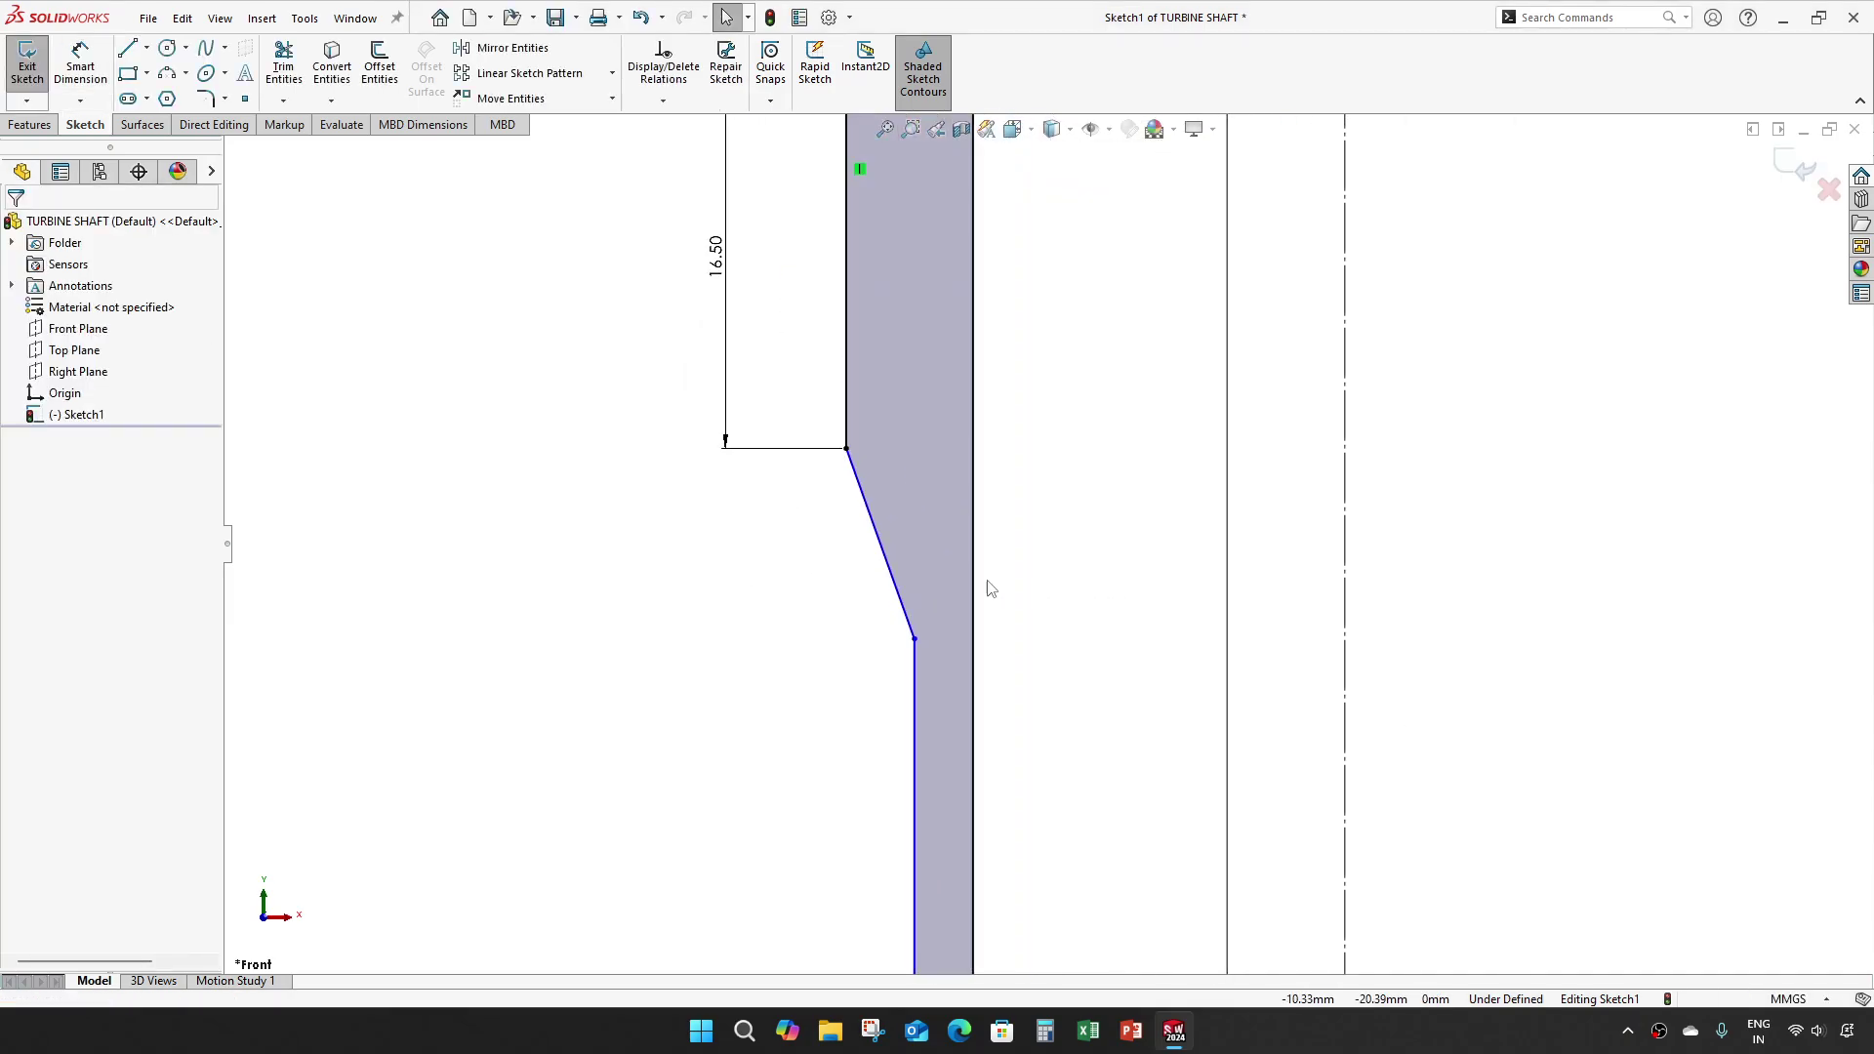
click(886, 559)
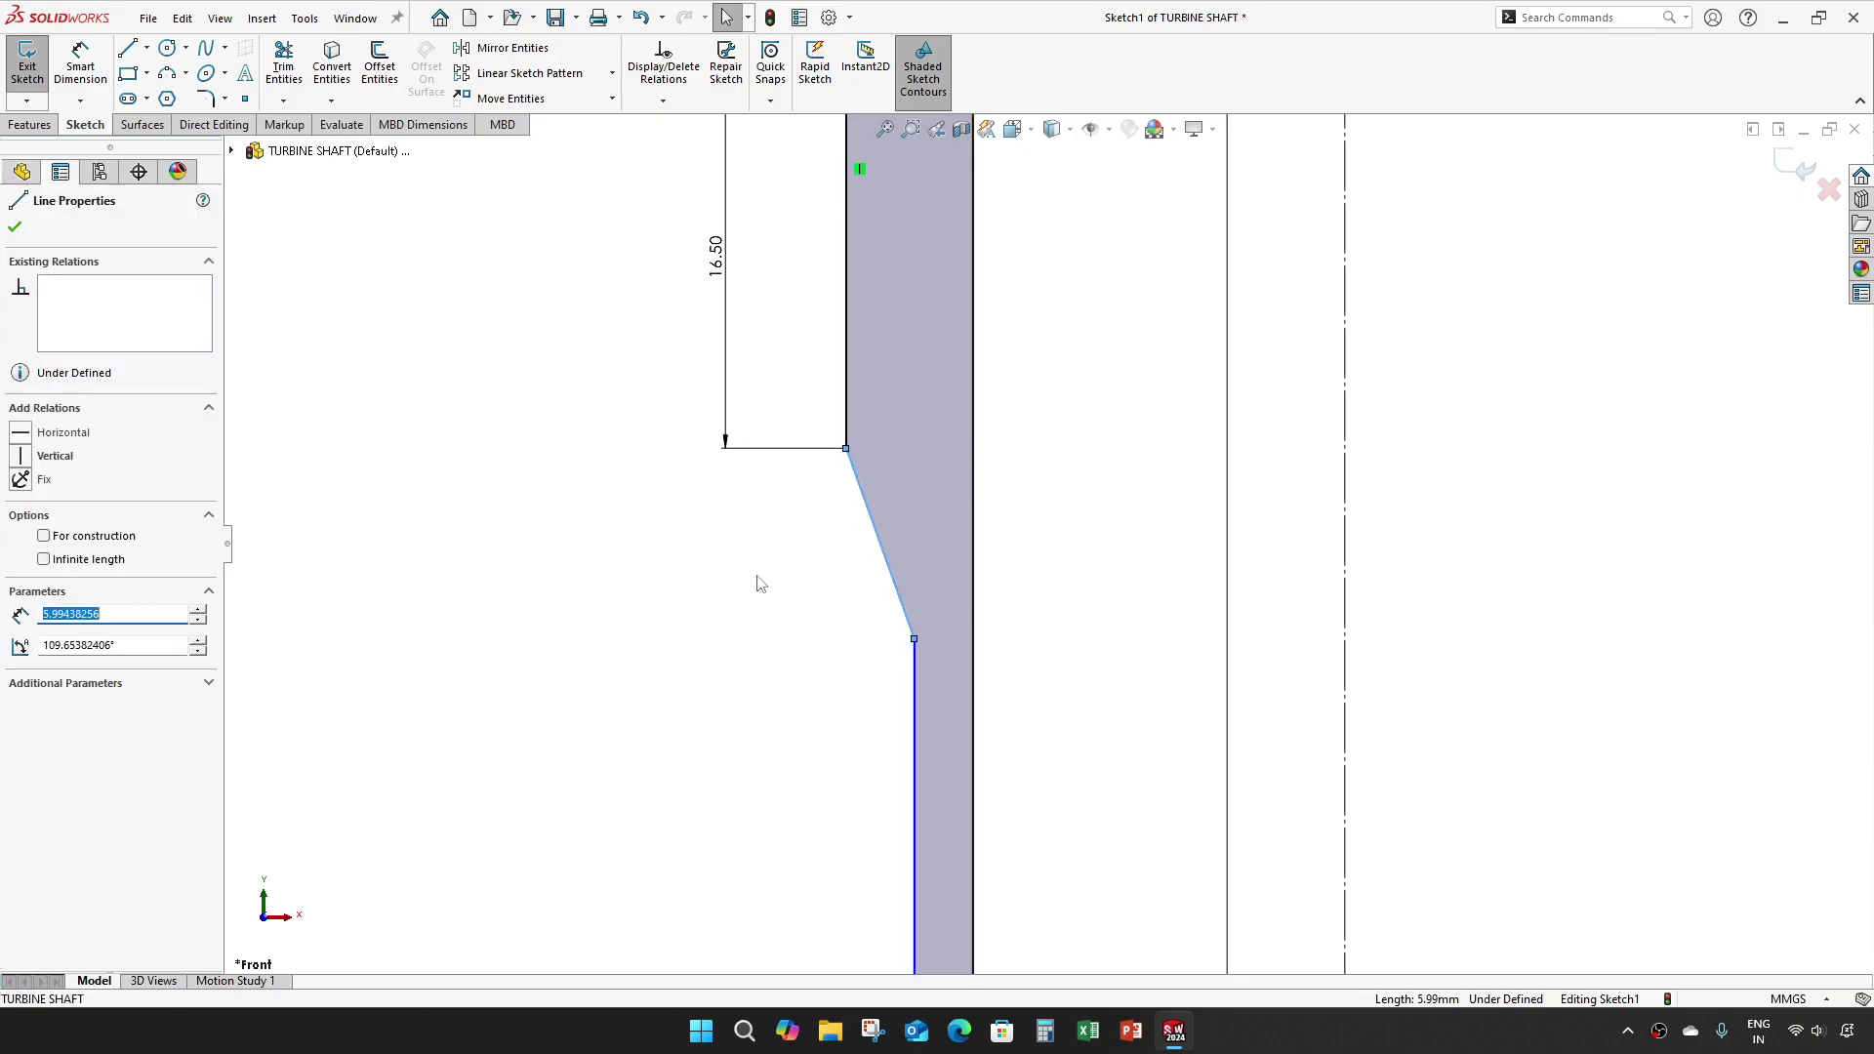
key(Delete)
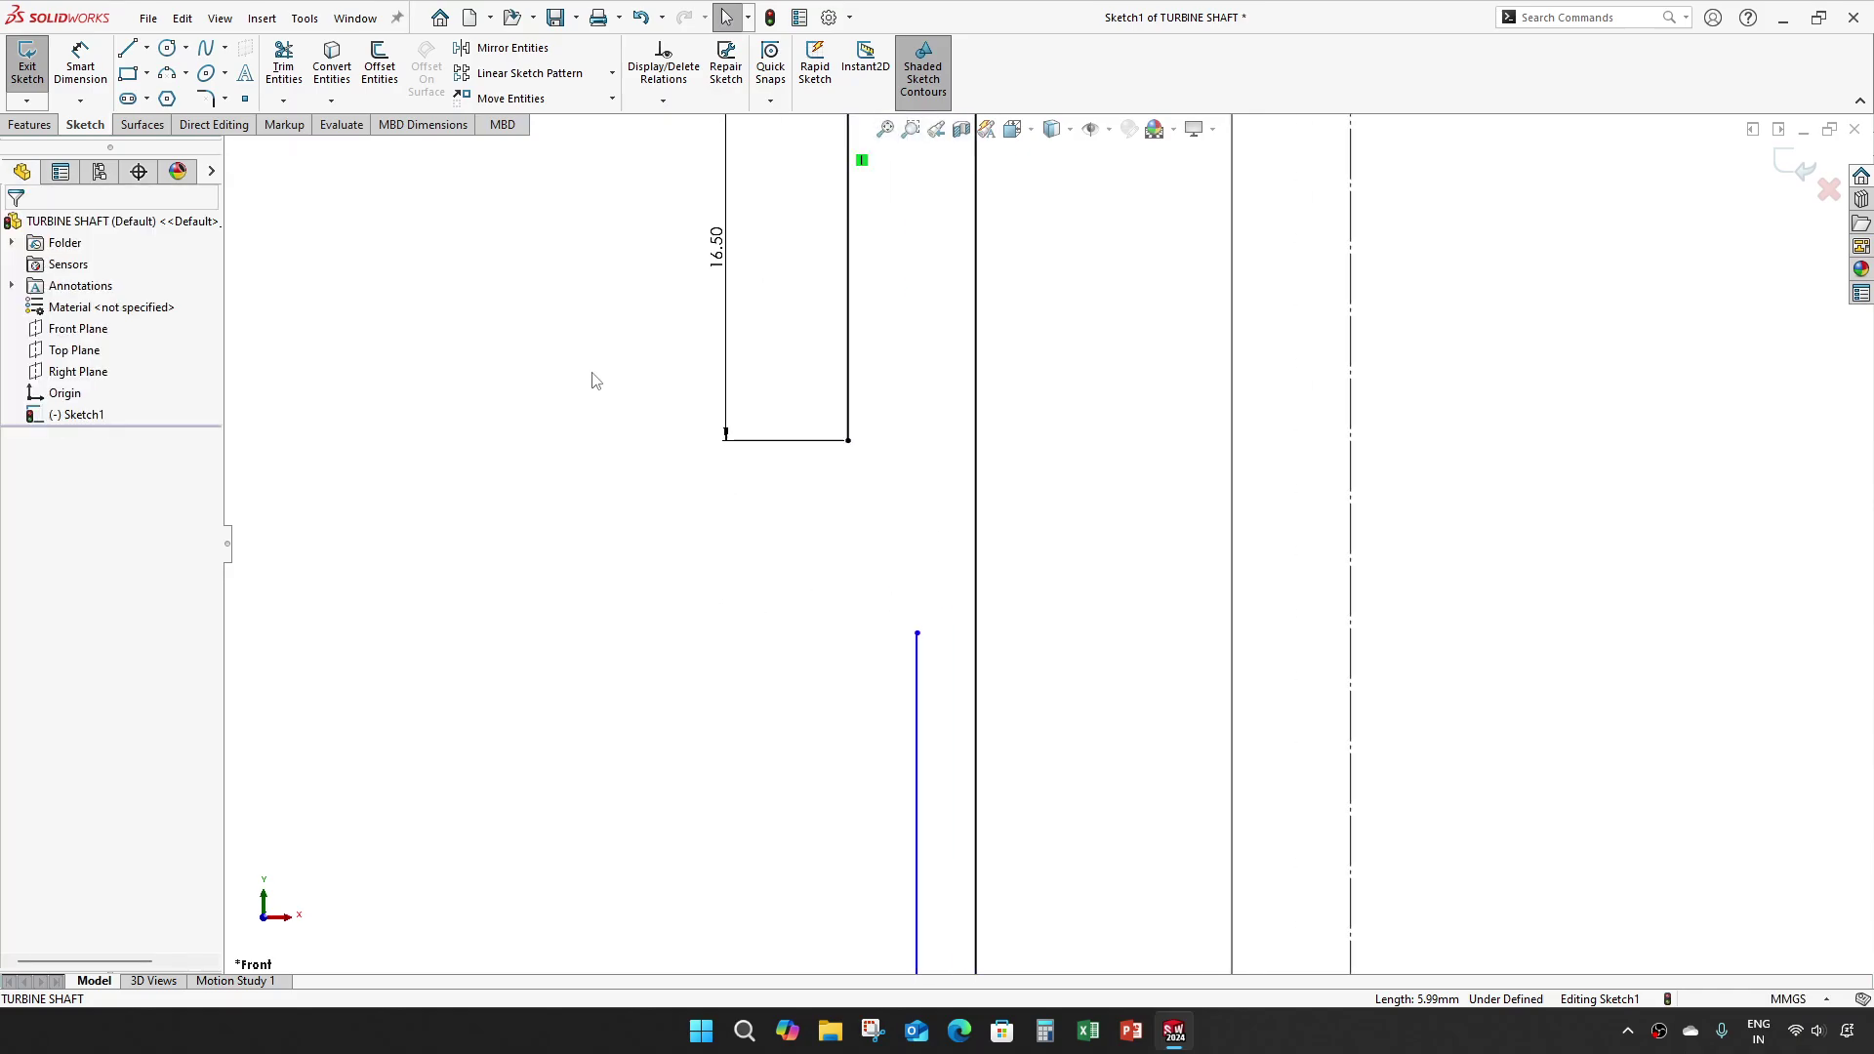
Step: Draw a shallow three-point arc of about 43 mm radius between the two open endpoints, bulging away from the centreline
click(167, 73)
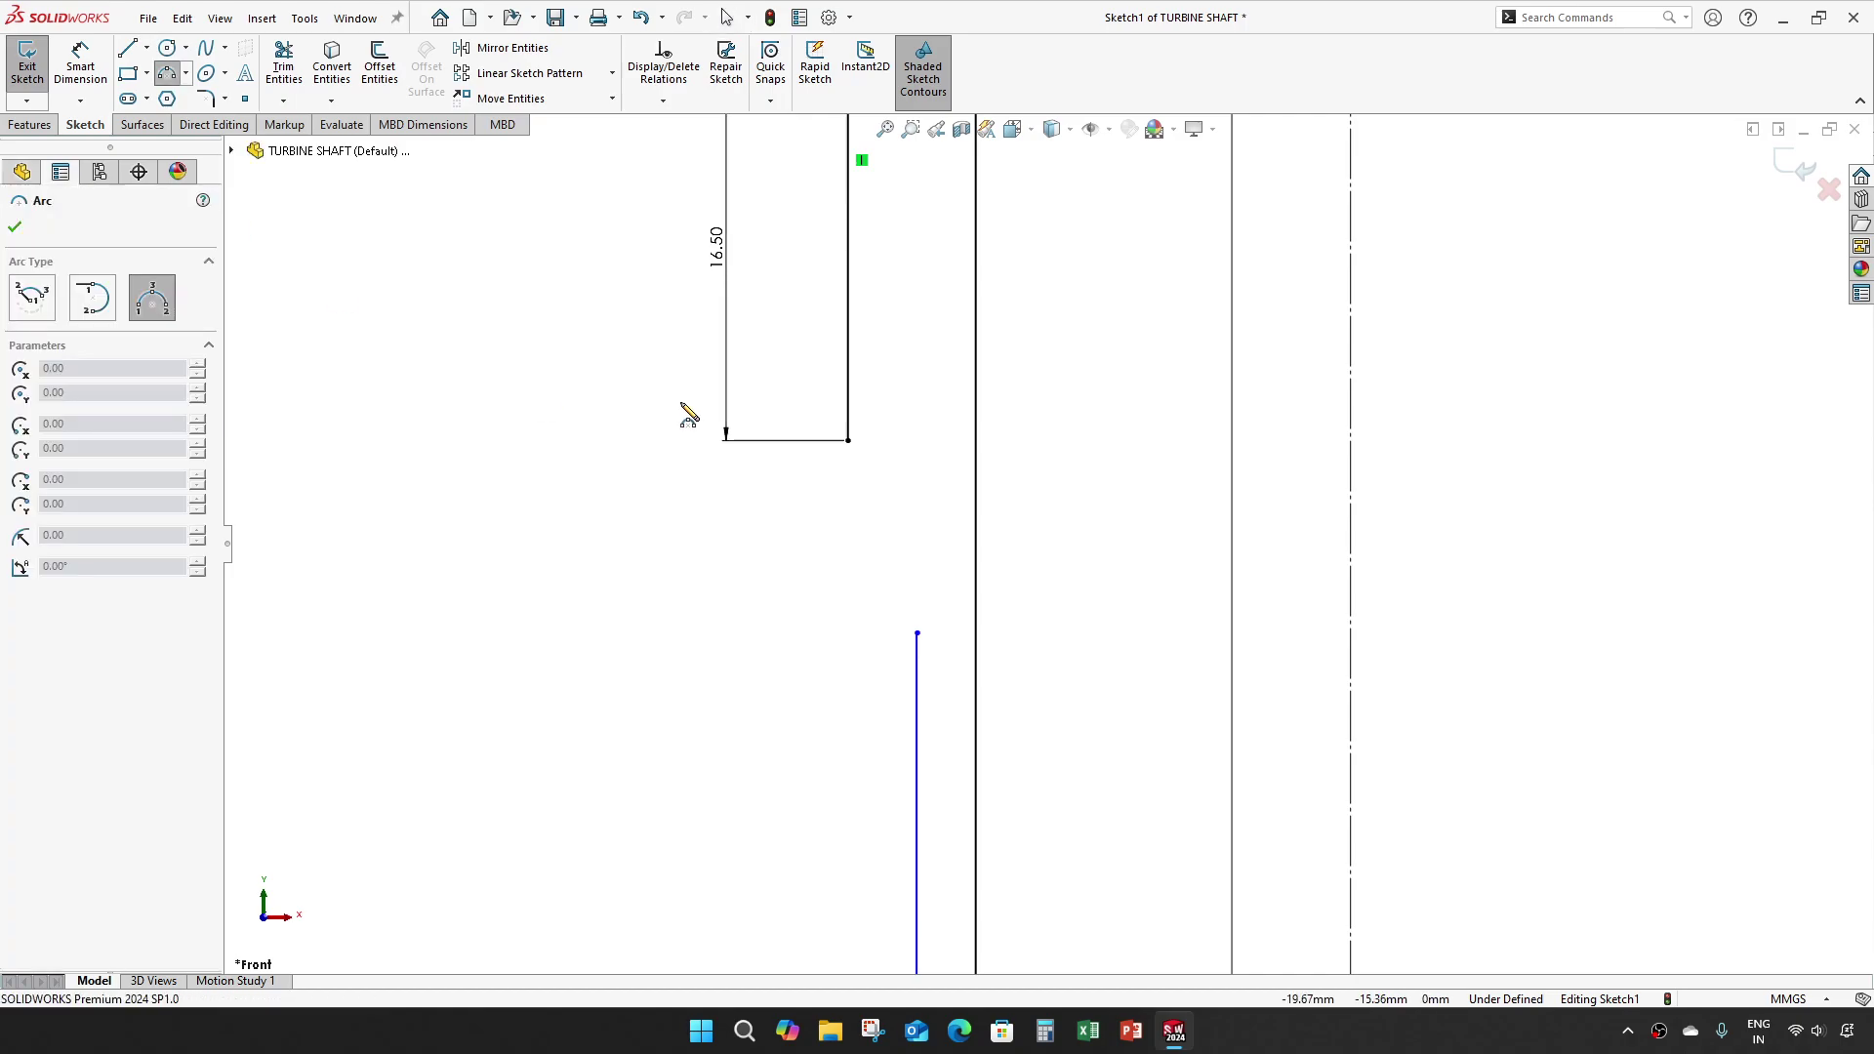
click(847, 440)
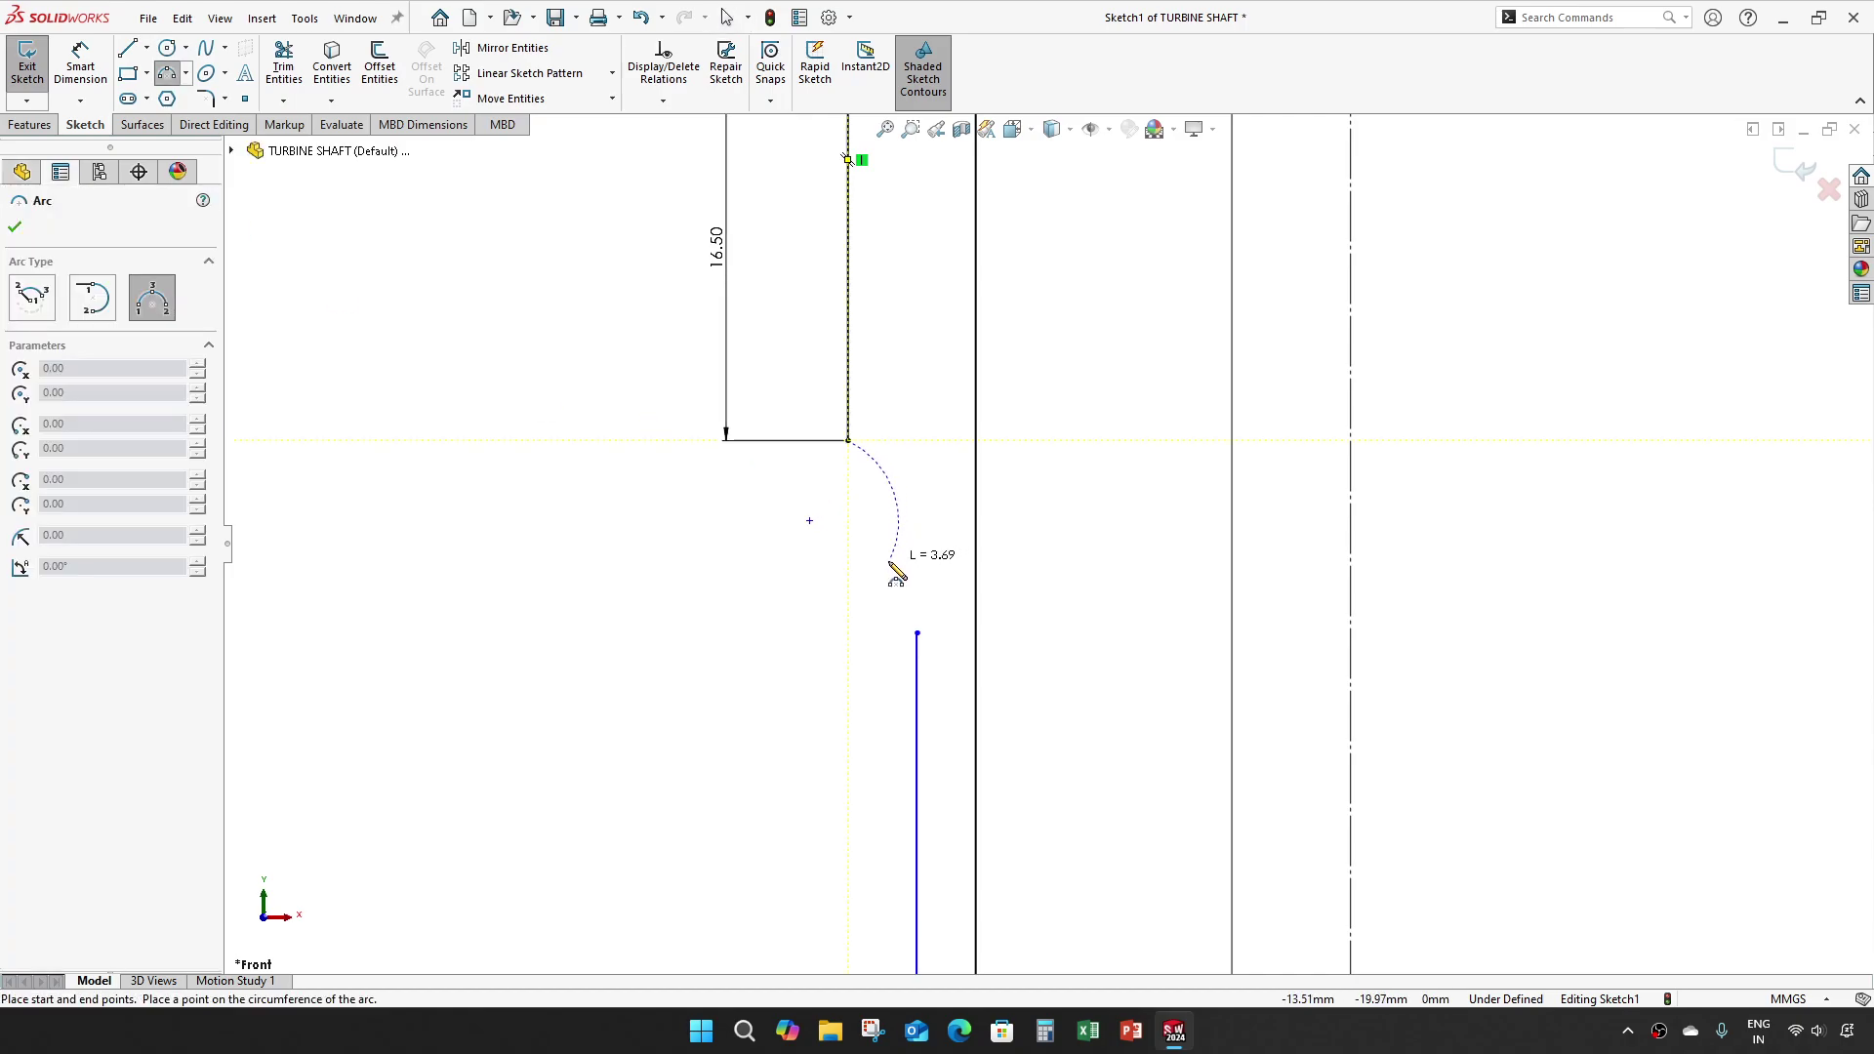
click(916, 633)
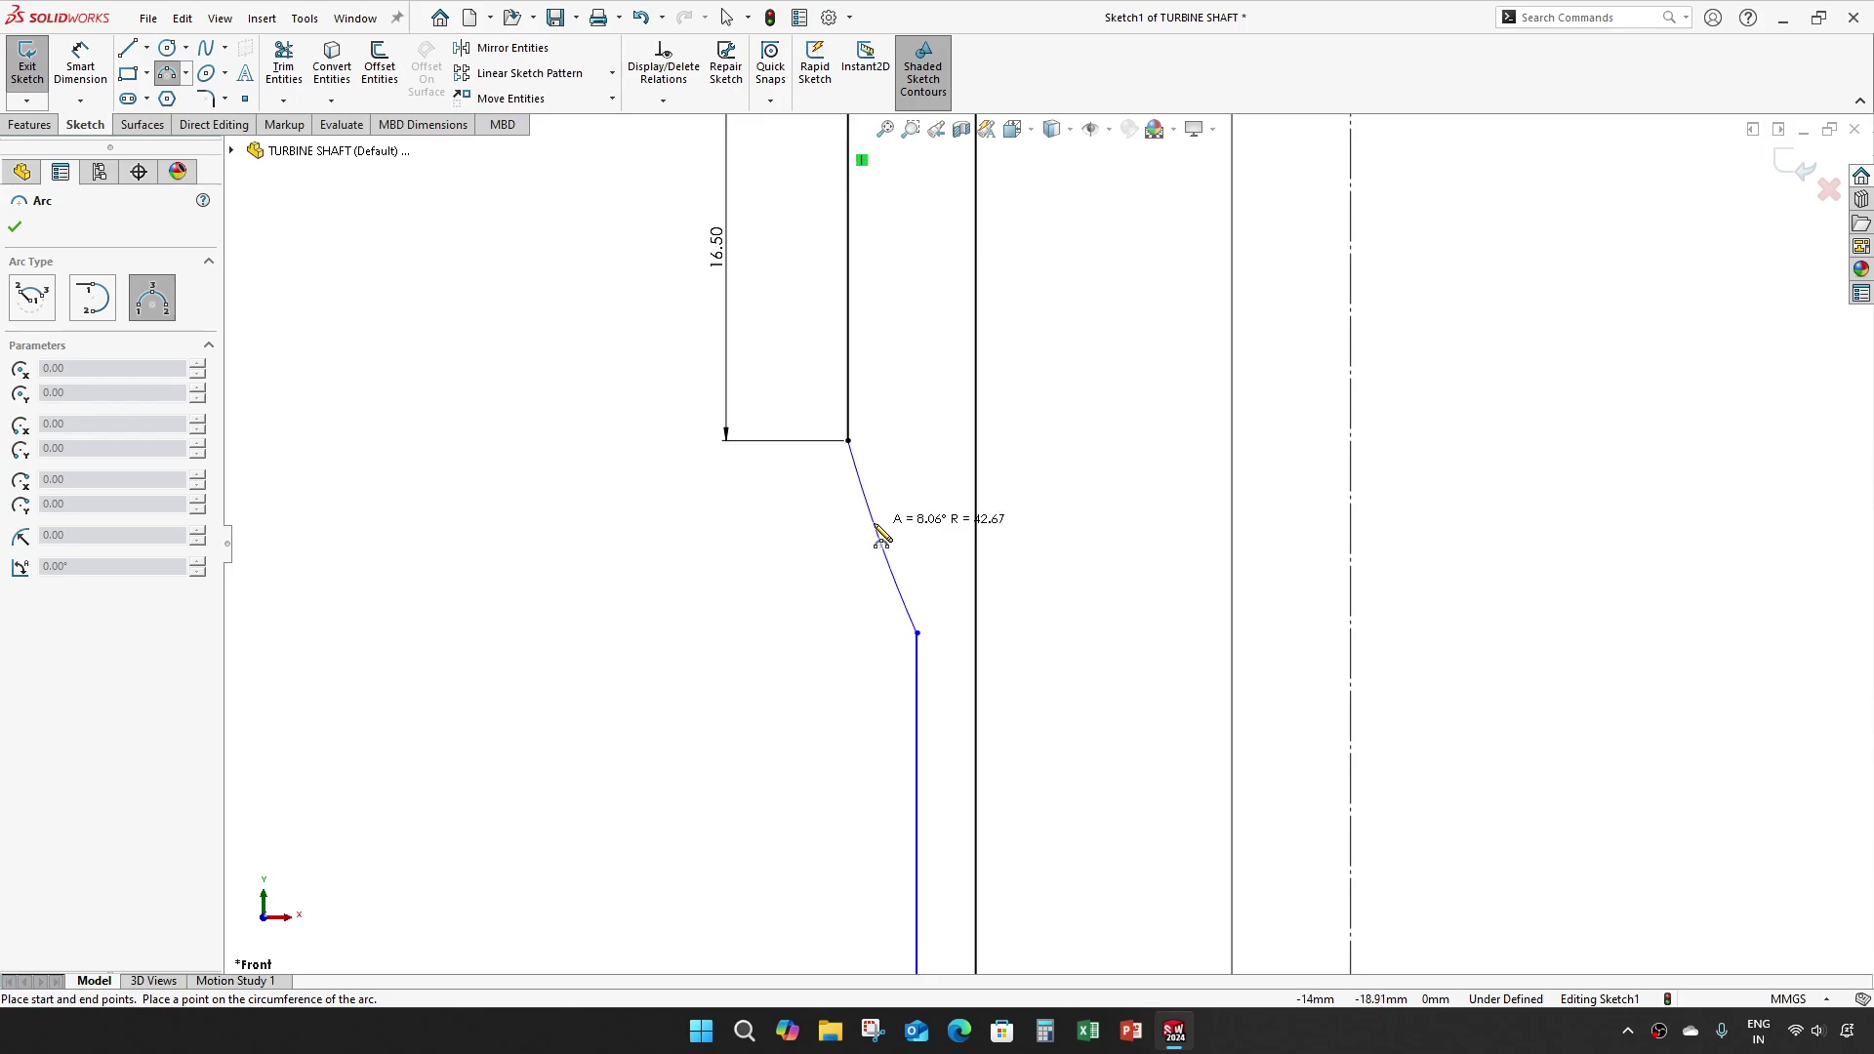
click(877, 528)
key(Escape)
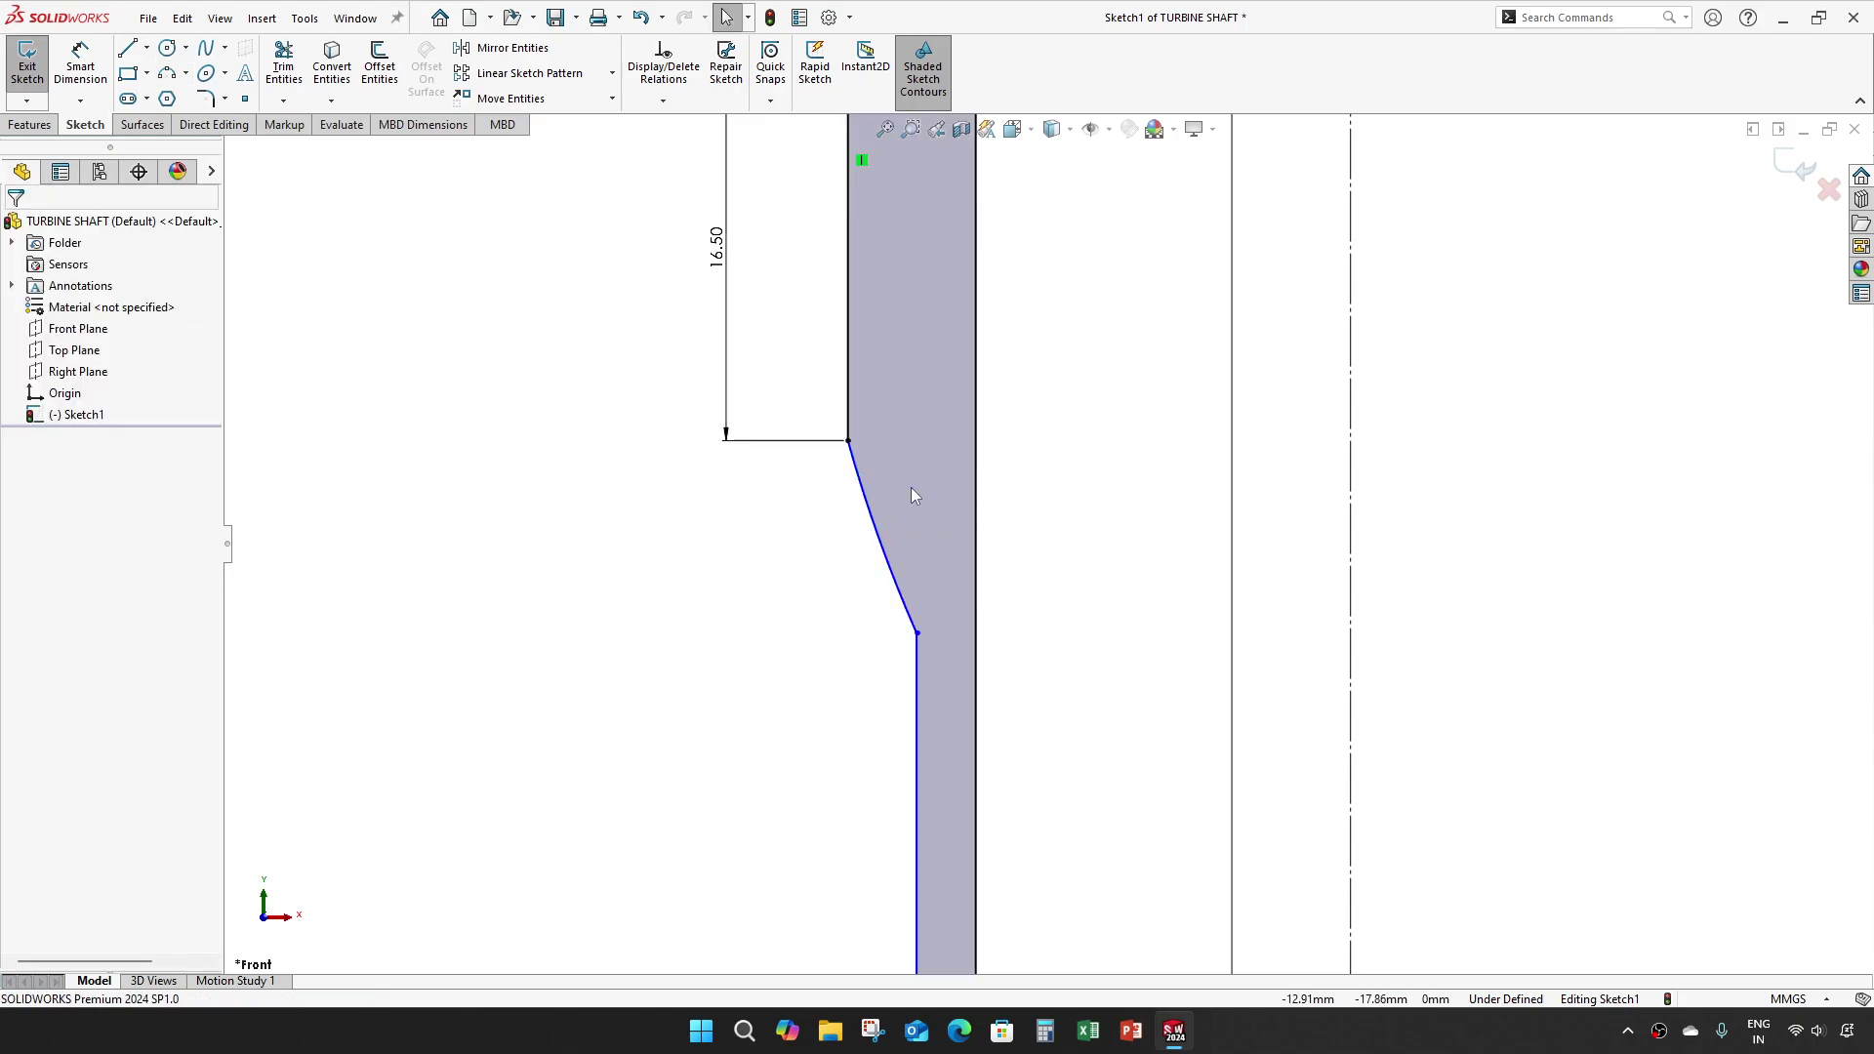
Step: Dimension the connecting arc's radius as 52.5 mm
key(d)
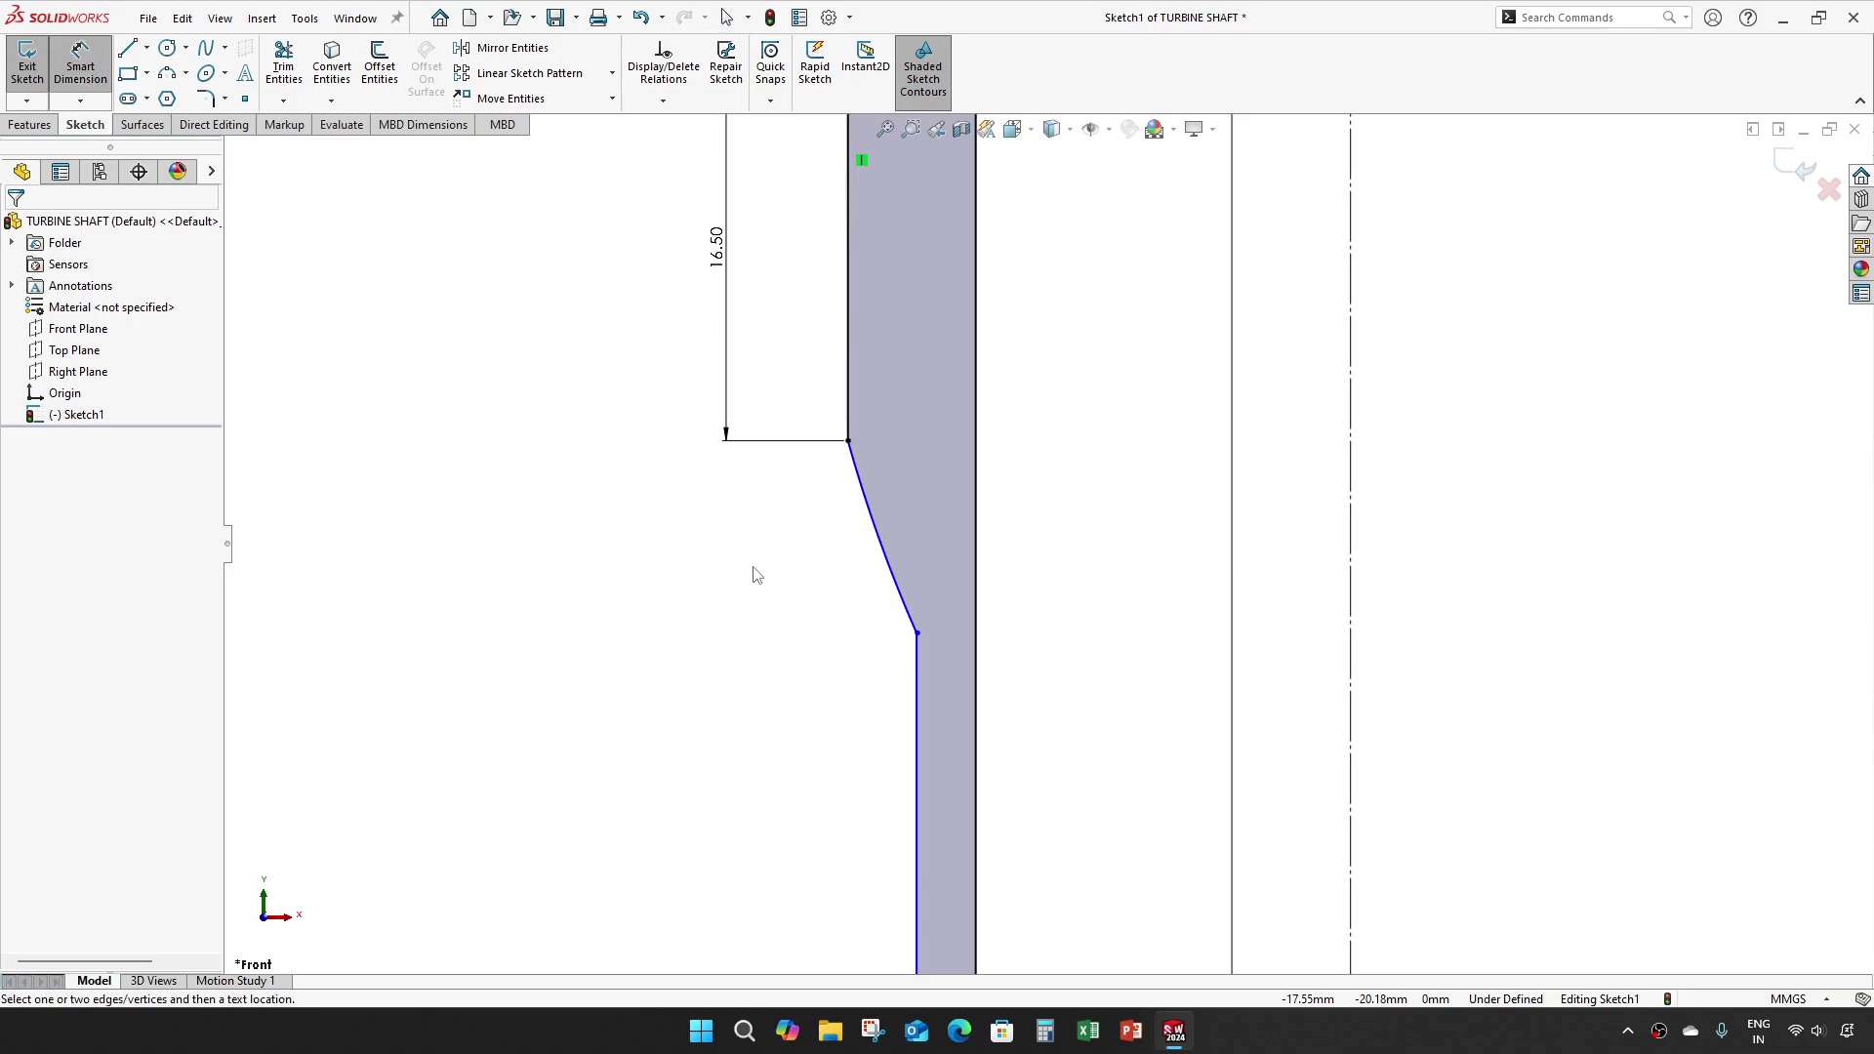
click(889, 553)
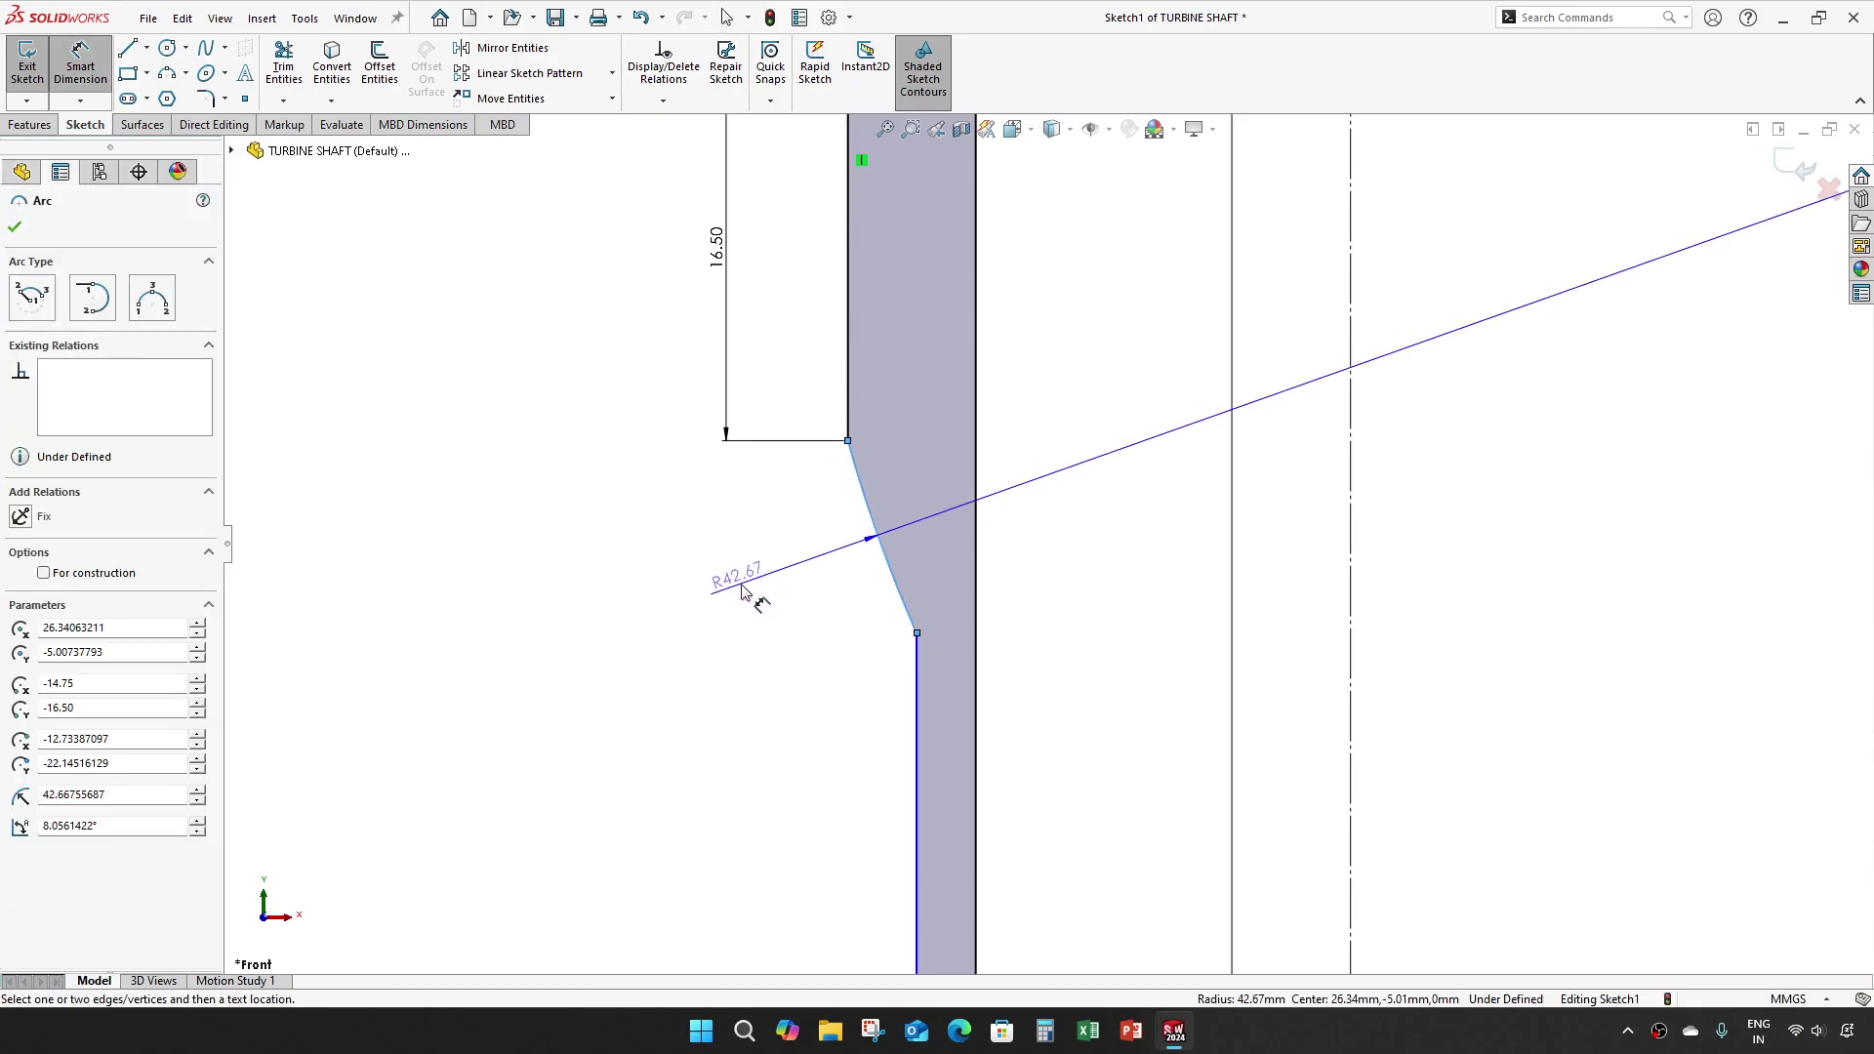
click(742, 591)
text(5)
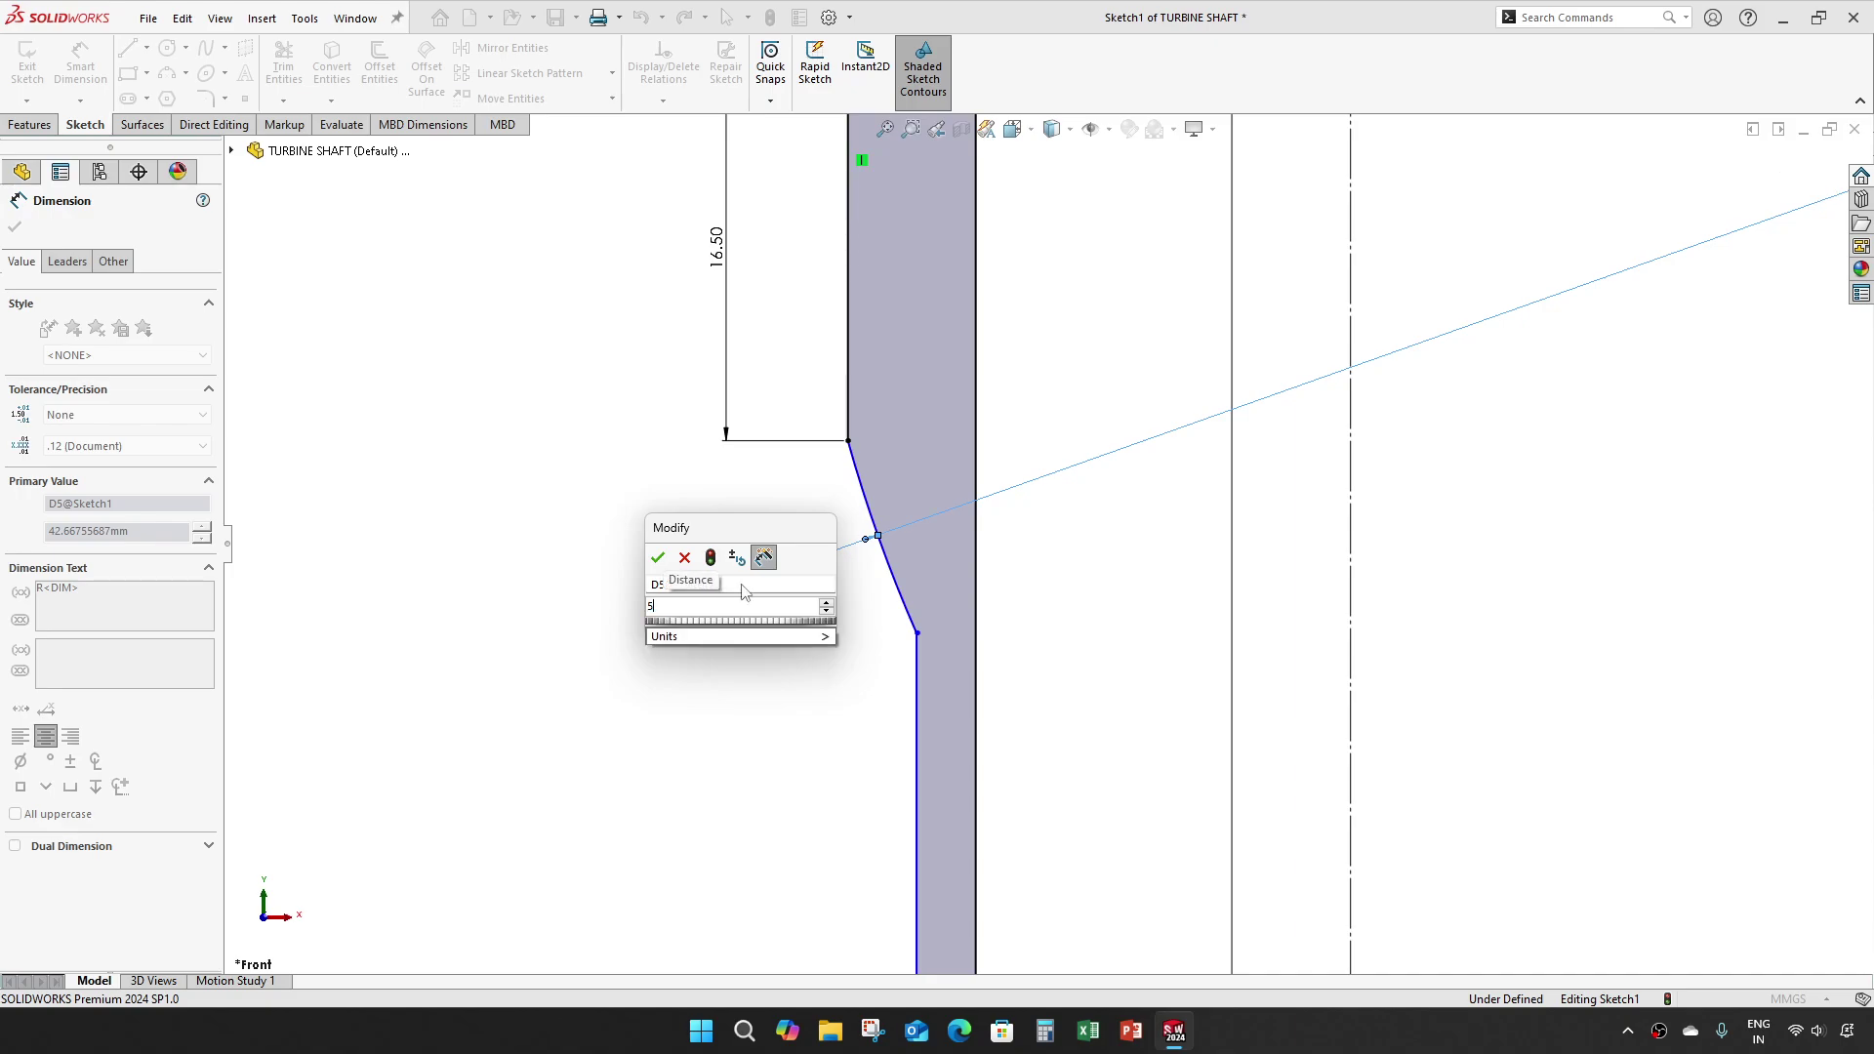
text(2.5)
key(Return)
click(666, 566)
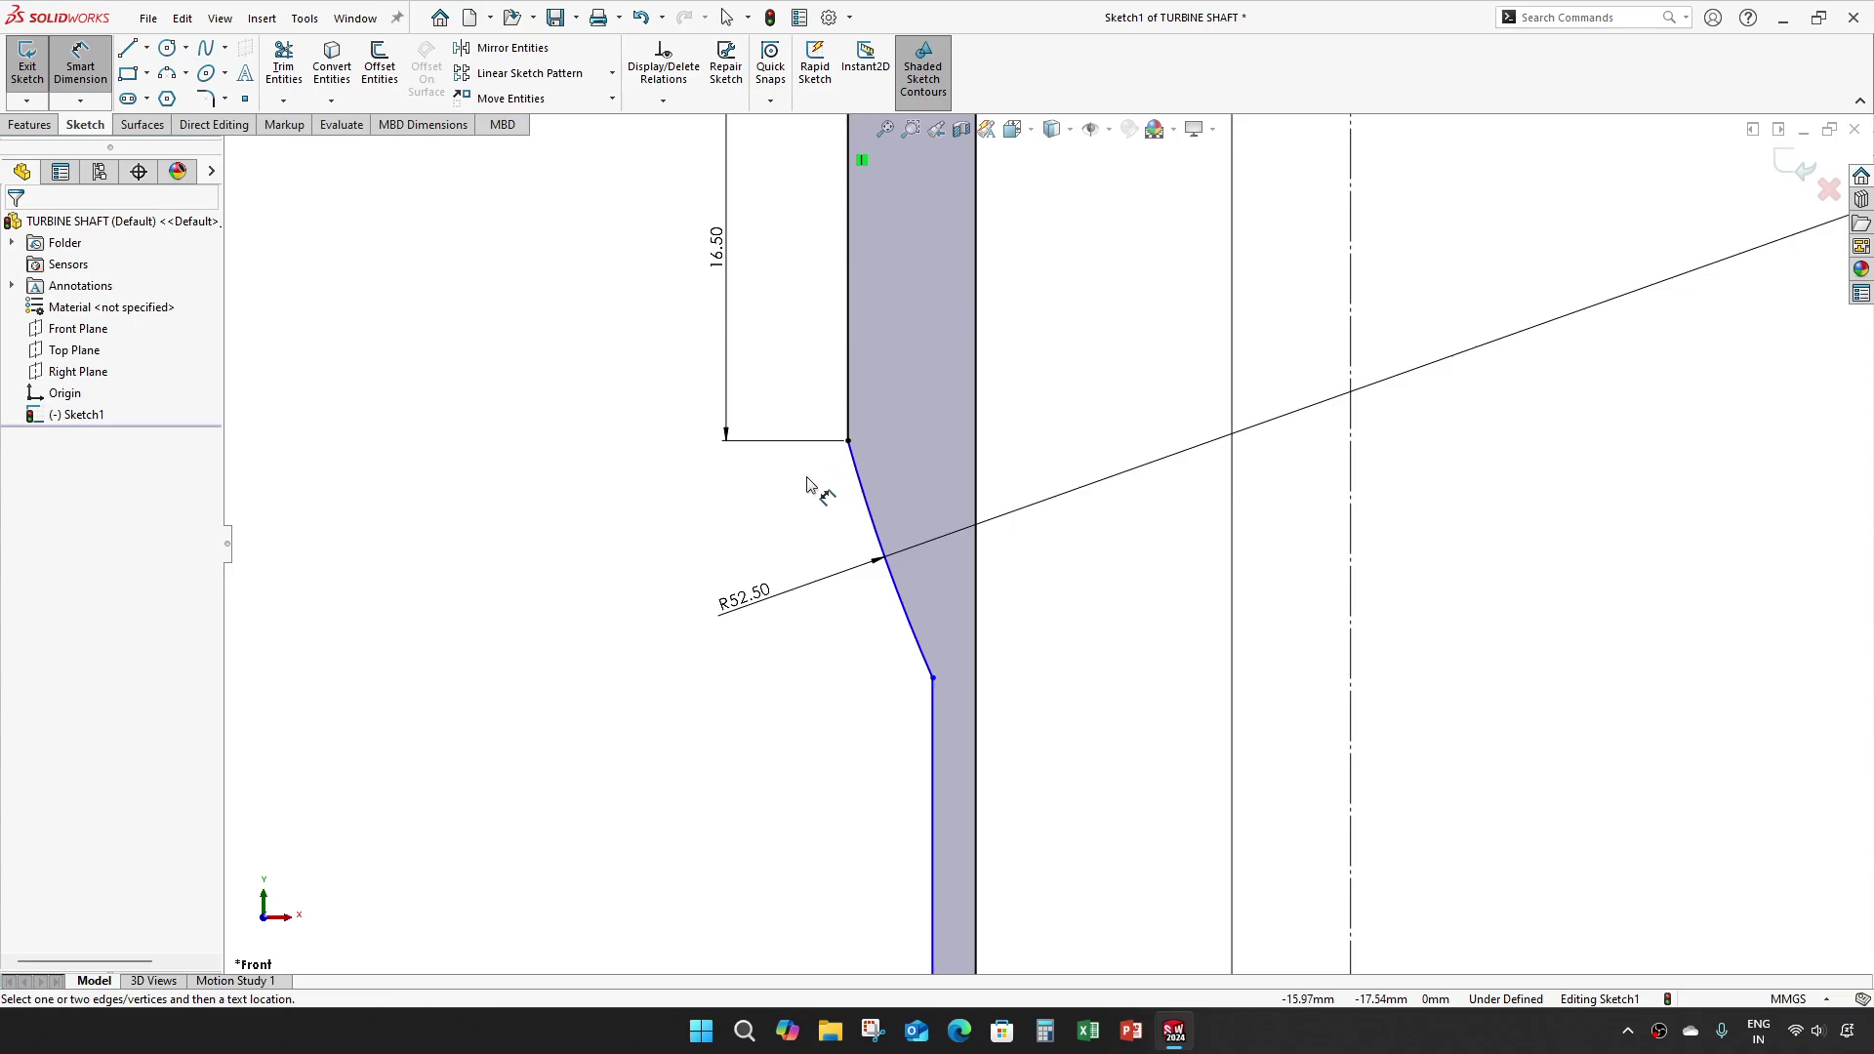
Step: Make the connecting arc tangent to the upper outer vertical edge
scroll(820, 484, down, 3)
key(Escape)
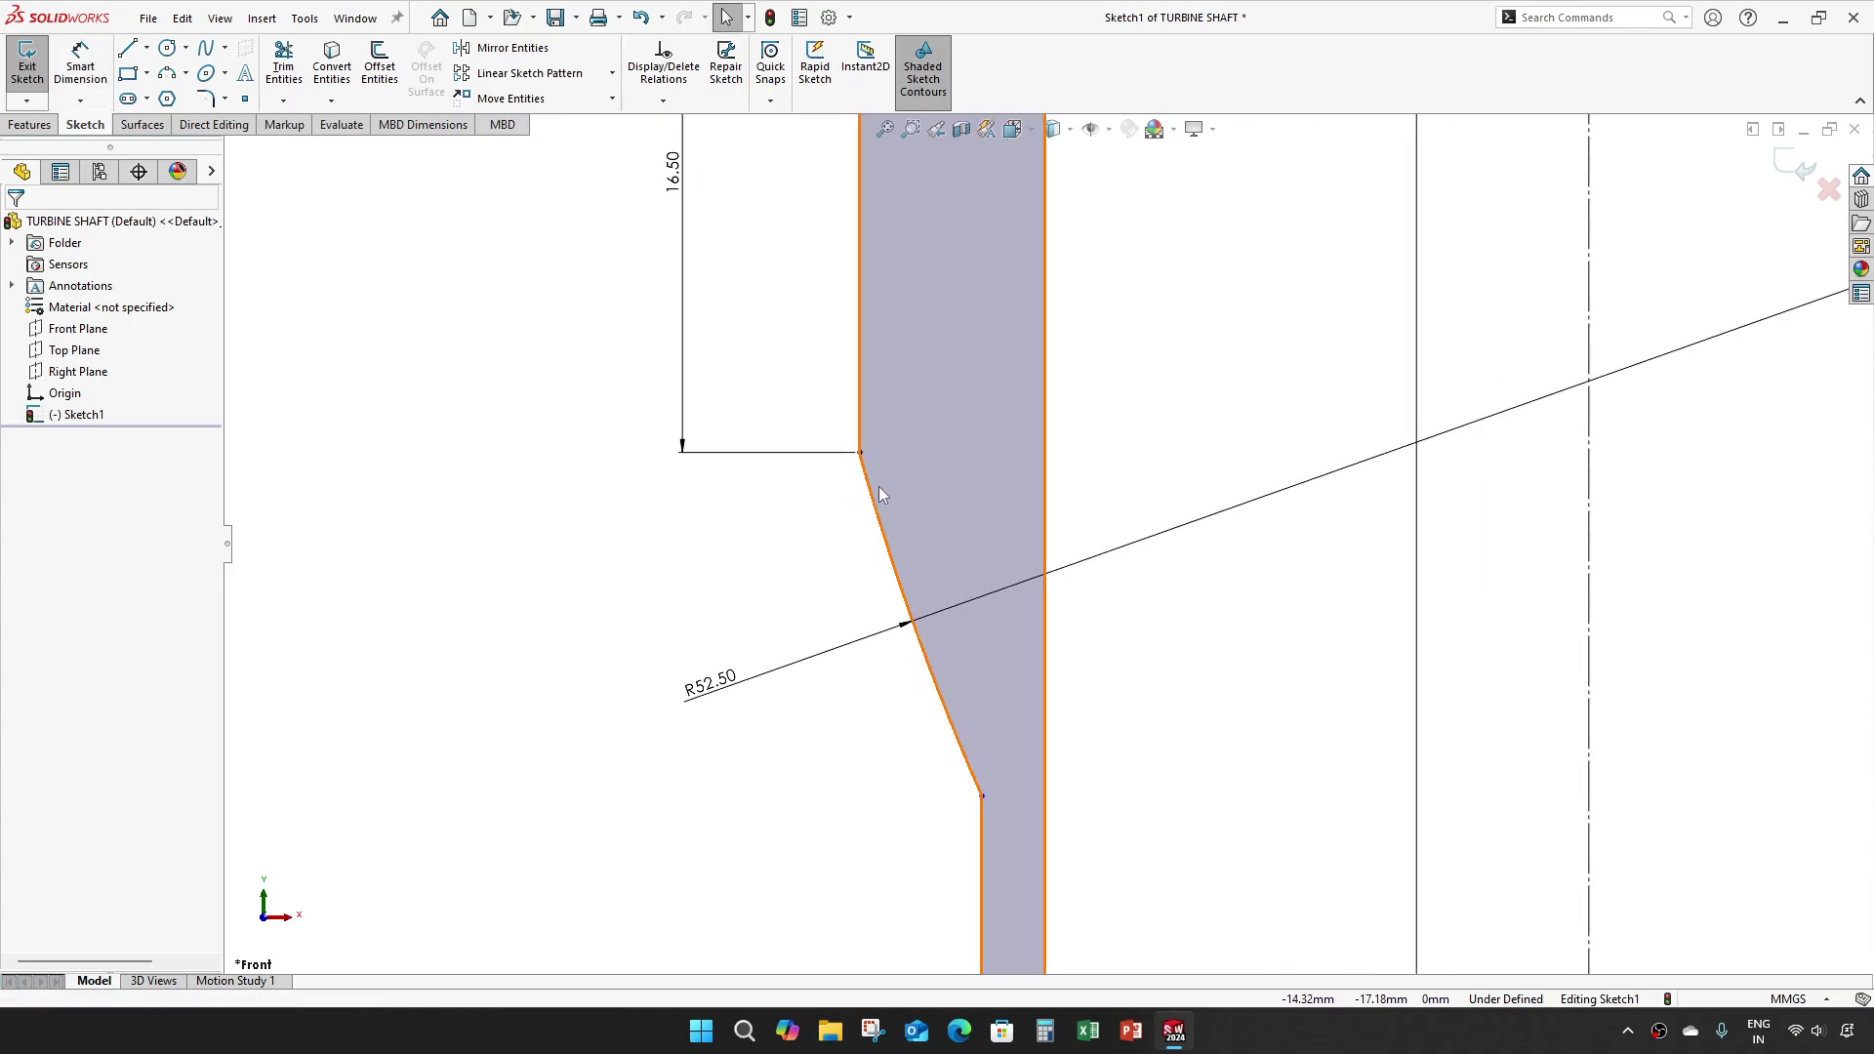
click(868, 495)
ctrl+click(860, 429)
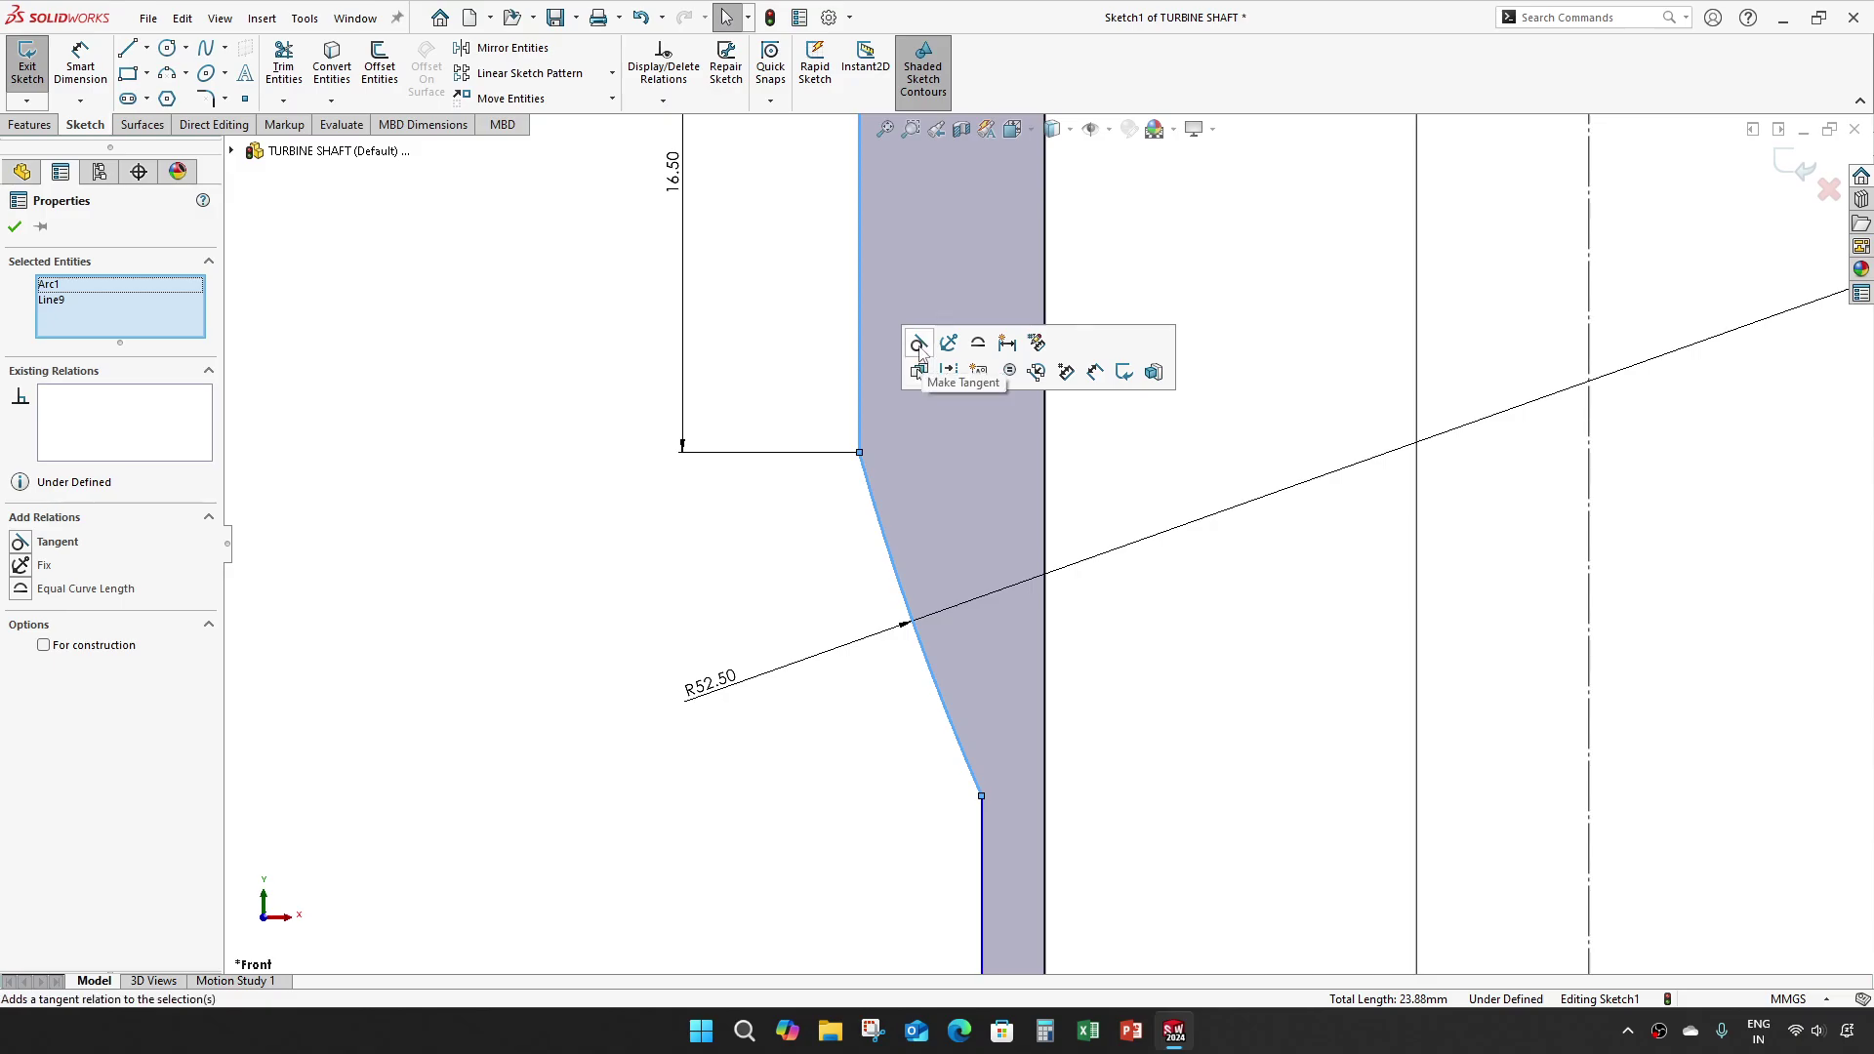
click(927, 376)
click(723, 544)
Step: Move the vertical edge below the arc outward so it lies outside the profile's long inner edge
scroll(761, 563, up, 5)
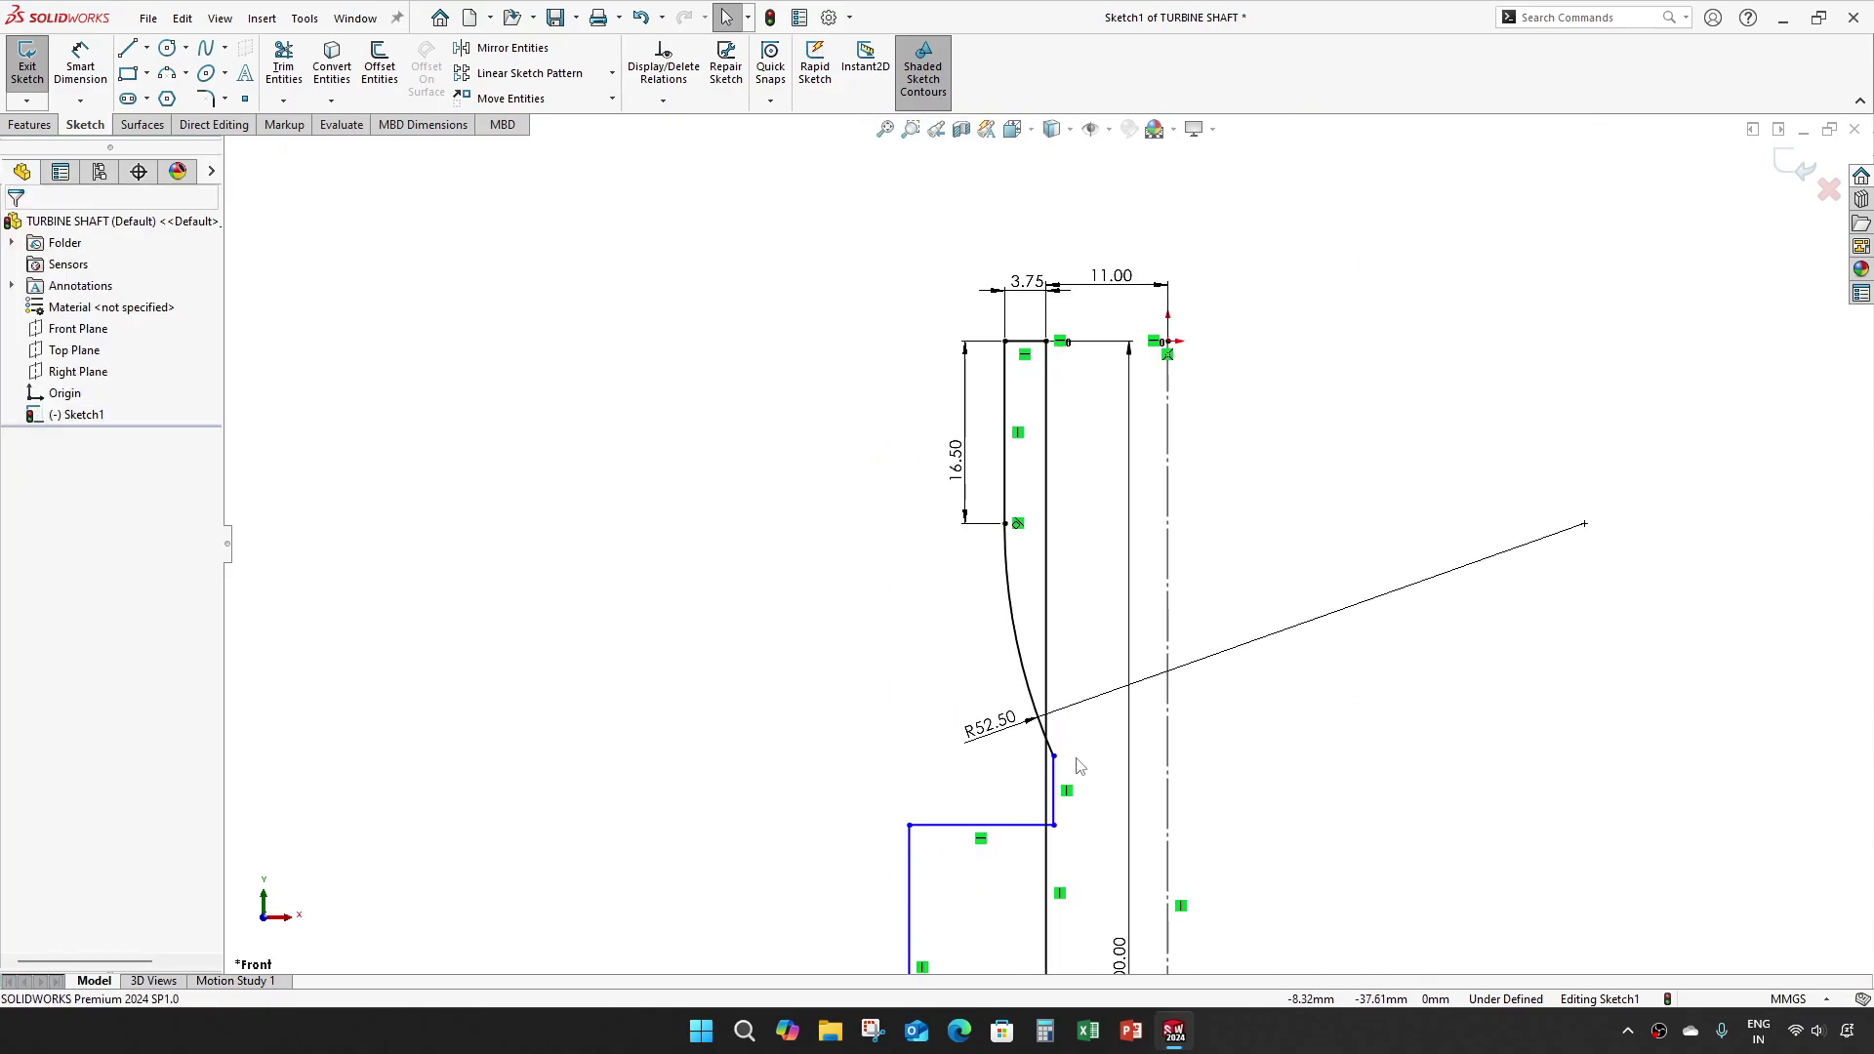
scroll(1082, 801, down, 3)
mouse_move(1035, 781)
mouse_down()
mouse_move(956, 578)
mouse_move(963, 504)
mouse_up()
click(818, 589)
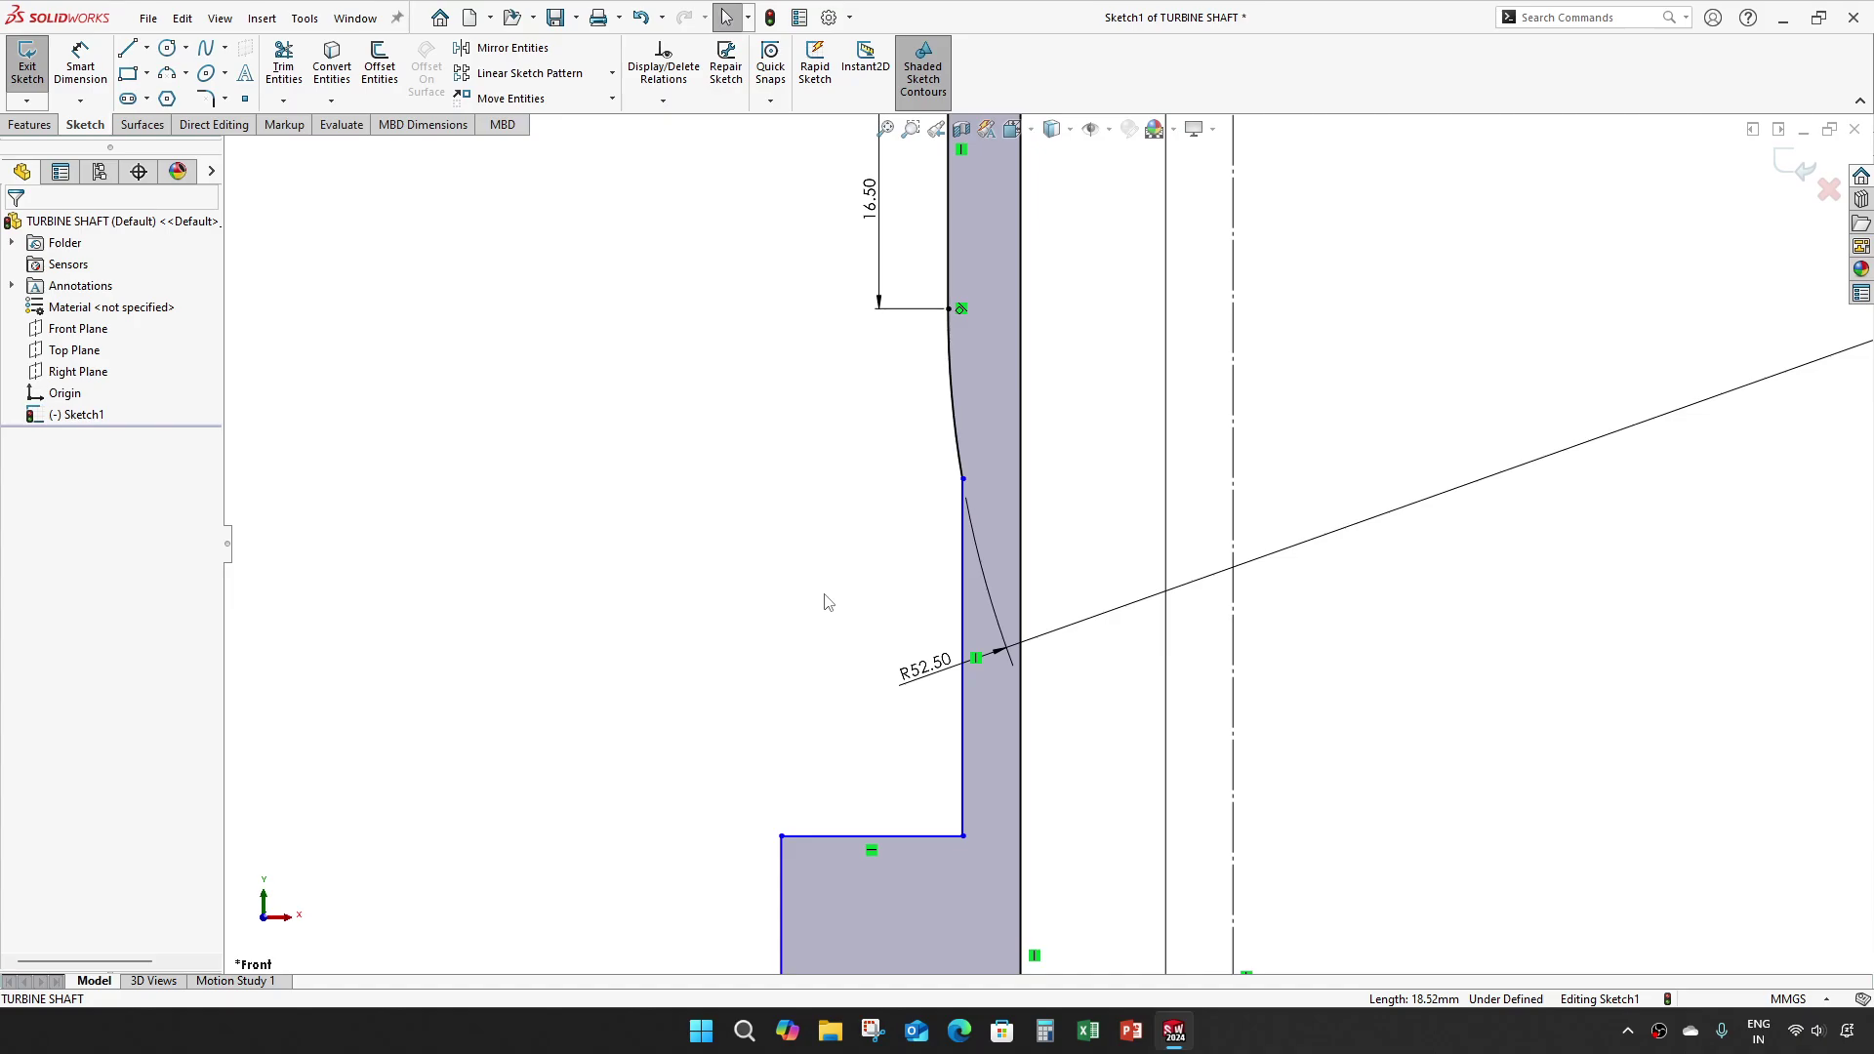
Step: Try to dimension the wall thickness between the long inner edge and the vertical edge below the arc as 4 mm
key(d)
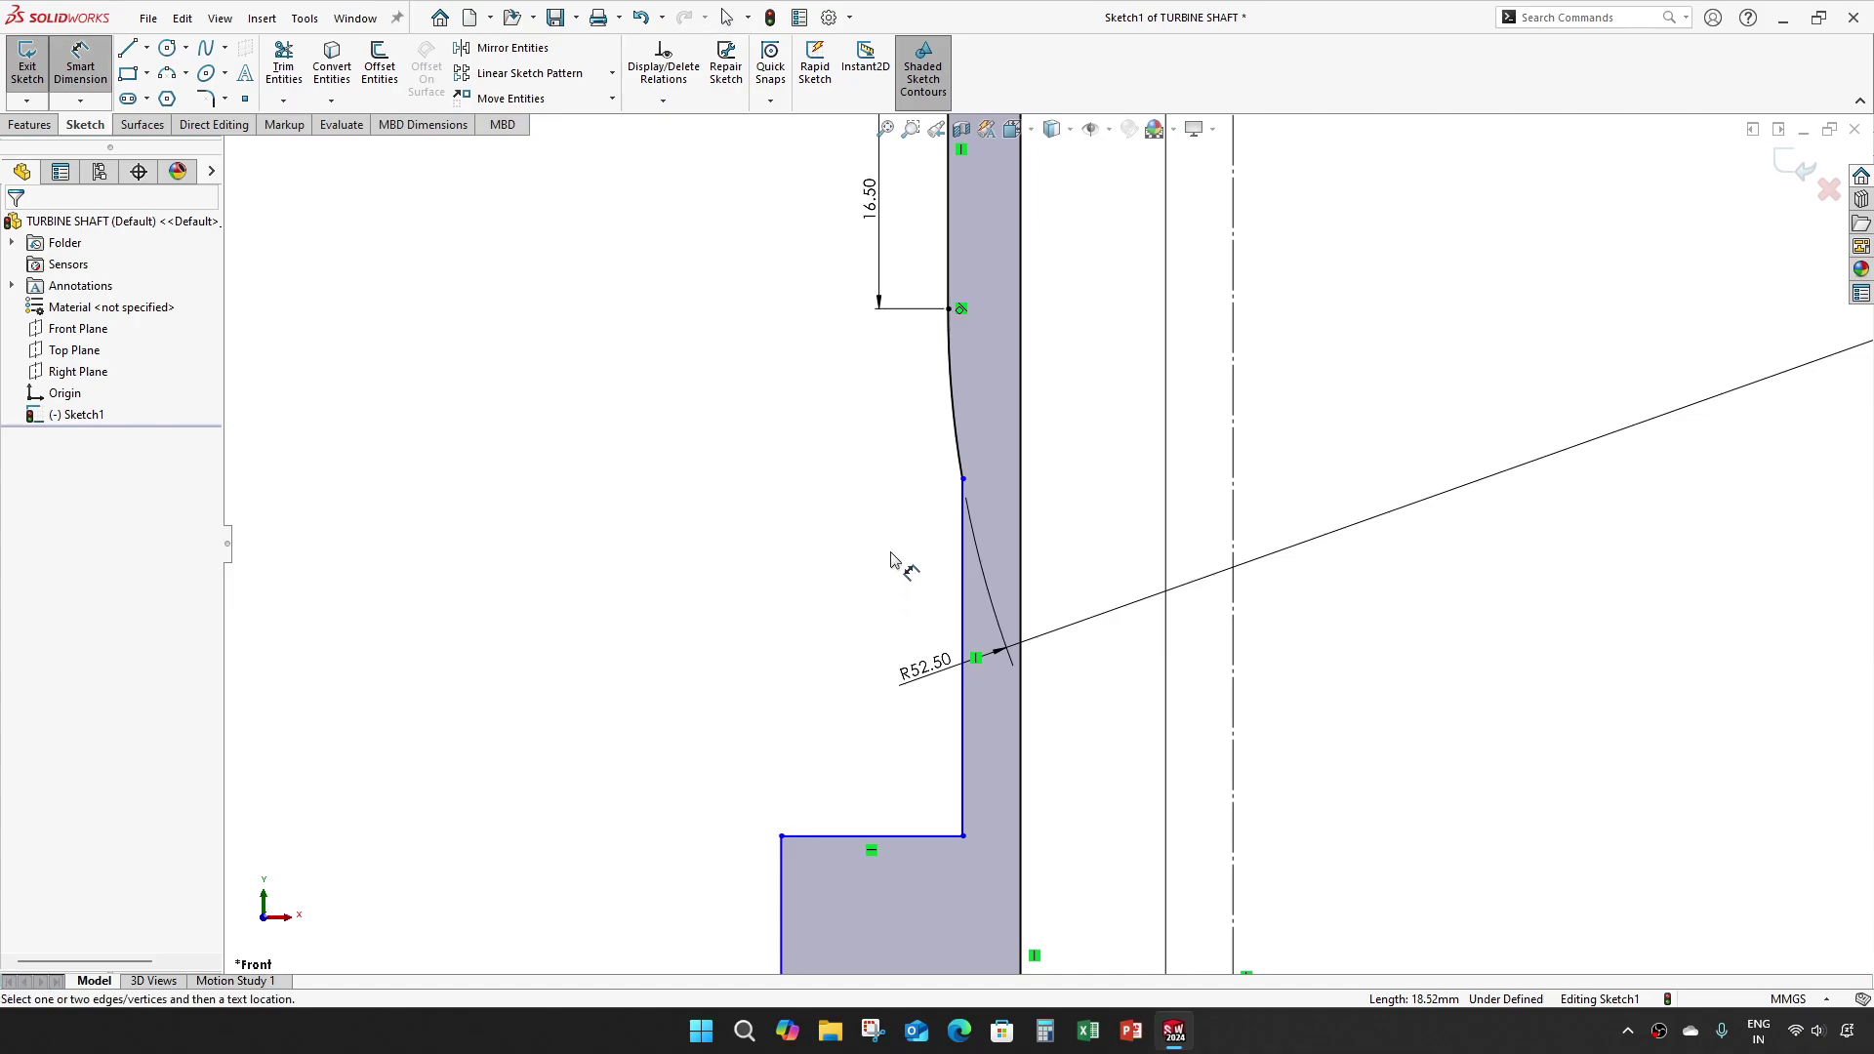
scroll(977, 532, down, 1)
click(964, 574)
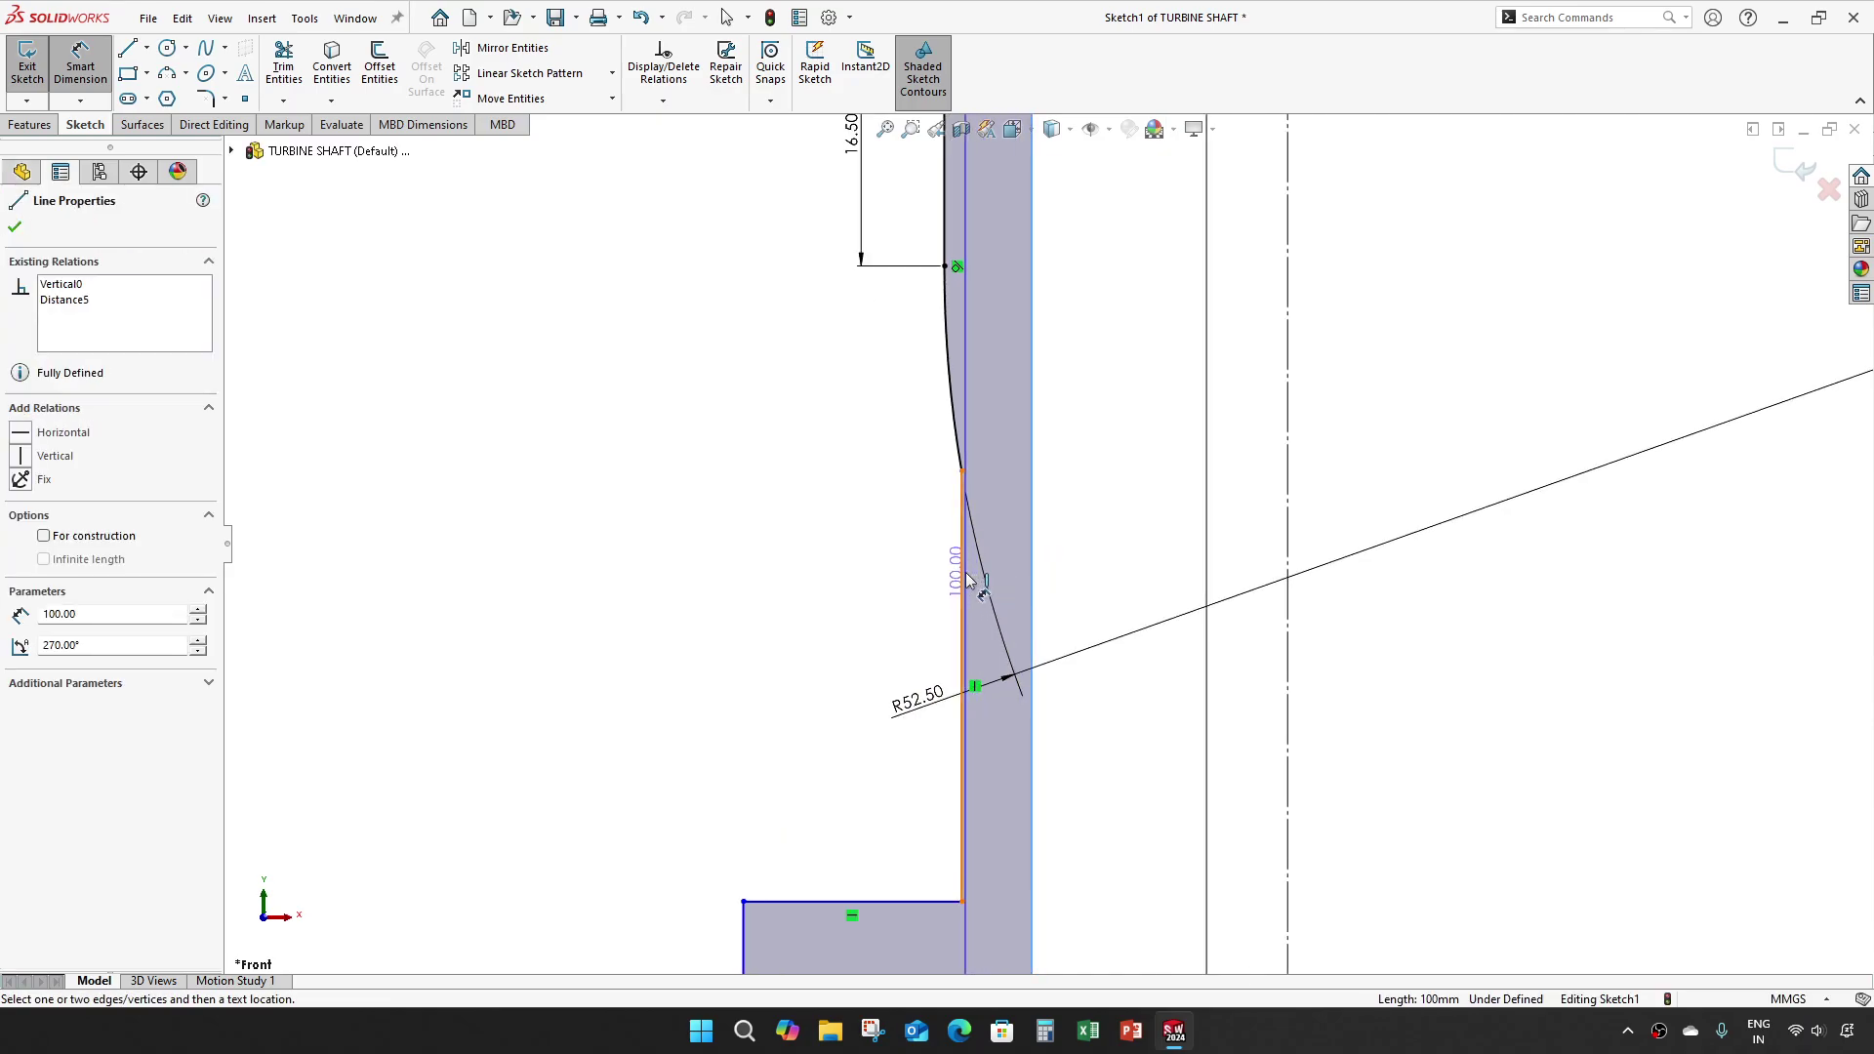
click(980, 580)
click(898, 549)
text(4)
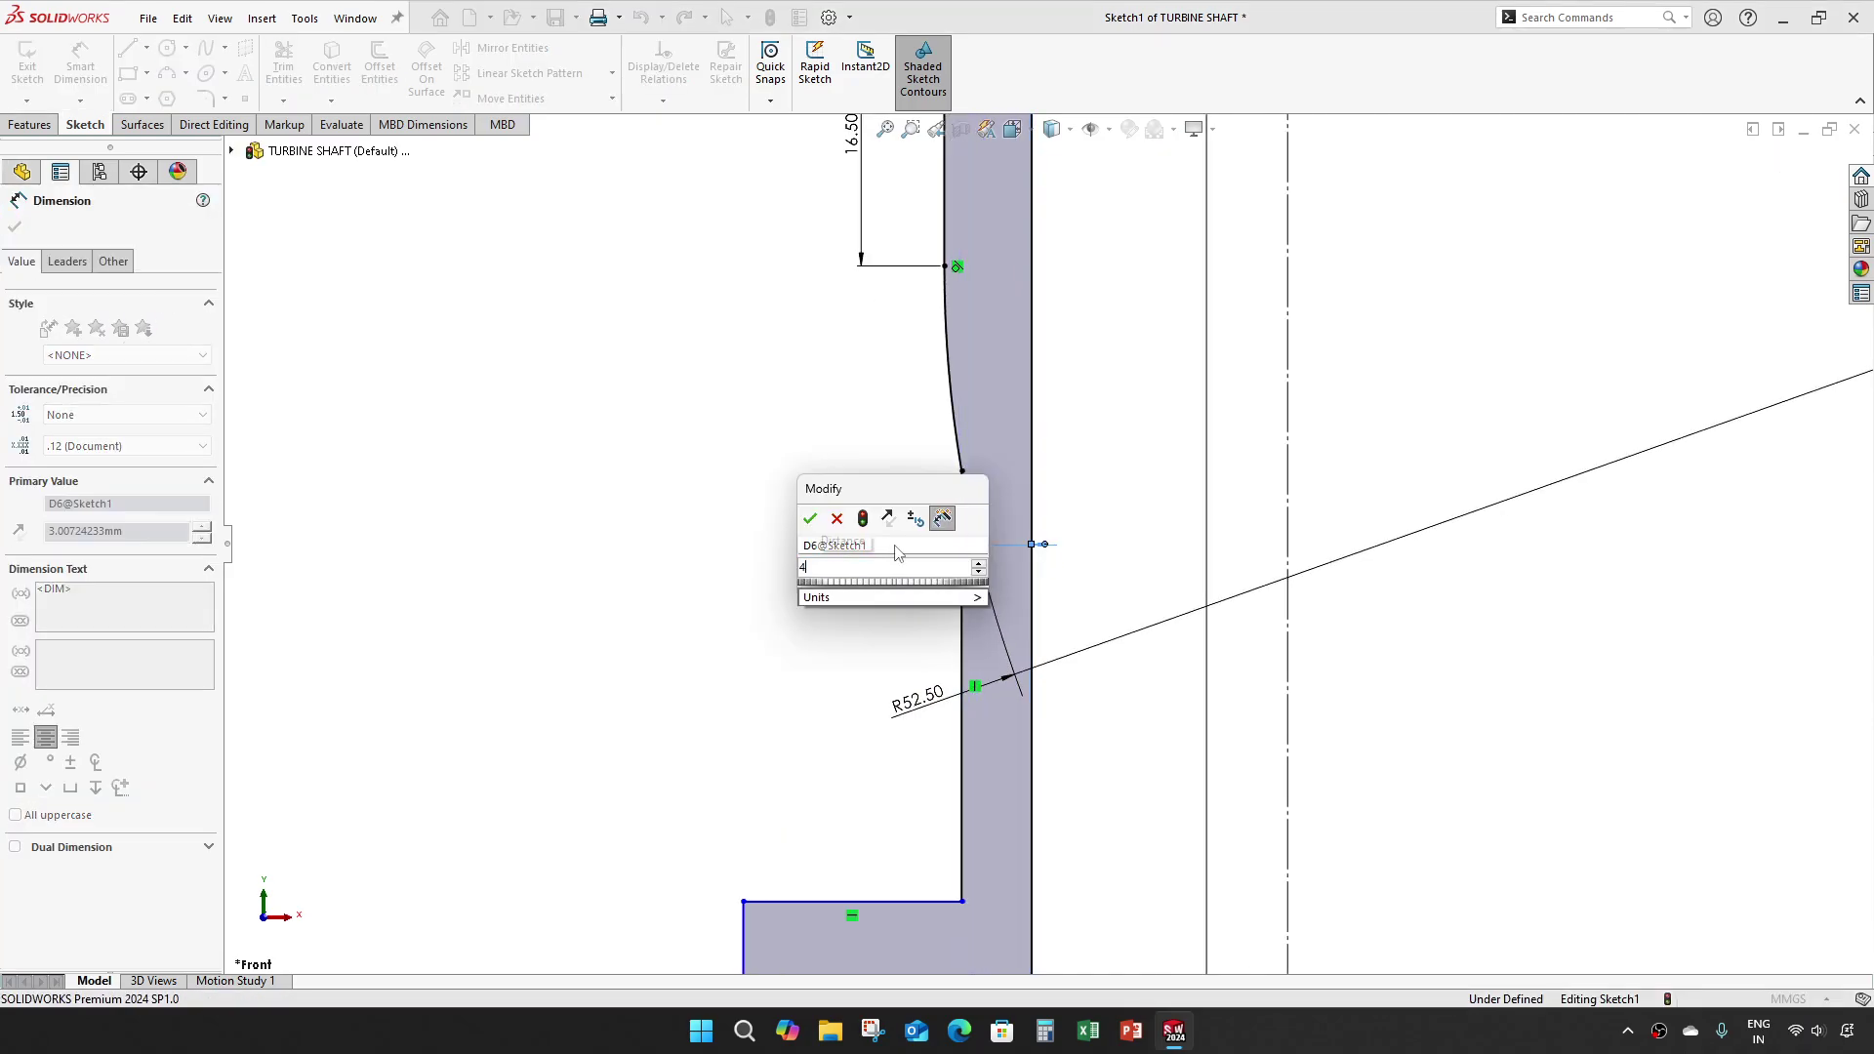
key(Return)
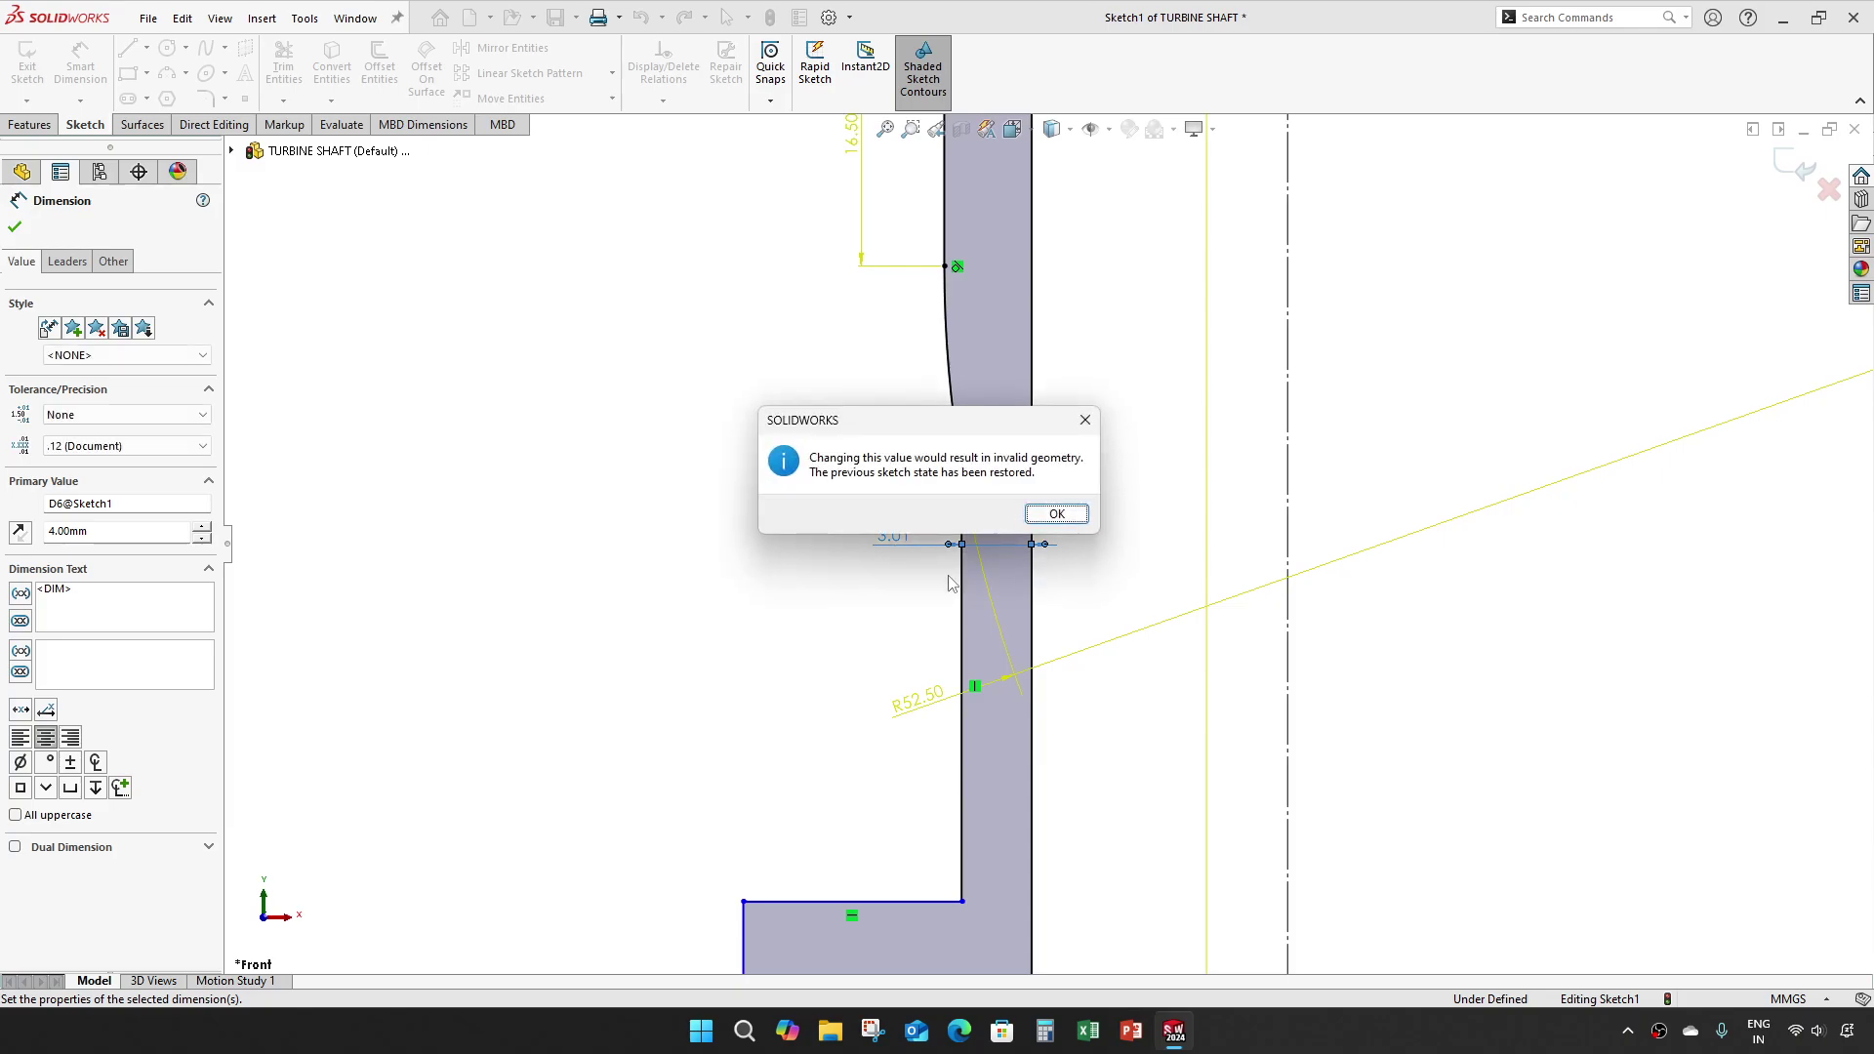
click(1056, 514)
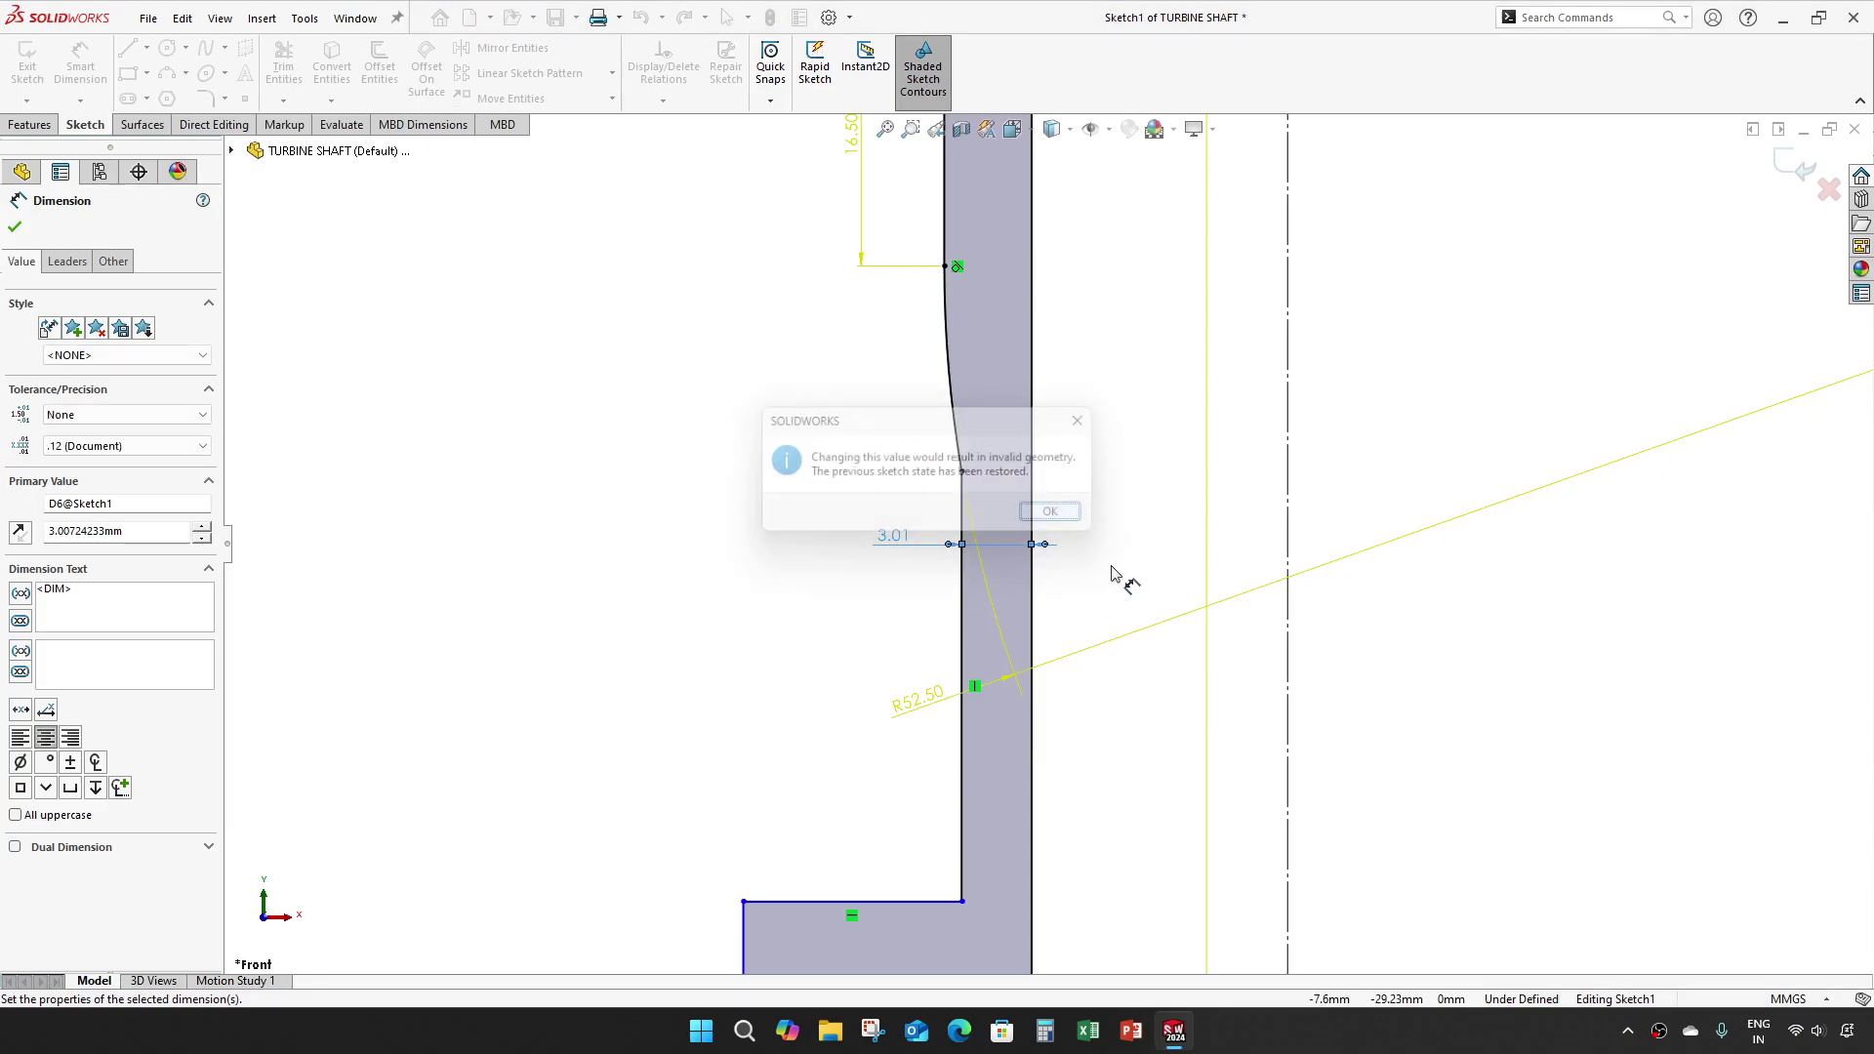
Step: Delete the wall thickness dimension from the section below the arc
click(849, 606)
scroll(747, 537, up, 5)
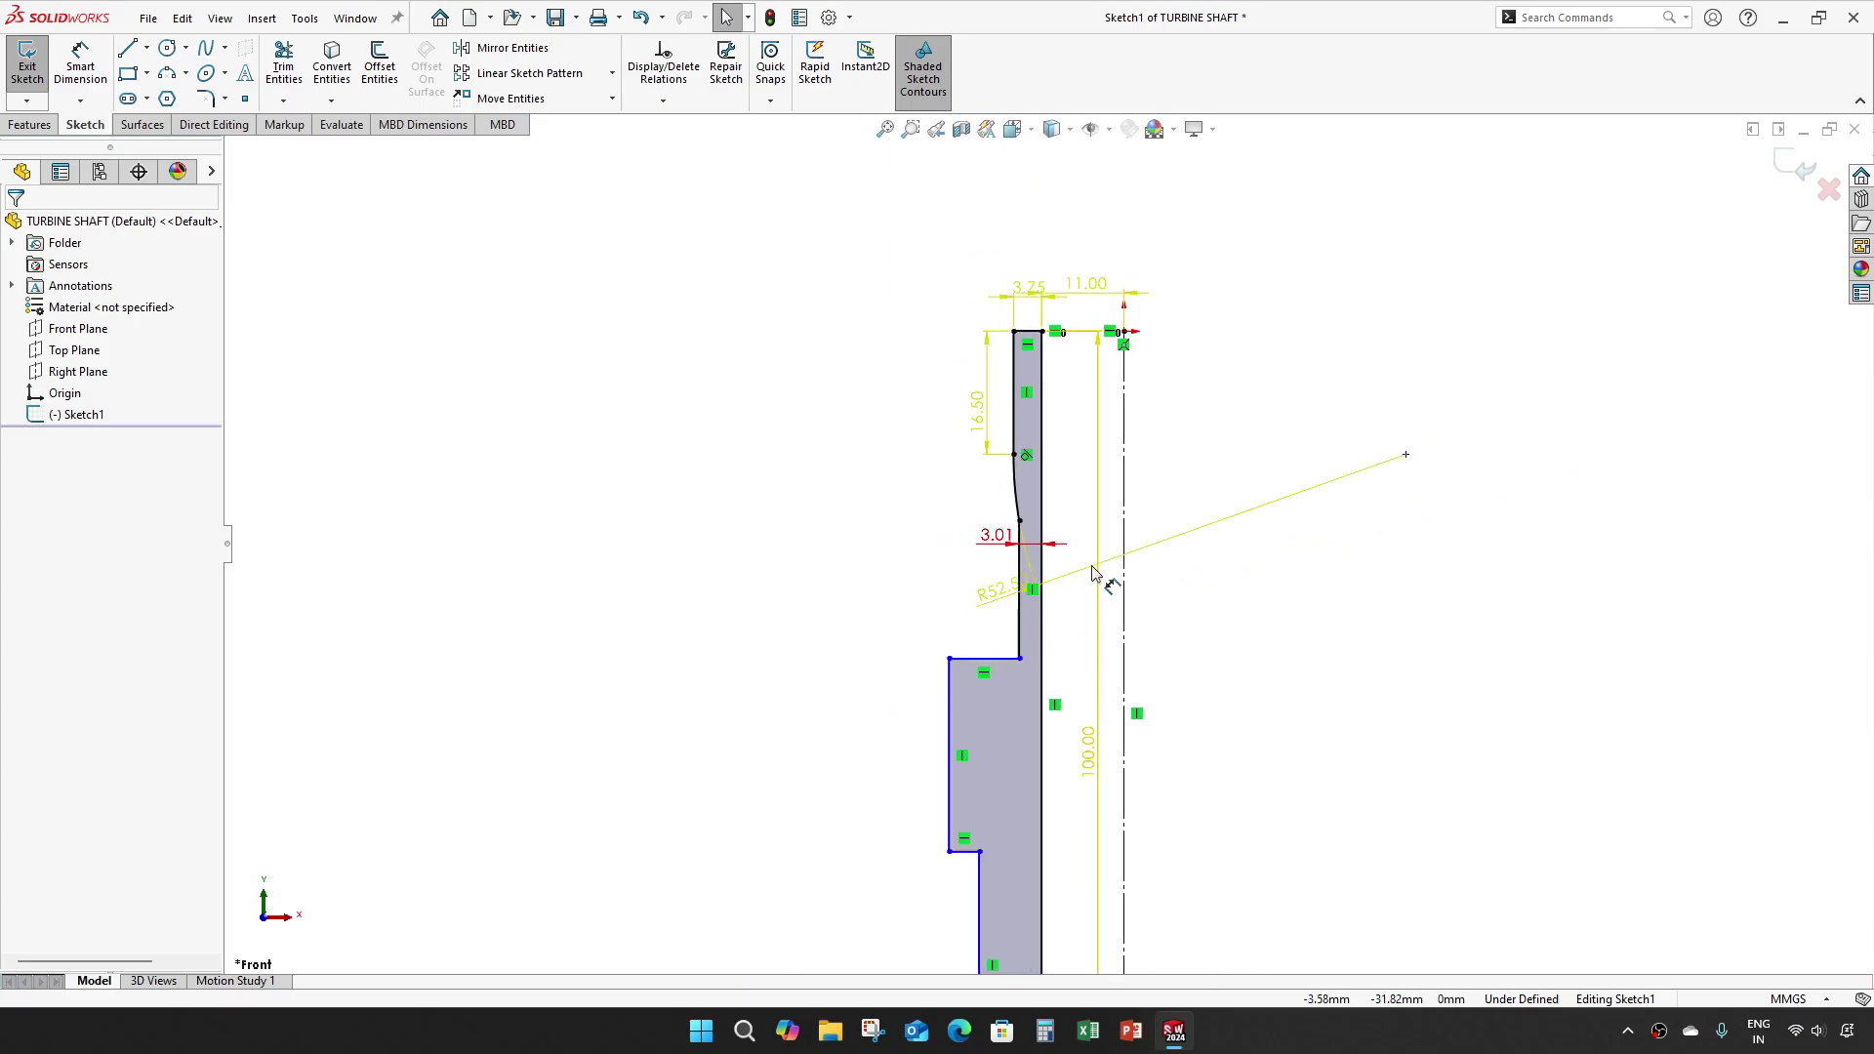
scroll(1094, 566, down, 4)
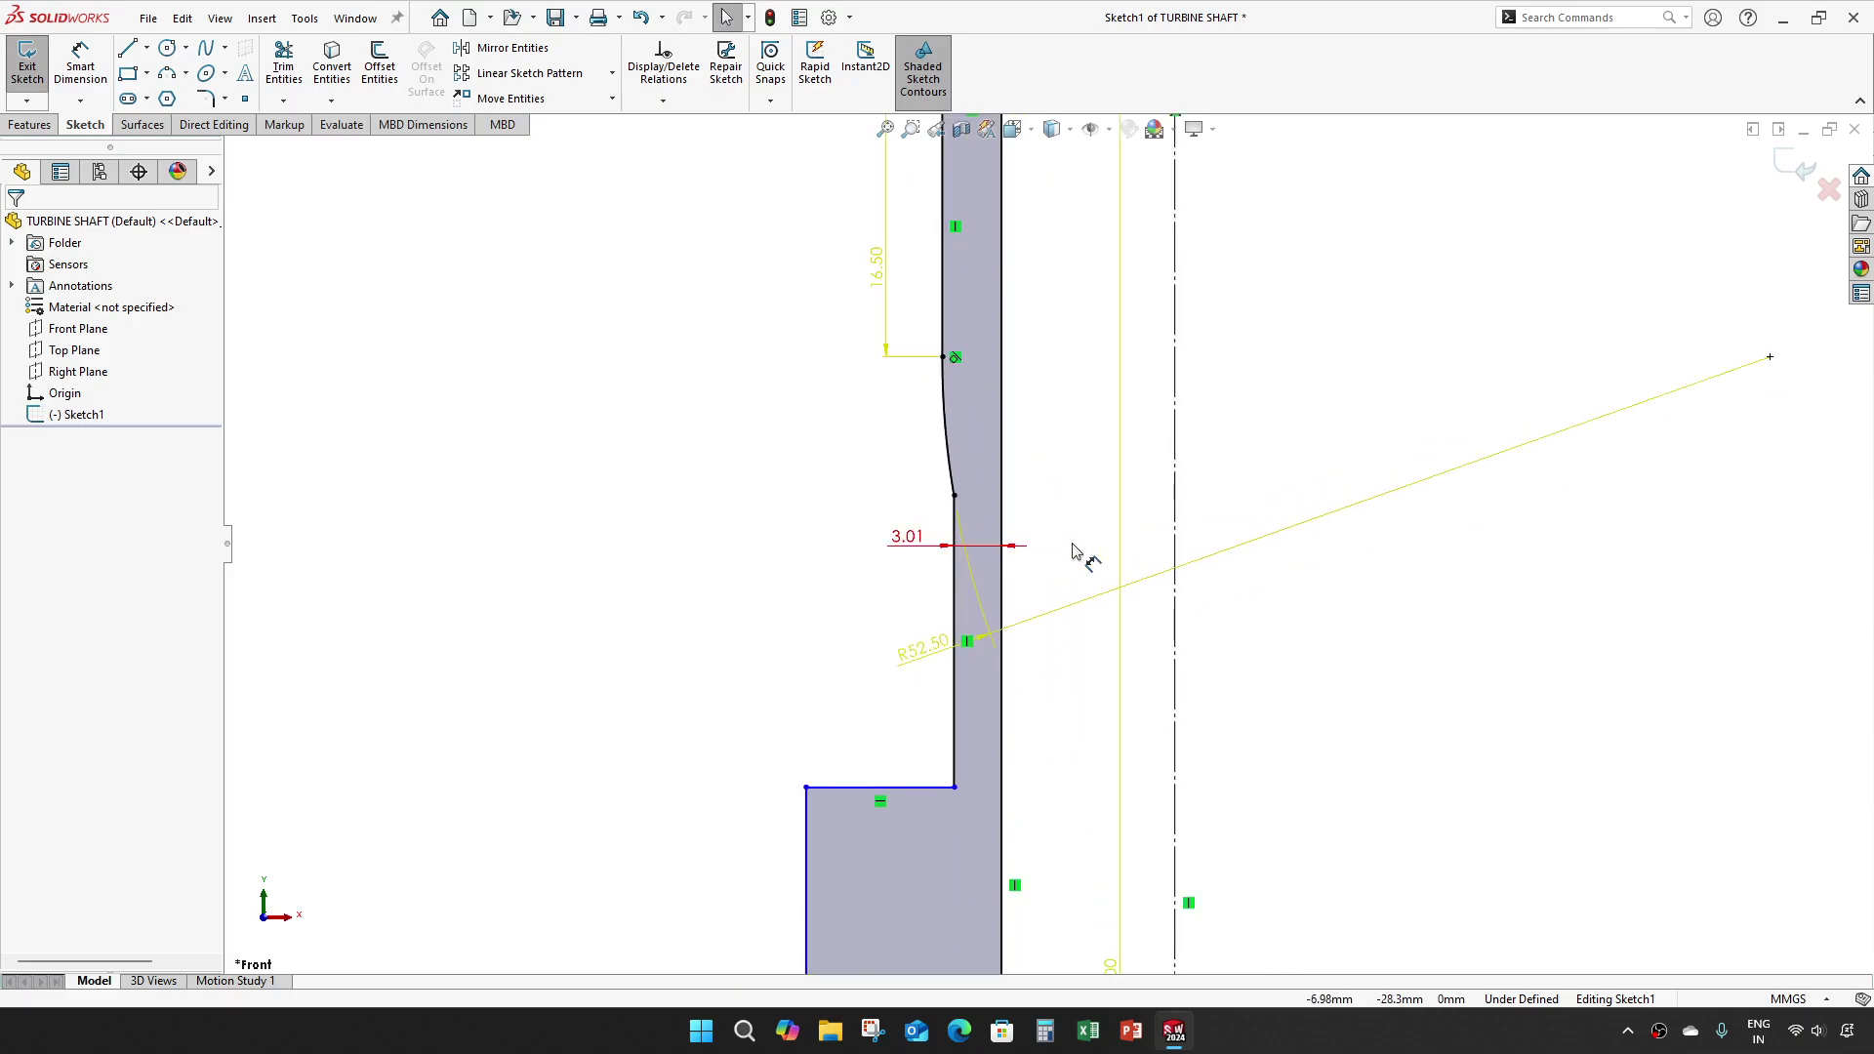
click(918, 538)
key(Delete)
Step: Dimension the wall thickness of the profile's bottom section, between its inner and outer edges, as 4 mm
scroll(926, 576, up, 5)
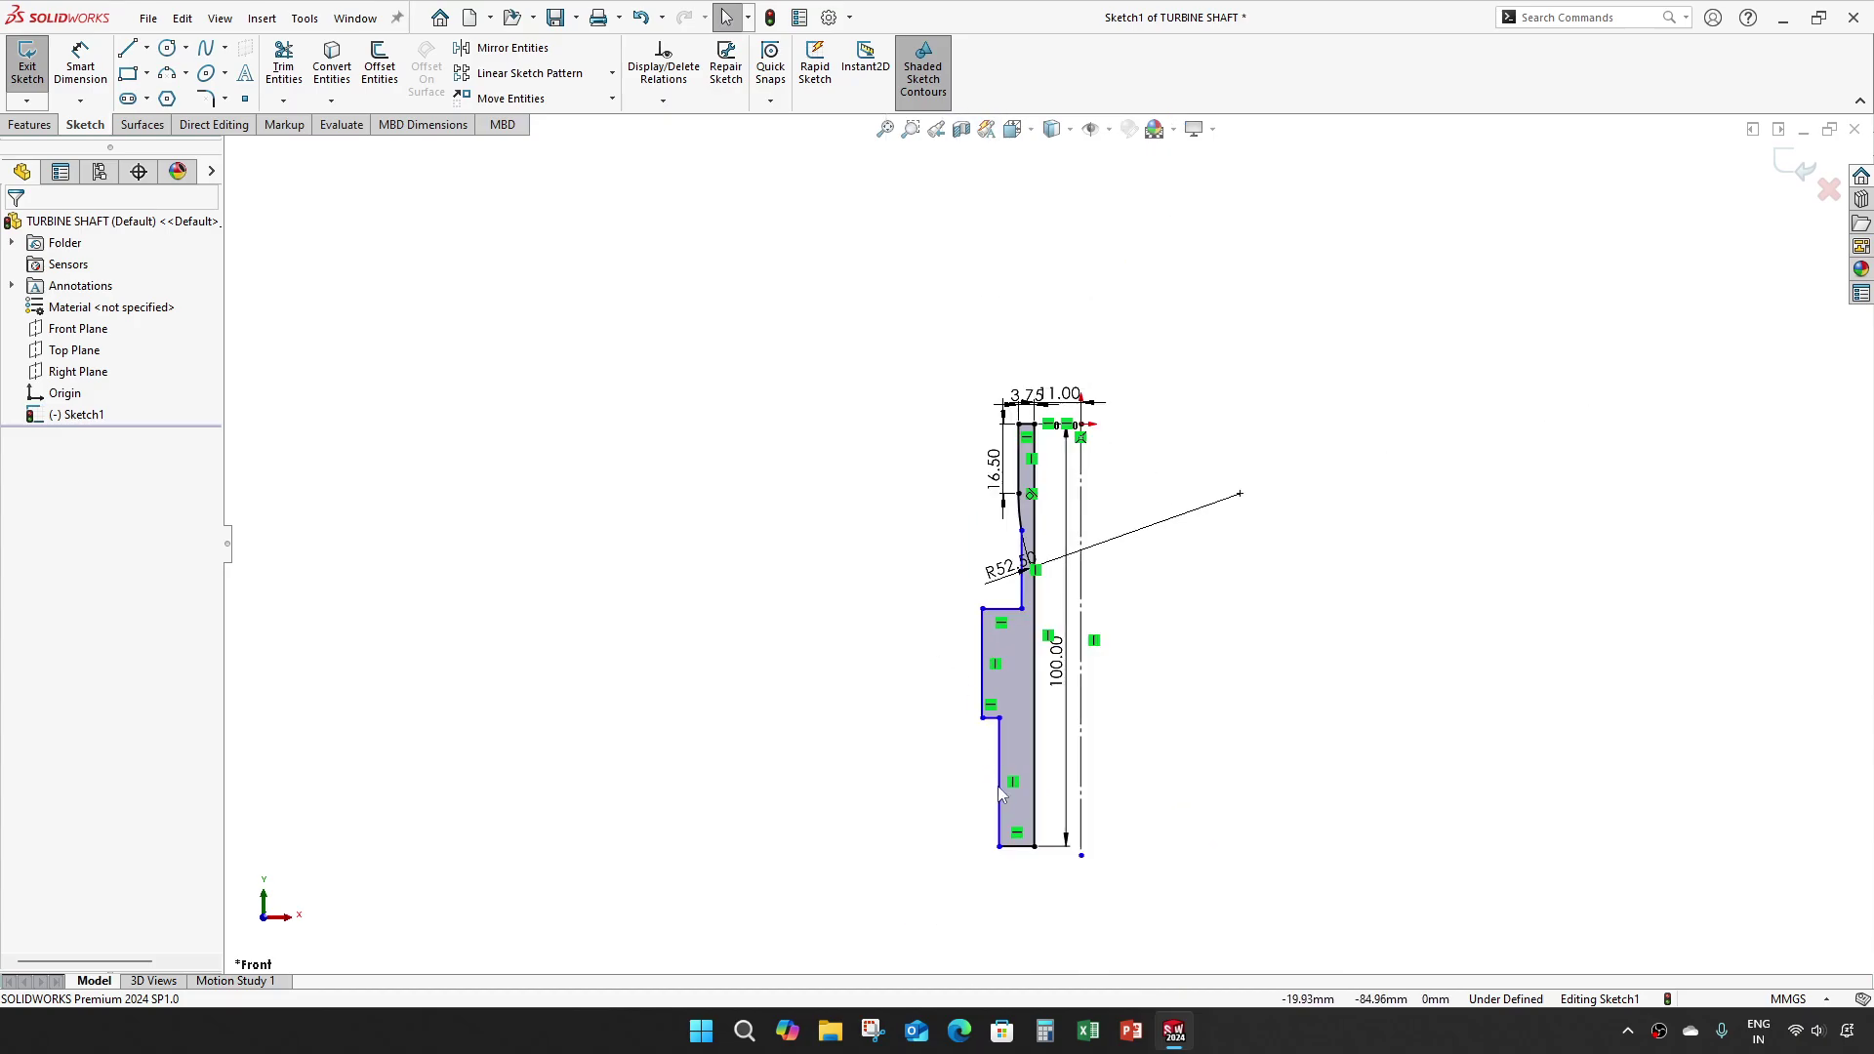
scroll(1023, 813, down, 3)
right_drag(1034, 729, 1035, 703)
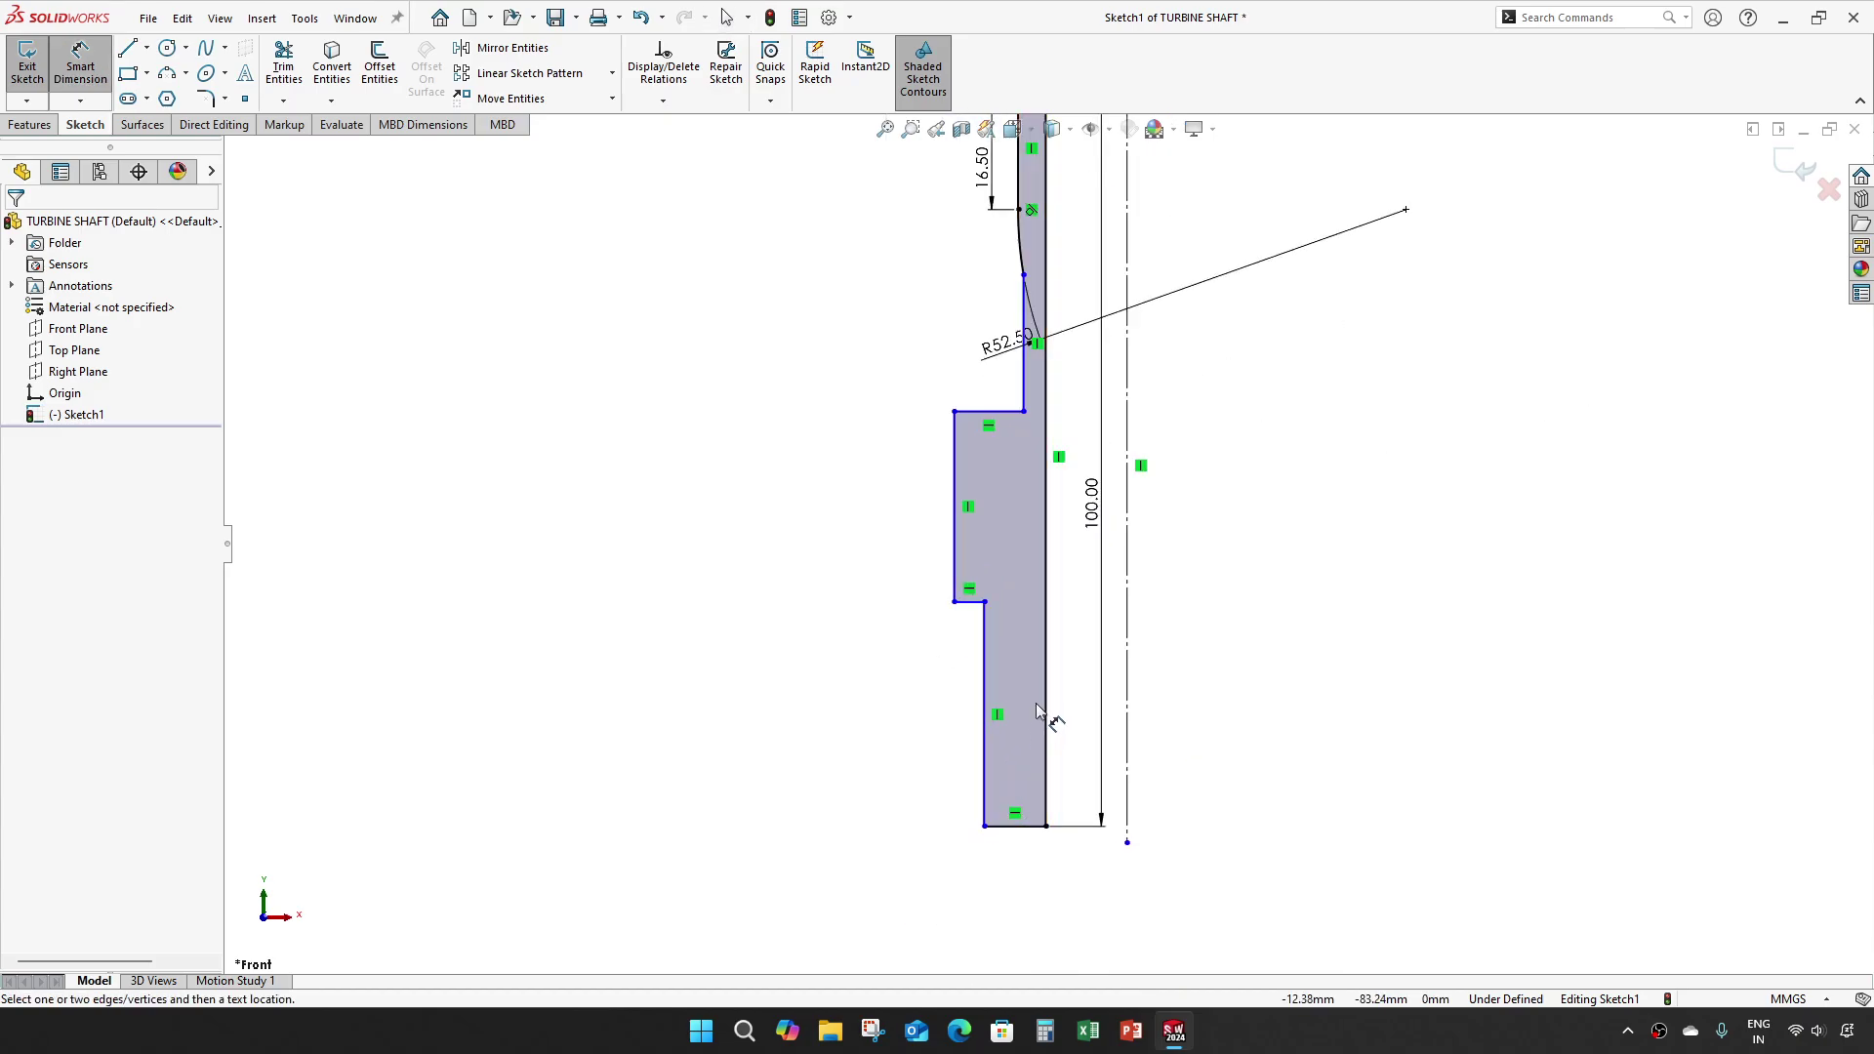
click(1047, 673)
click(983, 693)
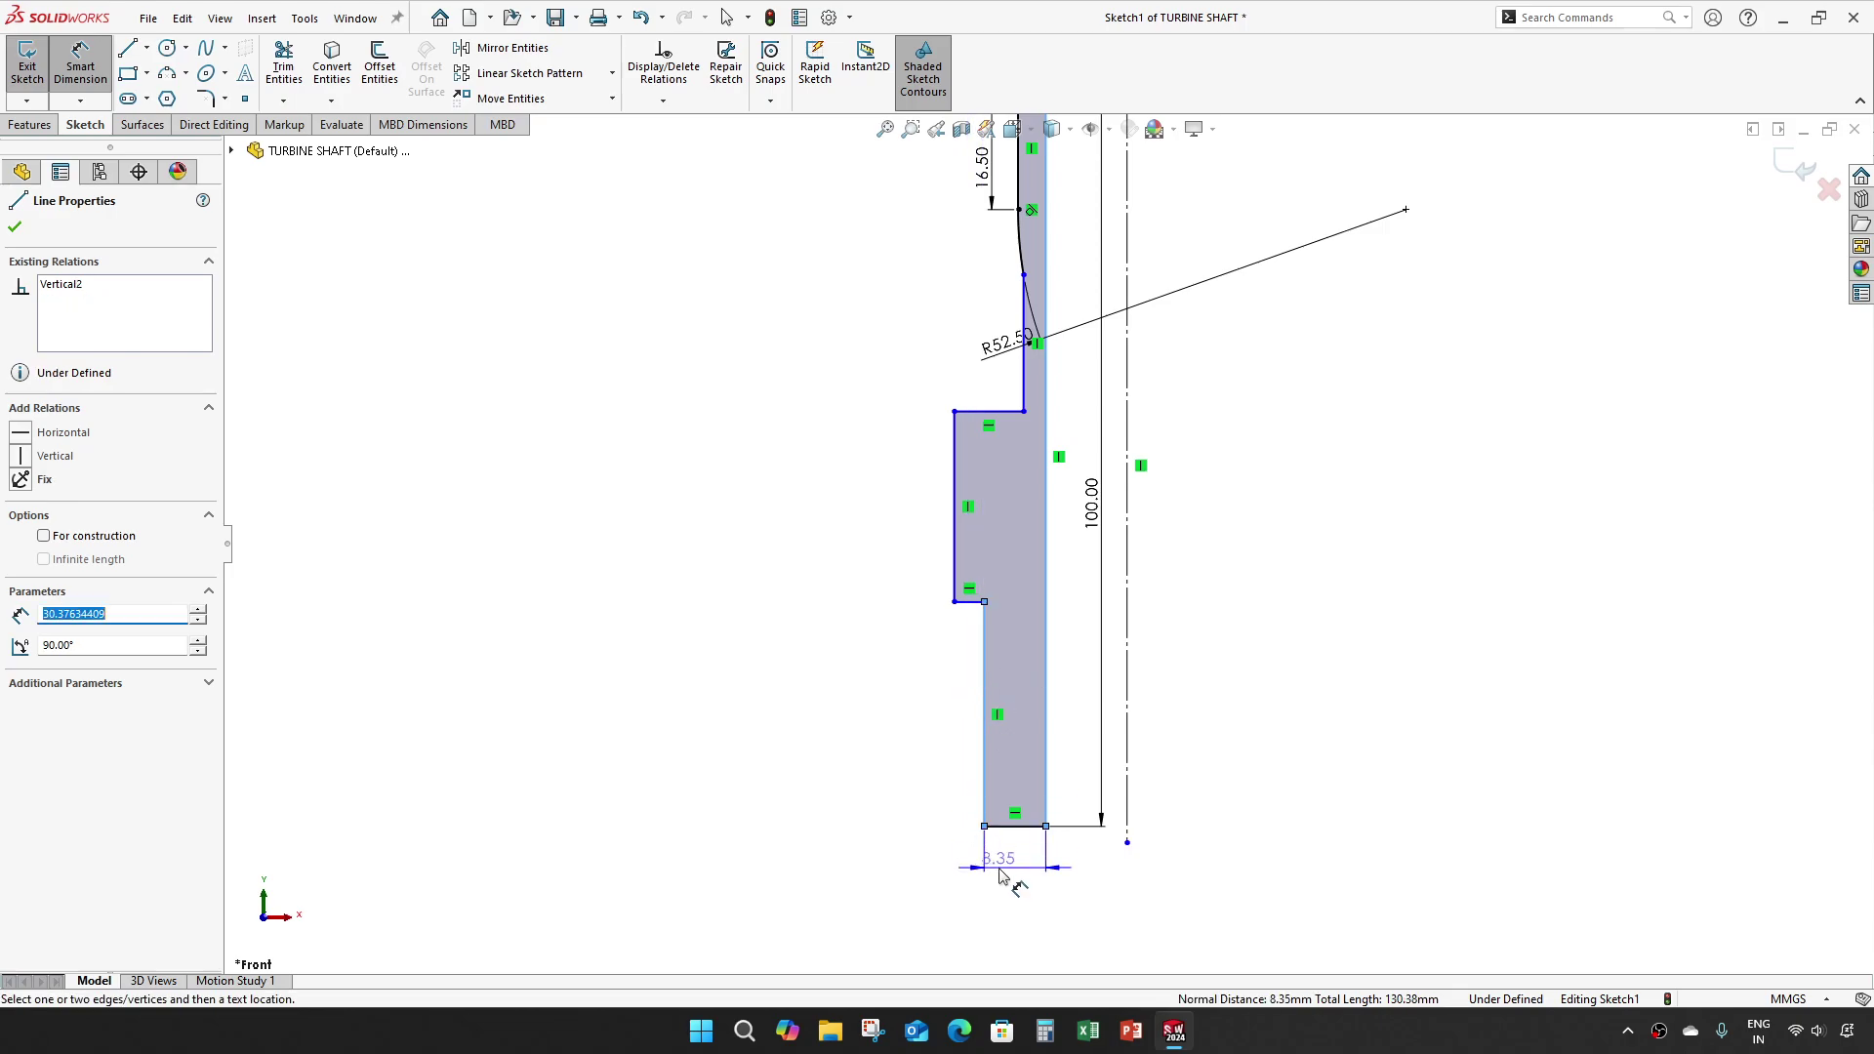
click(1015, 867)
text(4)
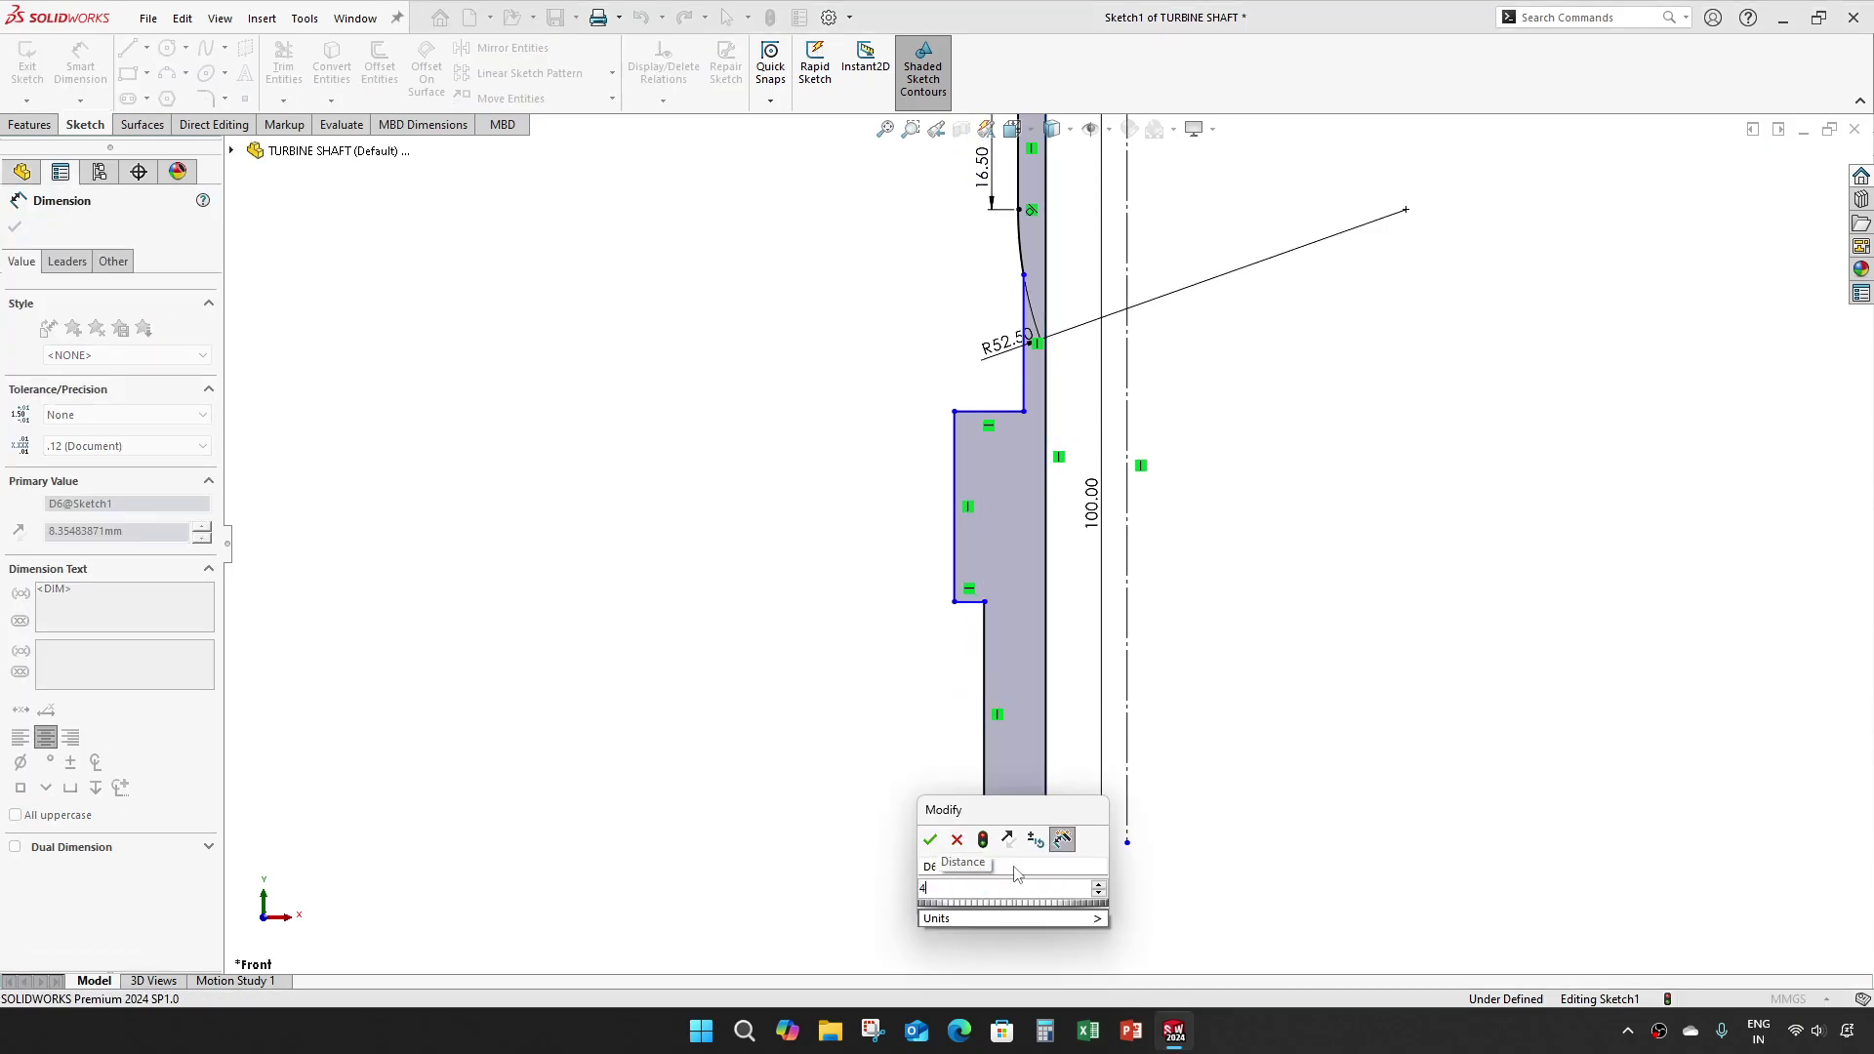
key(Return)
key(Escape)
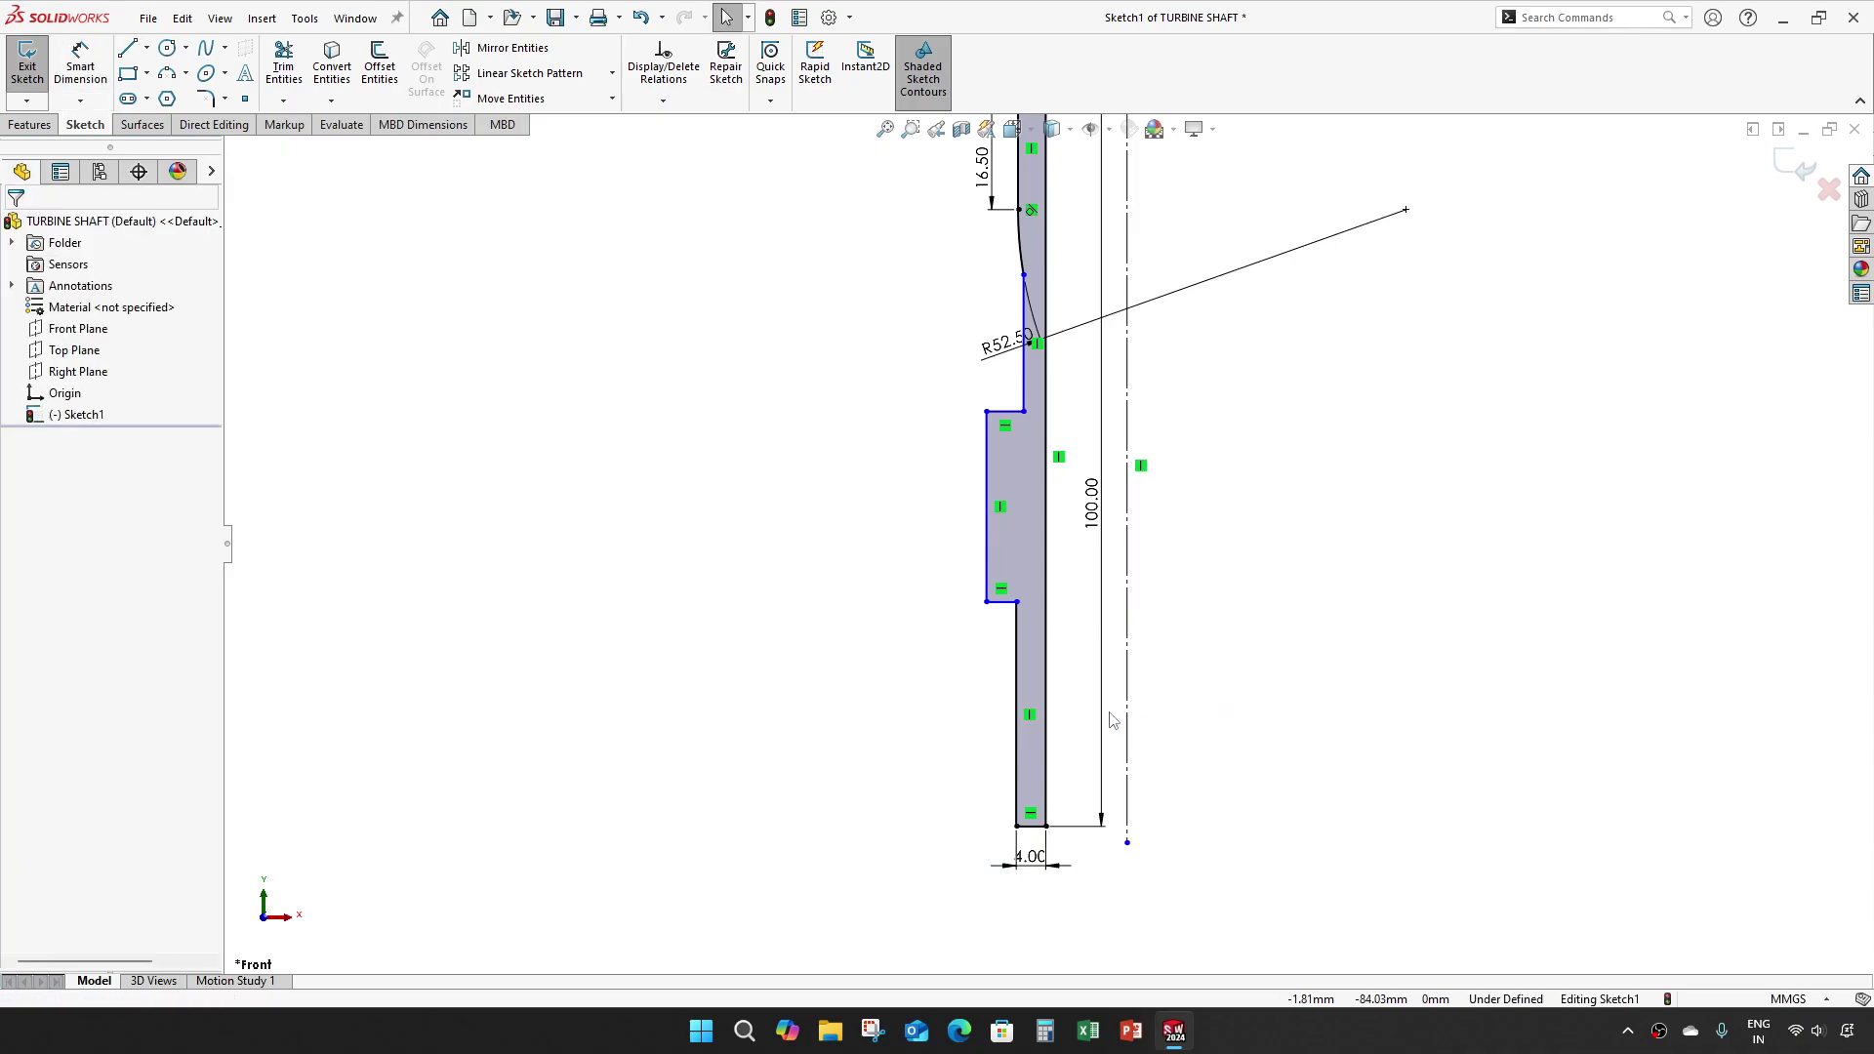
Step: Make the bottom section's outer edge collinear with the vertical edge just below the arc
click(1016, 718)
ctrl+click(1022, 391)
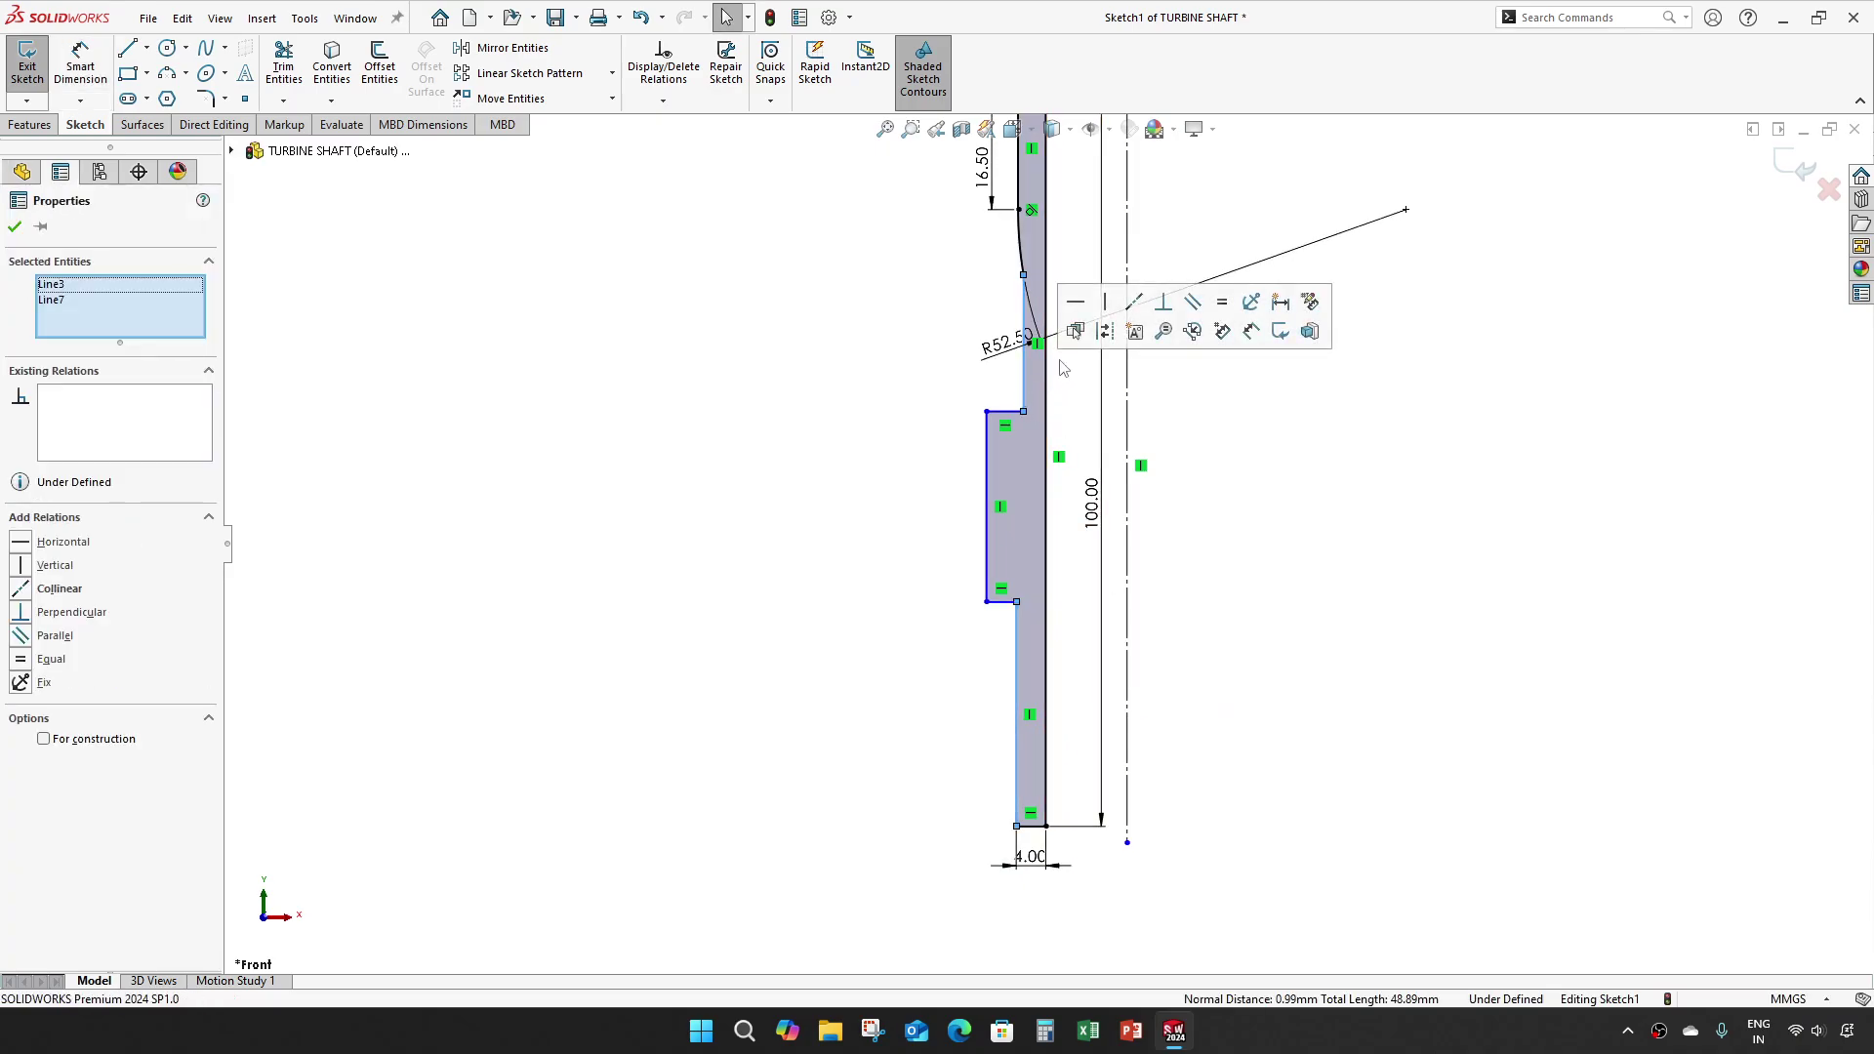
click(1134, 301)
click(1322, 581)
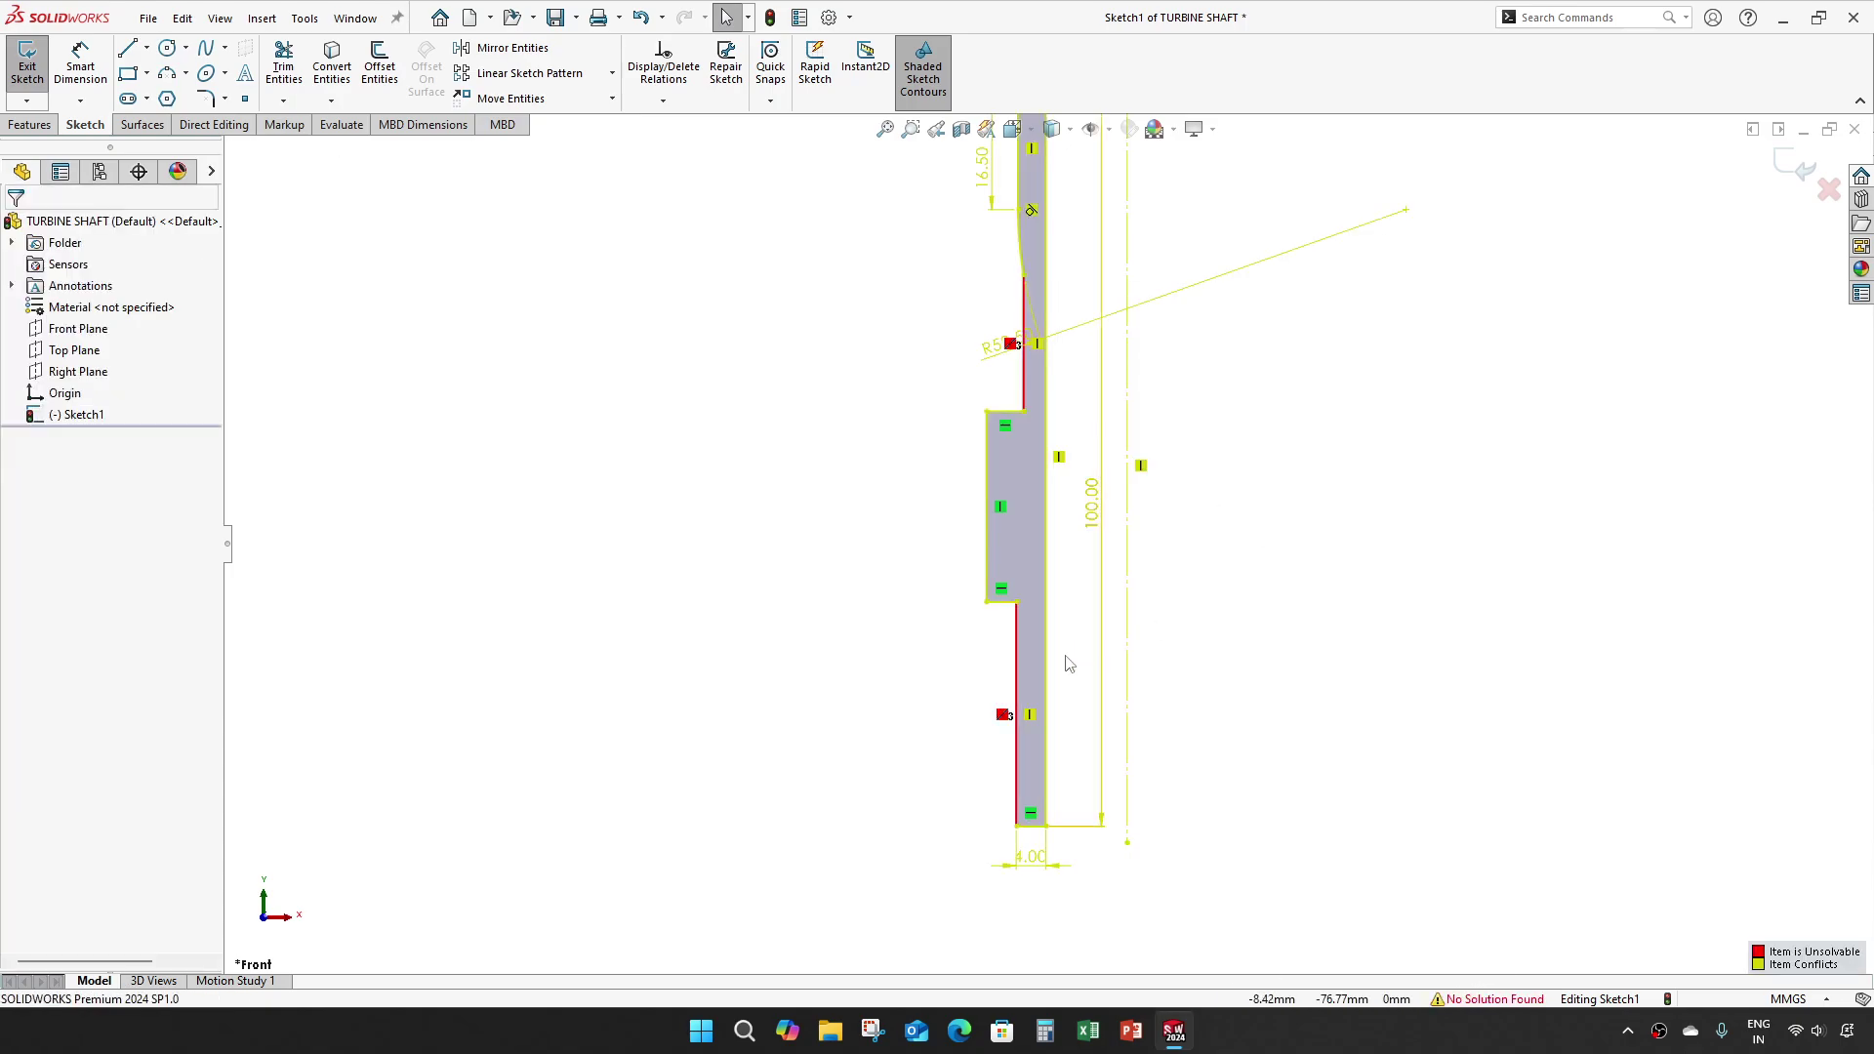
scroll(1068, 657, up, 2)
scroll(1086, 327, down, 3)
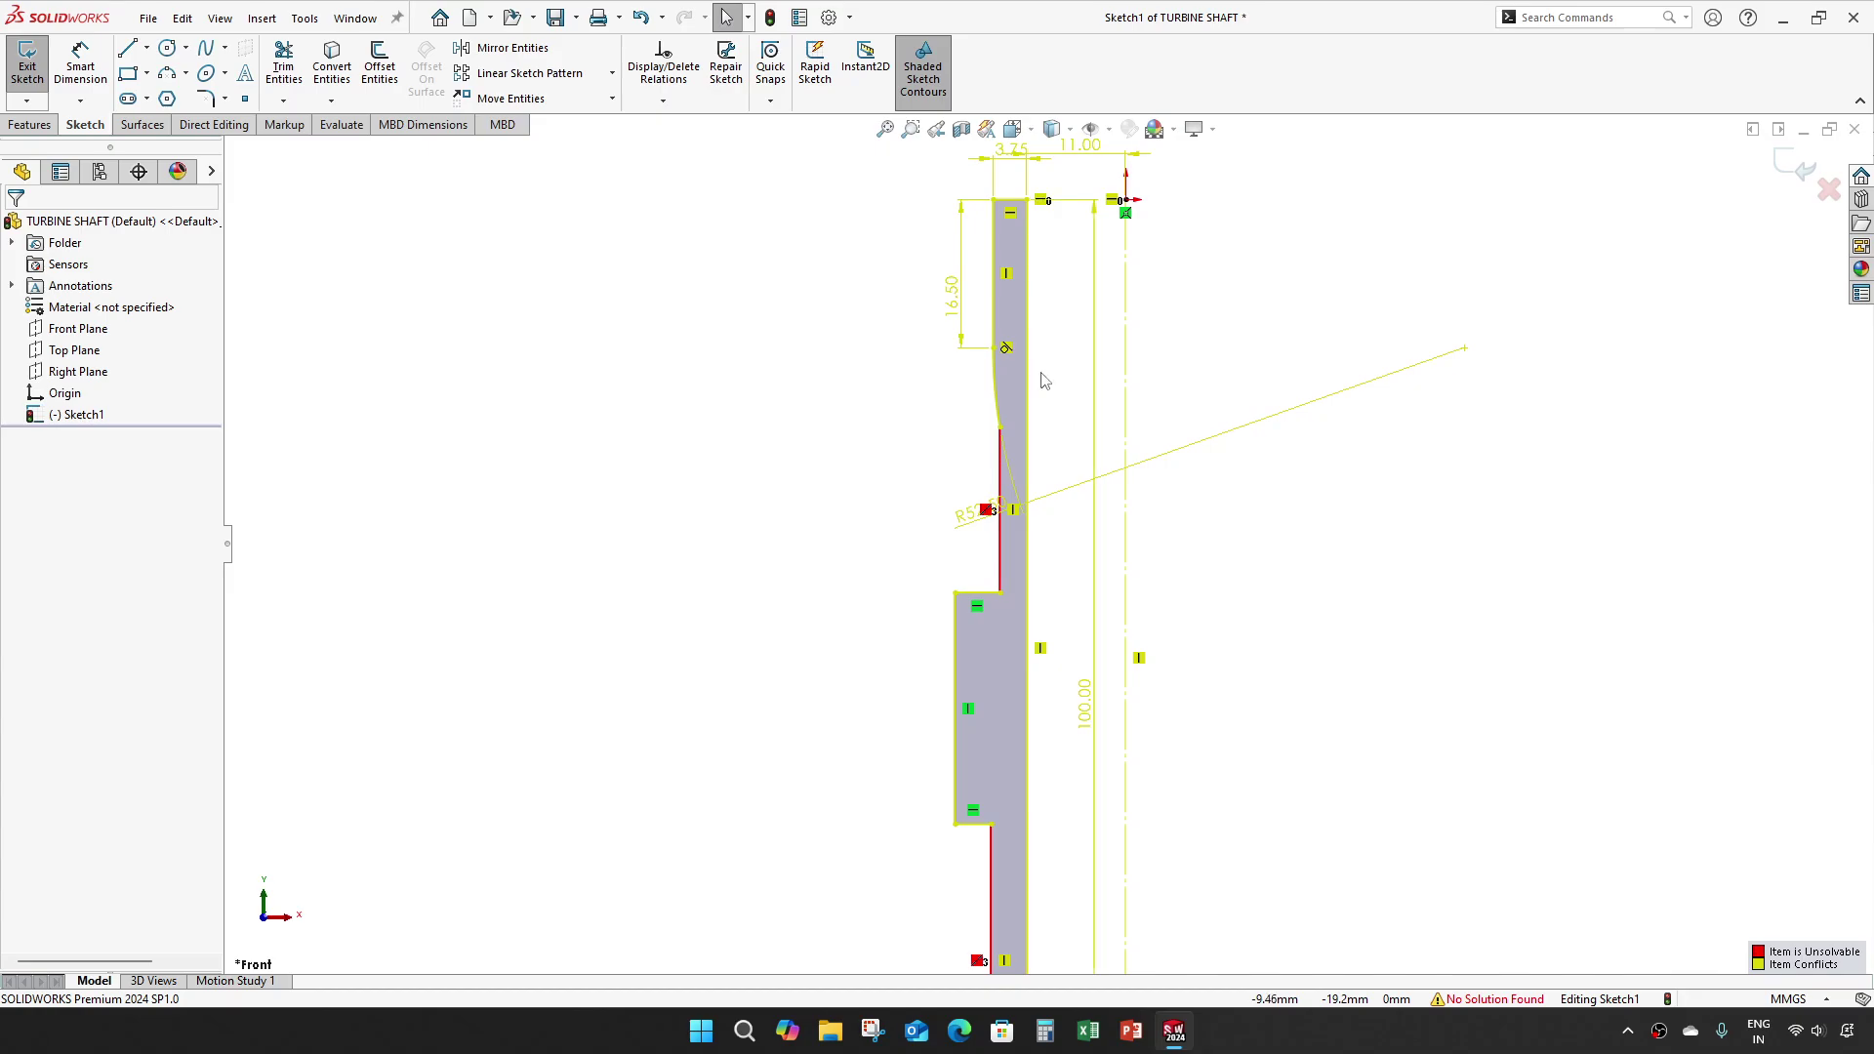
scroll(1009, 400, down, 4)
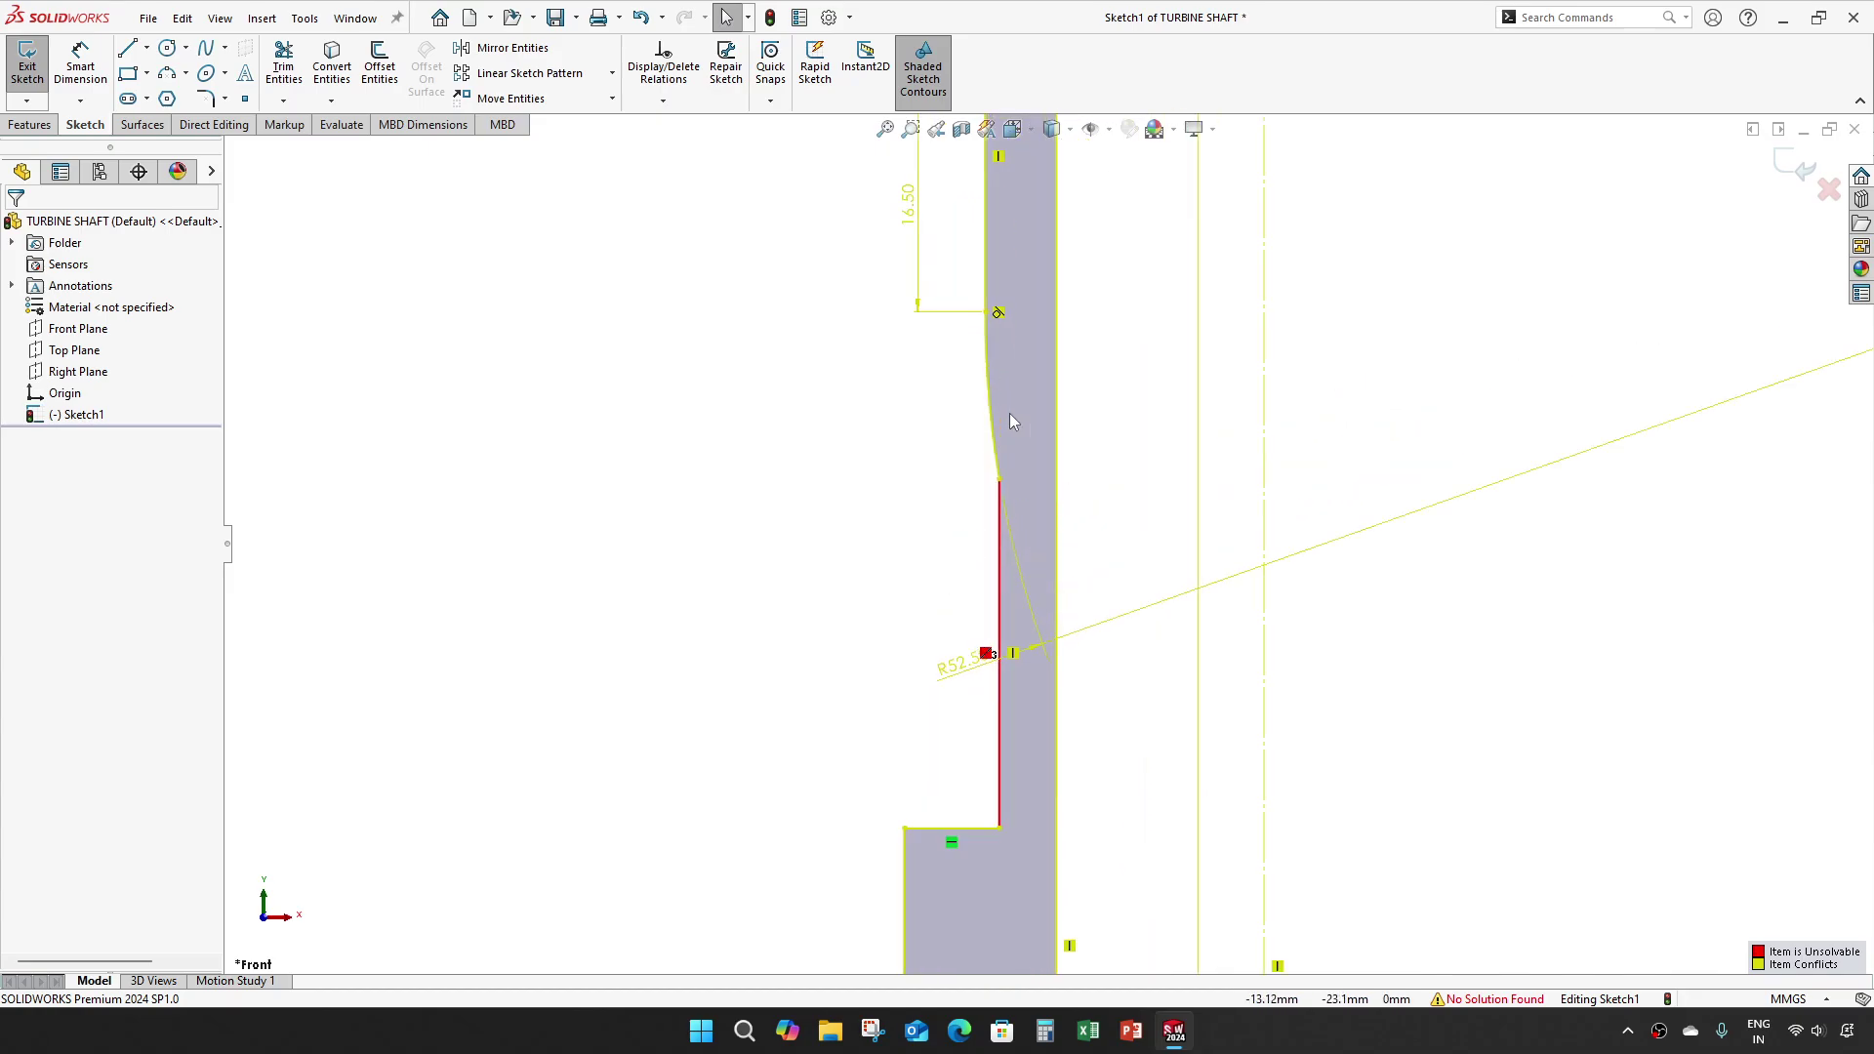
Step: Delete the tangent relation between the arc and the vertical edge above it
click(999, 313)
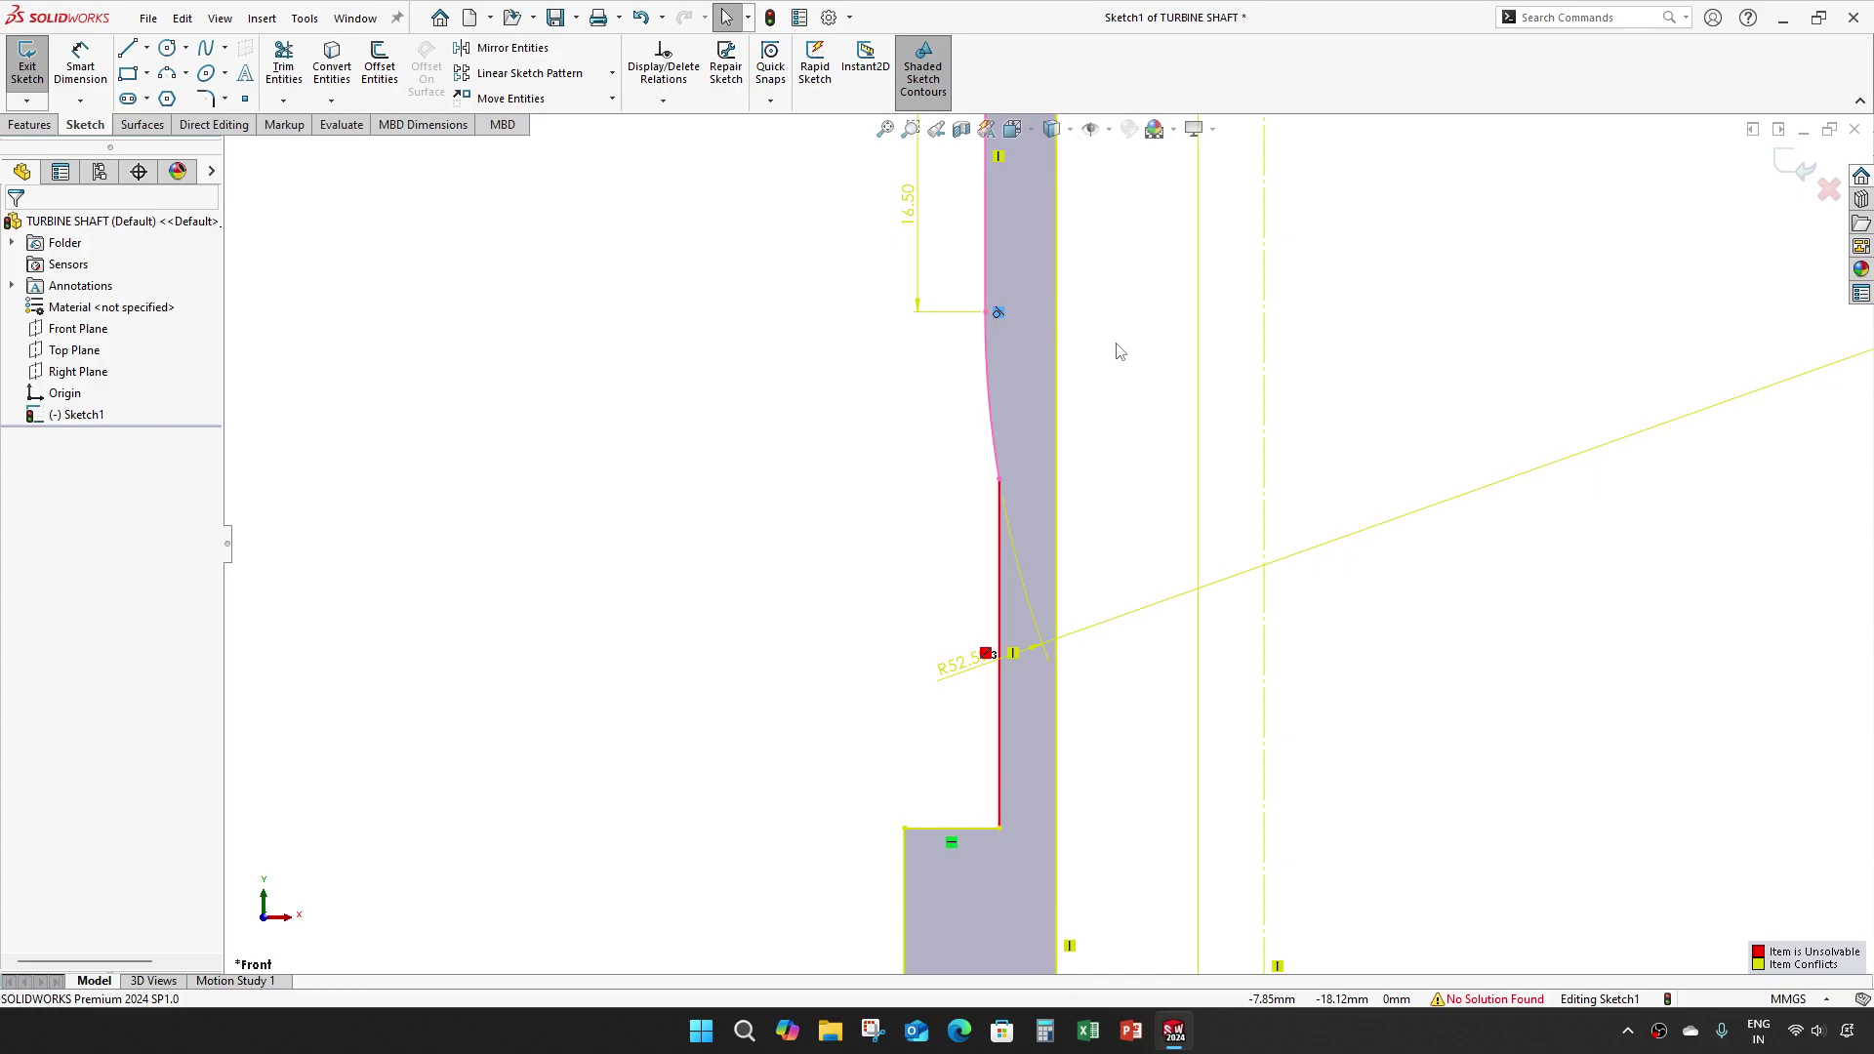
key(Delete)
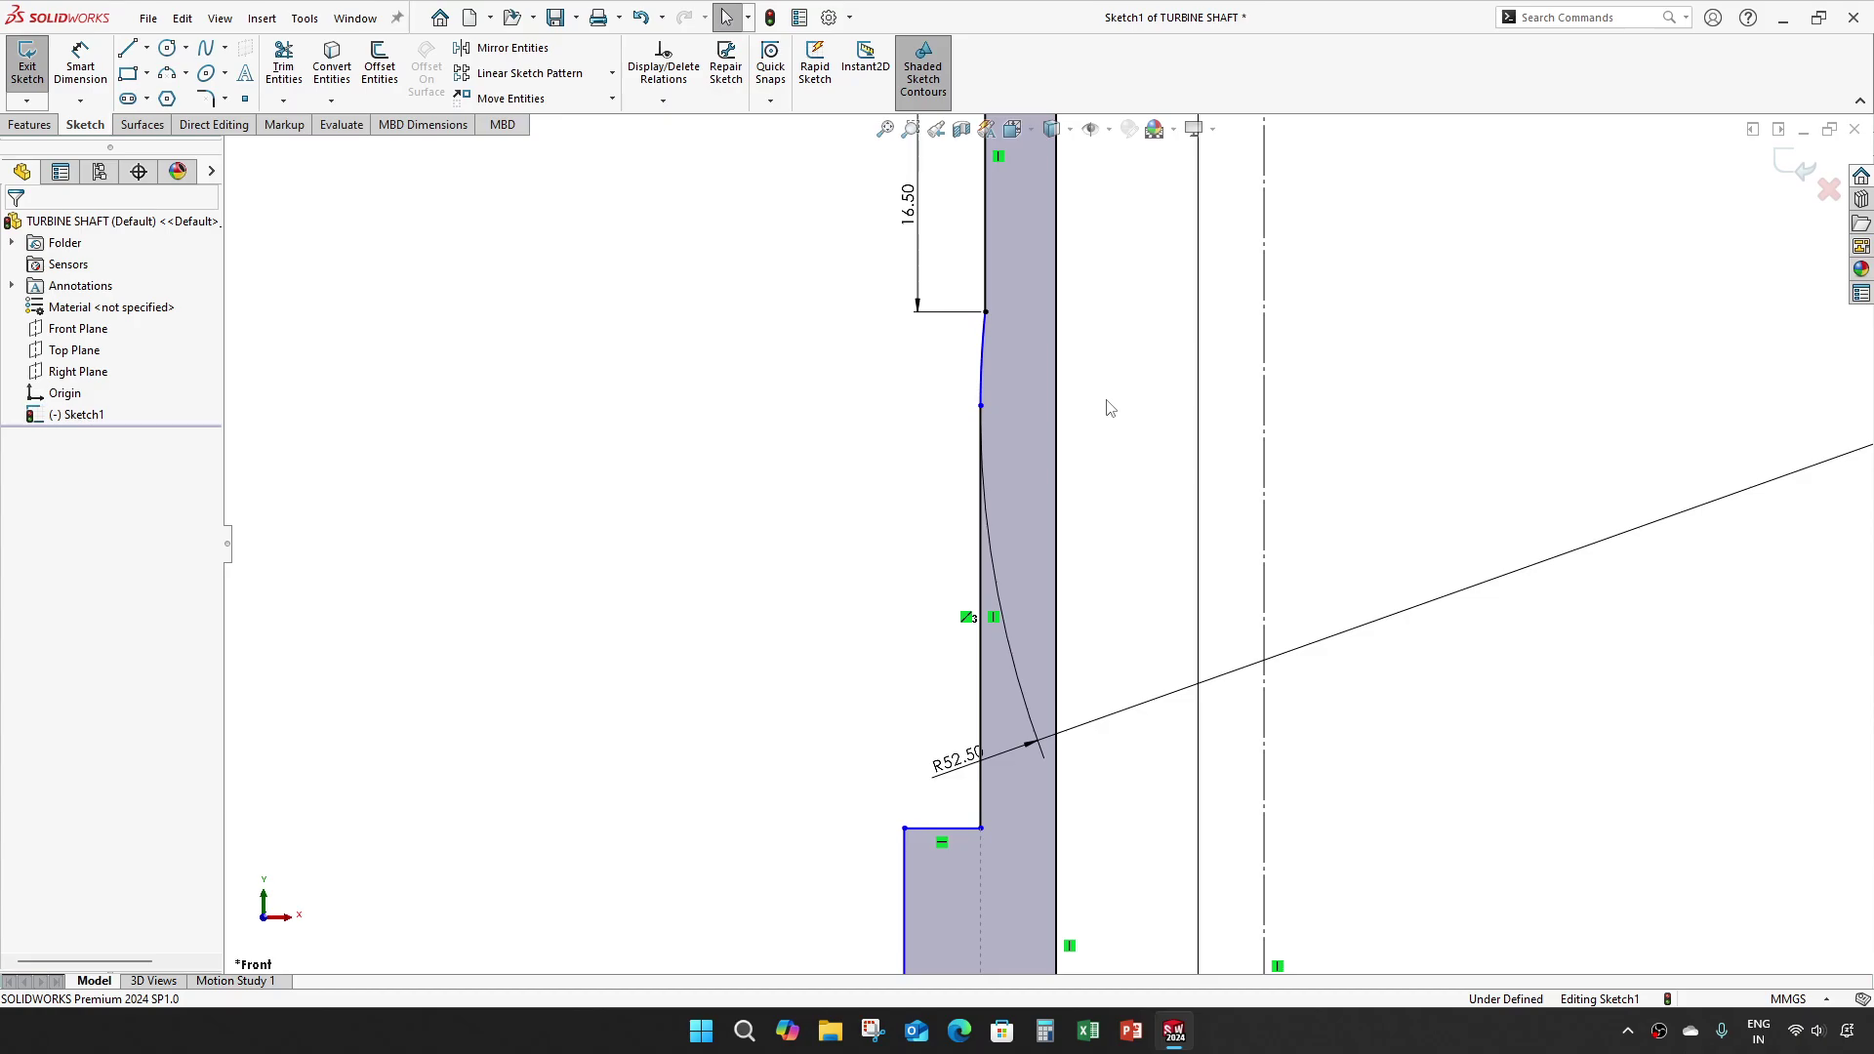
Step: Set the wall thickness of the profile's bottom section to 3 mm
scroll(1110, 408, up, 8)
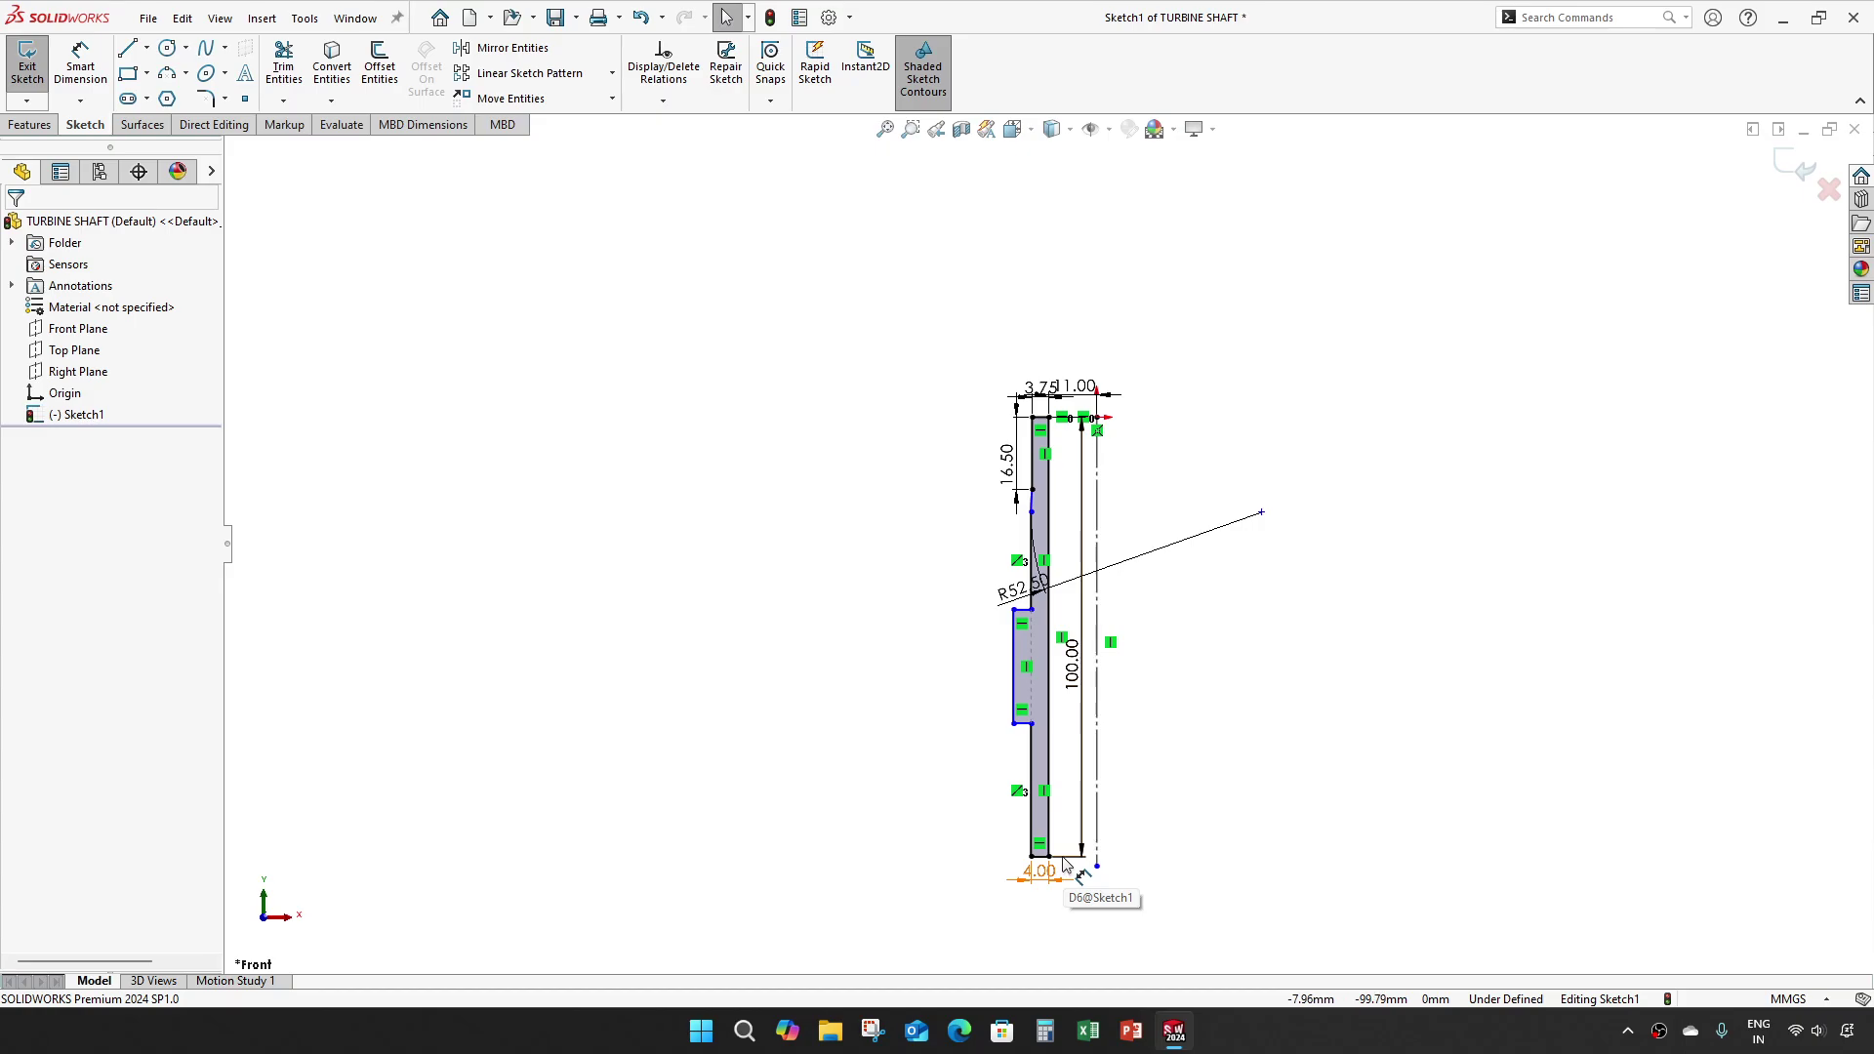
scroll(1070, 568, down, 3)
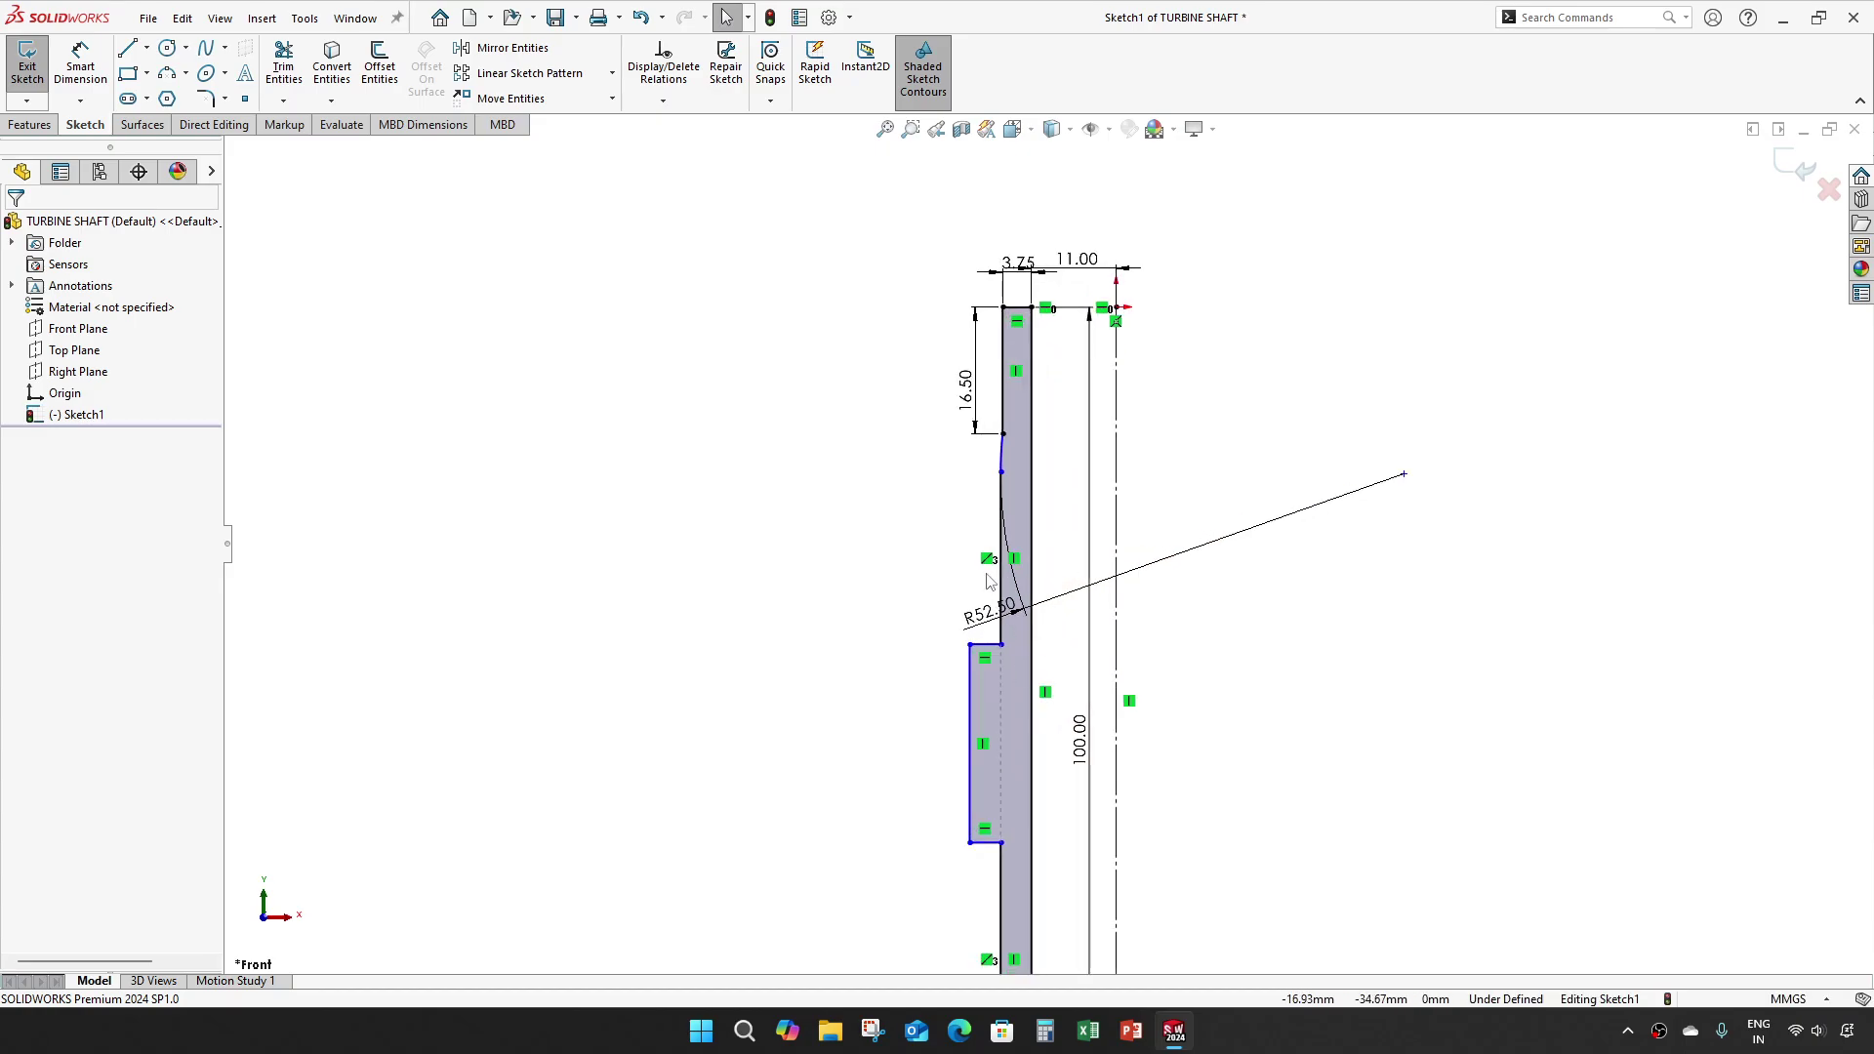
scroll(994, 587, up, 2)
double_click(1025, 933)
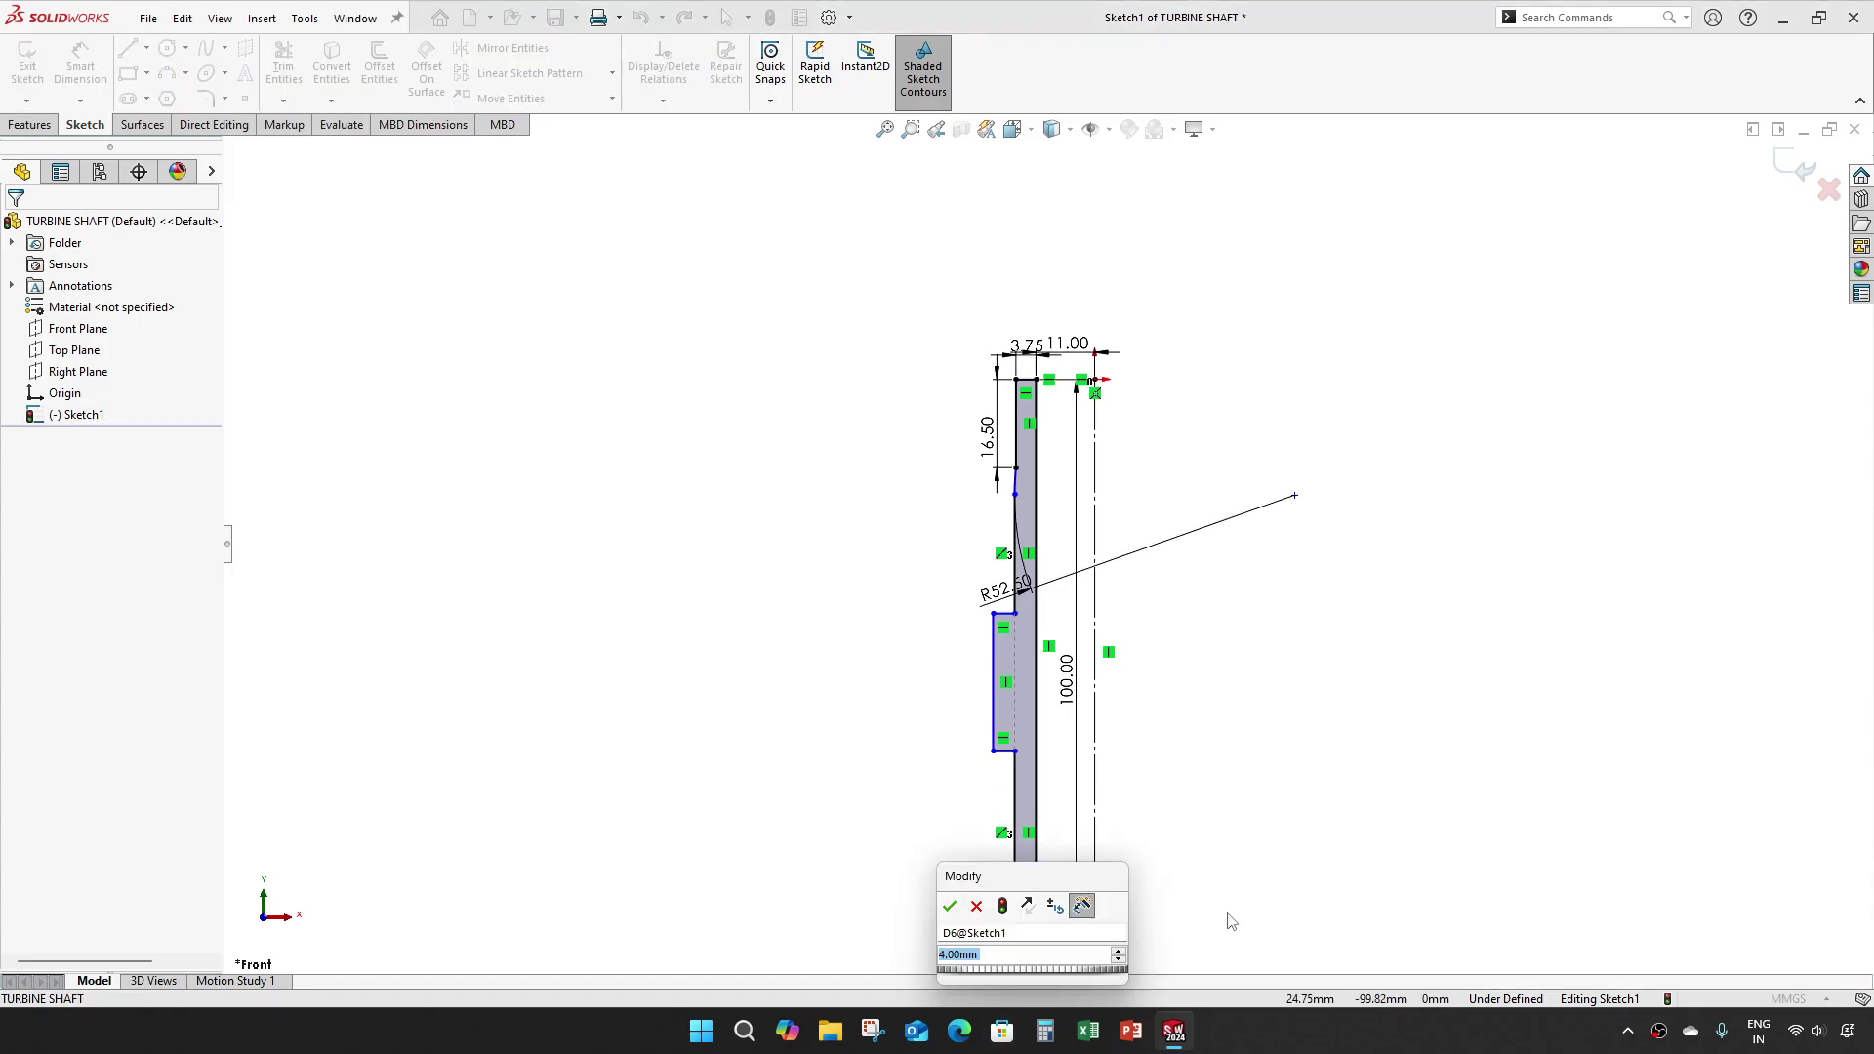
key(Return)
key(Escape)
scroll(1028, 449, down, 5)
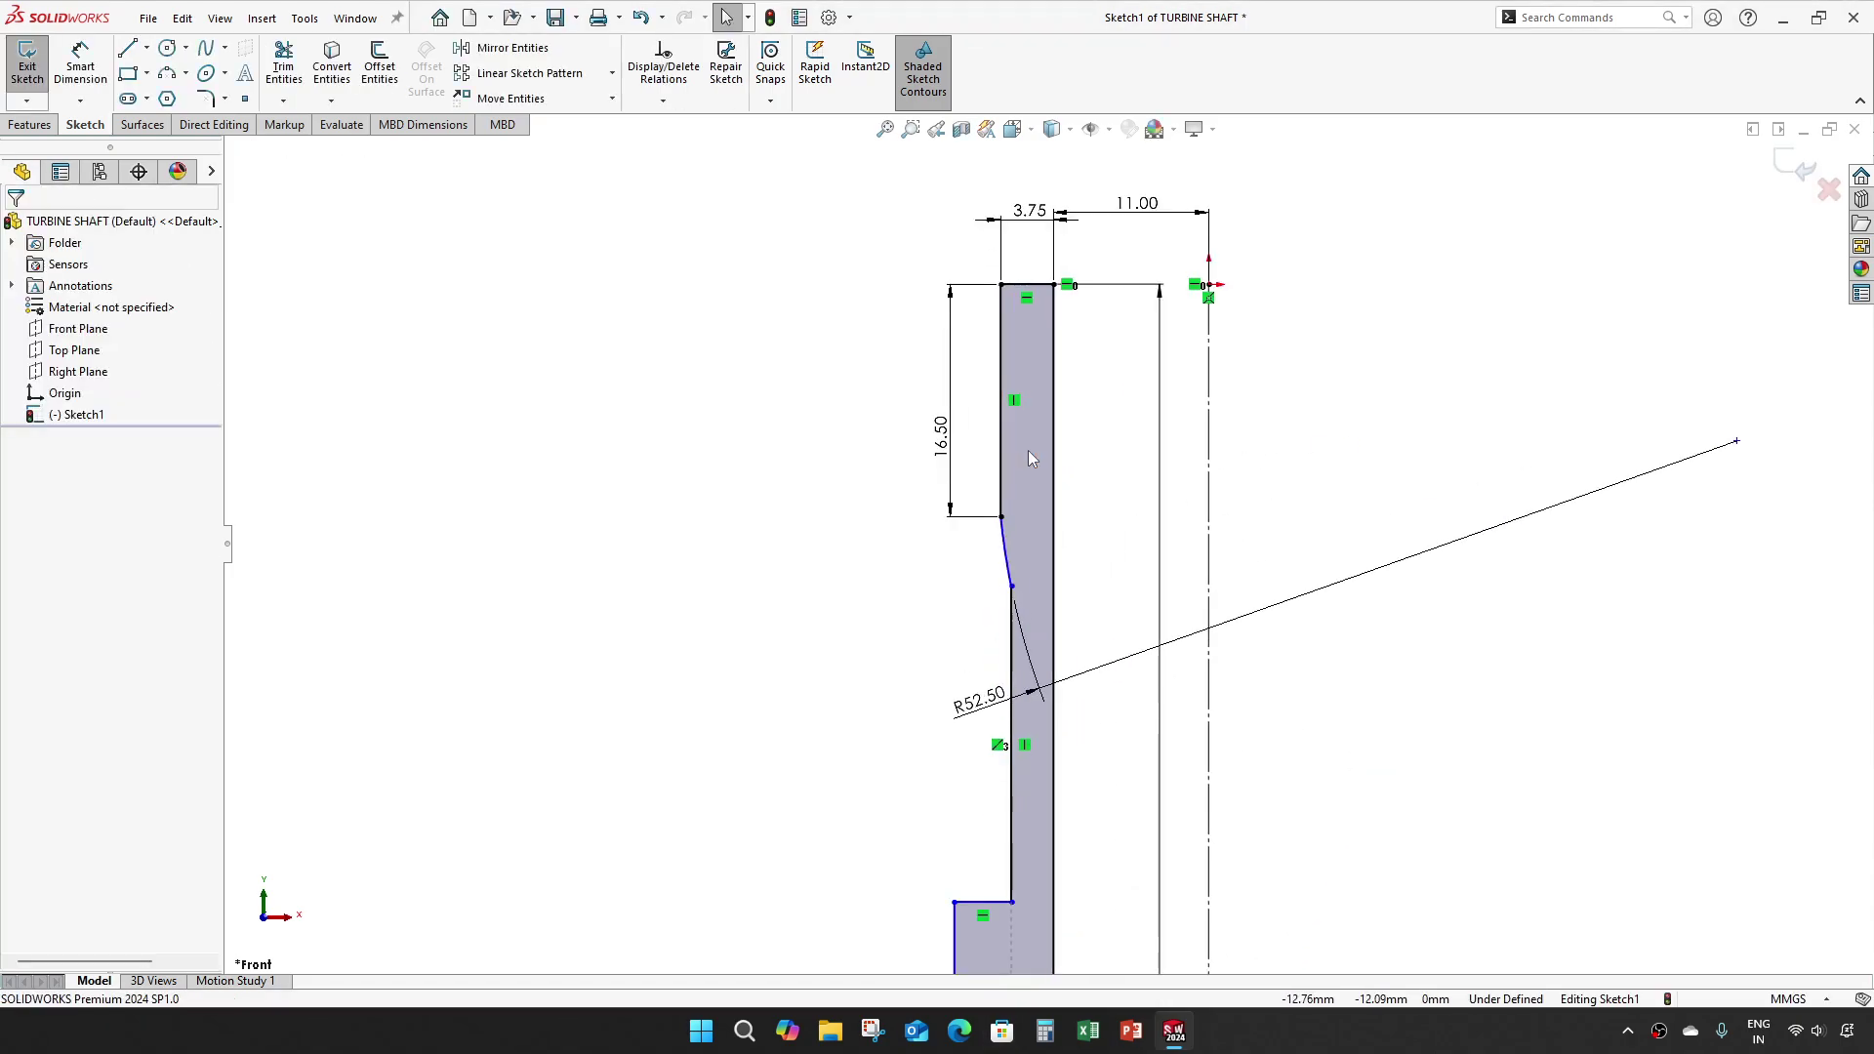
Step: Make the R52.50 arc tangent to the vertical edge above it
scroll(1028, 449, down, 4)
click(960, 512)
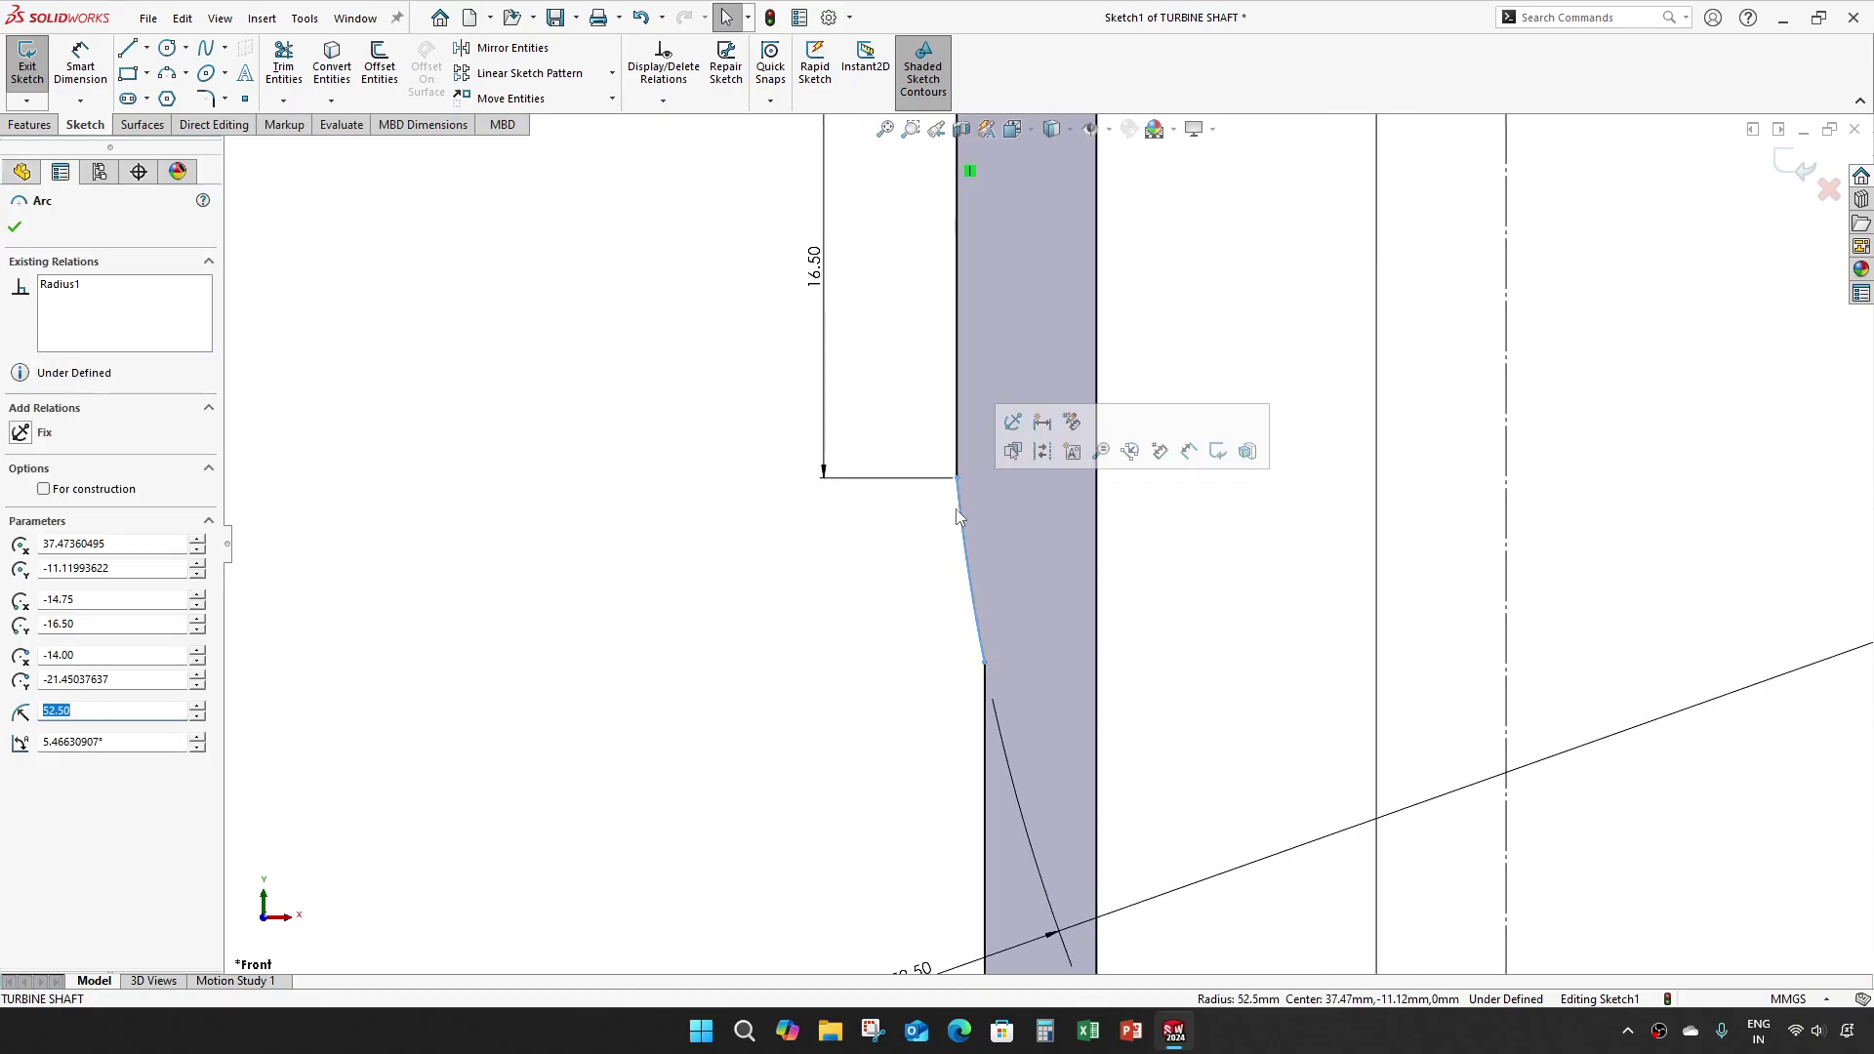
ctrl+click(957, 455)
click(1022, 400)
click(763, 544)
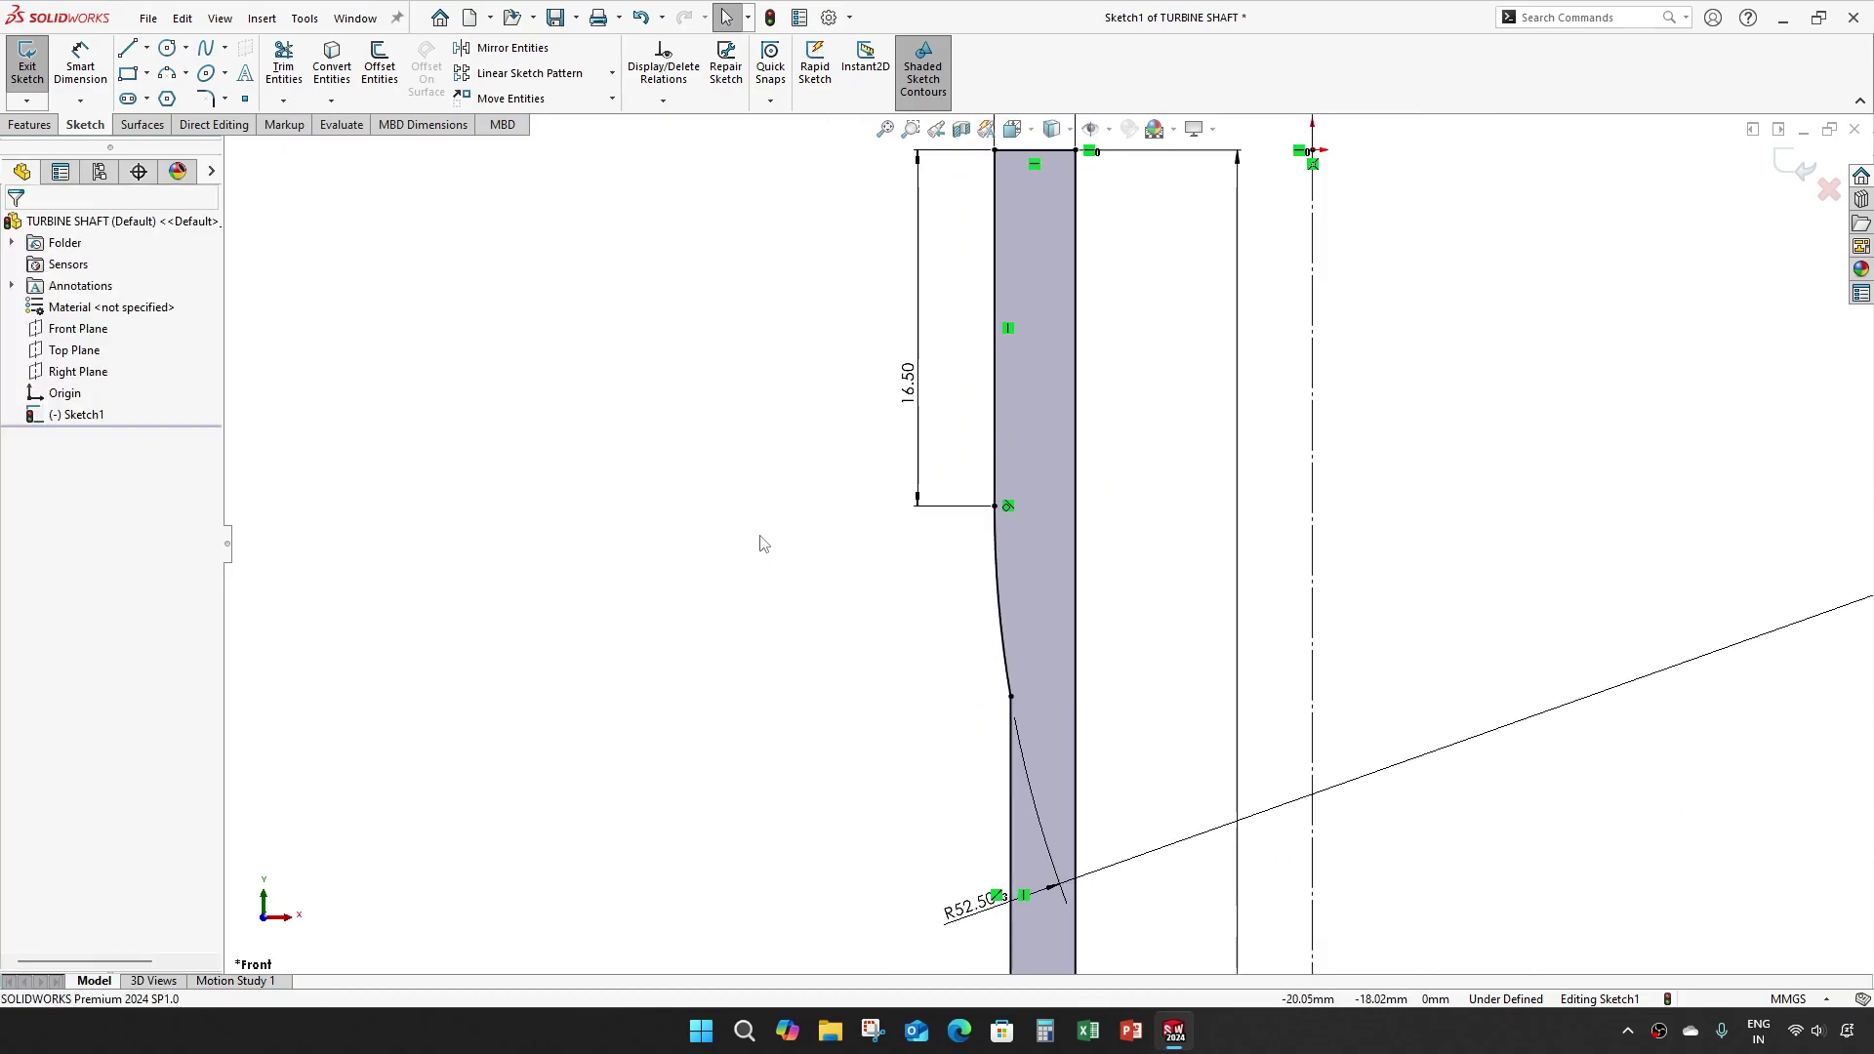
Step: Dimension the raised collar's wall thickness, from the long inner edge to the collar's outer edge, as 4 mm
scroll(763, 544, up, 5)
scroll(1037, 728, down, 3)
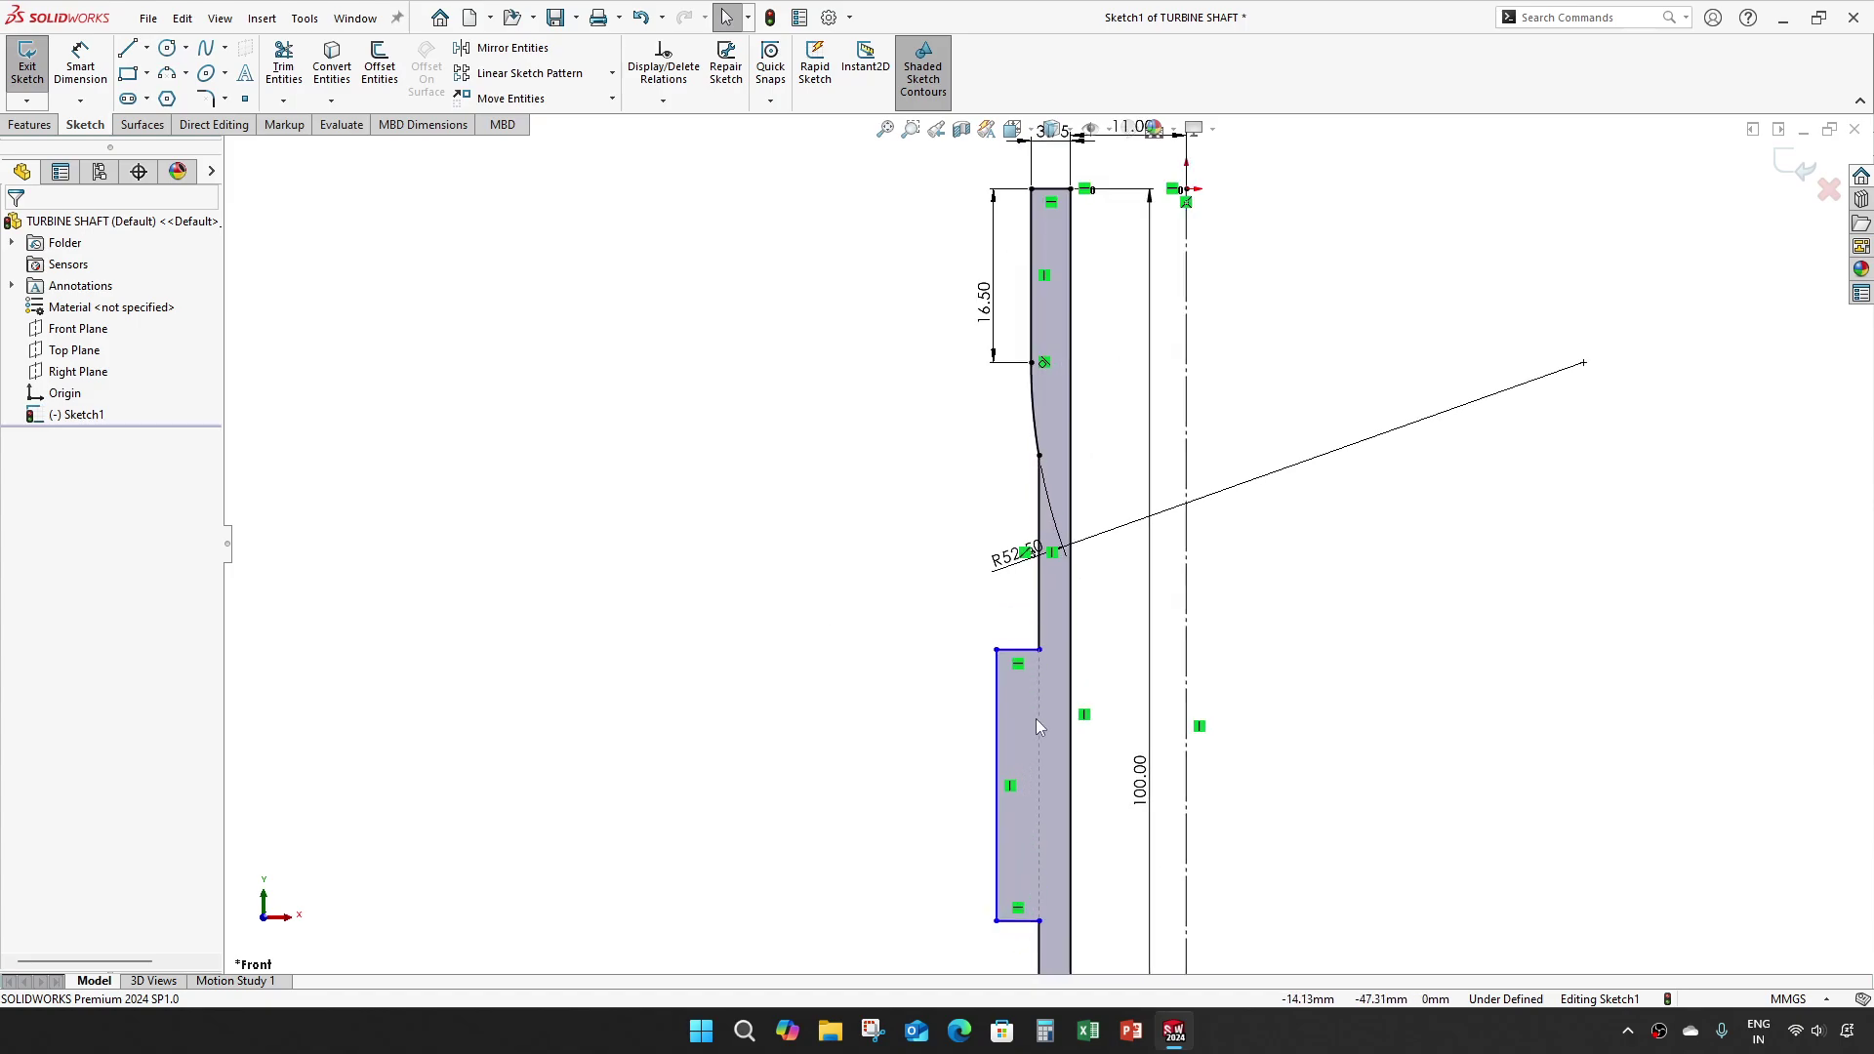
key(d)
click(1071, 725)
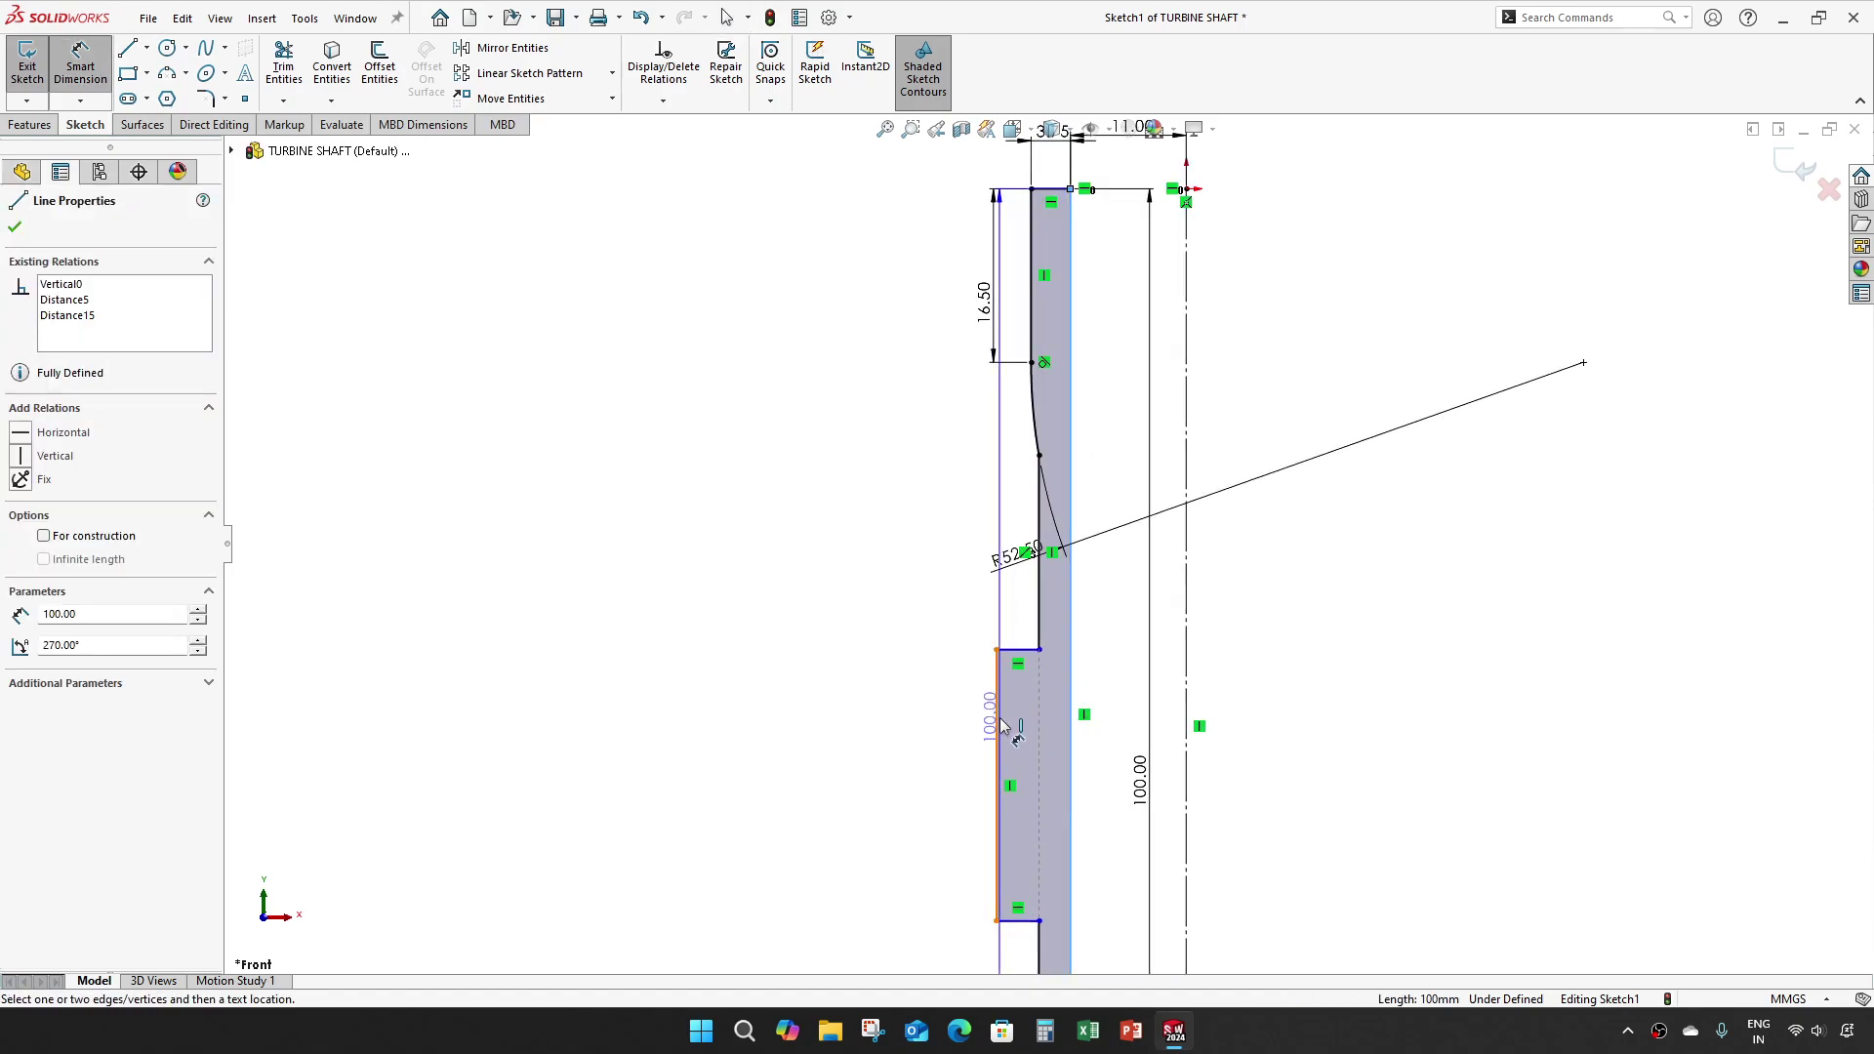
click(997, 719)
click(946, 699)
text(4)
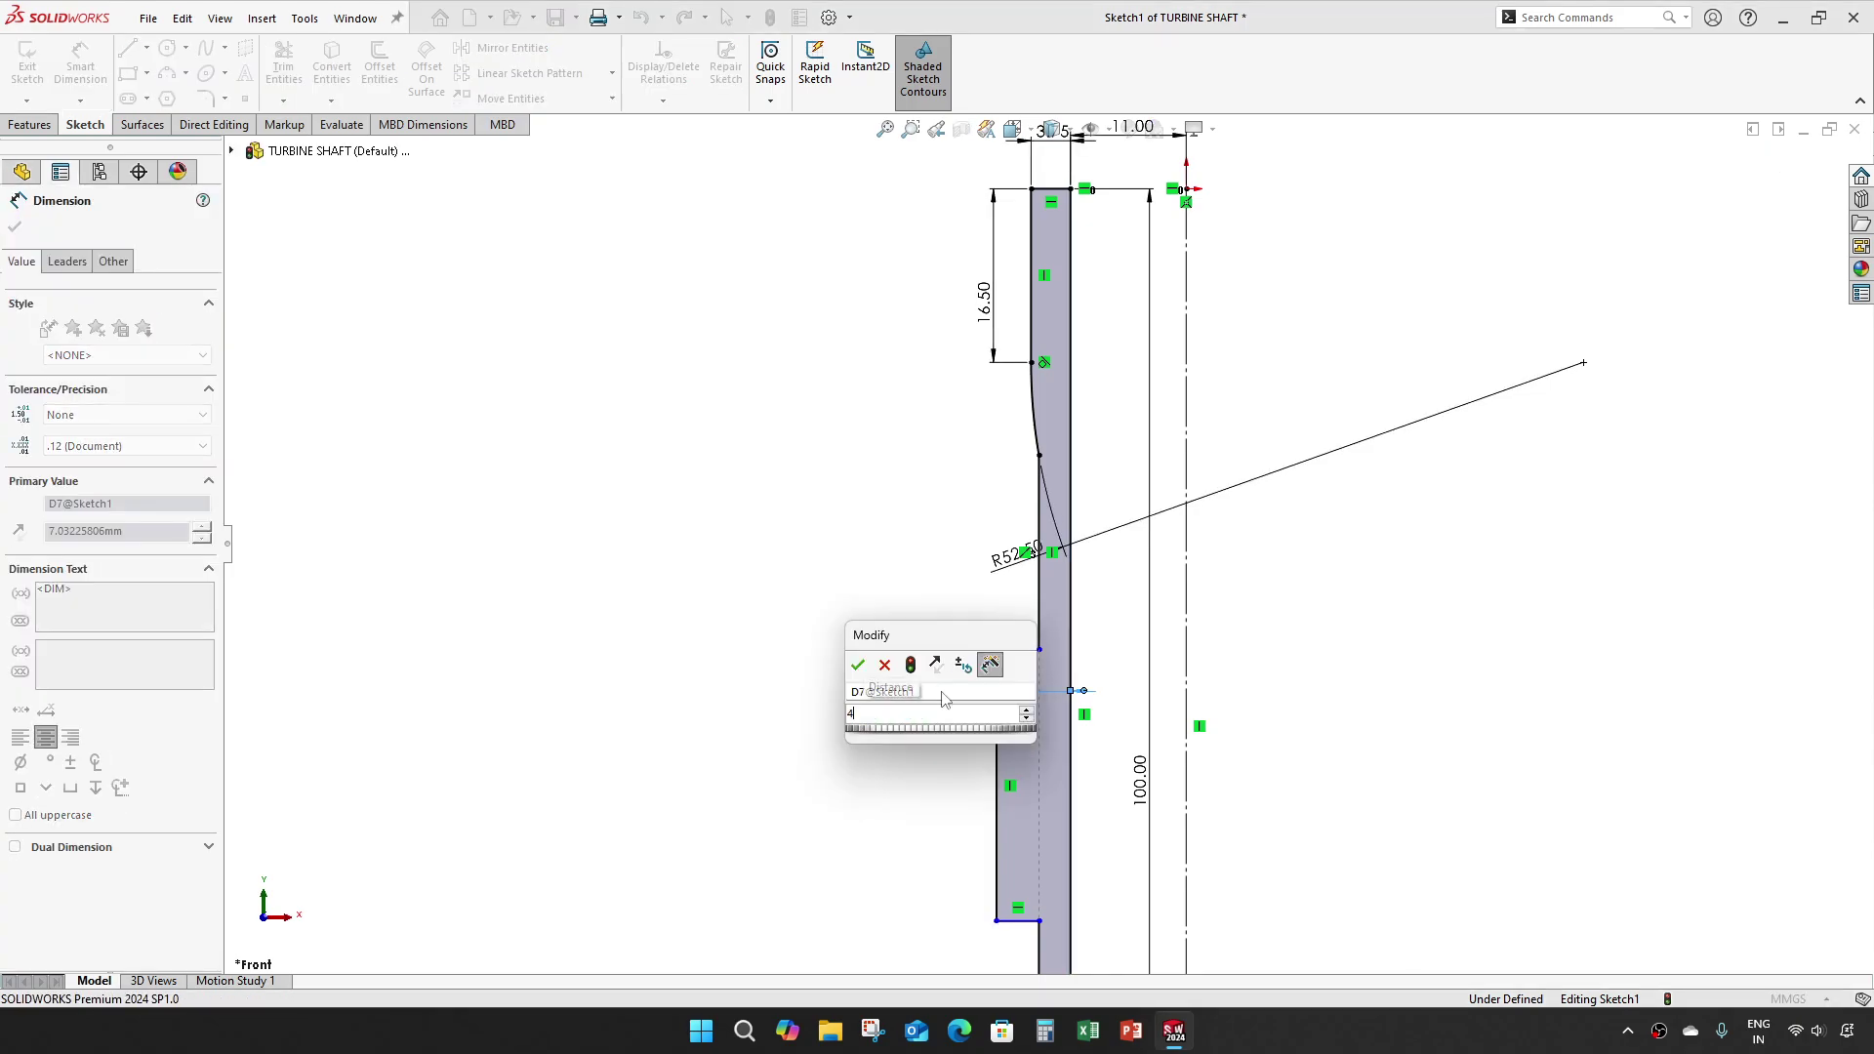
key(Return)
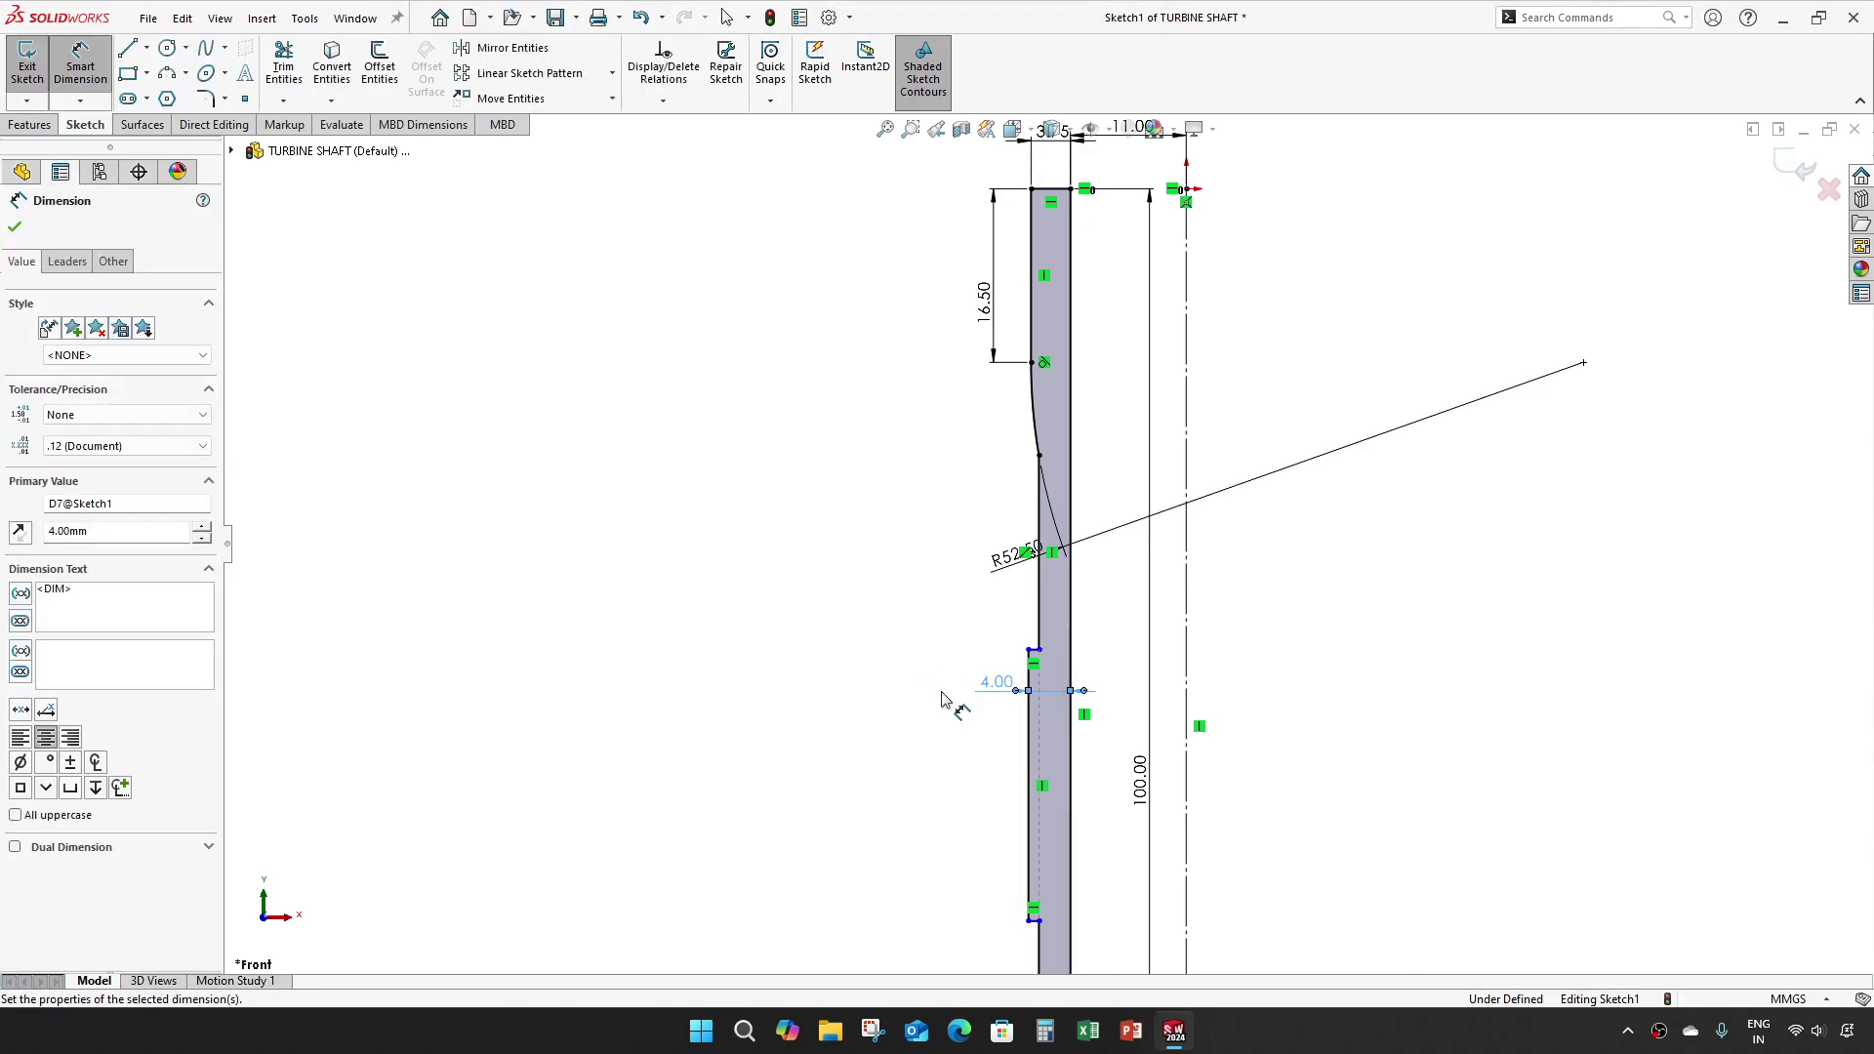
Step: Dimension the length of the raised collar's outer vertical edge as 18.5 mm
click(1028, 765)
click(941, 759)
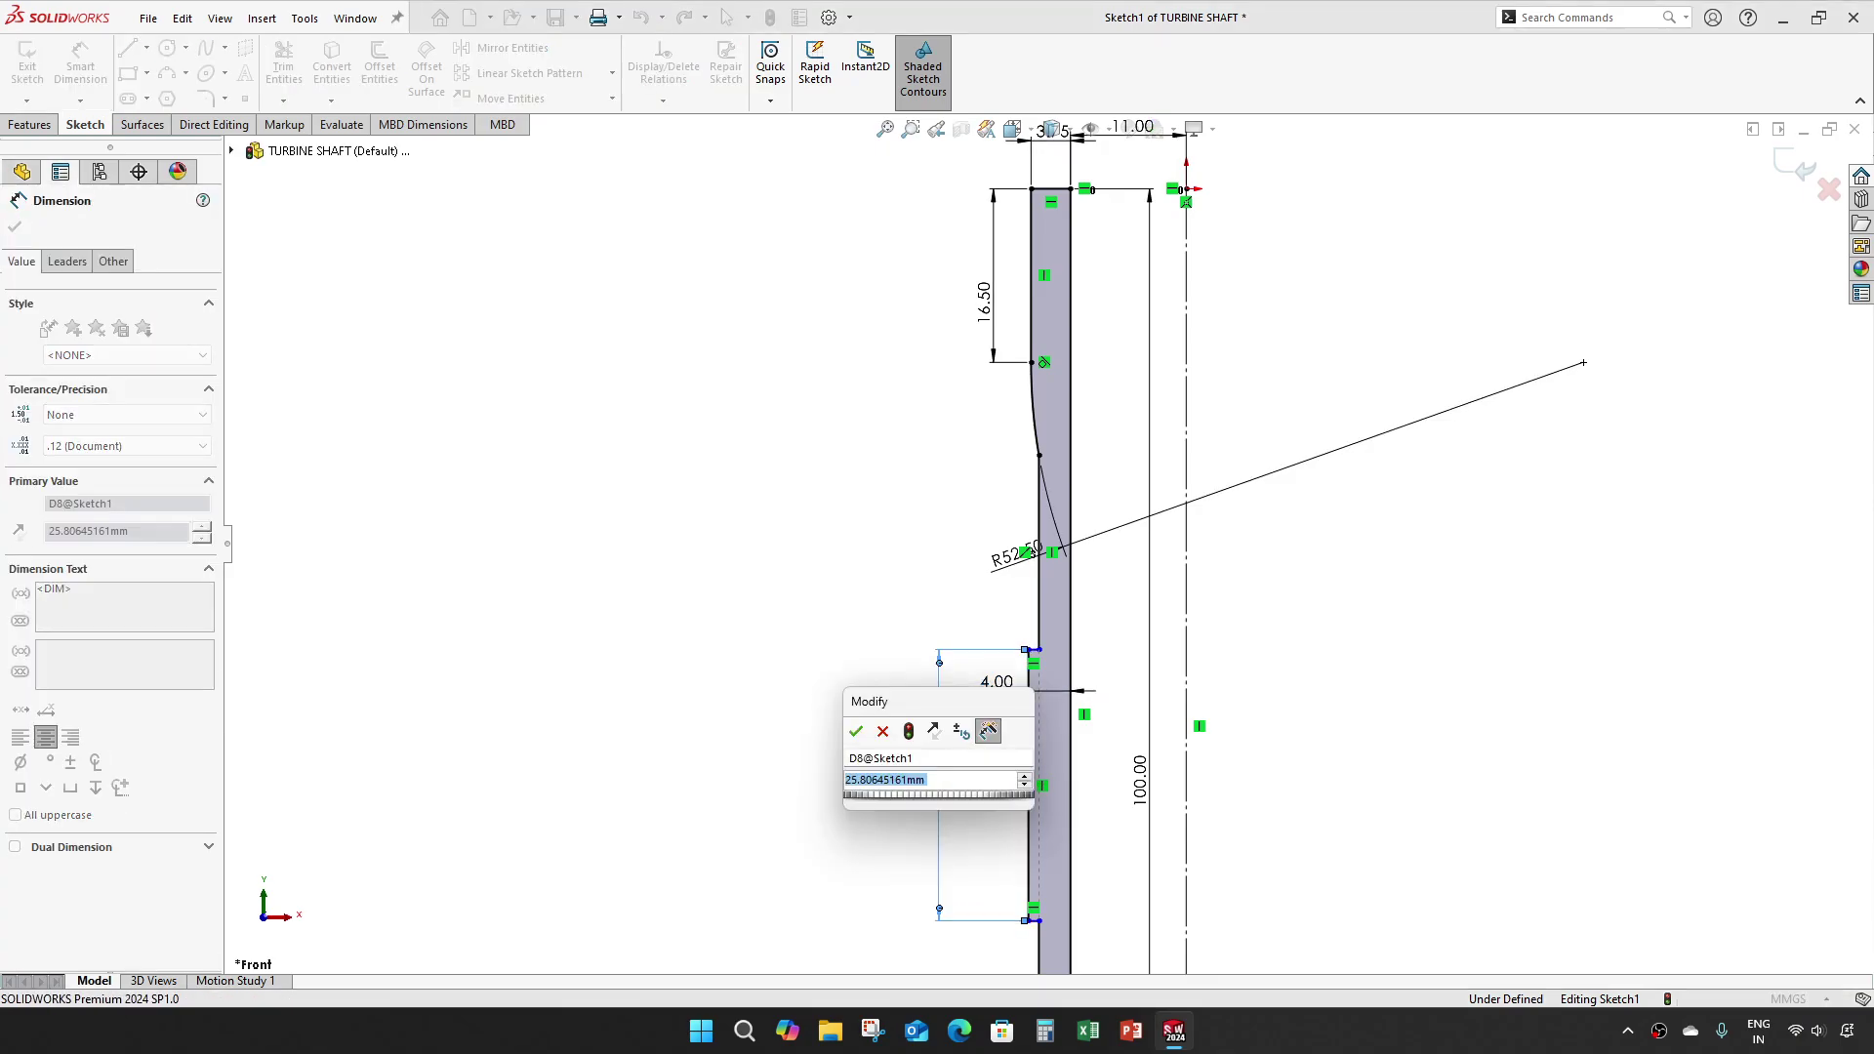
text(18.5)
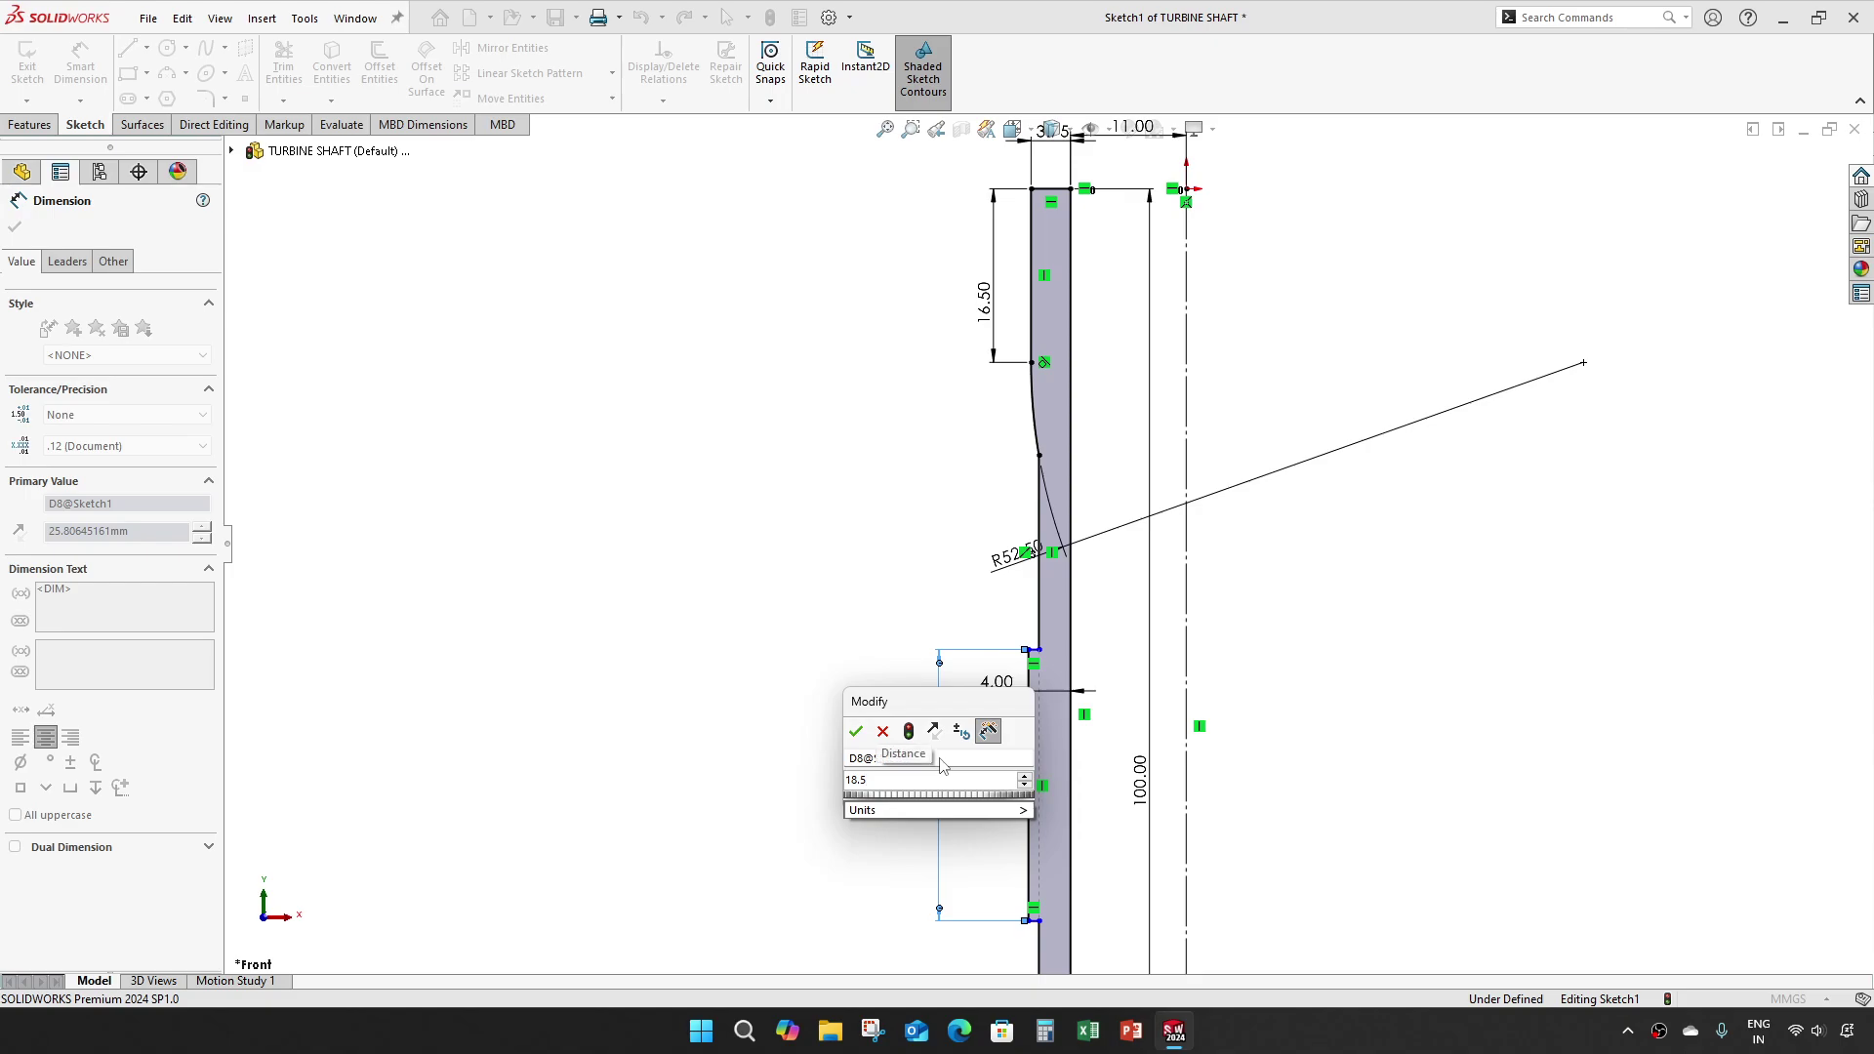
key(Return)
Step: Dimension the distance from the profile's top edge to the raised collar's upper edge as 58 mm
scroll(1059, 767, down, 3)
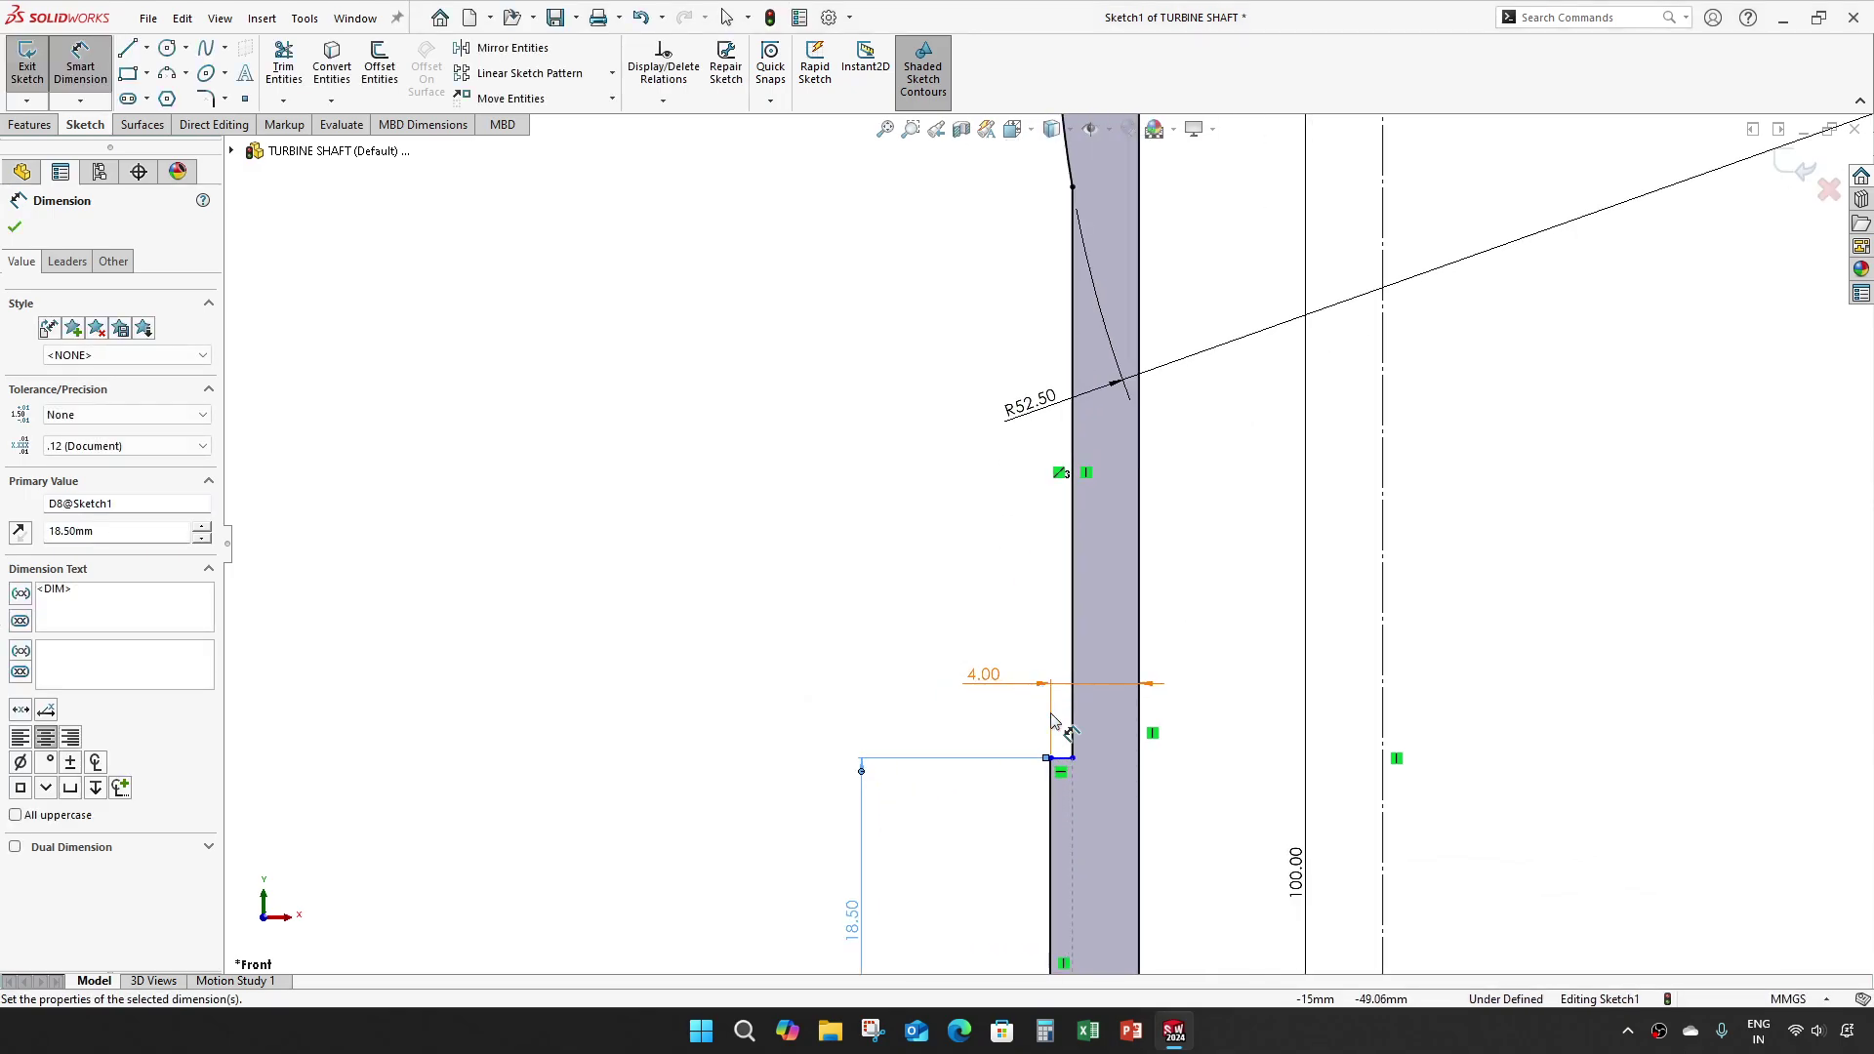
click(1068, 767)
scroll(962, 605, up, 5)
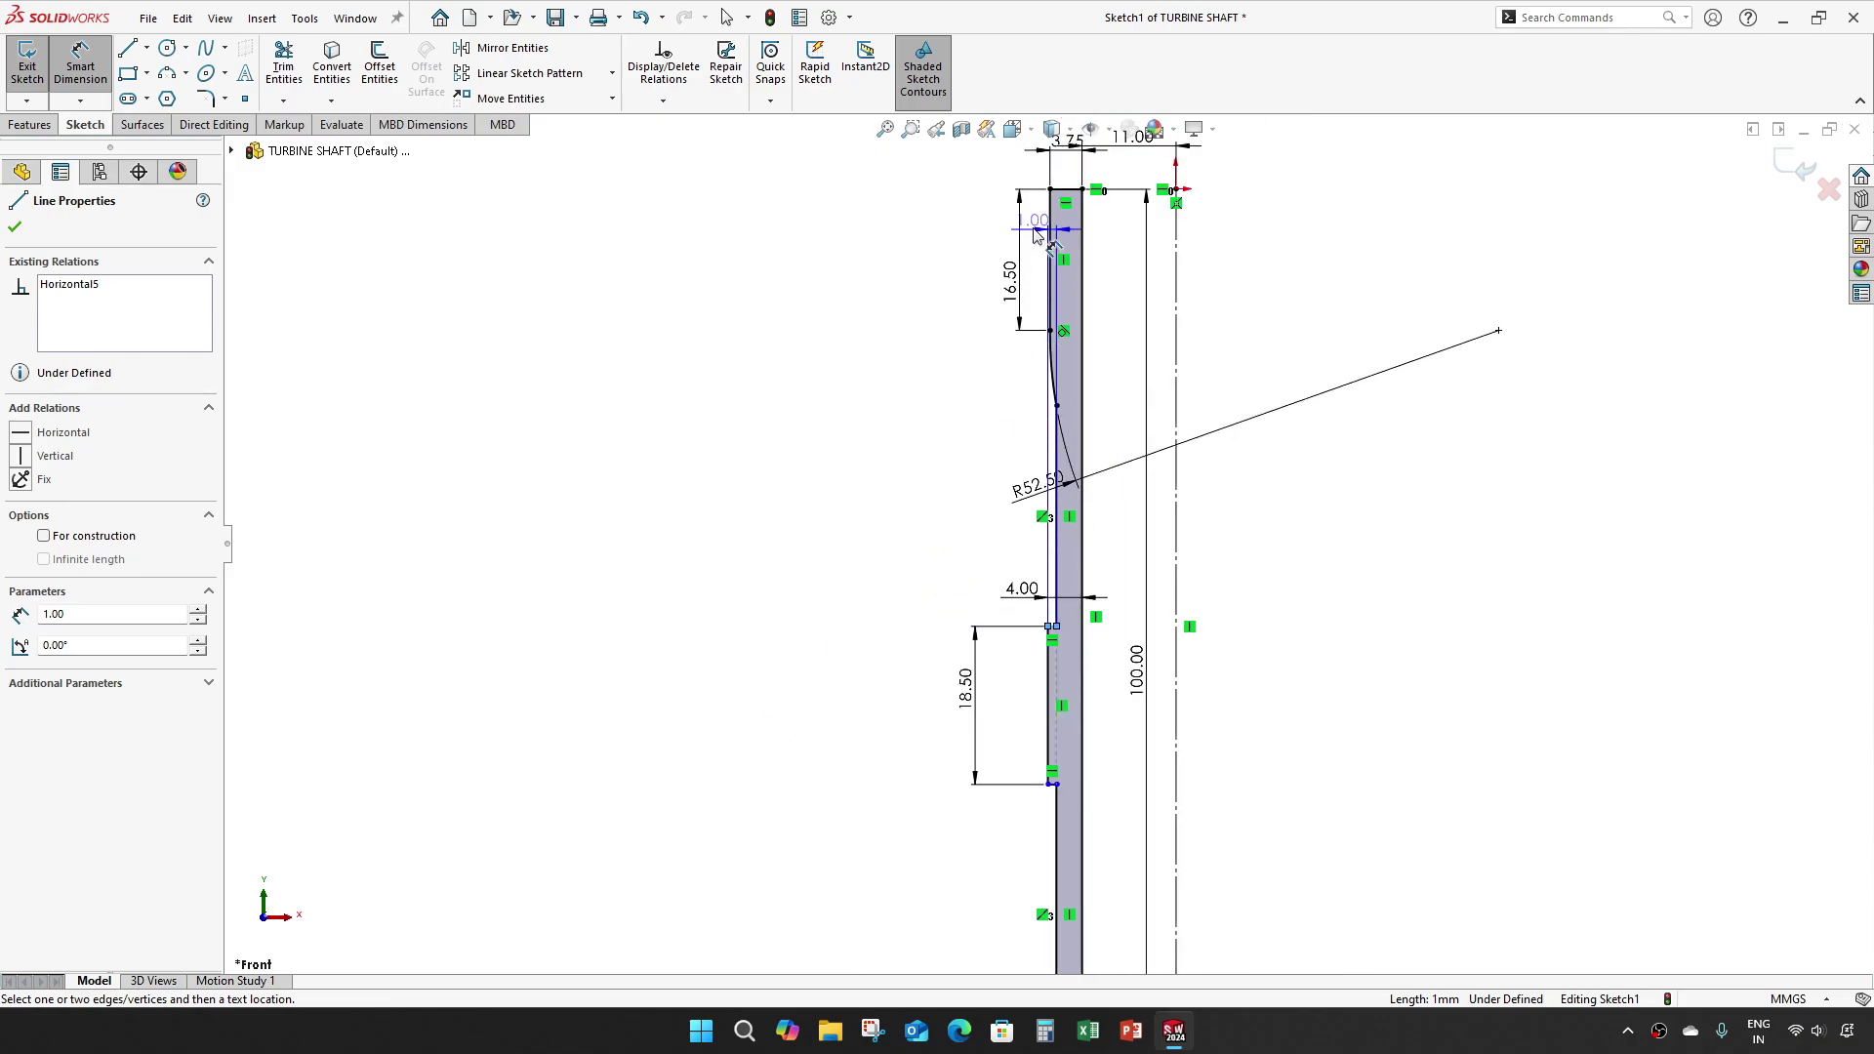
scroll(1061, 190, down, 3)
click(1080, 262)
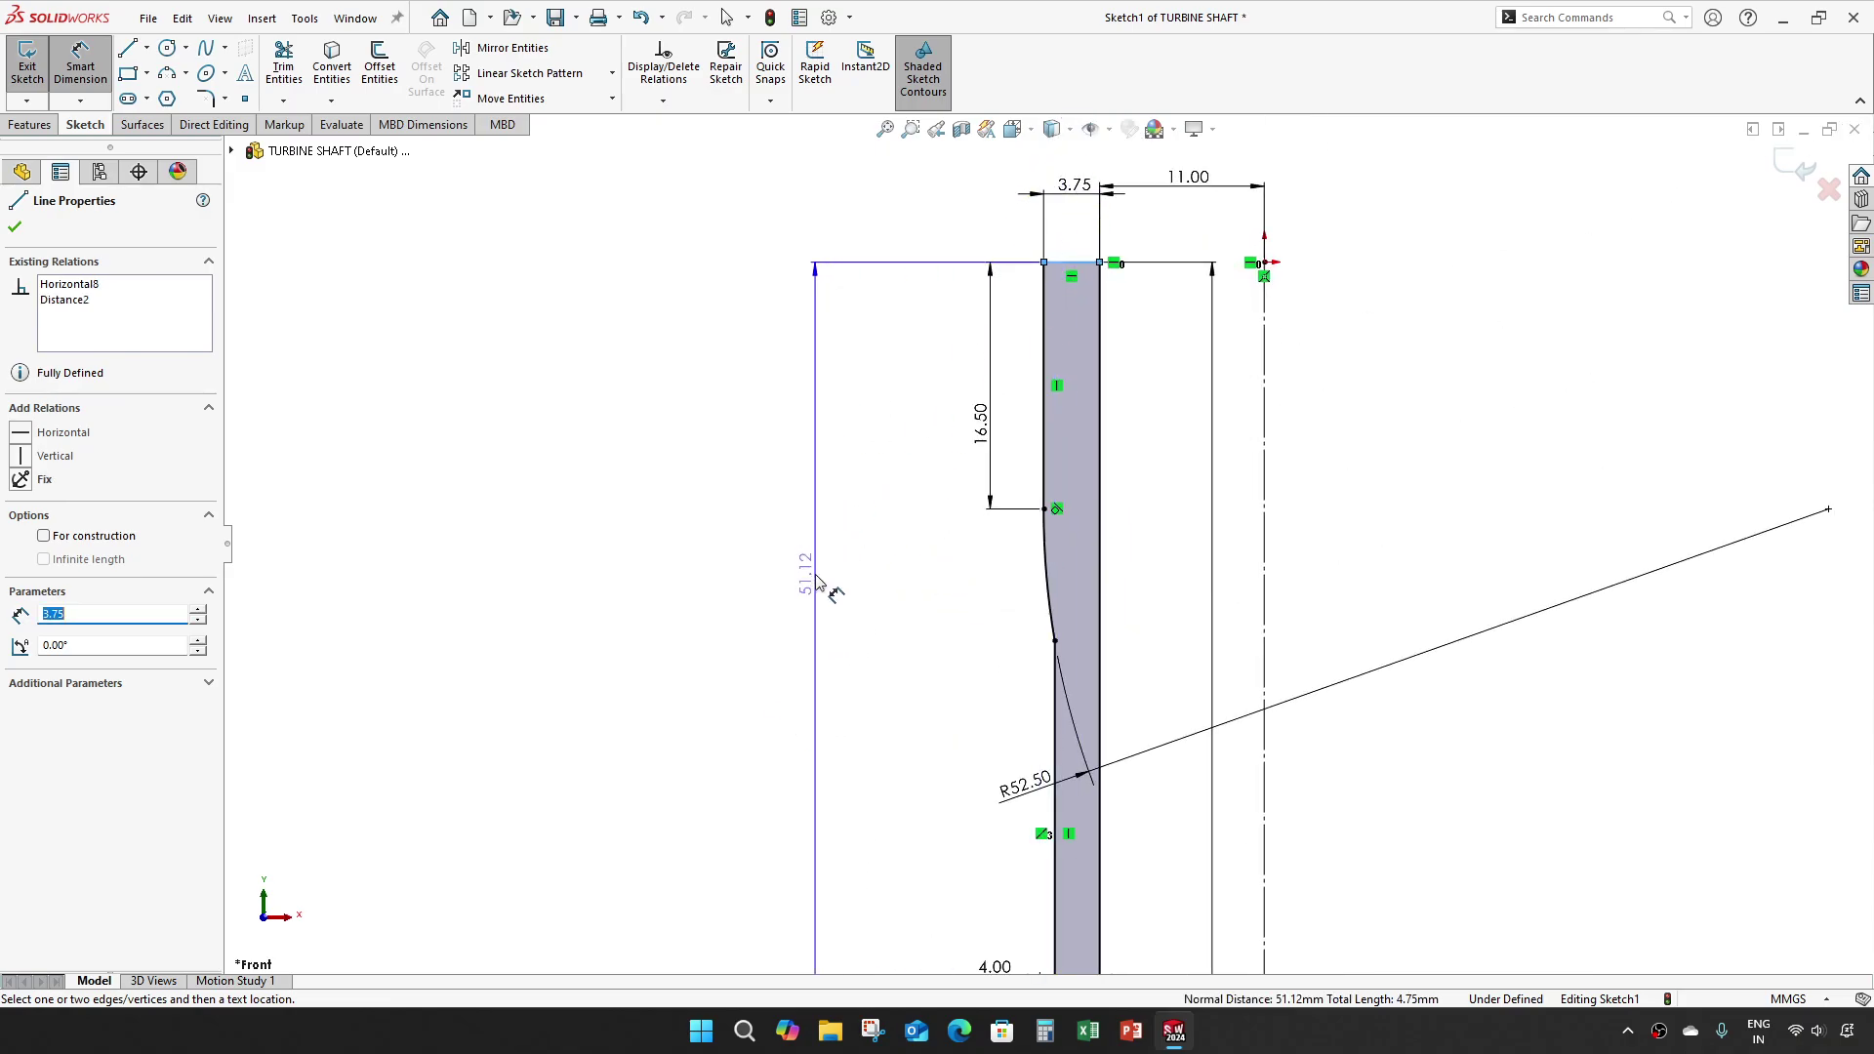
click(820, 584)
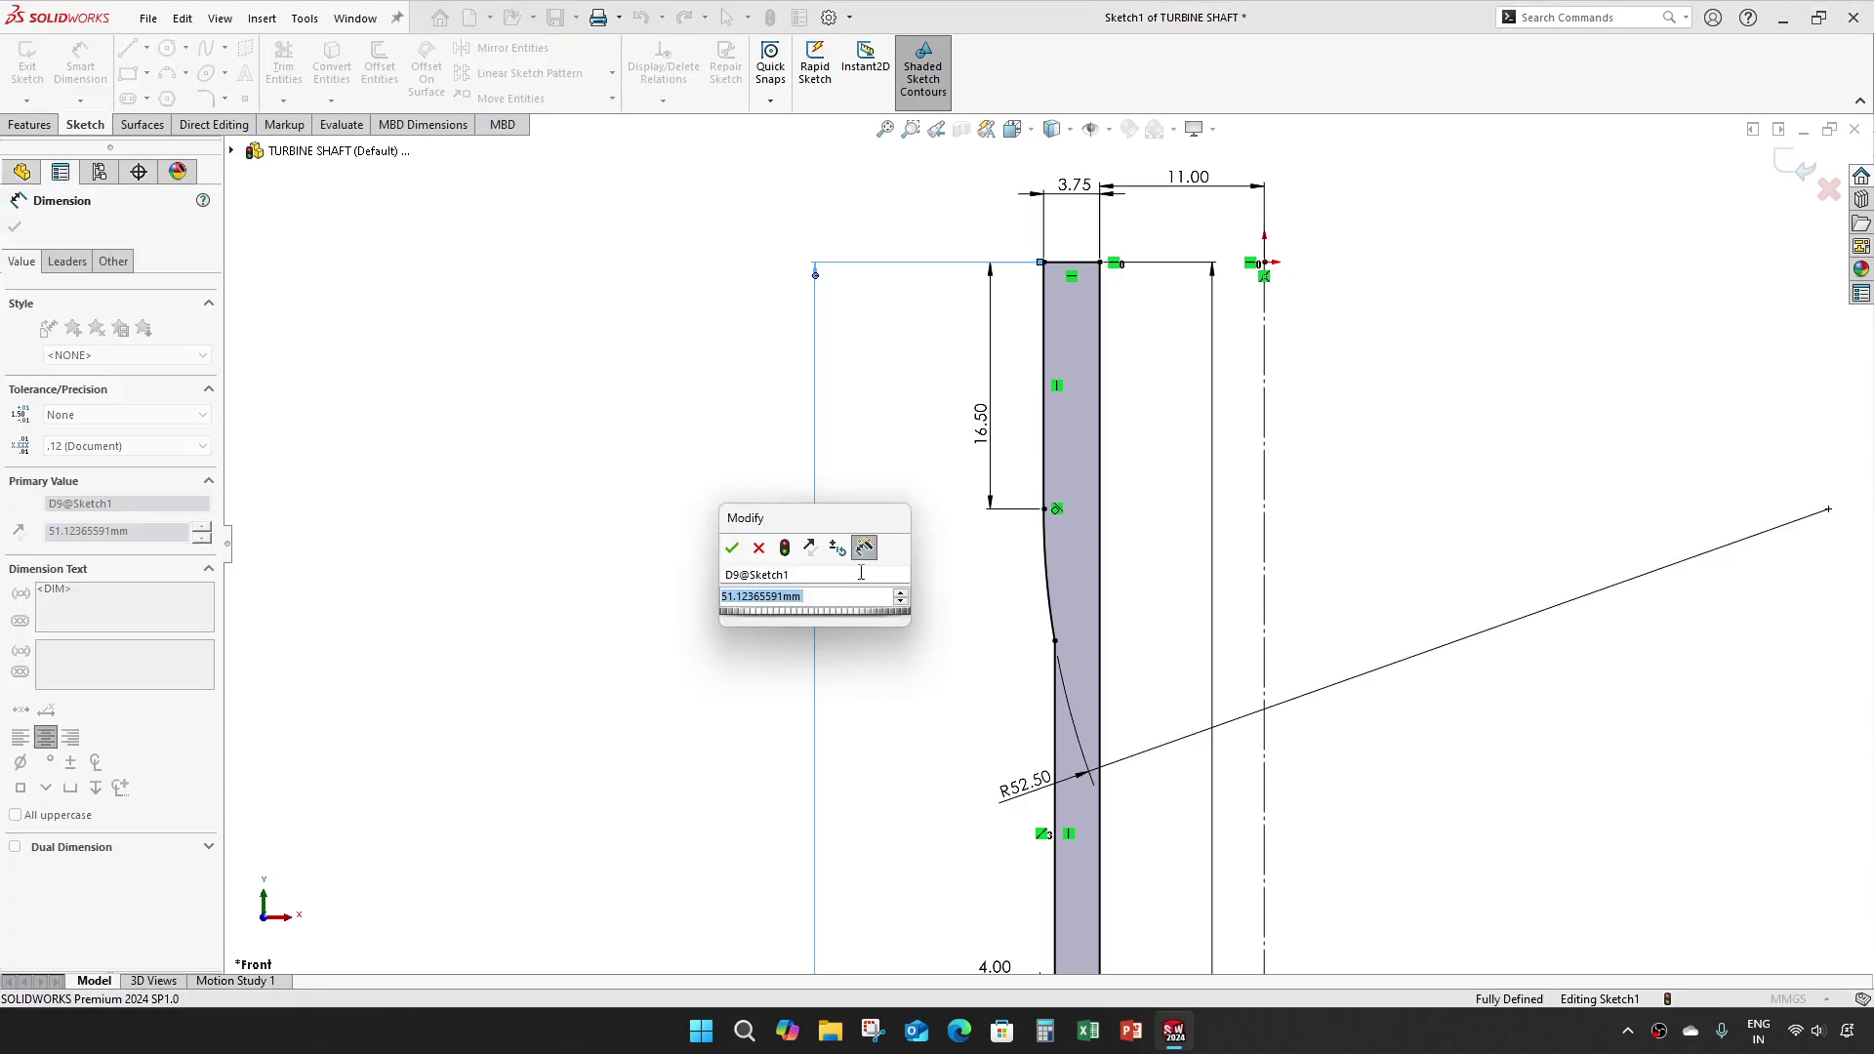
text(58)
key(Return)
key(Escape)
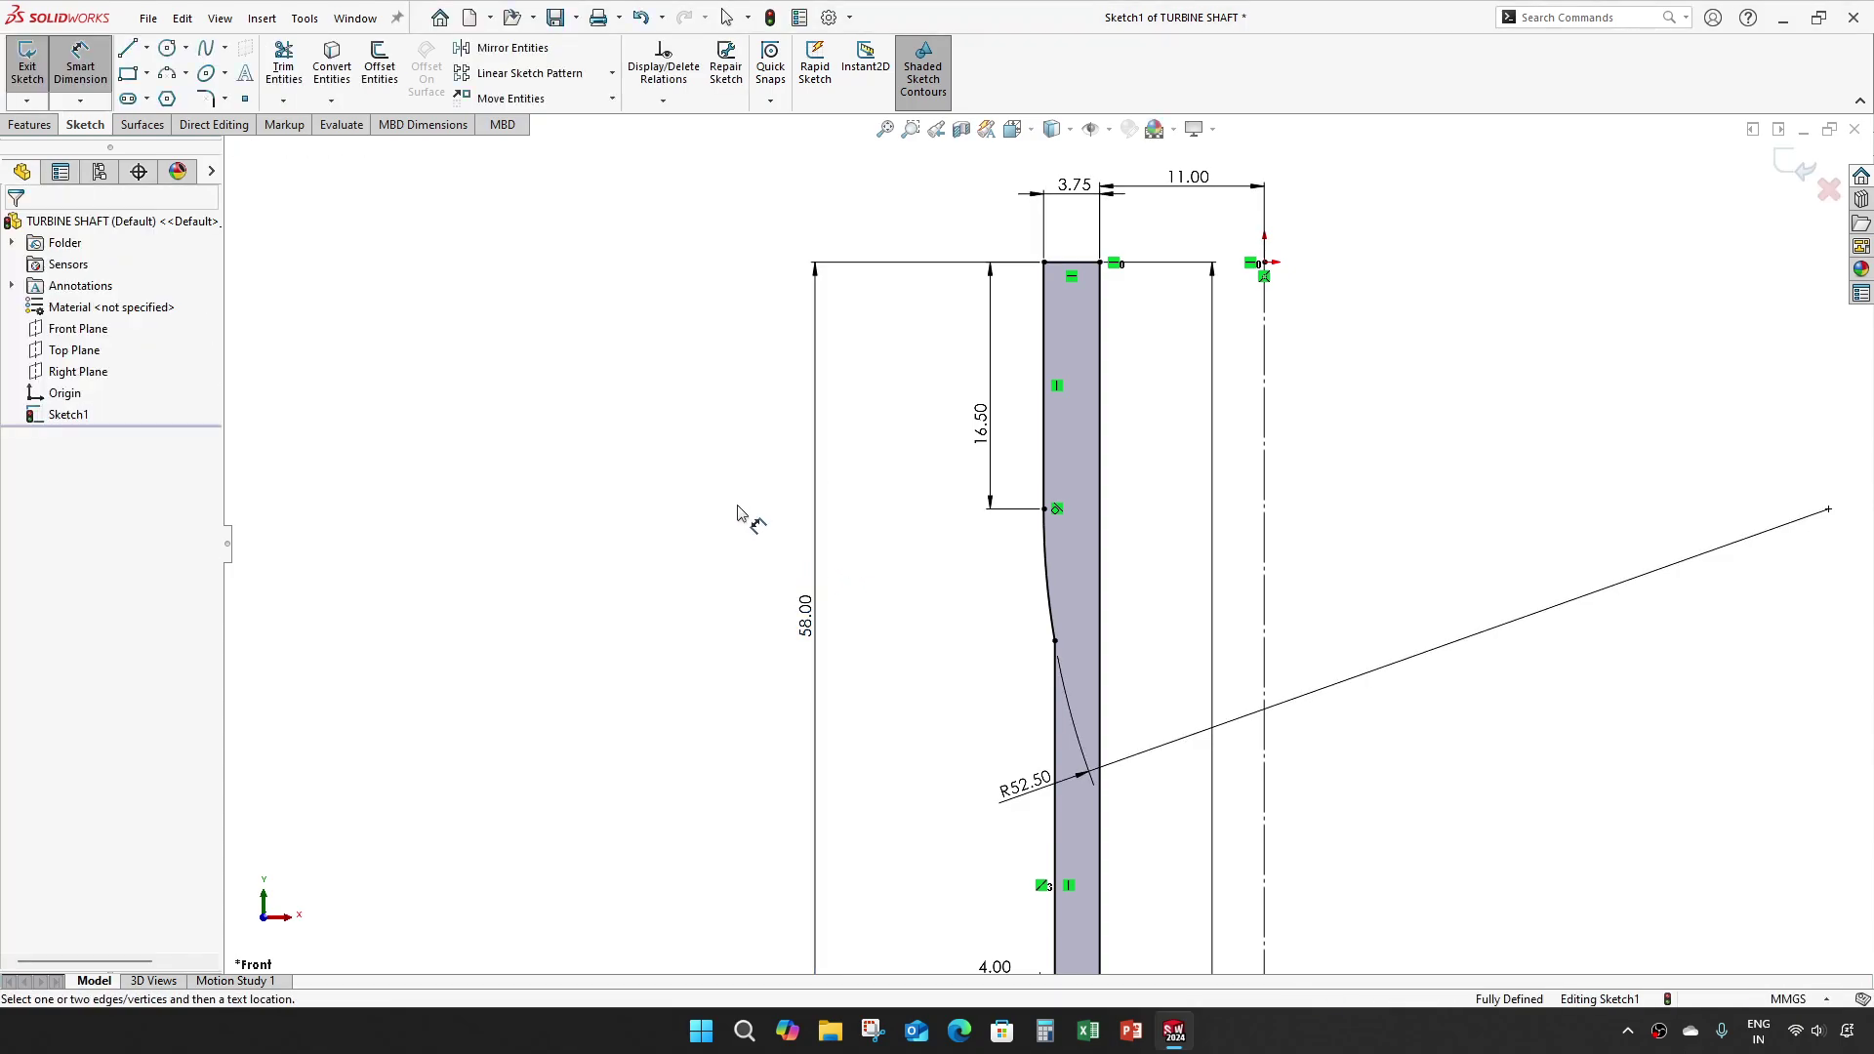
Step: Finish the sketch and revolve the profile 360 degrees about the centerline into a solid boss
scroll(700, 445, up, 3)
scroll(700, 446, up, 3)
scroll(1100, 809, down, 3)
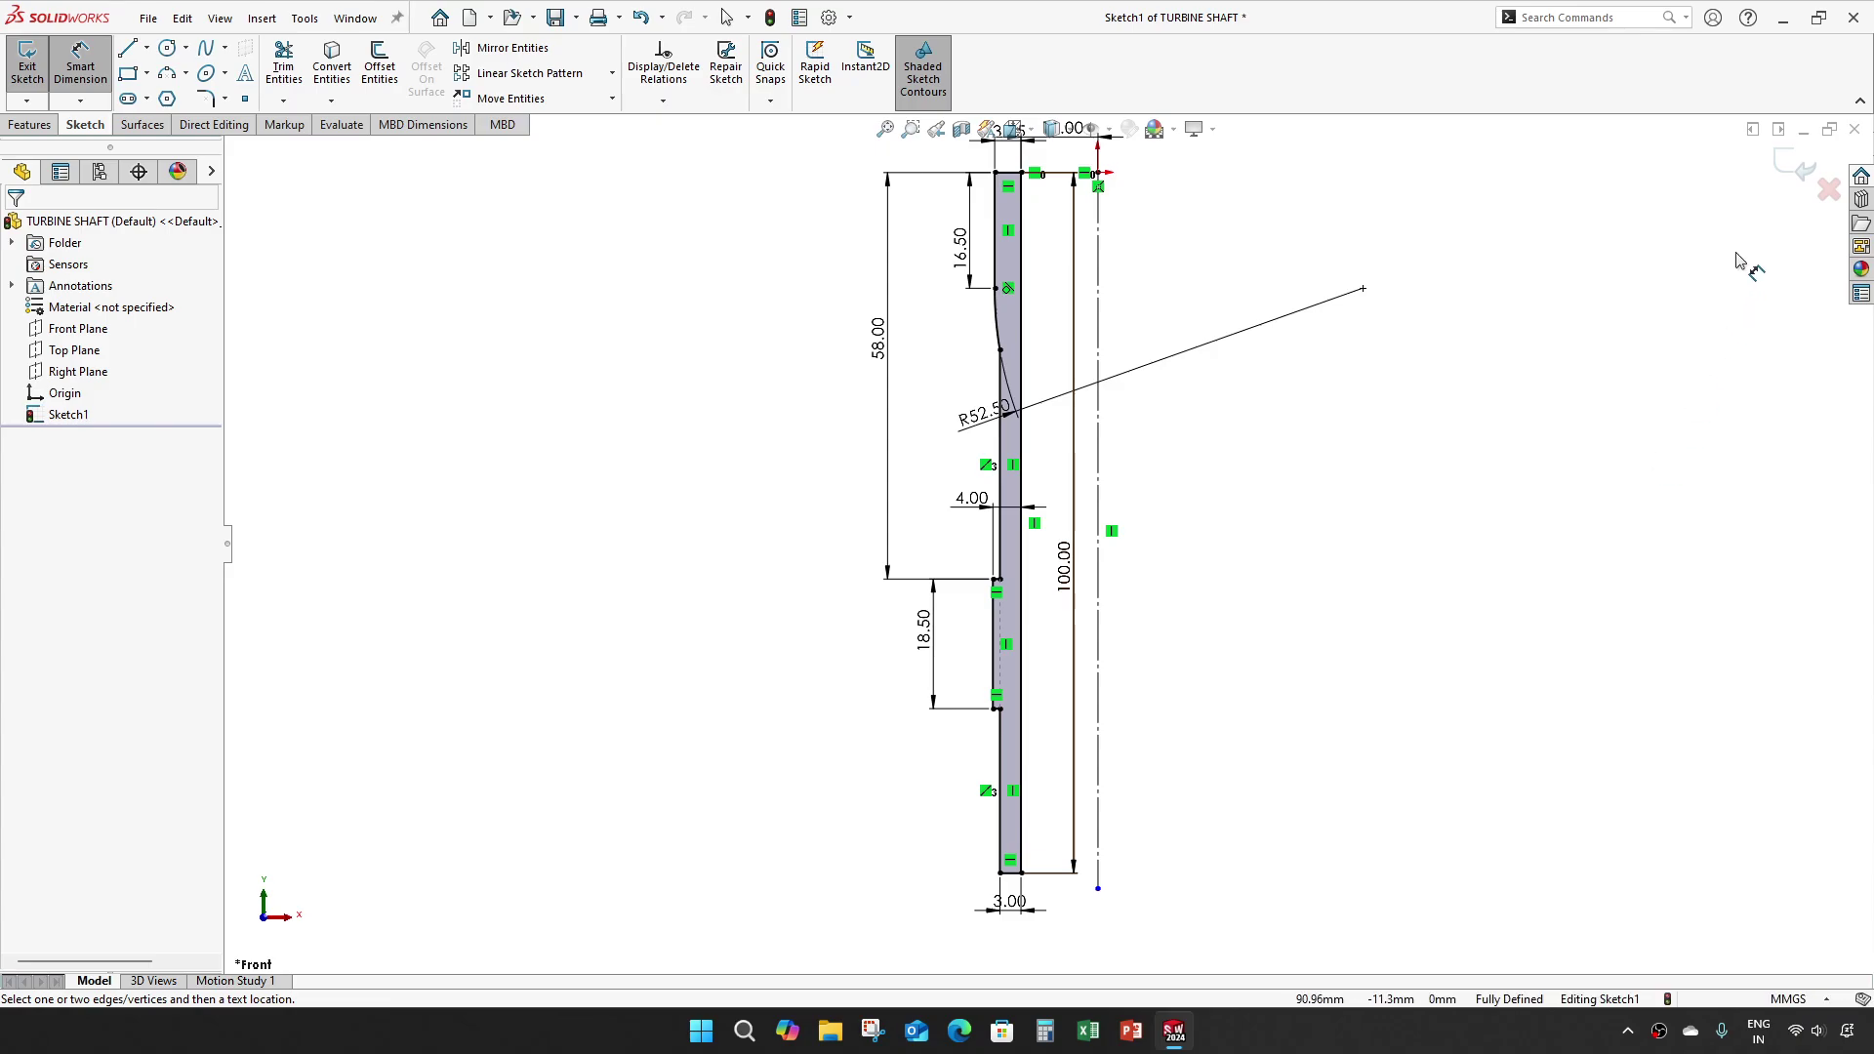
click(1796, 166)
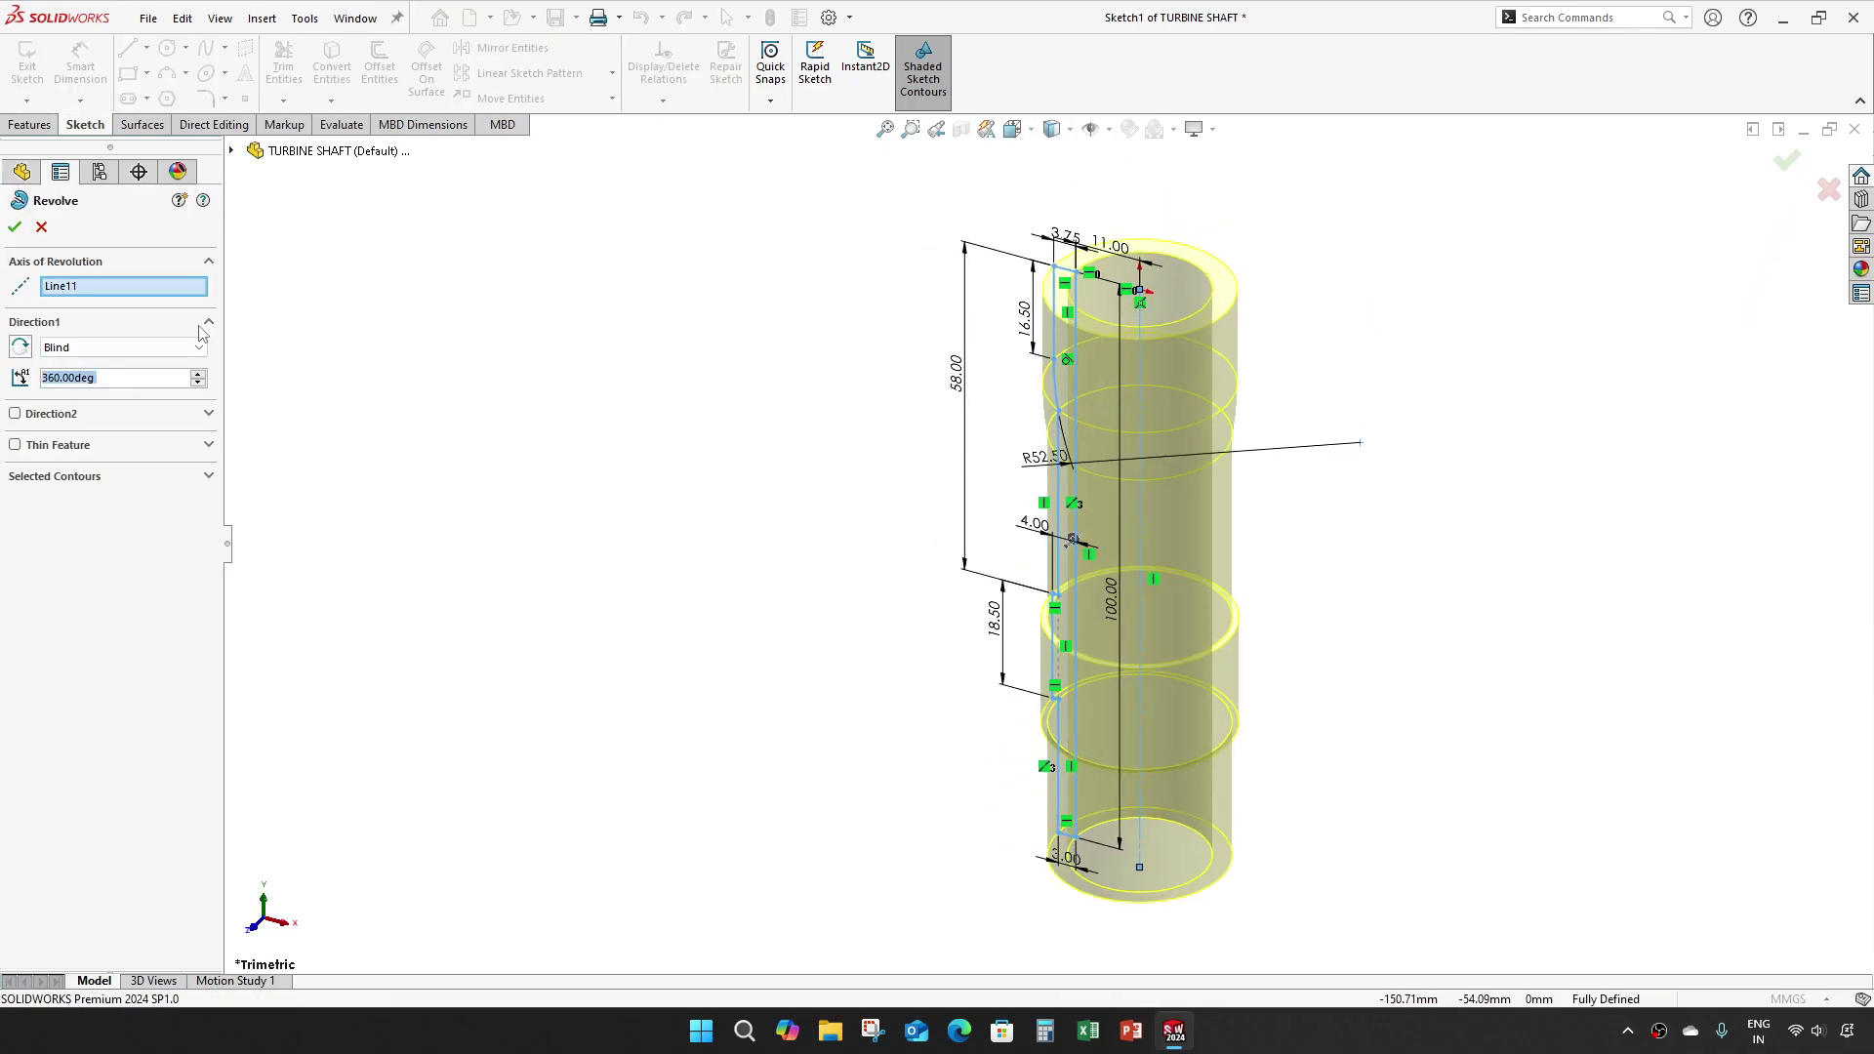
click(15, 227)
Step: Start a symmetric constant-size Fillet with a 3 mm radius on the revolved shaft
scroll(759, 549, up, 1)
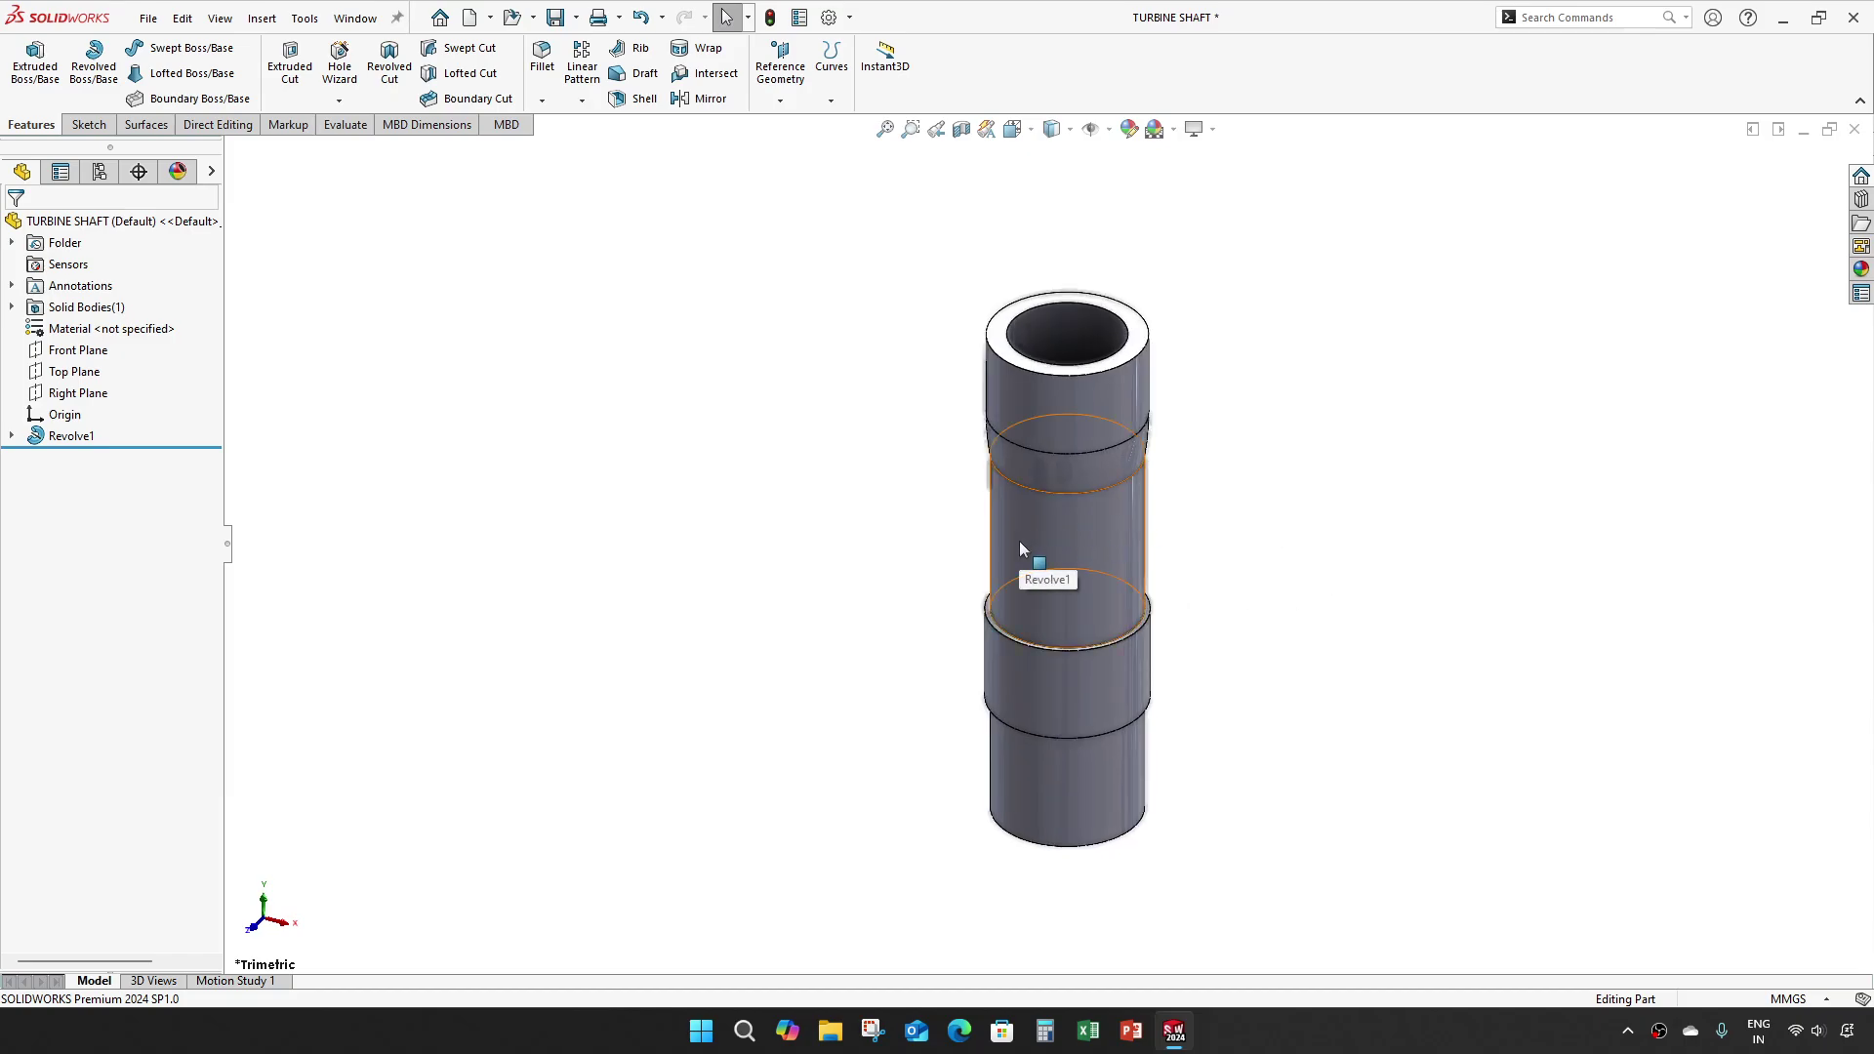
scroll(1093, 627, down, 2)
mouse_move(1112, 620)
middle_down()
mouse_move(1121, 590)
mouse_move(1117, 613)
middle_up()
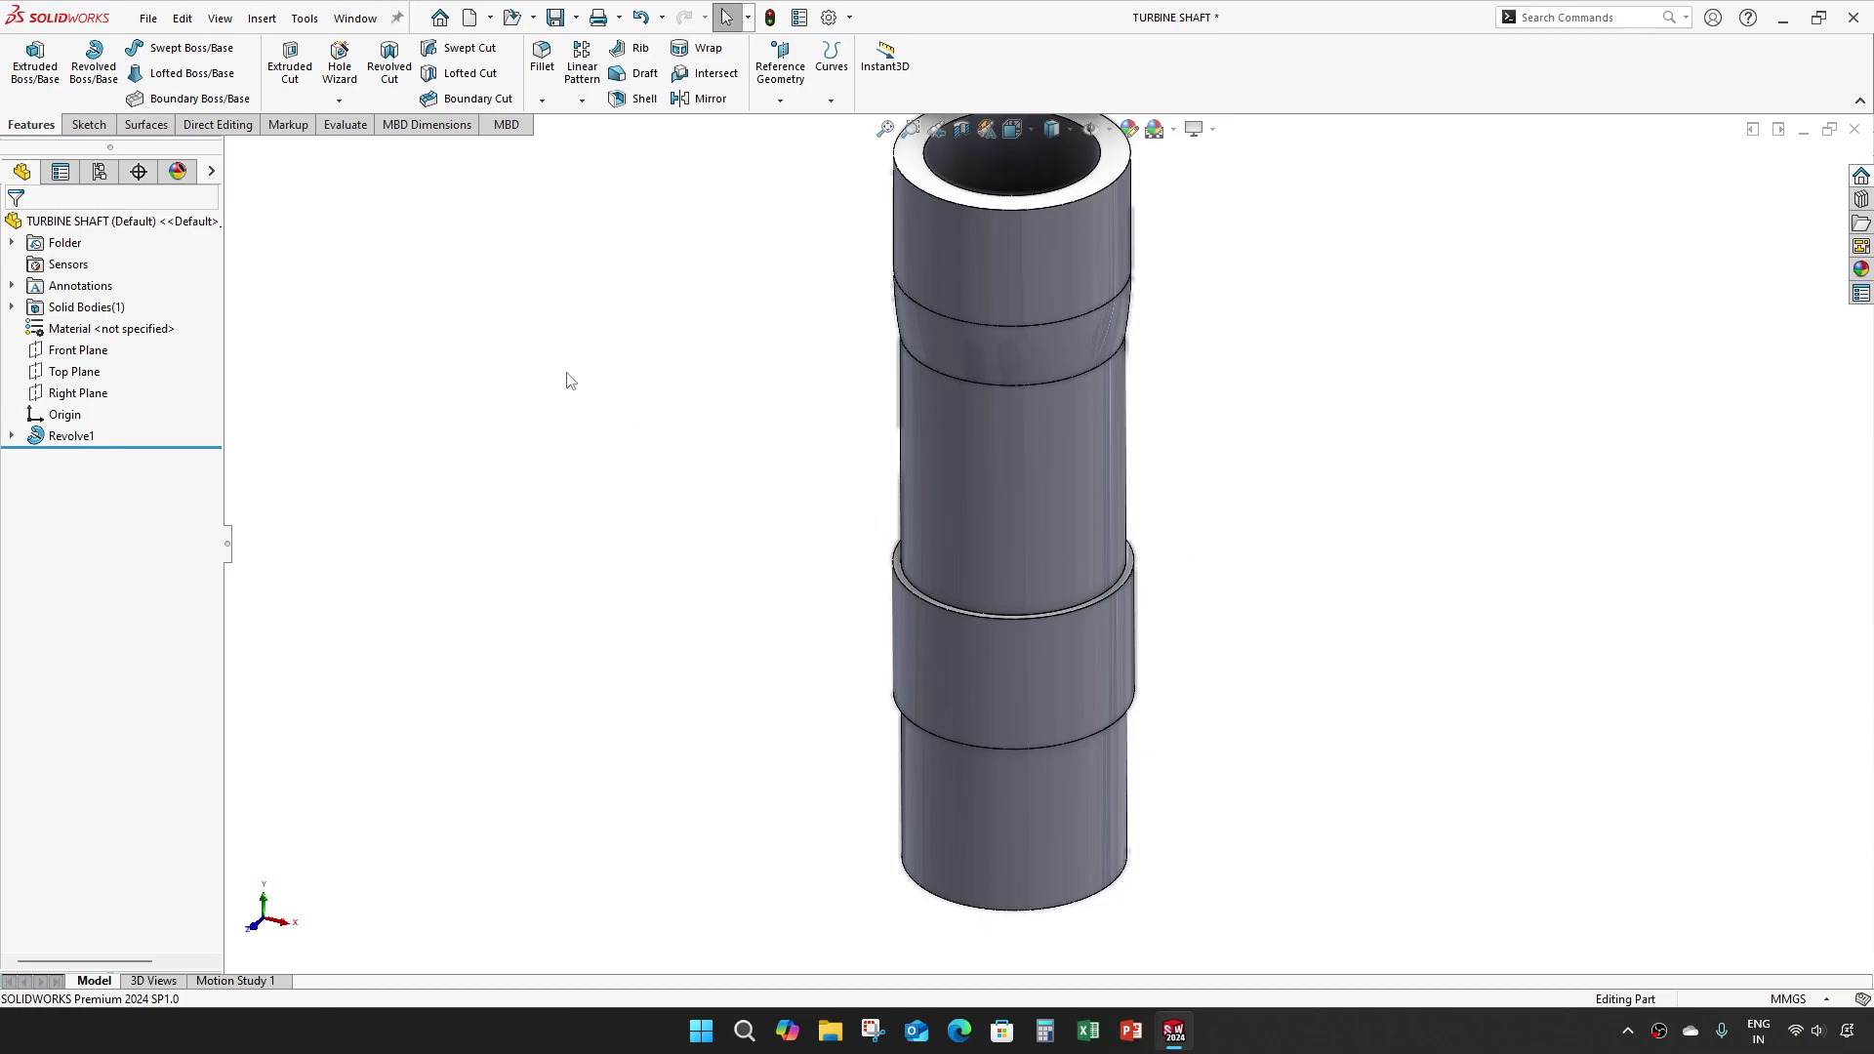
key(f)
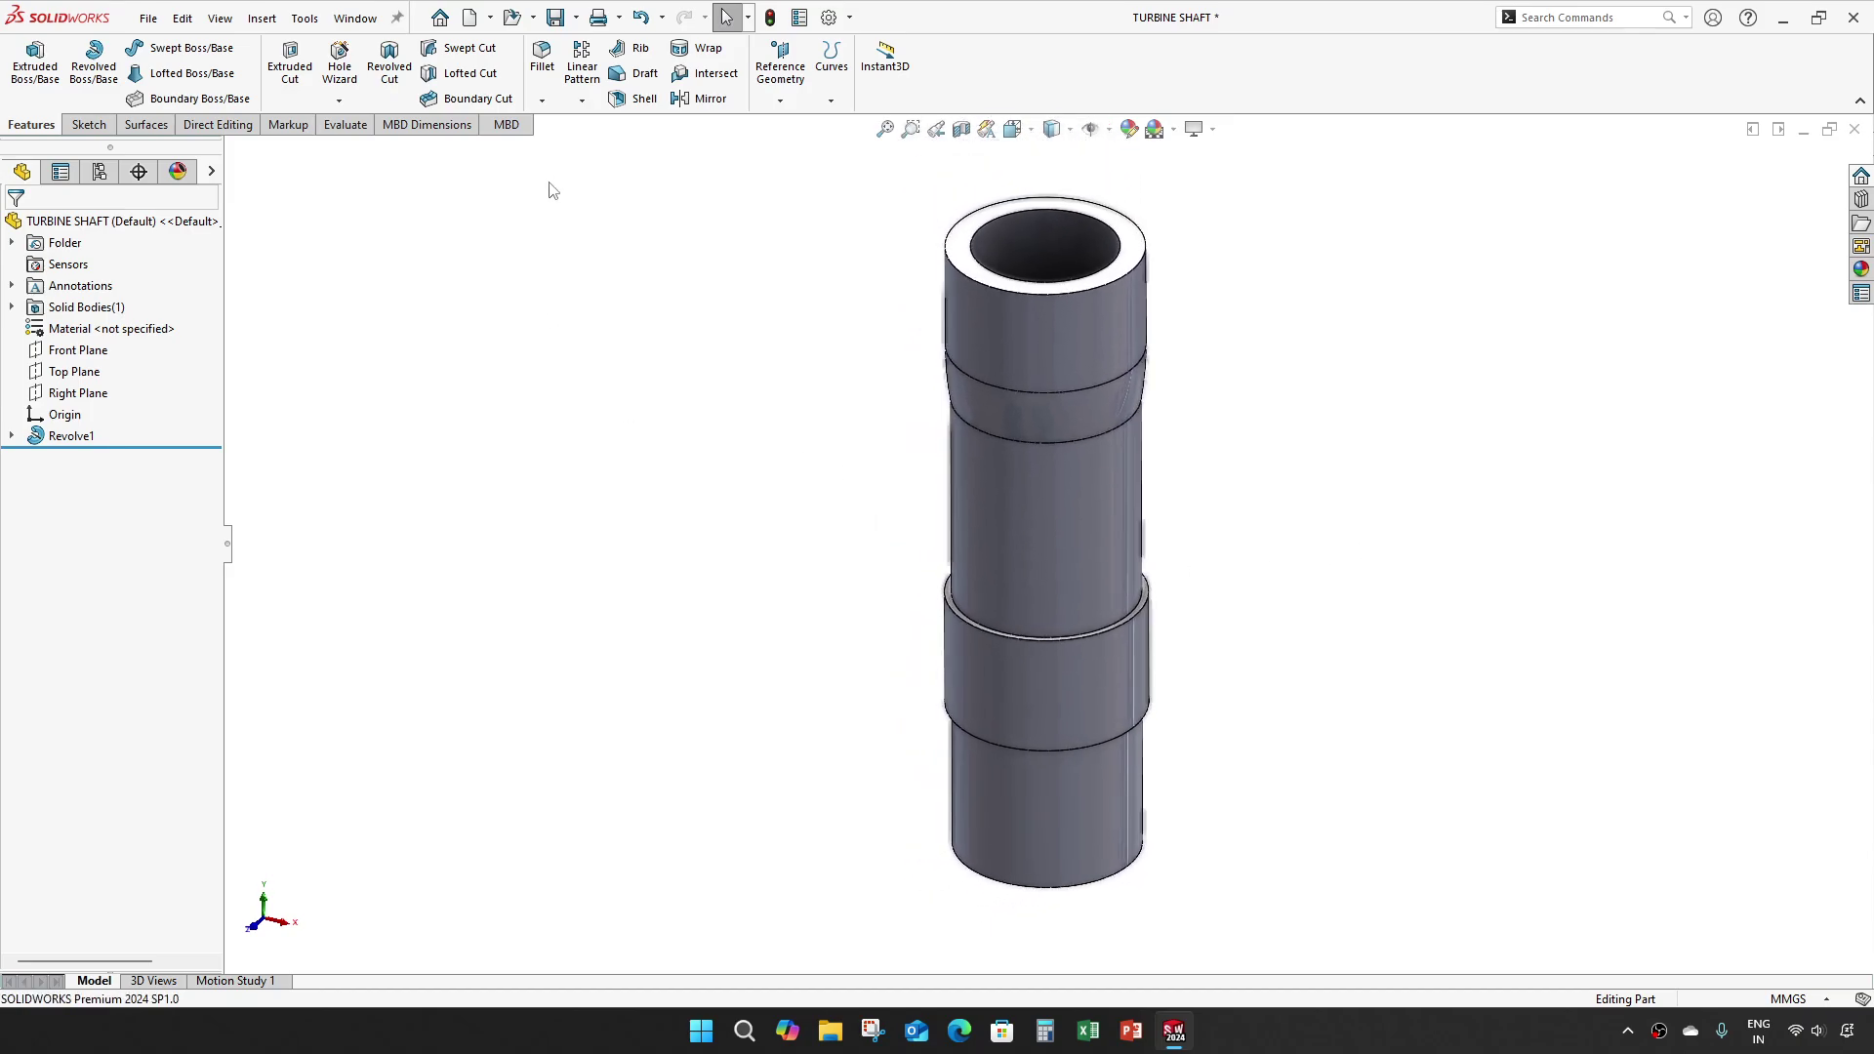
click(542, 68)
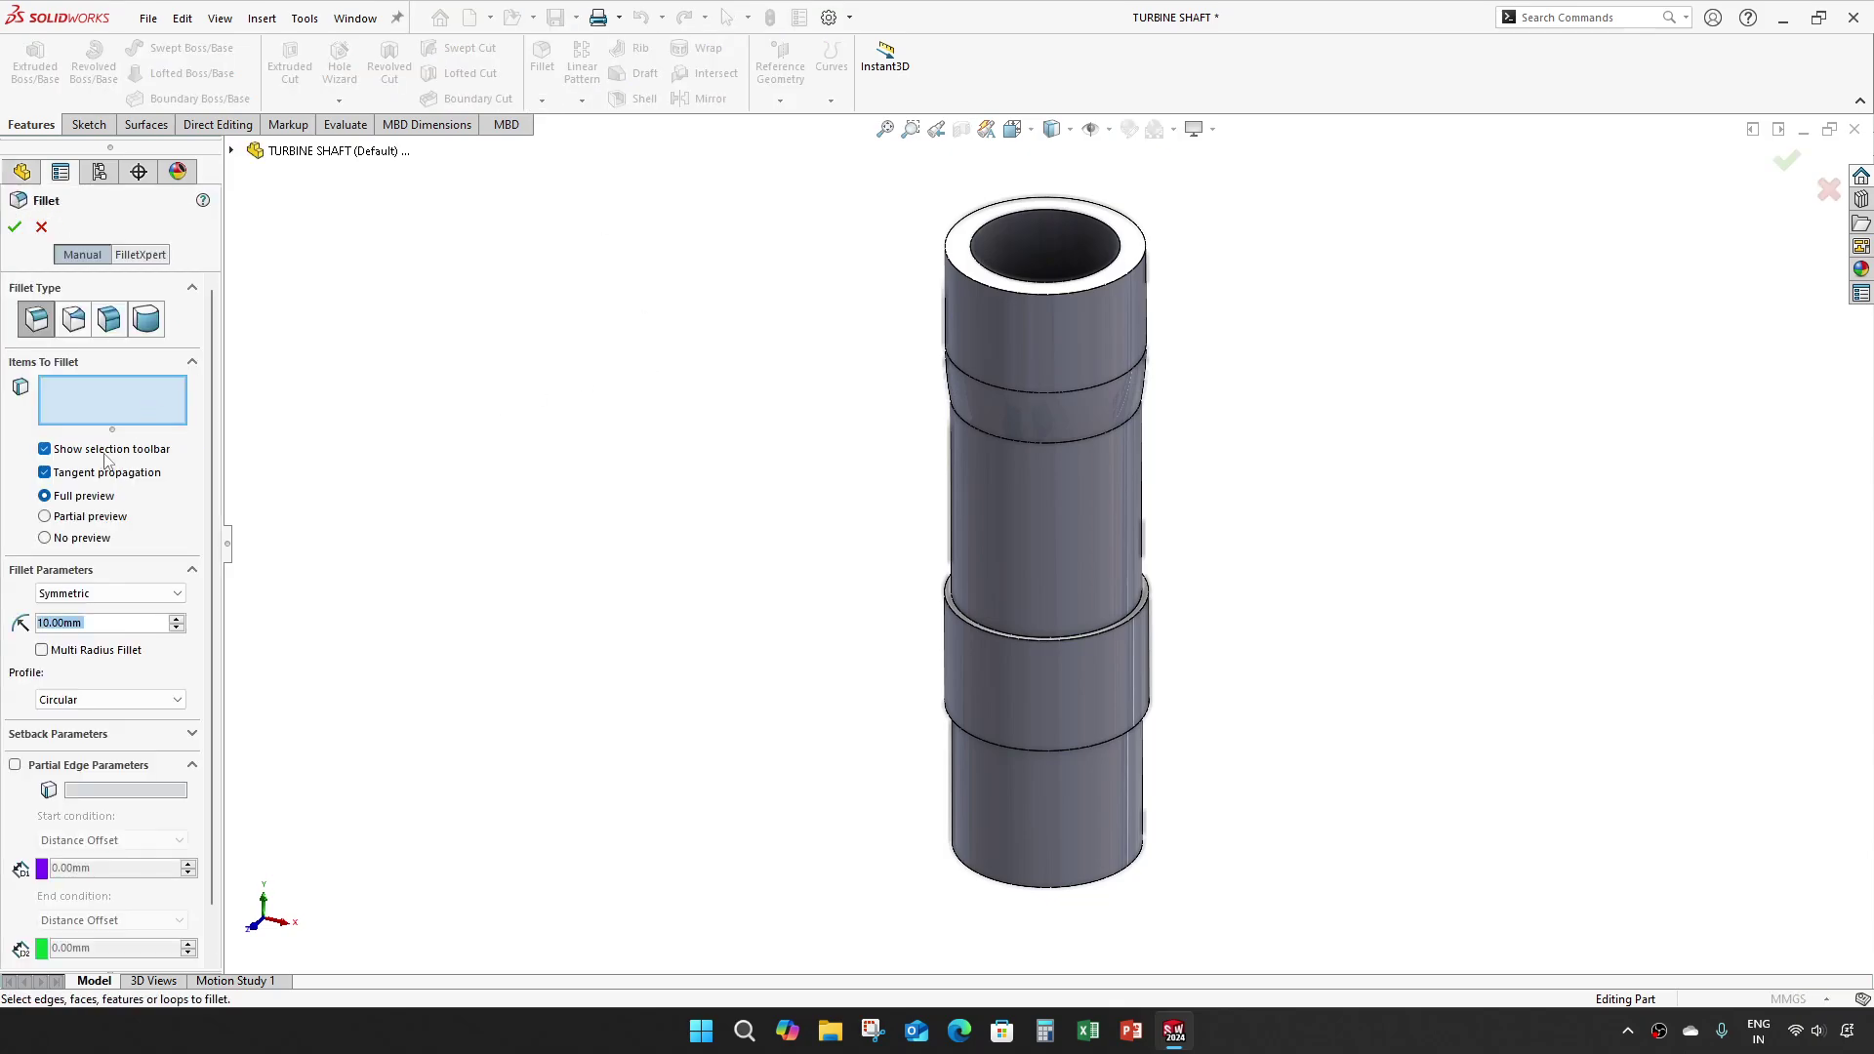
text(3)
key(Return)
click(117, 401)
scroll(1098, 717, down, 6)
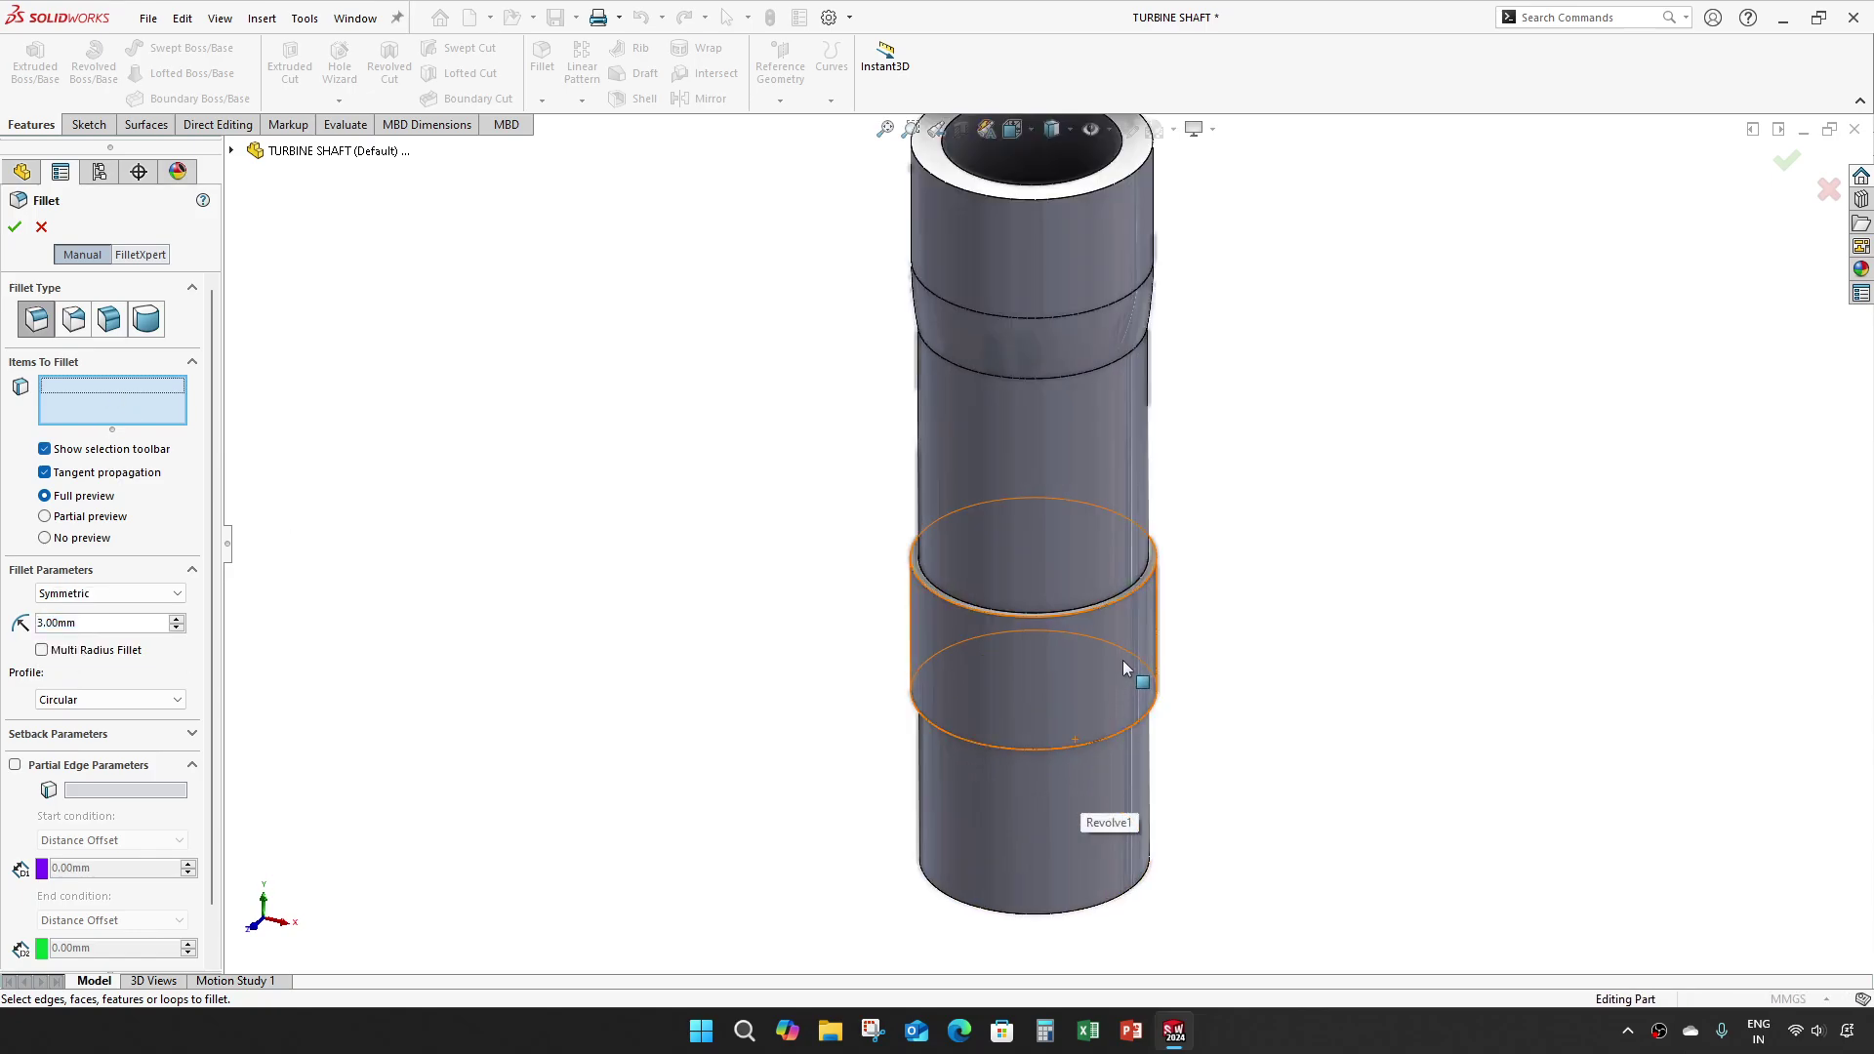
click(1151, 394)
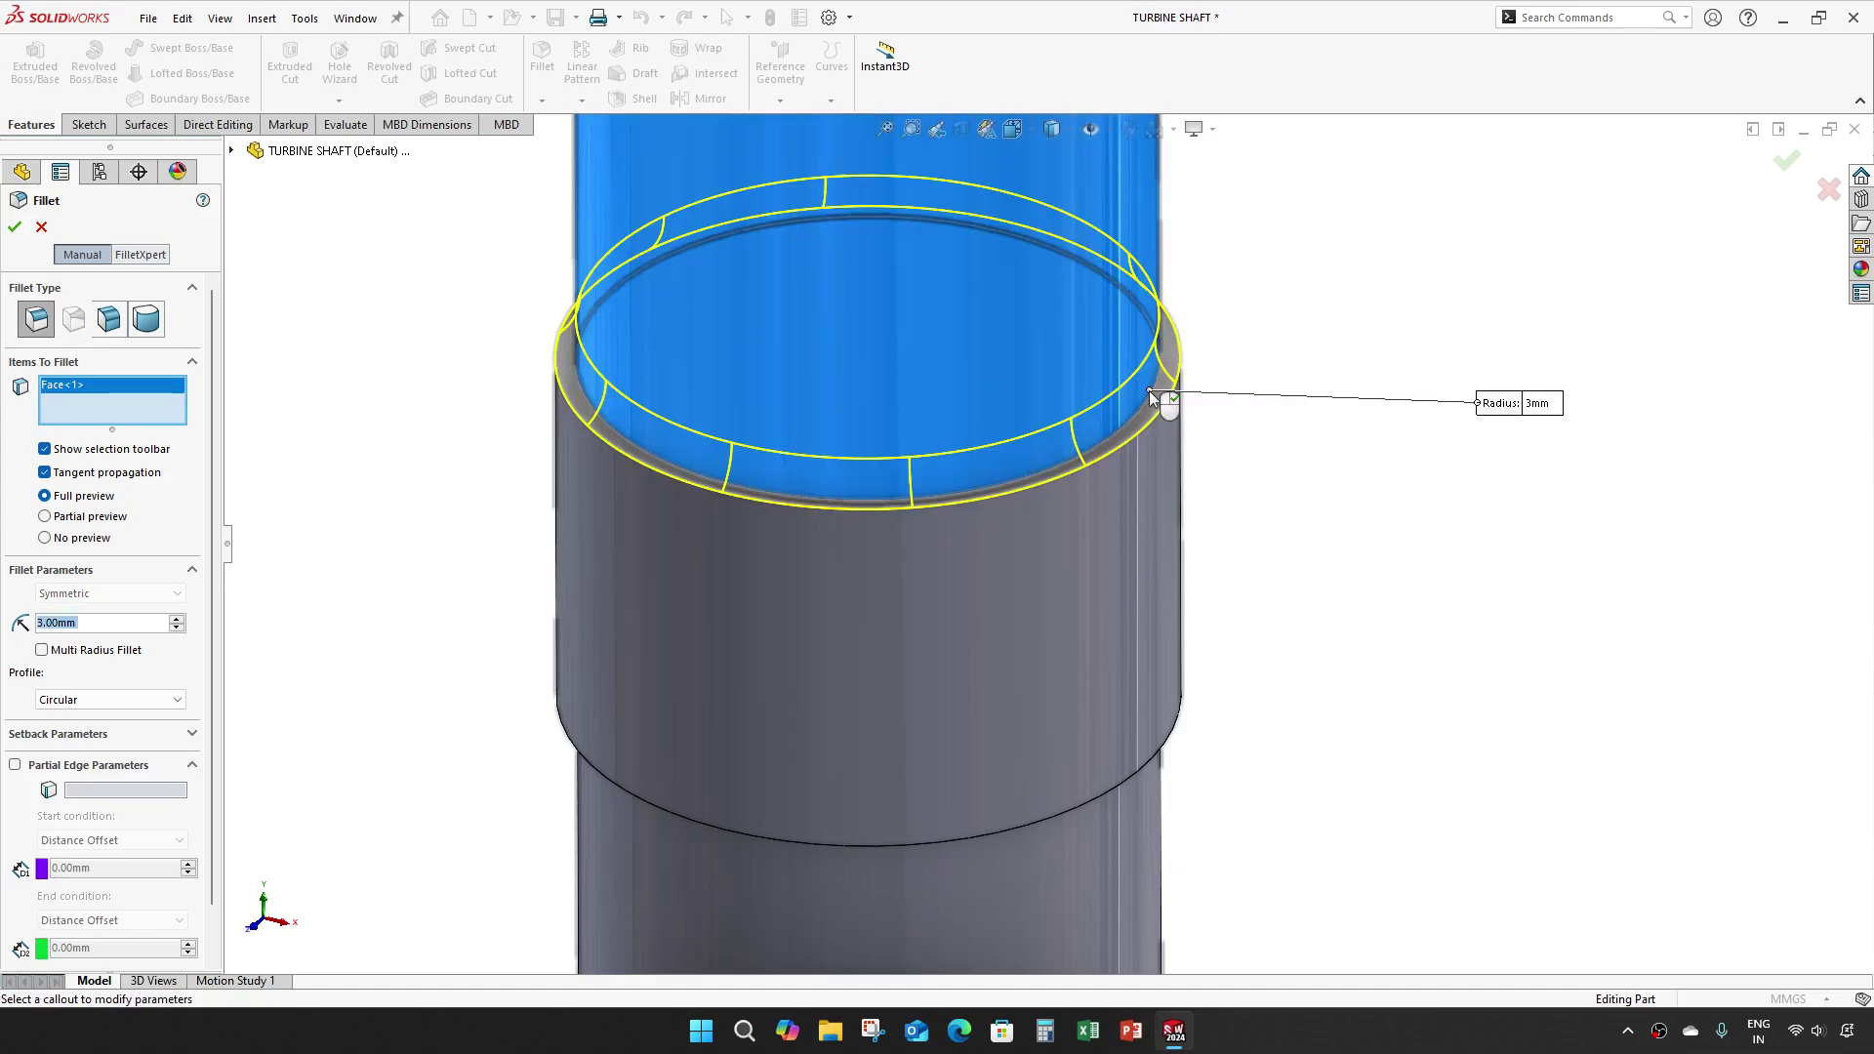
right_click(122, 401)
click(166, 419)
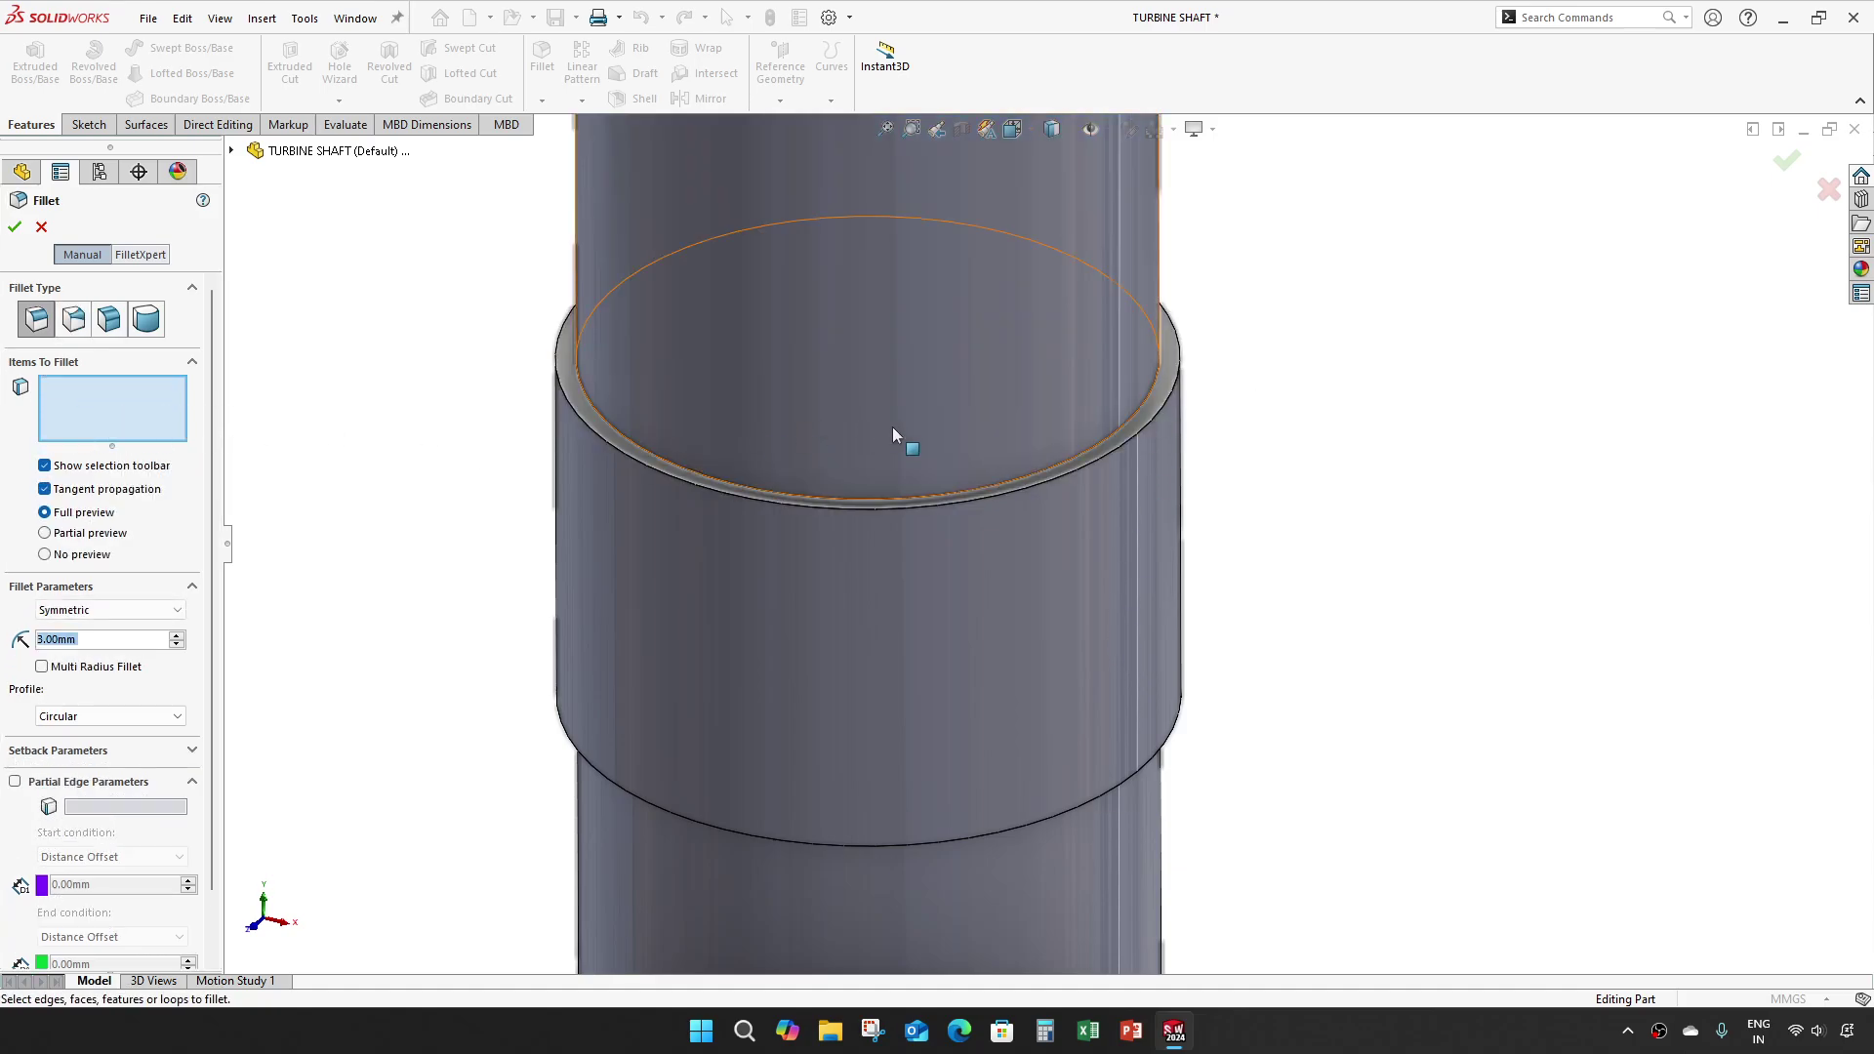
click(1104, 447)
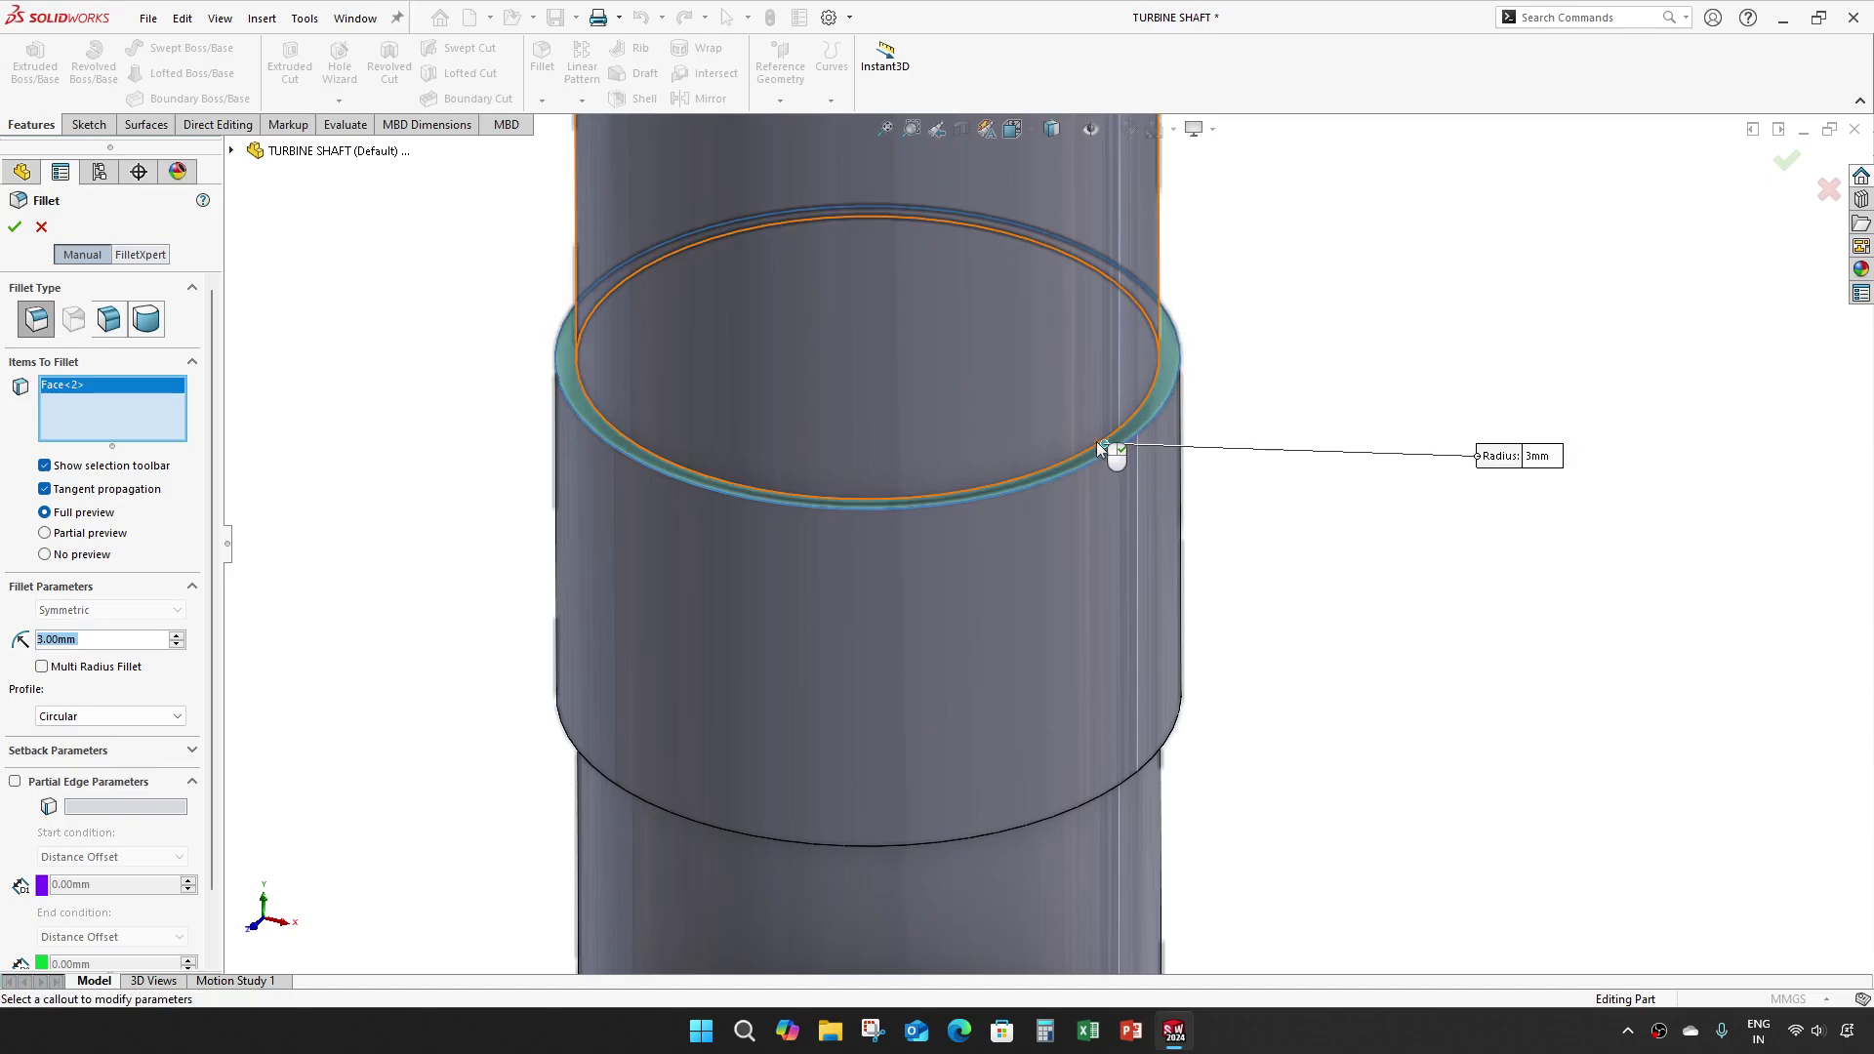
right_click(145, 420)
click(181, 433)
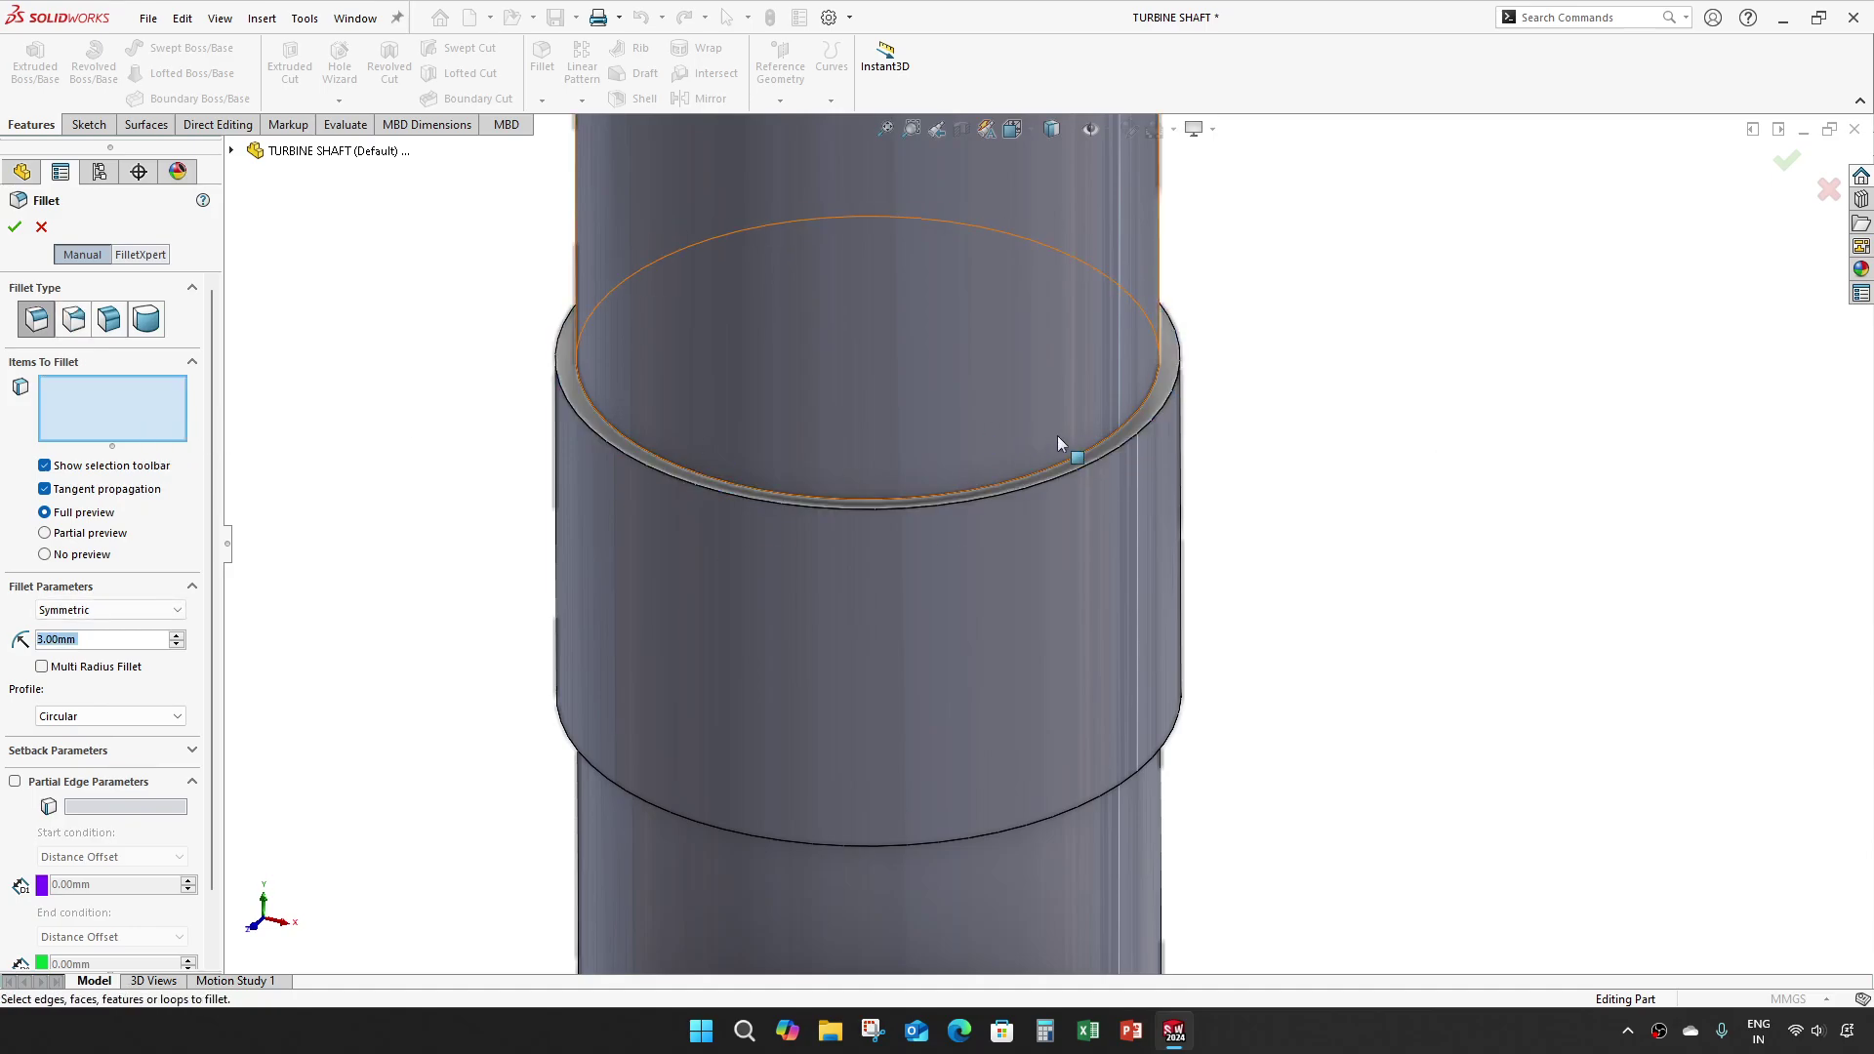
Step: Fillet the two inner corner edges where the raised collar's upper and lower ends meet the shaft body
click(1122, 428)
scroll(980, 497, up, 2)
middle_drag(994, 748, 1020, 615)
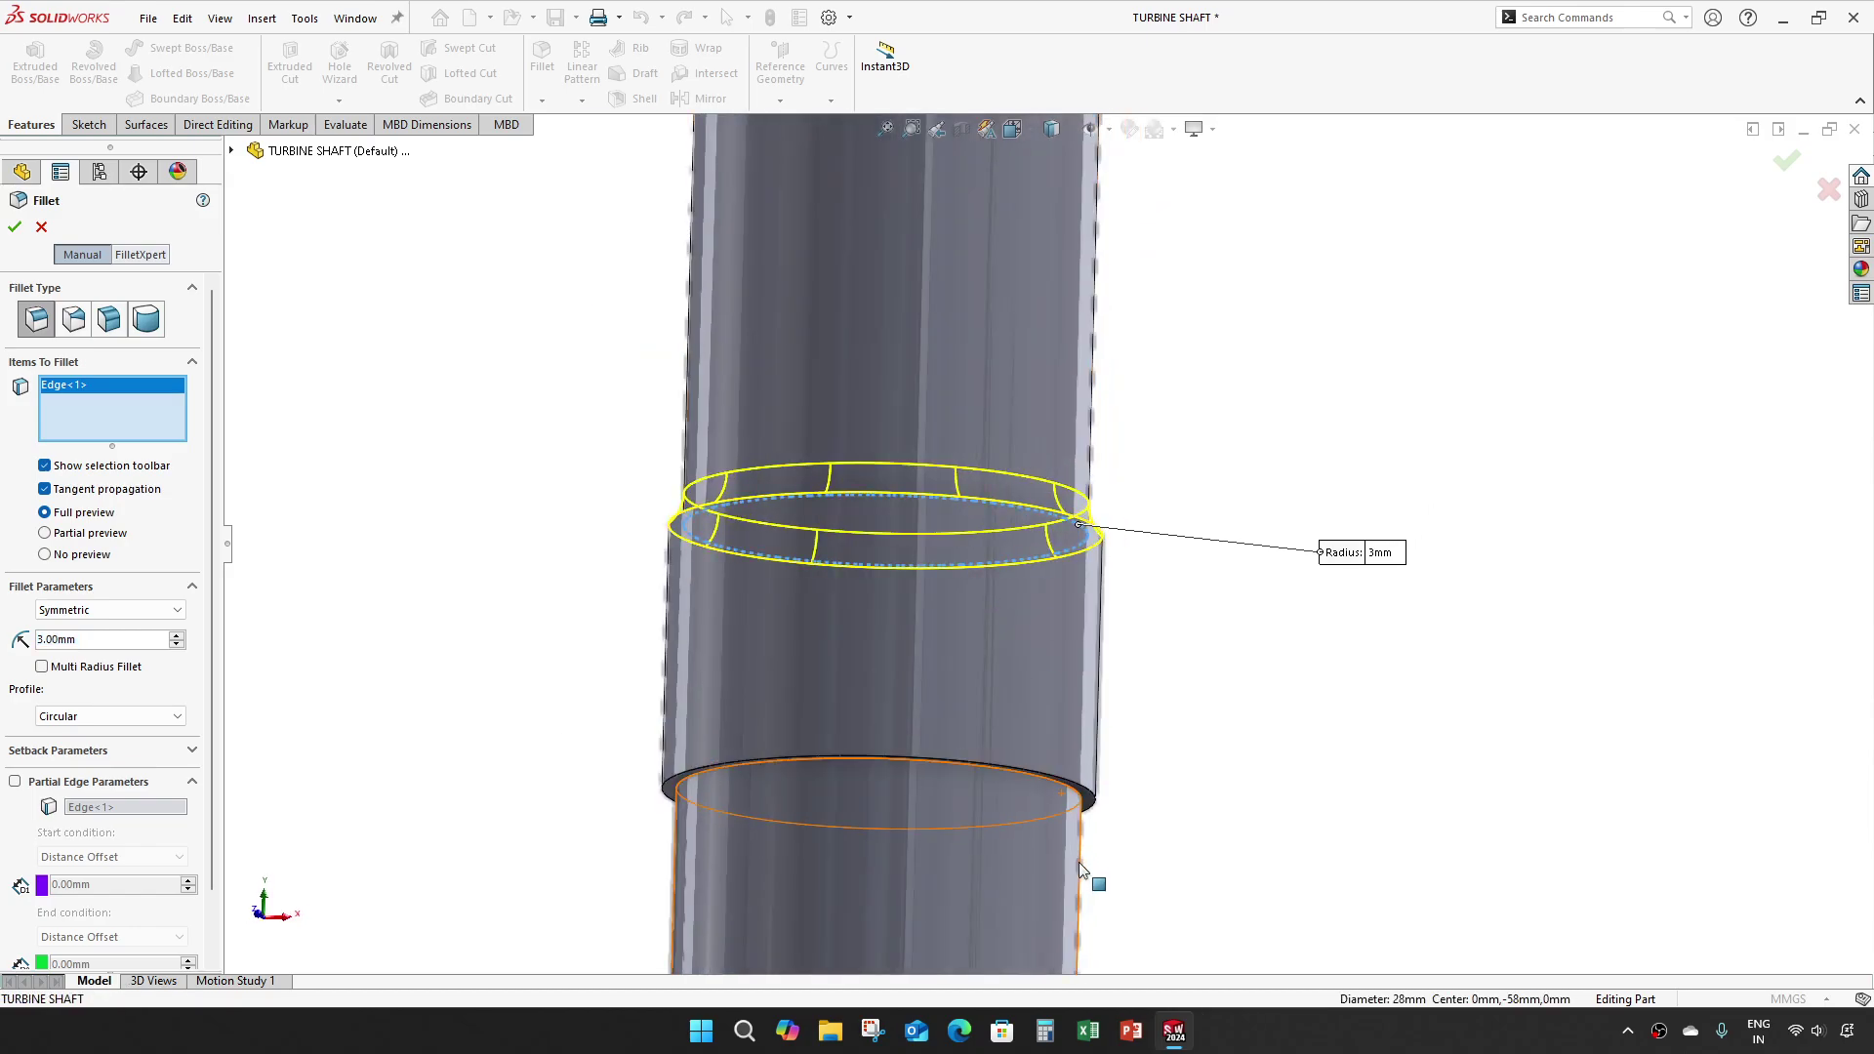
scroll(1082, 862, down, 2)
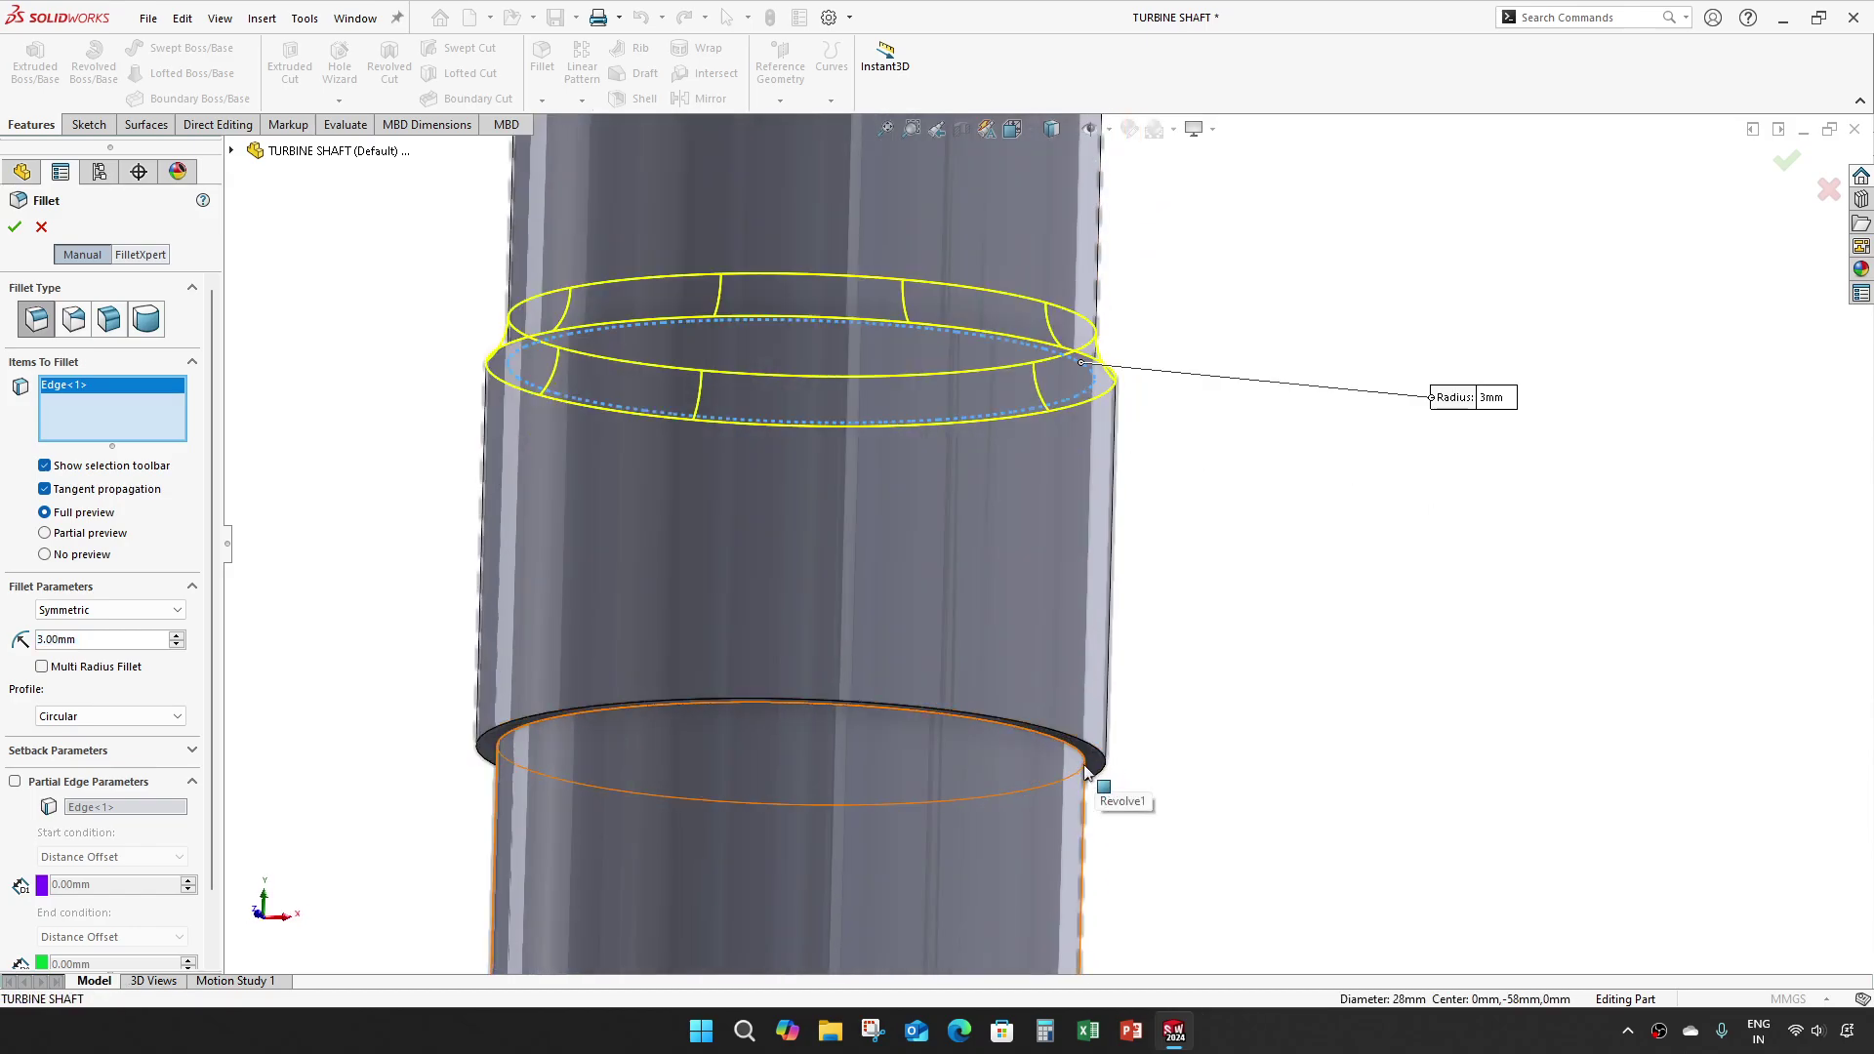
click(1081, 762)
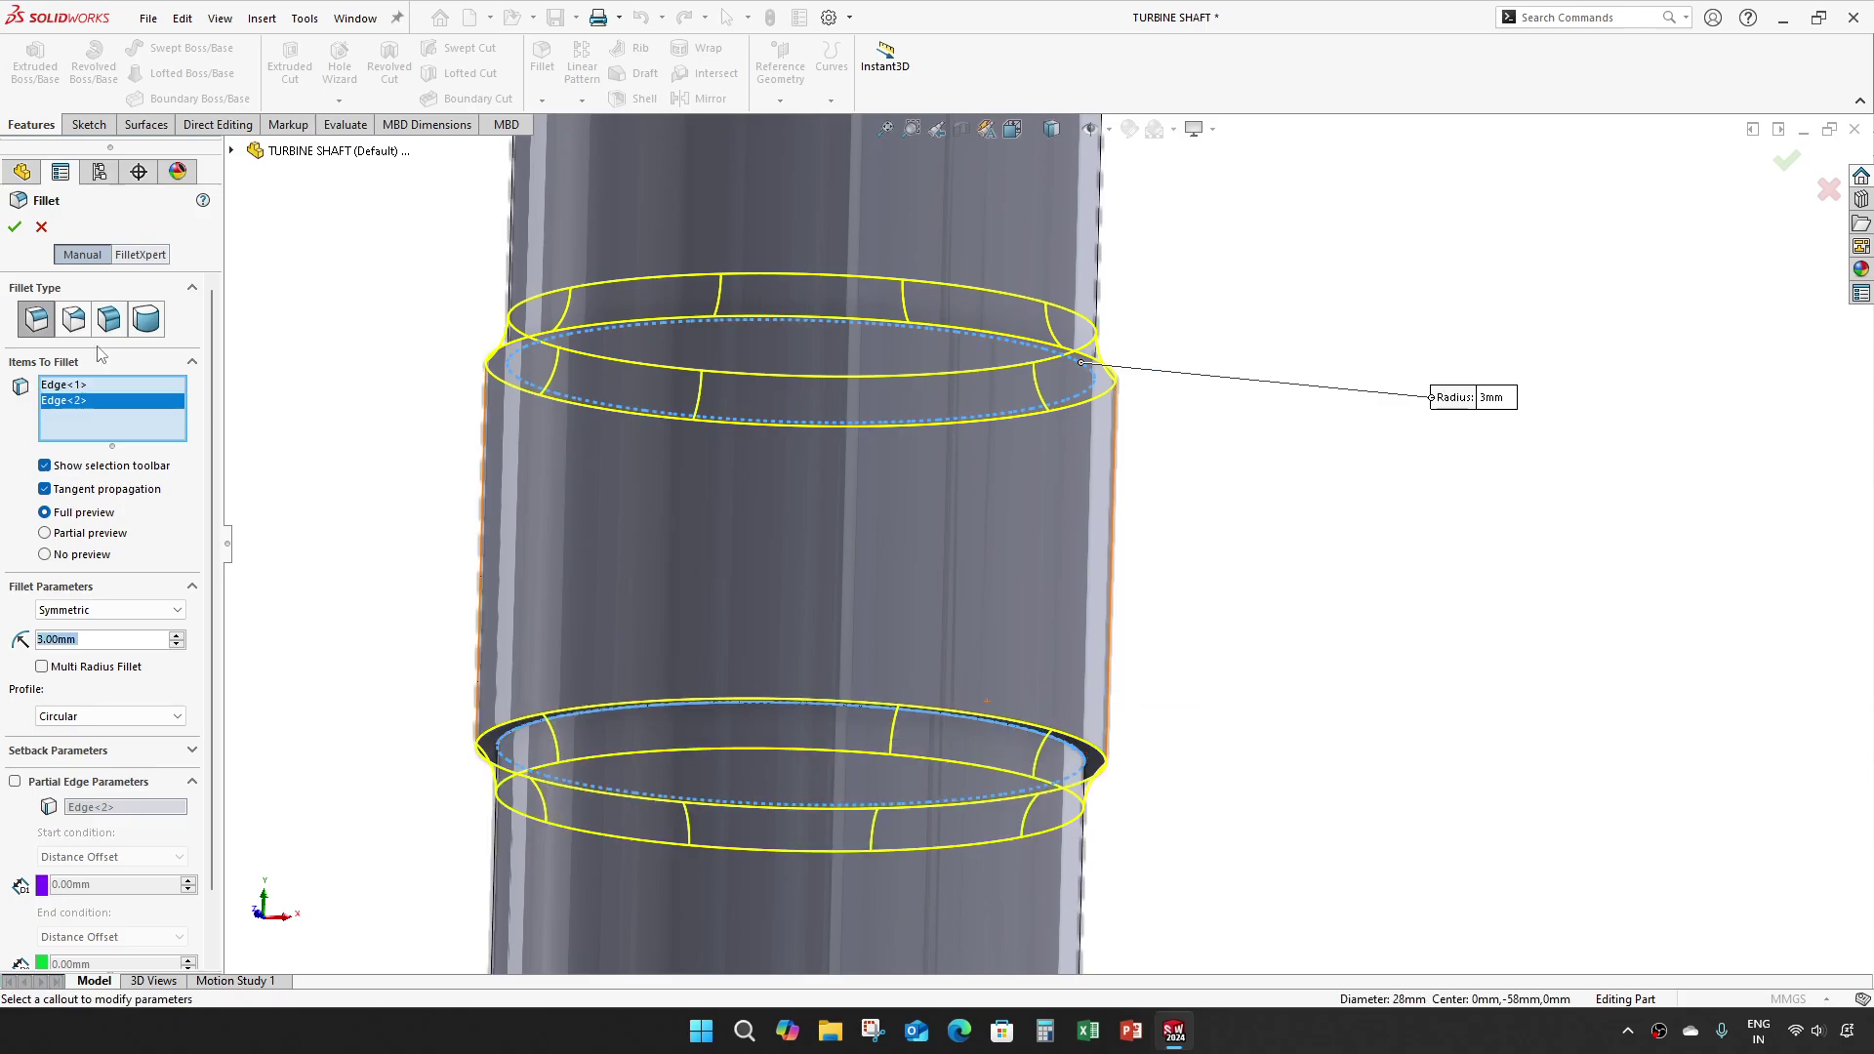
click(15, 228)
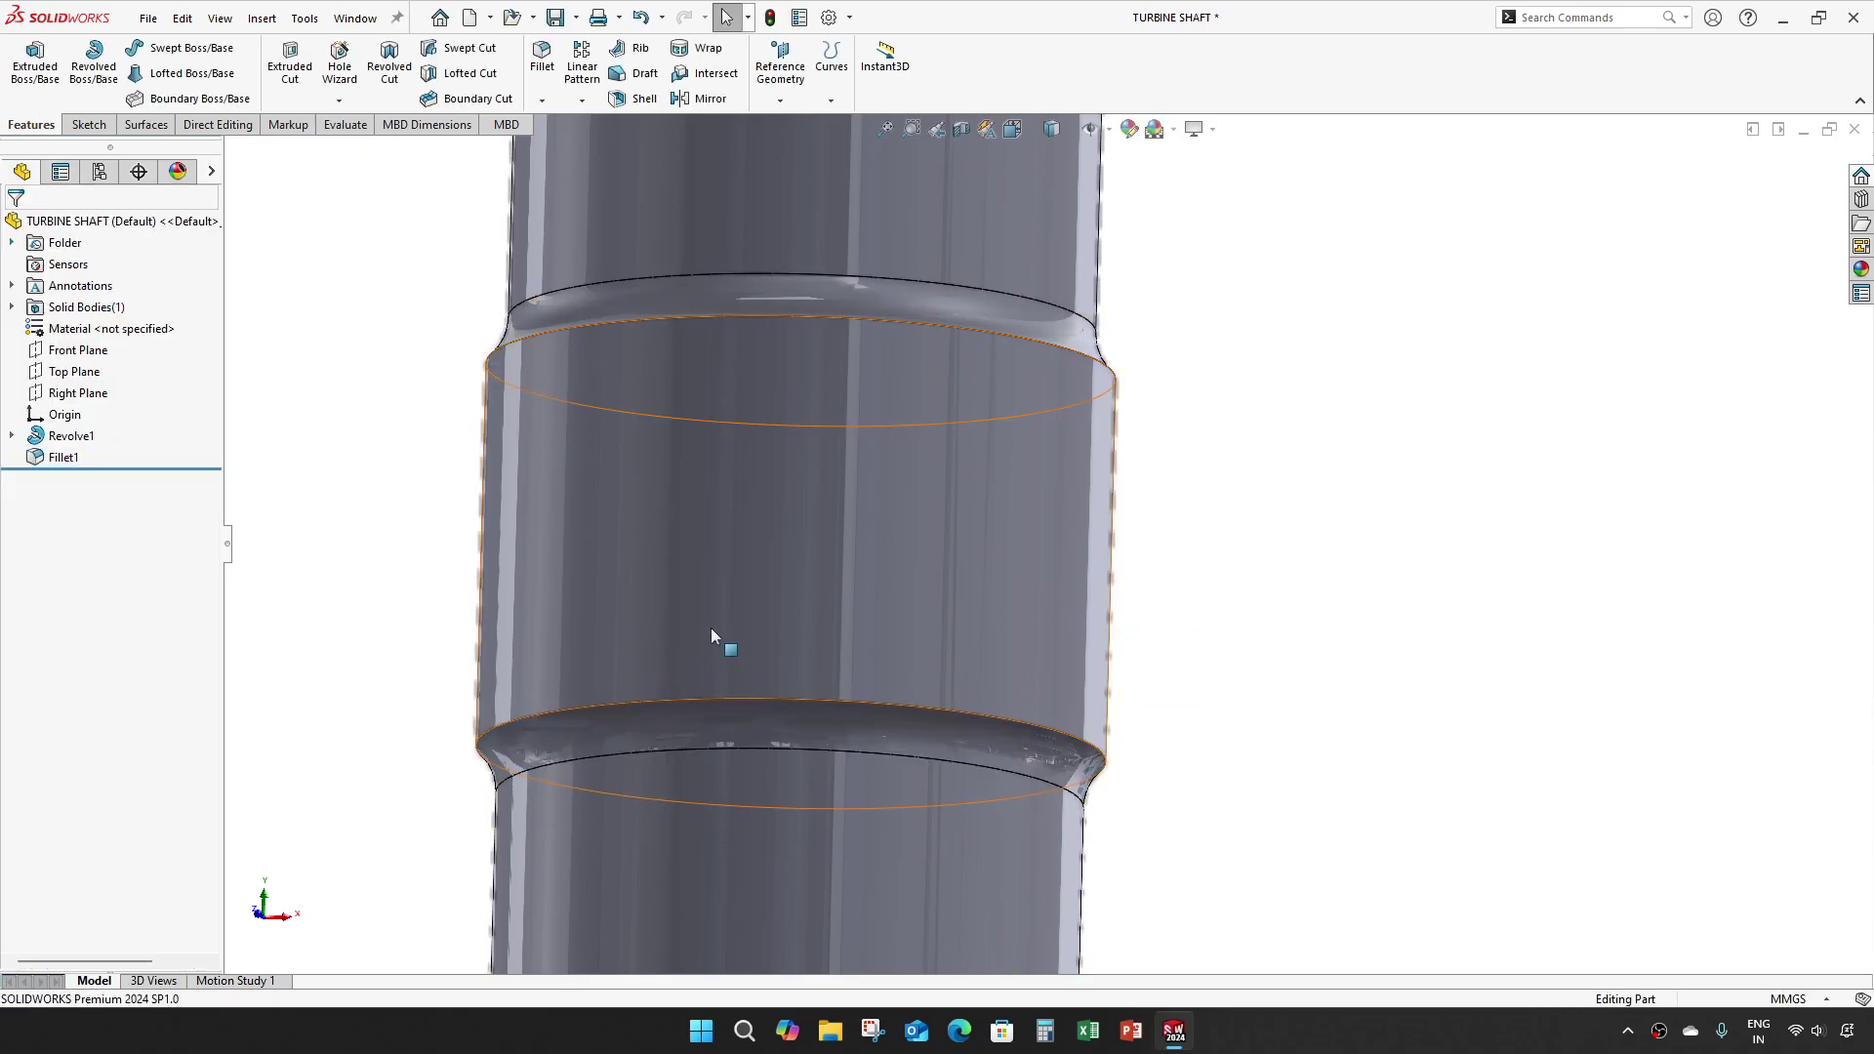
scroll(711, 630, up, 3)
middle_drag(714, 637, 703, 628)
scroll(705, 631, up, 2)
scroll(1184, 565, down, 2)
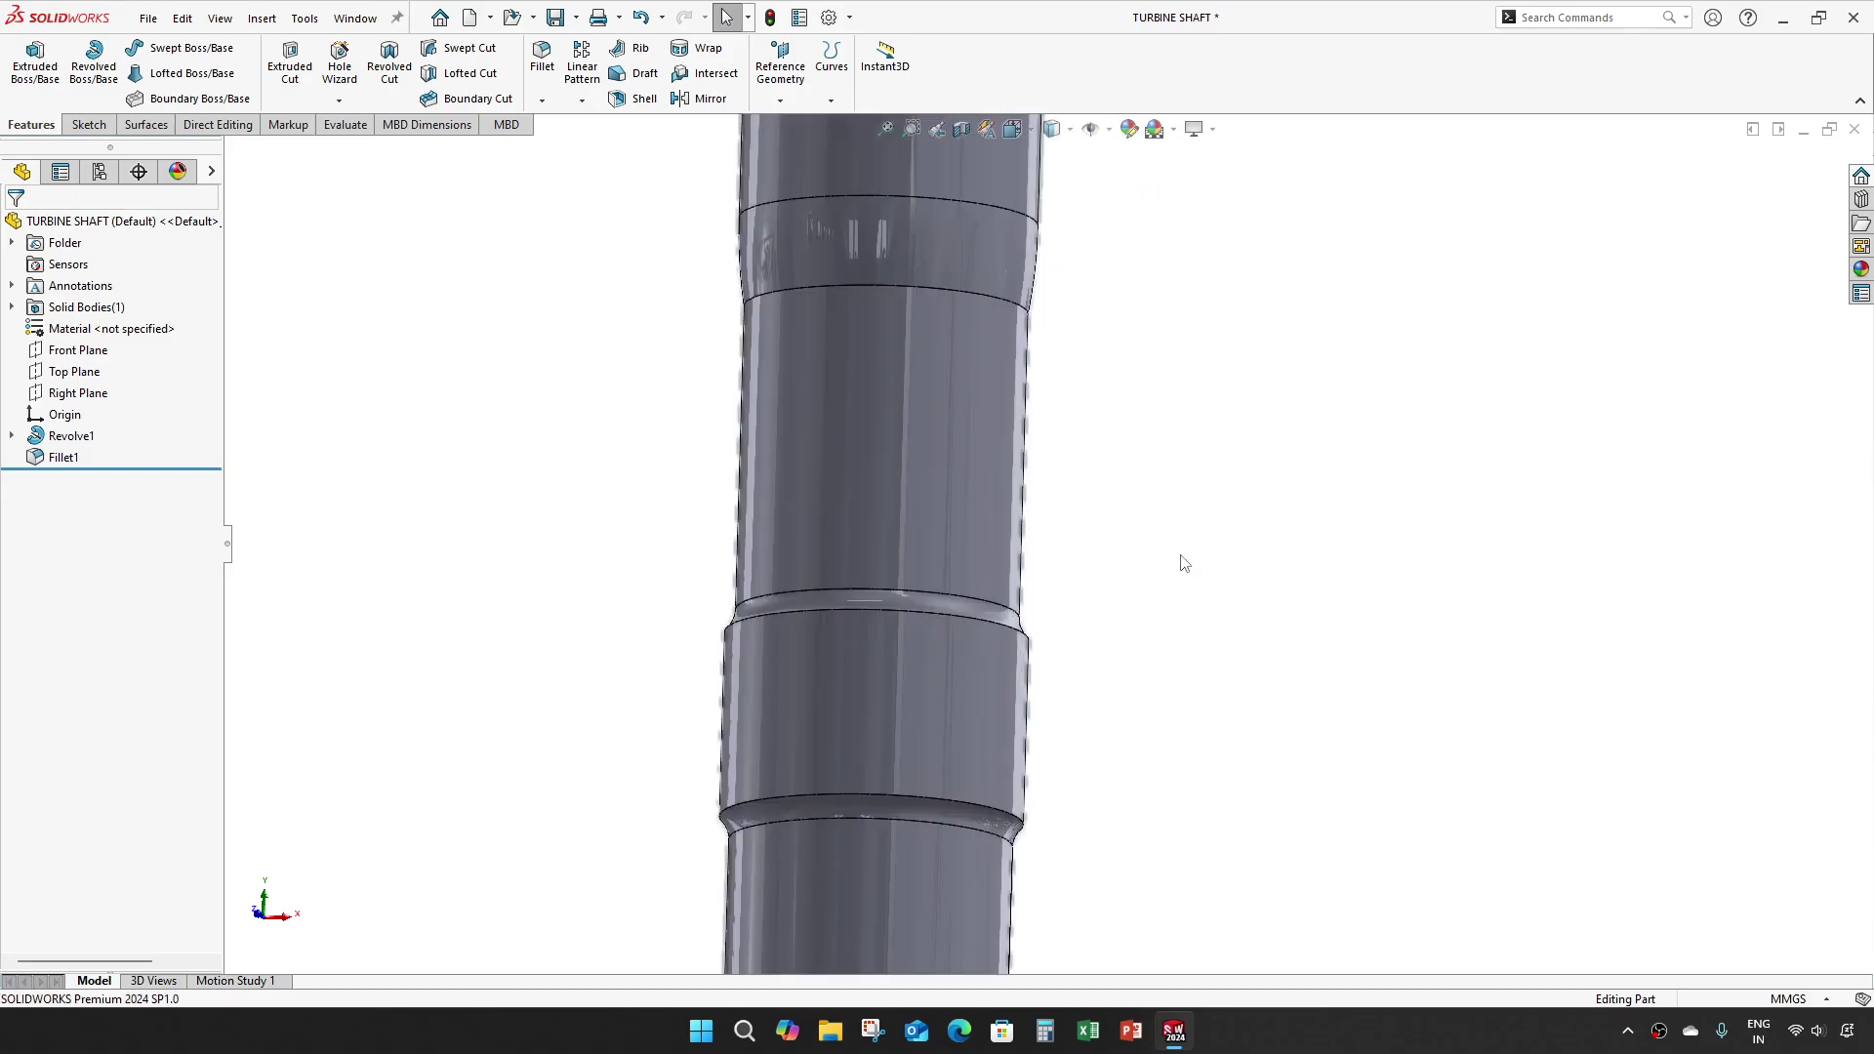
Step: Reopen the collar's 3 mm fillet for editing and clear its selected edges
mouse_move(1182, 569)
middle_down()
mouse_move(1152, 708)
mouse_move(1150, 570)
middle_up()
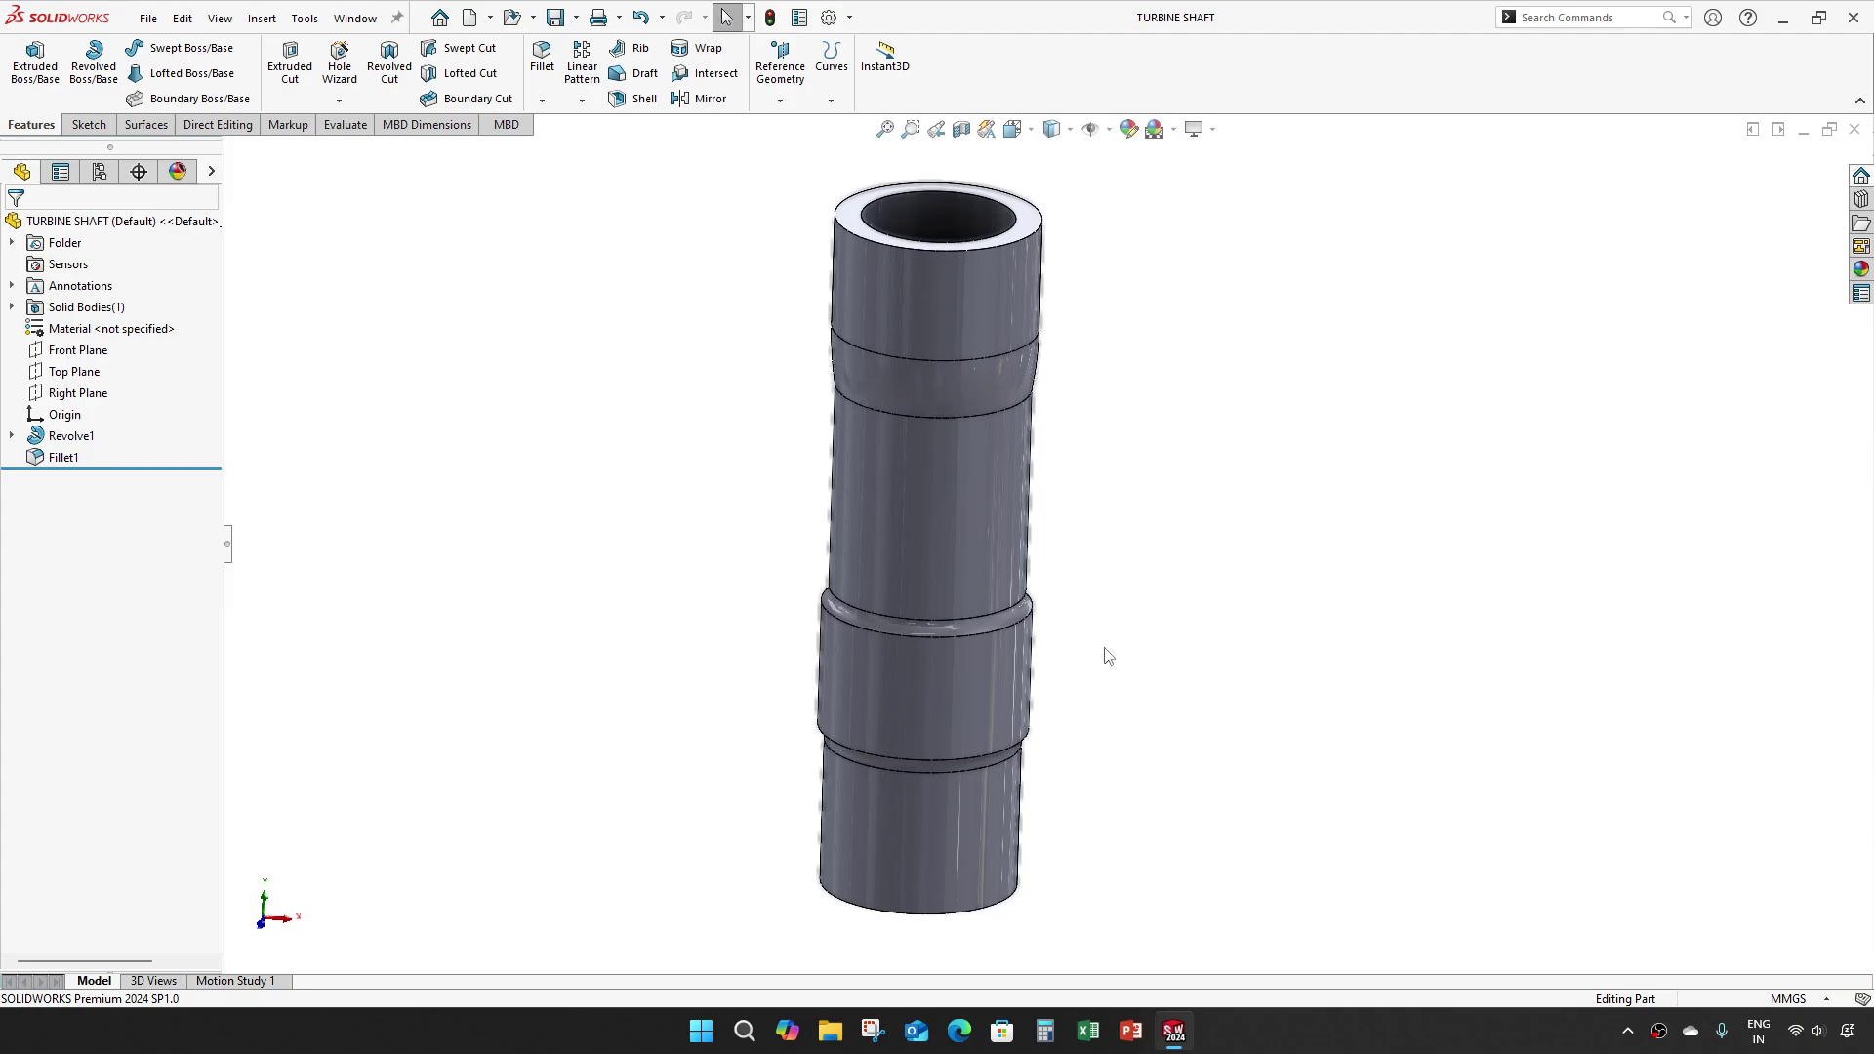
middle_drag(1104, 656, 1003, 398)
scroll(983, 685, down, 3)
middle_drag(980, 652, 997, 611)
scroll(920, 594, down, 3)
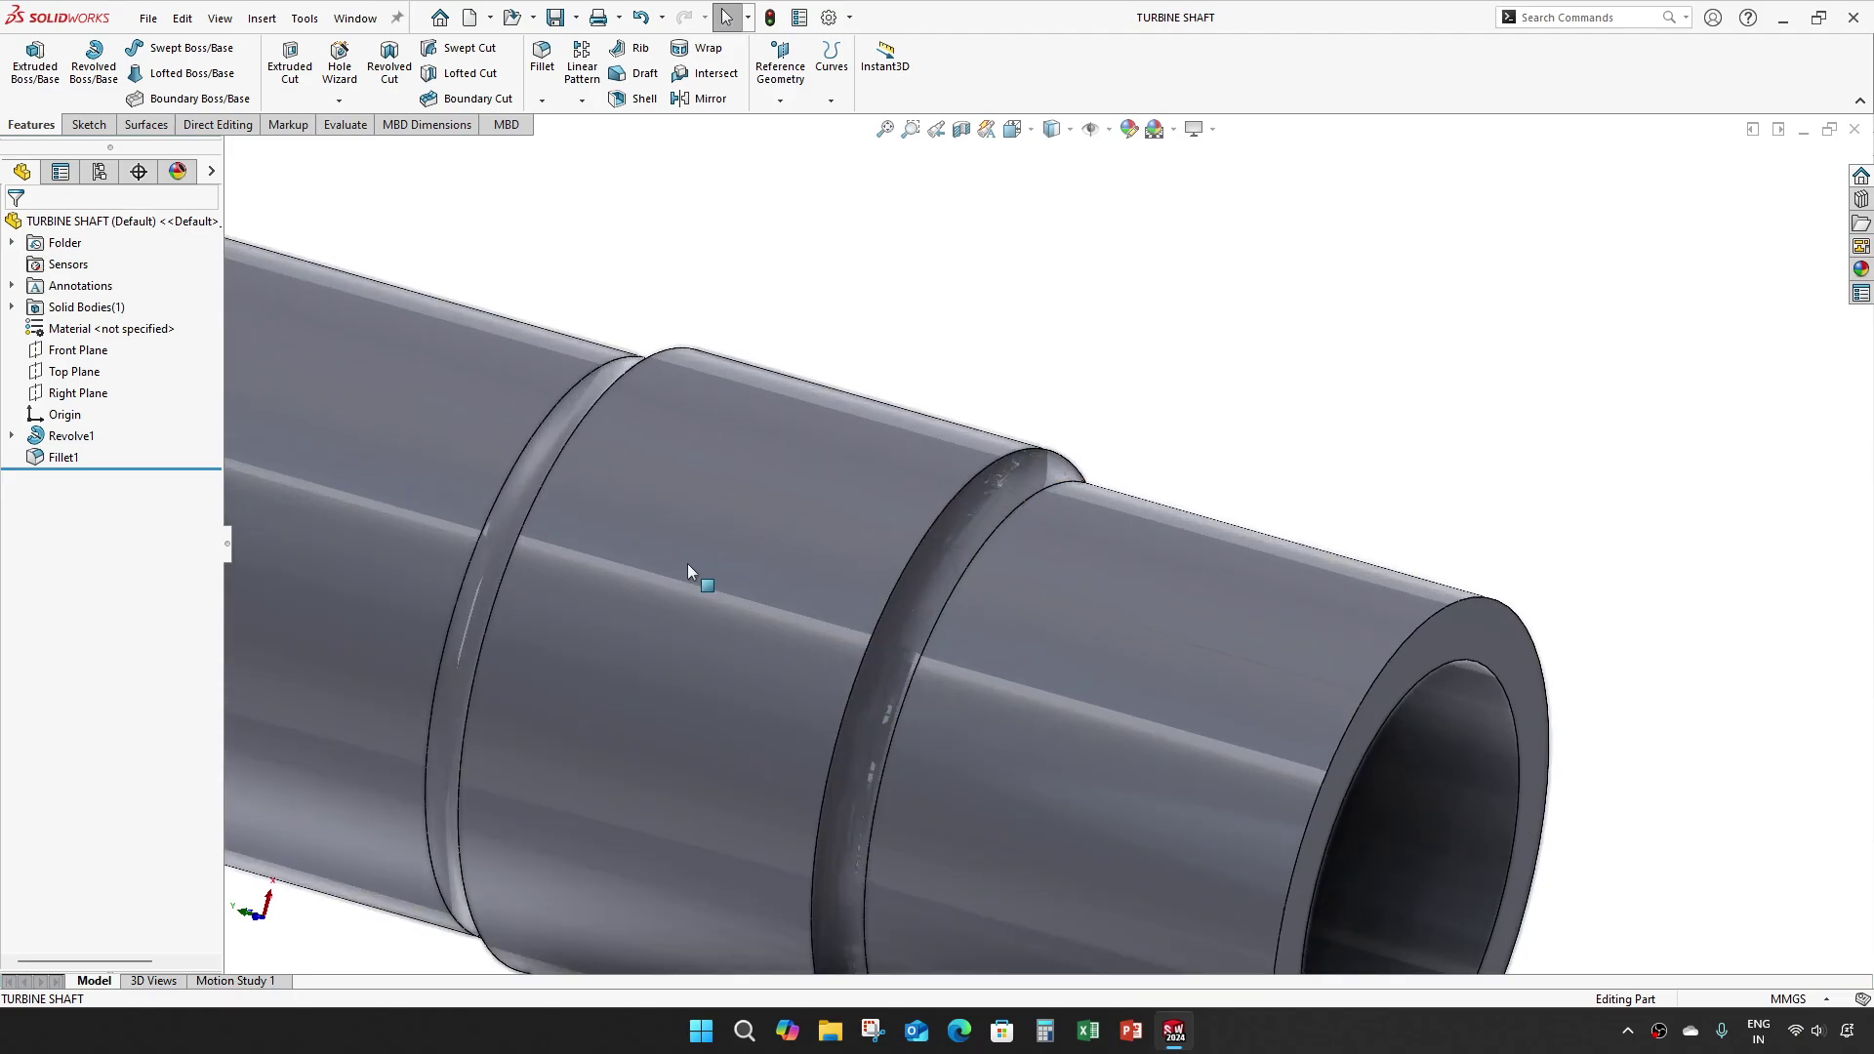
right_click(88, 459)
click(96, 409)
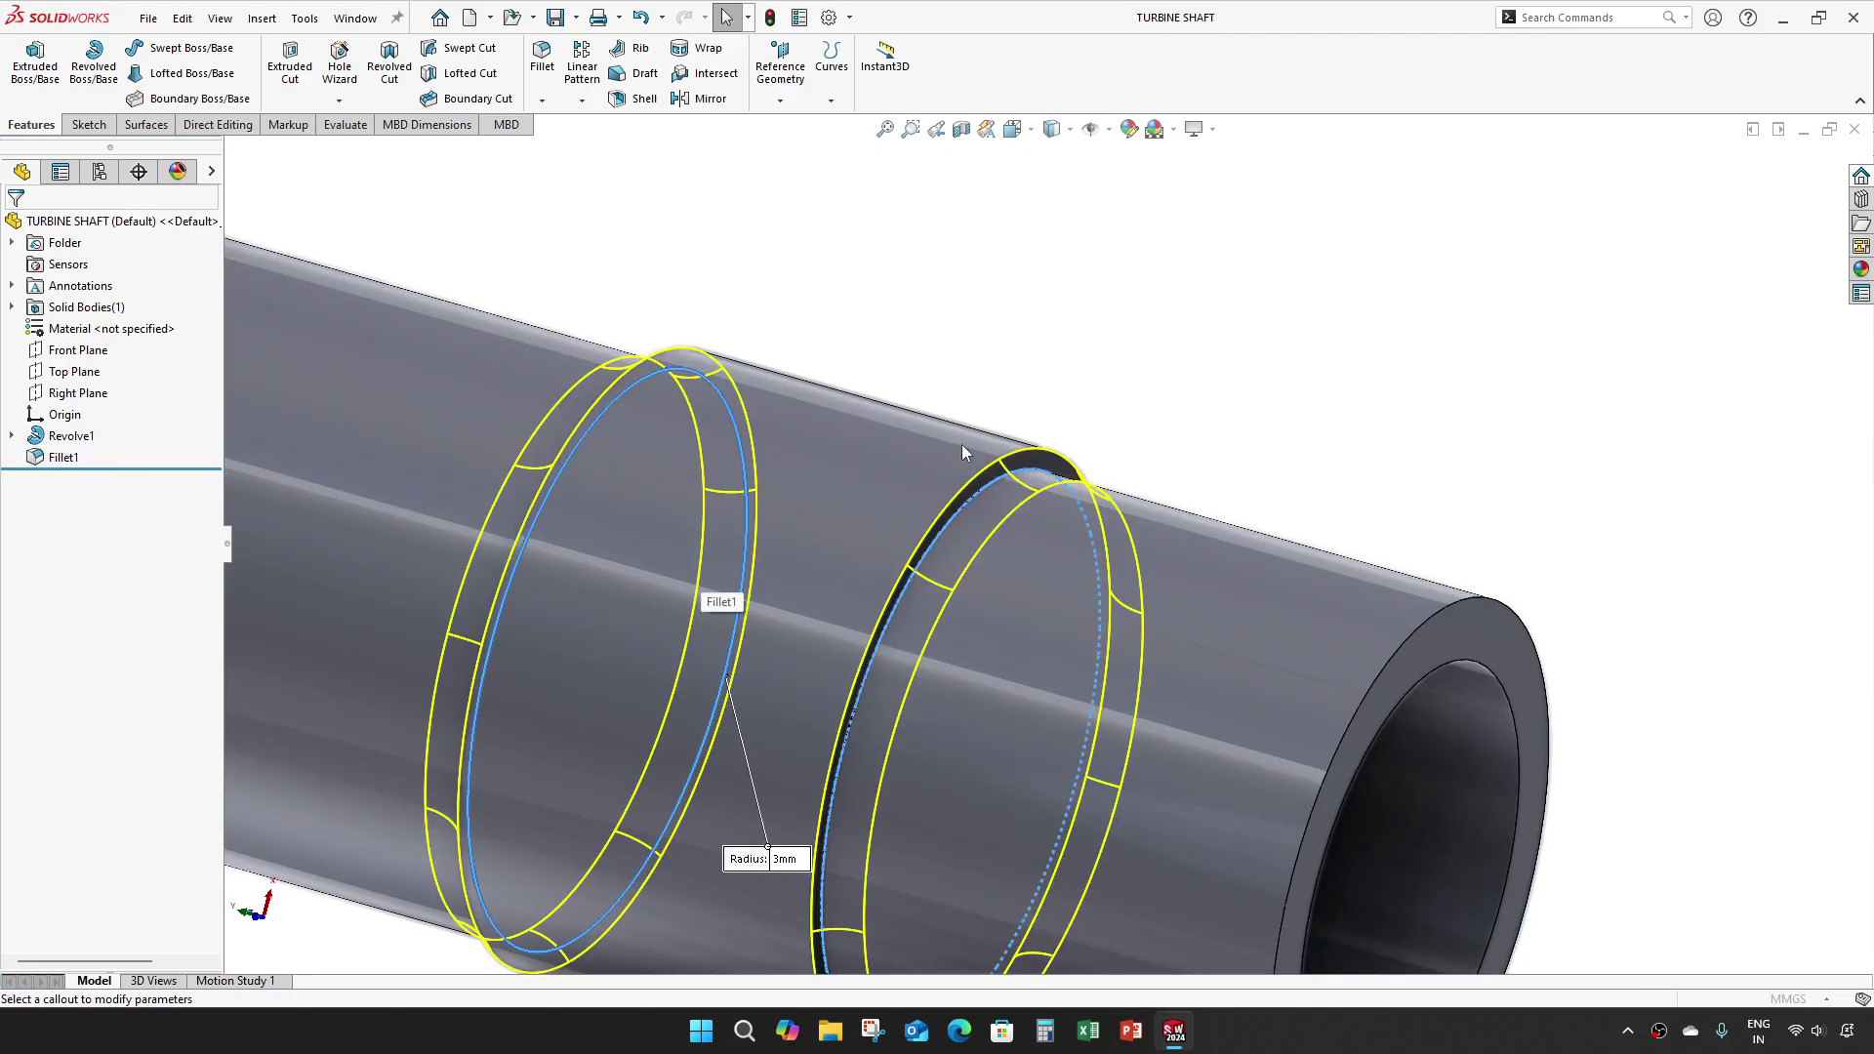
right_click(175, 376)
click(255, 388)
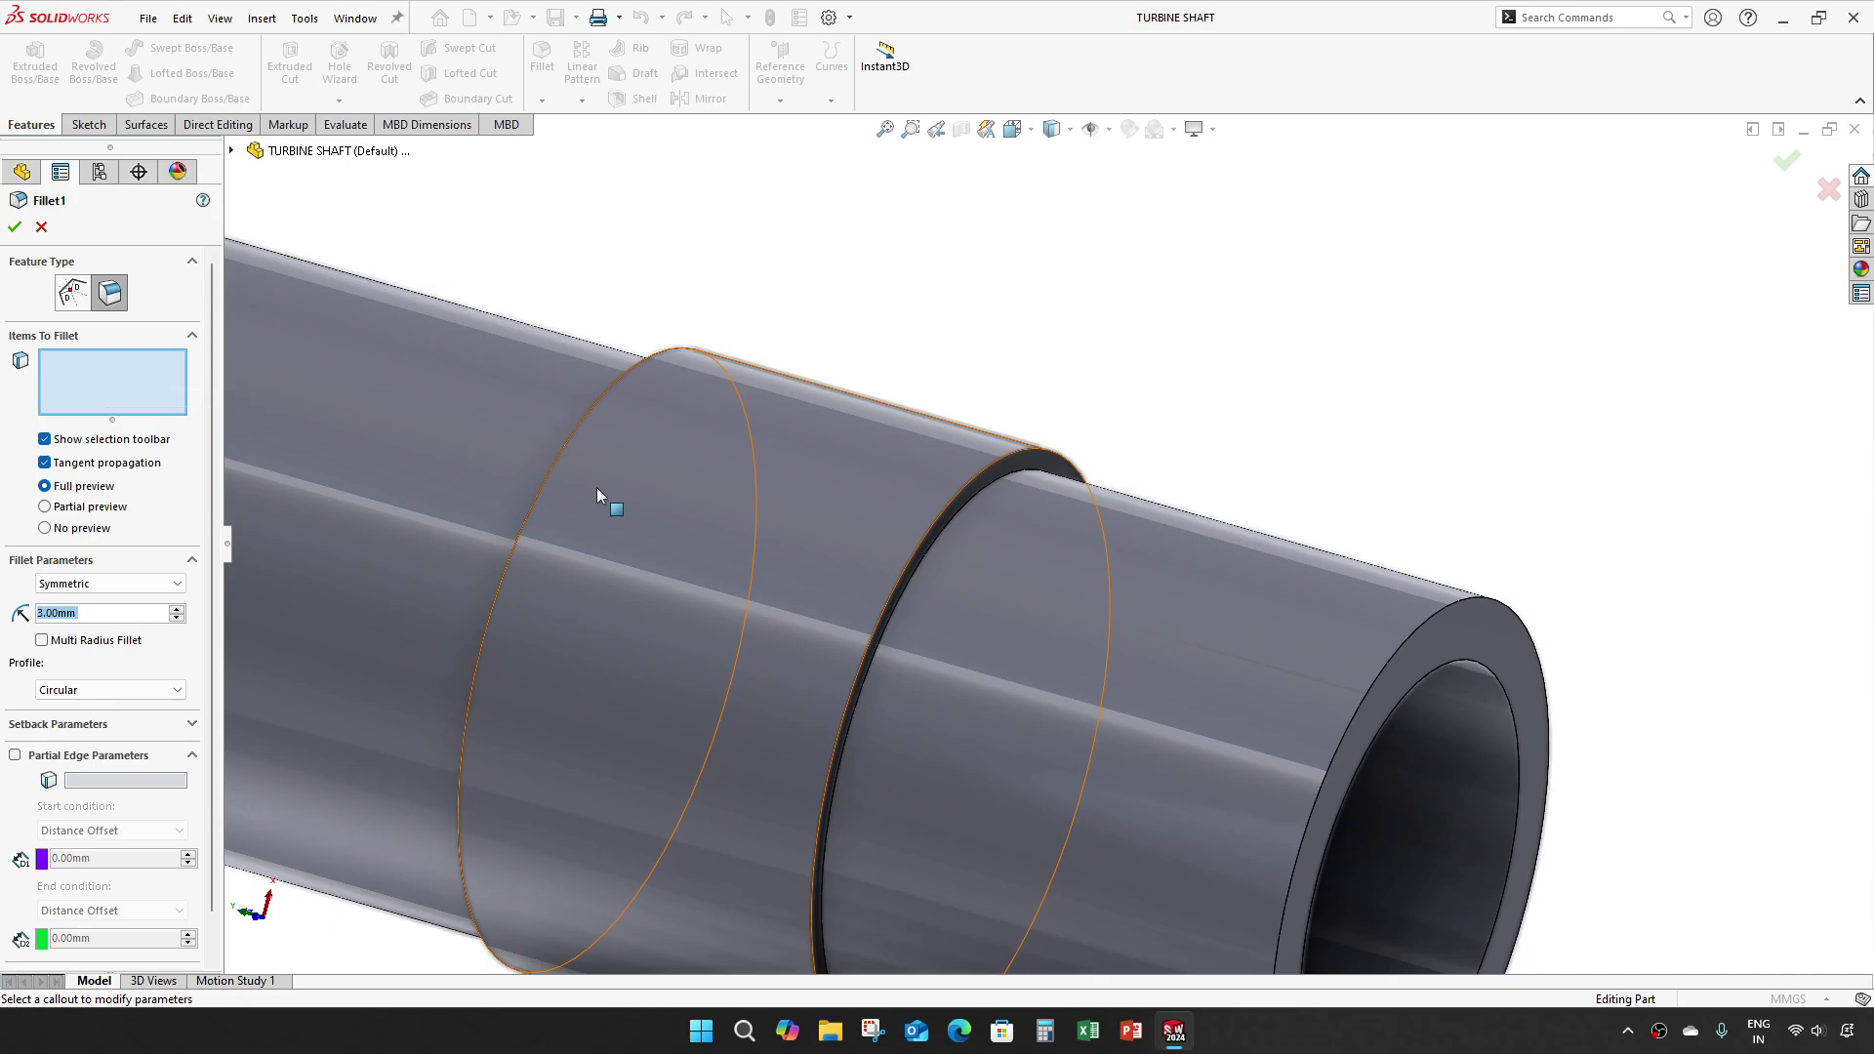
Step: Apply the 3 mm fillet to the two outer circular edges of the raised collar instead
click(1035, 450)
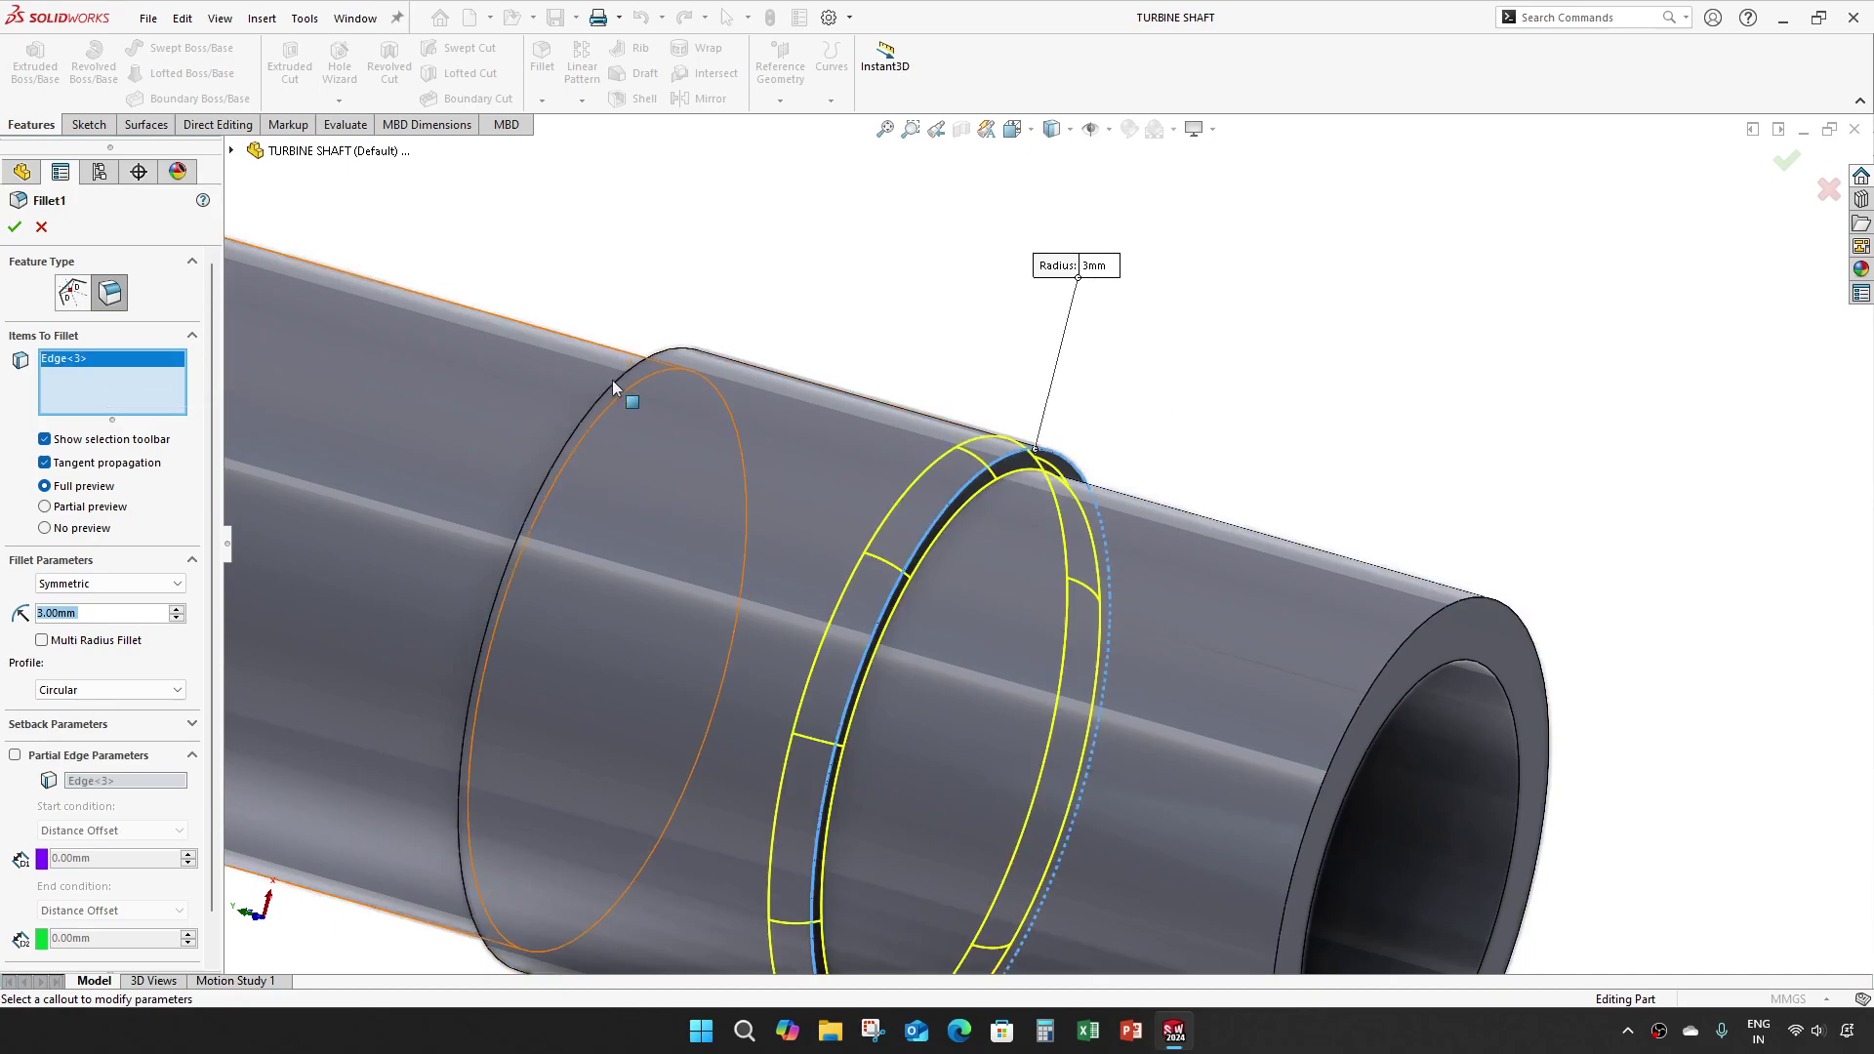
click(647, 356)
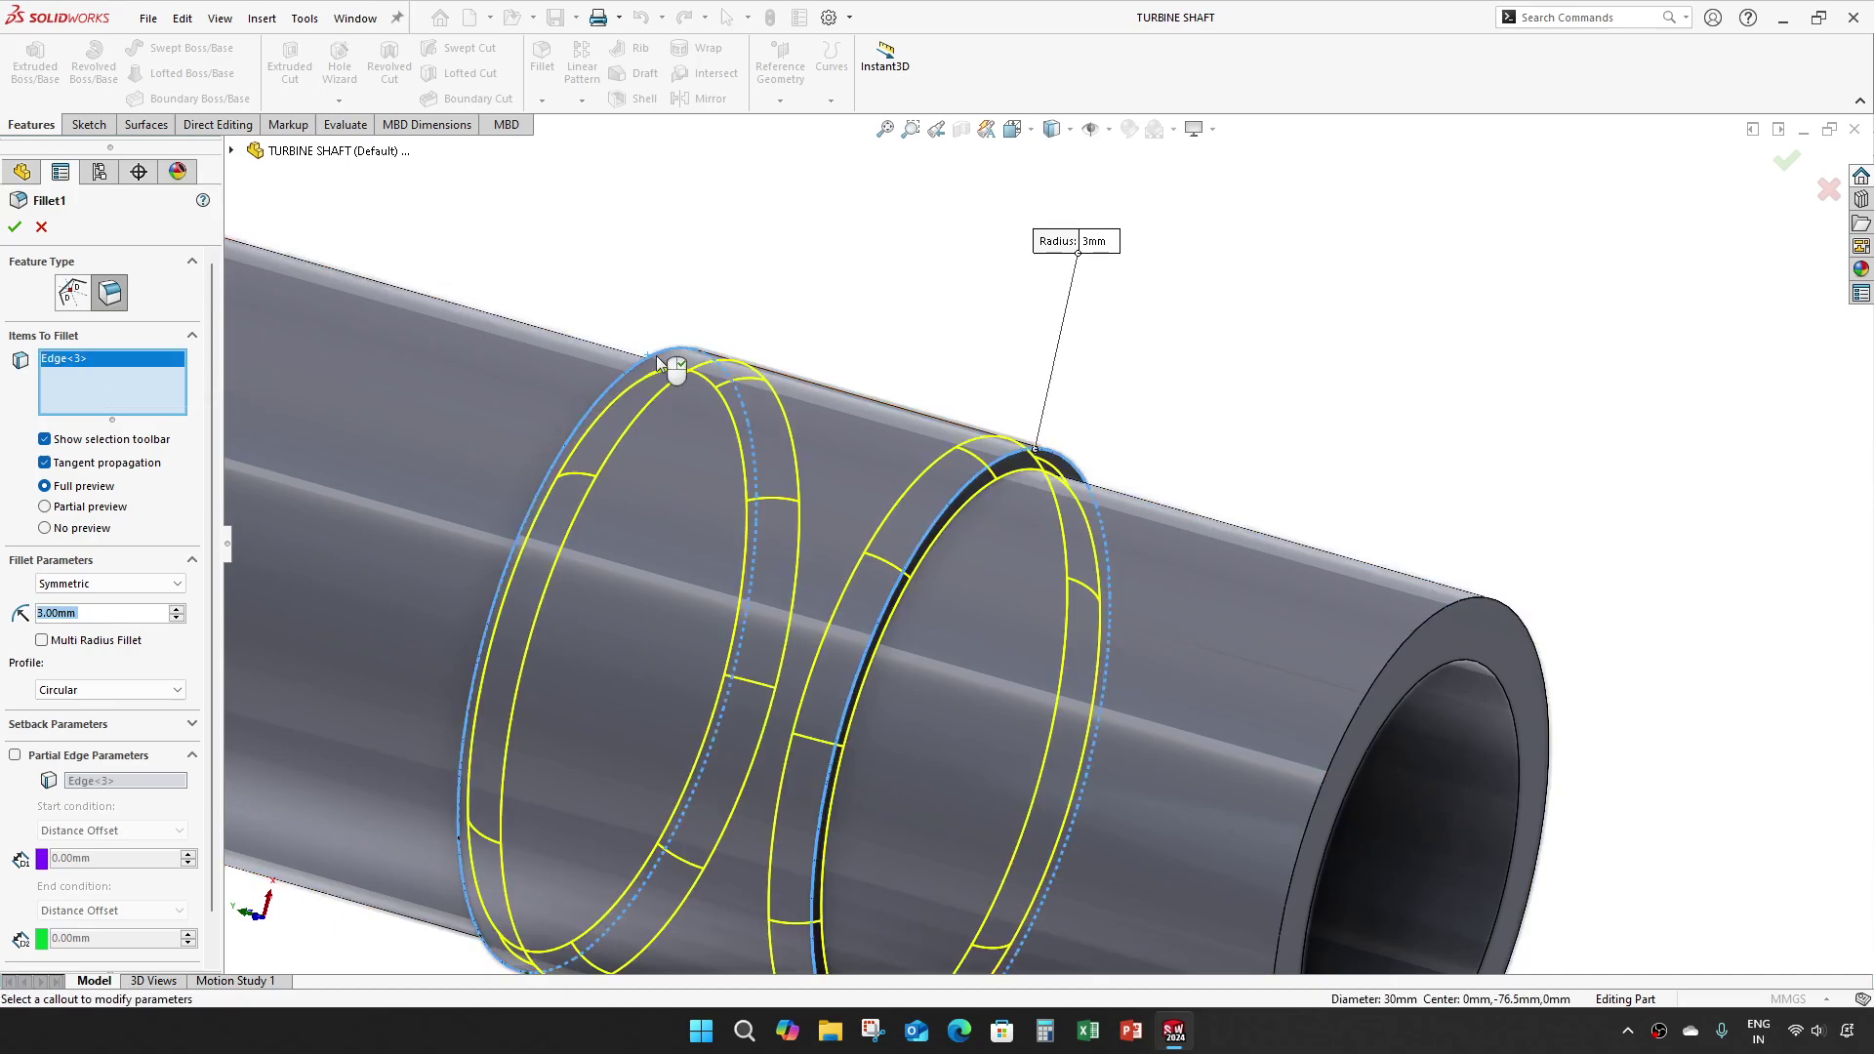
click(15, 233)
Step: Start an extruded boss sketch on the collar-side end face and draw an origin-centred circle of about 21 mm radius
scroll(688, 486, up, 6)
middle_drag(1211, 683, 1136, 447)
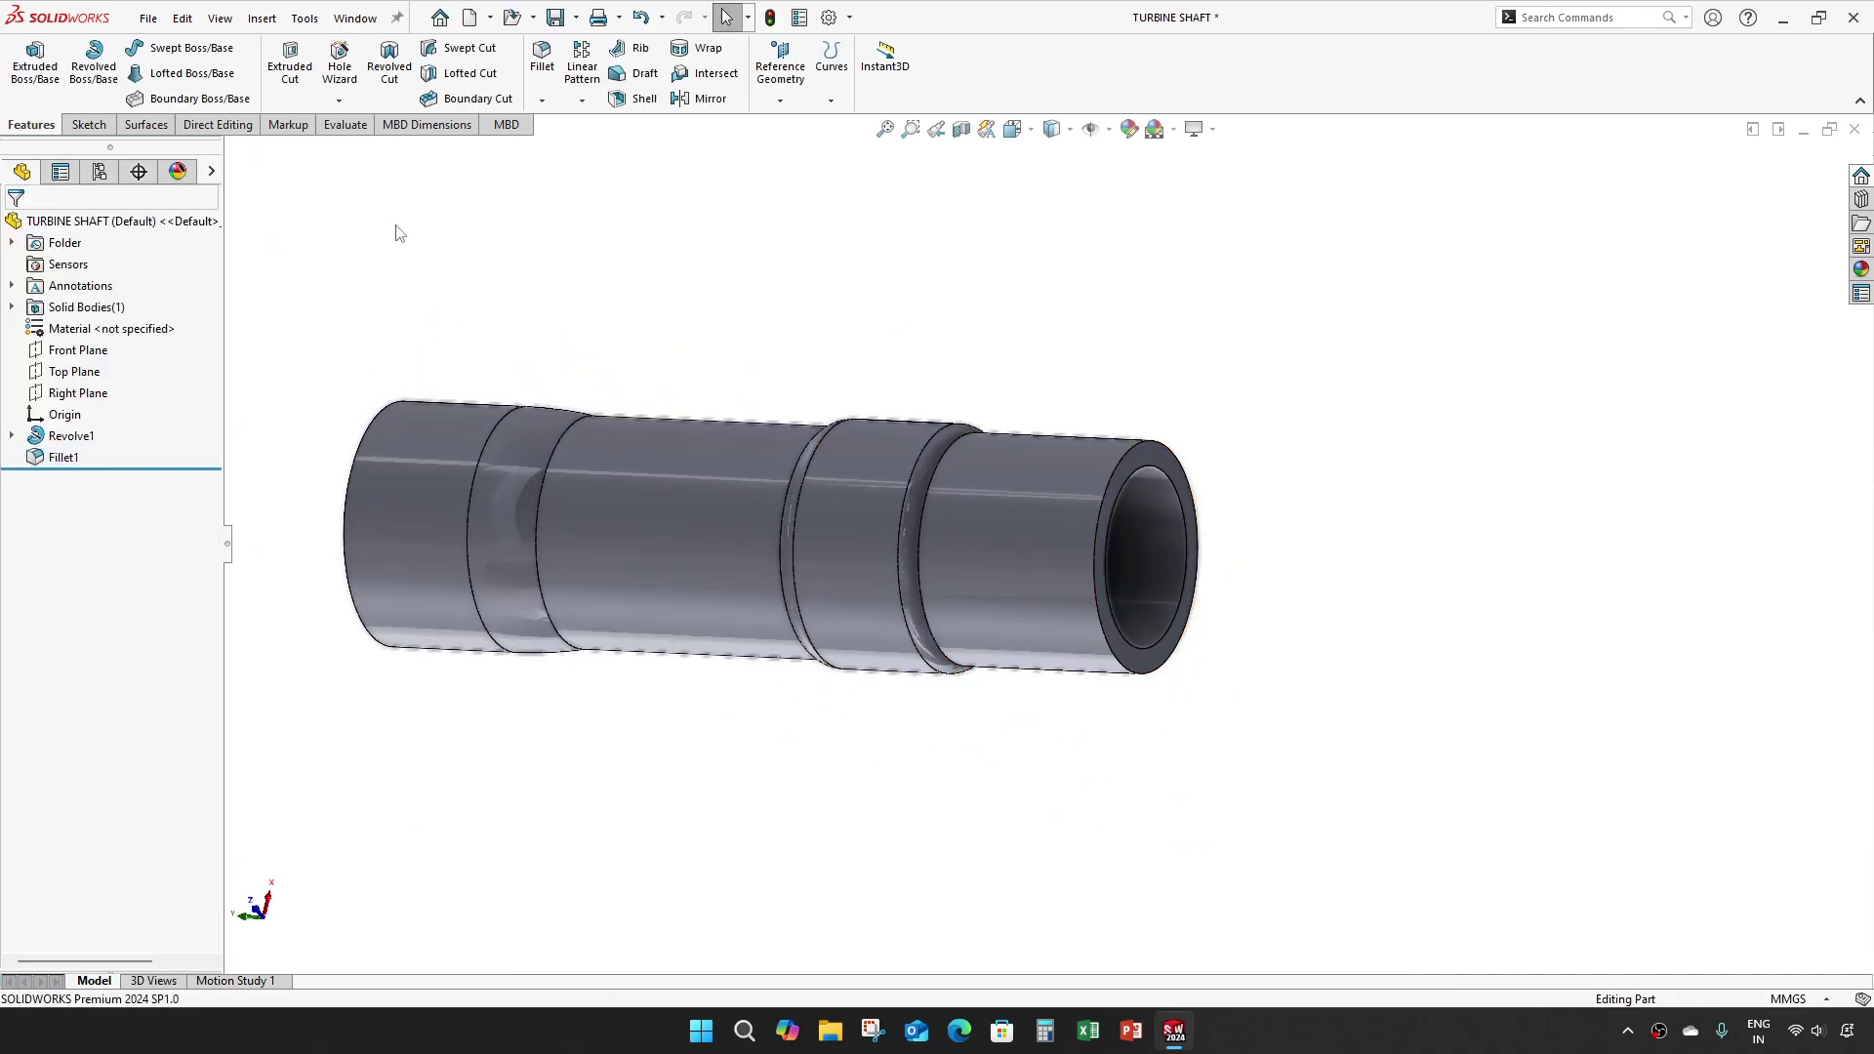
click(36, 59)
click(1147, 462)
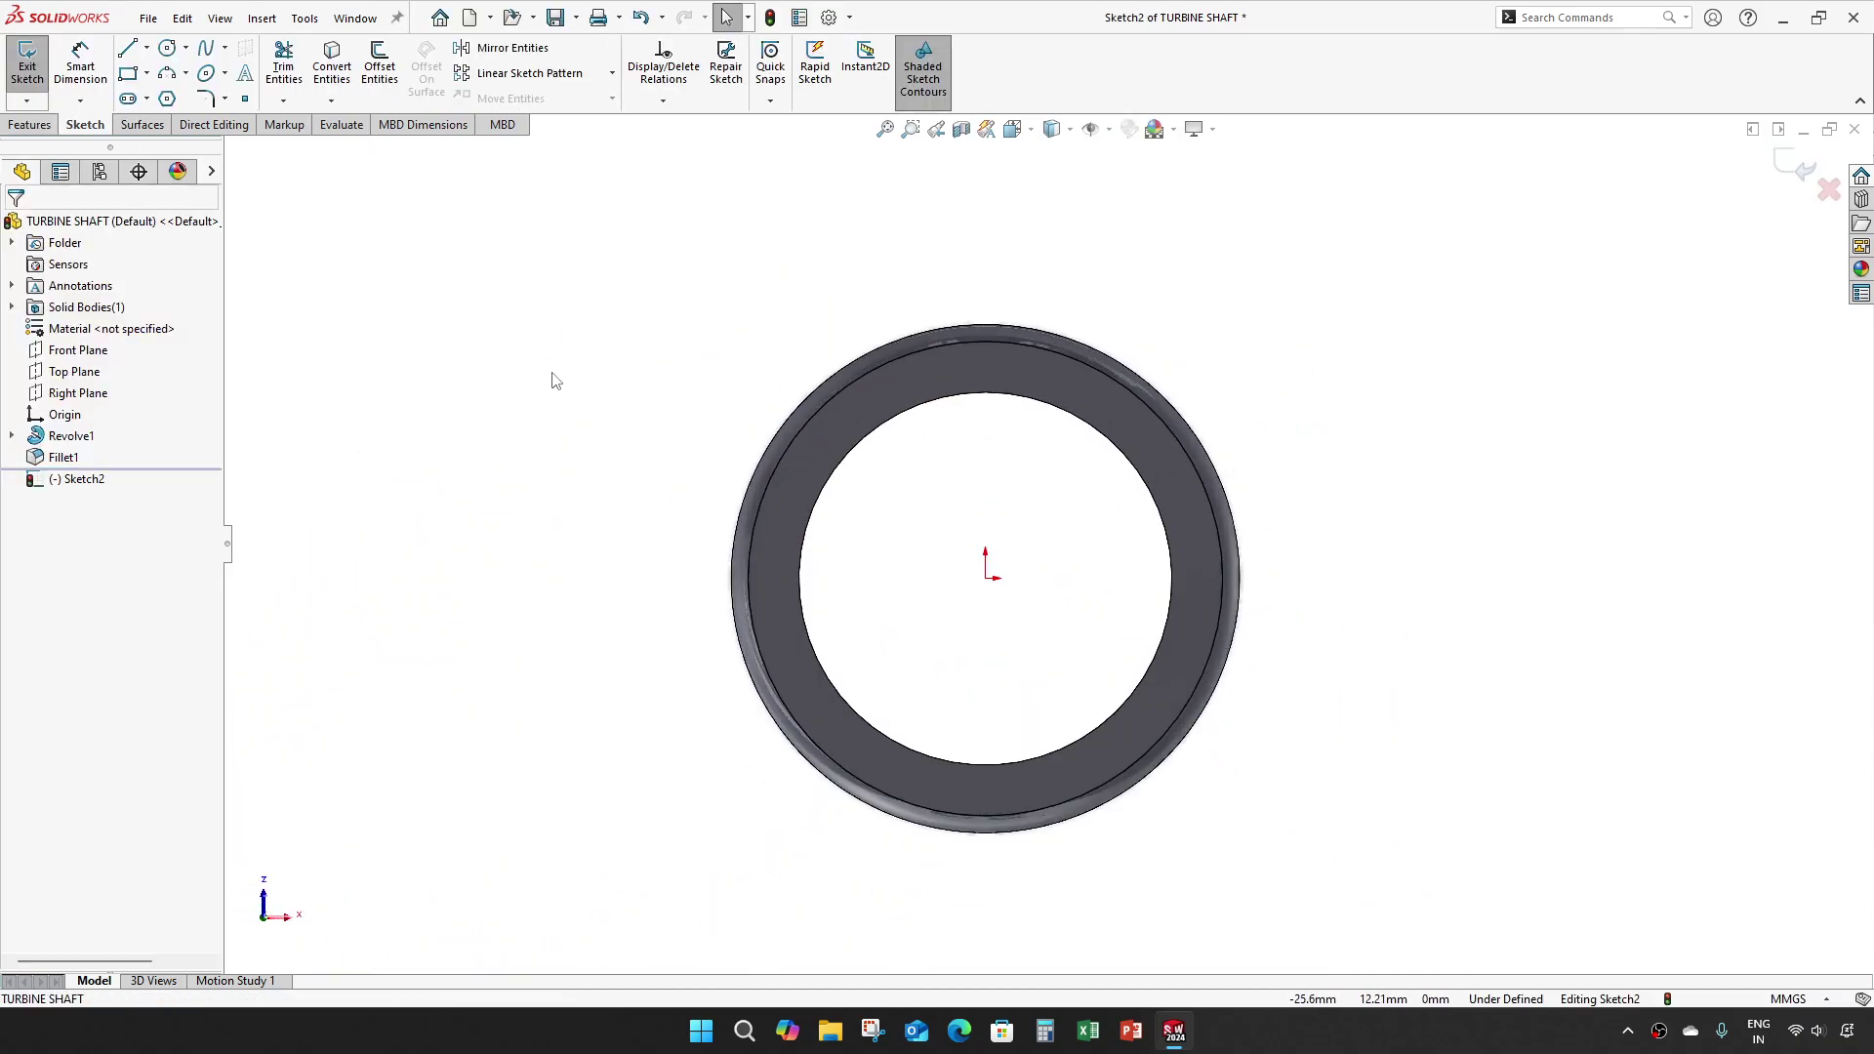
click(167, 49)
click(986, 577)
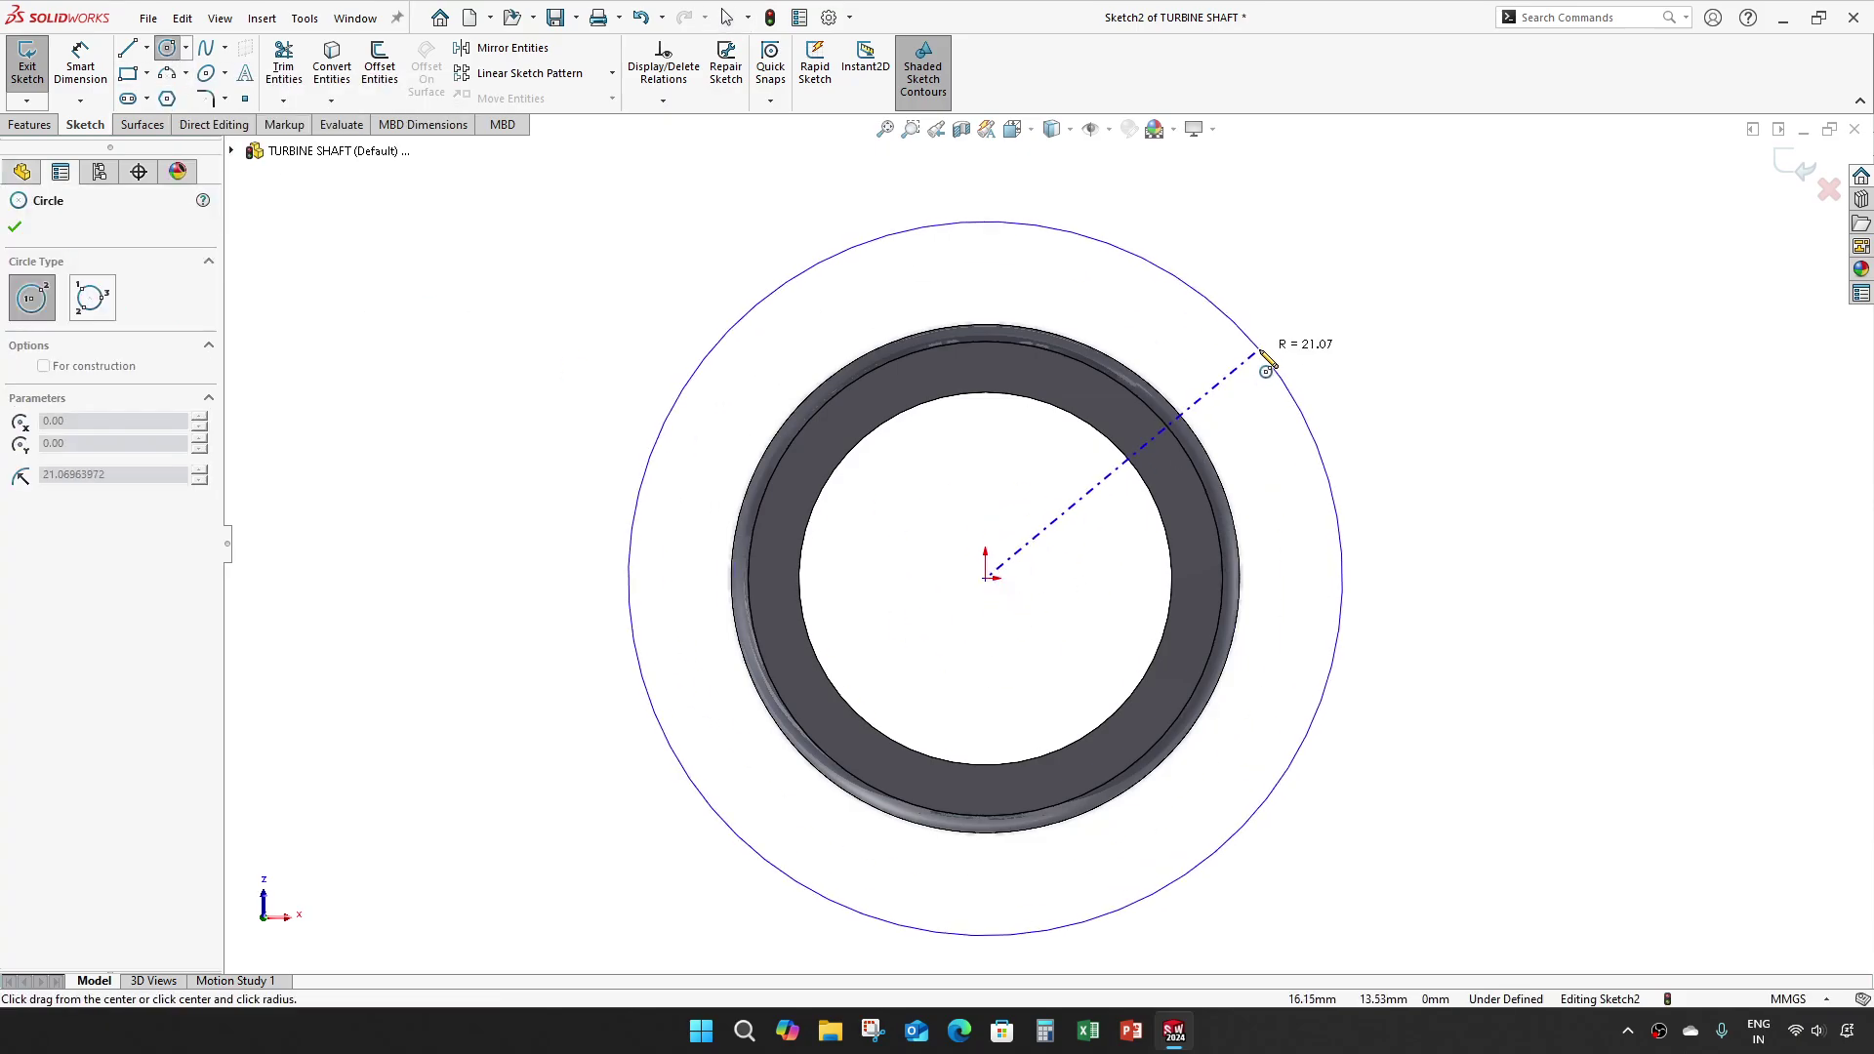
click(1261, 354)
key(Escape)
Step: Dimension the circle's diameter as 66 mm
key(d)
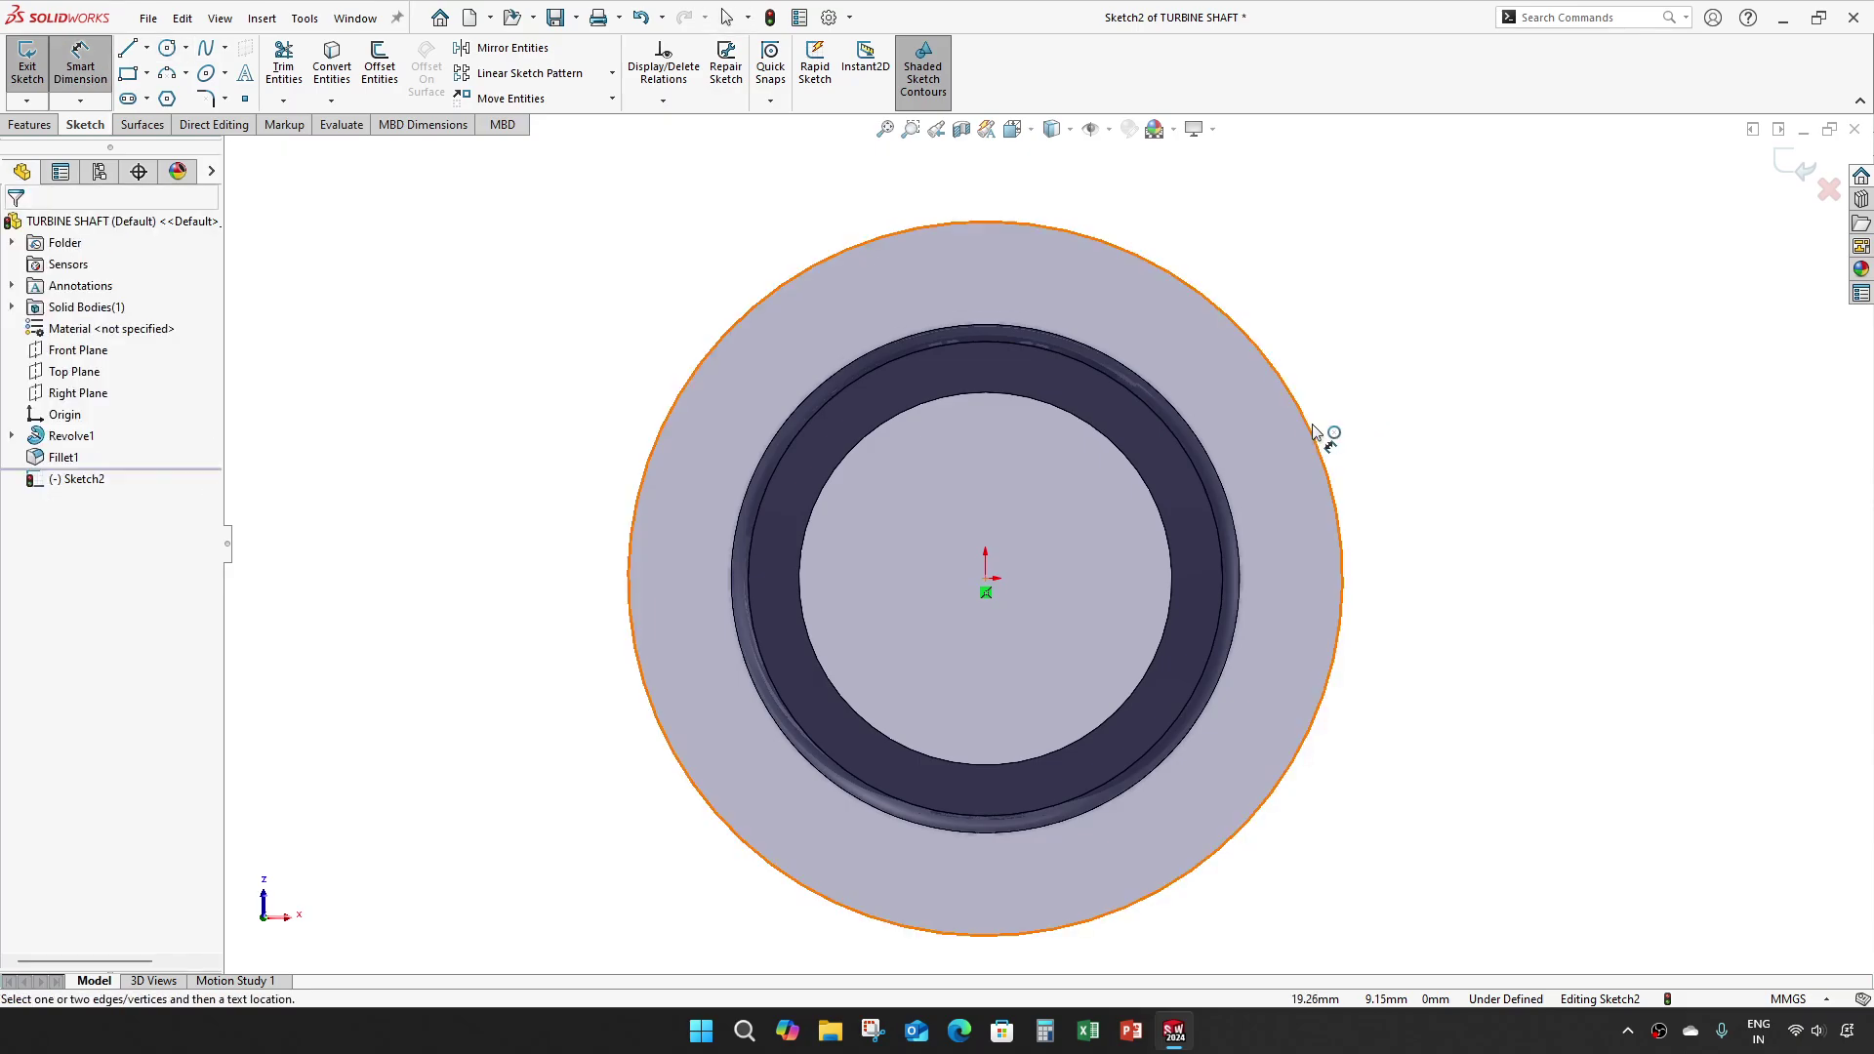
click(1315, 451)
click(1383, 430)
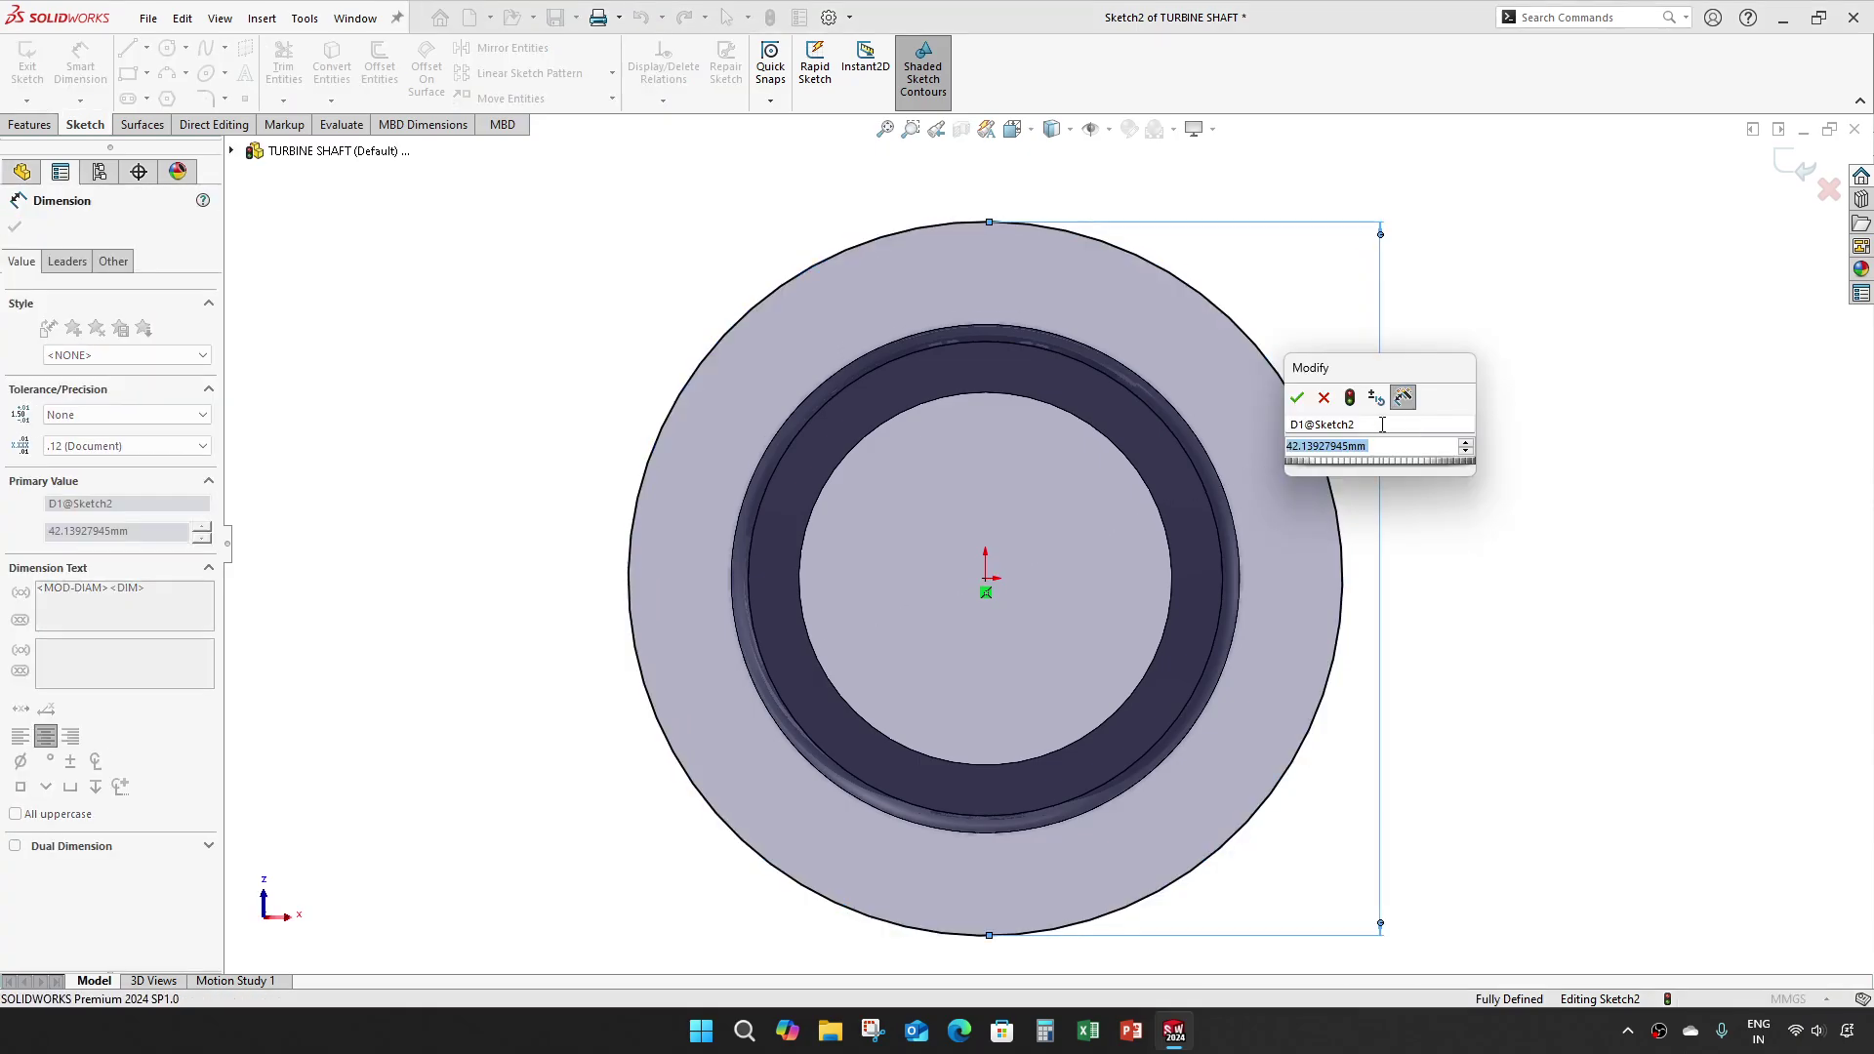
text(66)
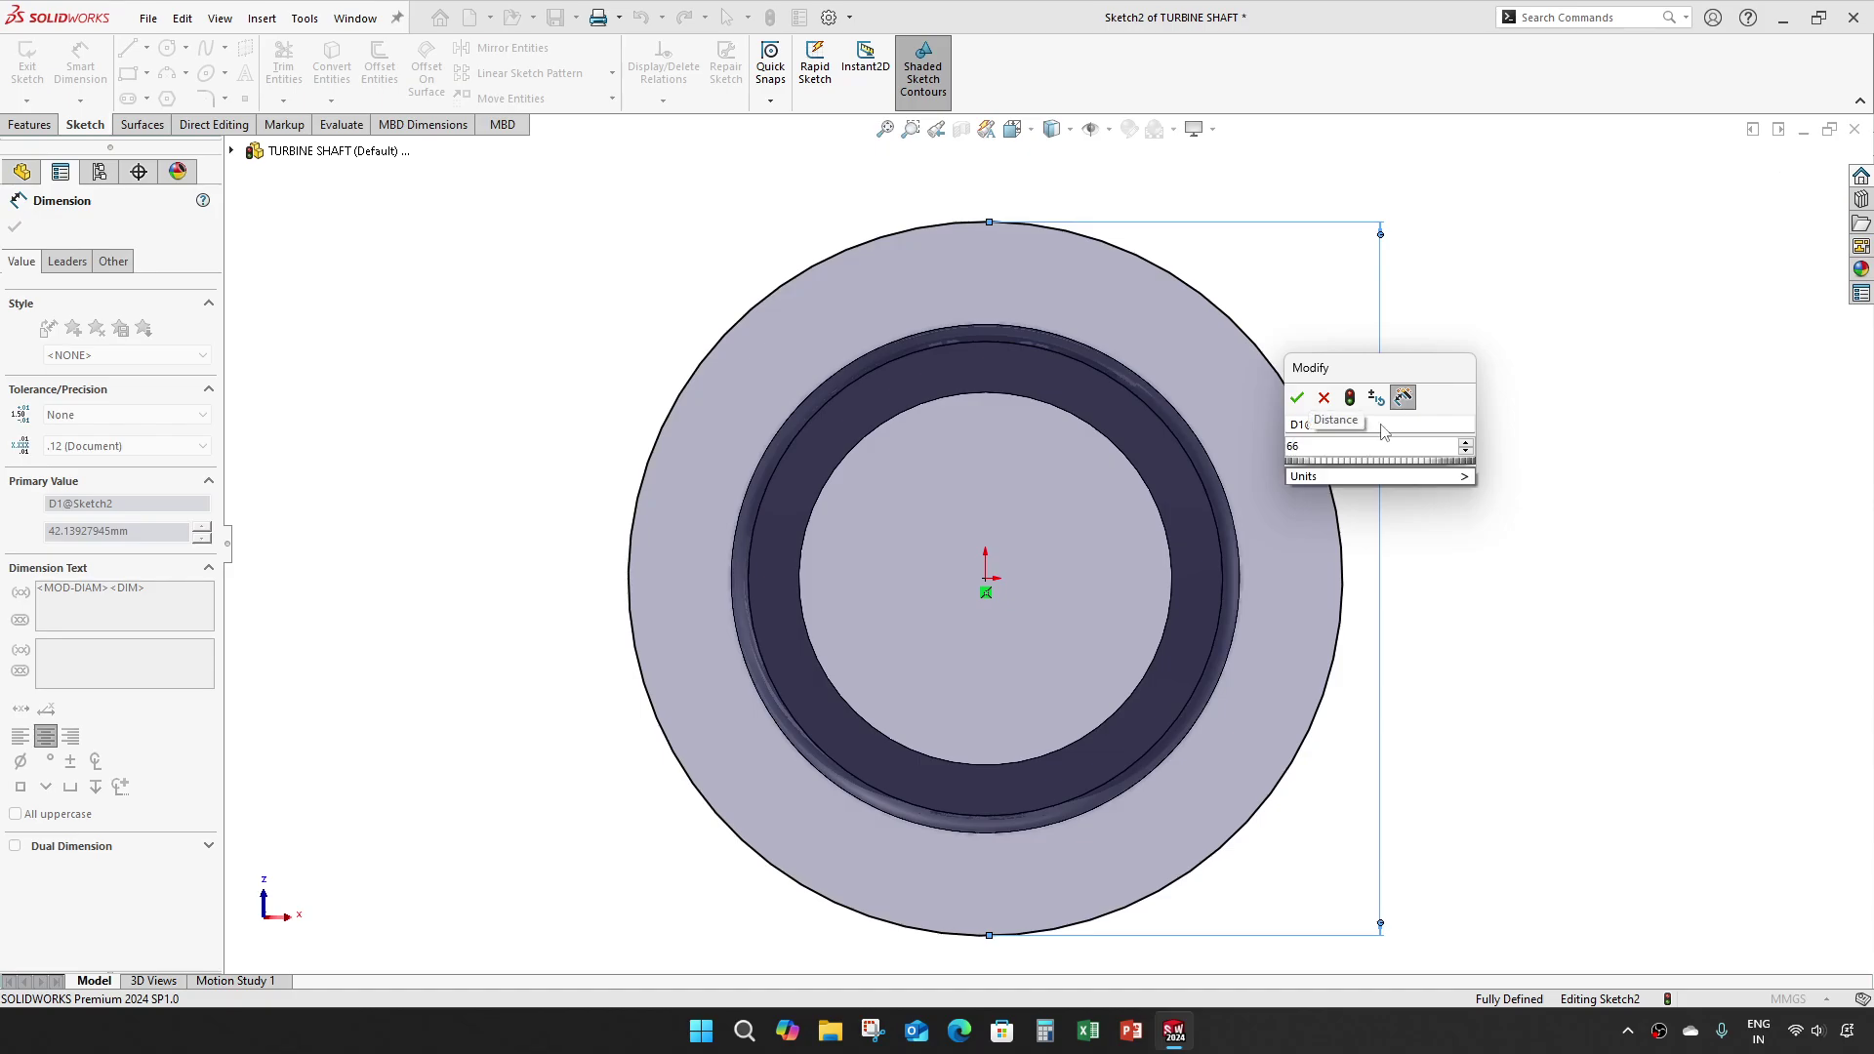
key(Return)
key(Escape)
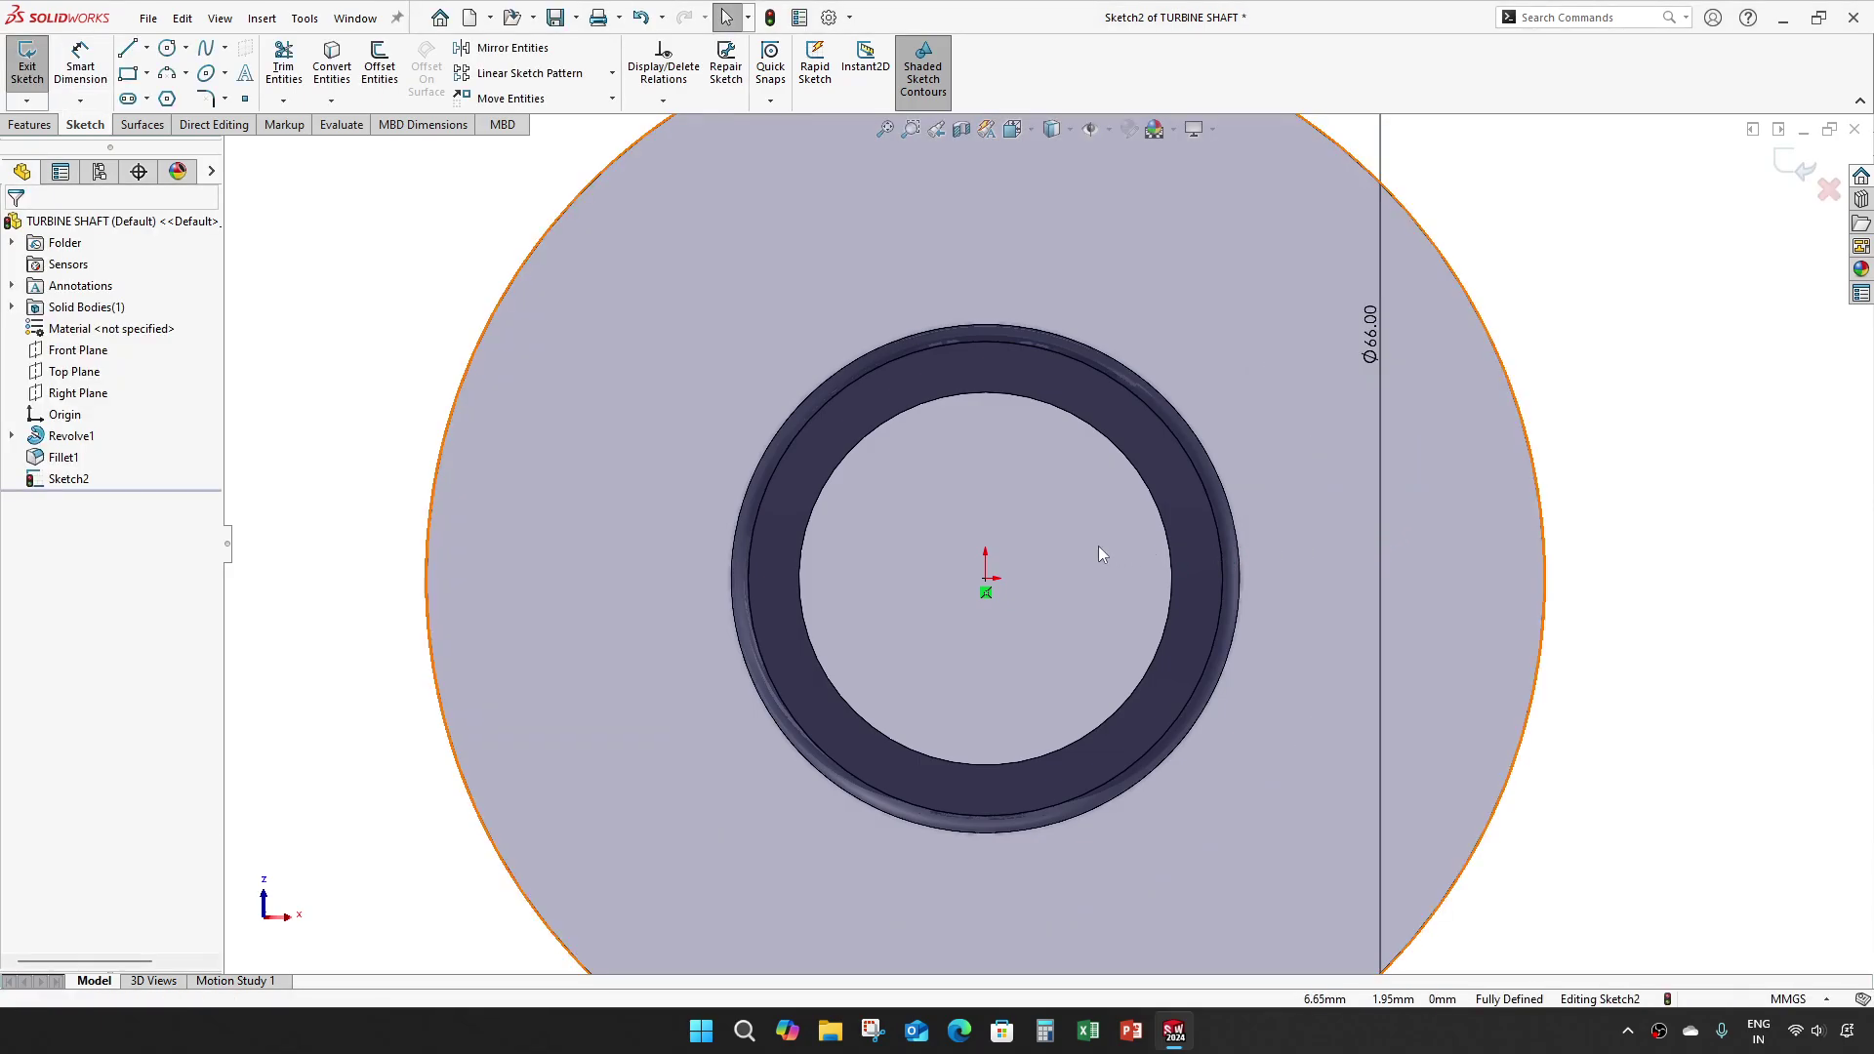
Step: Convert the circular edge of the shaft's bore on the end face into a sketch circle
scroll(1103, 545, up, 2)
middle_drag(1129, 531, 1138, 432)
scroll(1139, 432, down, 3)
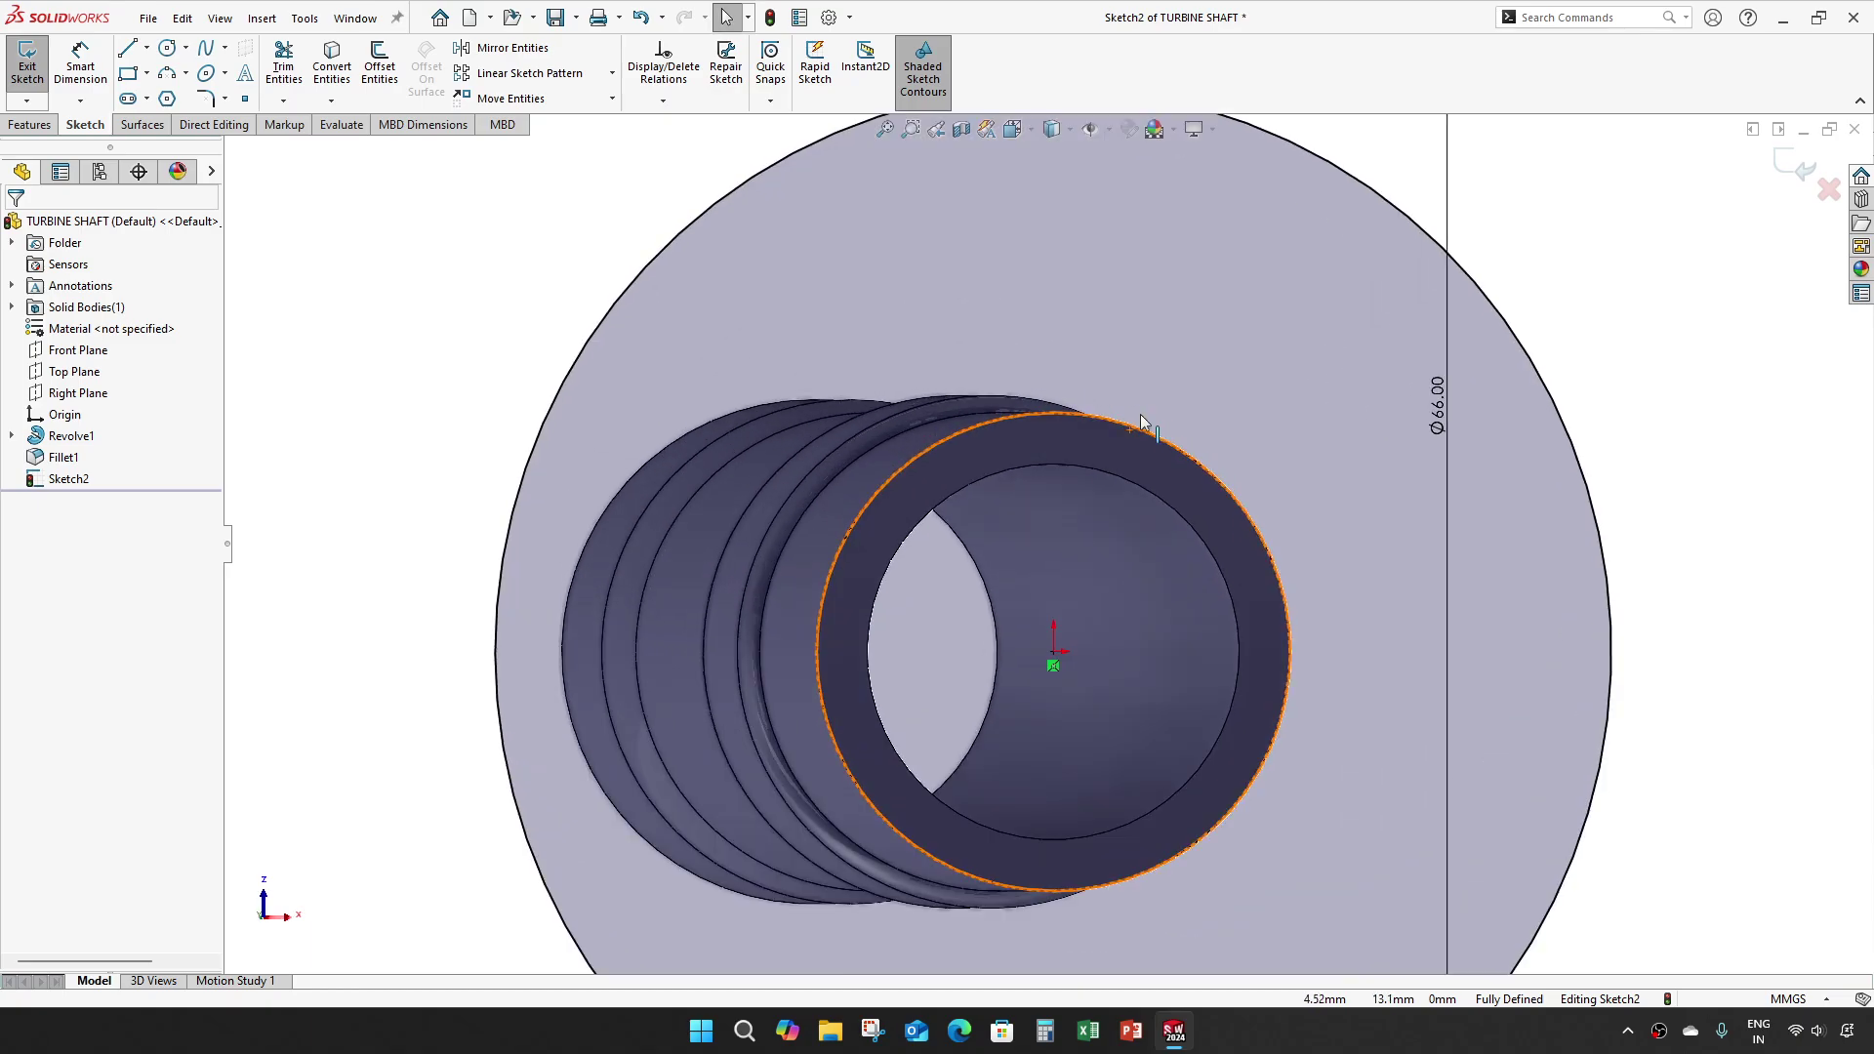
click(327, 70)
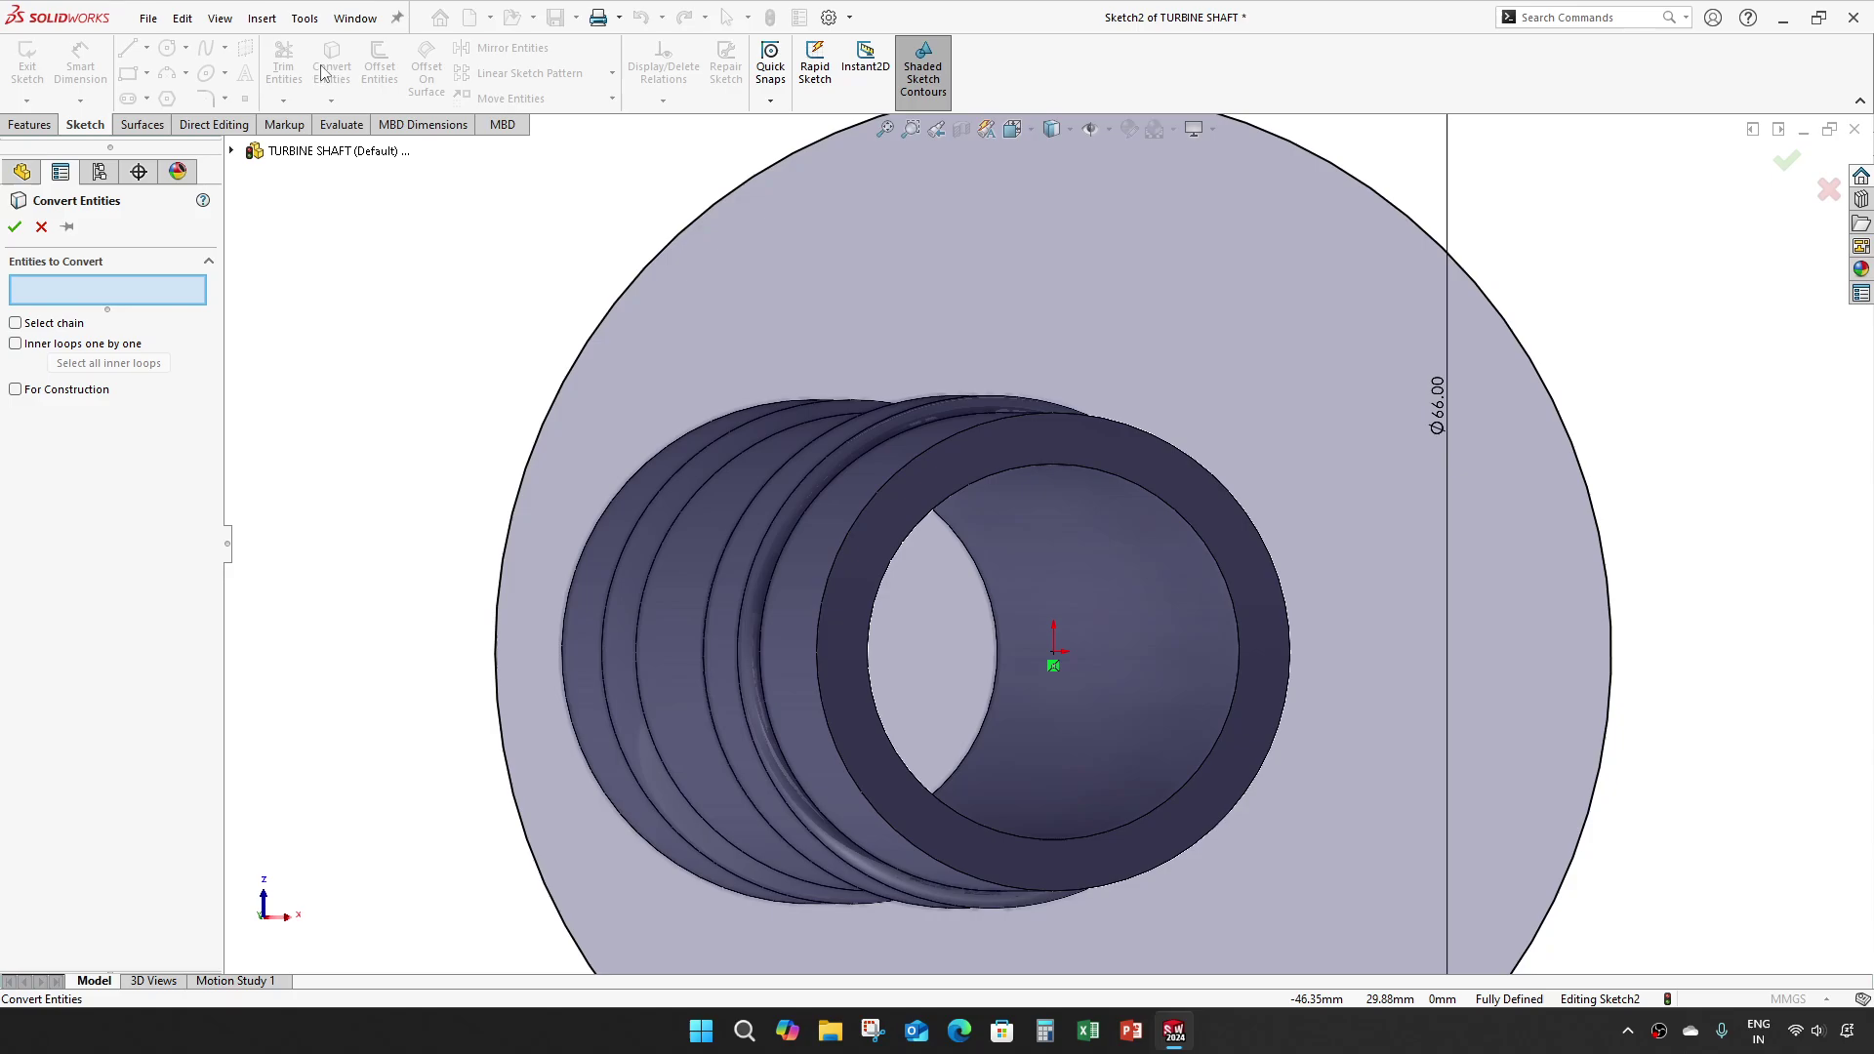
click(976, 482)
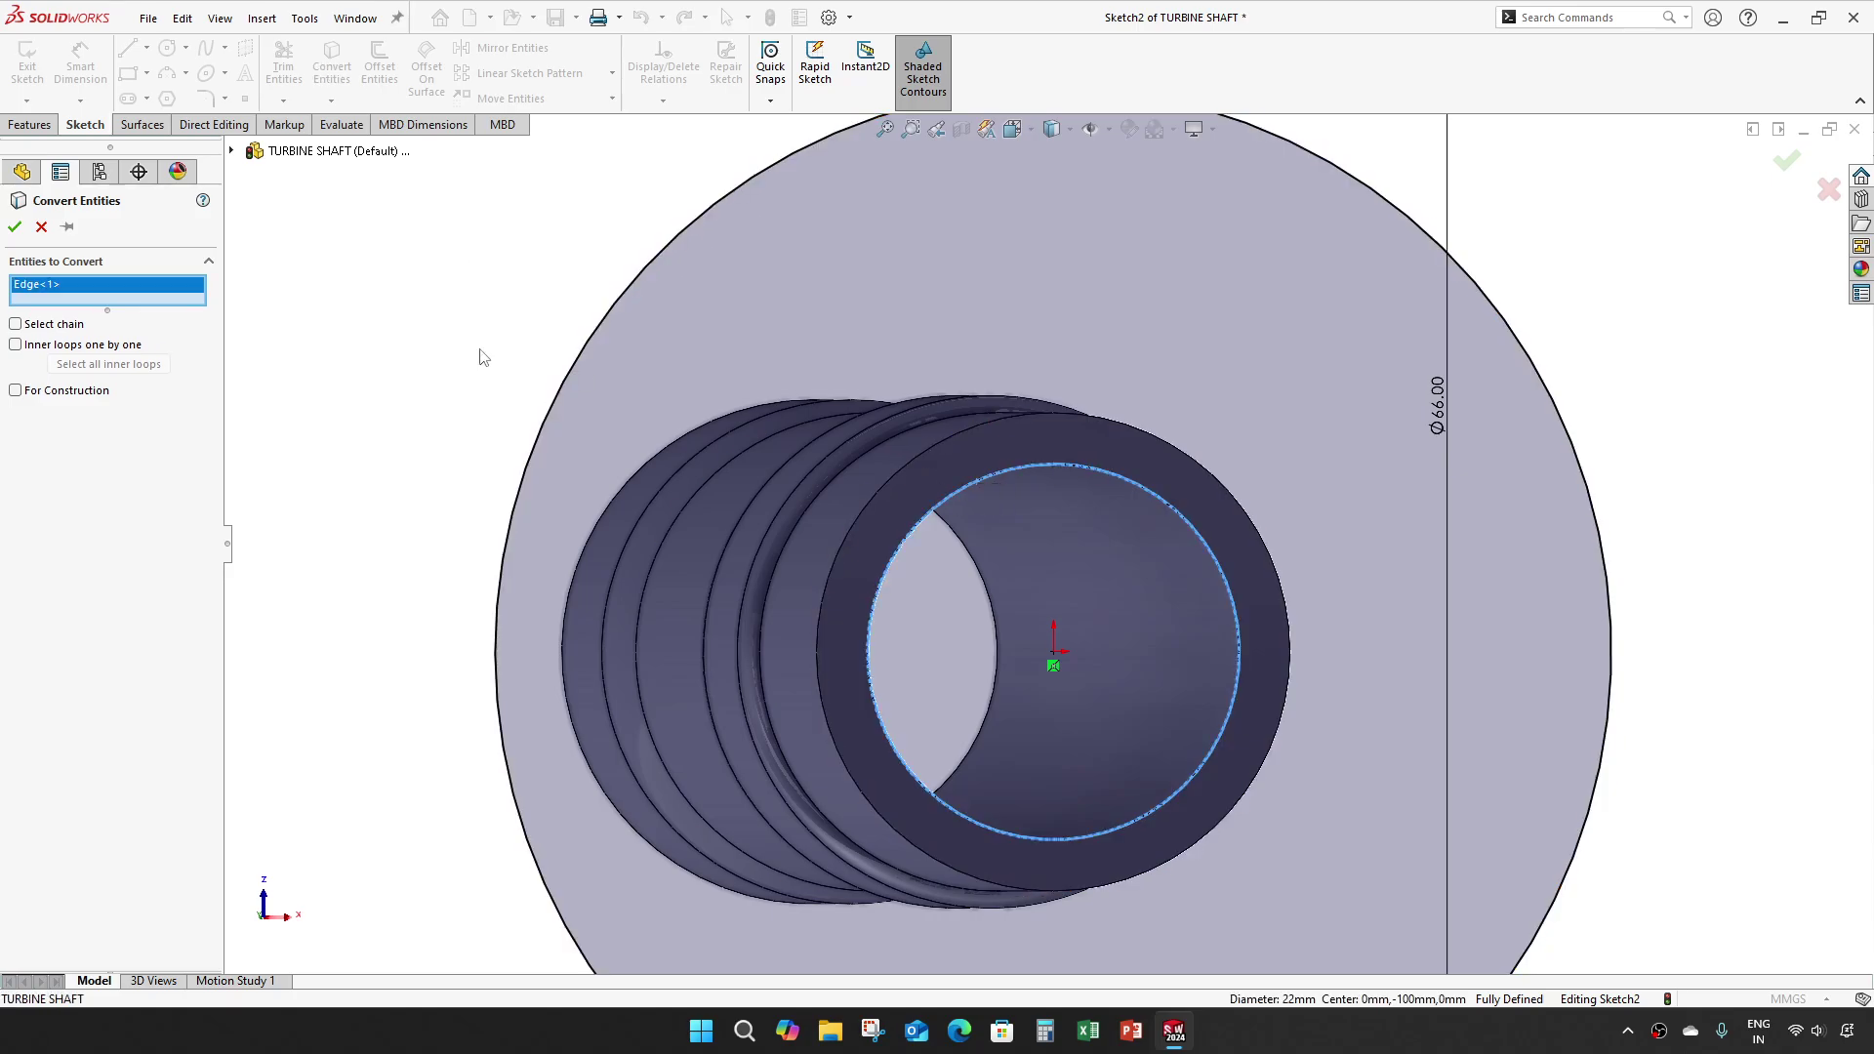
click(7, 229)
Step: Finish the flange sketch and set its boss extrusion's end condition to Blind
click(1786, 162)
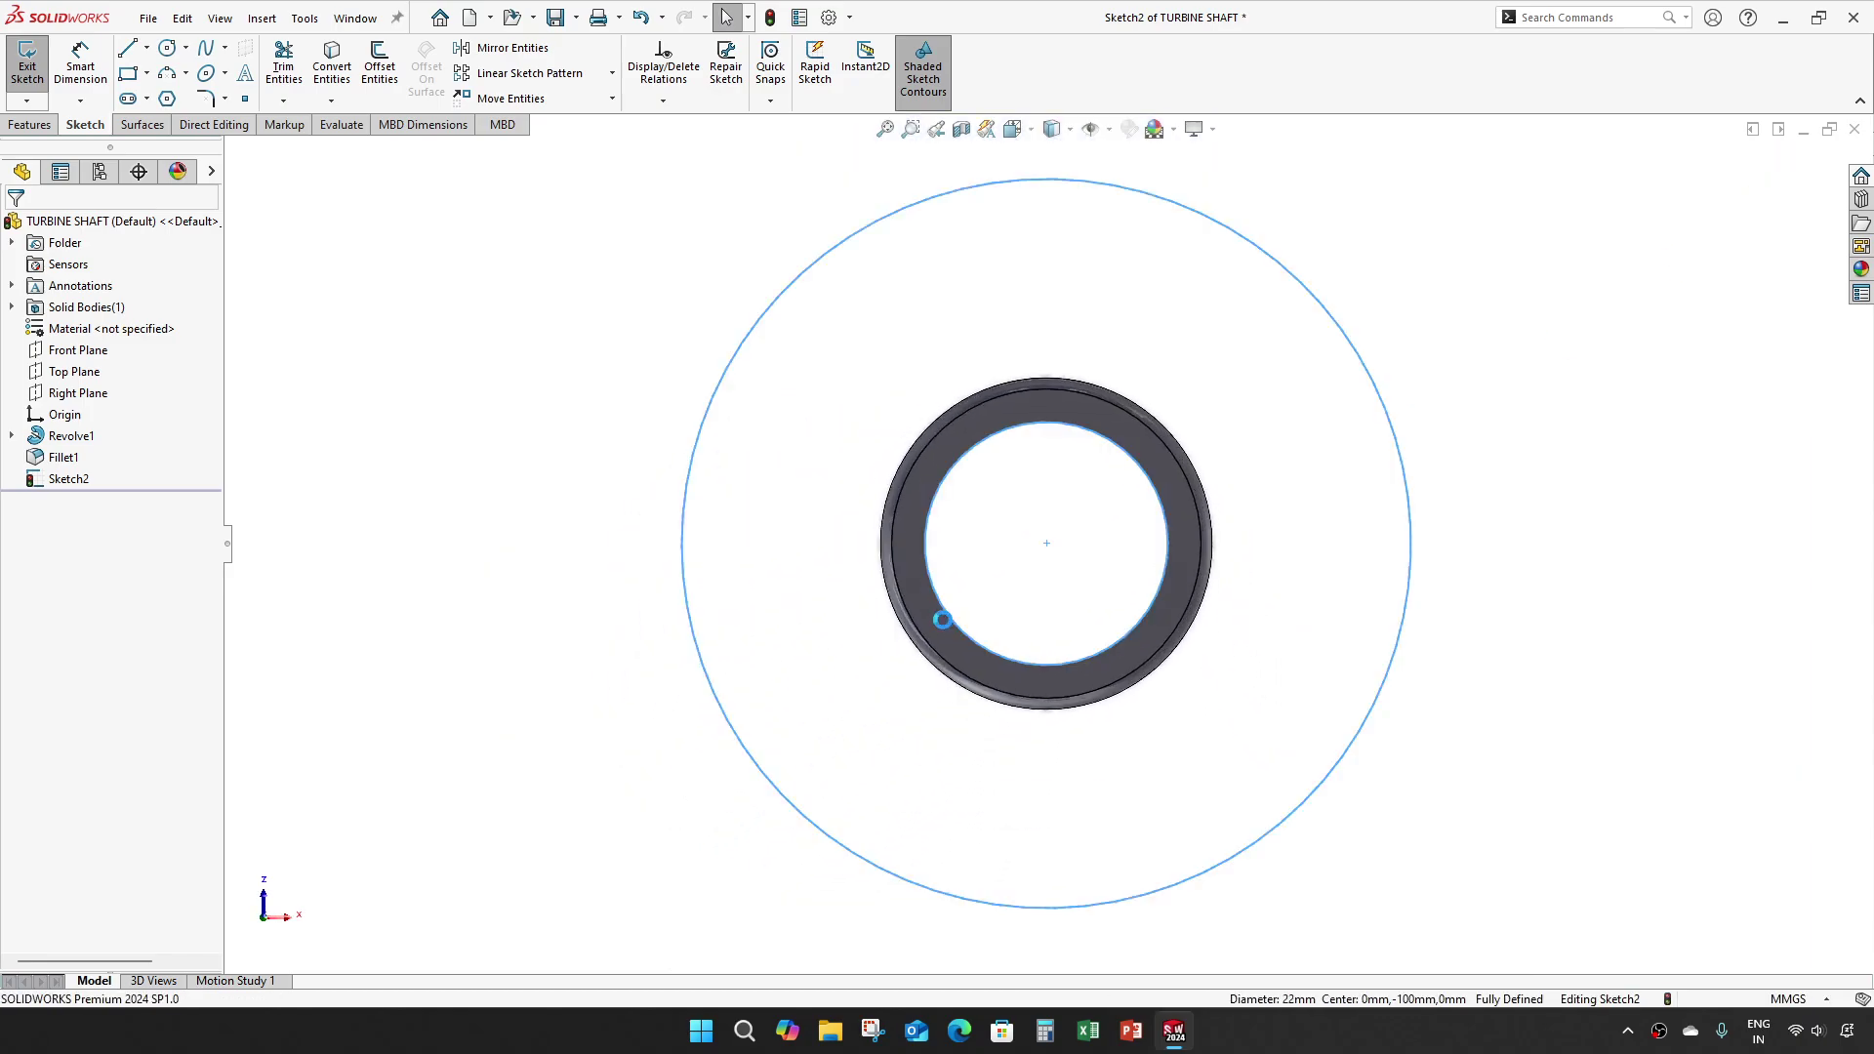
scroll(949, 617, up, 2)
middle_drag(964, 612, 1099, 584)
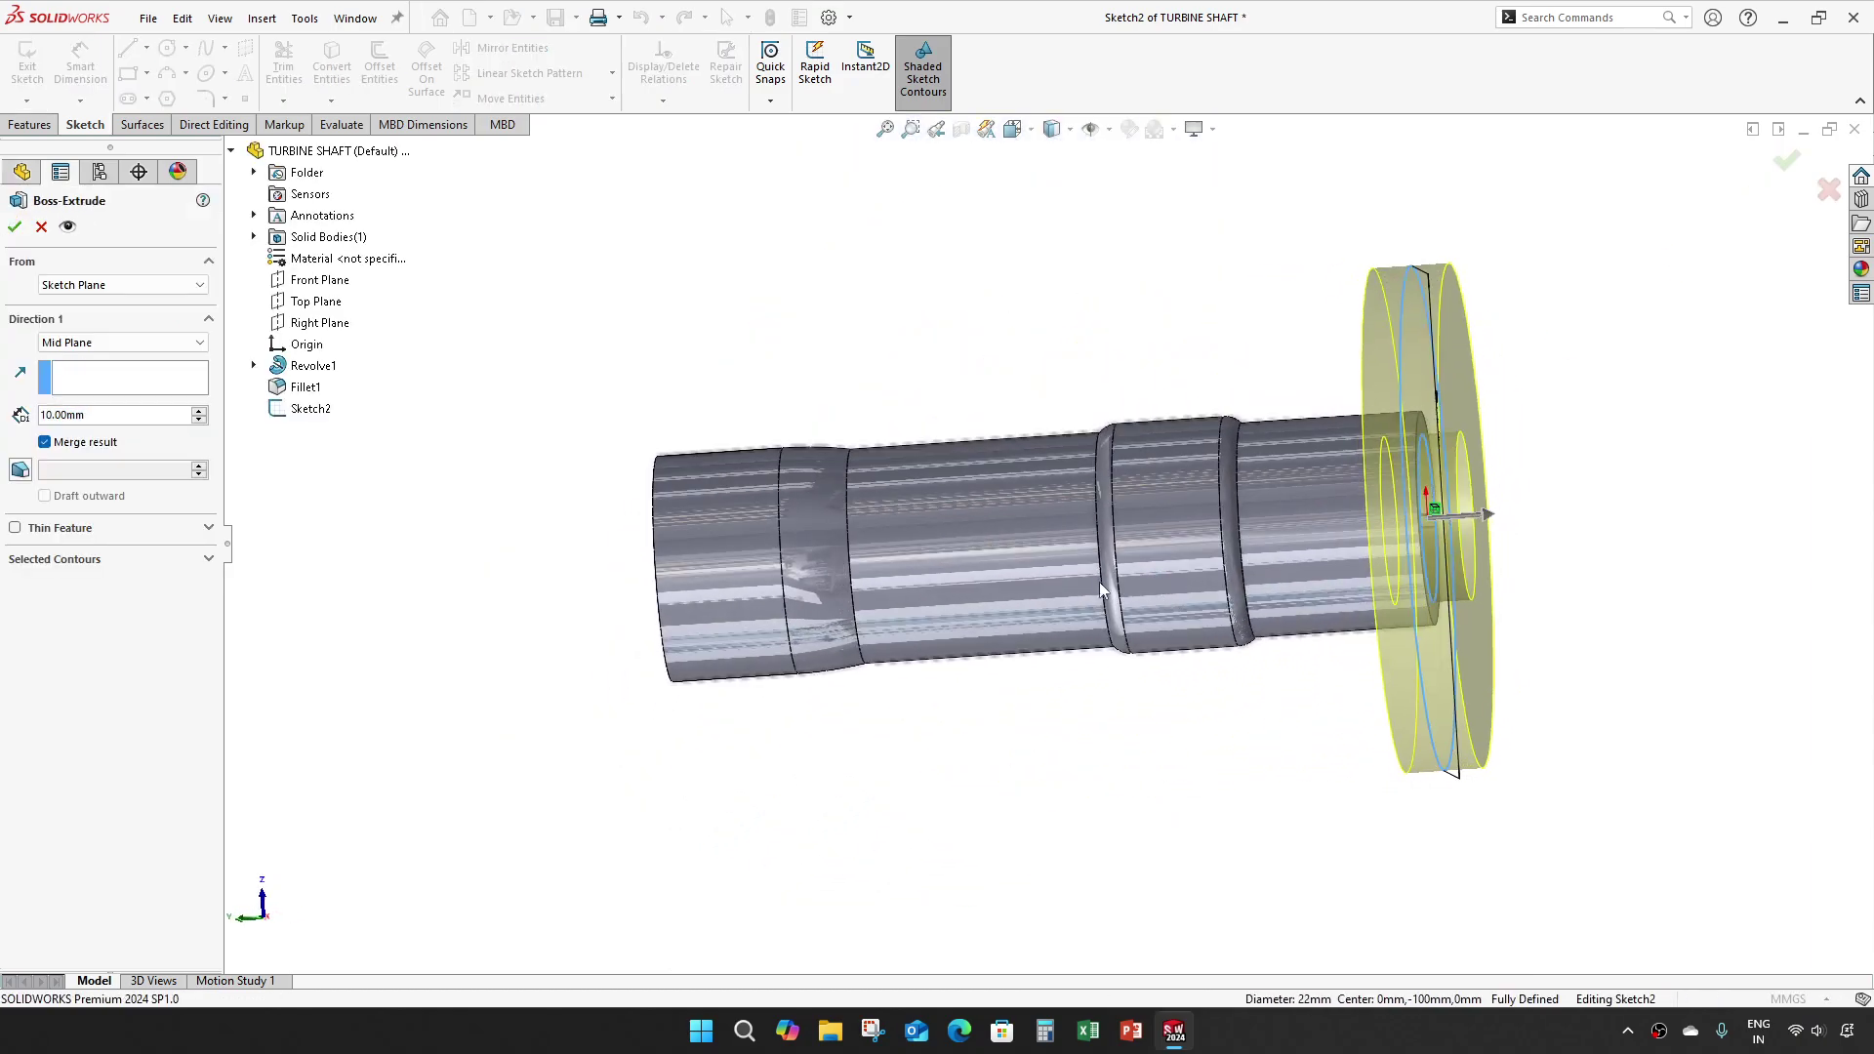
scroll(1101, 586, up, 2)
scroll(1323, 583, down, 3)
middle_drag(1323, 583, 1334, 594)
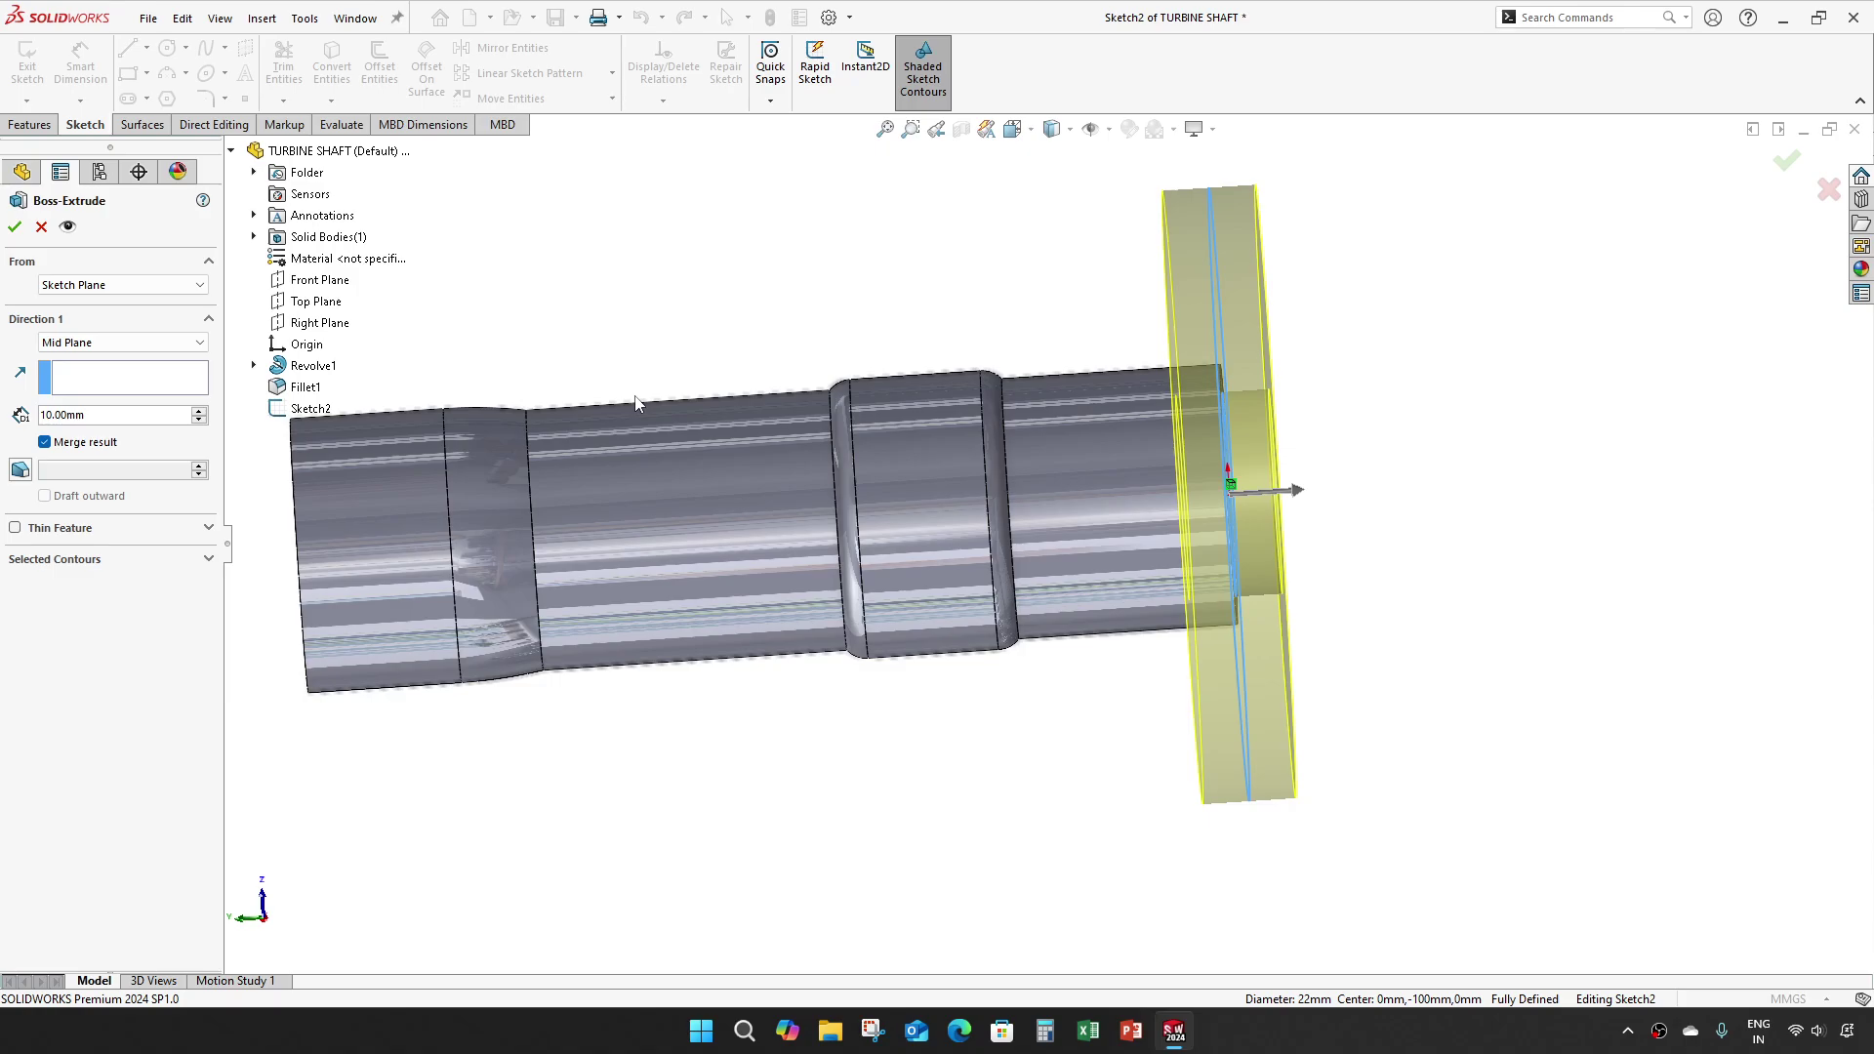
mouse_move(728, 338)
middle_down()
mouse_move(998, 383)
mouse_move(1084, 351)
mouse_move(1018, 371)
mouse_move(1107, 396)
middle_up()
scroll(1224, 409, down, 2)
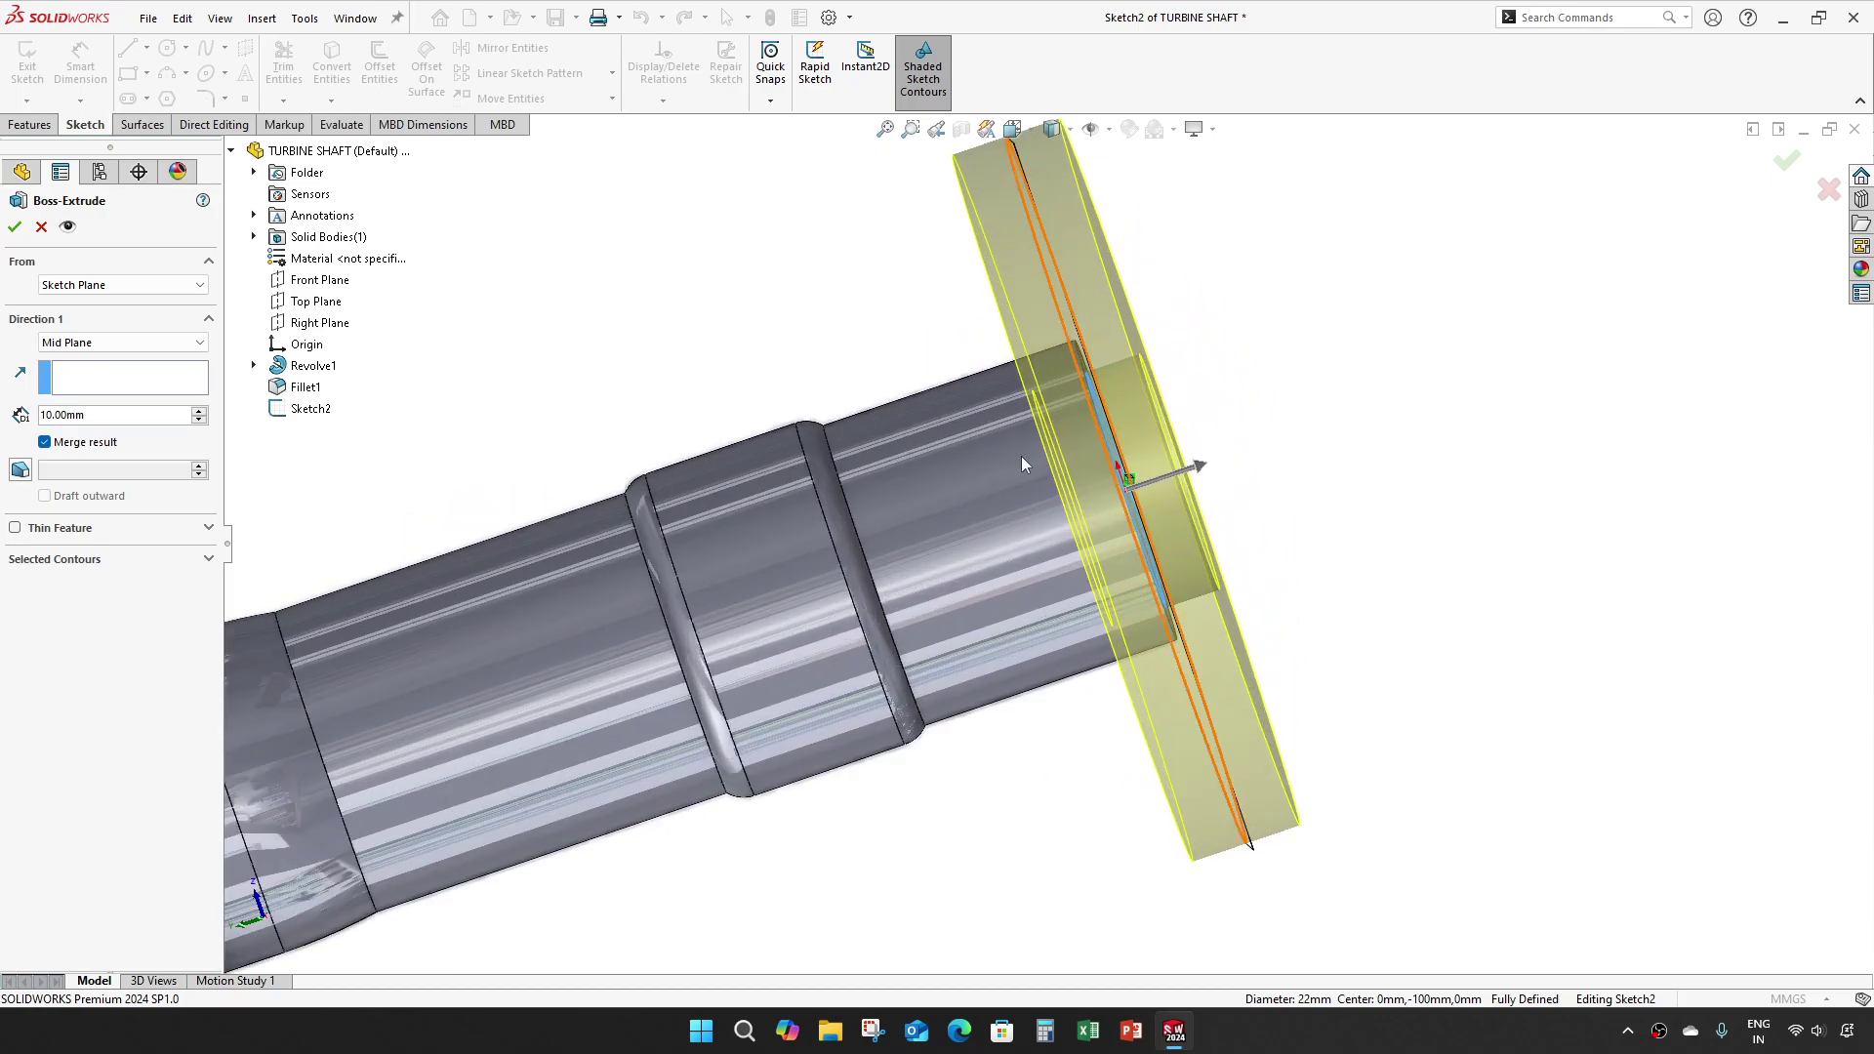
click(101, 348)
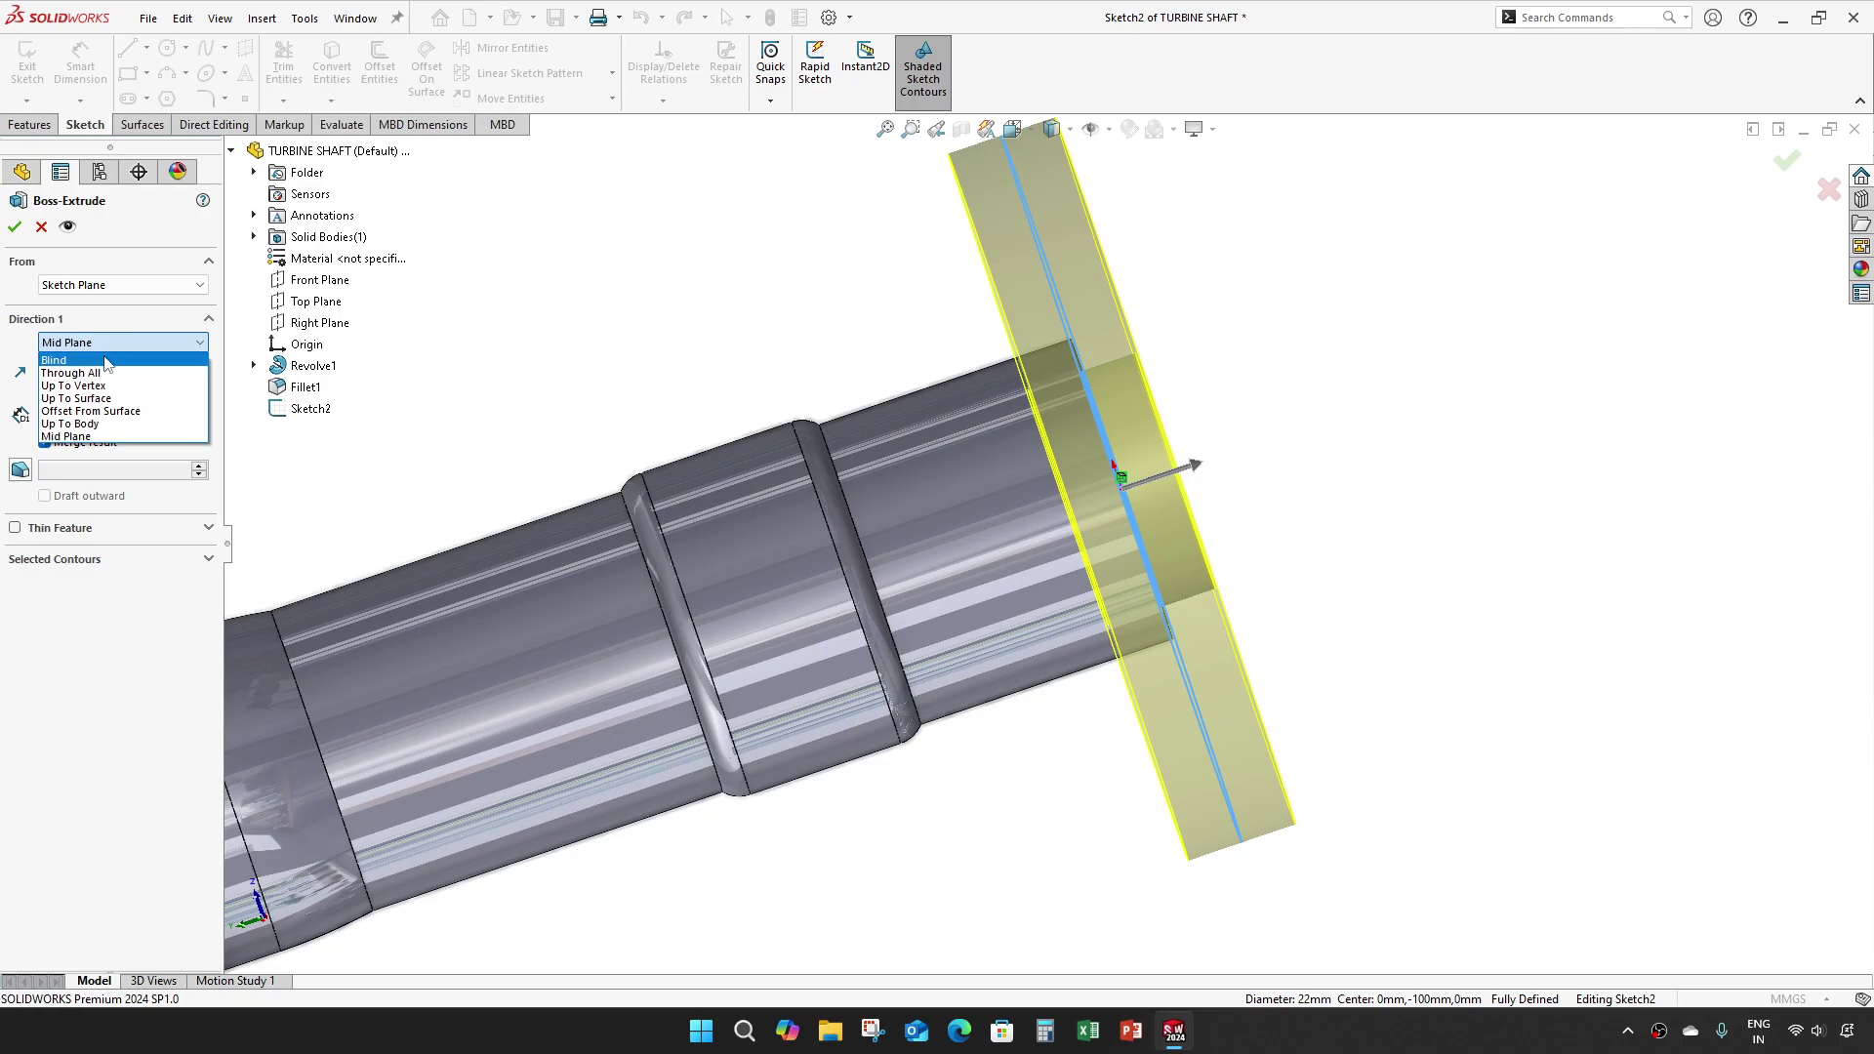
click(106, 361)
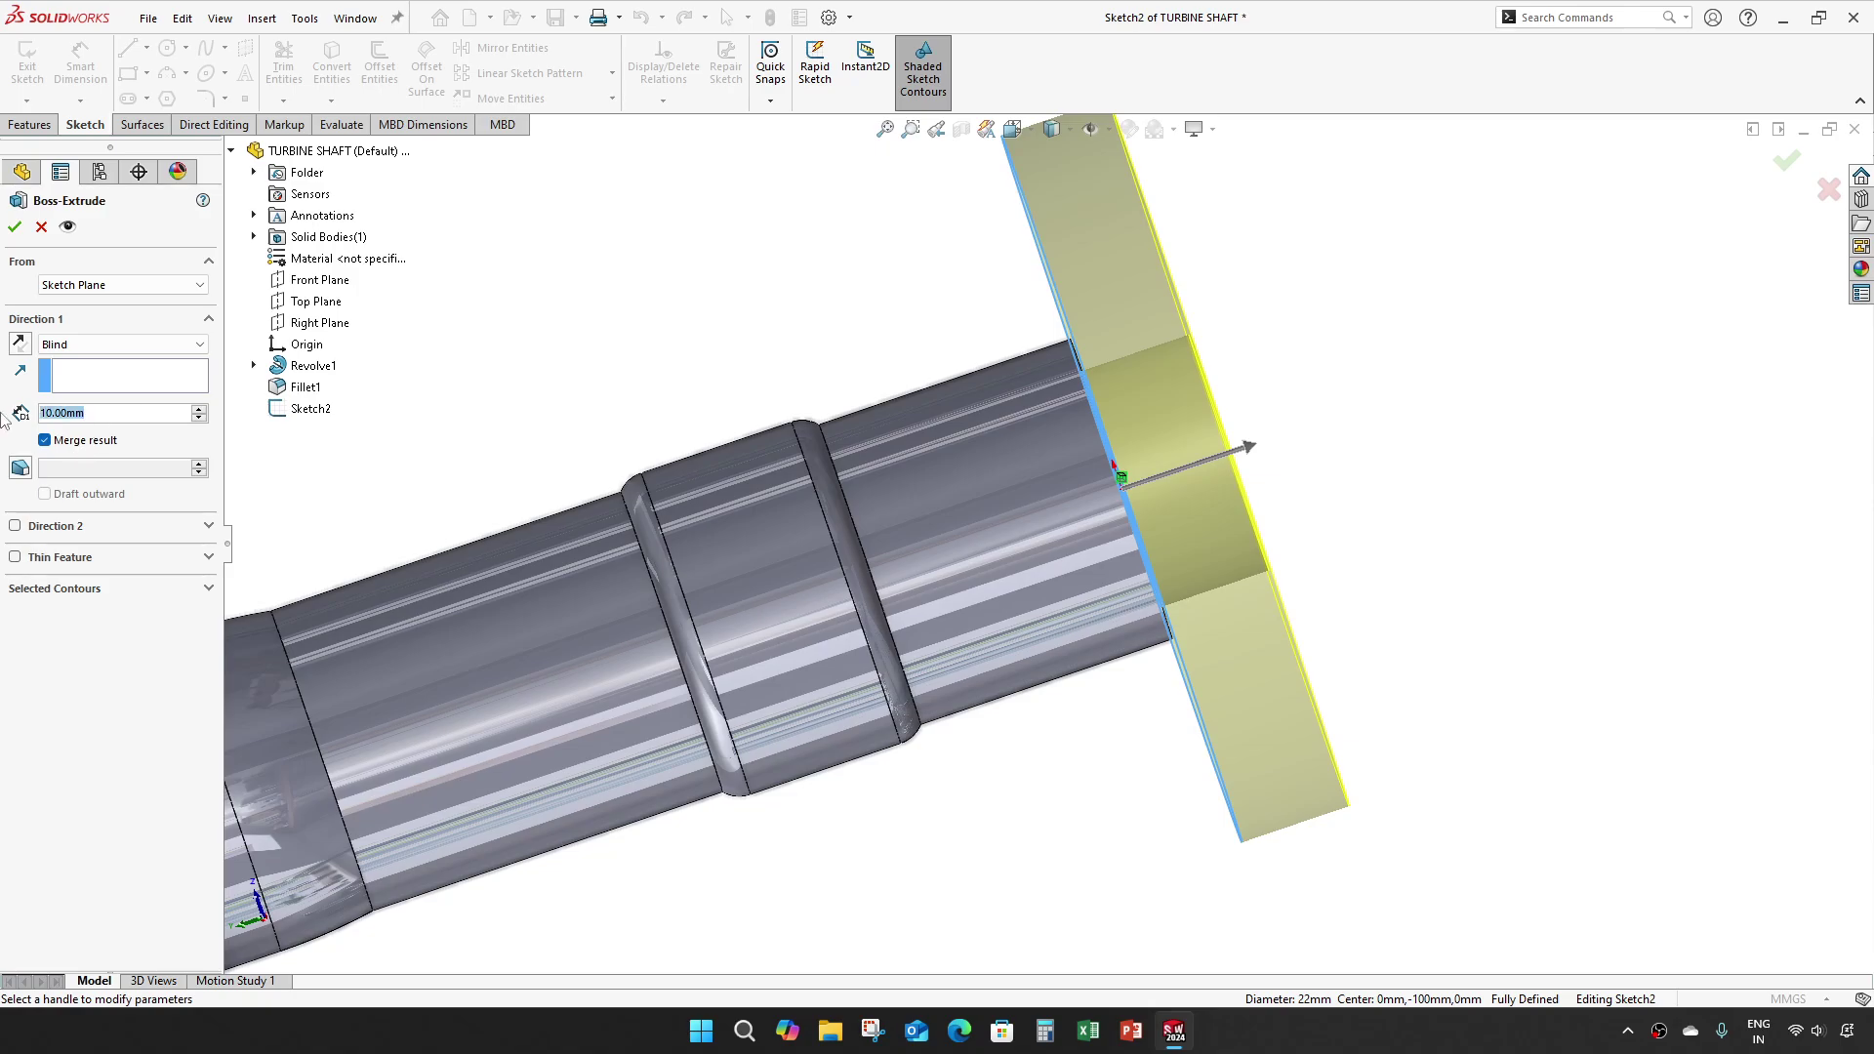
Step: Extrude the flange 6.5 mm deep in the reversed direction, toward the collar
text(6.5)
key(Return)
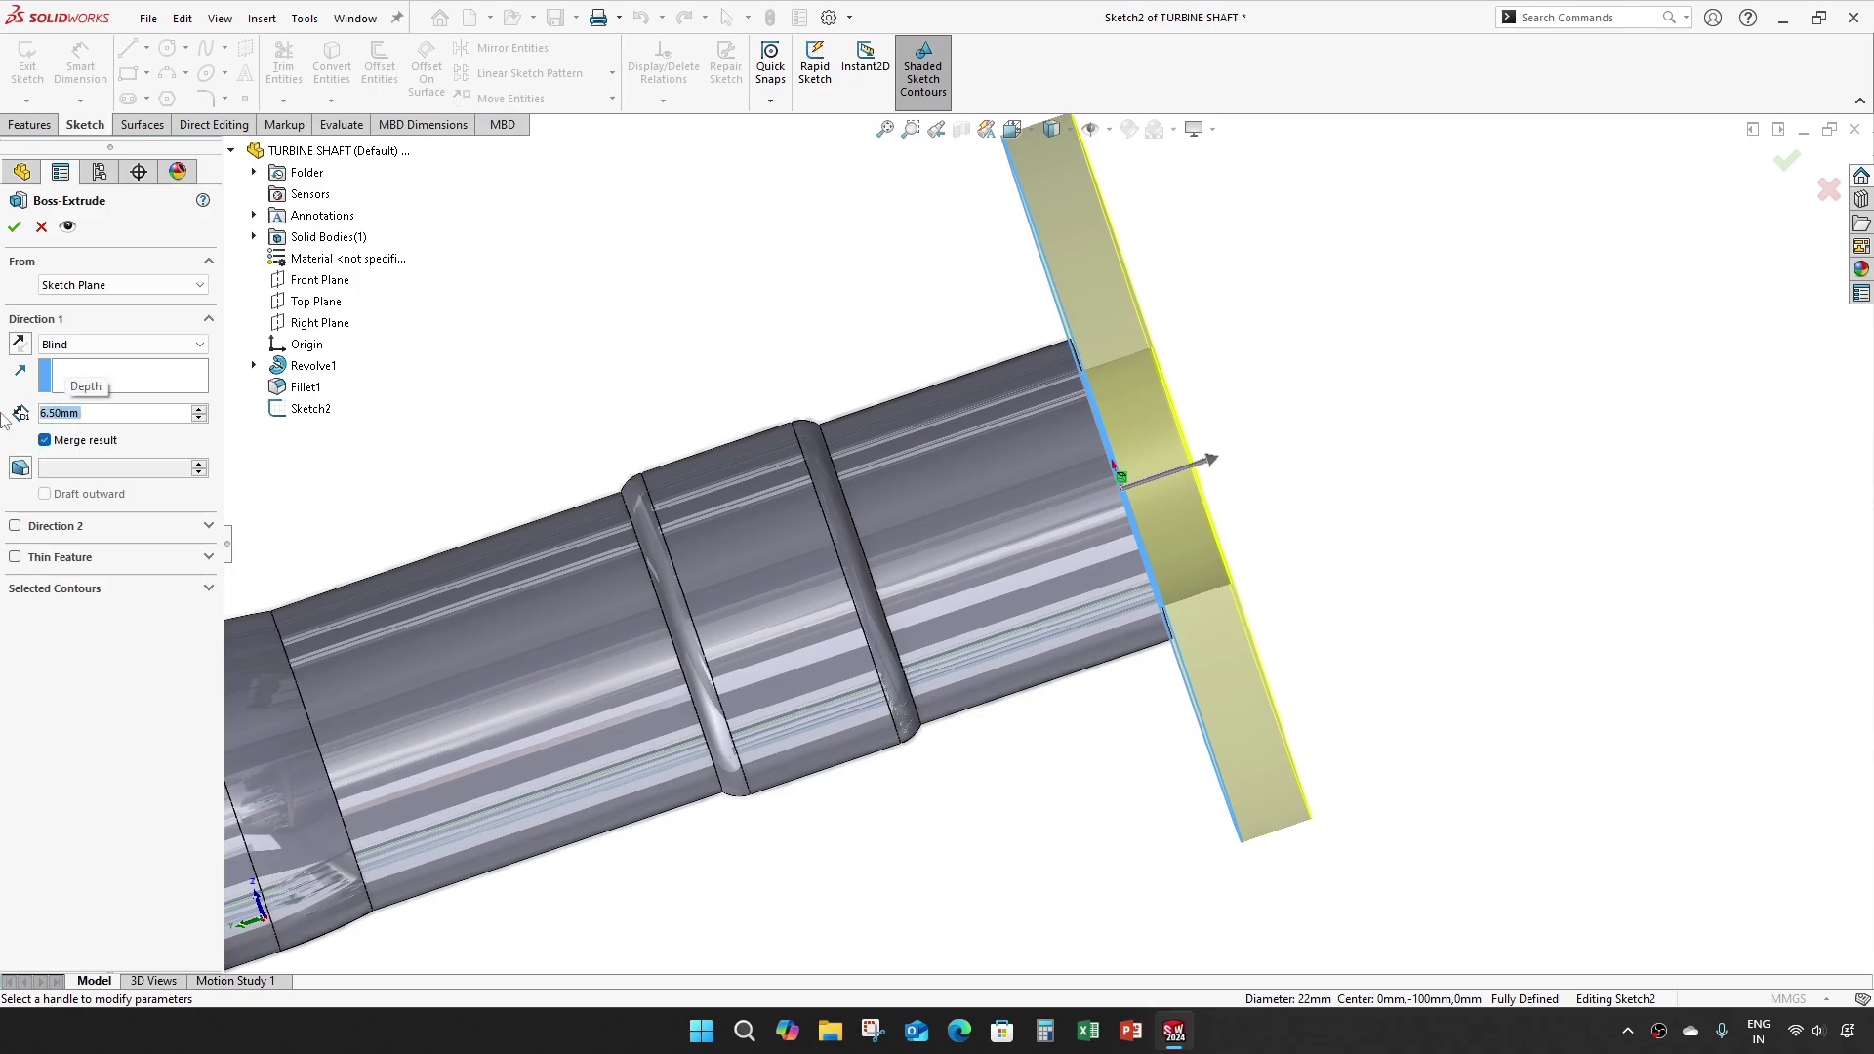
click(21, 344)
middle_drag(694, 380, 640, 392)
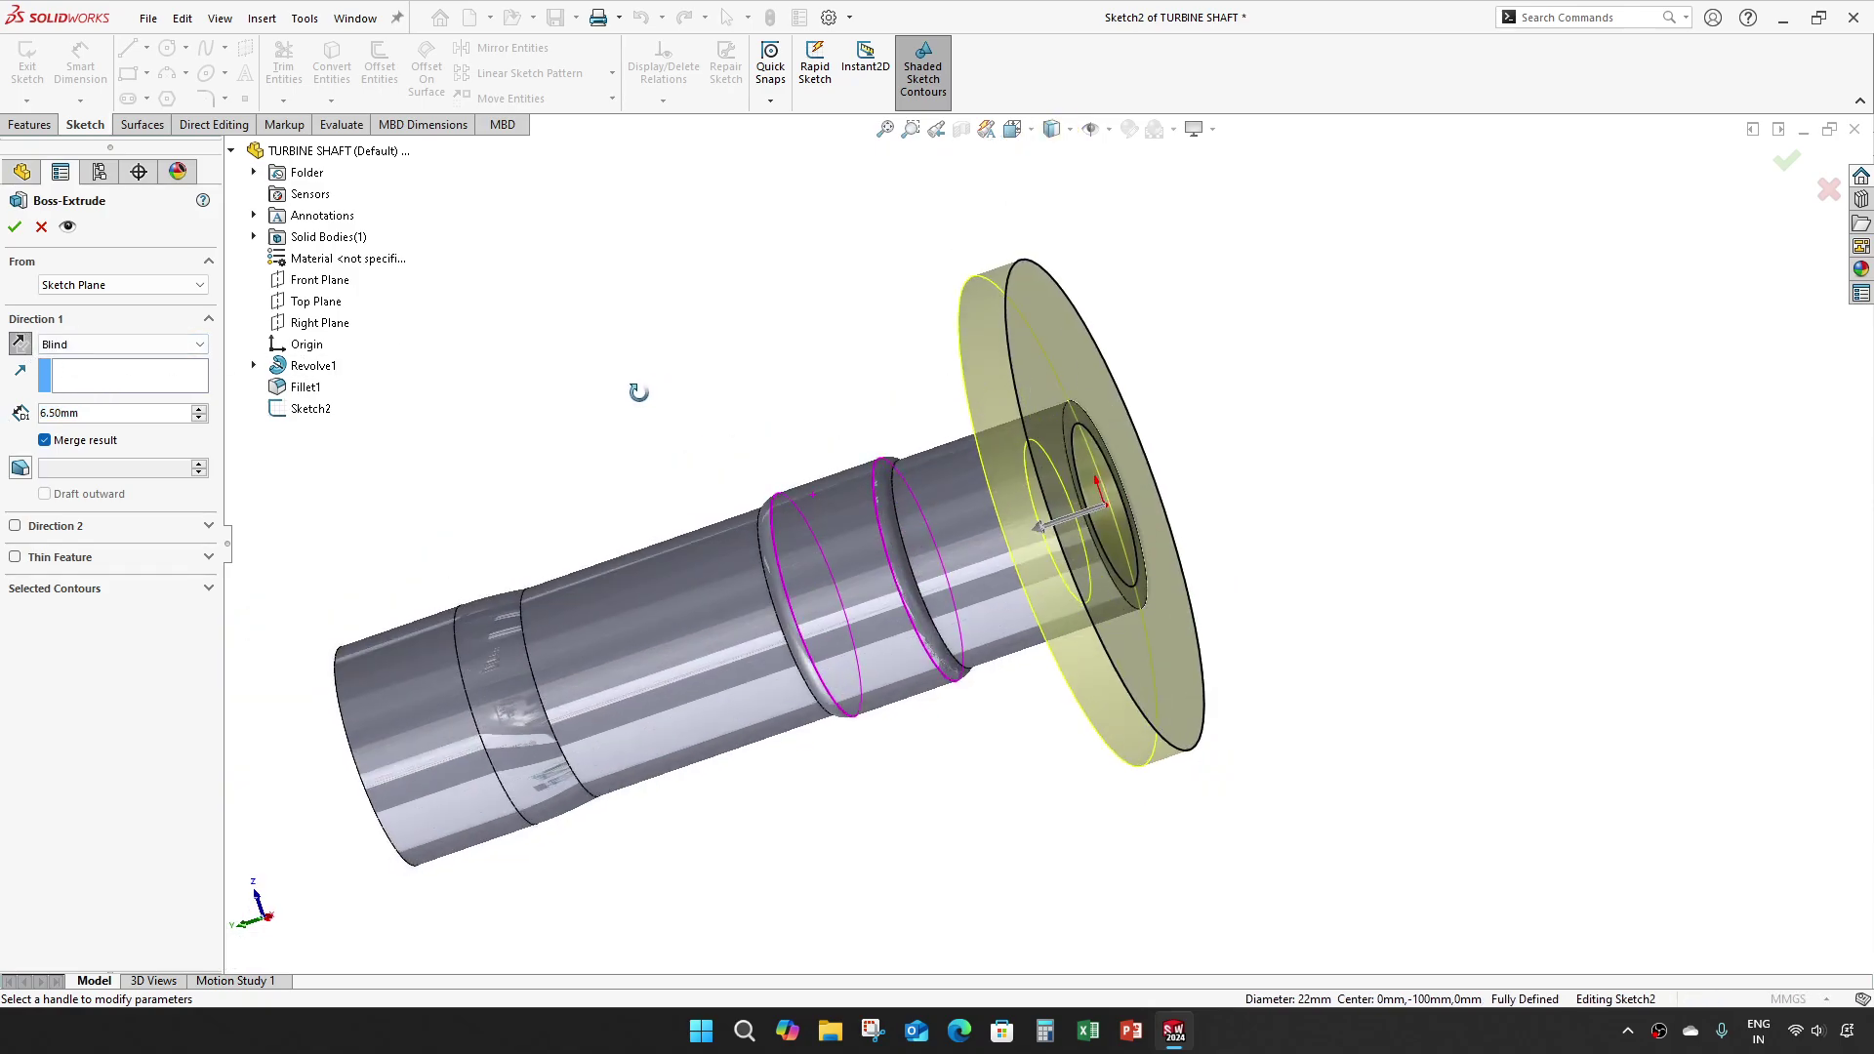
click(14, 226)
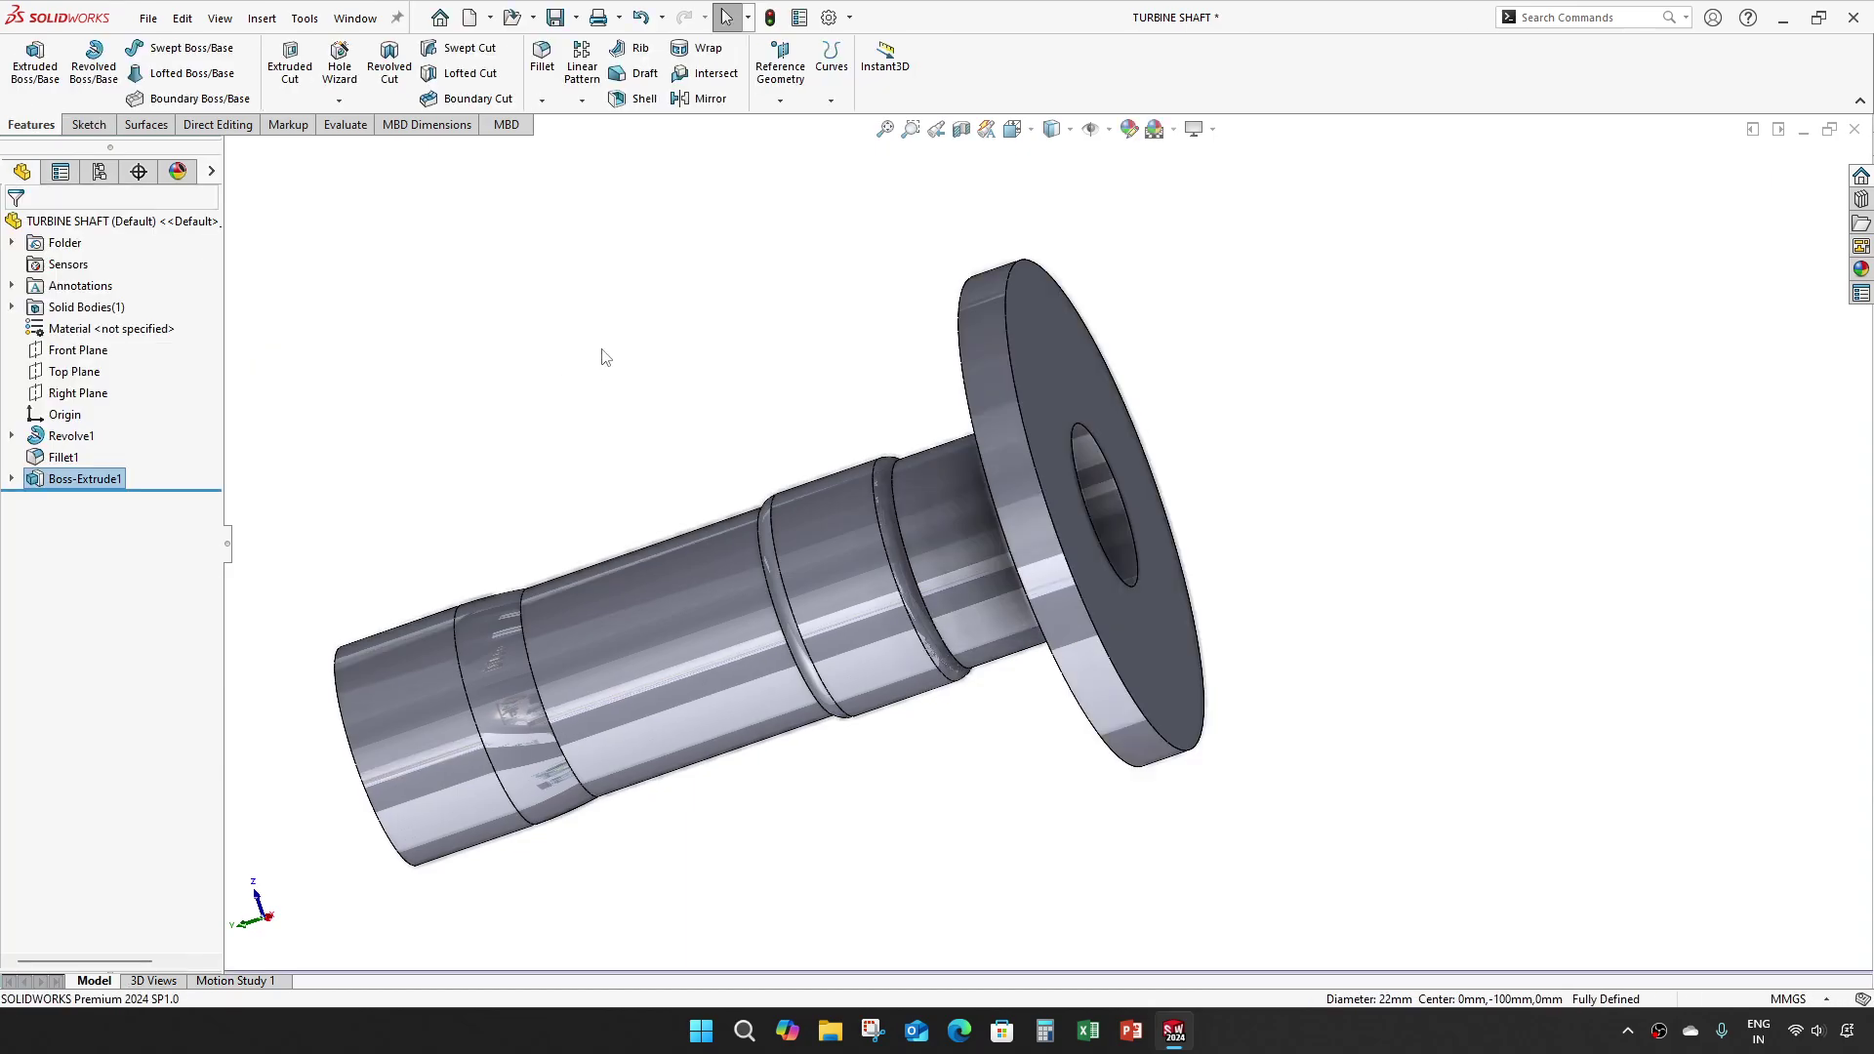
Step: Start a symmetric Fillet with a 2 mm radius and select the edge where the flange meets the shaft
middle_drag(886, 423, 1079, 423)
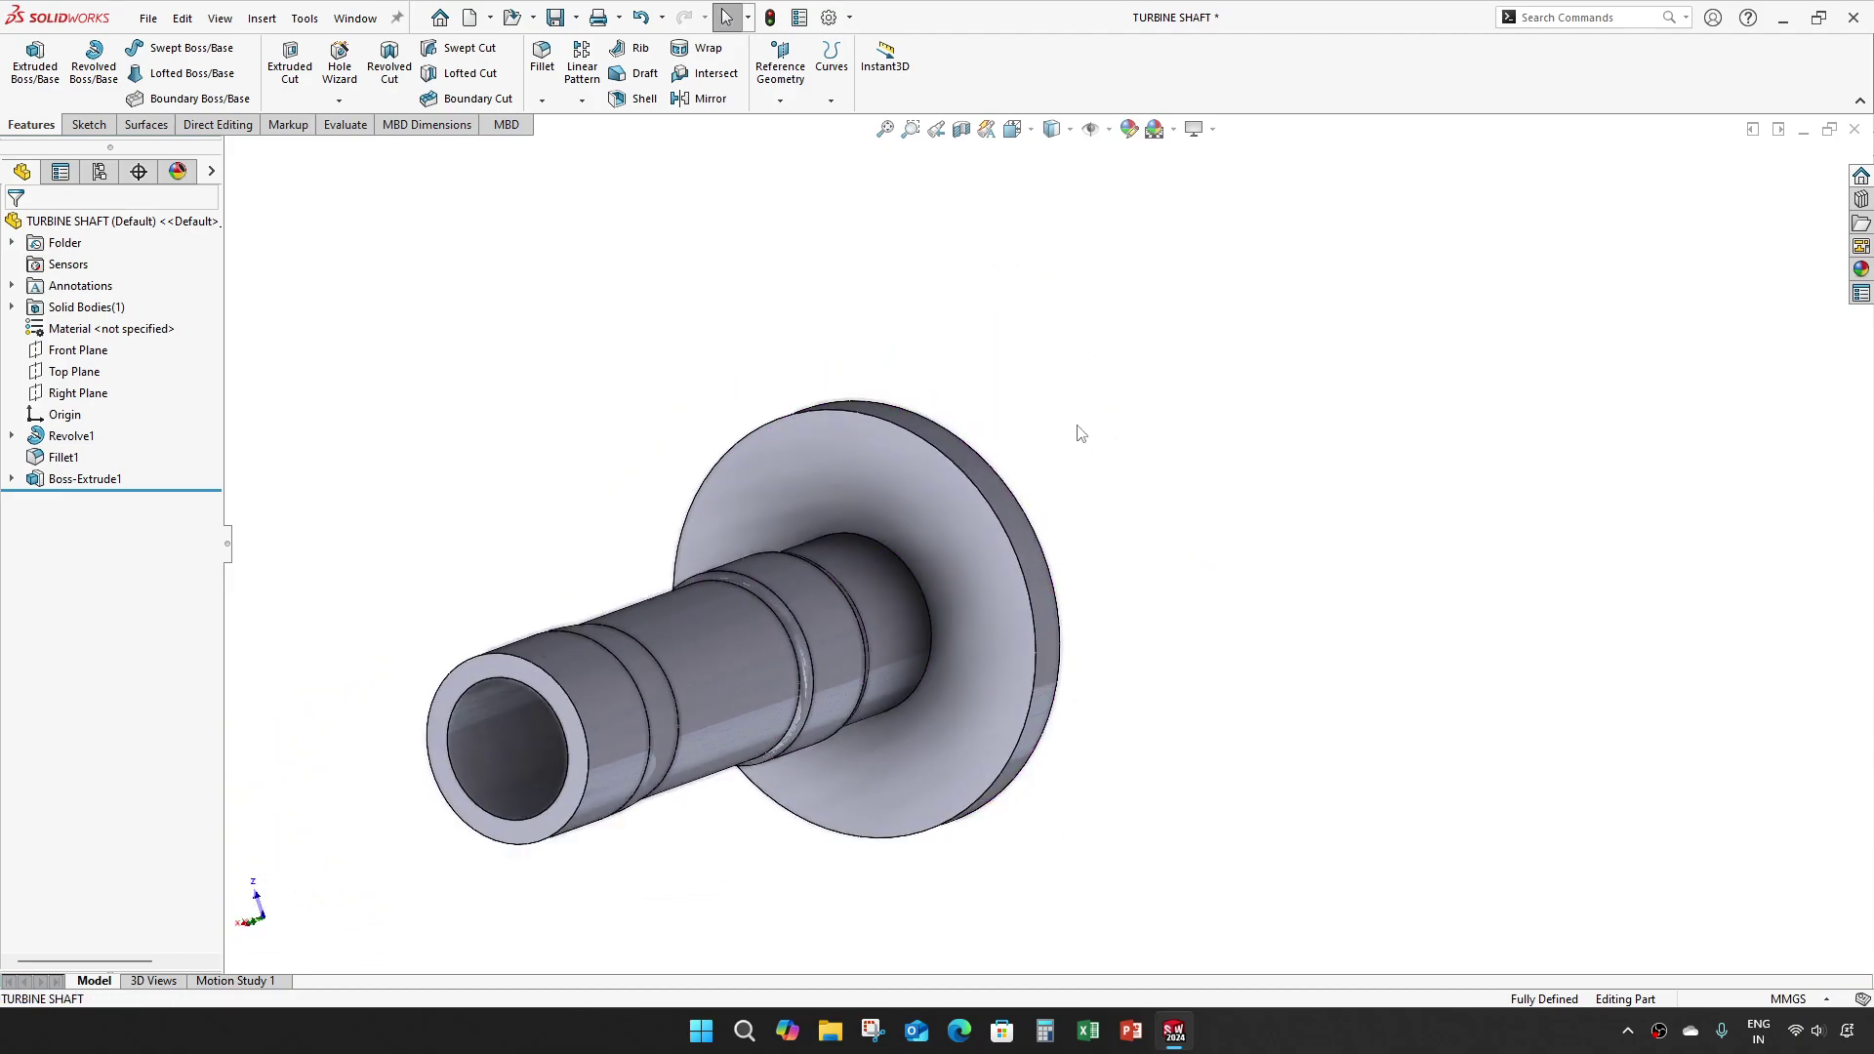
scroll(819, 603, up, 3)
scroll(820, 609, down, 4)
middle_drag(839, 605, 766, 571)
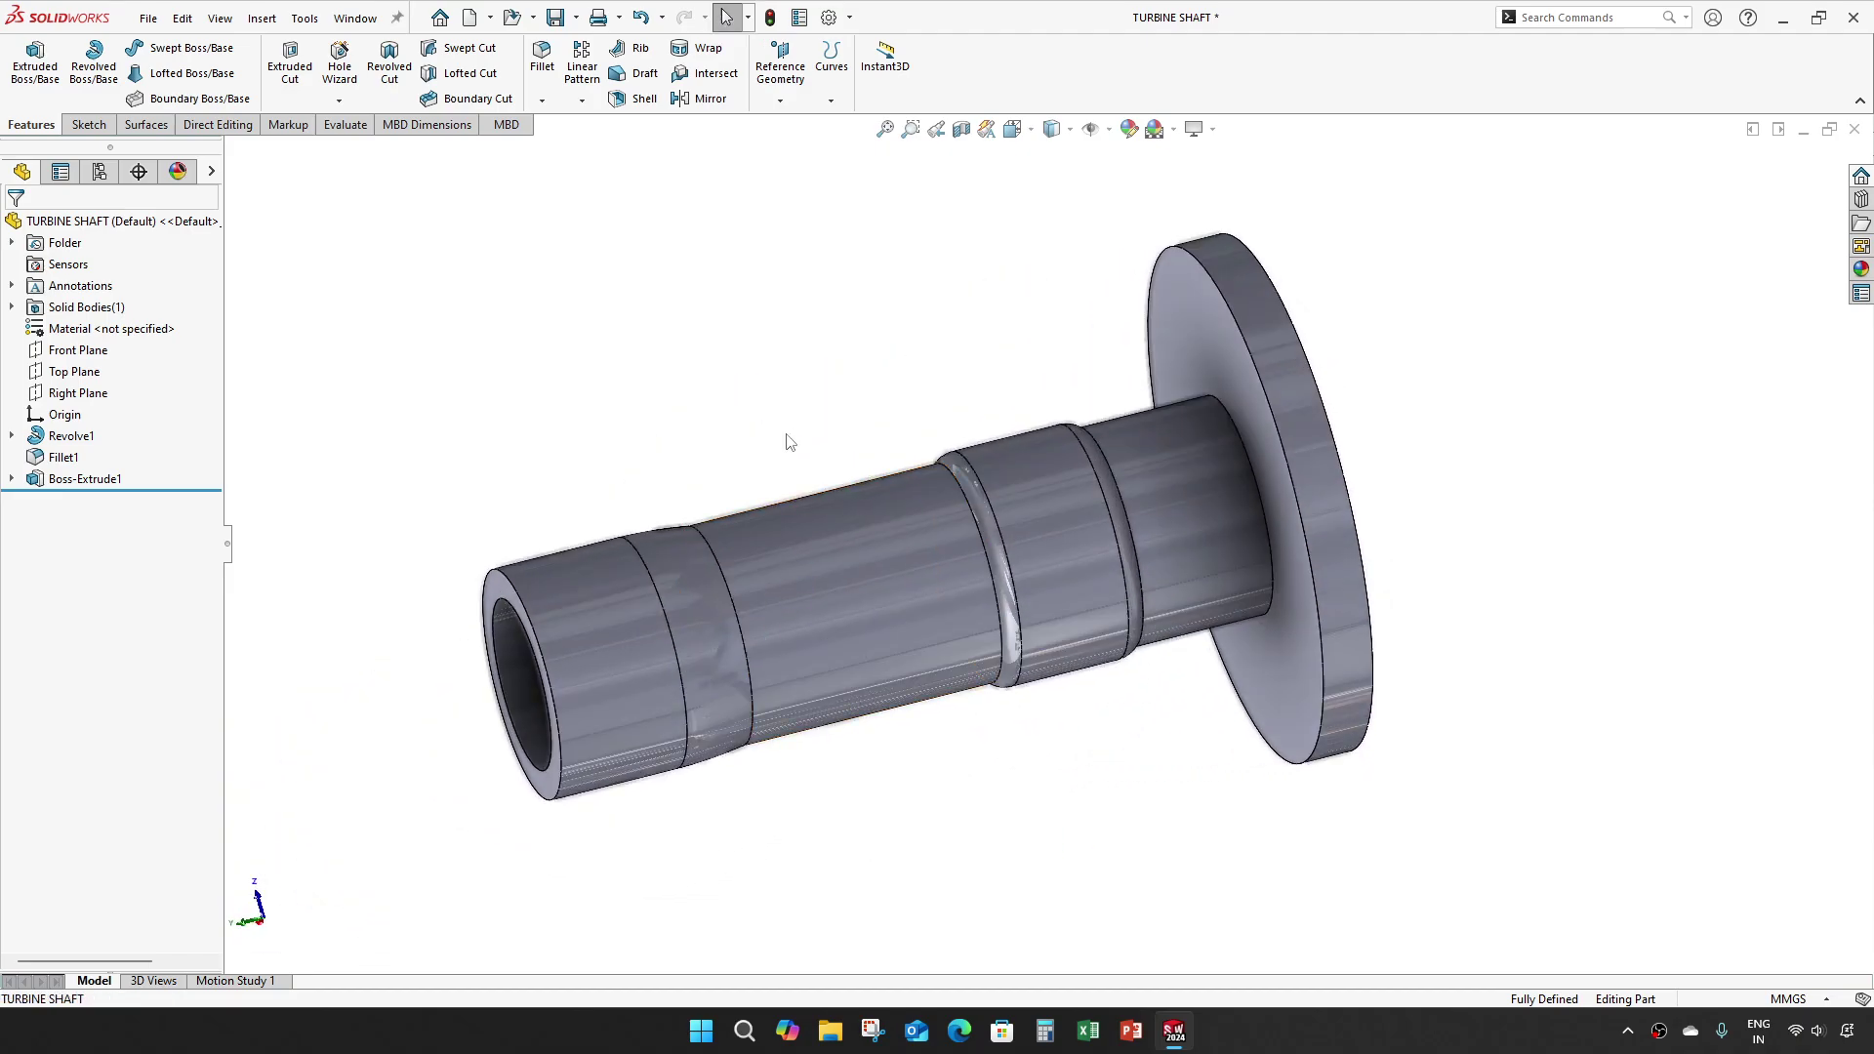
click(542, 57)
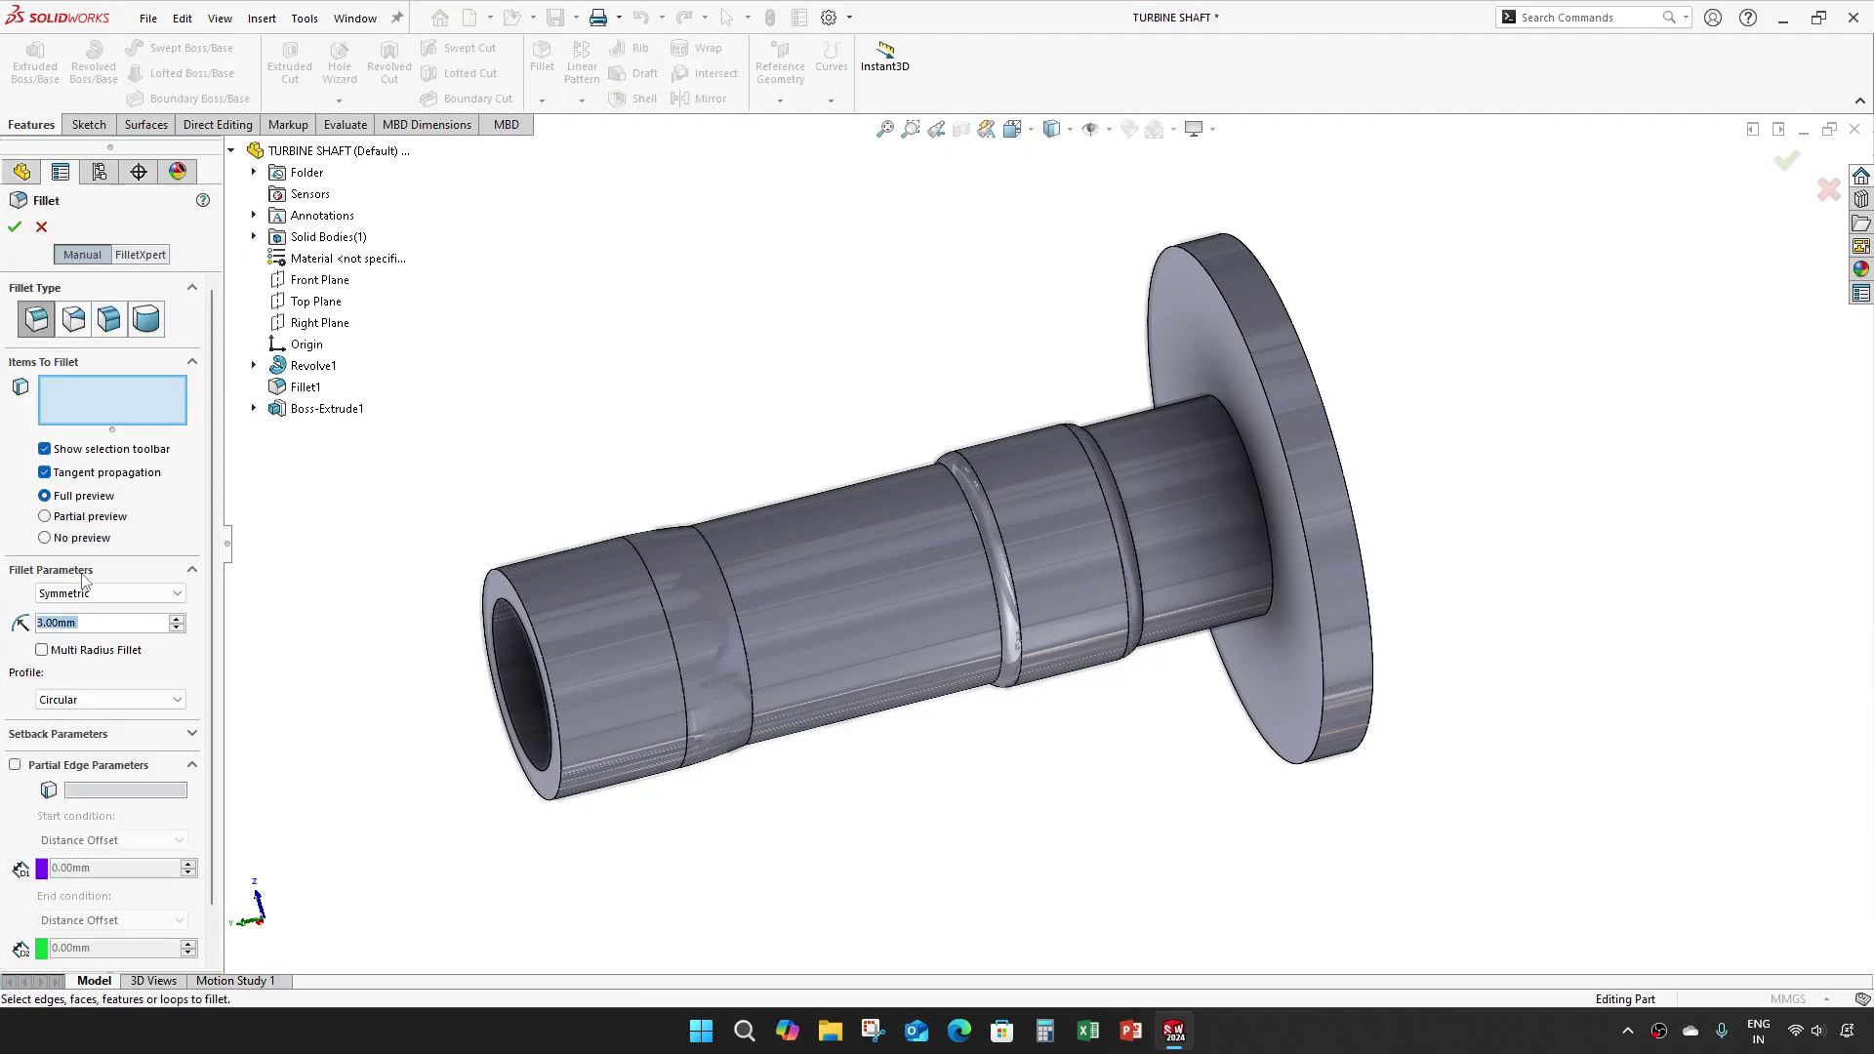
text(2)
key(Return)
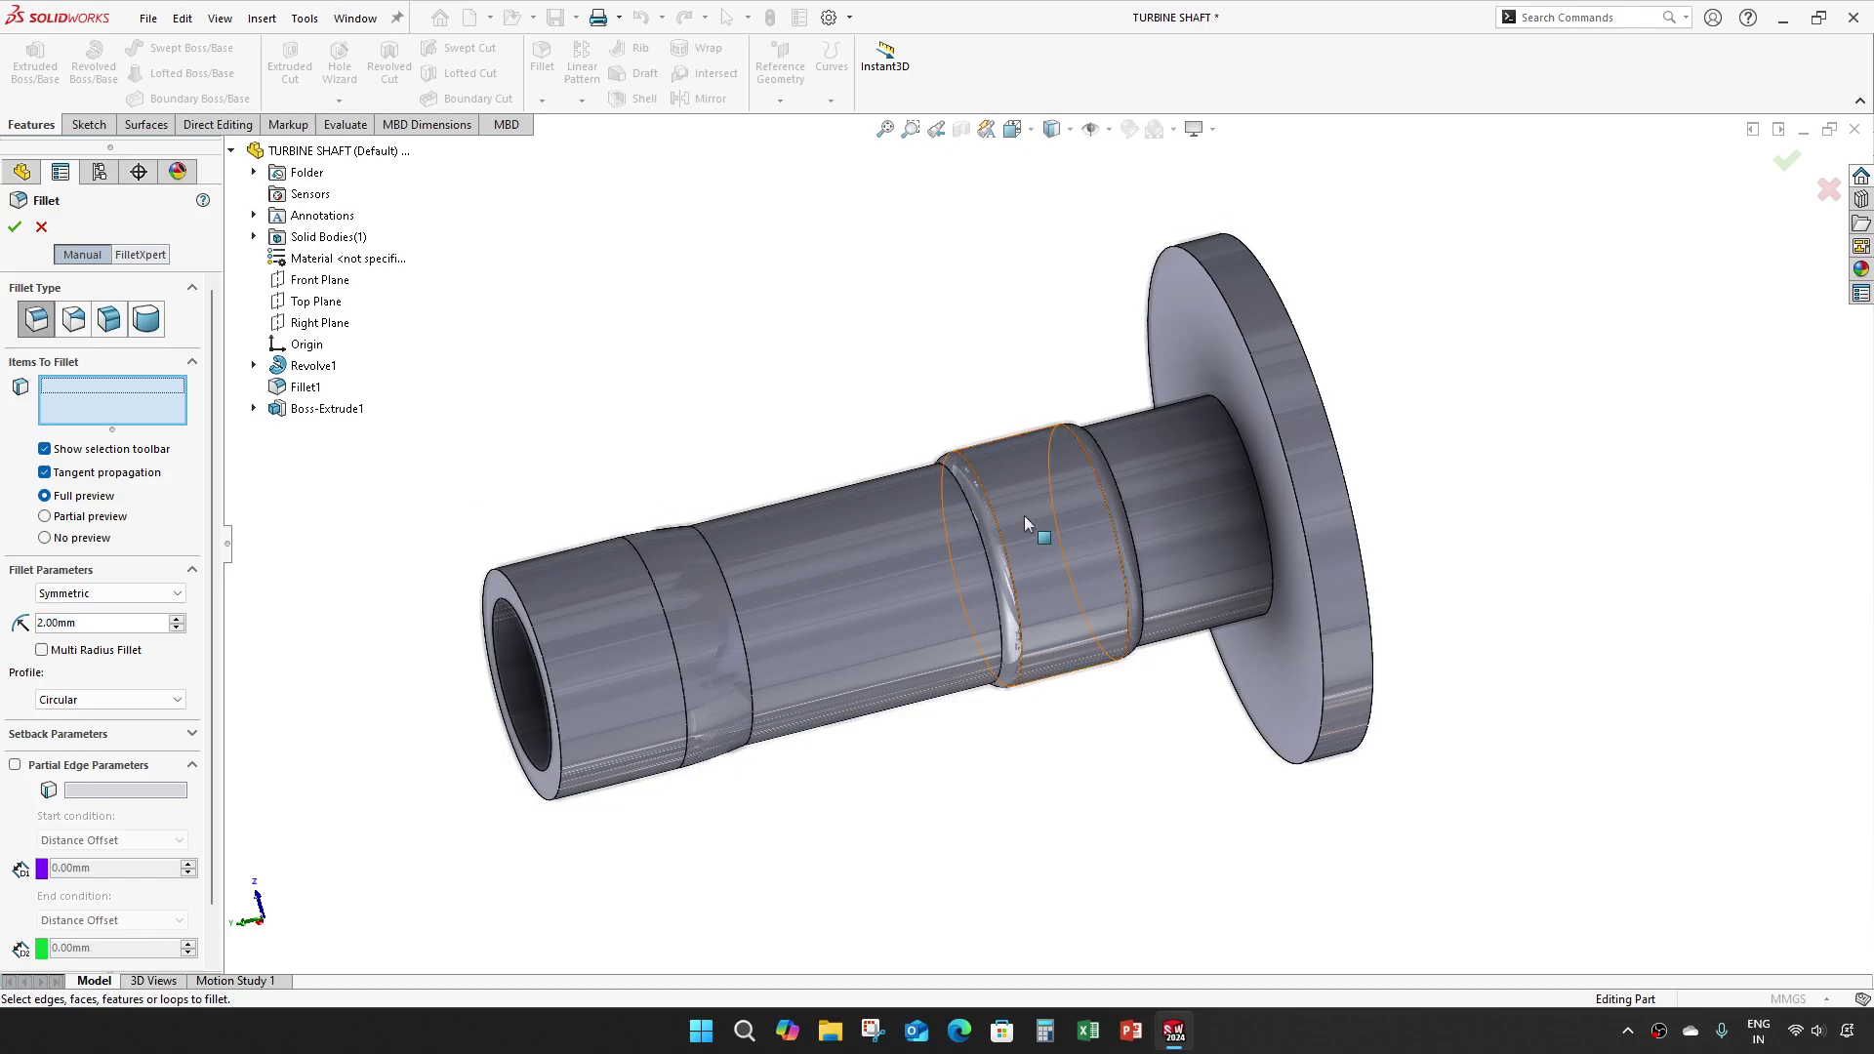
scroll(1023, 516, down, 2)
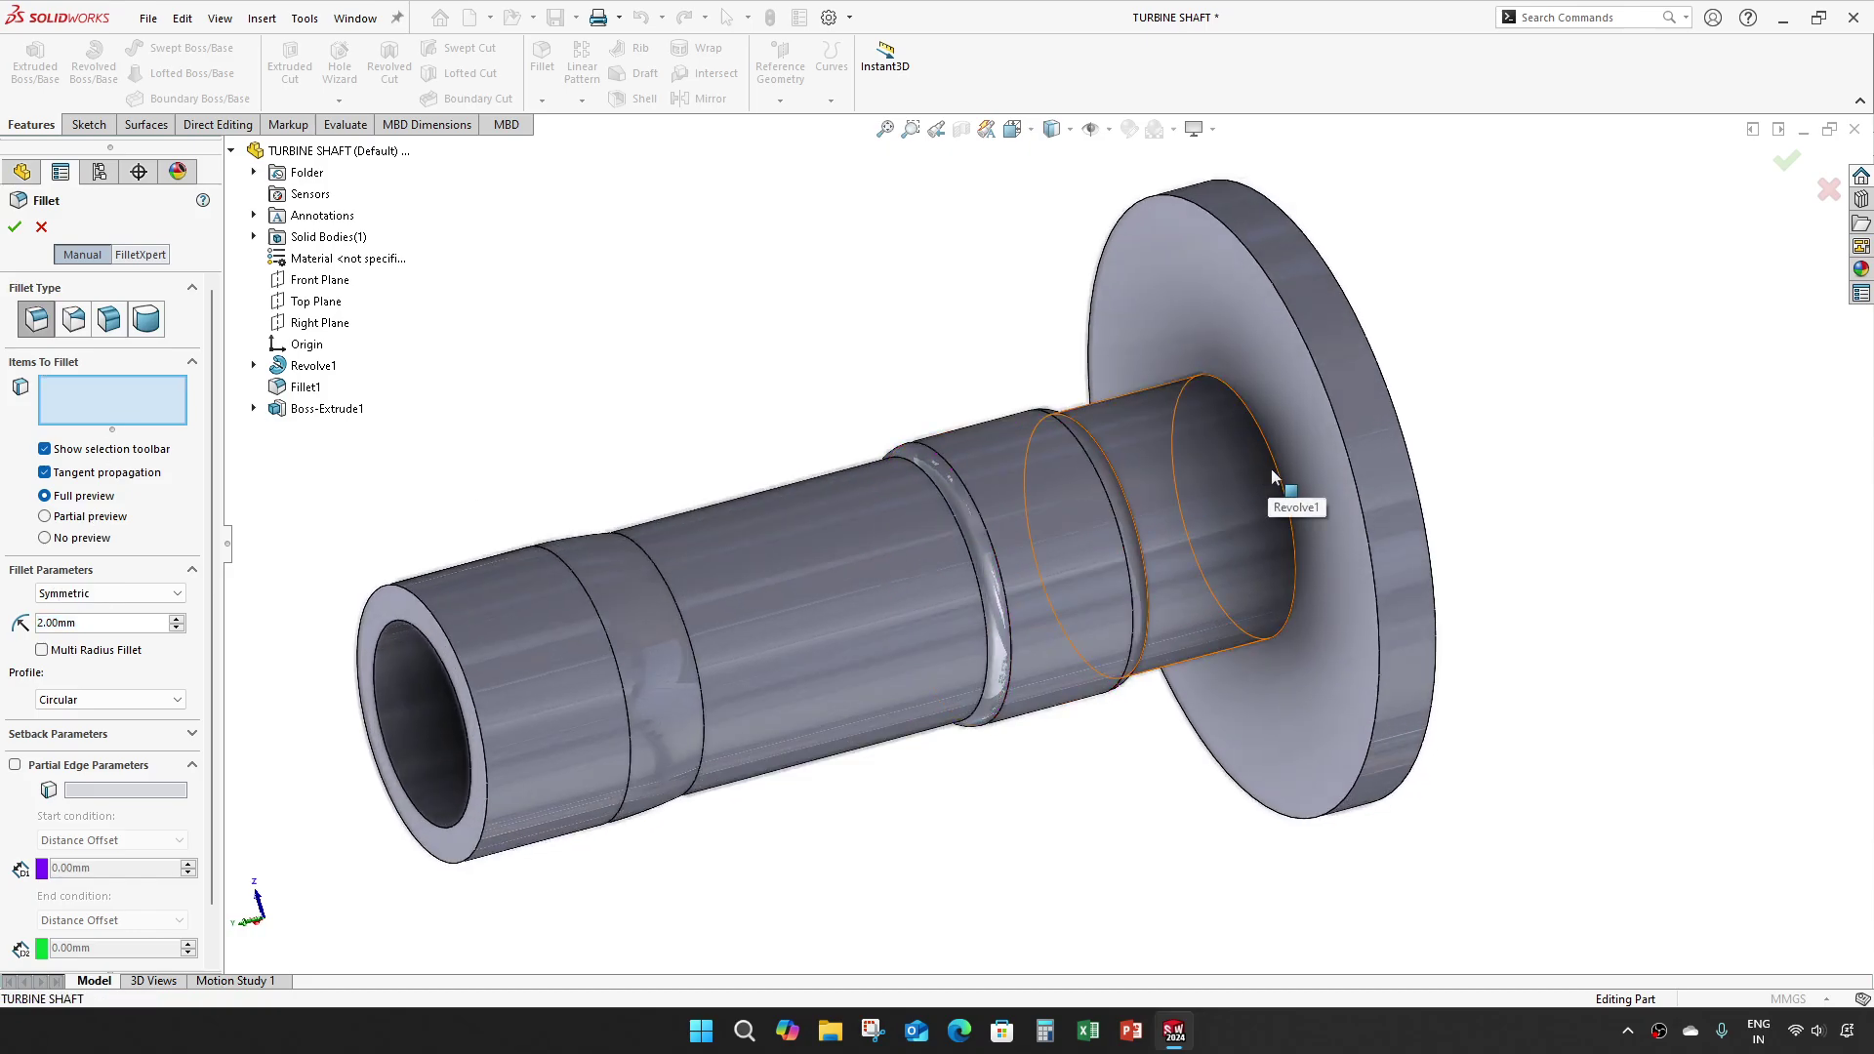
click(1275, 471)
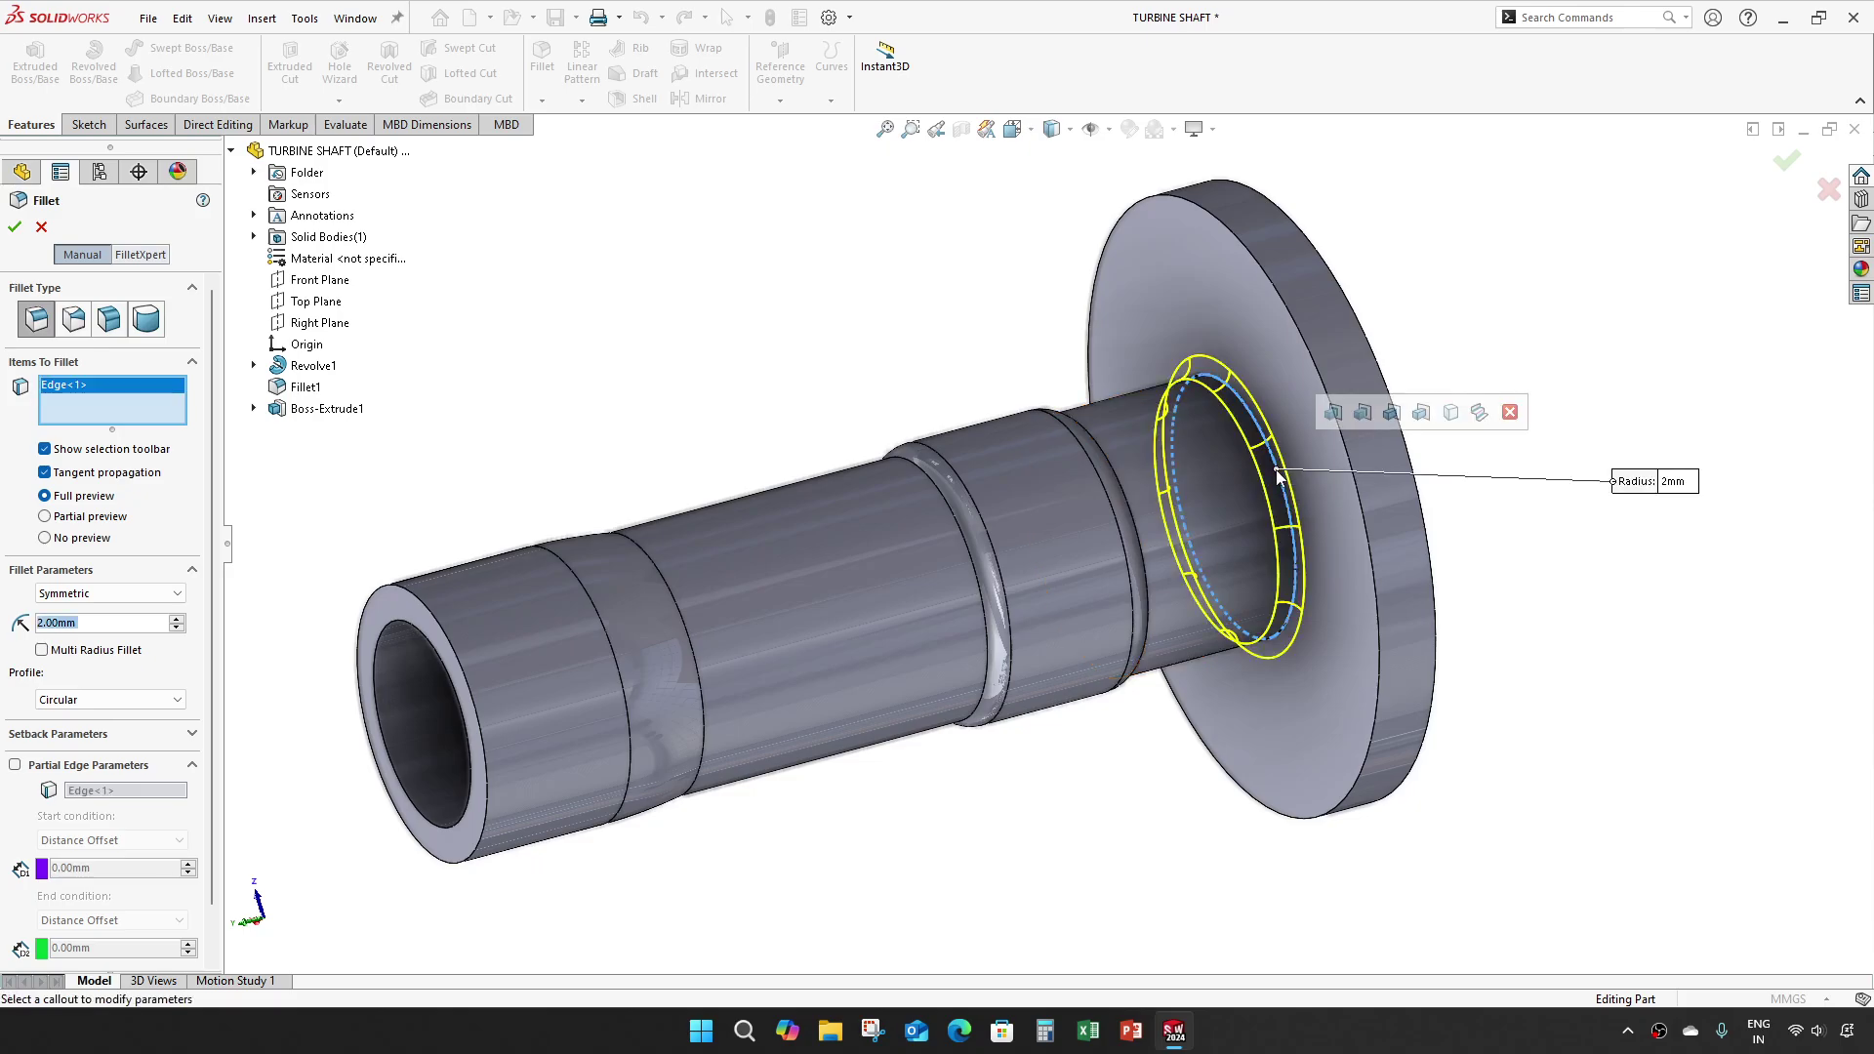
Step: Add three more circular step edges along the shaft, two at the collar and one toward the open end, and apply the 2 mm fillet
middle_drag(1052, 578, 934, 578)
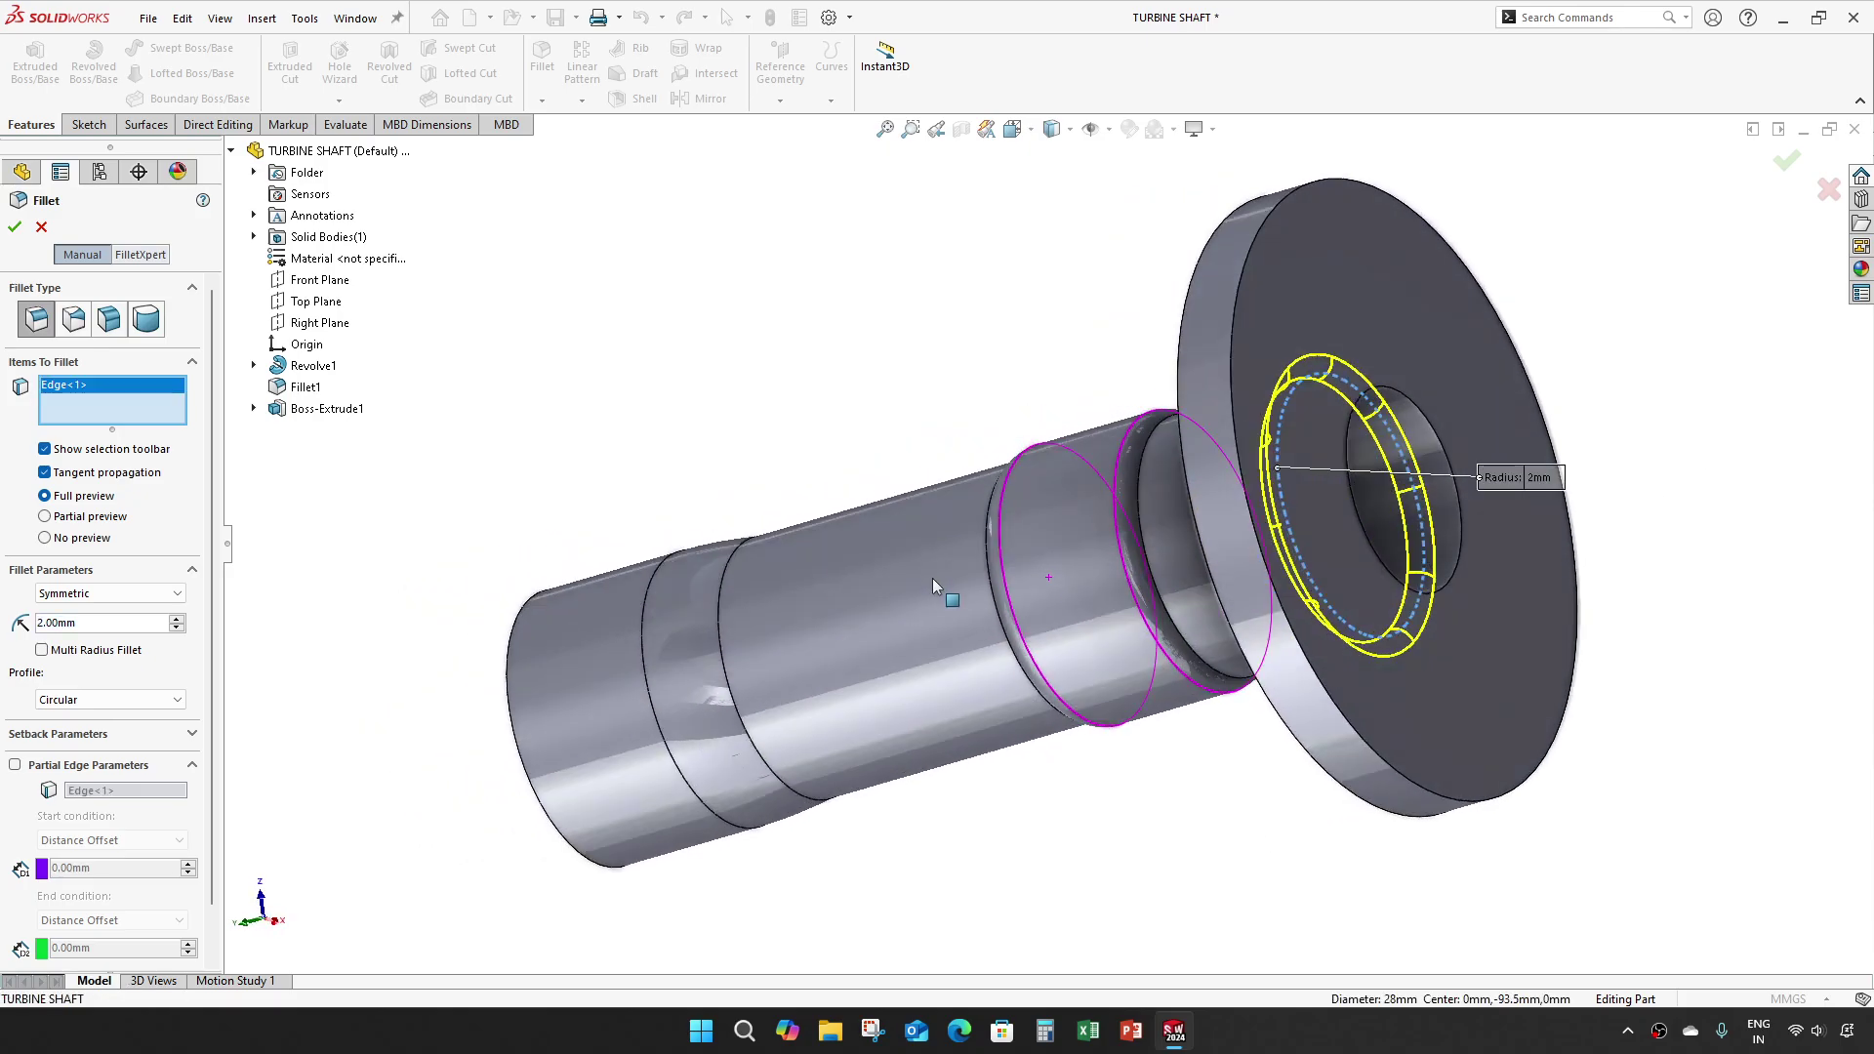
click(1146, 538)
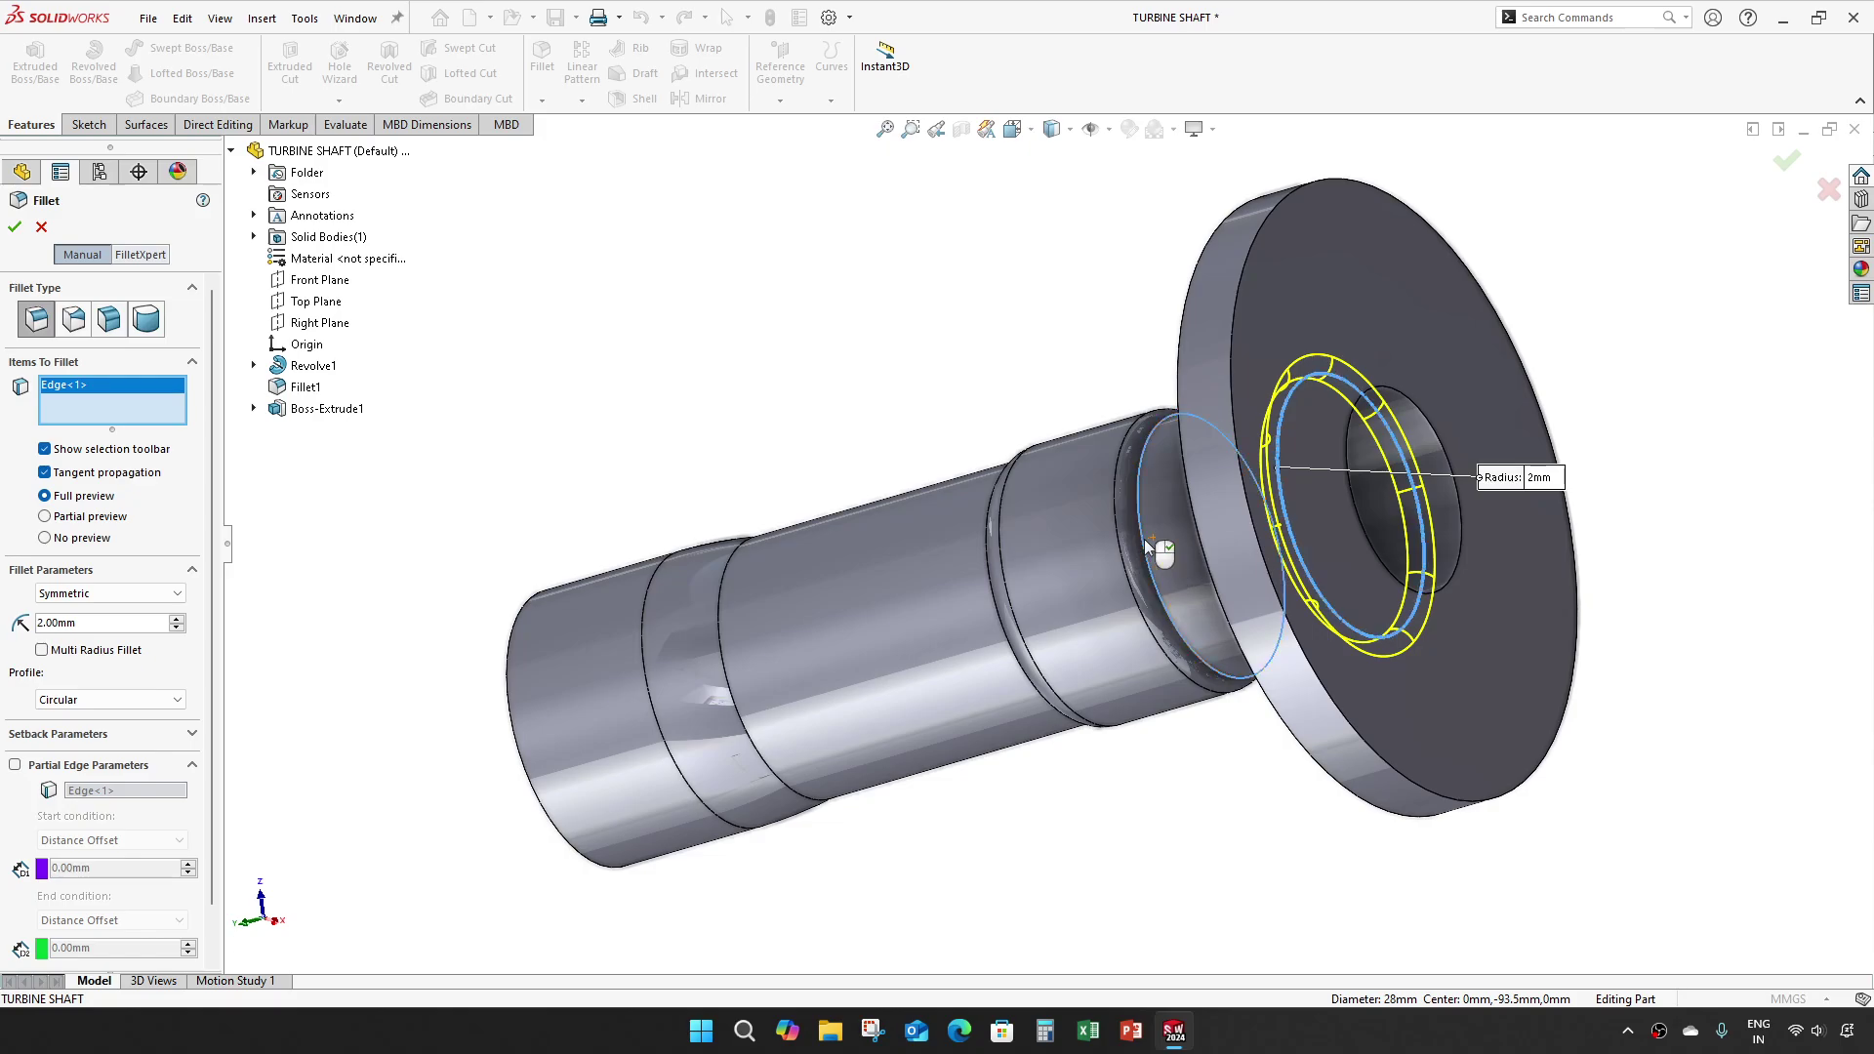
middle_drag(1004, 642, 1117, 583)
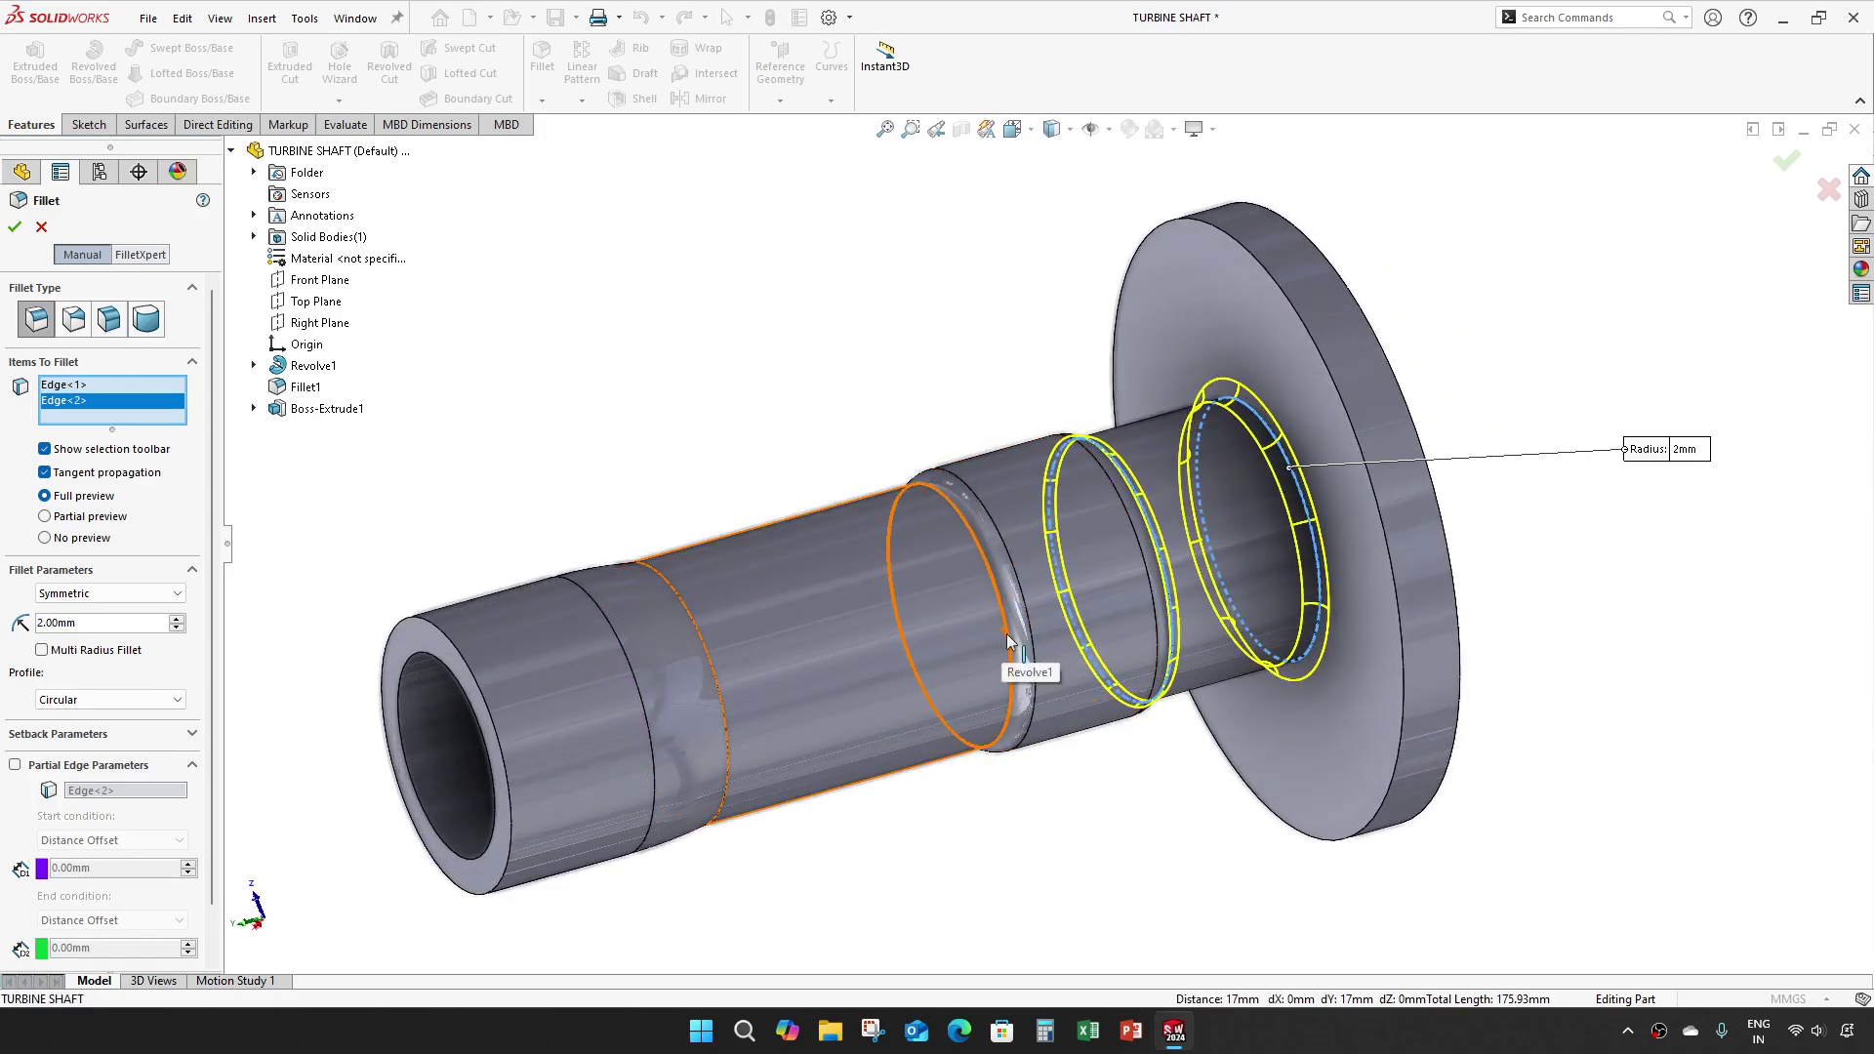
click(890, 664)
middle_drag(832, 631, 814, 676)
click(764, 703)
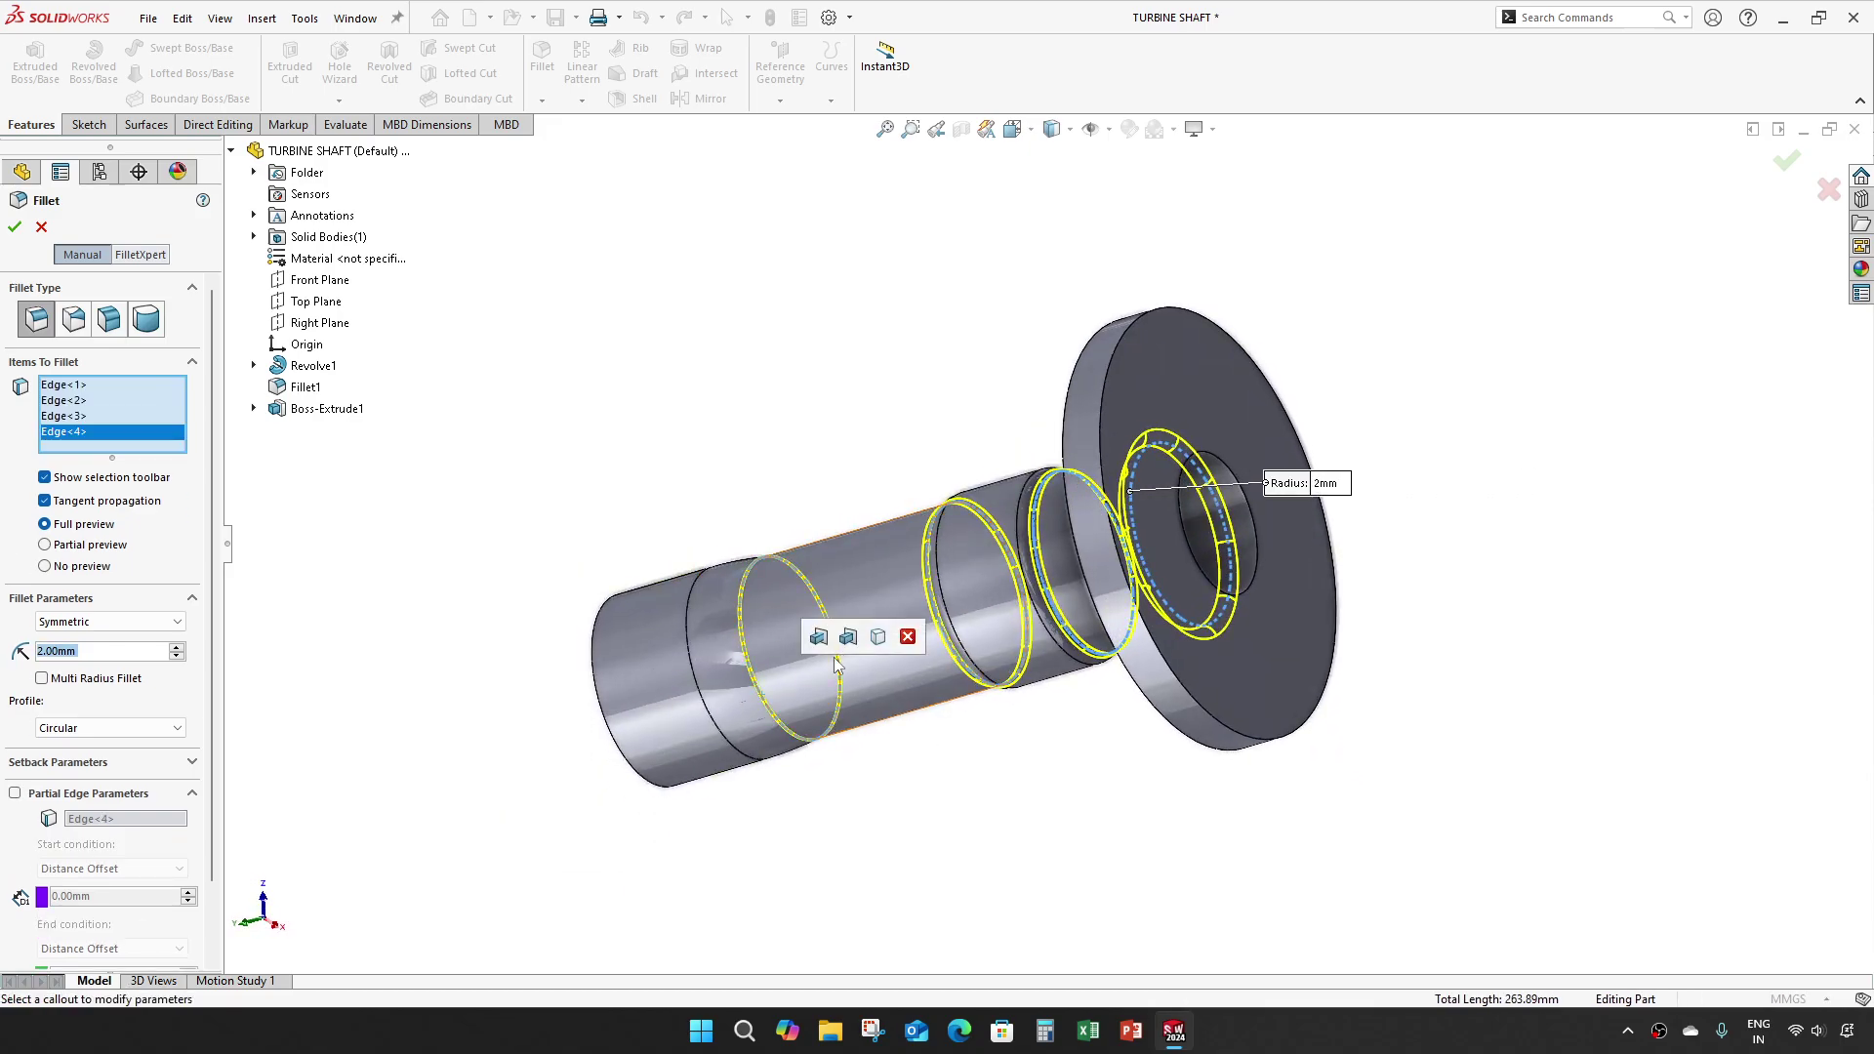
click(15, 227)
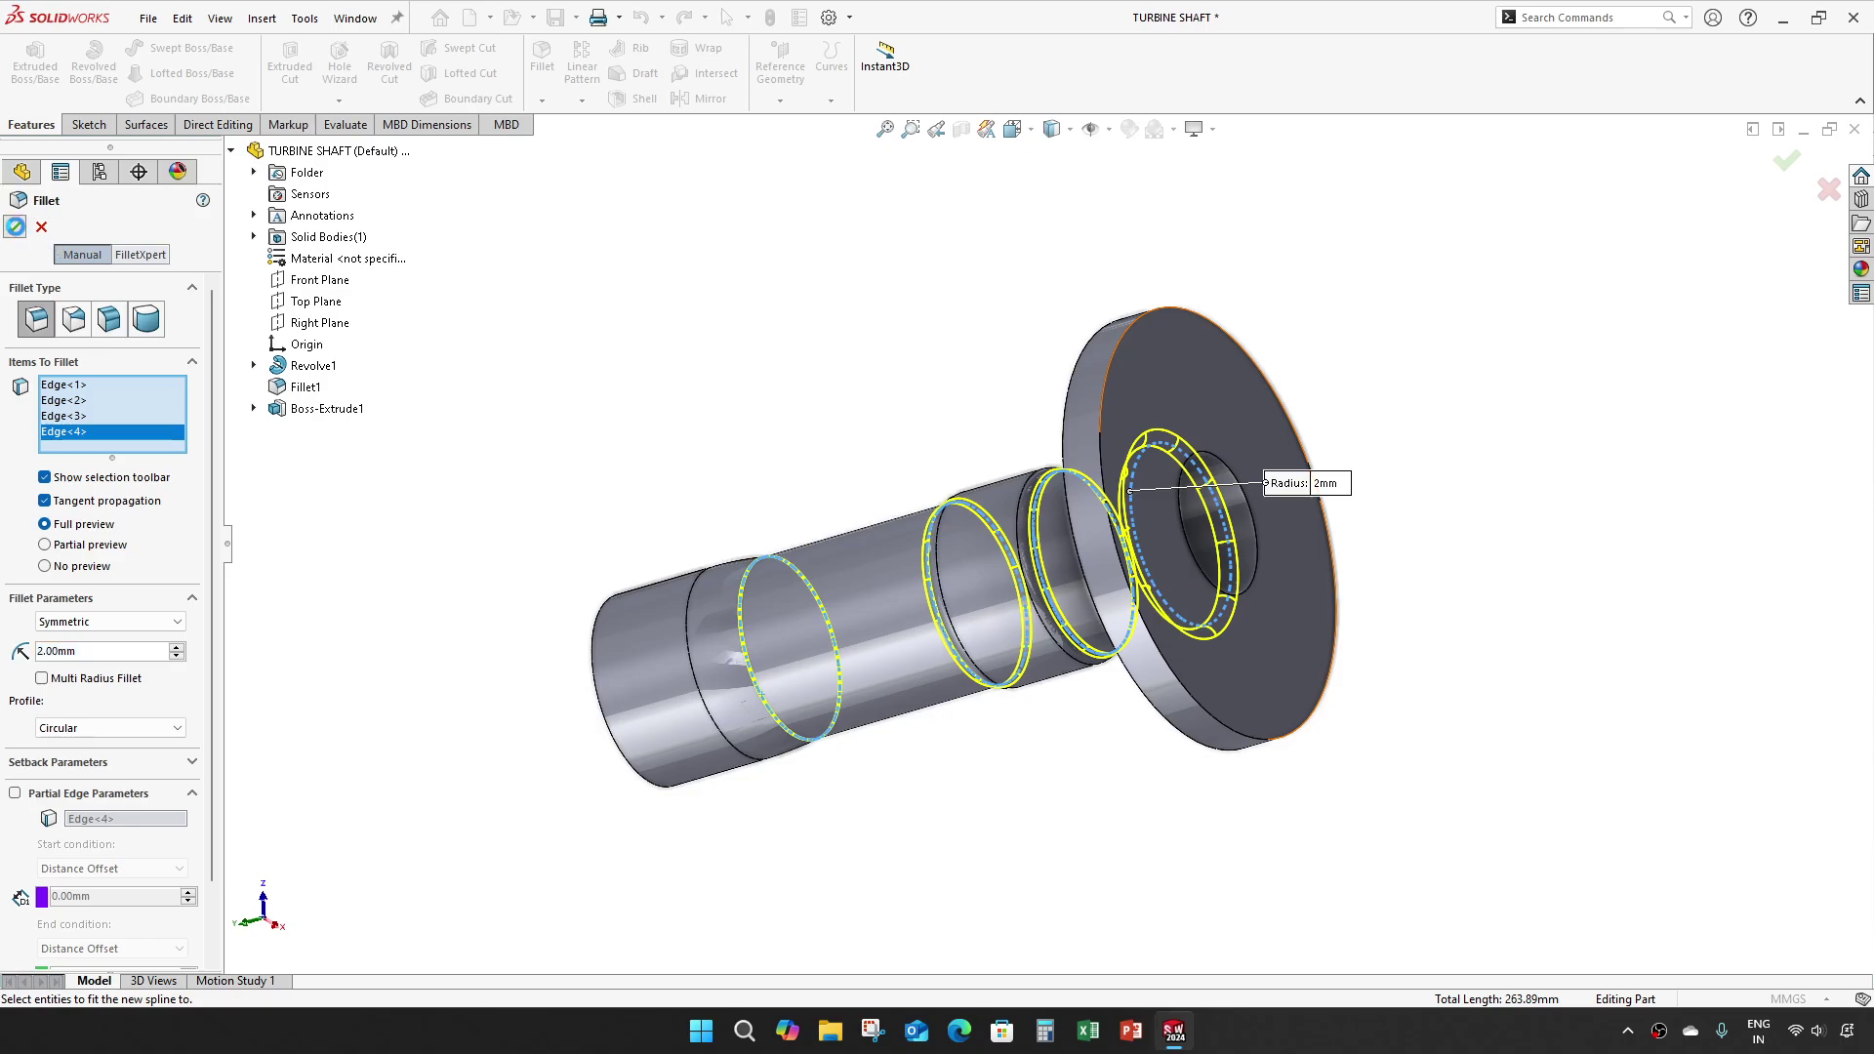
Step: Start an Extruded Cut sketch on the flange face that faces the shaft
scroll(1123, 629, up, 3)
scroll(1123, 630, down, 2)
middle_drag(1042, 590, 1131, 550)
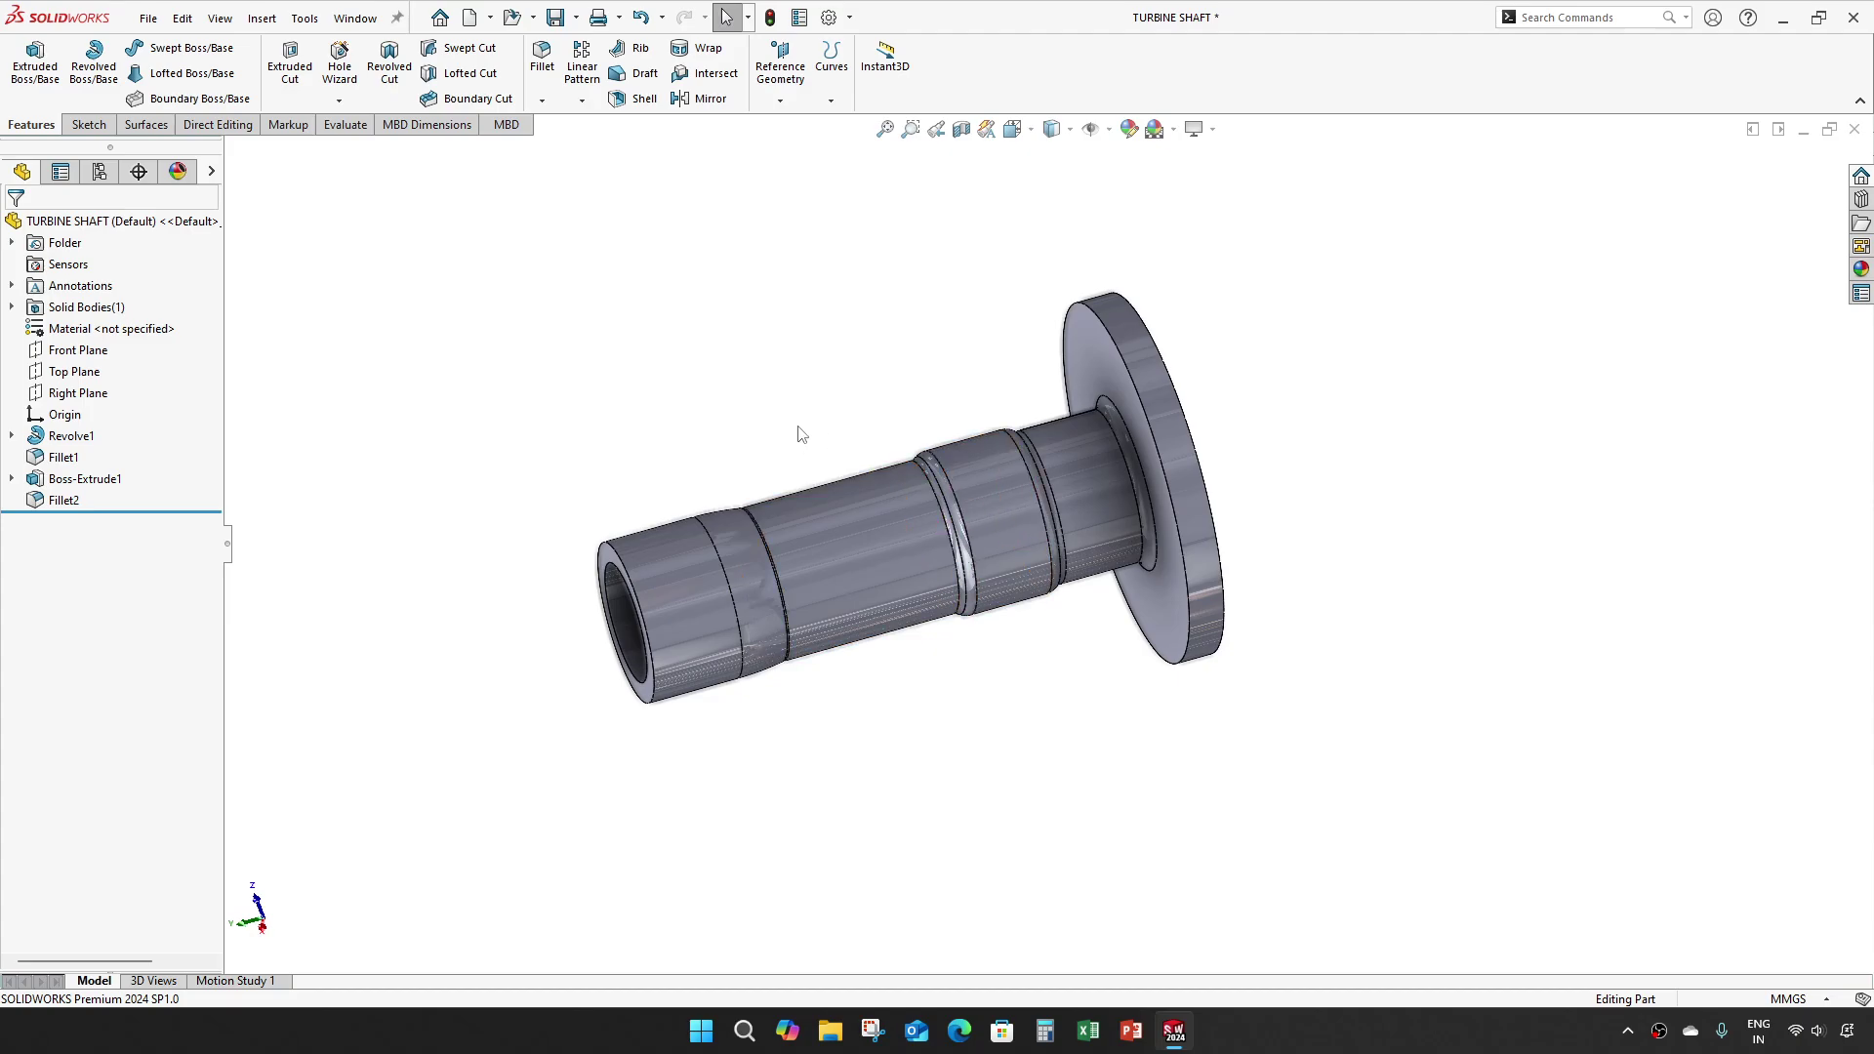
middle_drag(837, 387, 1292, 406)
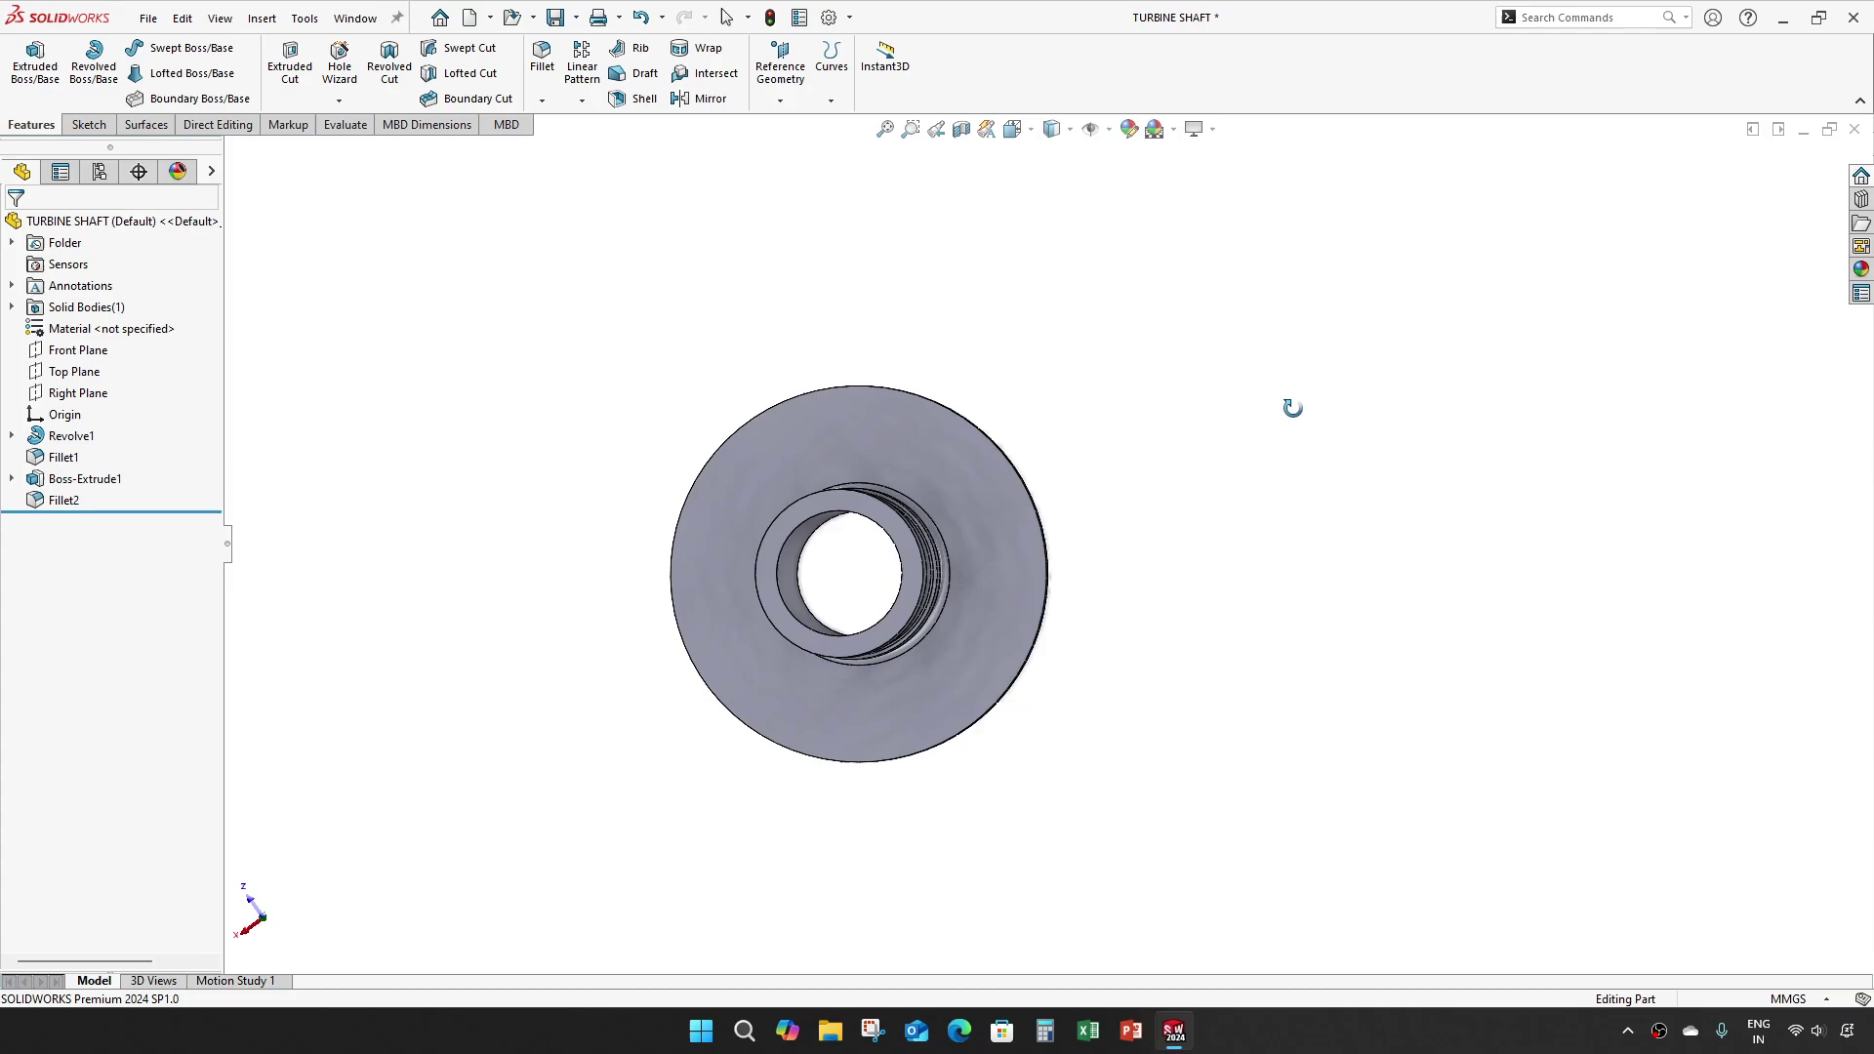
click(293, 77)
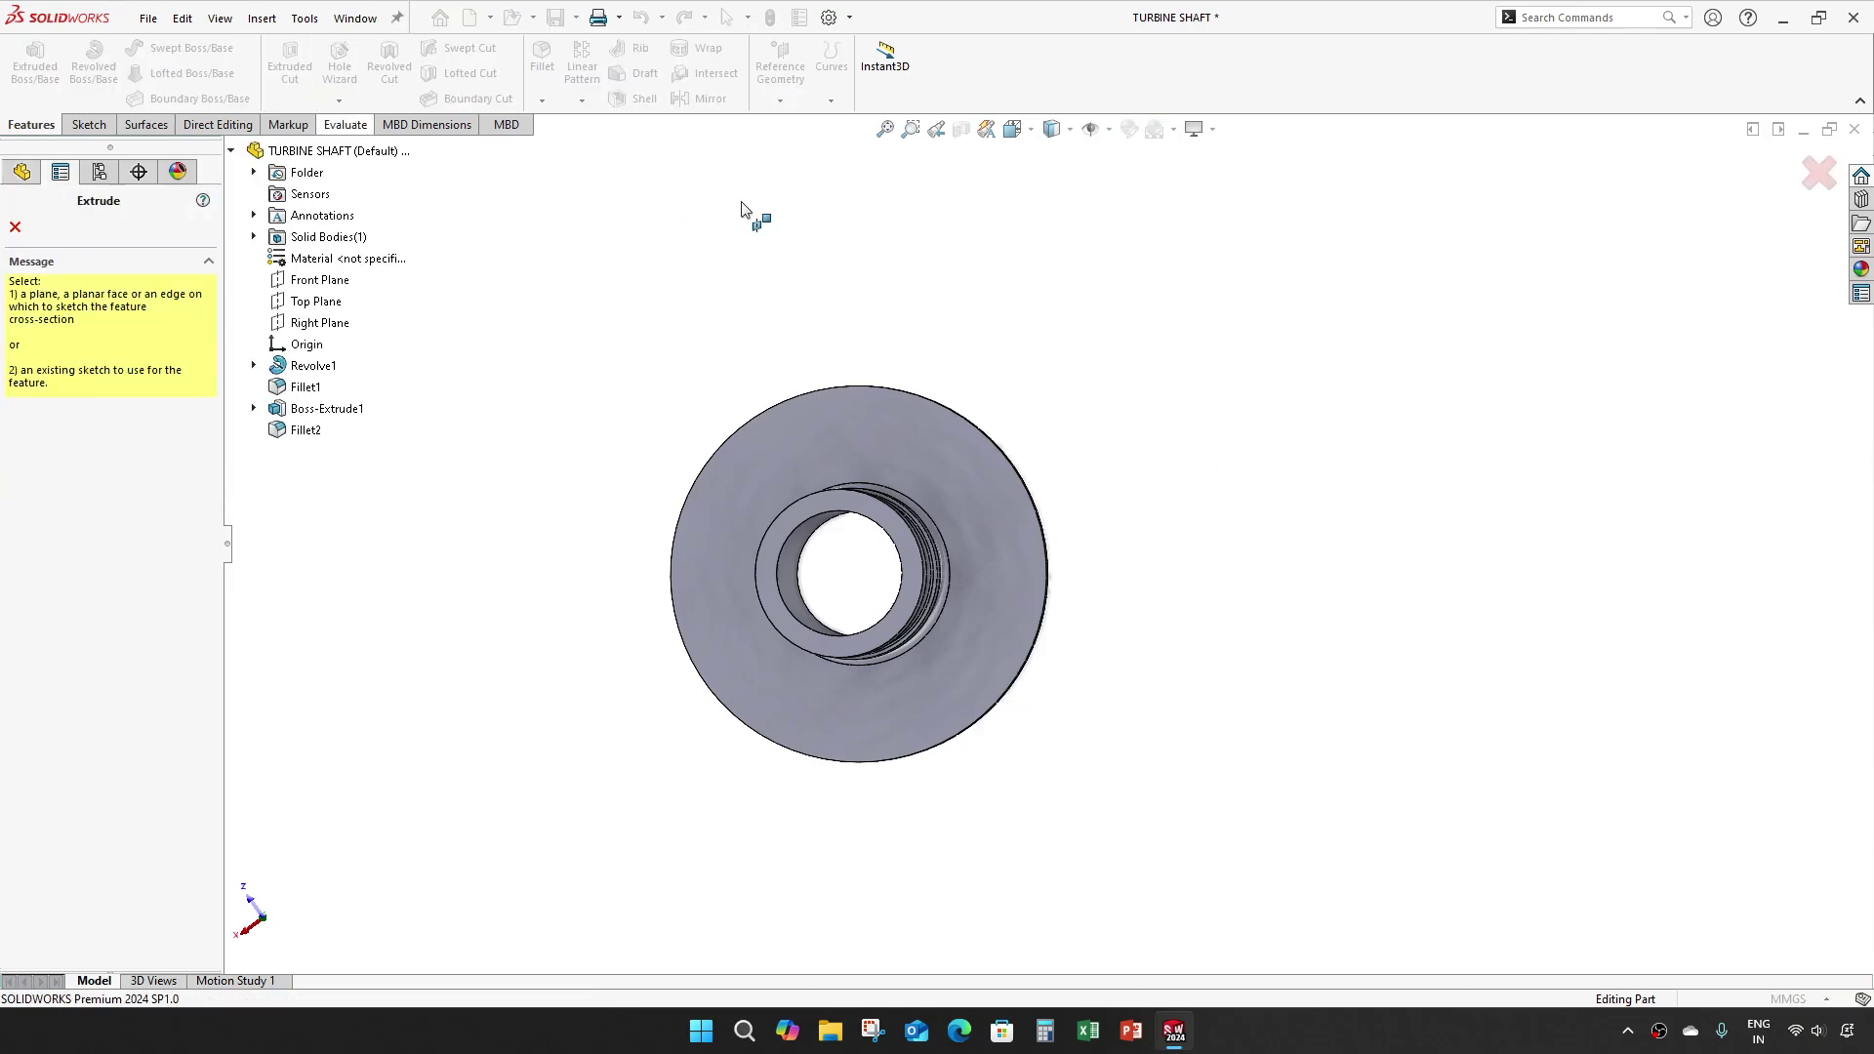
click(968, 495)
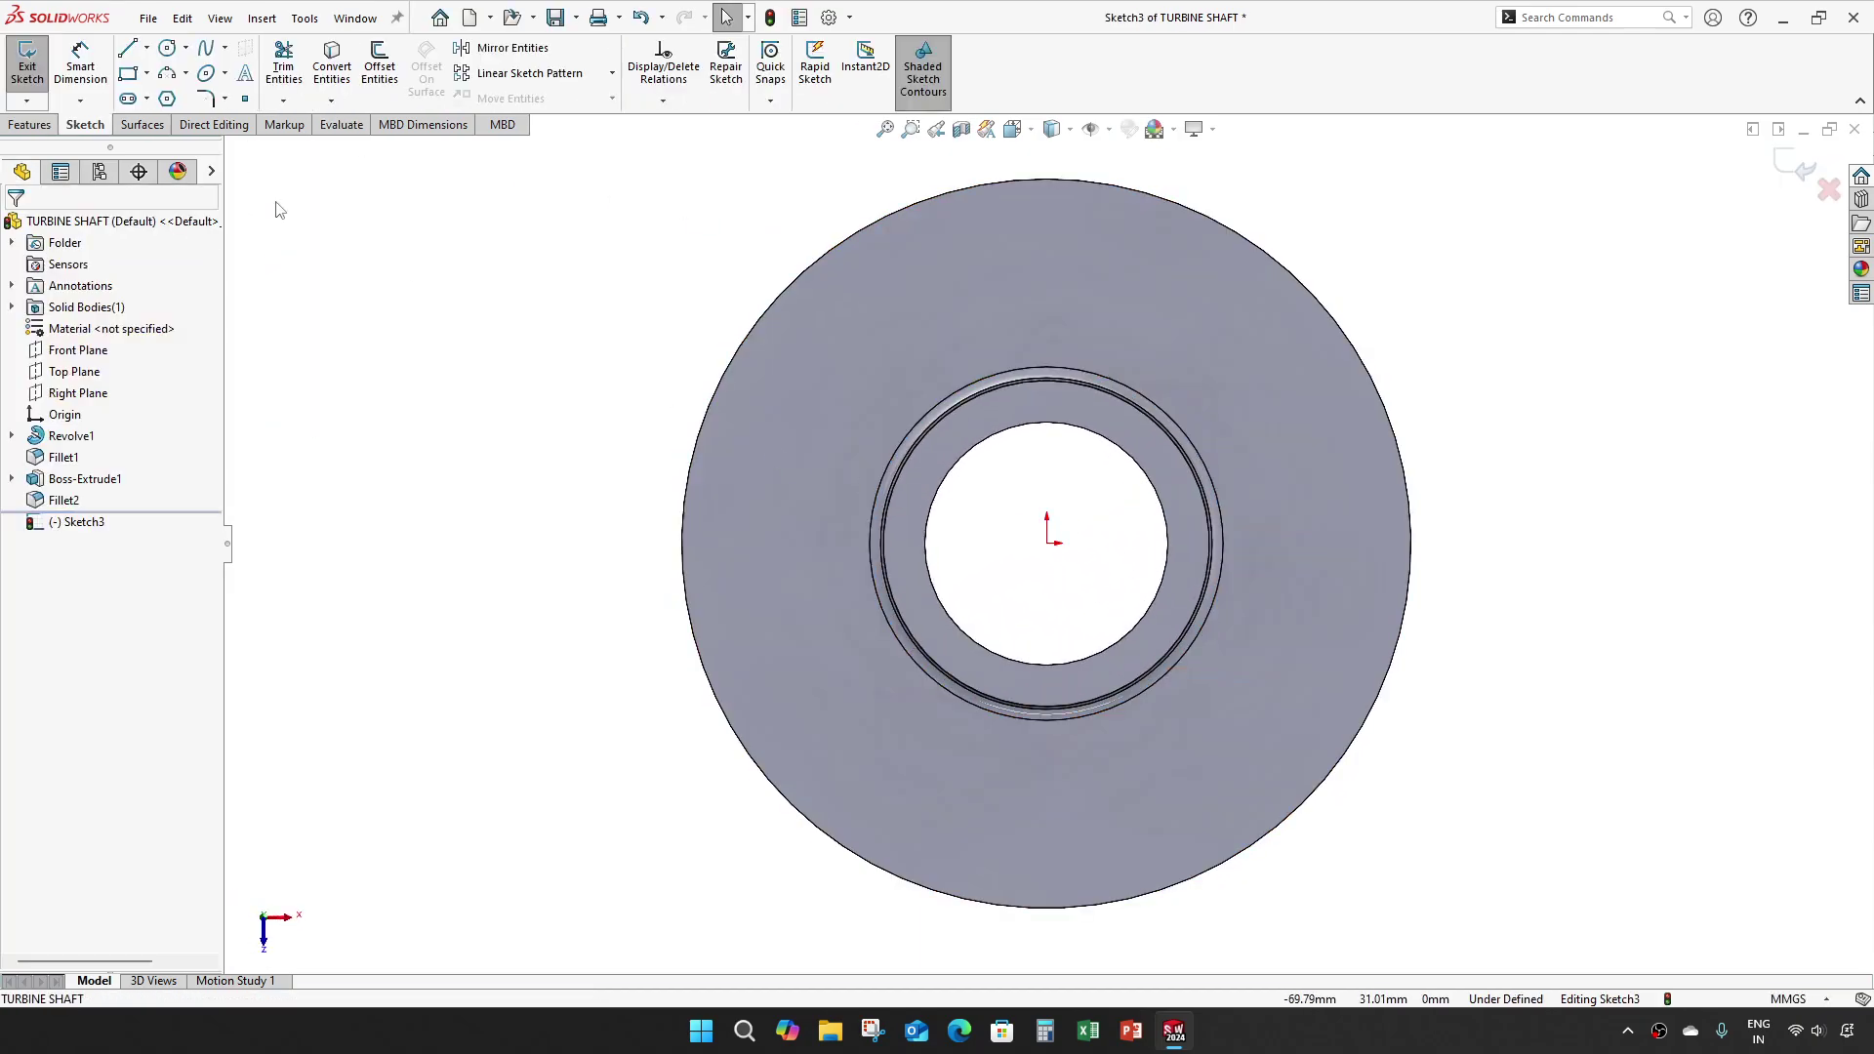
Step: Sketch a circle about 10 mm in diameter on the flange, centred about 25 mm from the origin along the horizontal axis
click(167, 48)
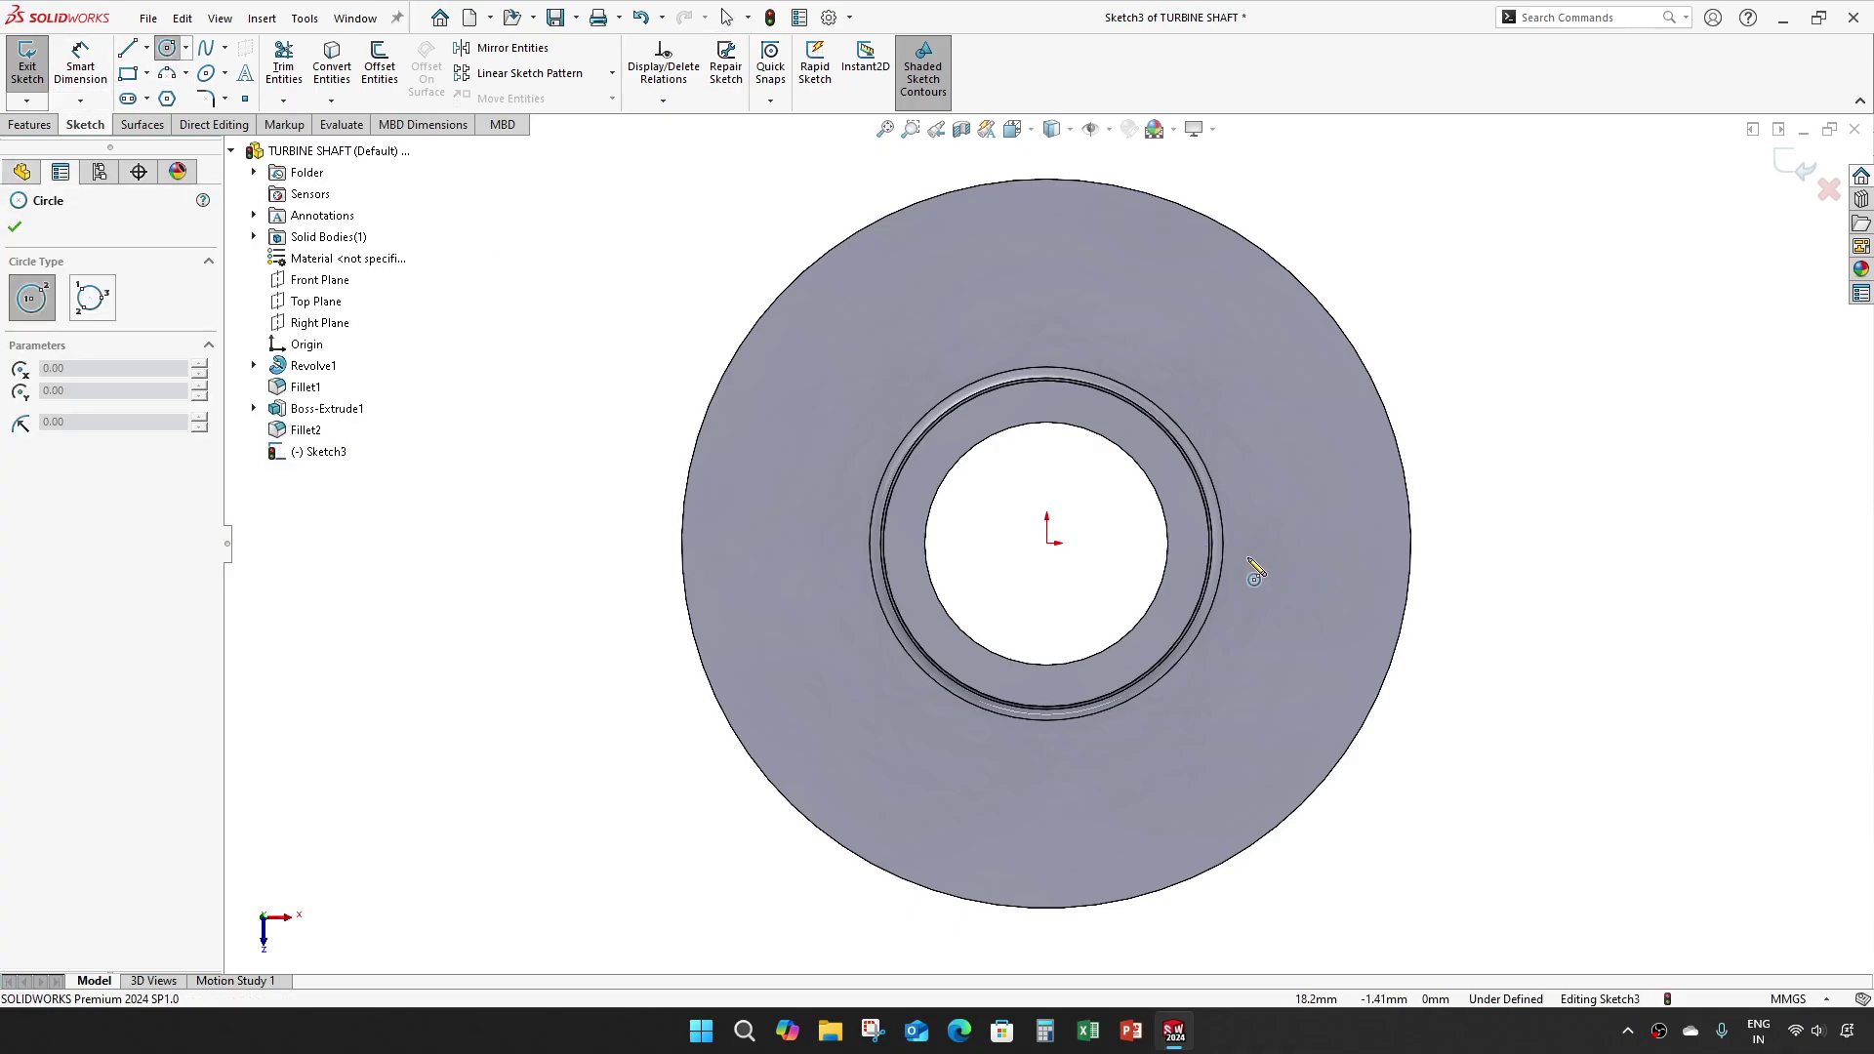
click(1324, 543)
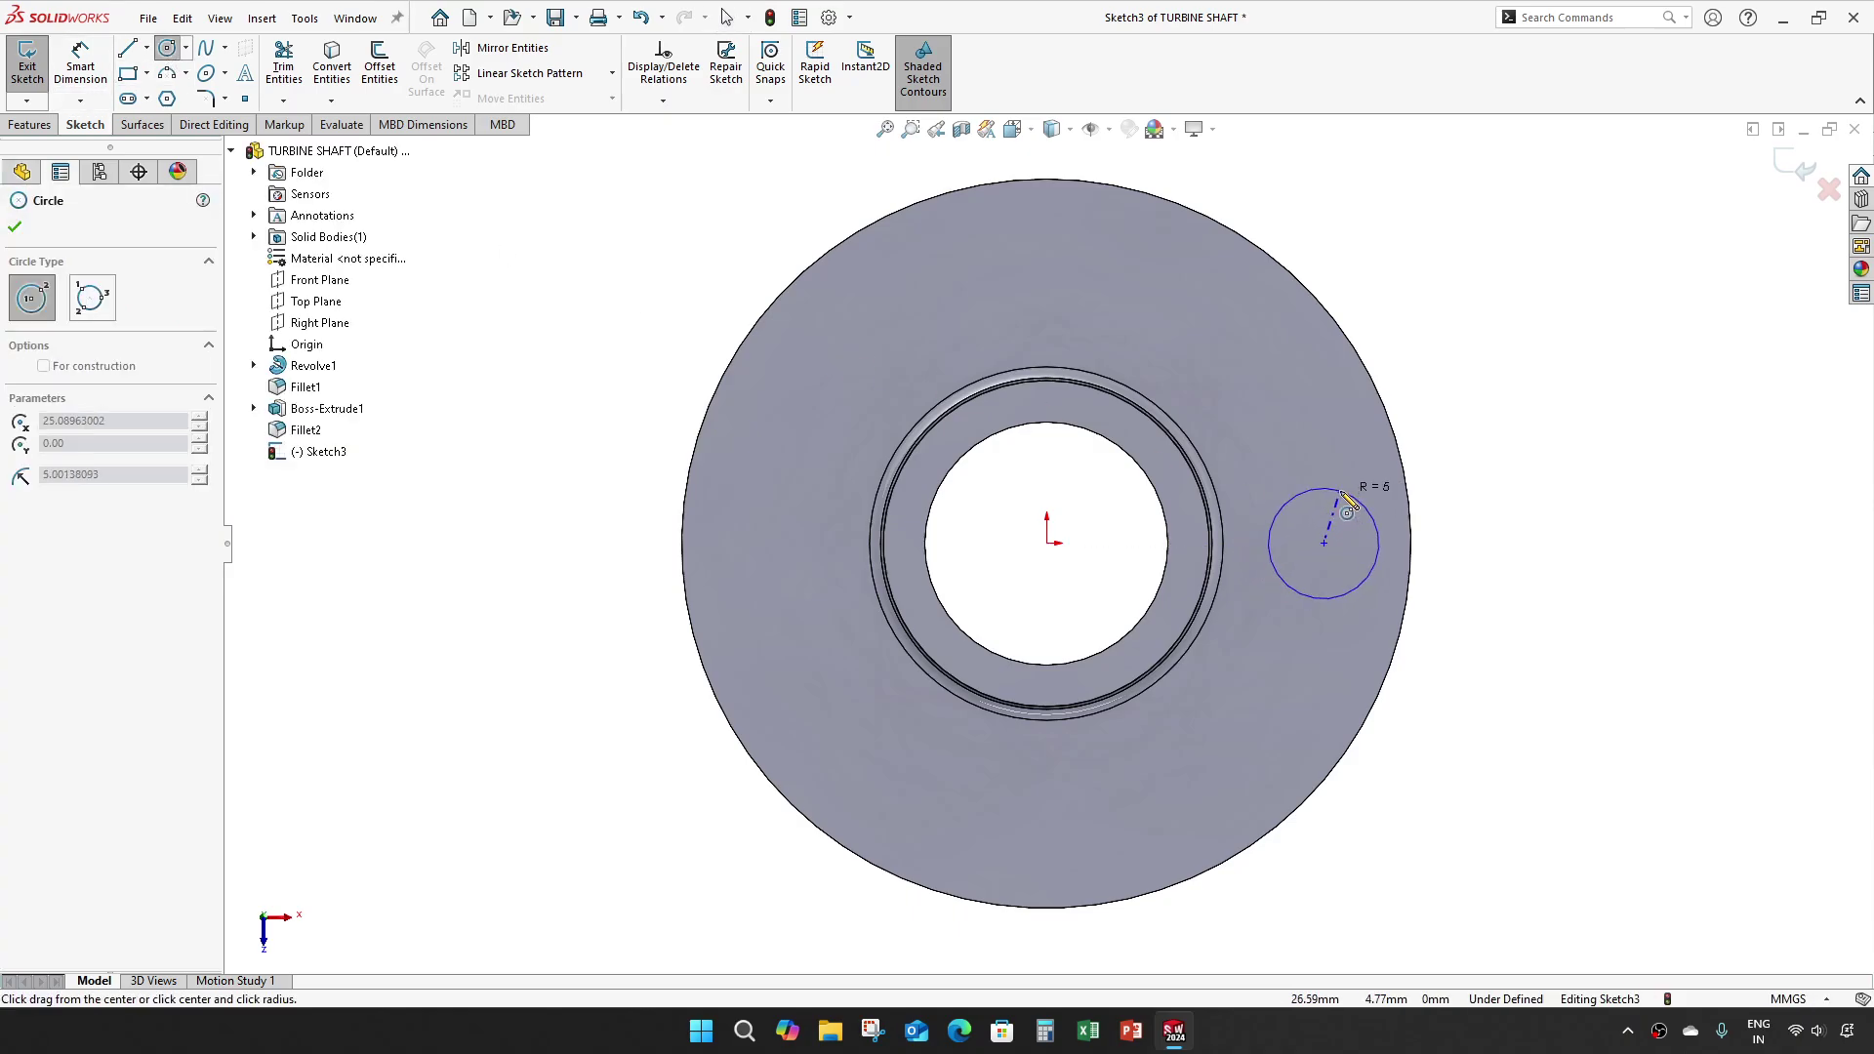
click(1369, 508)
key(Escape)
Step: Dimension the diameter of the small circle on the flange
key(d)
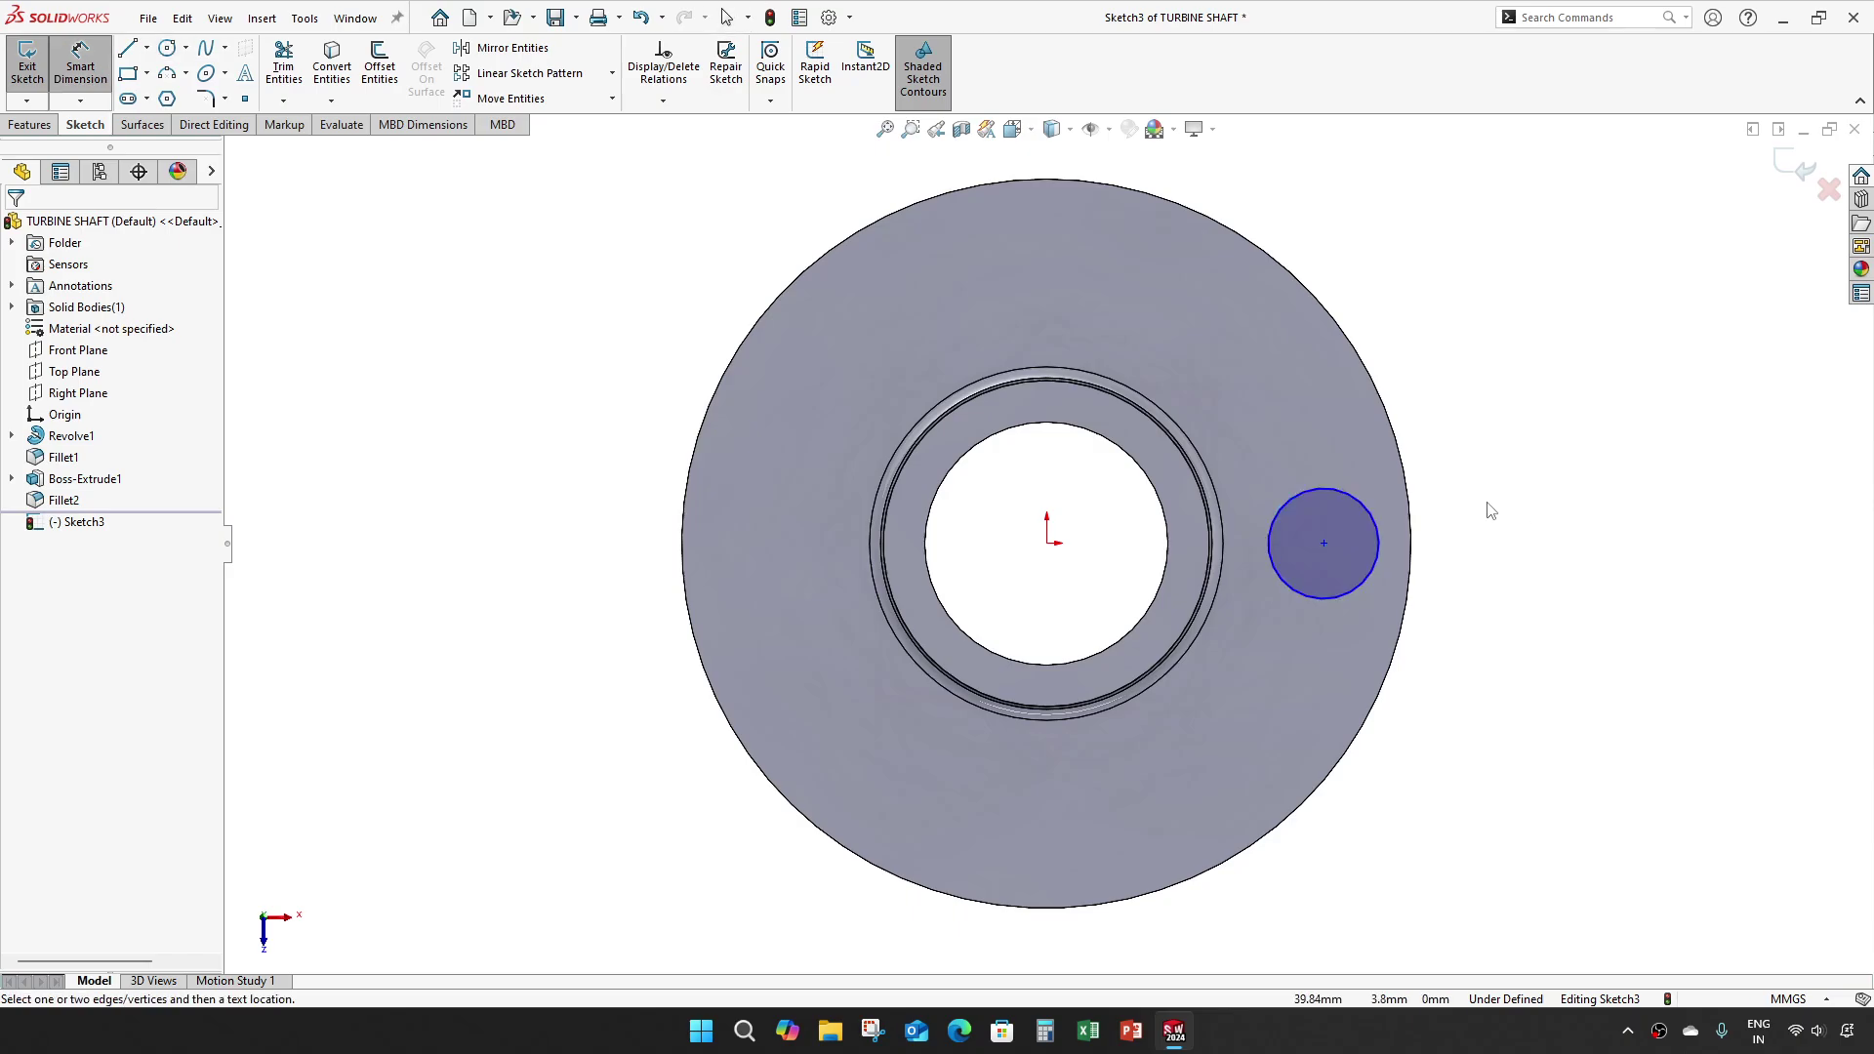
click(1378, 518)
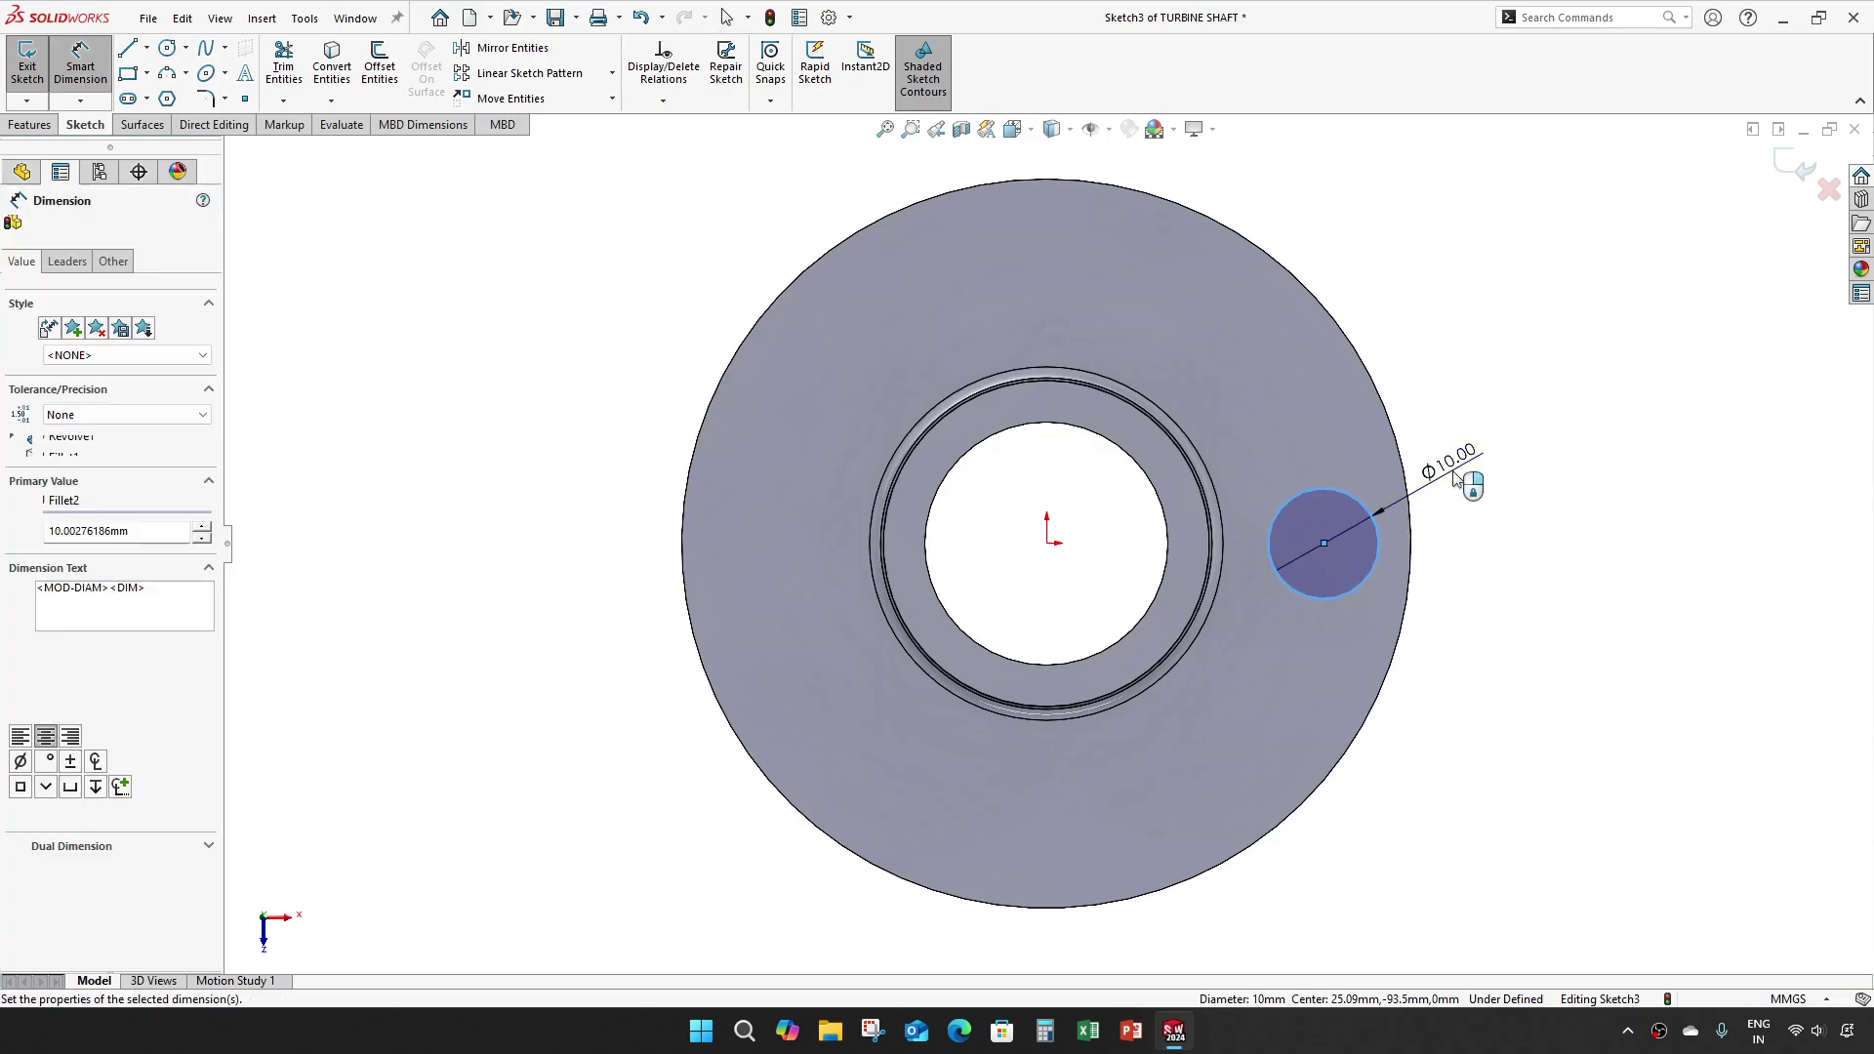
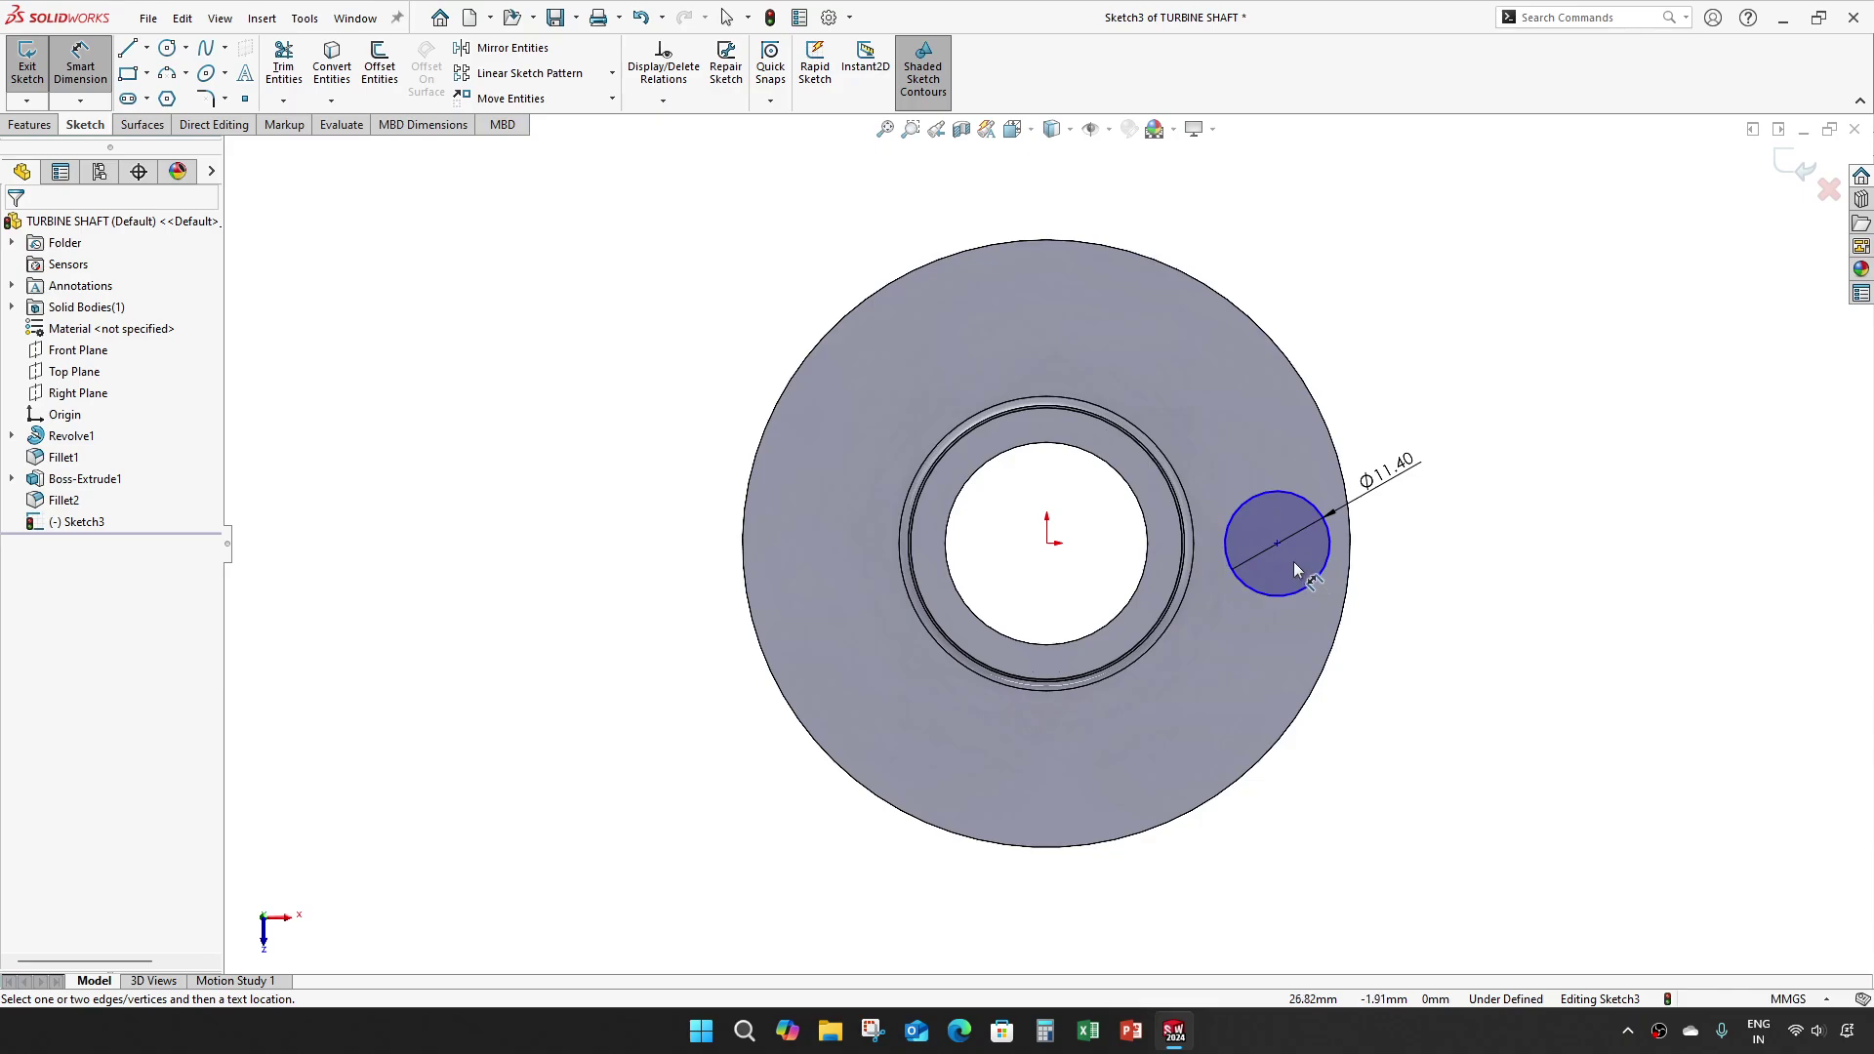
Step: Add a horizontal relation between the centre of the small flange circle and the origin
key(Escape)
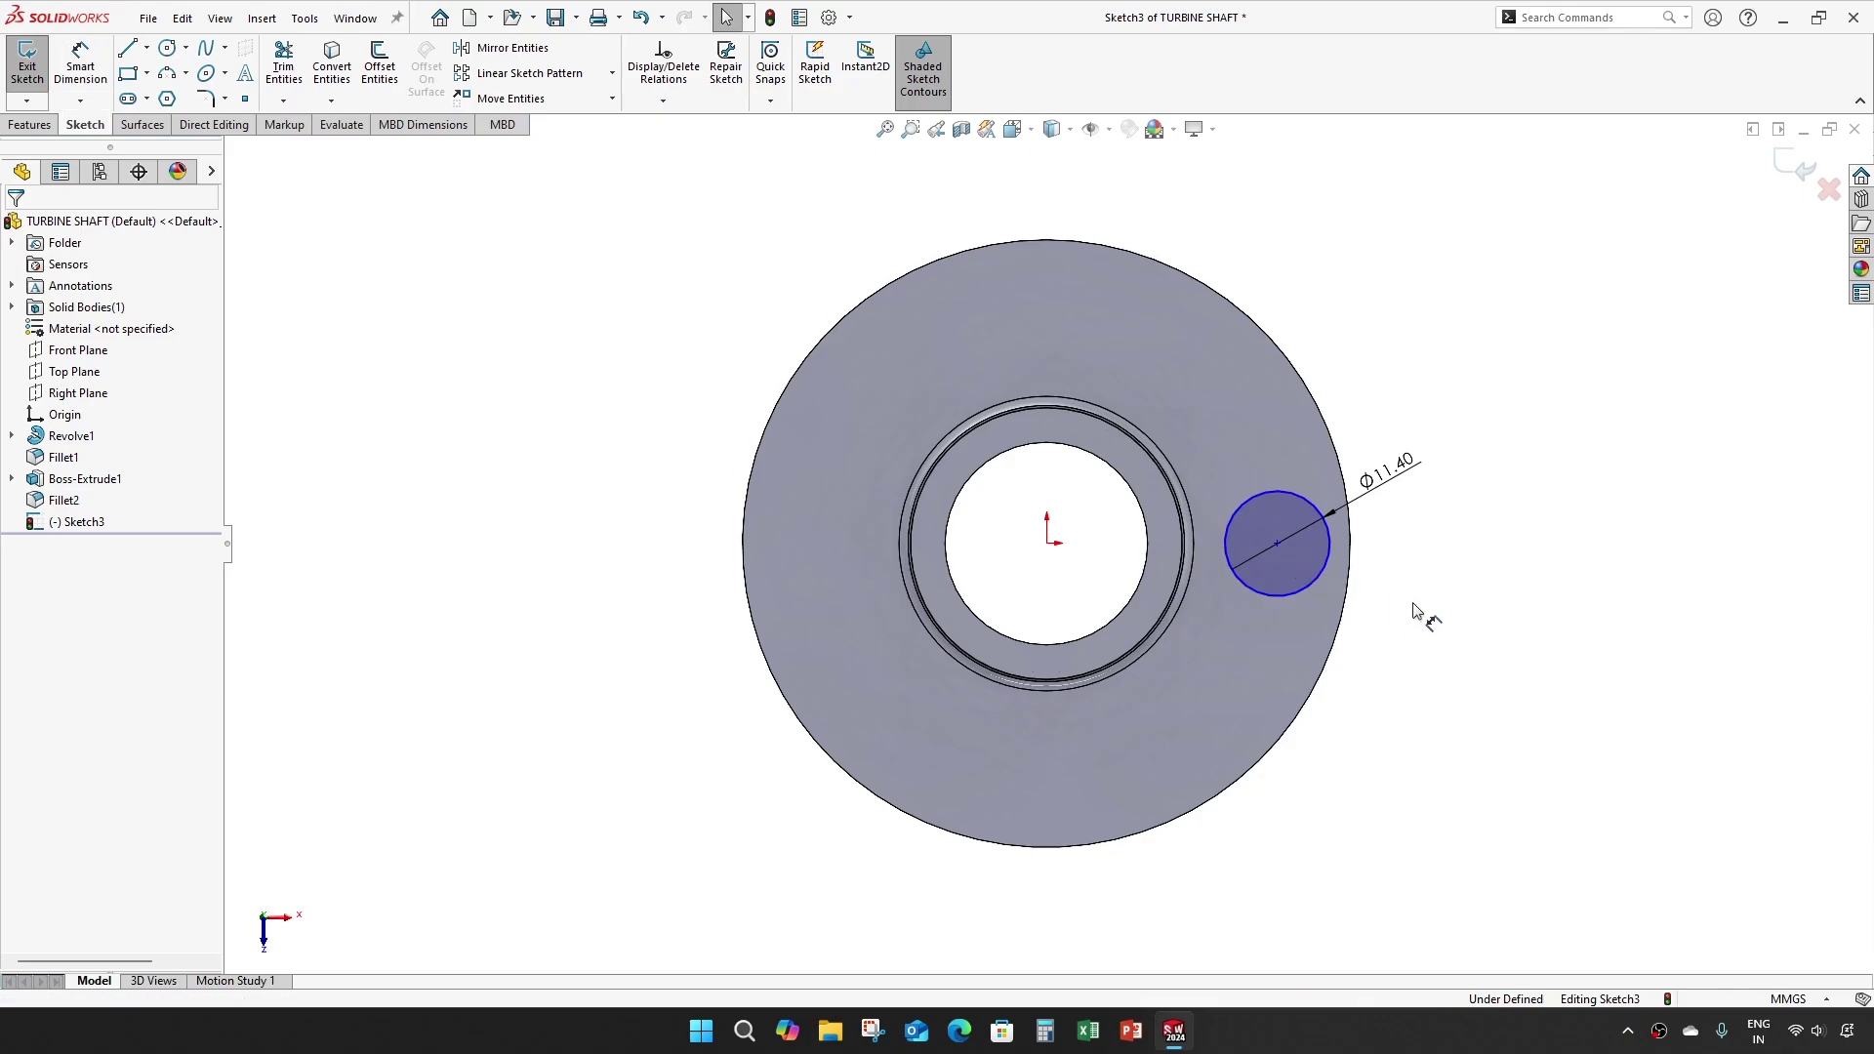
click(1278, 544)
ctrl+click(1047, 545)
ctrl+click(1050, 546)
click(1111, 489)
click(1530, 686)
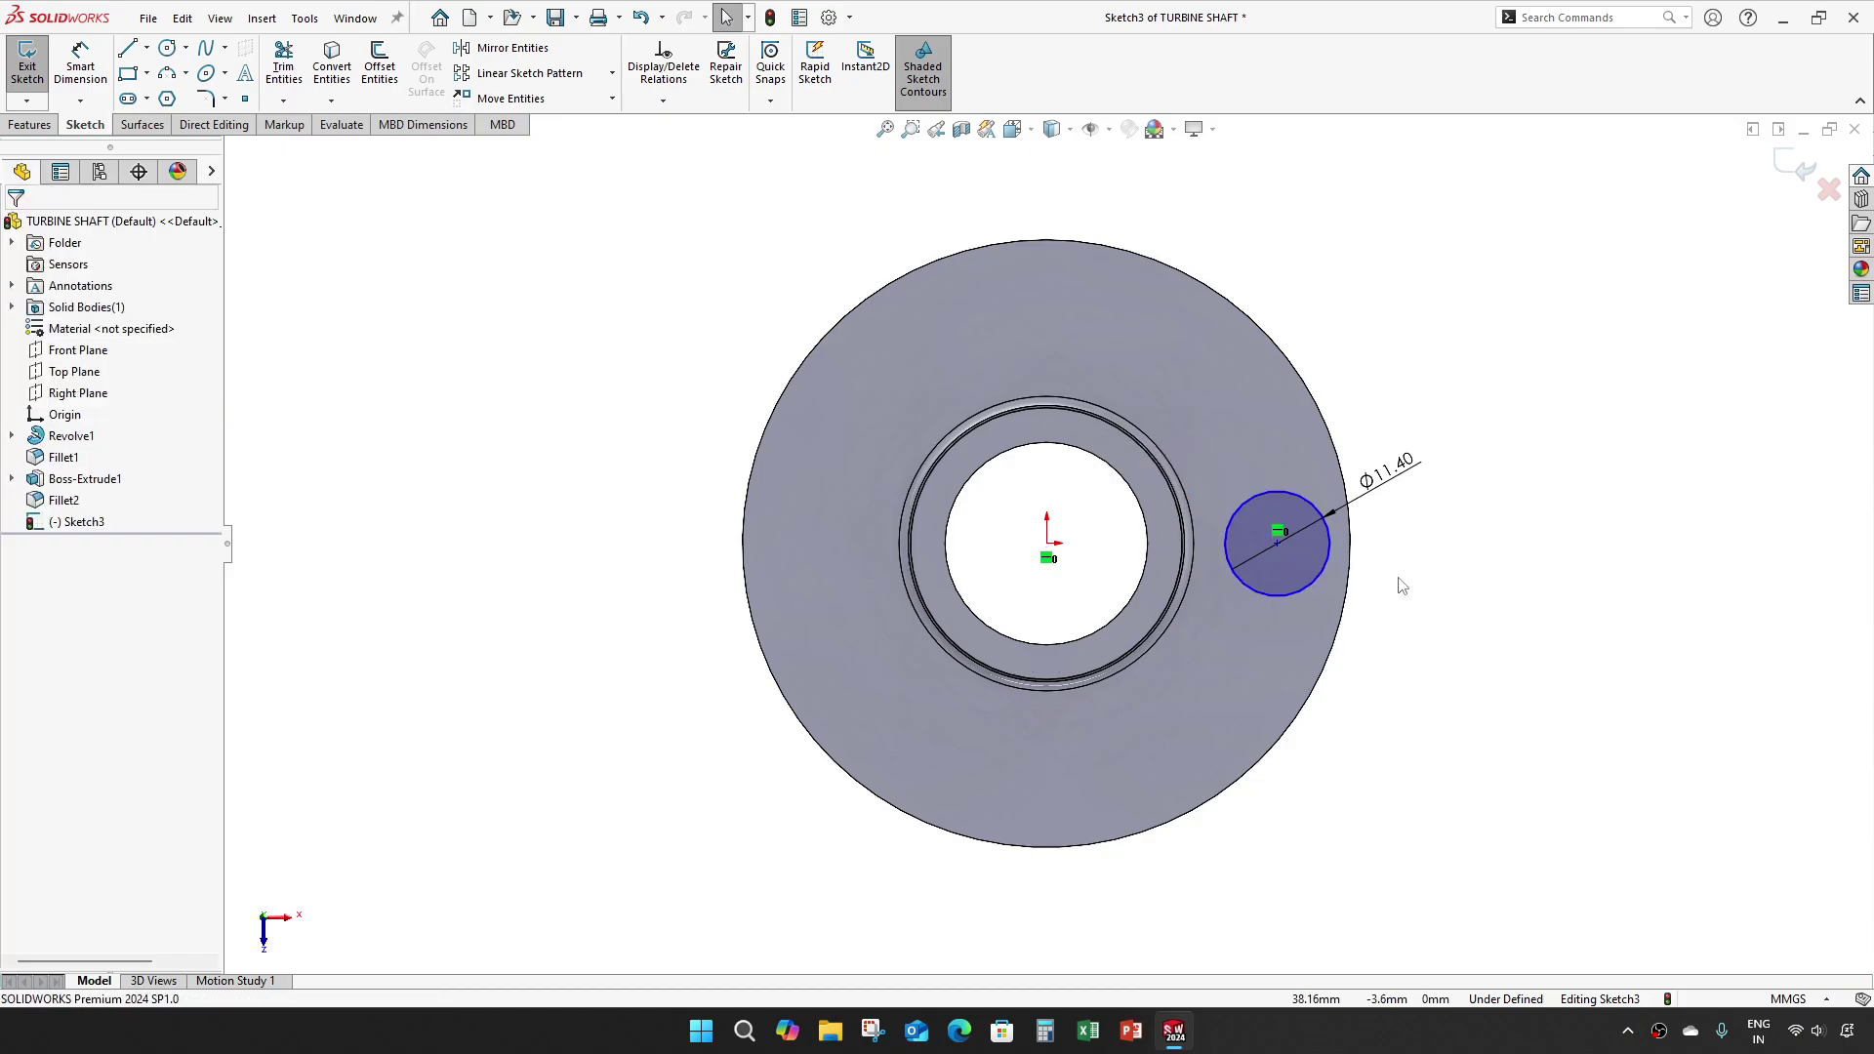
Step: Dimension the small circle's centre 25 mm horizontally from the origin
key(d)
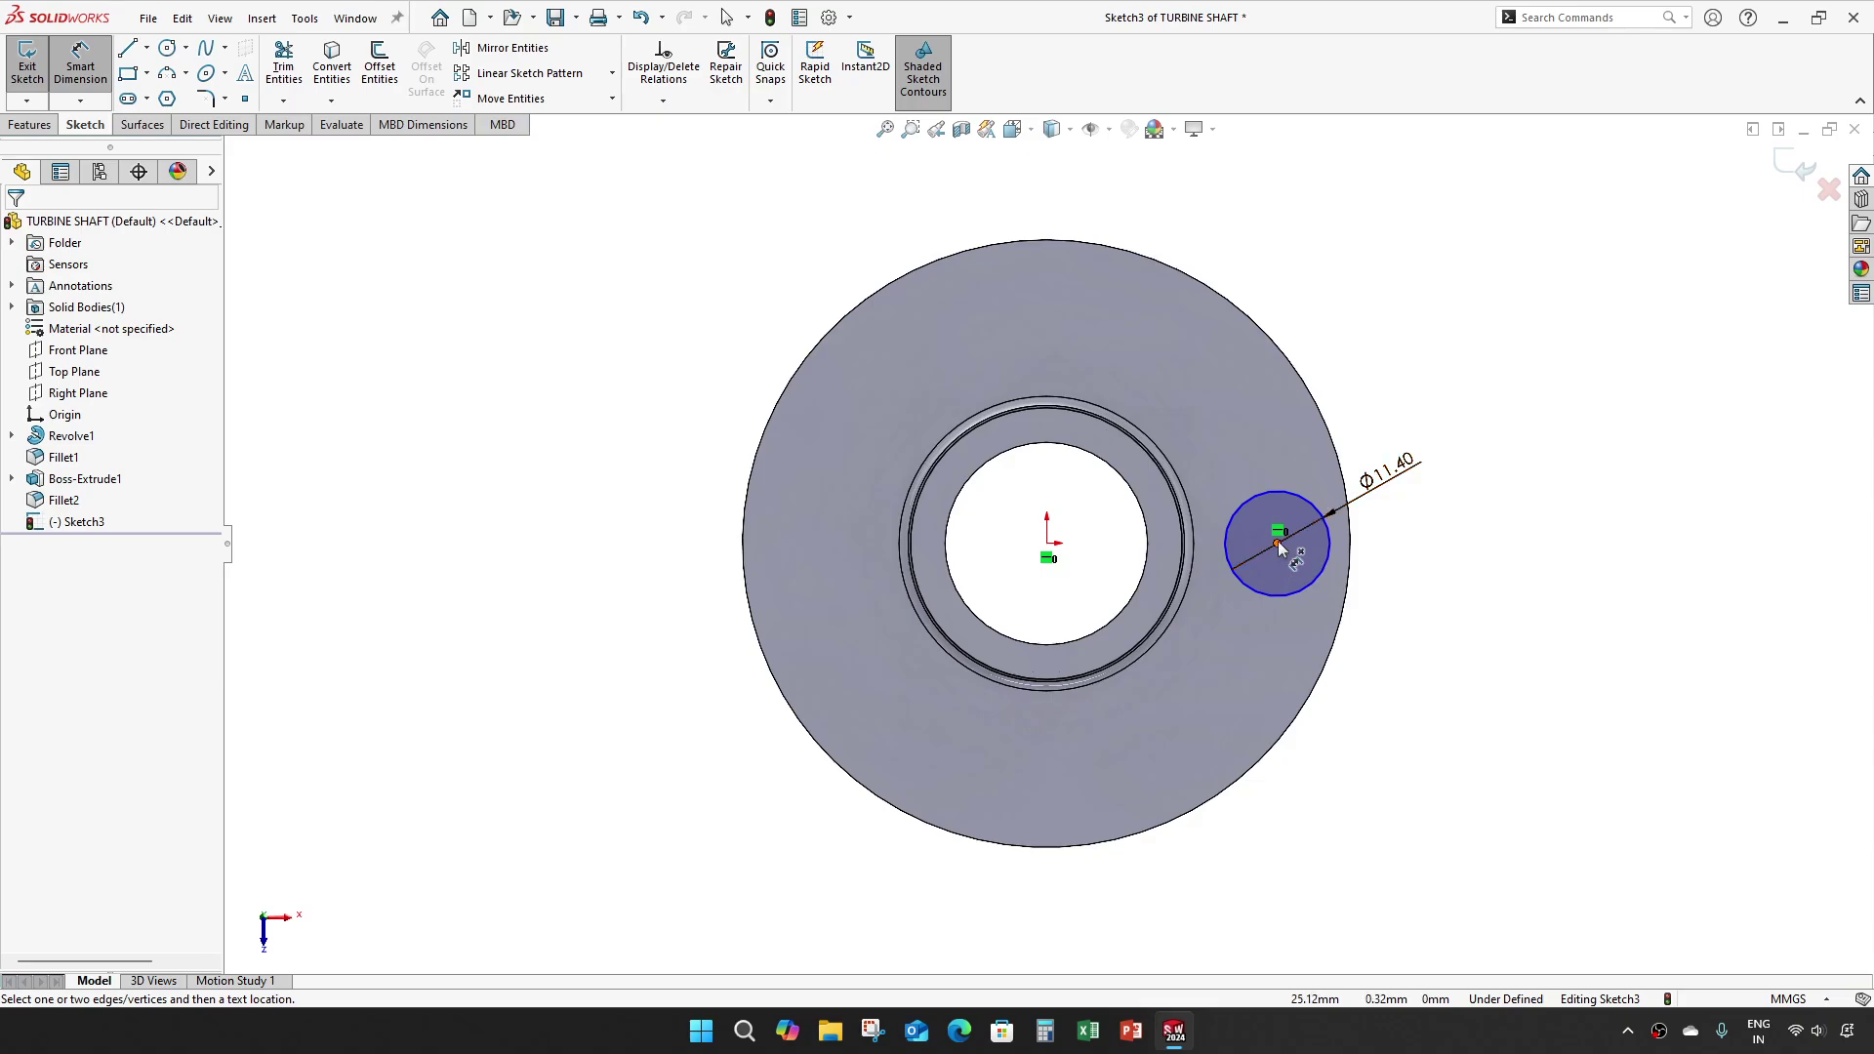
click(1278, 544)
click(1050, 546)
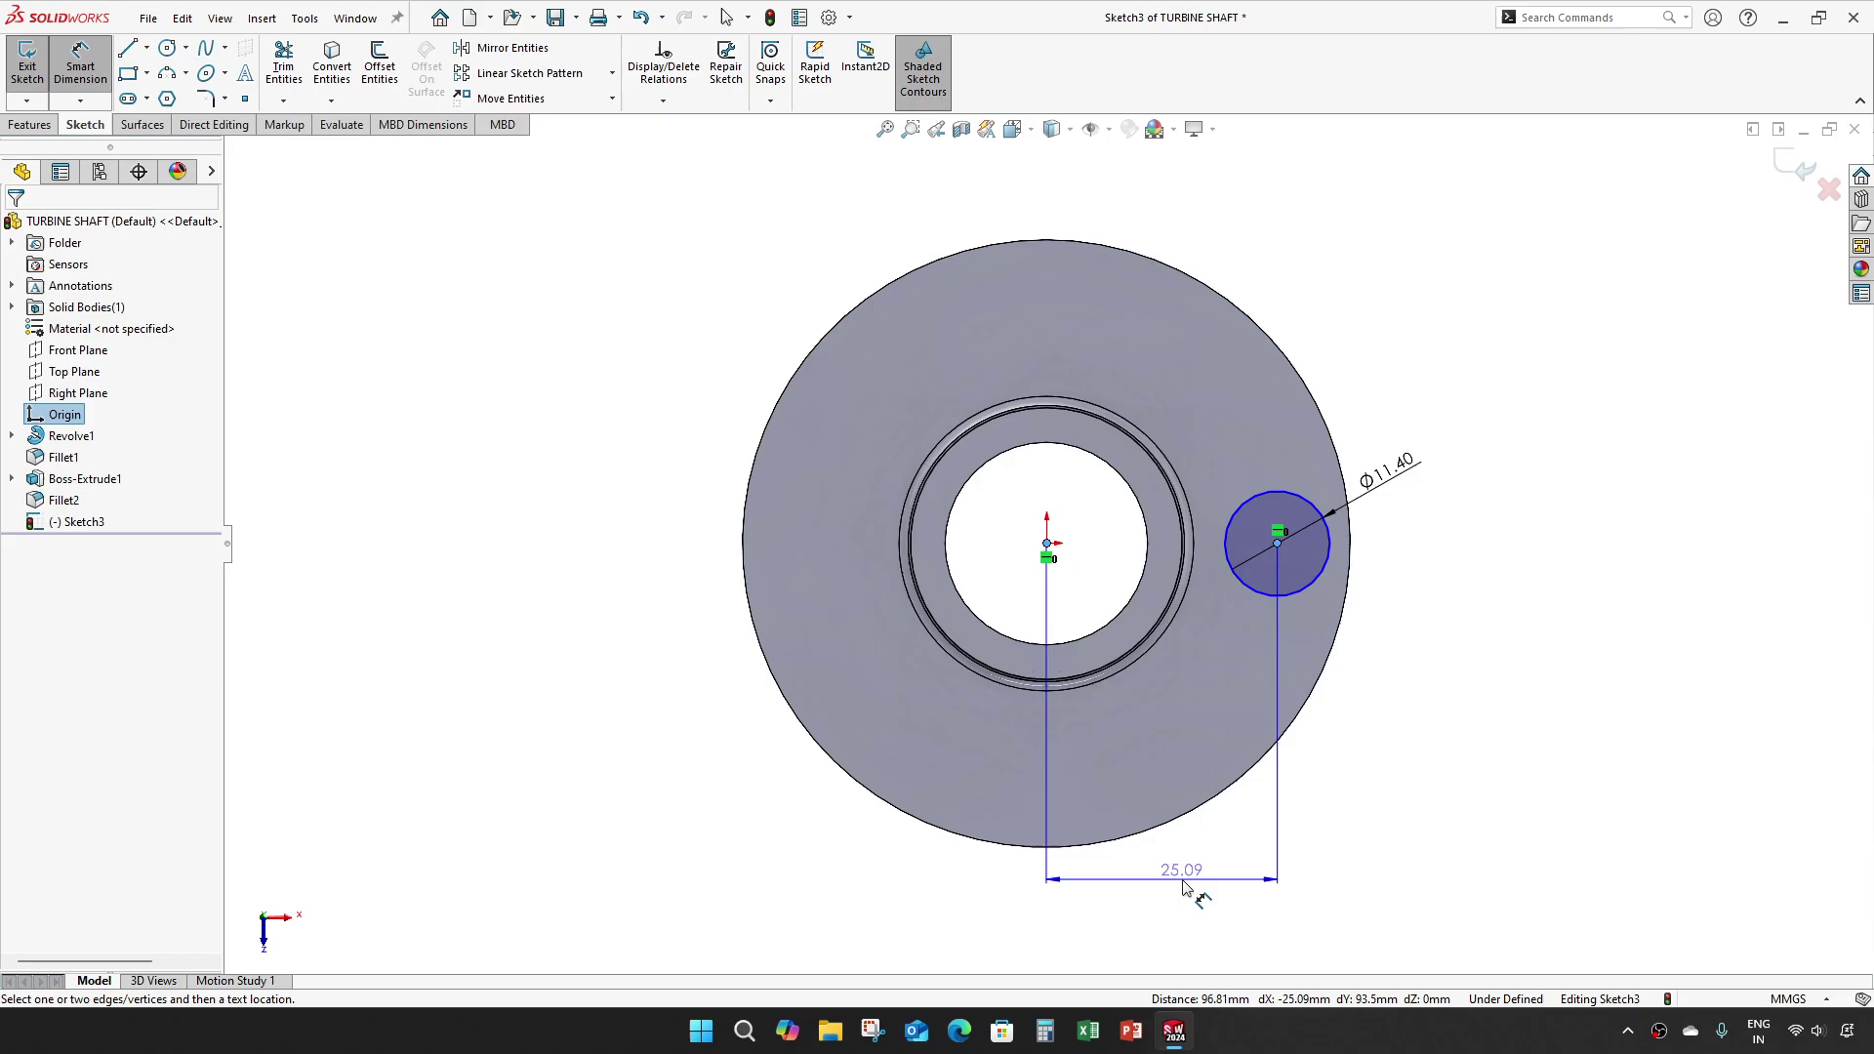
click(1183, 883)
text(25)
key(Return)
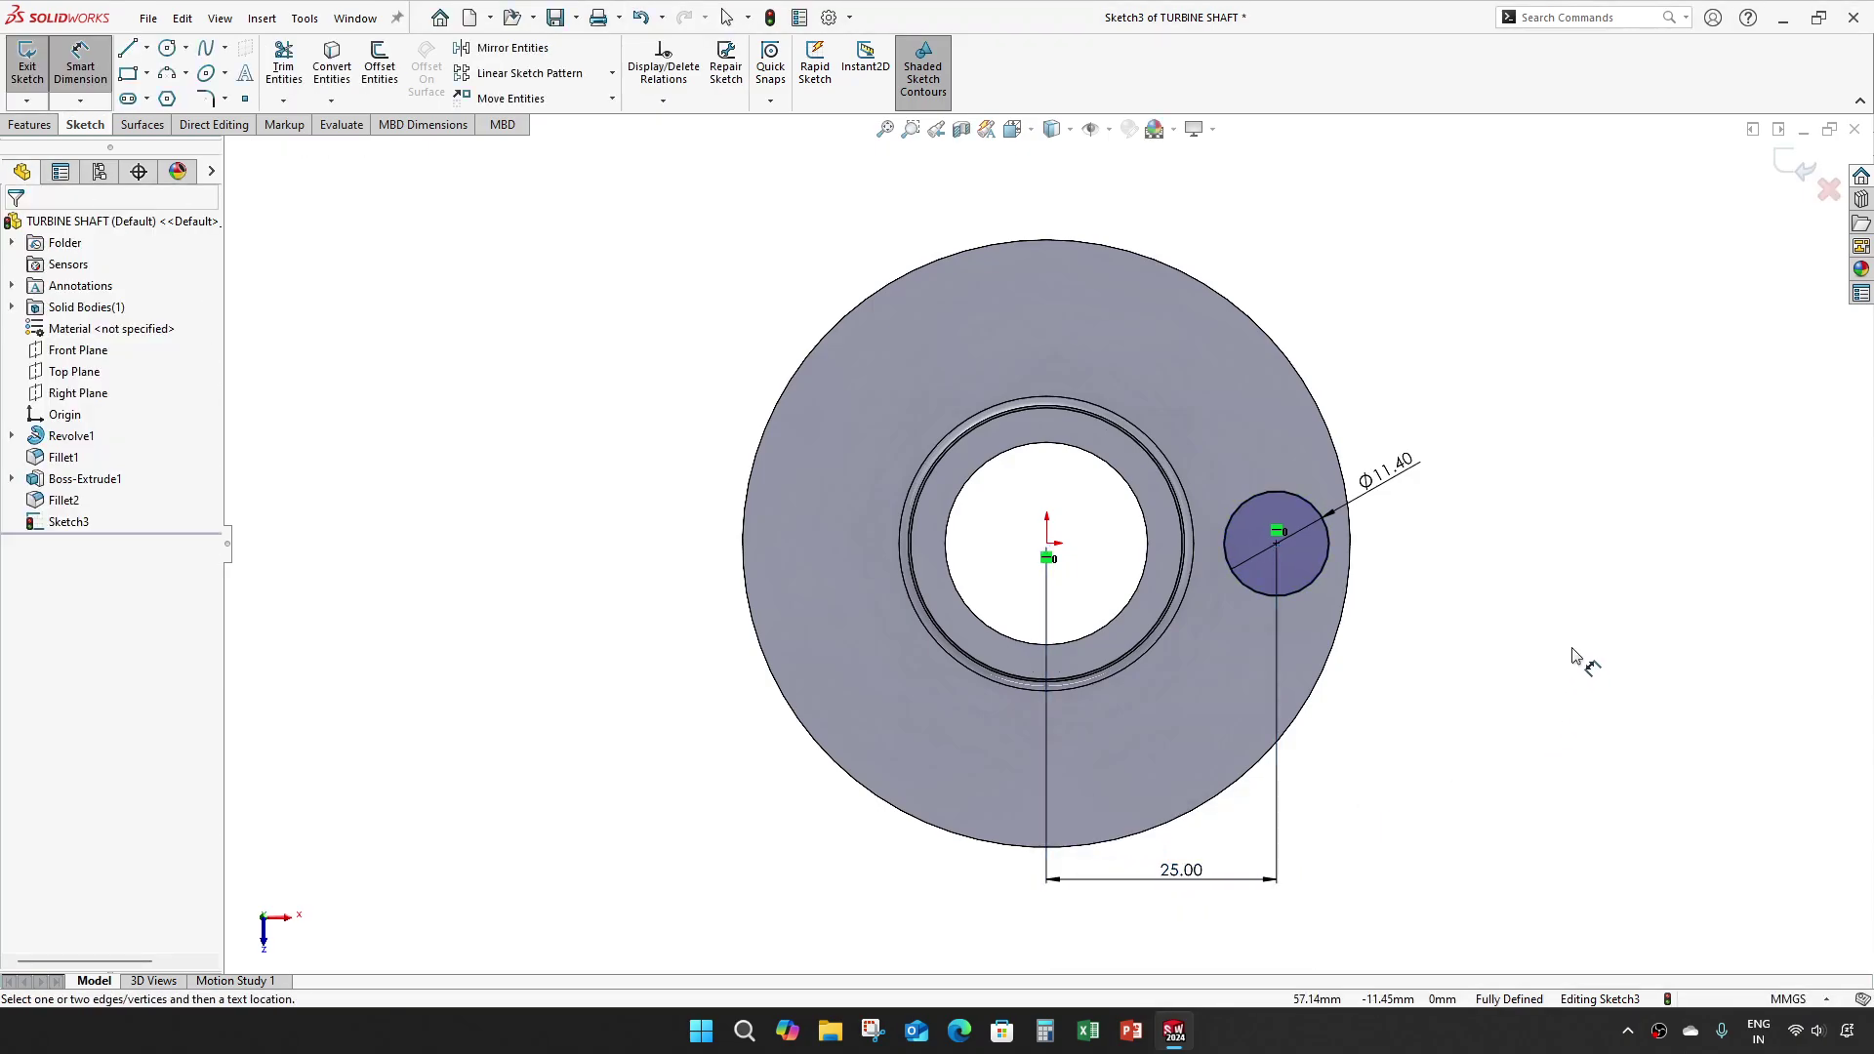
Step: Finish the sketch and cut the circle blind into the flange to a depth of 1.05 mm
click(1799, 168)
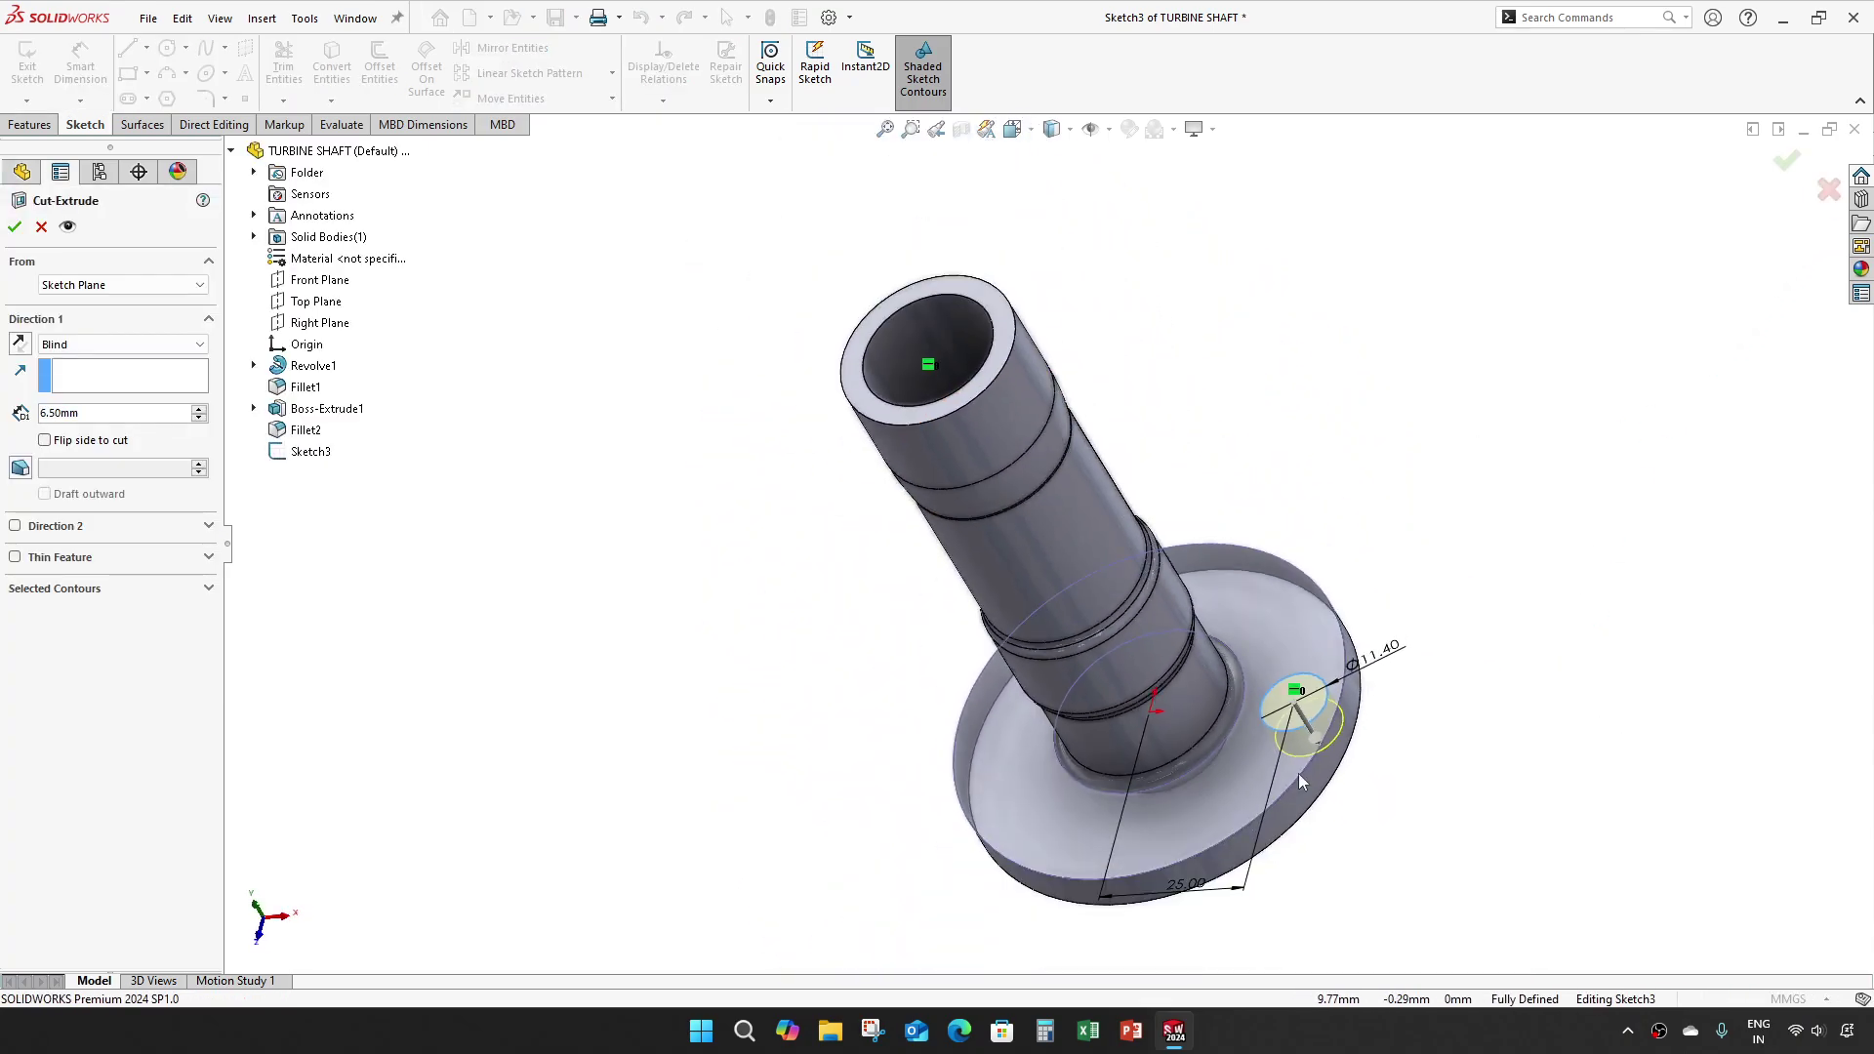
scroll(1379, 828, down, 4)
middle_drag(1282, 726, 1216, 705)
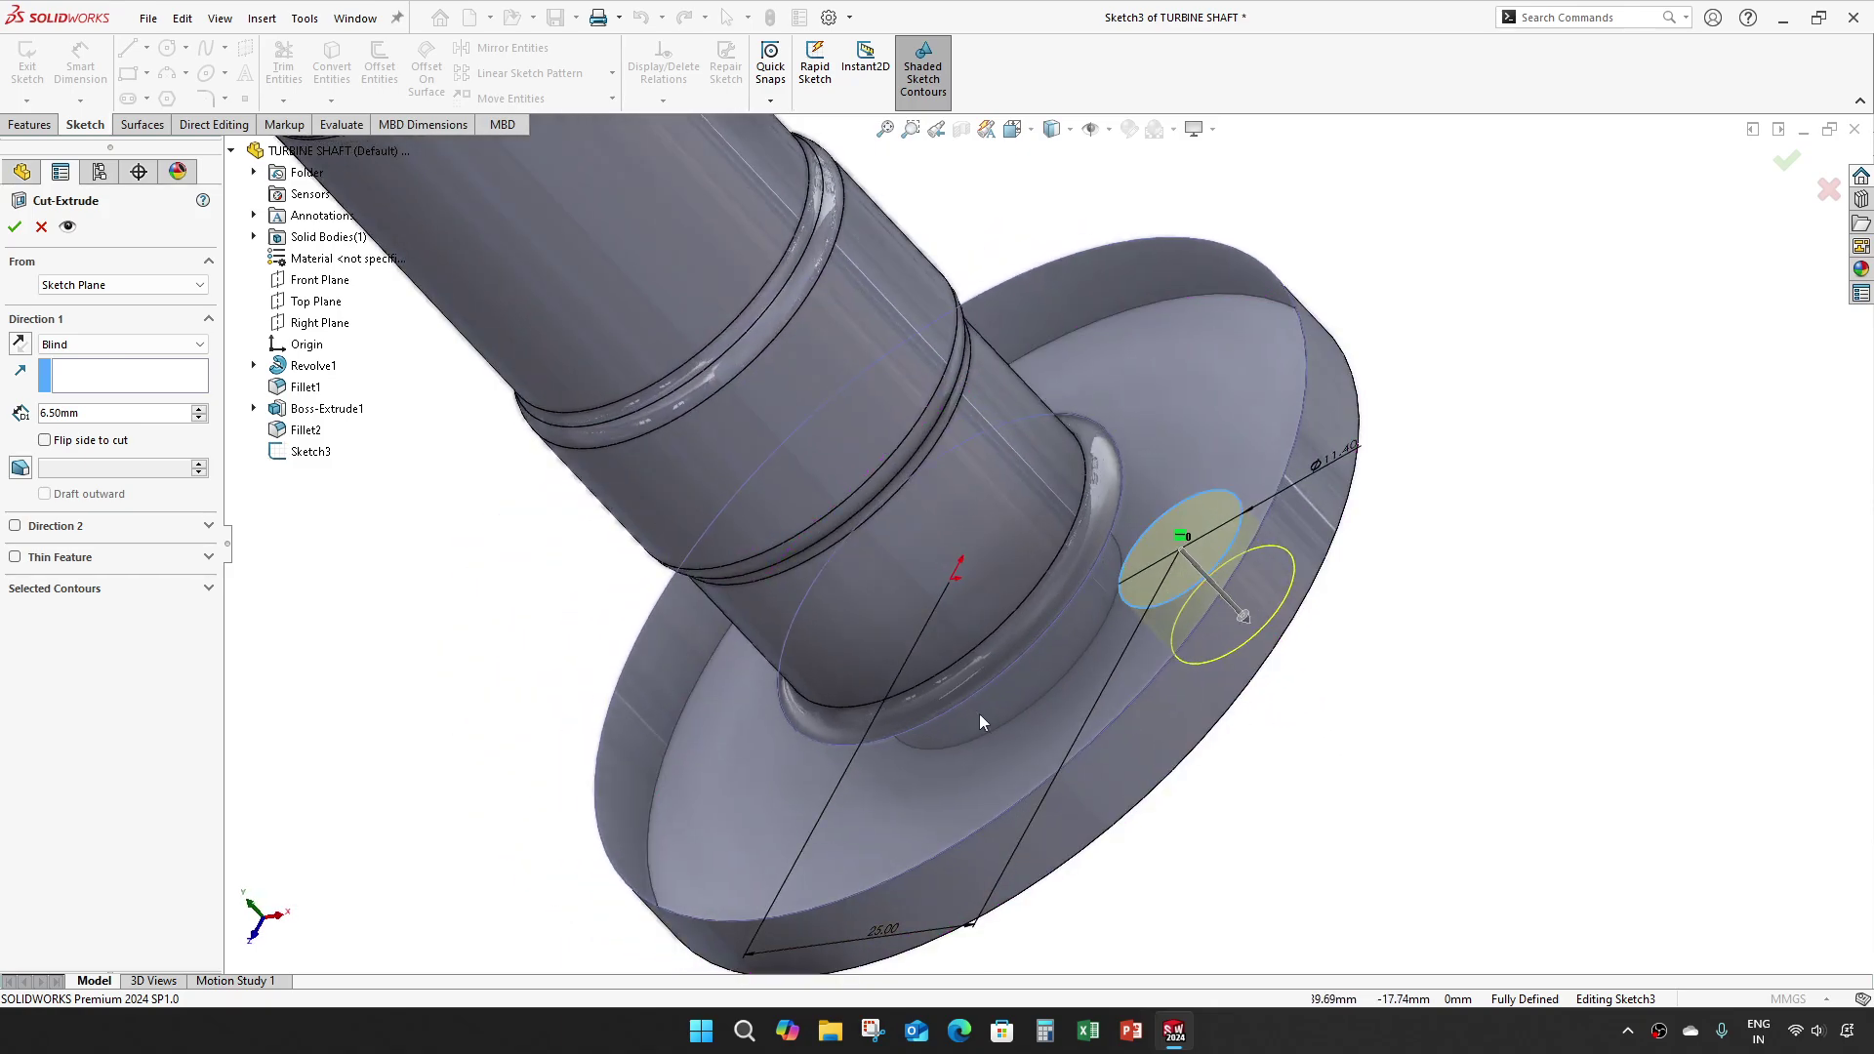
drag(94, 418, 3, 420)
text(1.05)
key(Return)
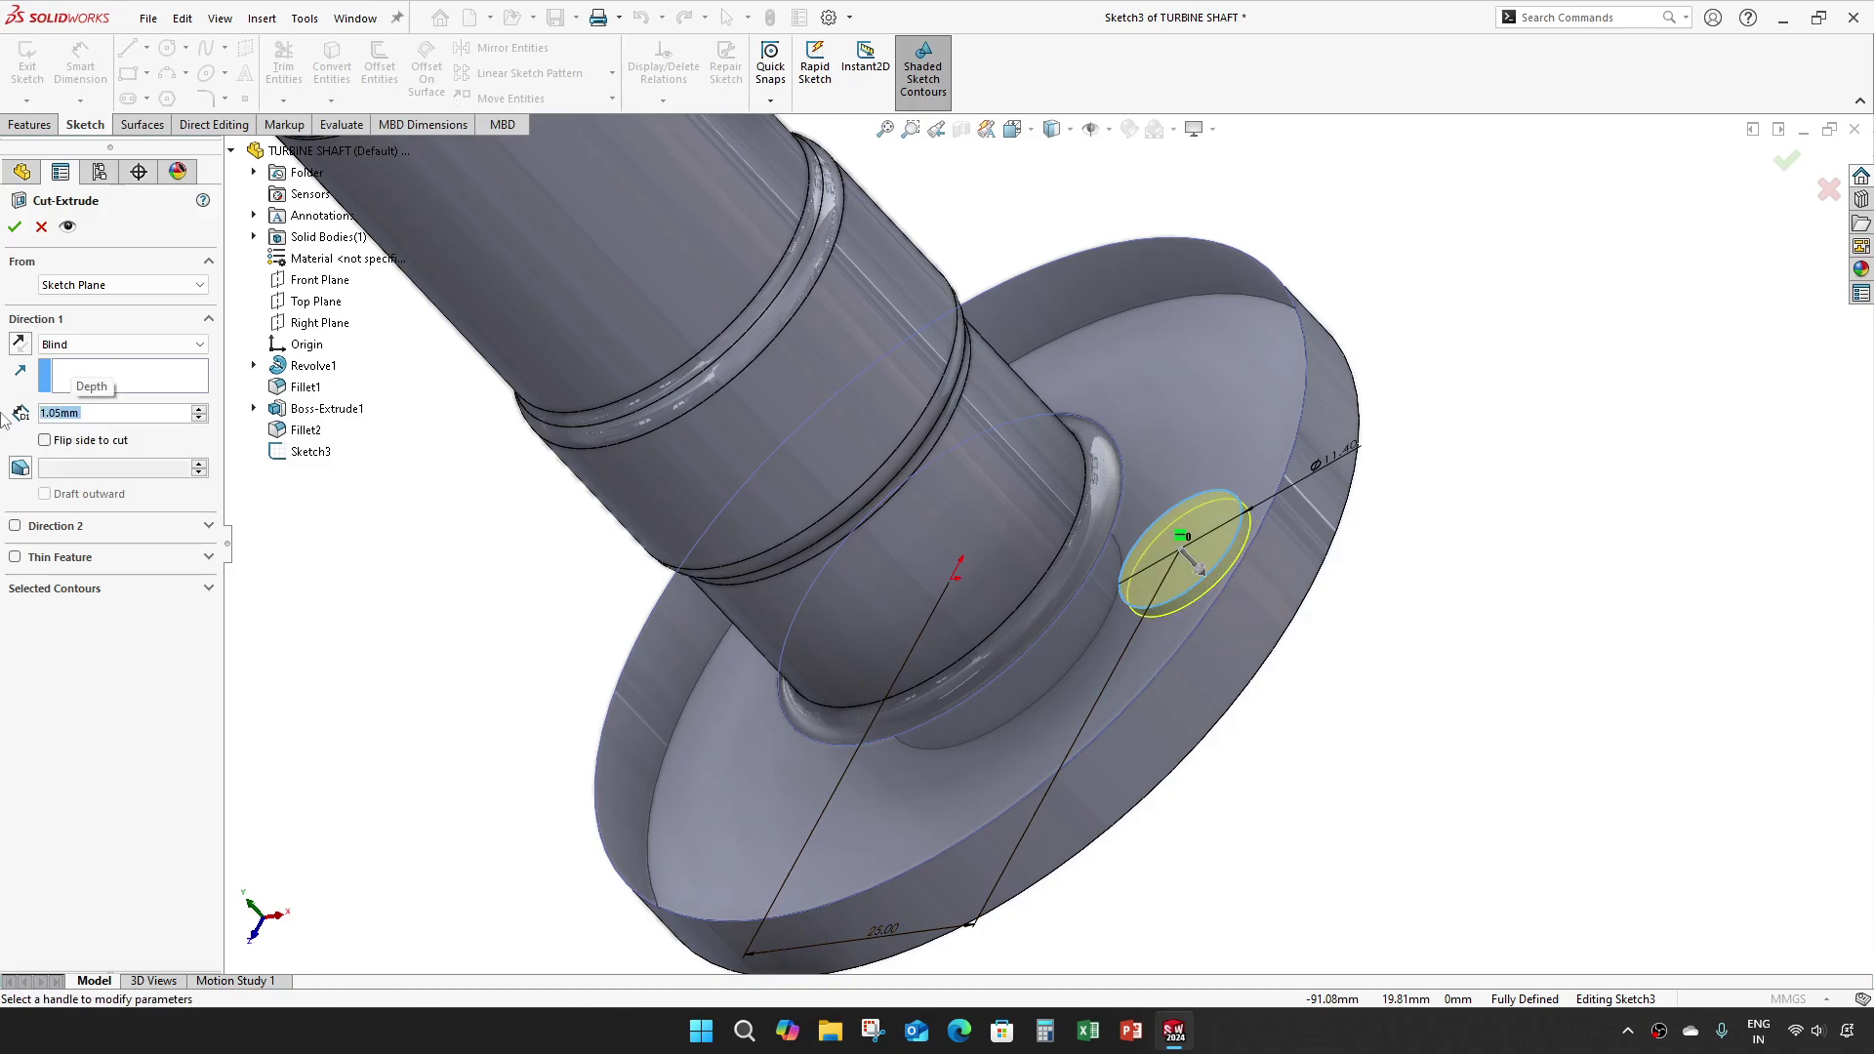
click(11, 228)
Step: Set up a countersunk through-all hole with a 6 mm hole diameter and an 11 mm countersink diameter
click(534, 664)
scroll(1230, 520, up, 3)
scroll(1306, 492, down, 3)
middle_drag(1212, 511, 1139, 586)
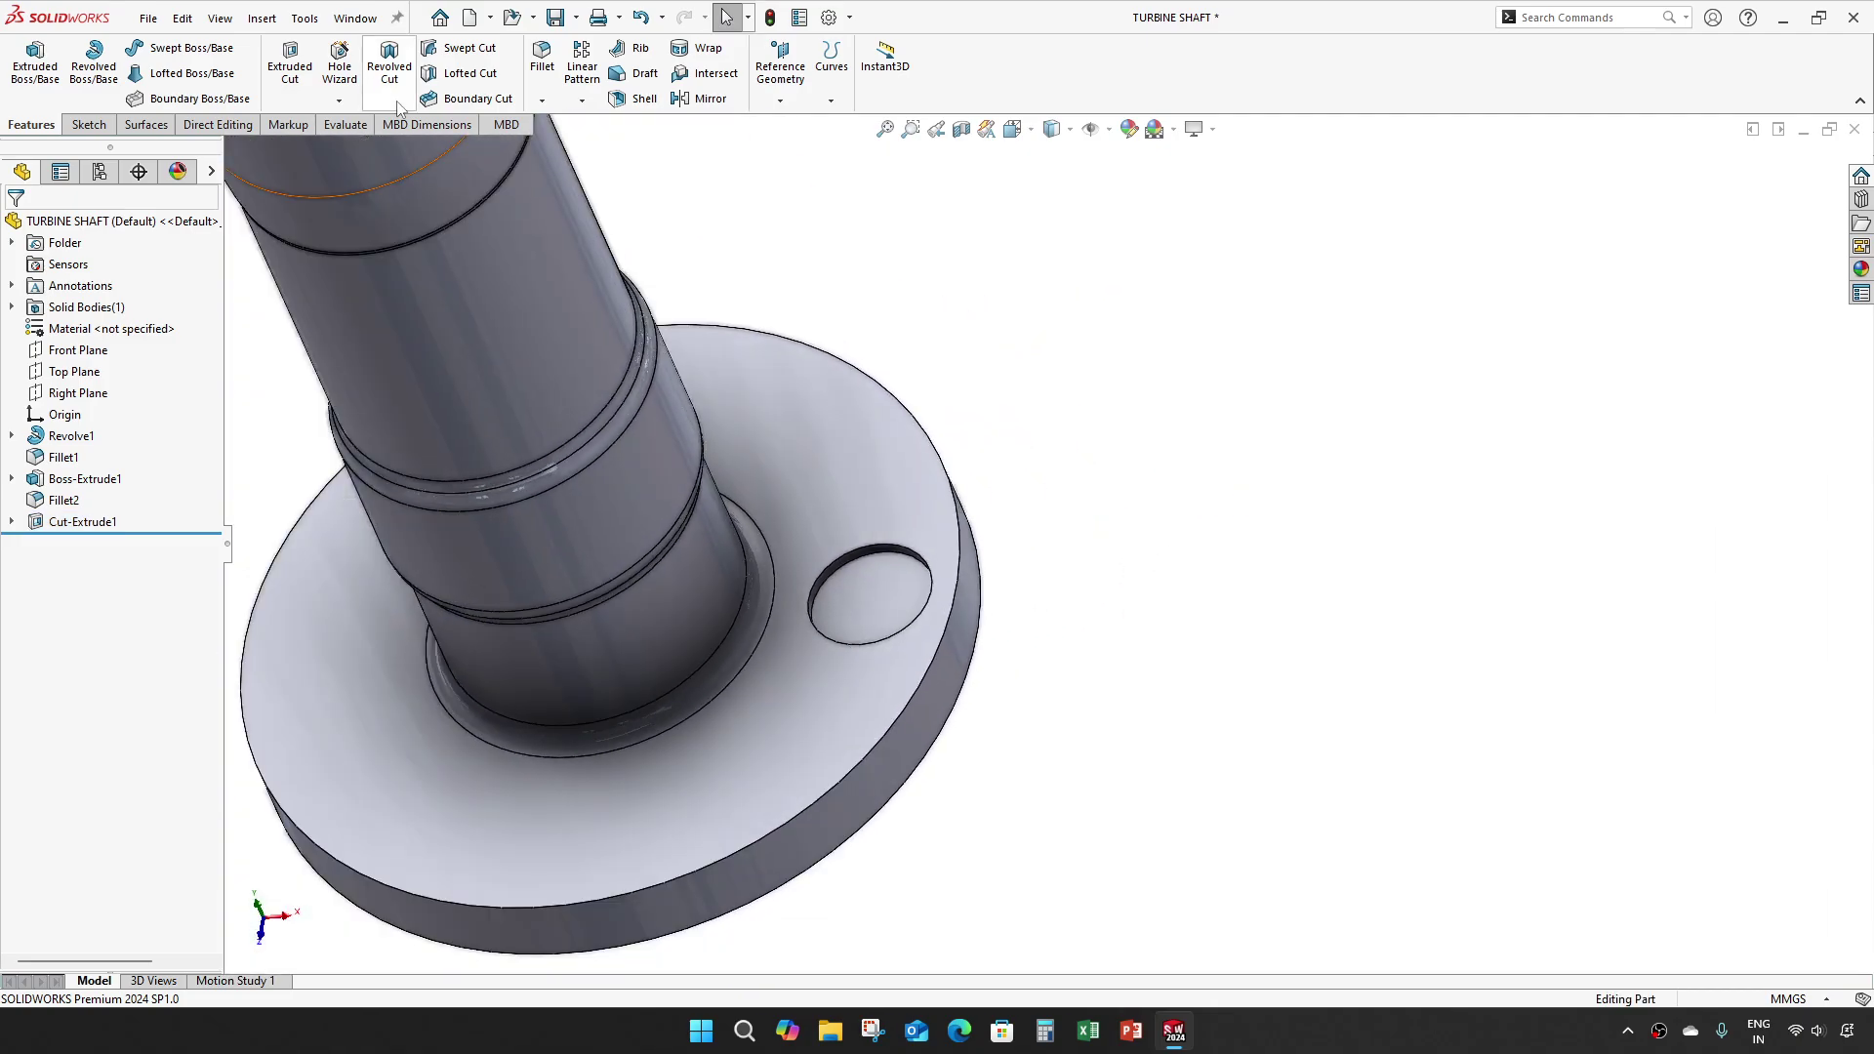
click(339, 60)
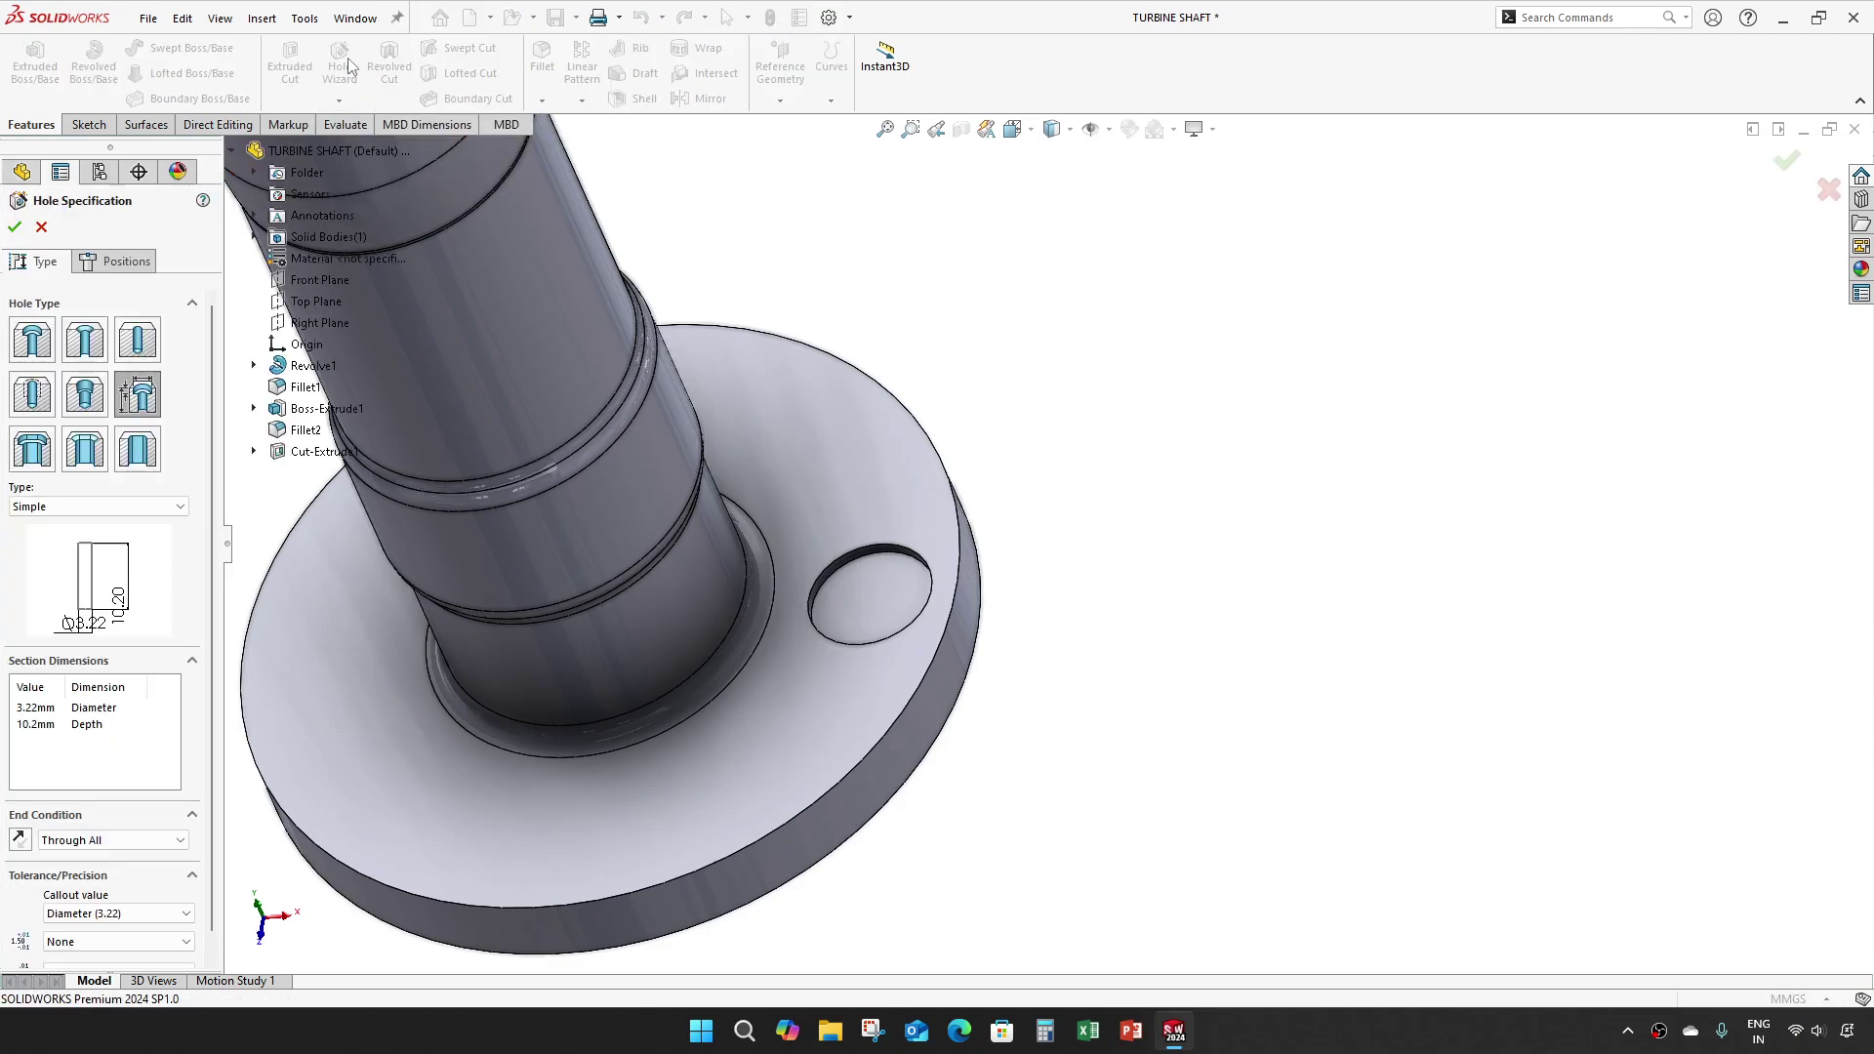
click(143, 508)
click(104, 590)
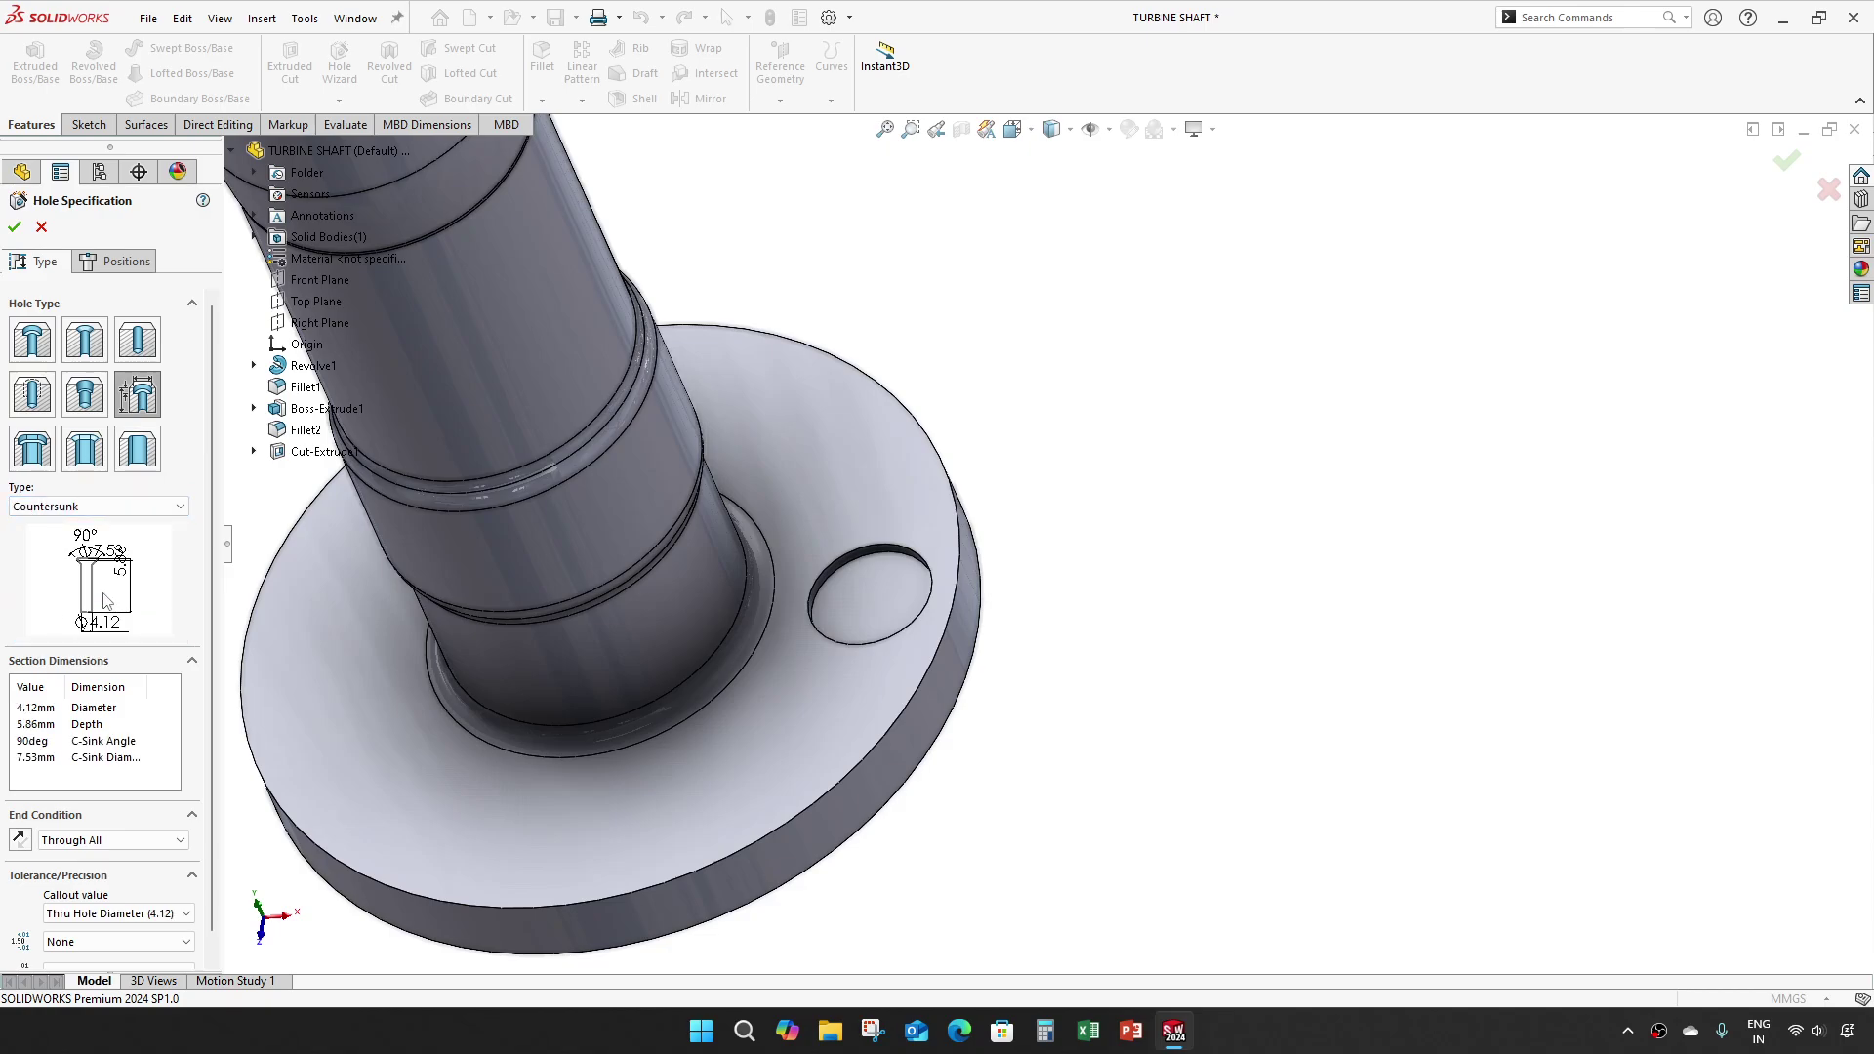
click(36, 708)
text(6)
click(44, 759)
text(11.4)
key(Return)
Step: Place the countersunk hole at the centre of the shallow circular recess in the flange and create it
click(114, 260)
click(867, 602)
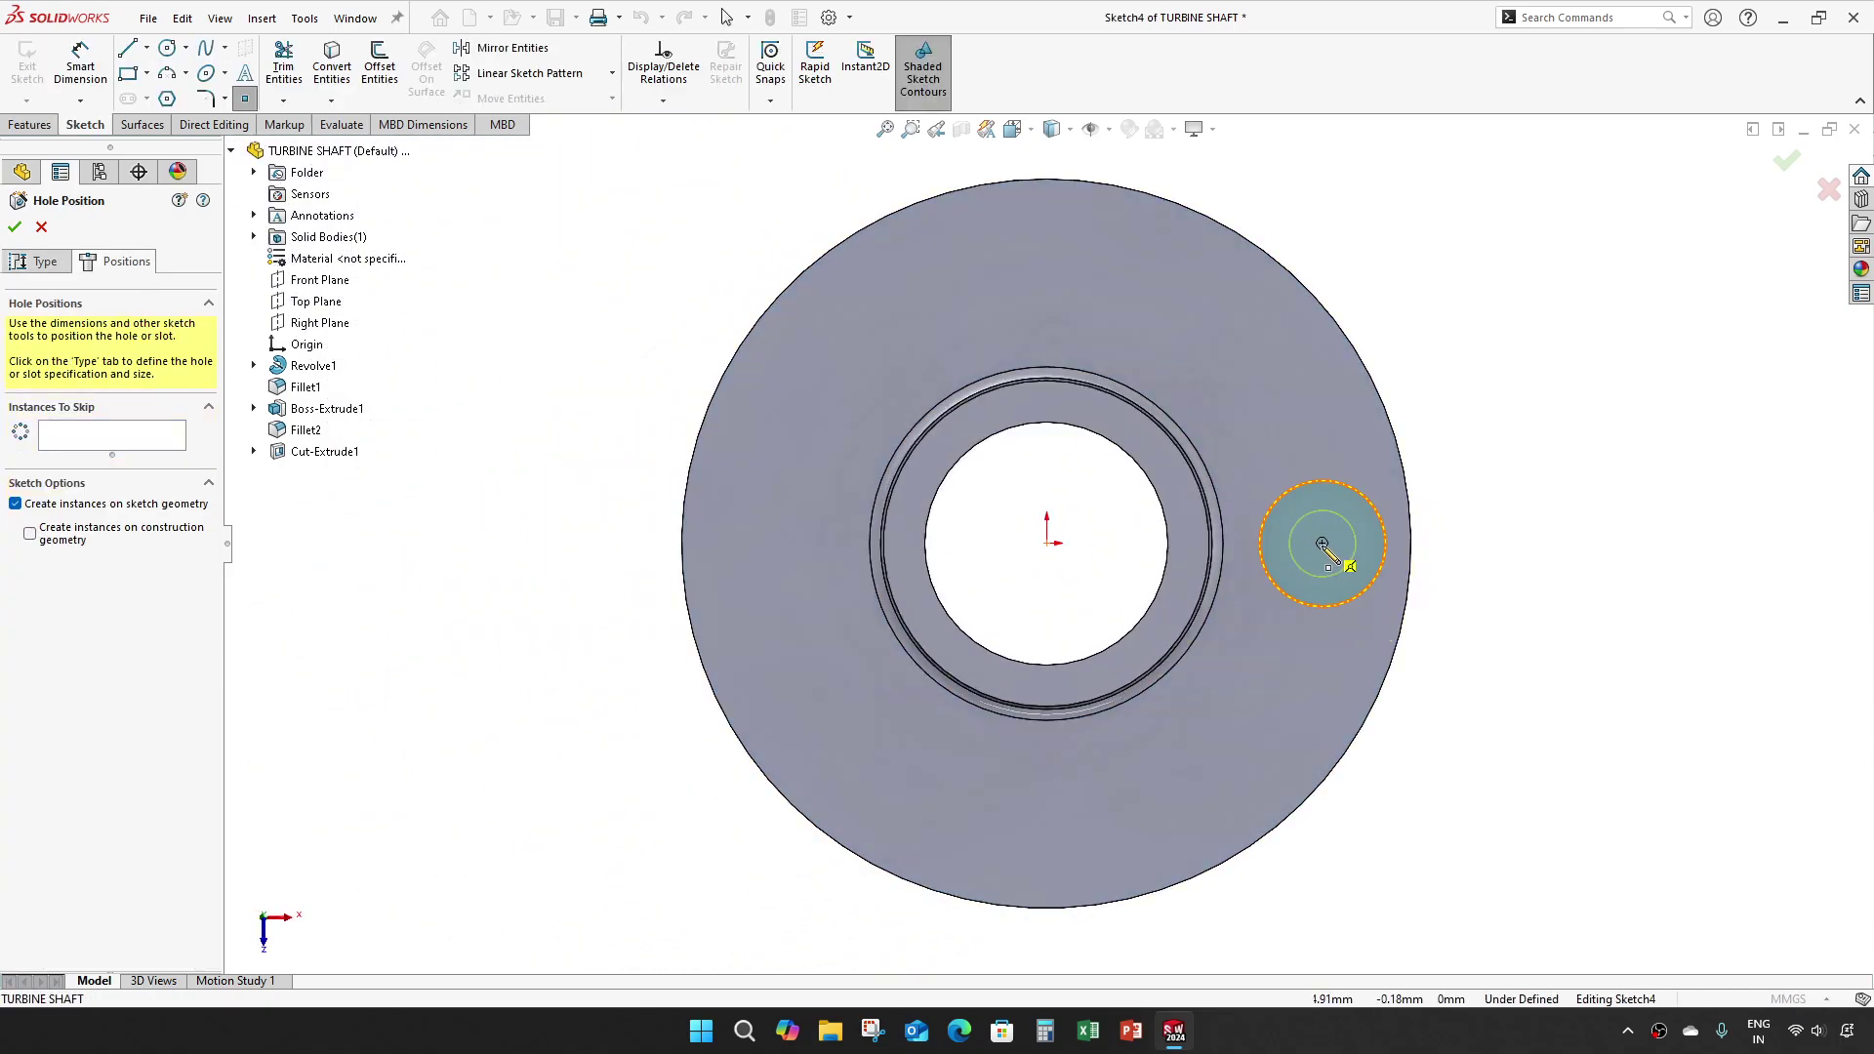
click(1323, 543)
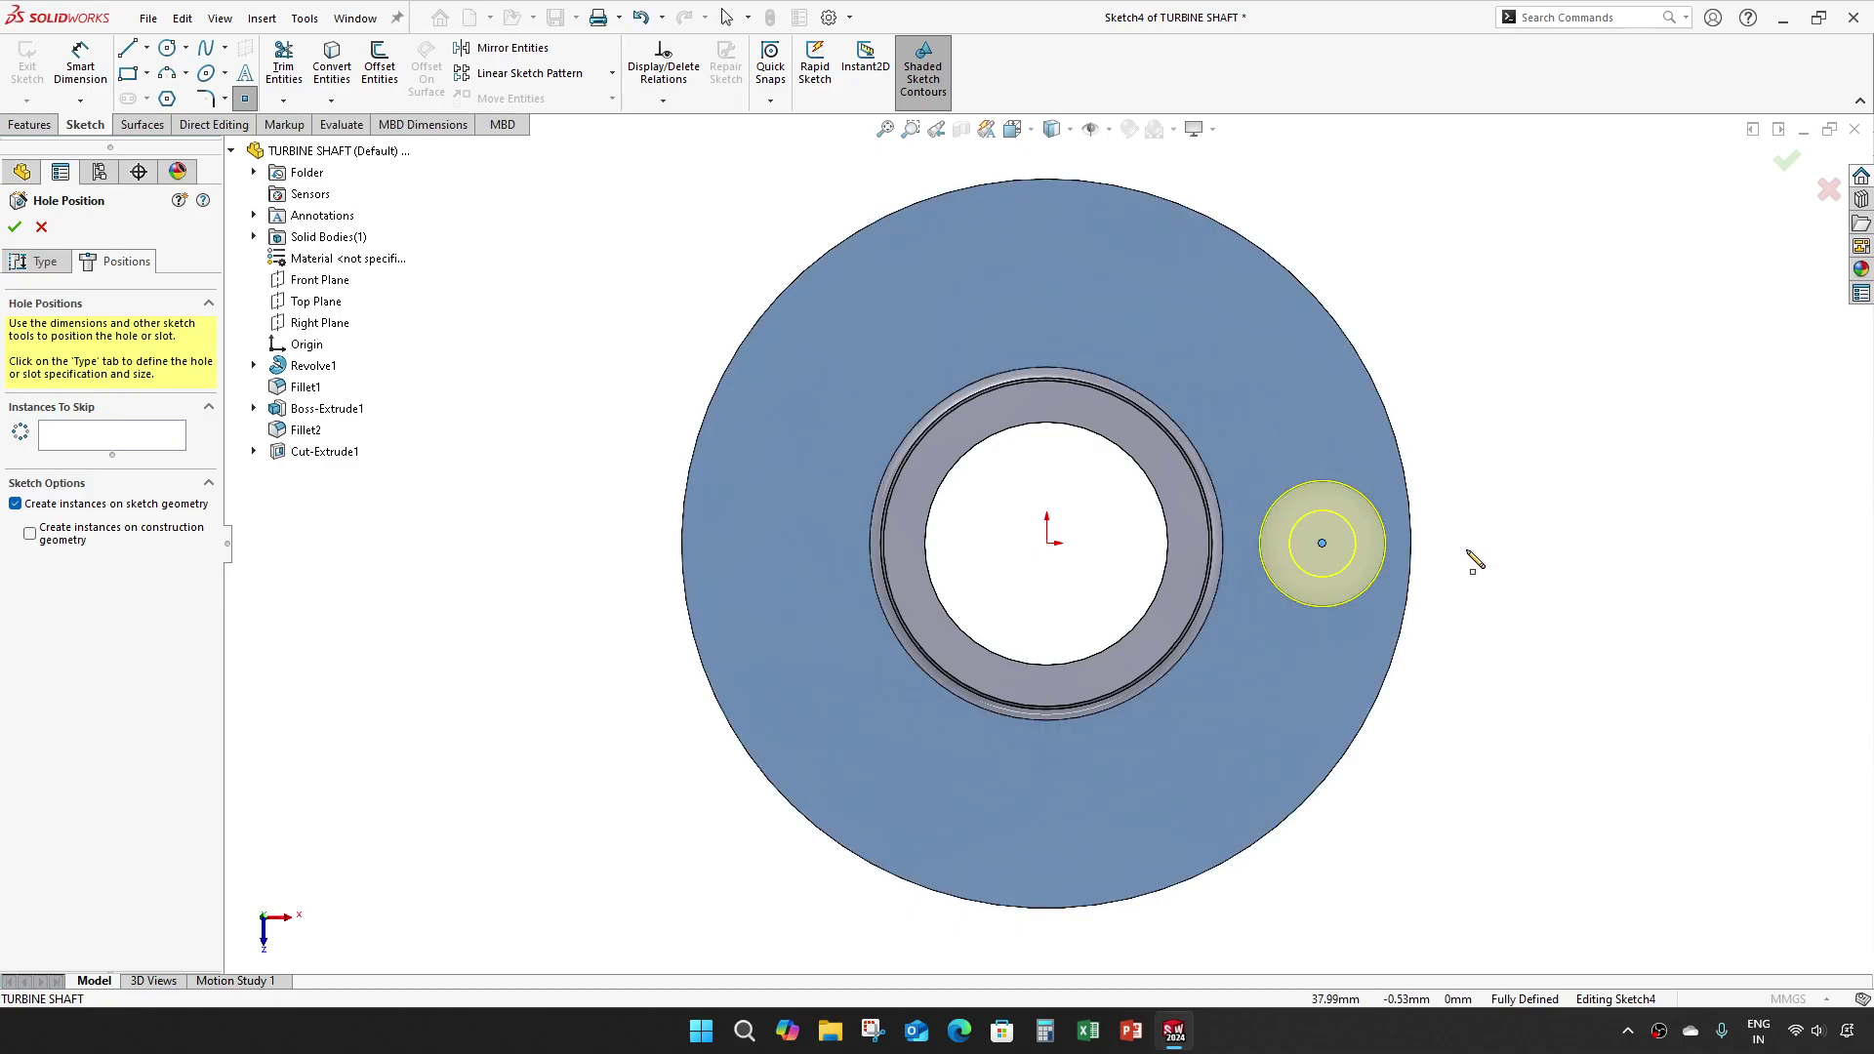
click(15, 230)
Step: Circular-pattern the recess cut and countersunk hole around the flange rim with 5 equally spaced instances over 360 degrees
click(536, 469)
scroll(986, 535, up, 3)
scroll(1177, 569, down, 1)
middle_drag(1176, 568, 1142, 364)
scroll(1189, 567, up, 2)
scroll(1193, 724, down, 4)
middle_drag(1140, 679, 1111, 652)
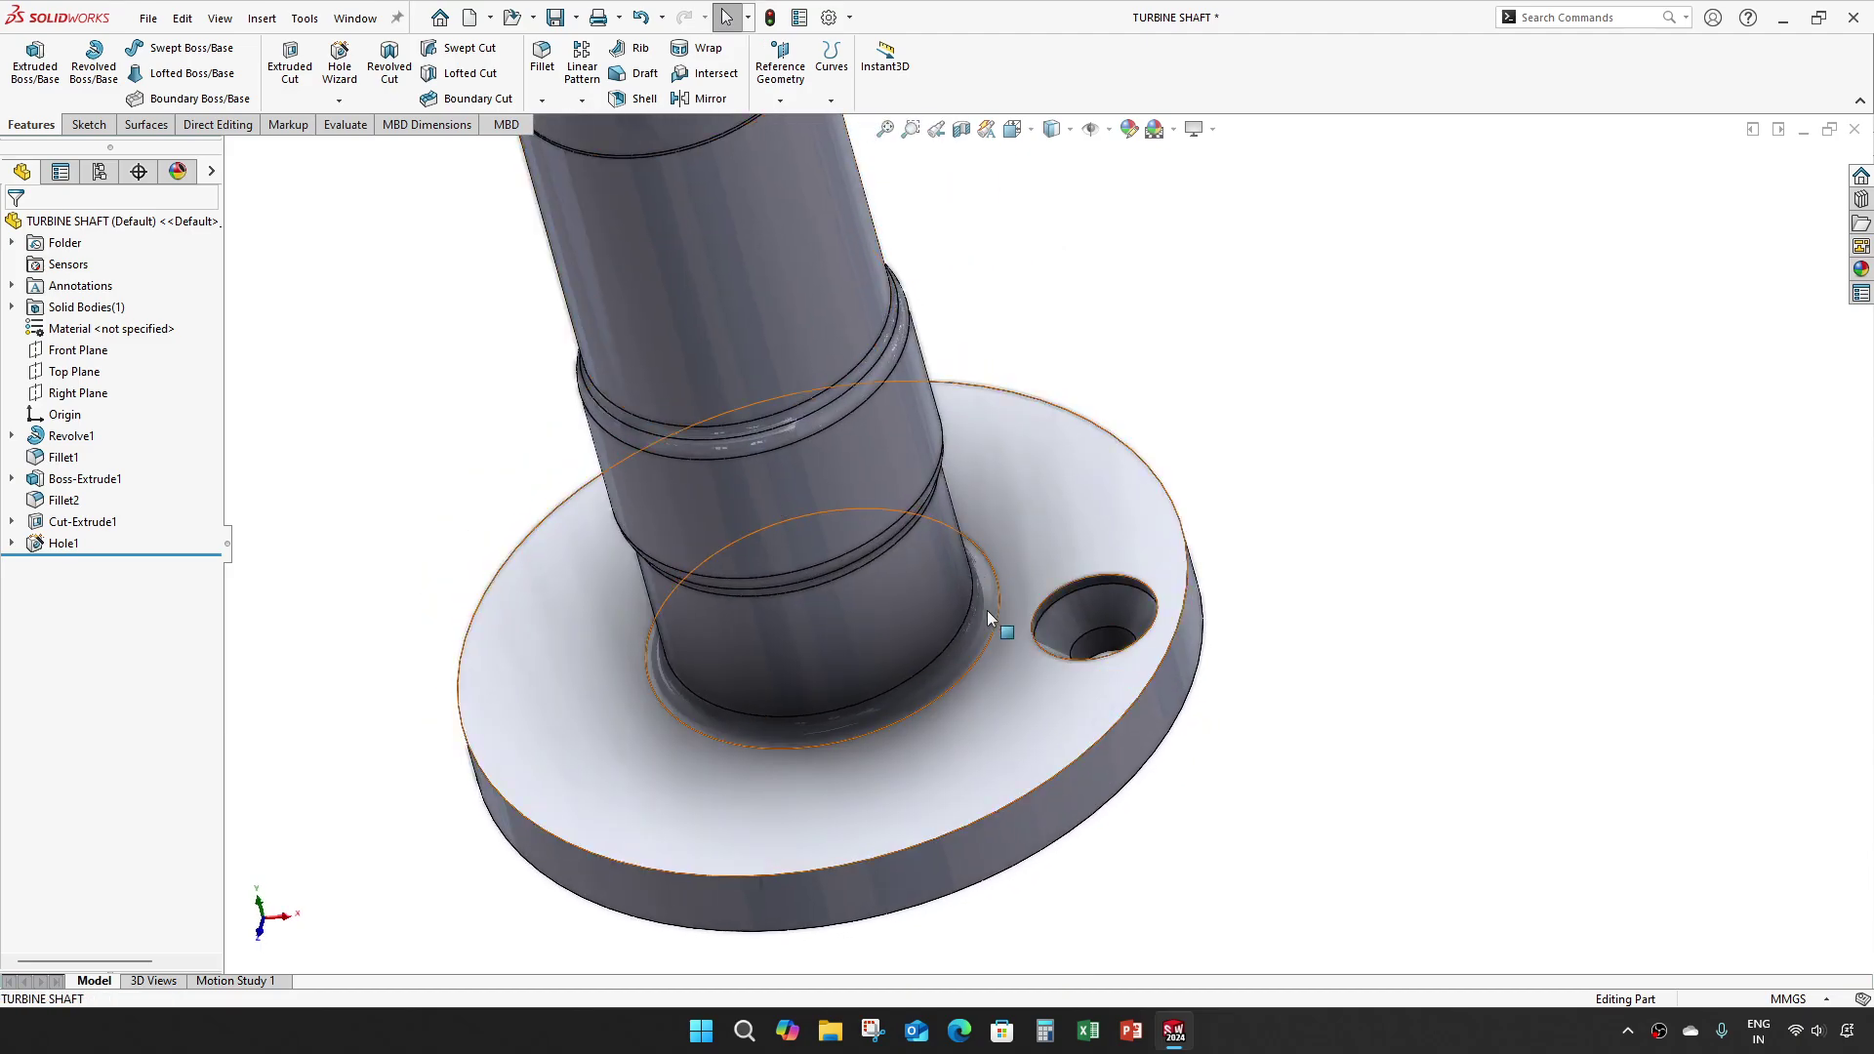
click(78, 522)
ctrl+click(63, 543)
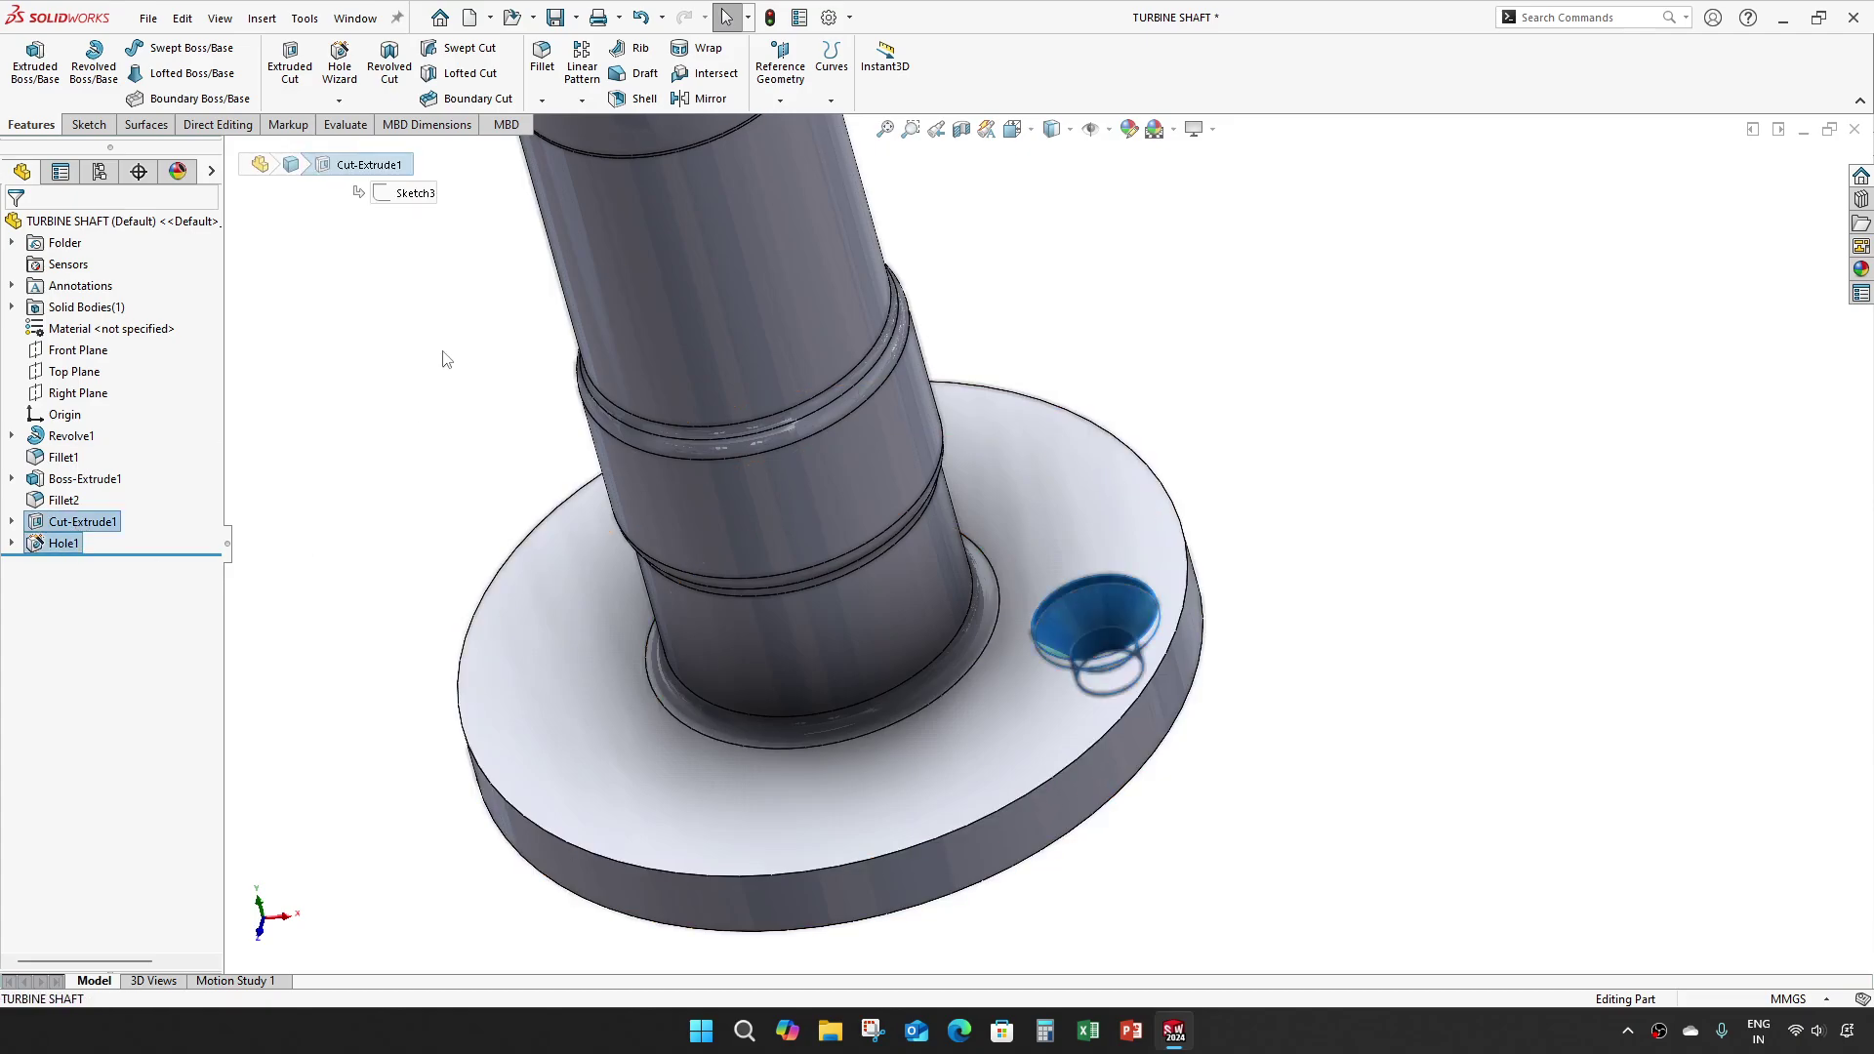
click(582, 100)
click(606, 146)
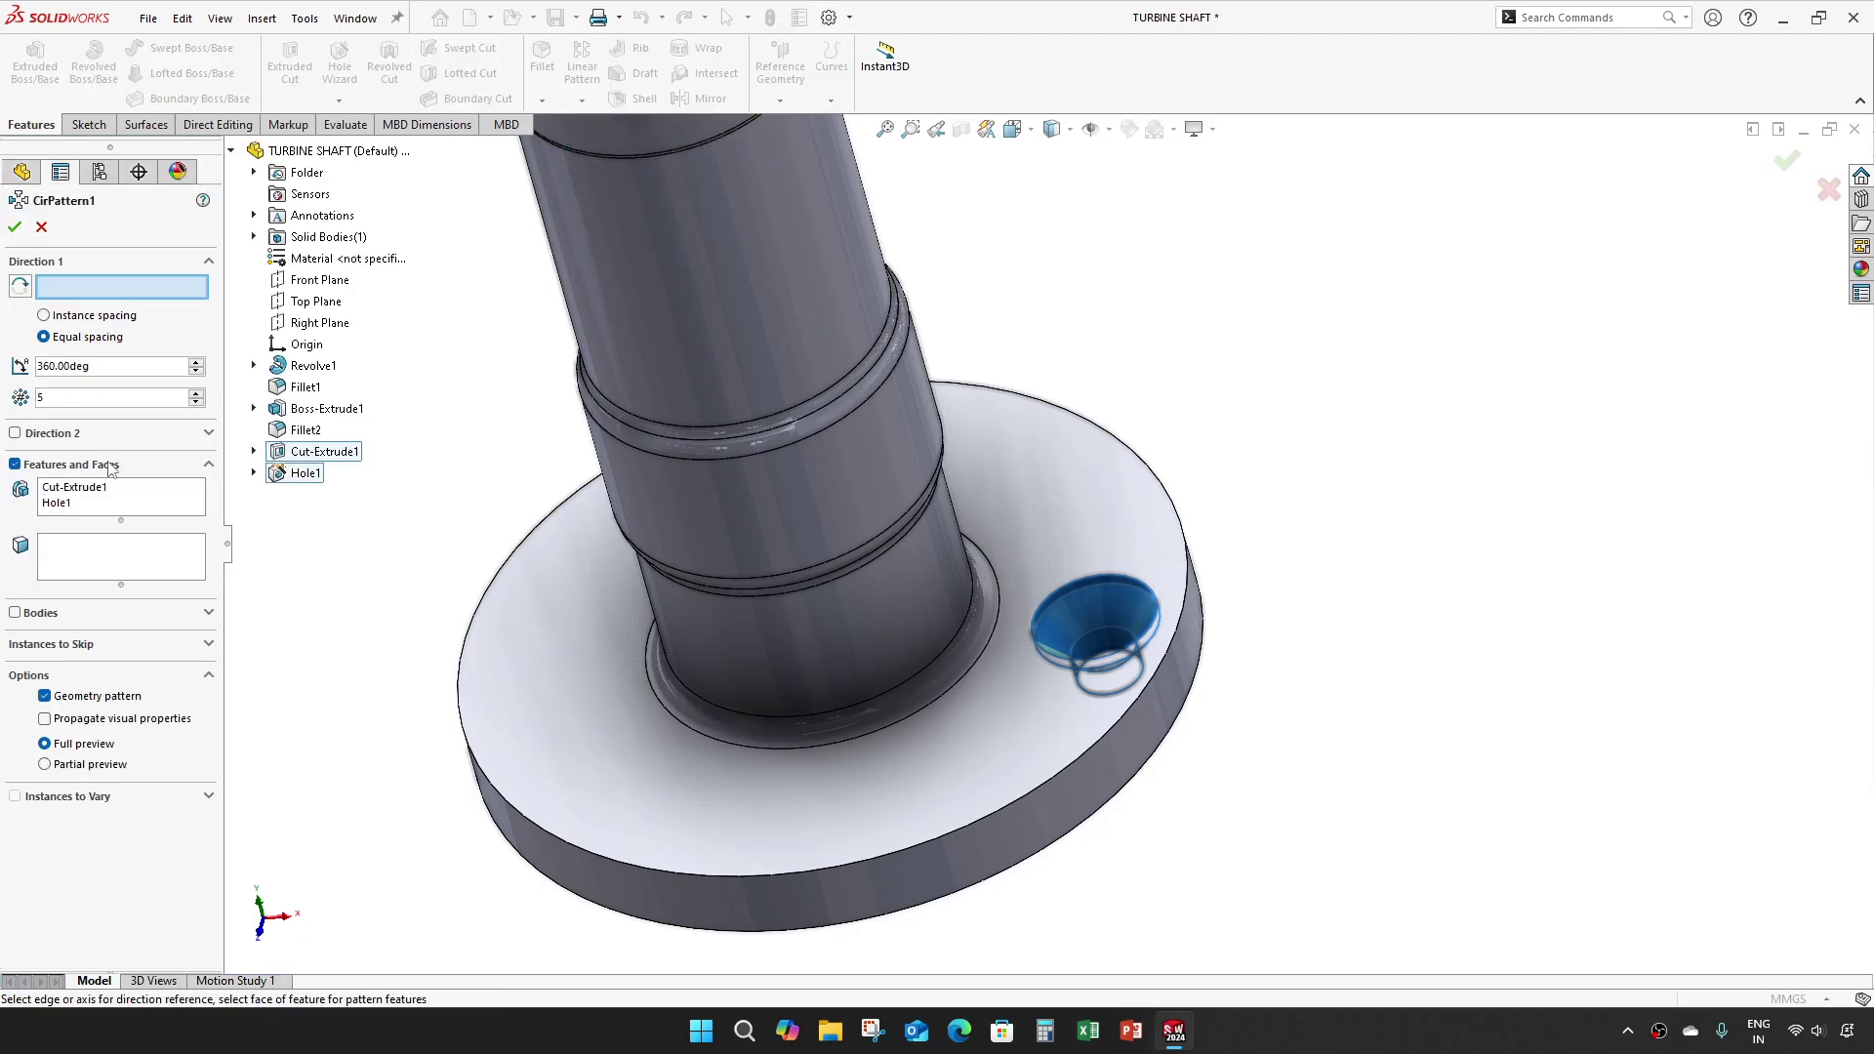
click(970, 854)
click(14, 227)
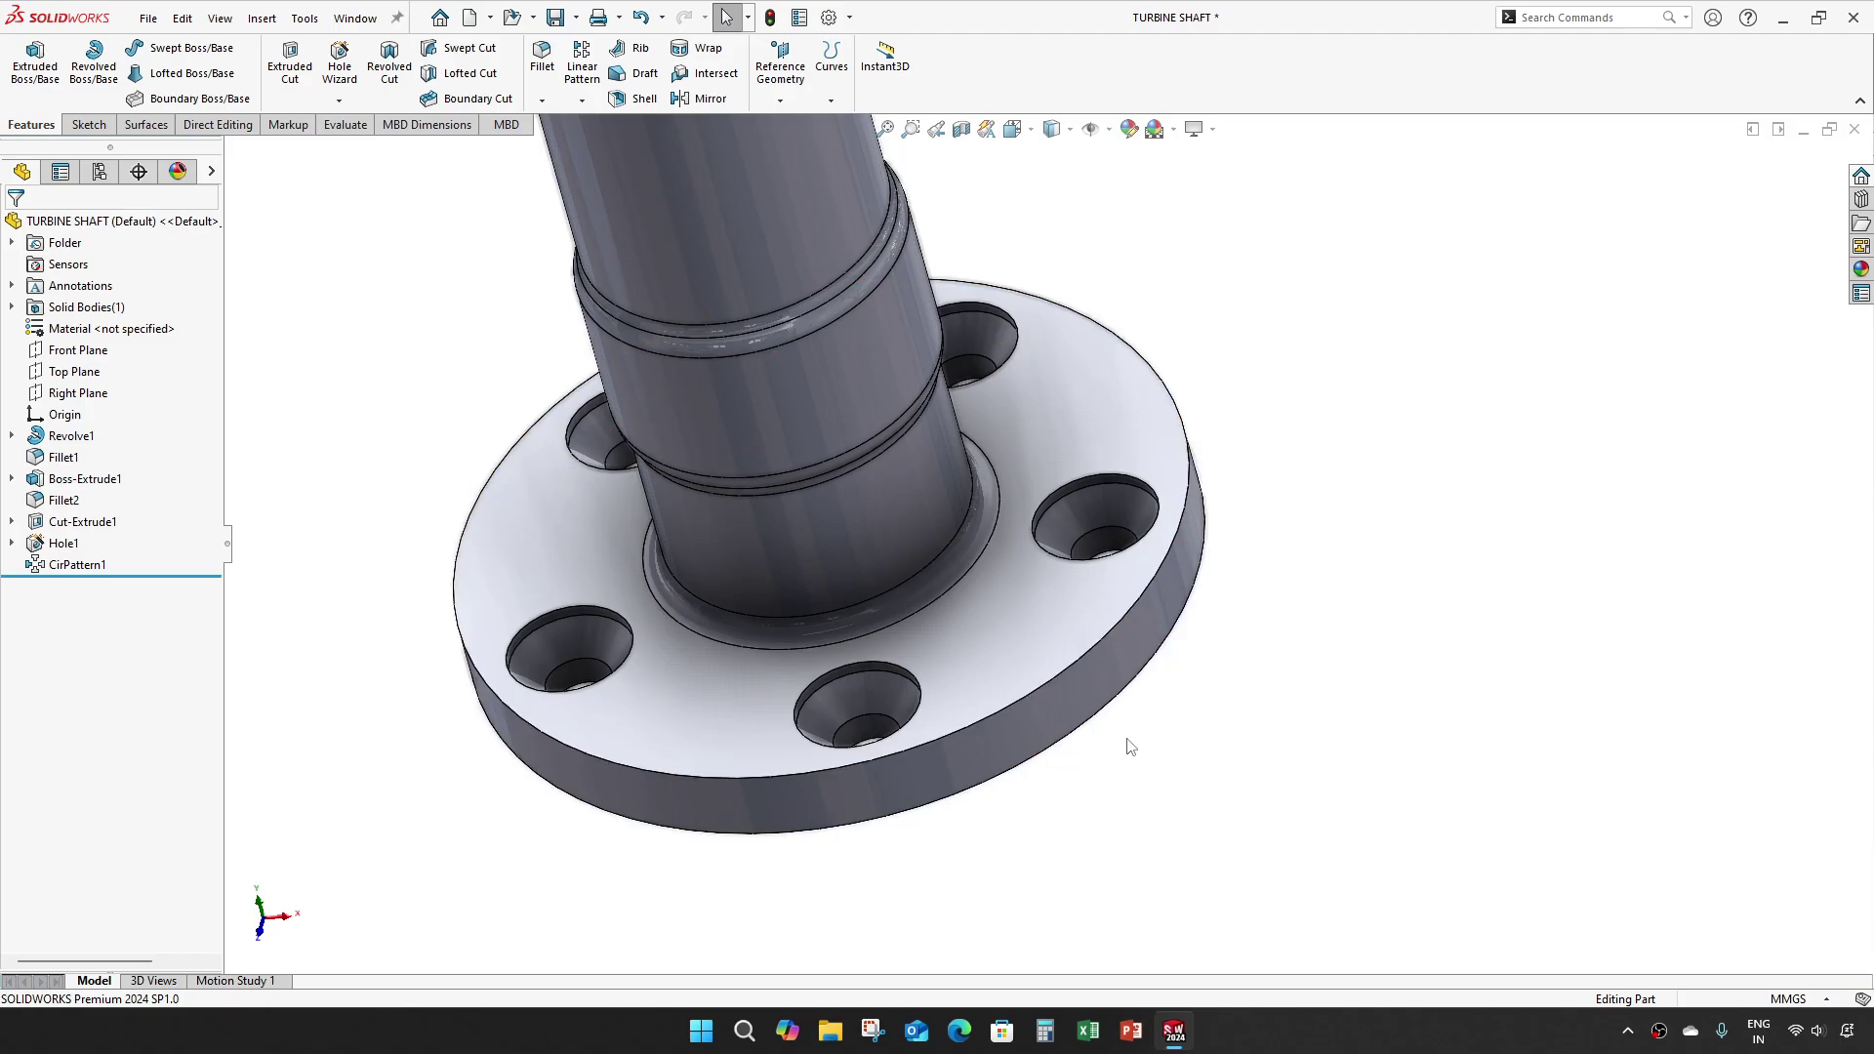
Step: Start an Extruded Boss sketch on the ring-shaped end face at the shaft's open end
scroll(1096, 683, up, 5)
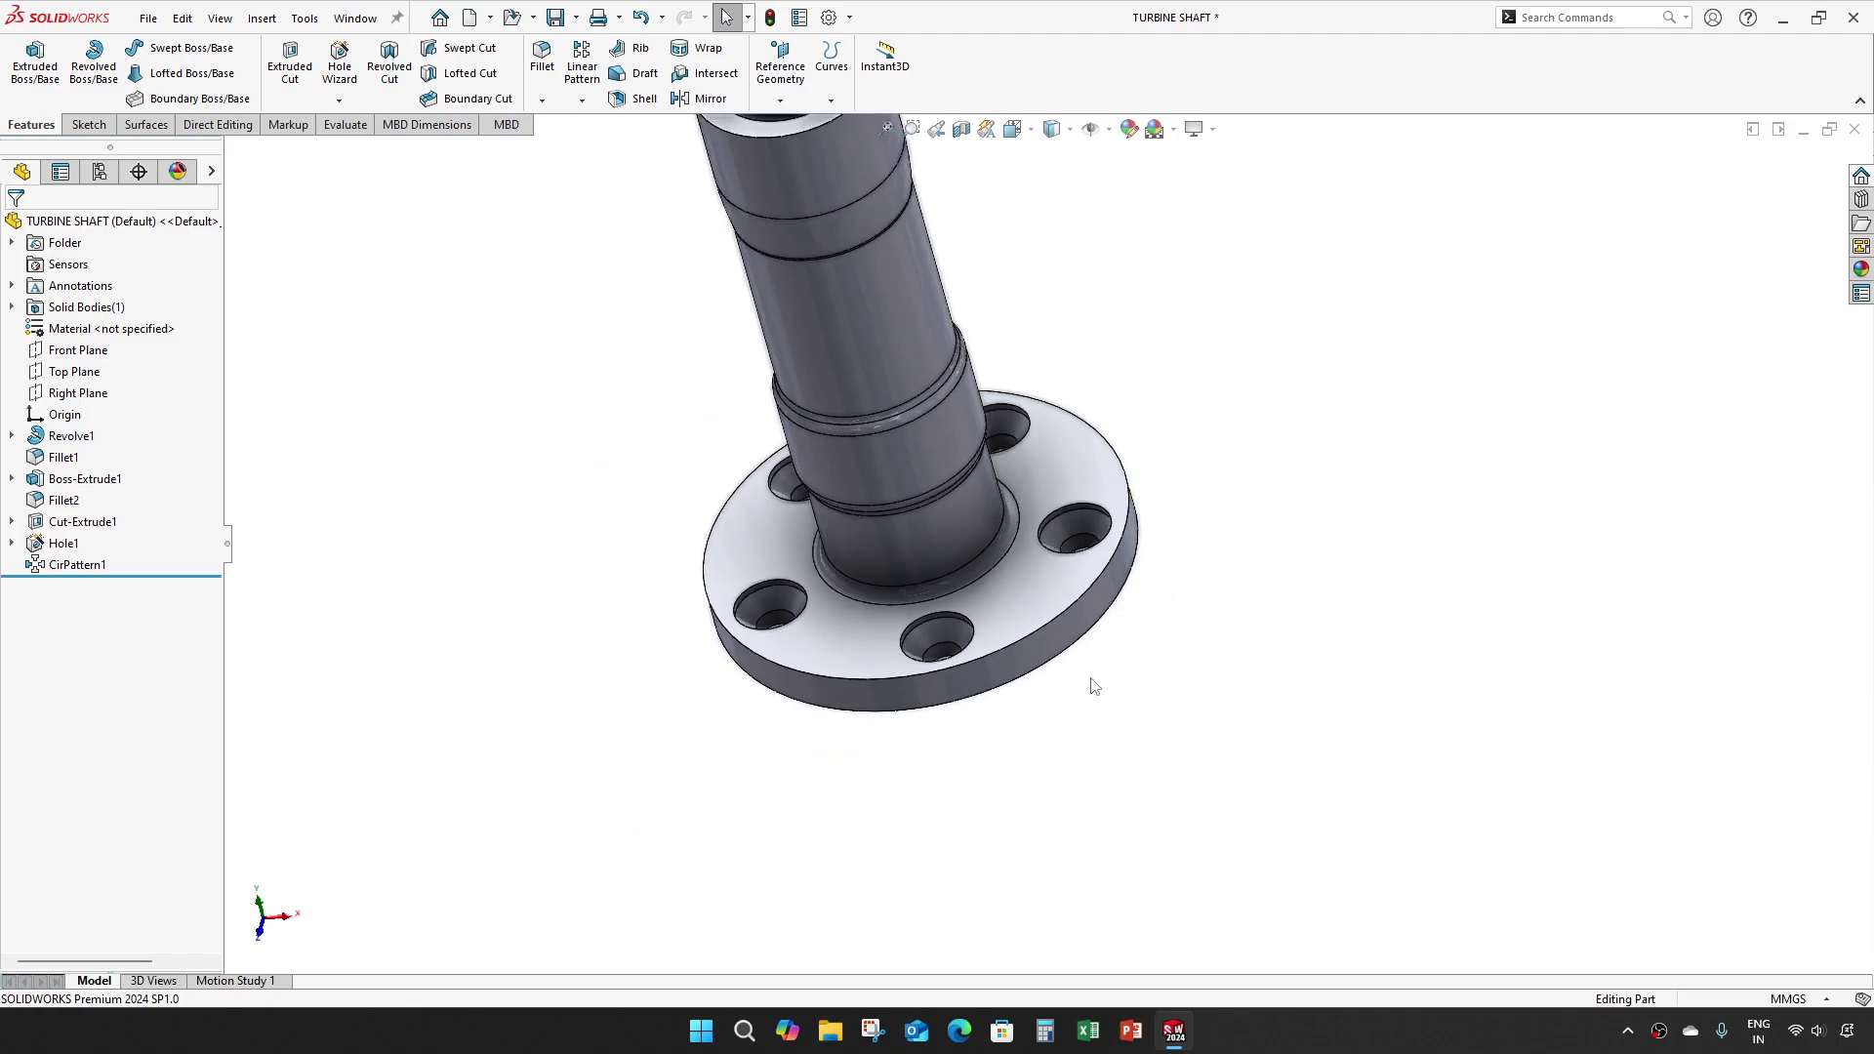
scroll(959, 371, down, 2)
scroll(955, 361, down, 2)
mouse_move(953, 359)
middle_down()
mouse_move(971, 390)
mouse_move(981, 369)
middle_up()
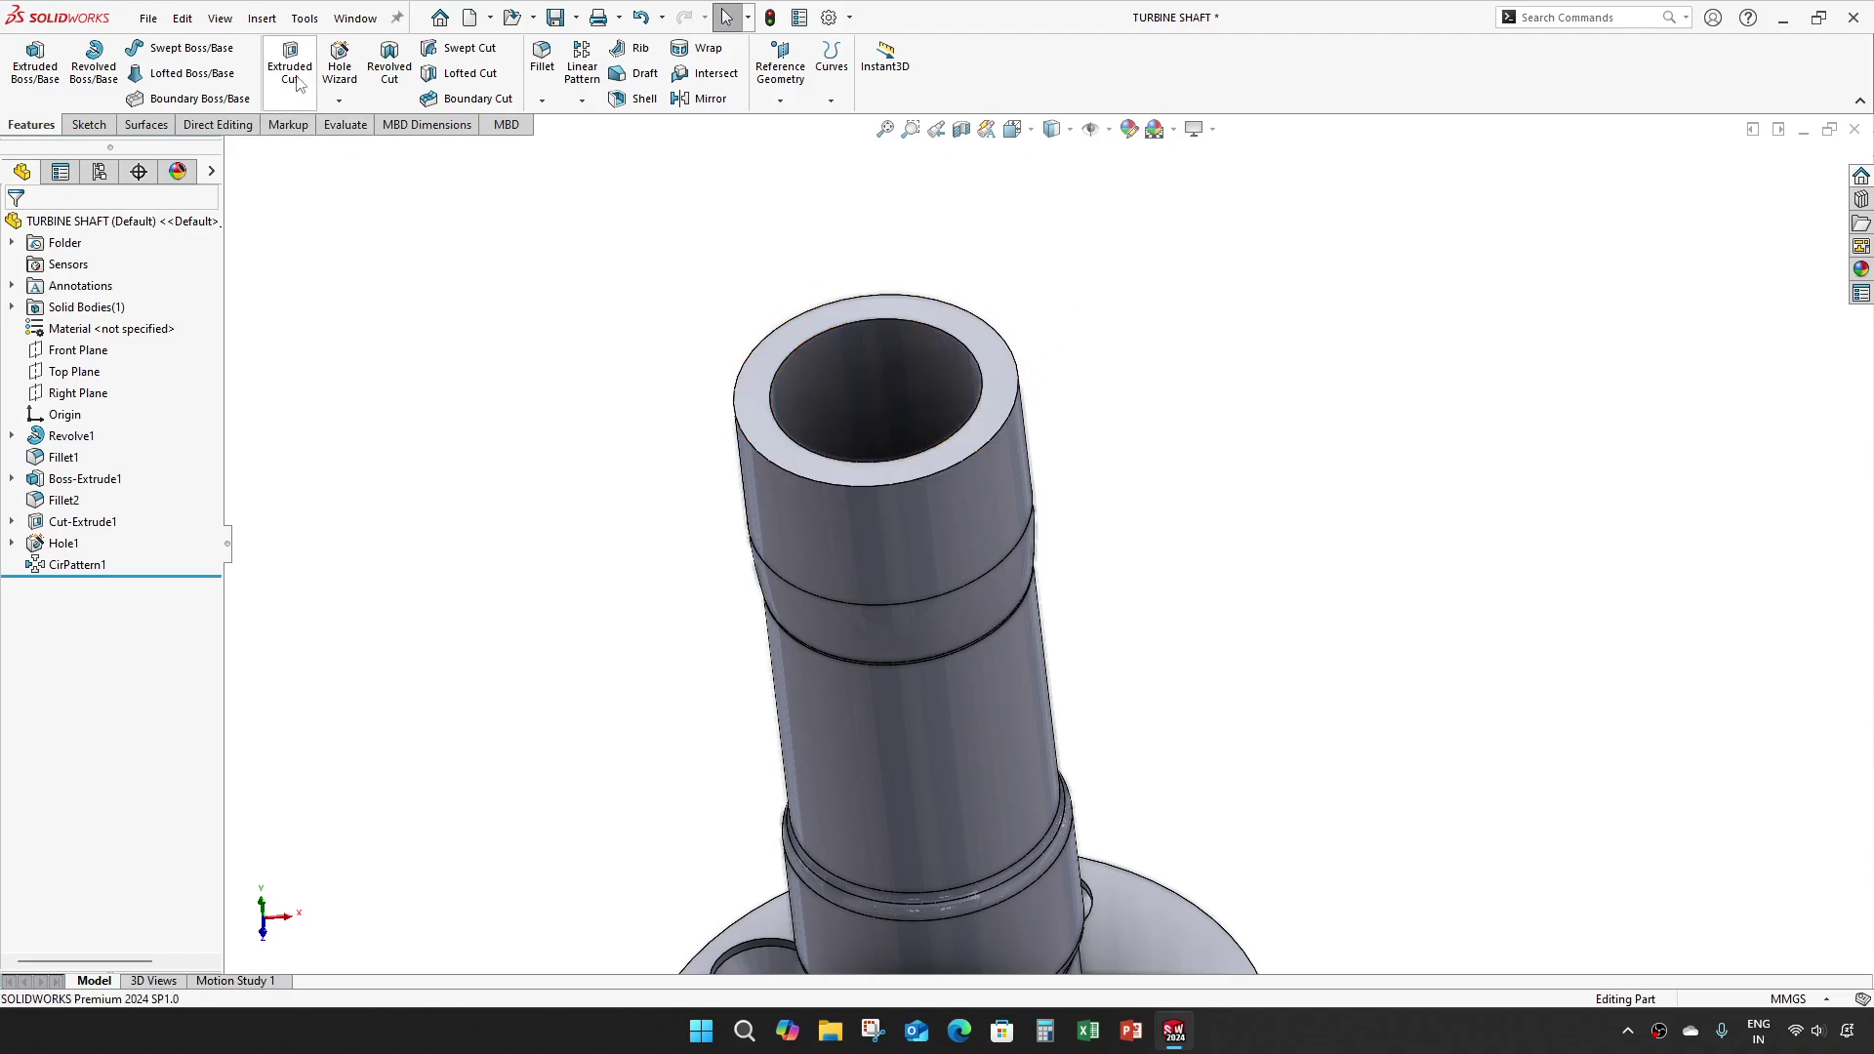
click(37, 70)
click(983, 333)
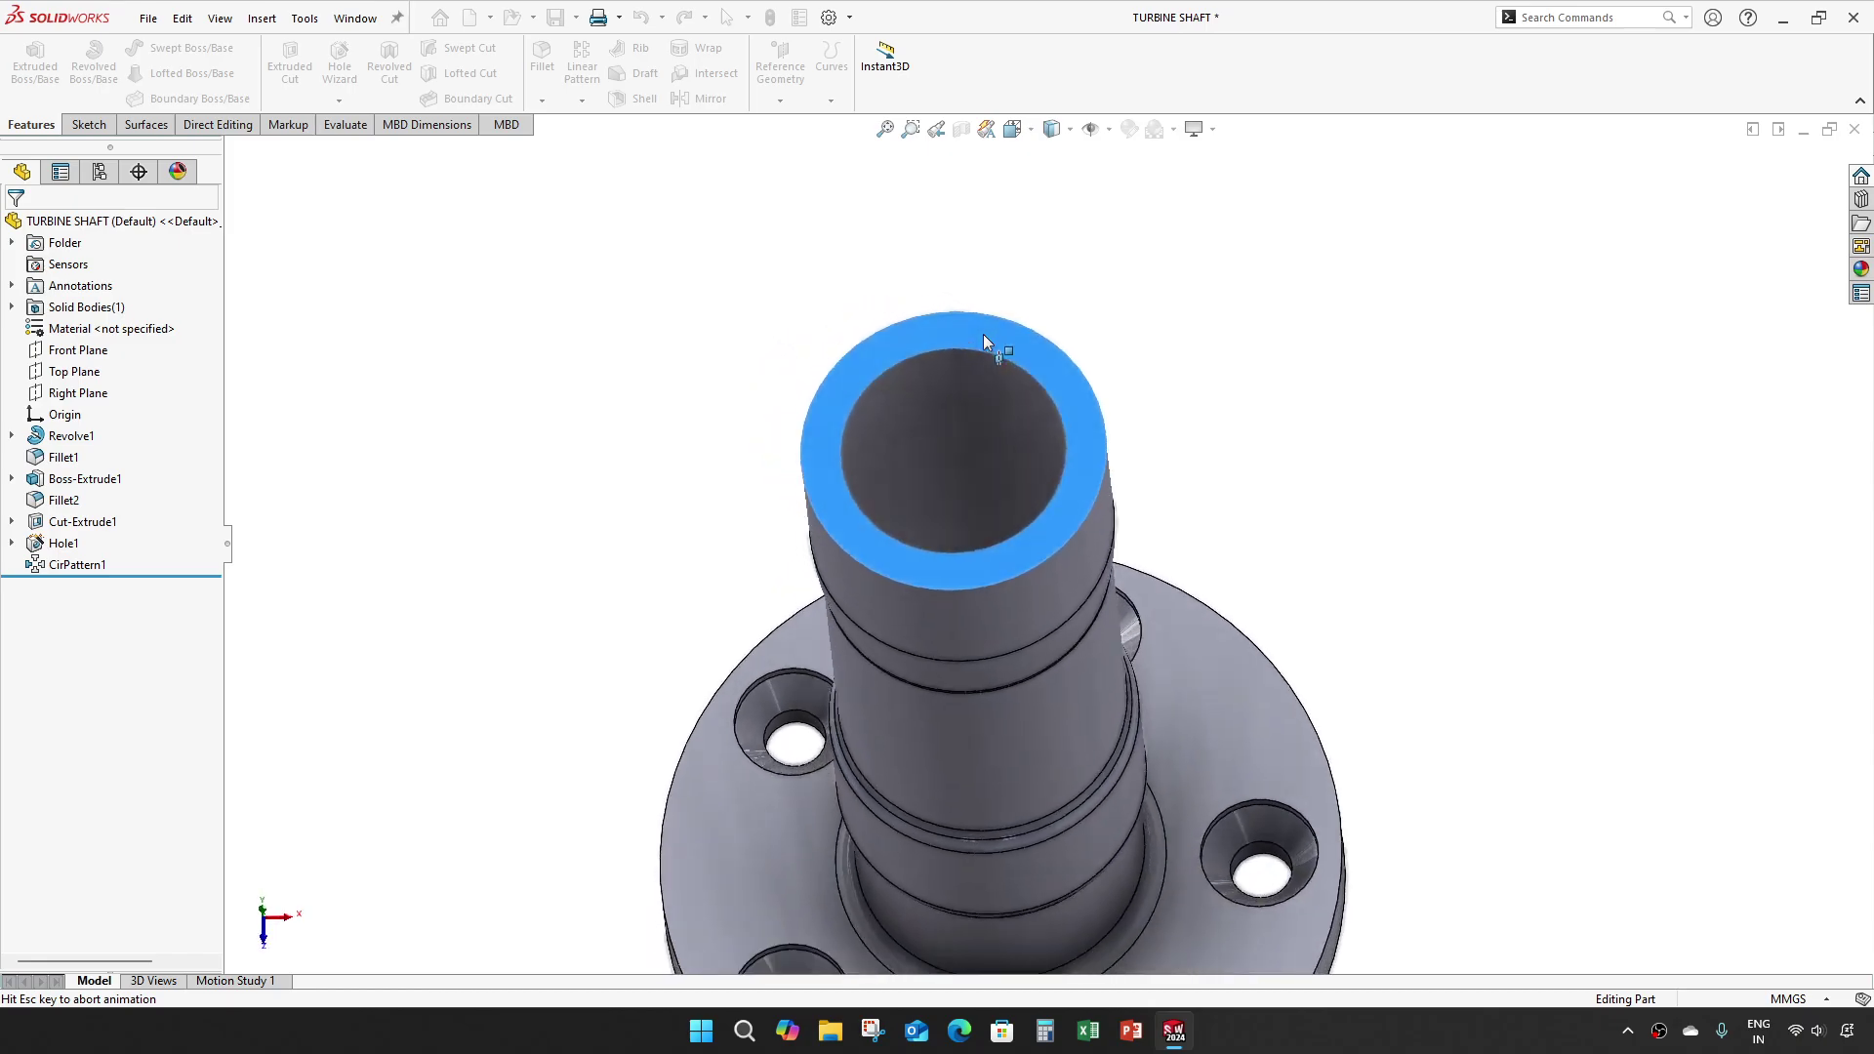
Step: Convert the inner and outer circular edges of the shaft's end face into sketch entities
scroll(927, 353, up, 3)
scroll(1182, 496, down, 5)
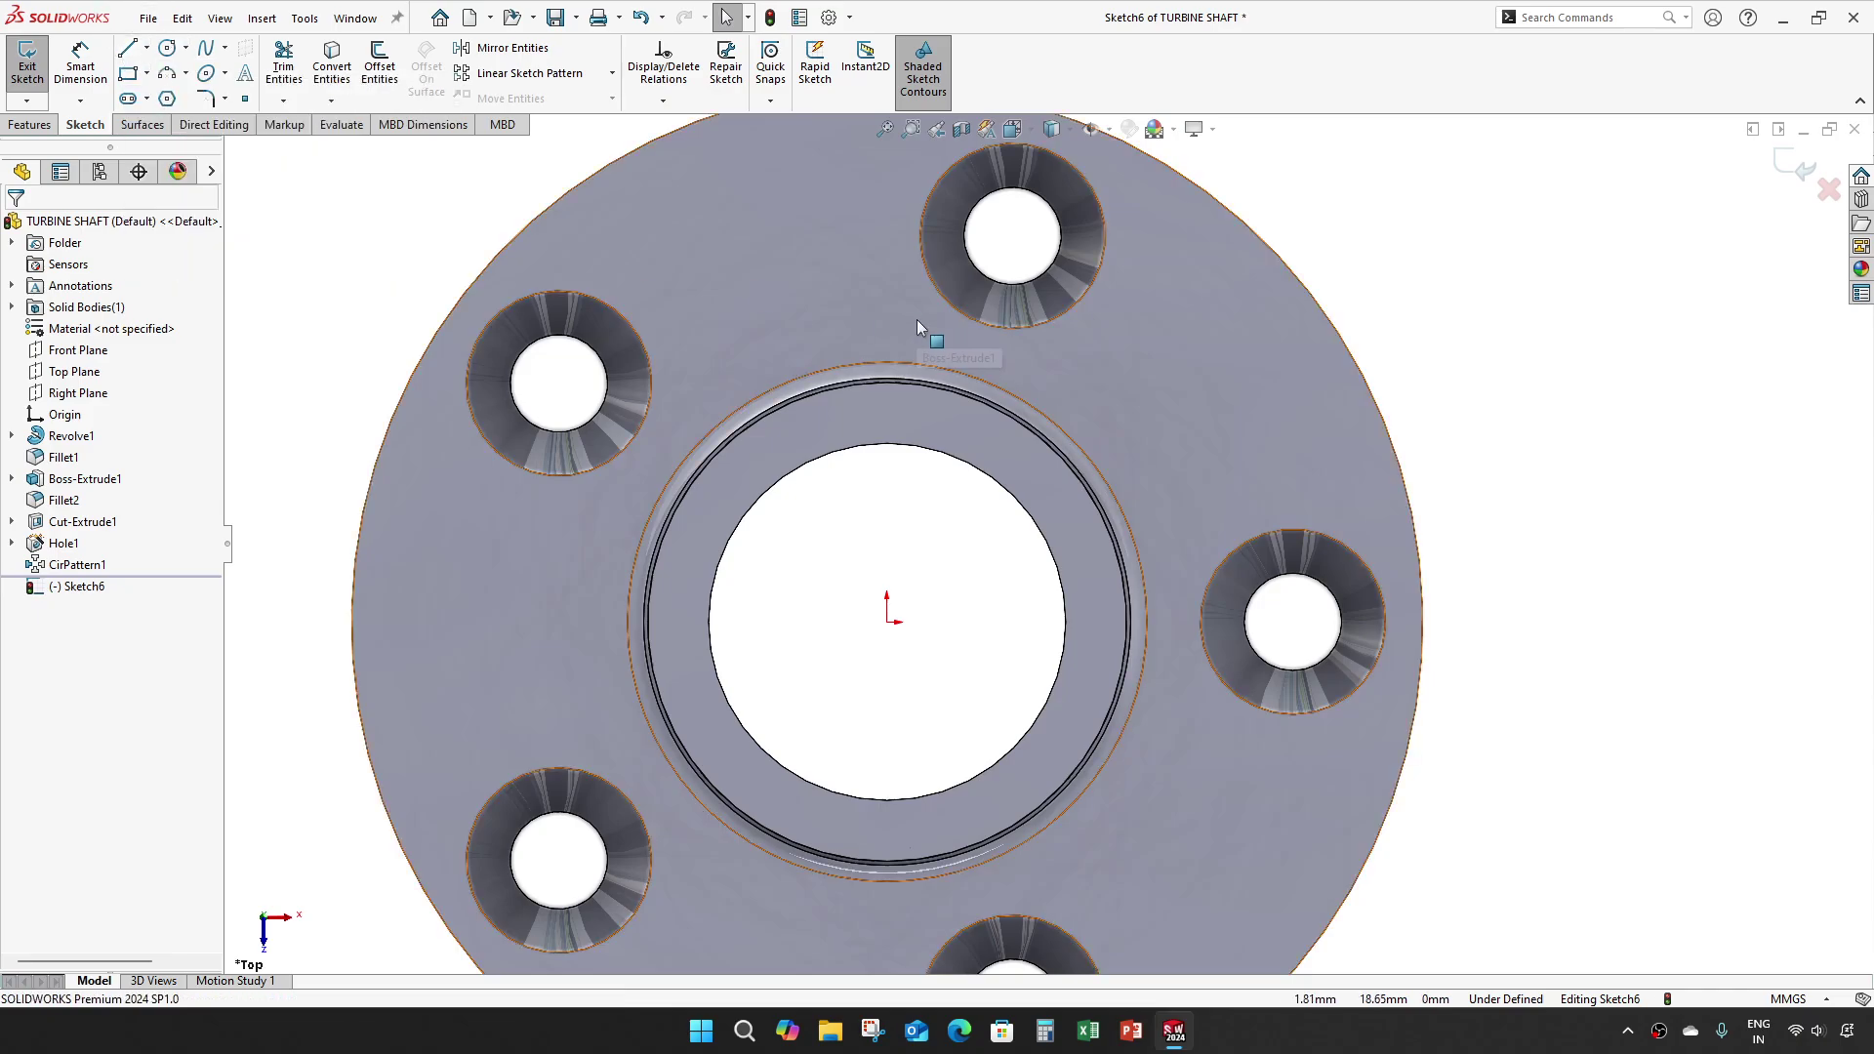
middle_drag(1012, 541, 1053, 496)
click(1071, 479)
ctrl+click(1037, 532)
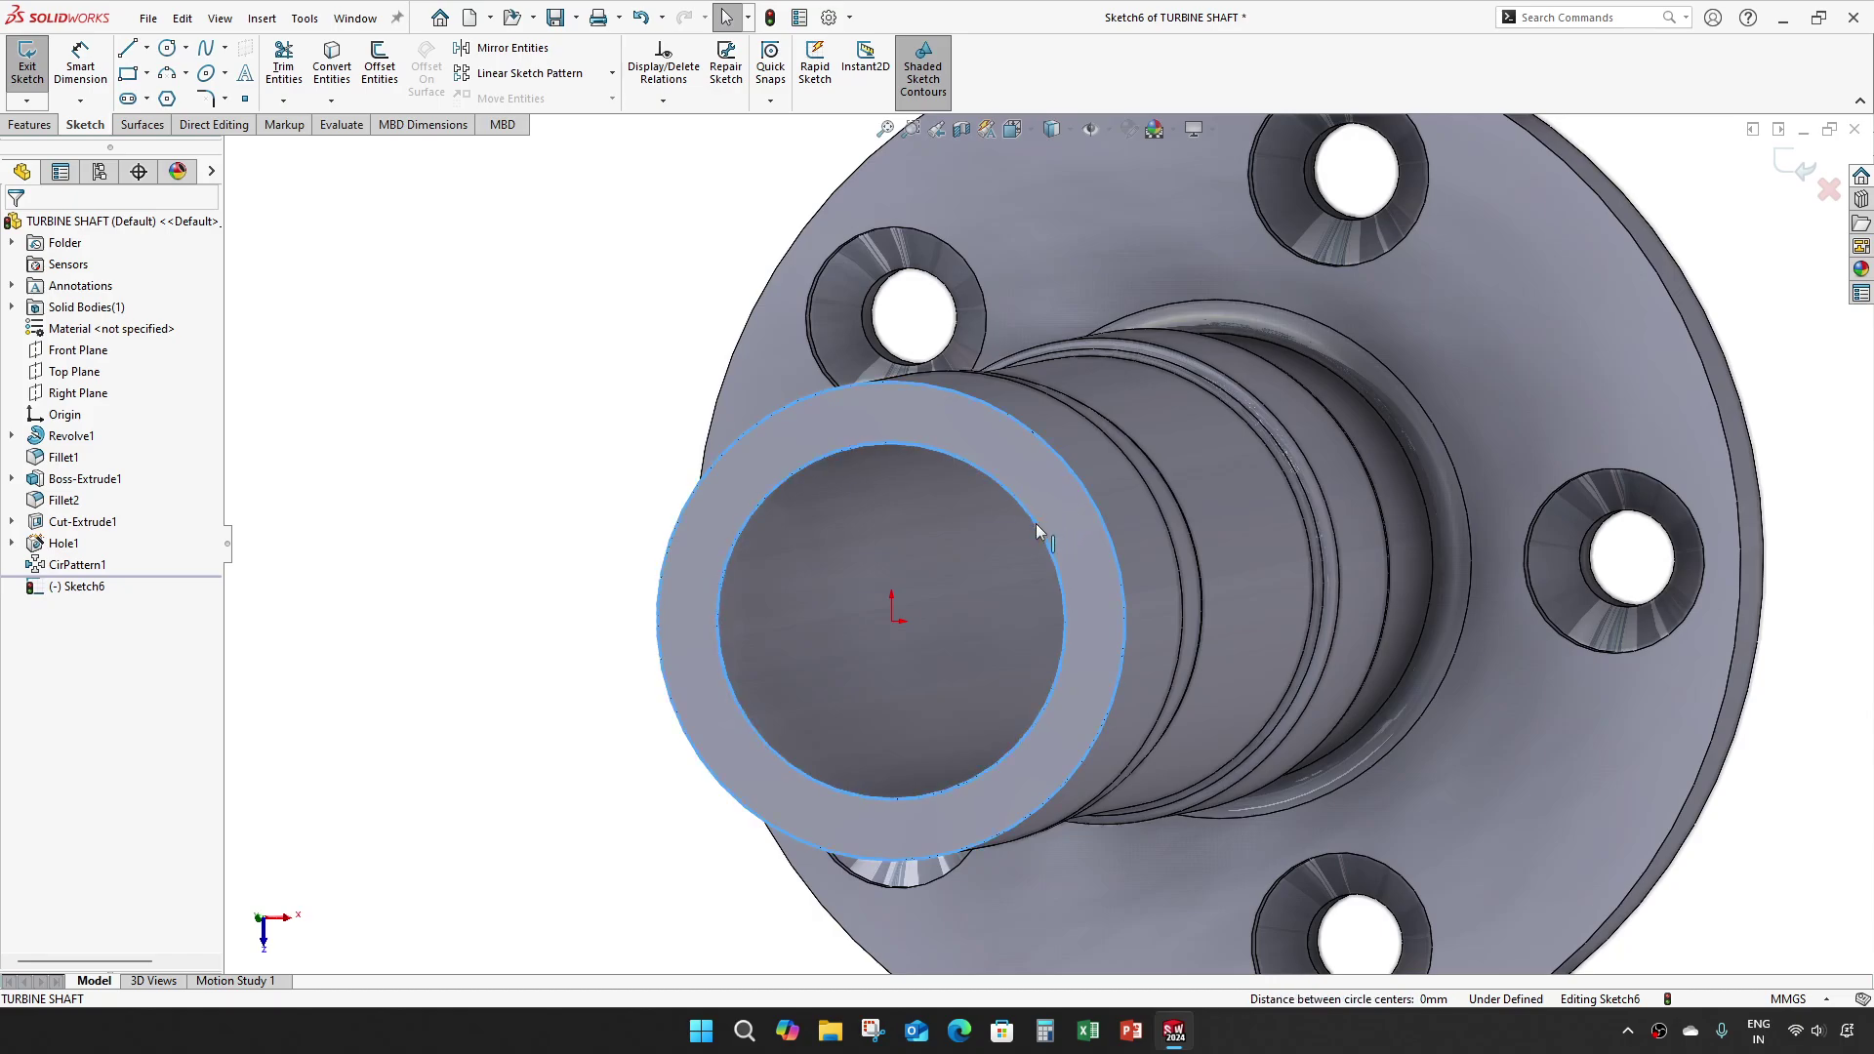
click(337, 78)
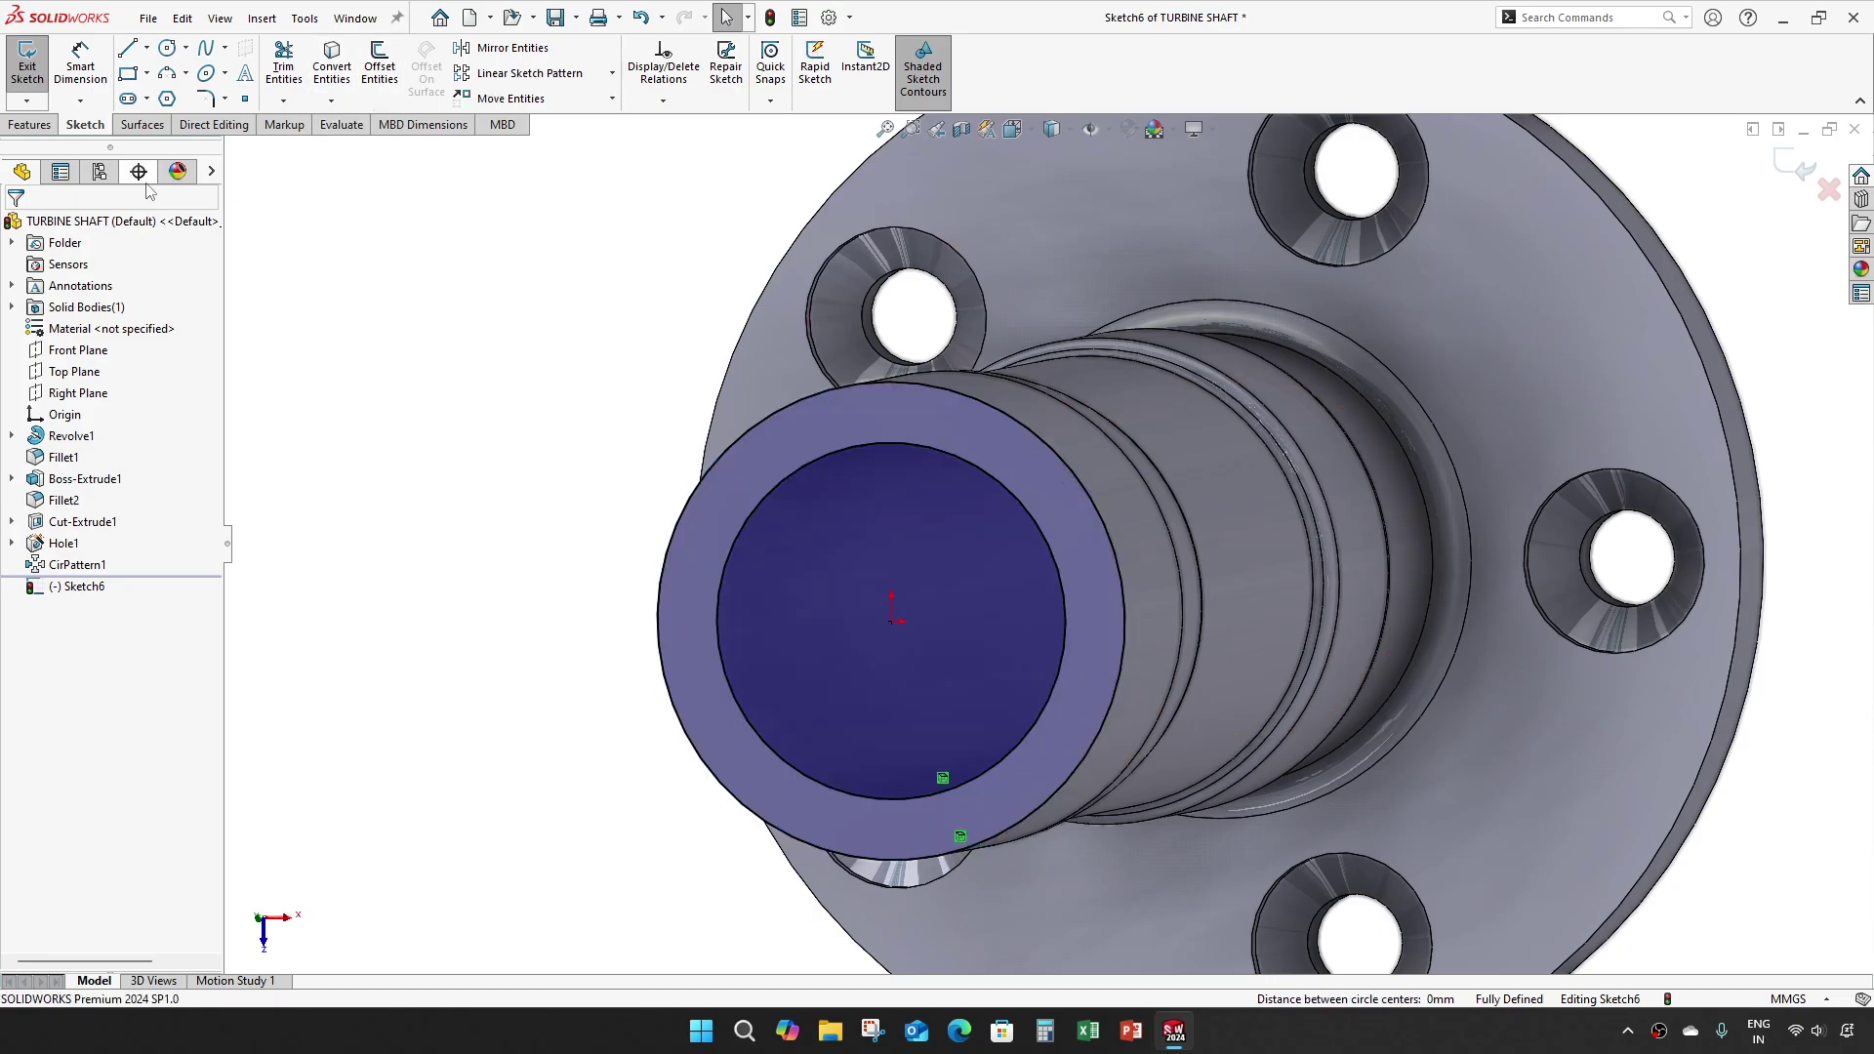
Step: Sketch a circle about 26.7 mm in diameter centred on the origin, between the two converted circles
middle_drag(1038, 590, 1120, 589)
scroll(830, 561, up, 3)
scroll(1112, 590, down, 2)
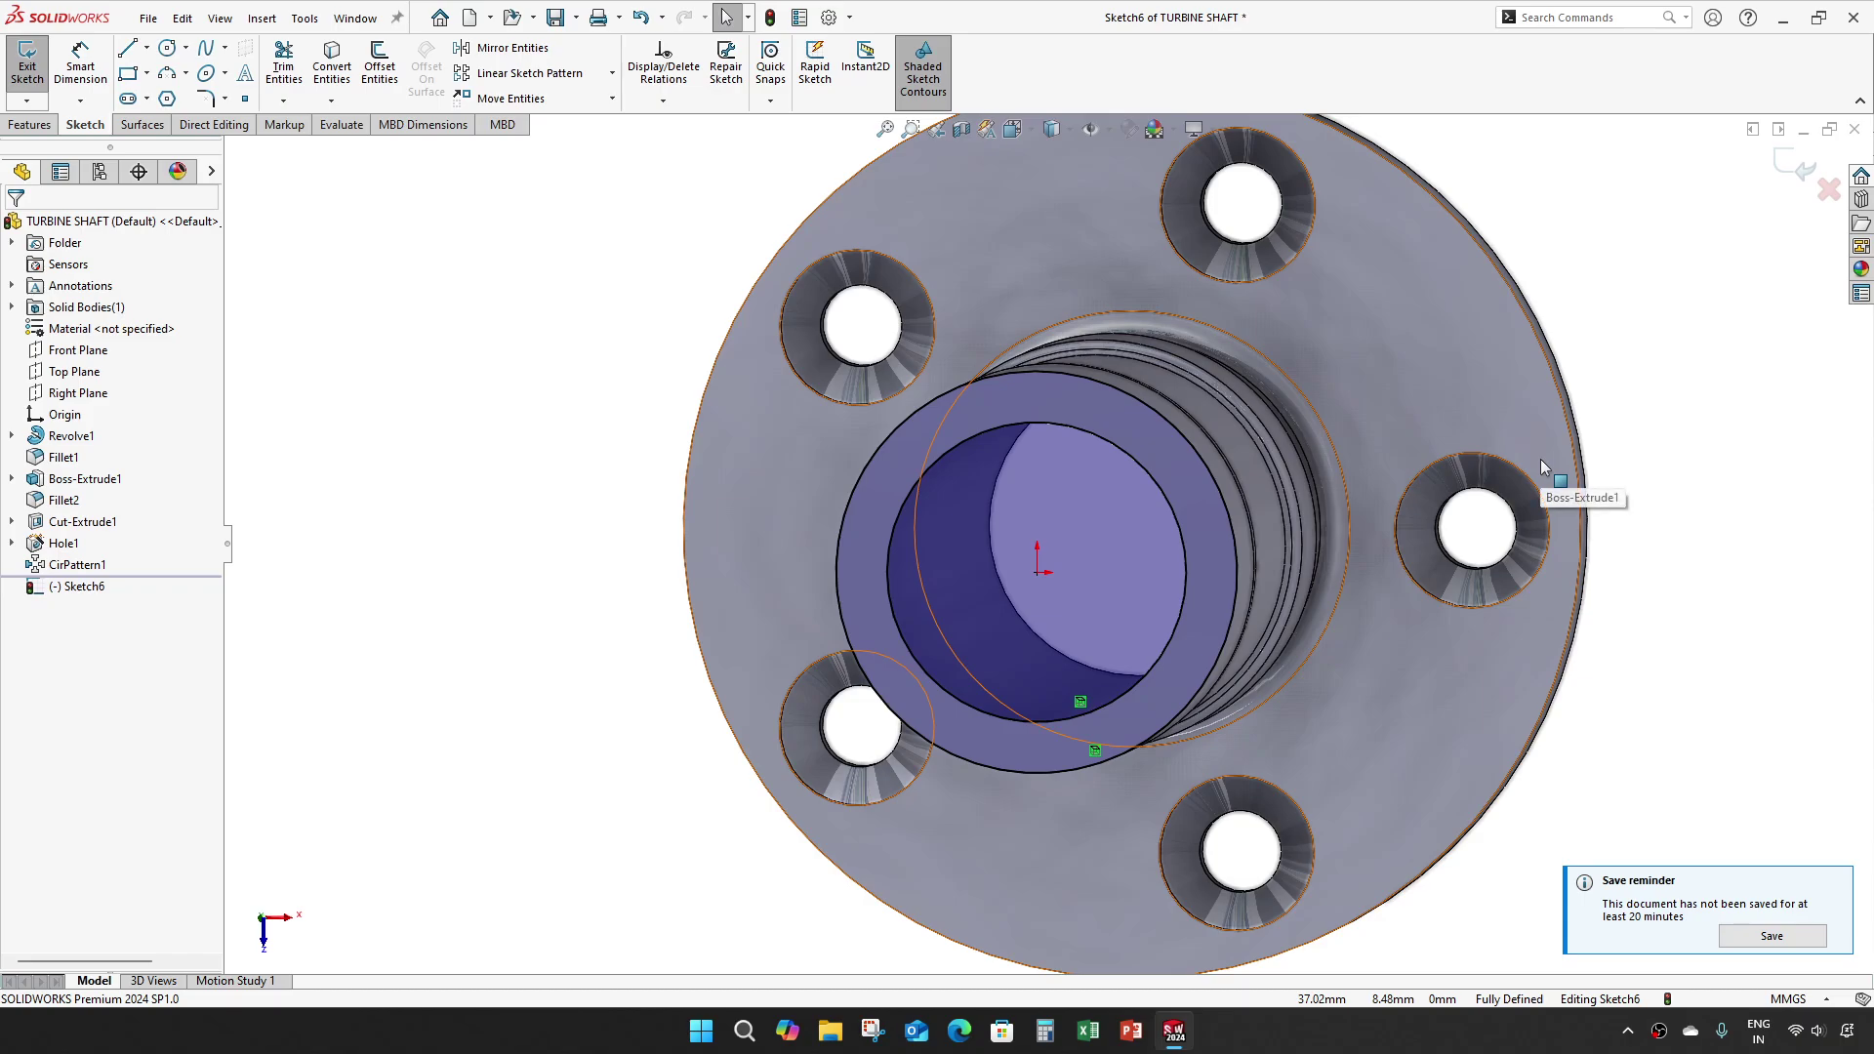
key(ctrl+5)
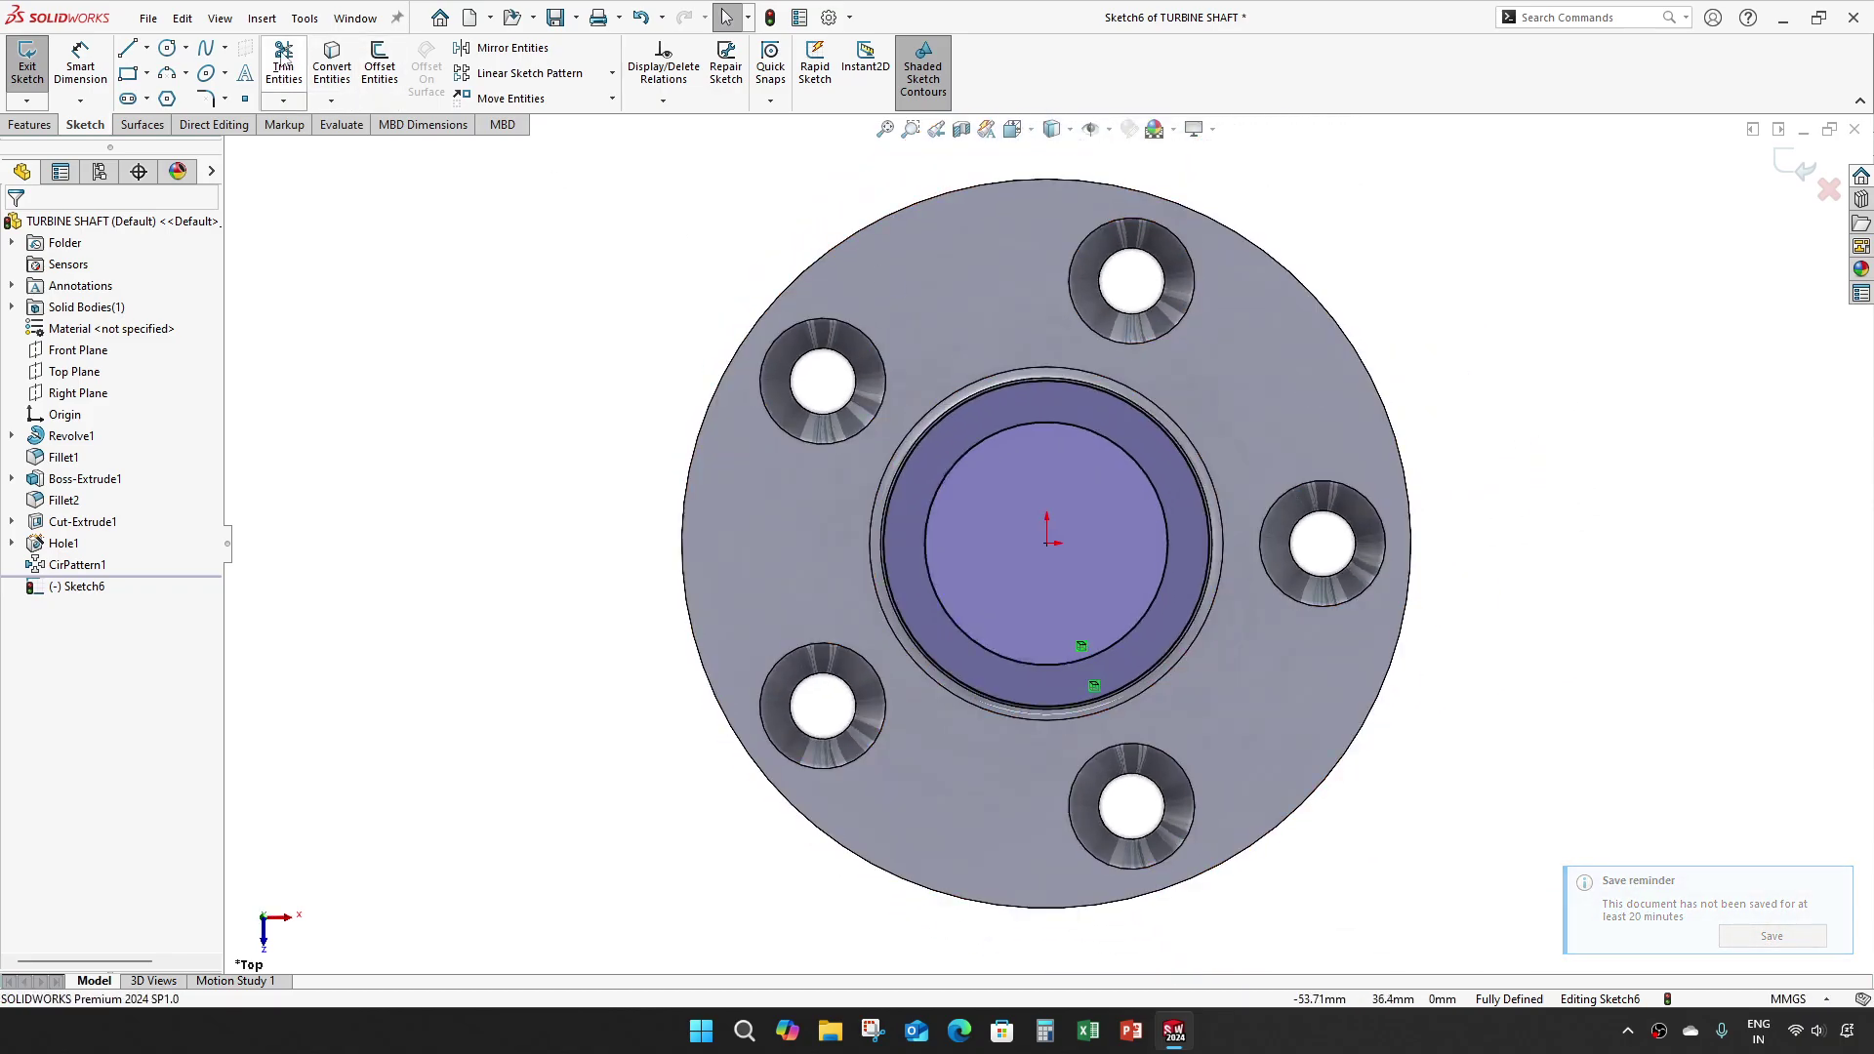
click(167, 47)
scroll(1071, 544, down, 3)
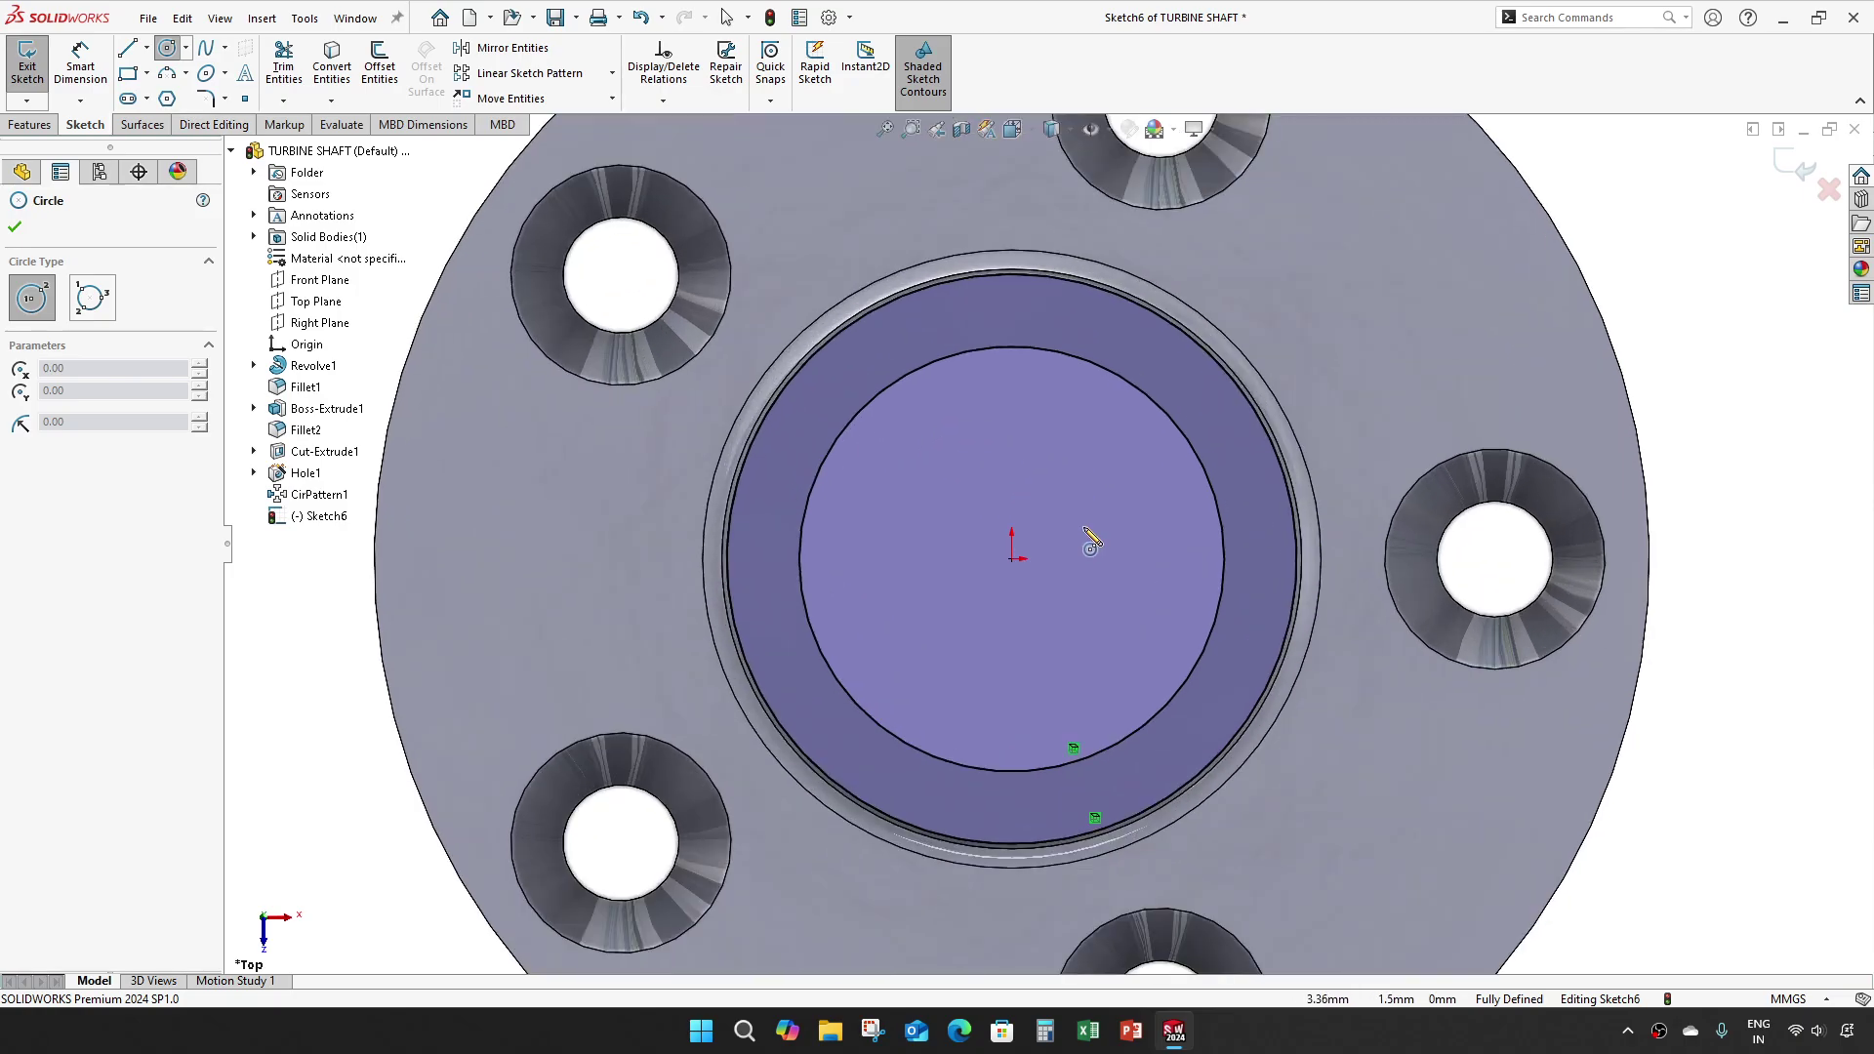
click(1018, 558)
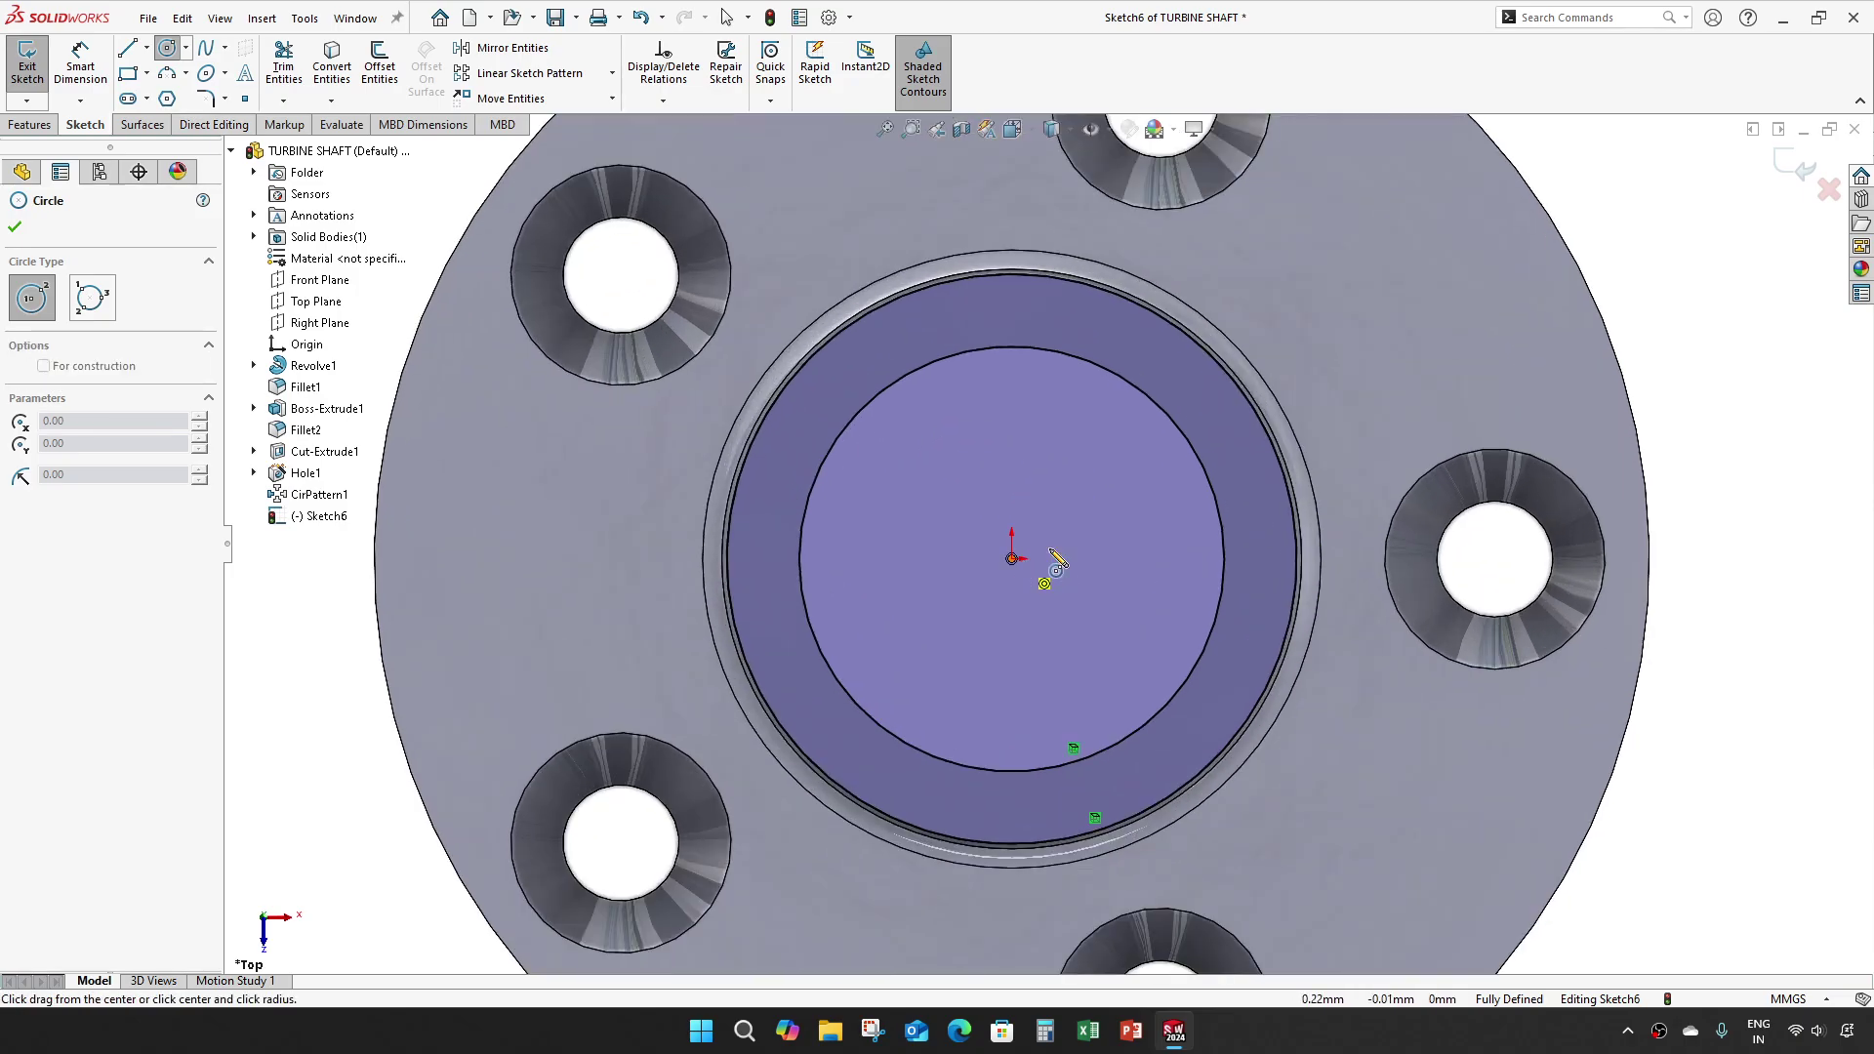
click(1252, 465)
key(Escape)
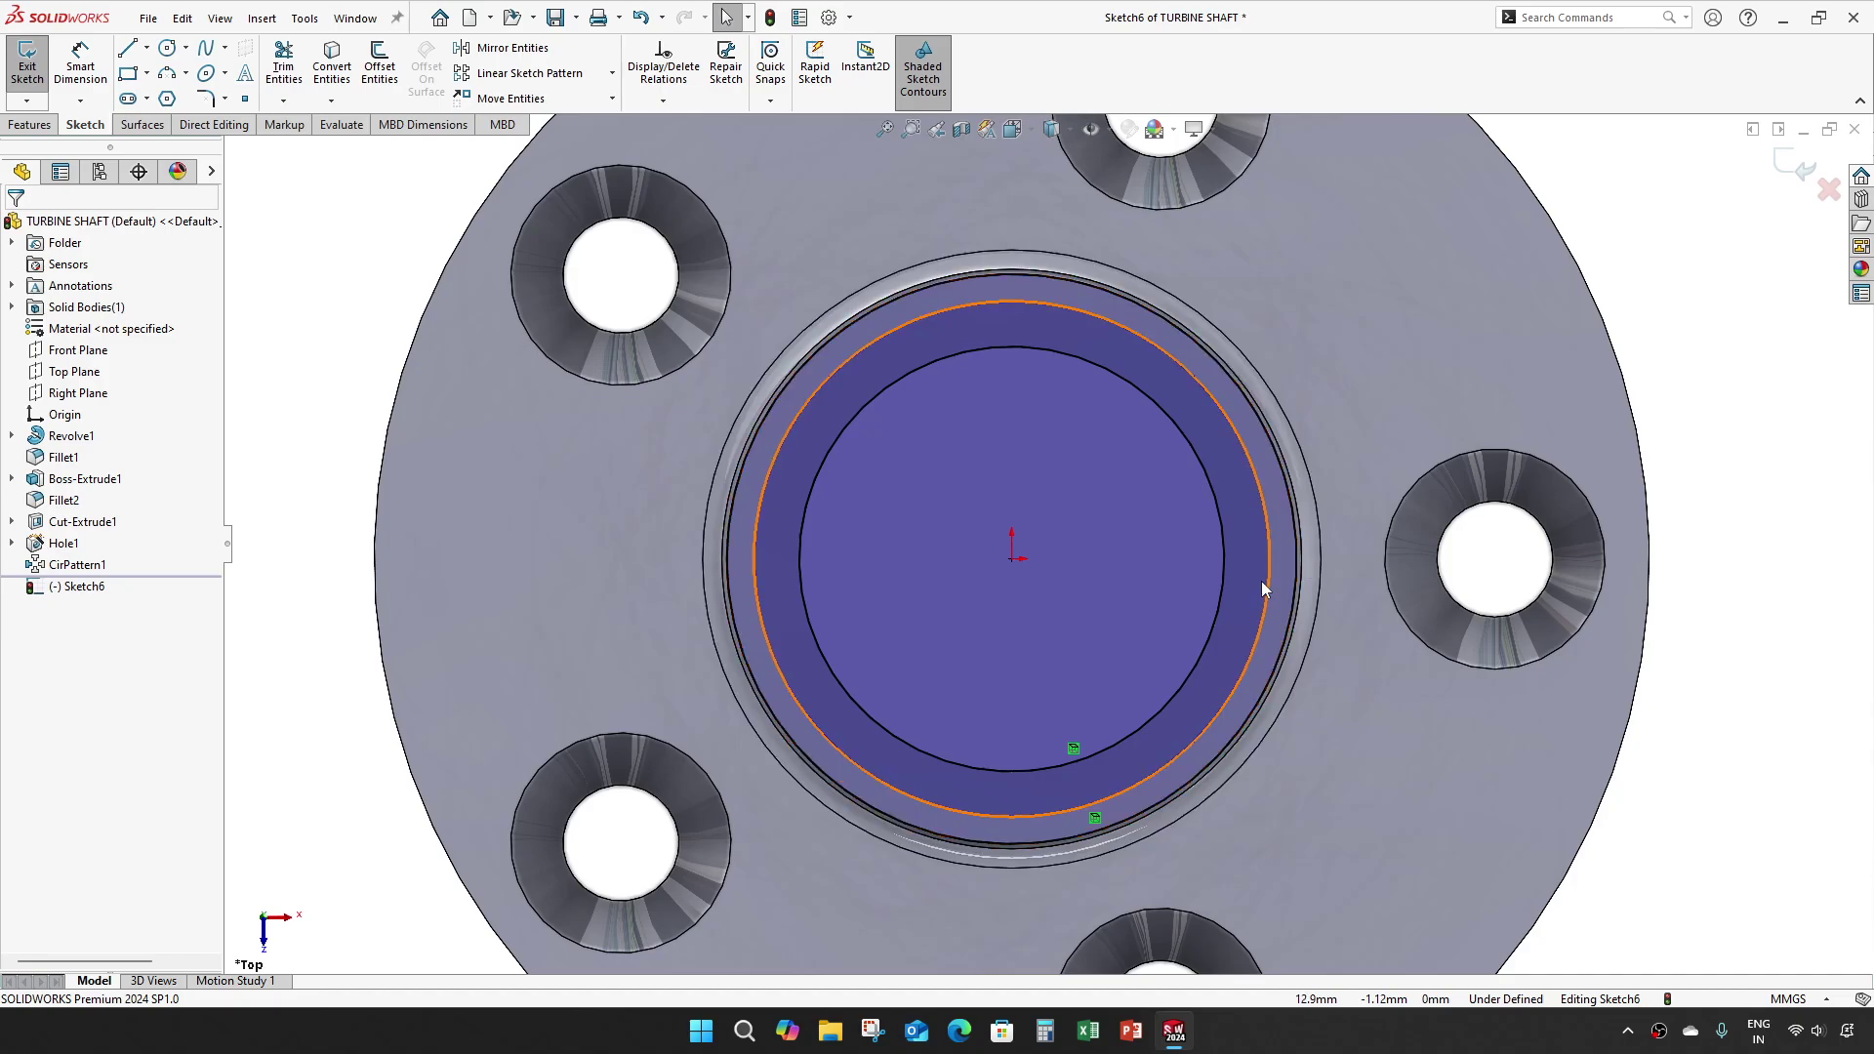
Step: Sketch a short vertical line inside the bore circle about 8 mm from the origin, extending across the horizontal axis
click(128, 49)
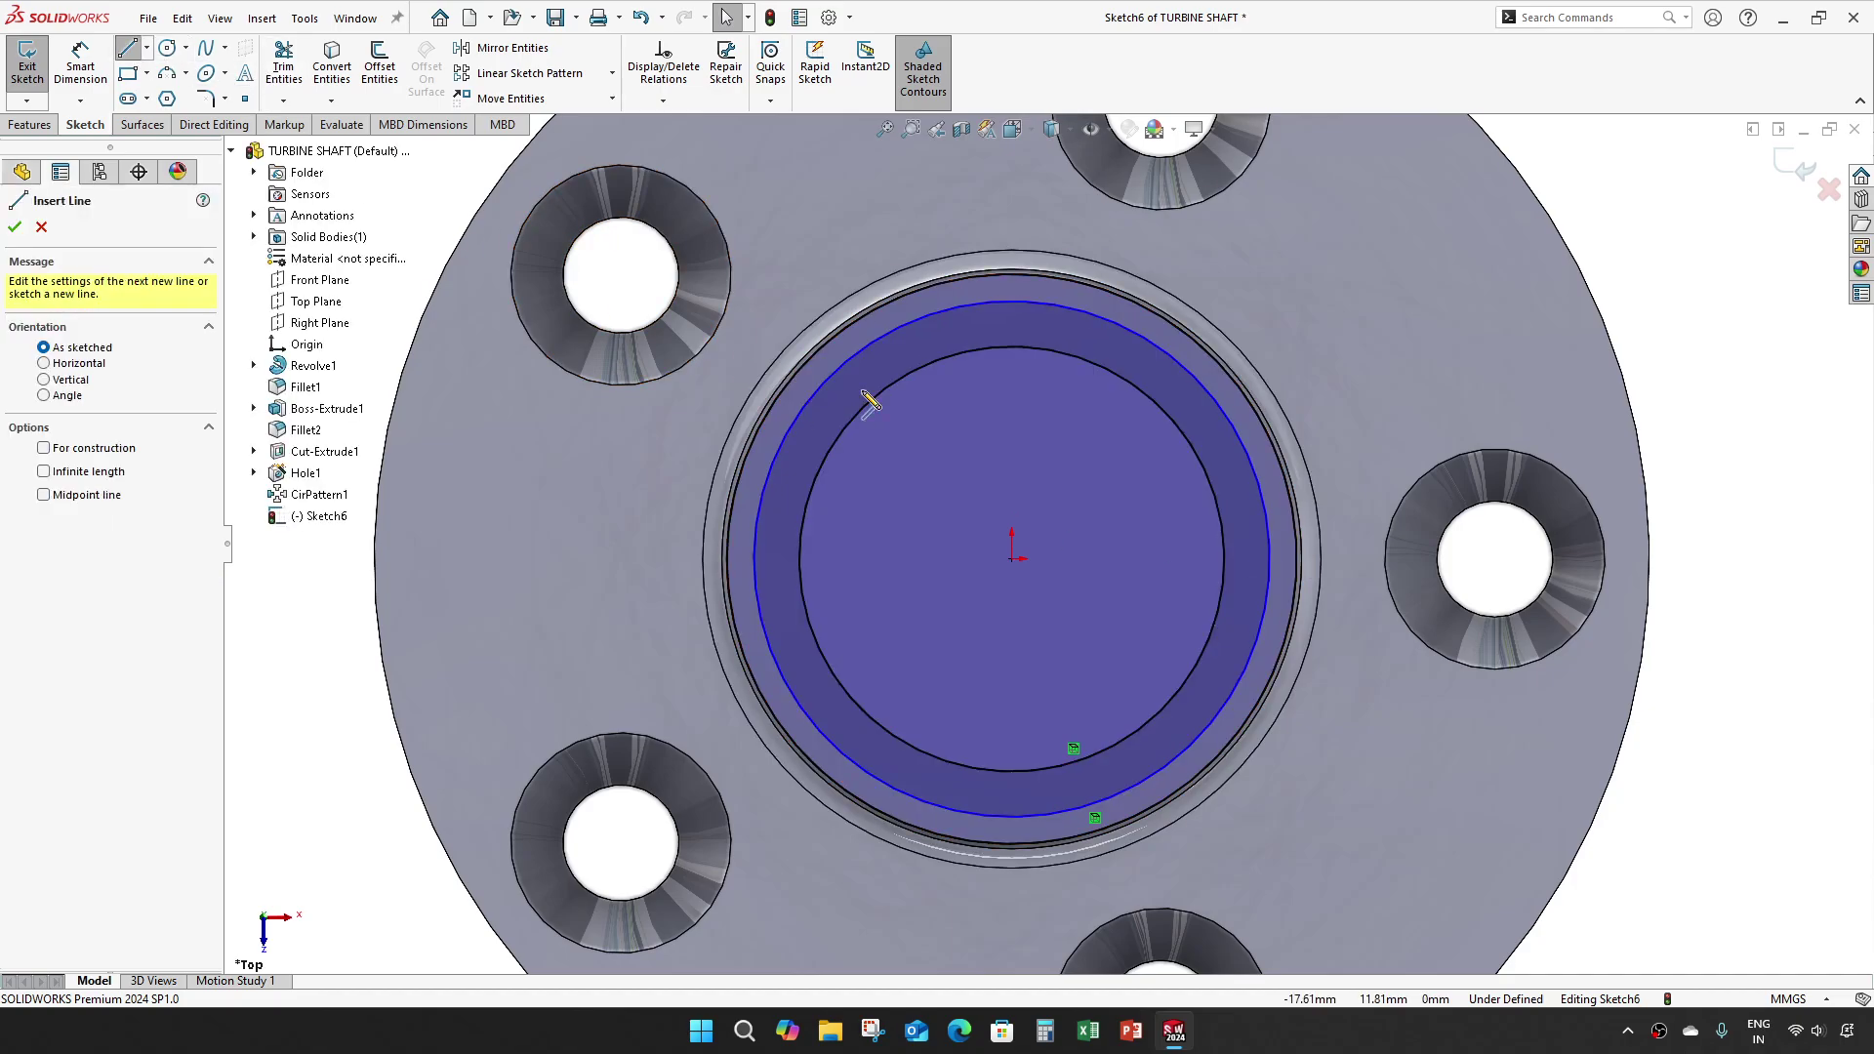
click(1165, 560)
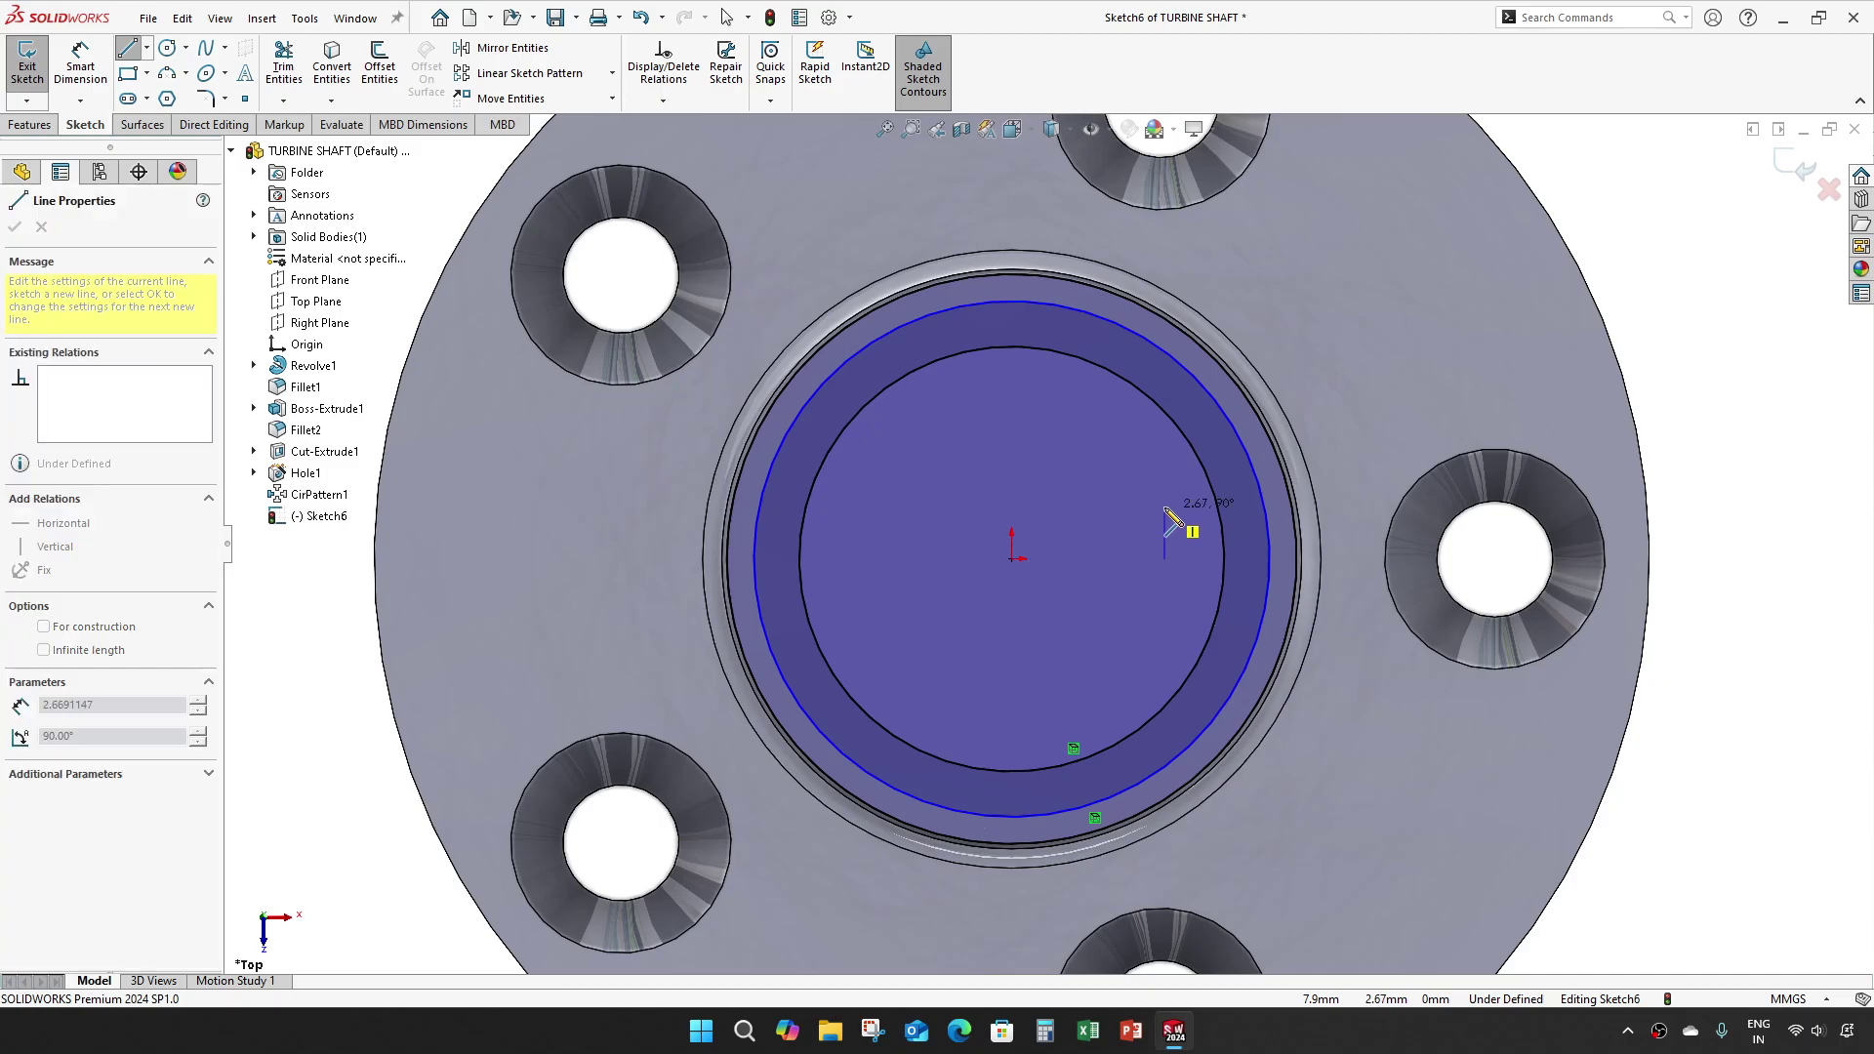
click(1164, 508)
key(Escape)
drag(1165, 559, 1170, 609)
Step: Dimension the short vertical line 14 mm from the origin
key(d)
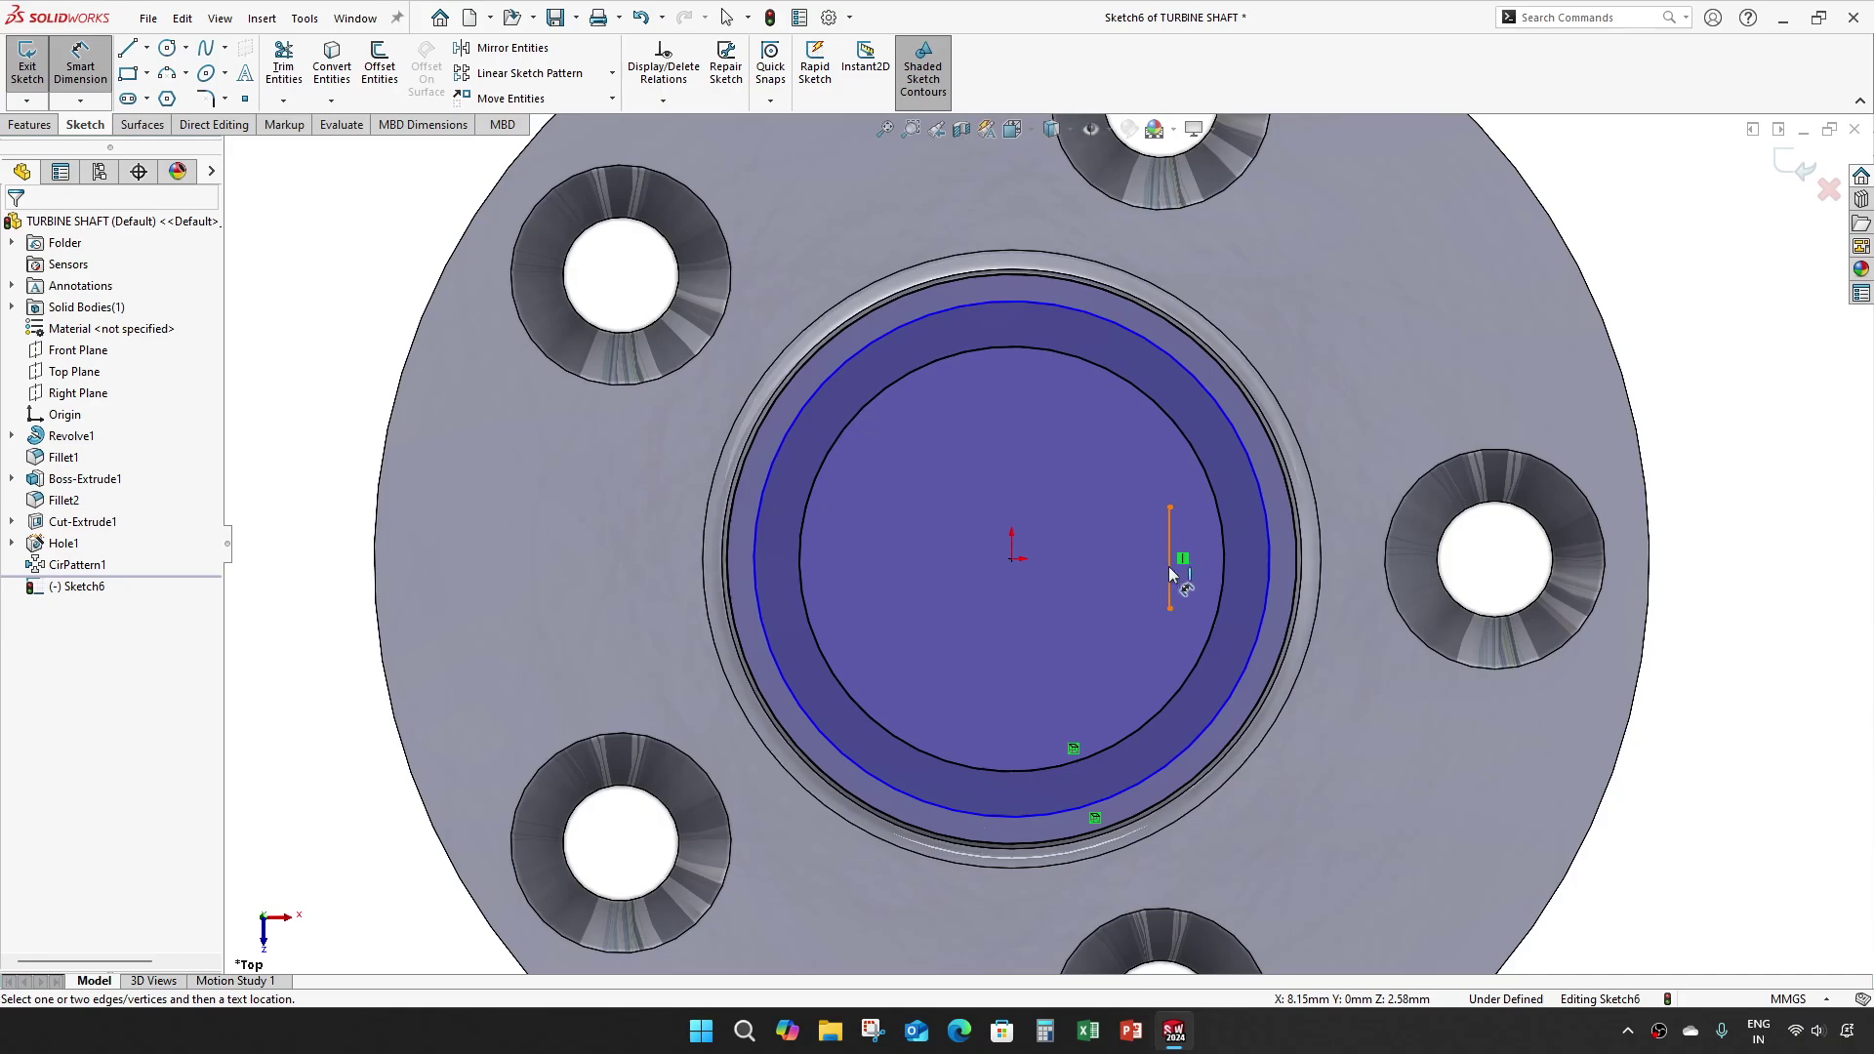
click(1170, 576)
click(1012, 559)
click(1092, 482)
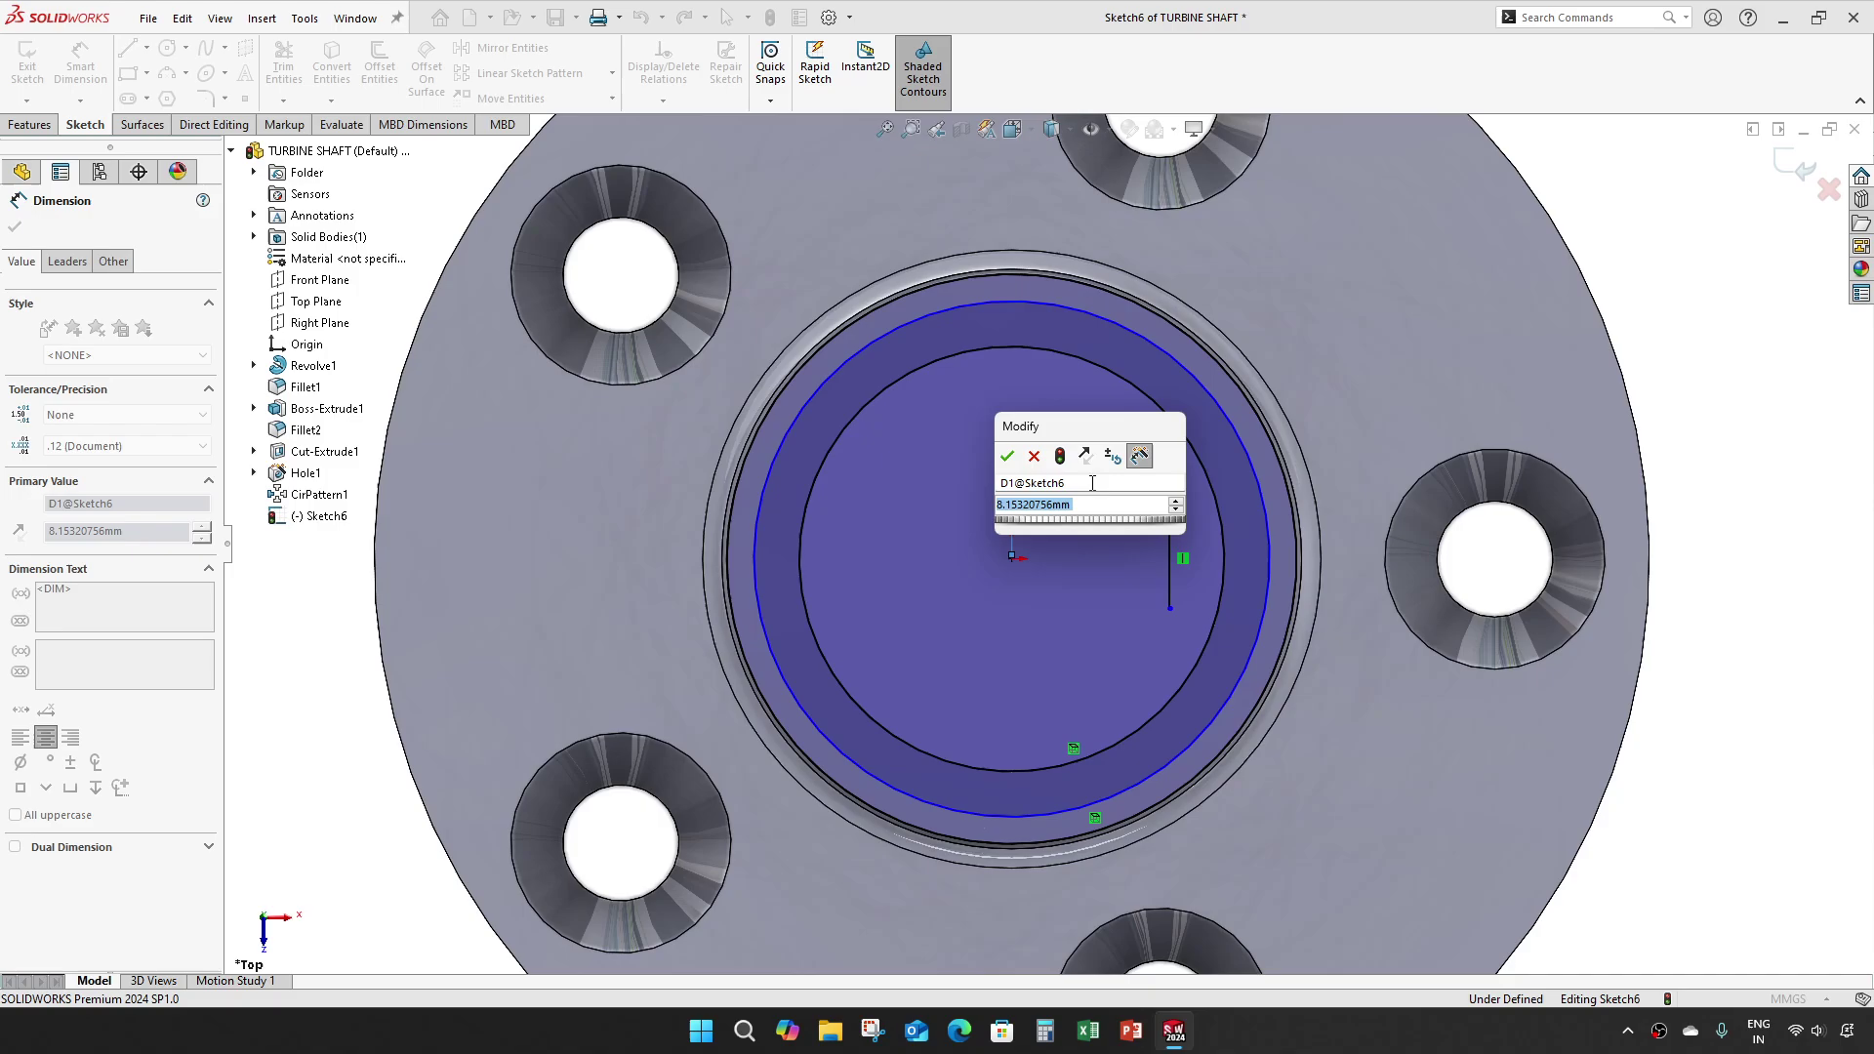
text(14)
key(Return)
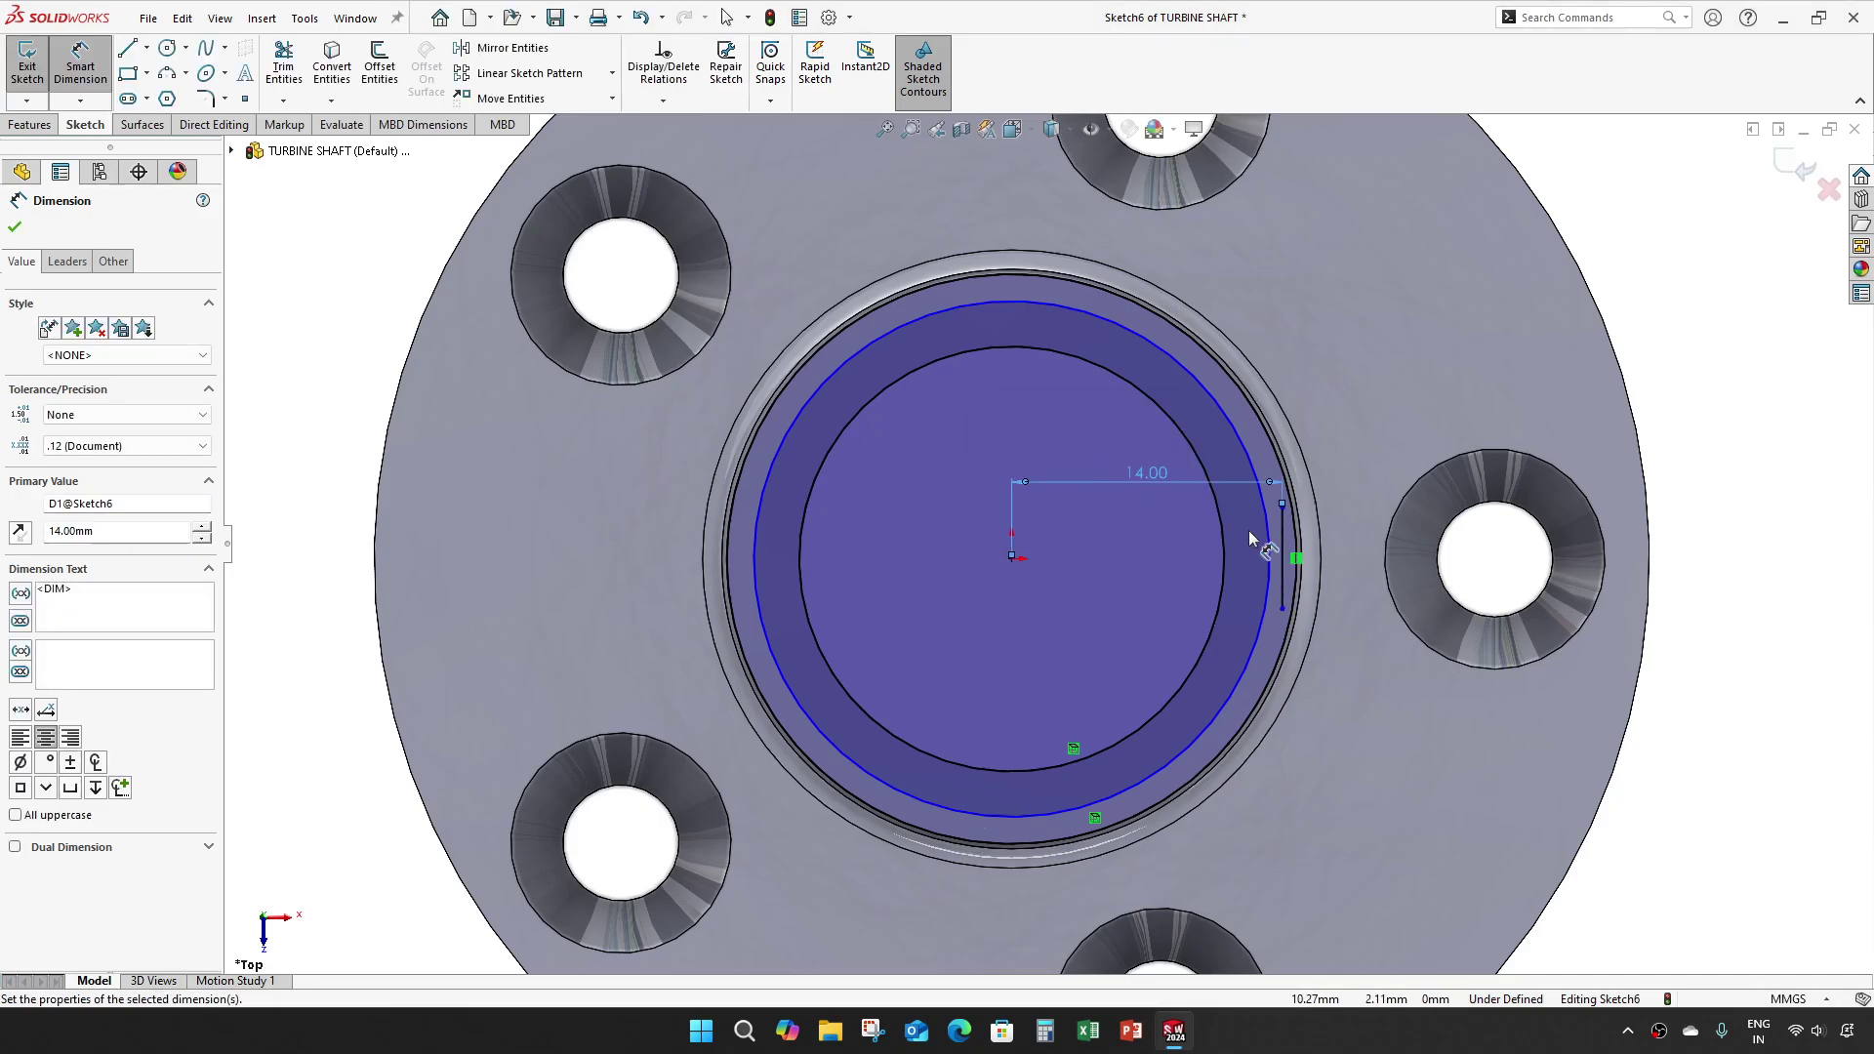
Step: Make the middle circle tangent to the short vertical line
scroll(1313, 537, down, 4)
scroll(1312, 547, down, 2)
key(Escape)
click(1106, 589)
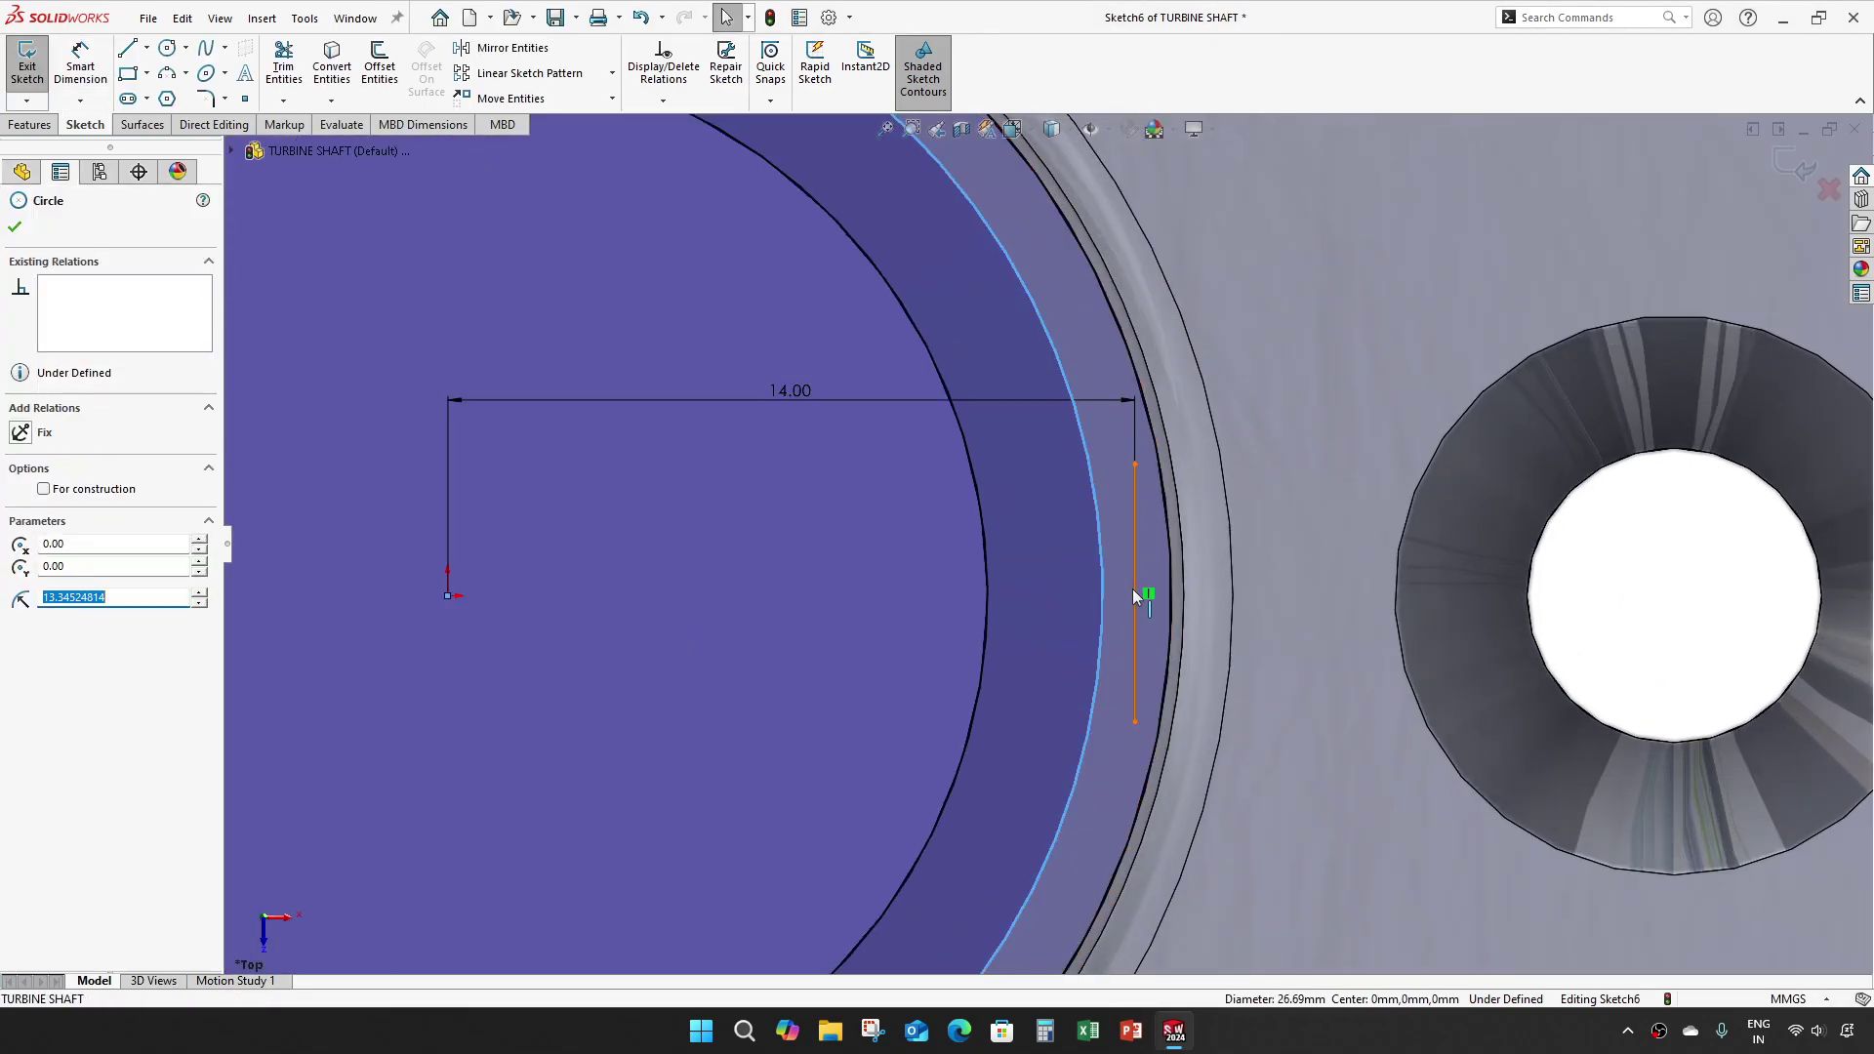
ctrl+click(1133, 589)
click(1197, 519)
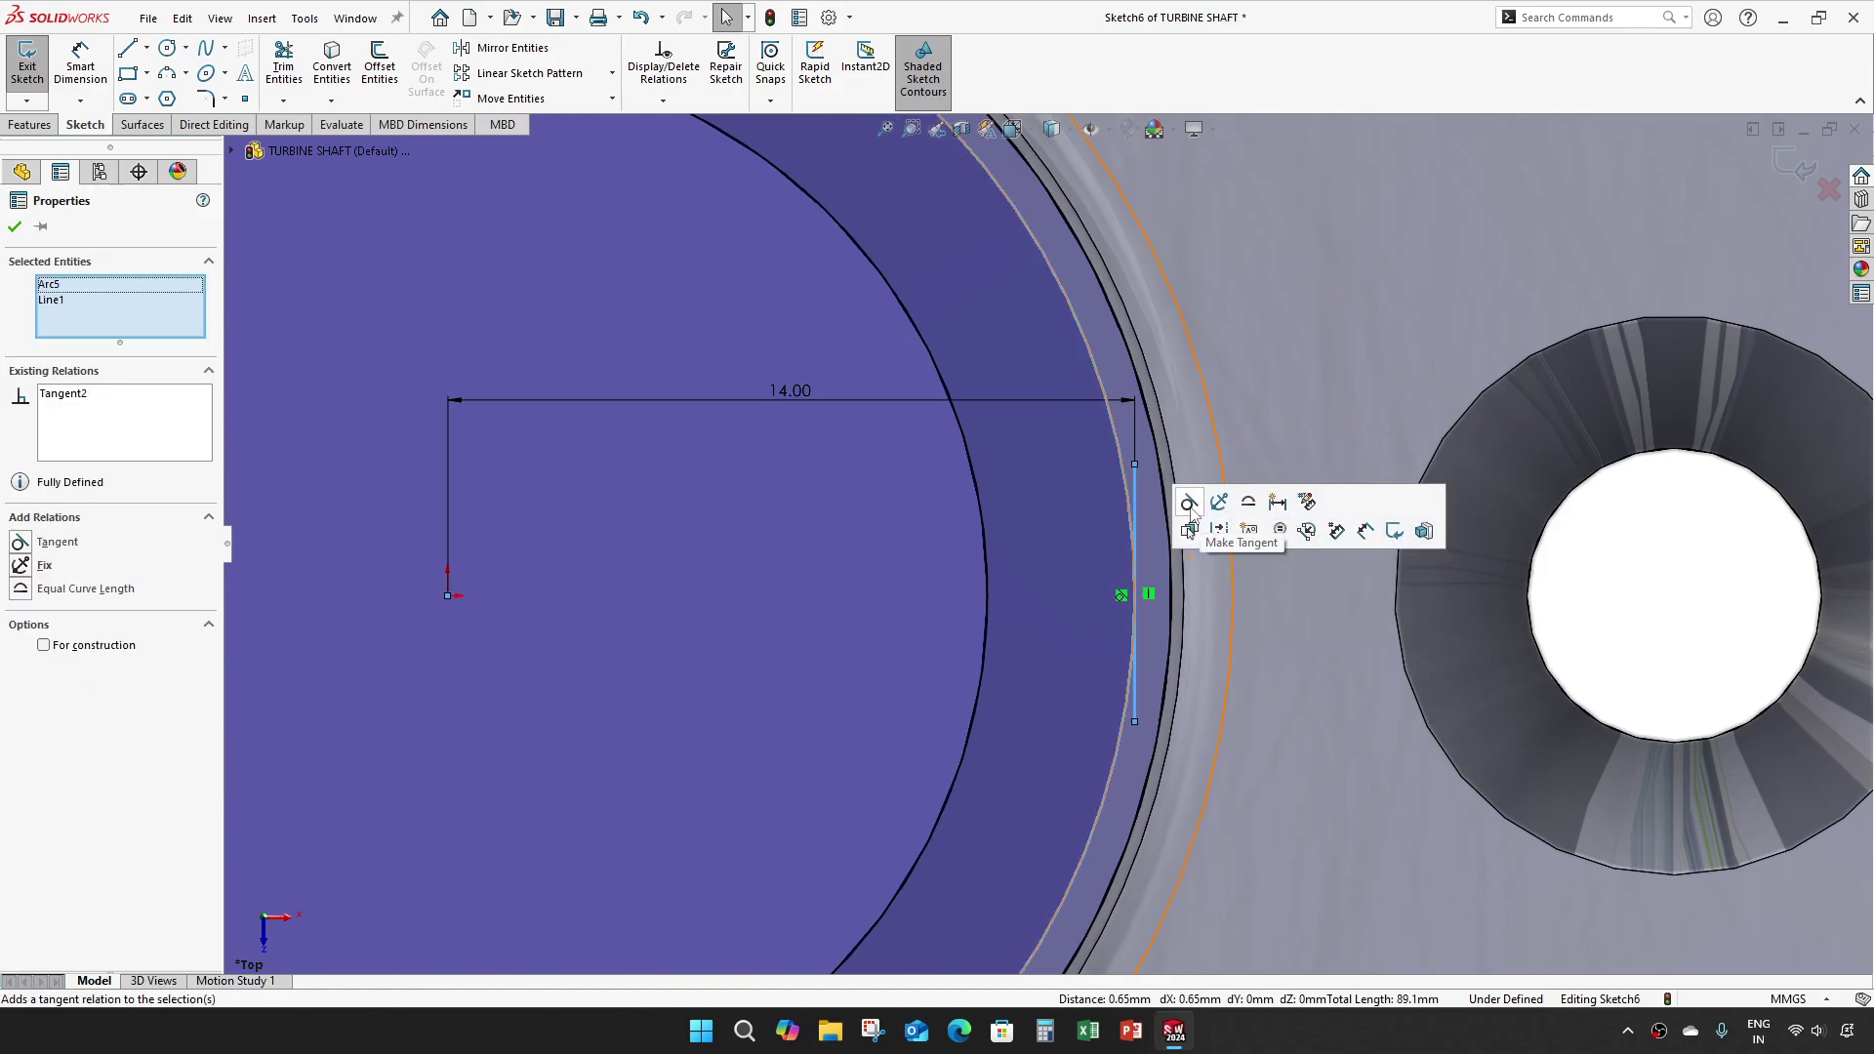
Step: Undo the tangent relation and enlarge the middle circle to about 29 mm in diameter
key(Escape)
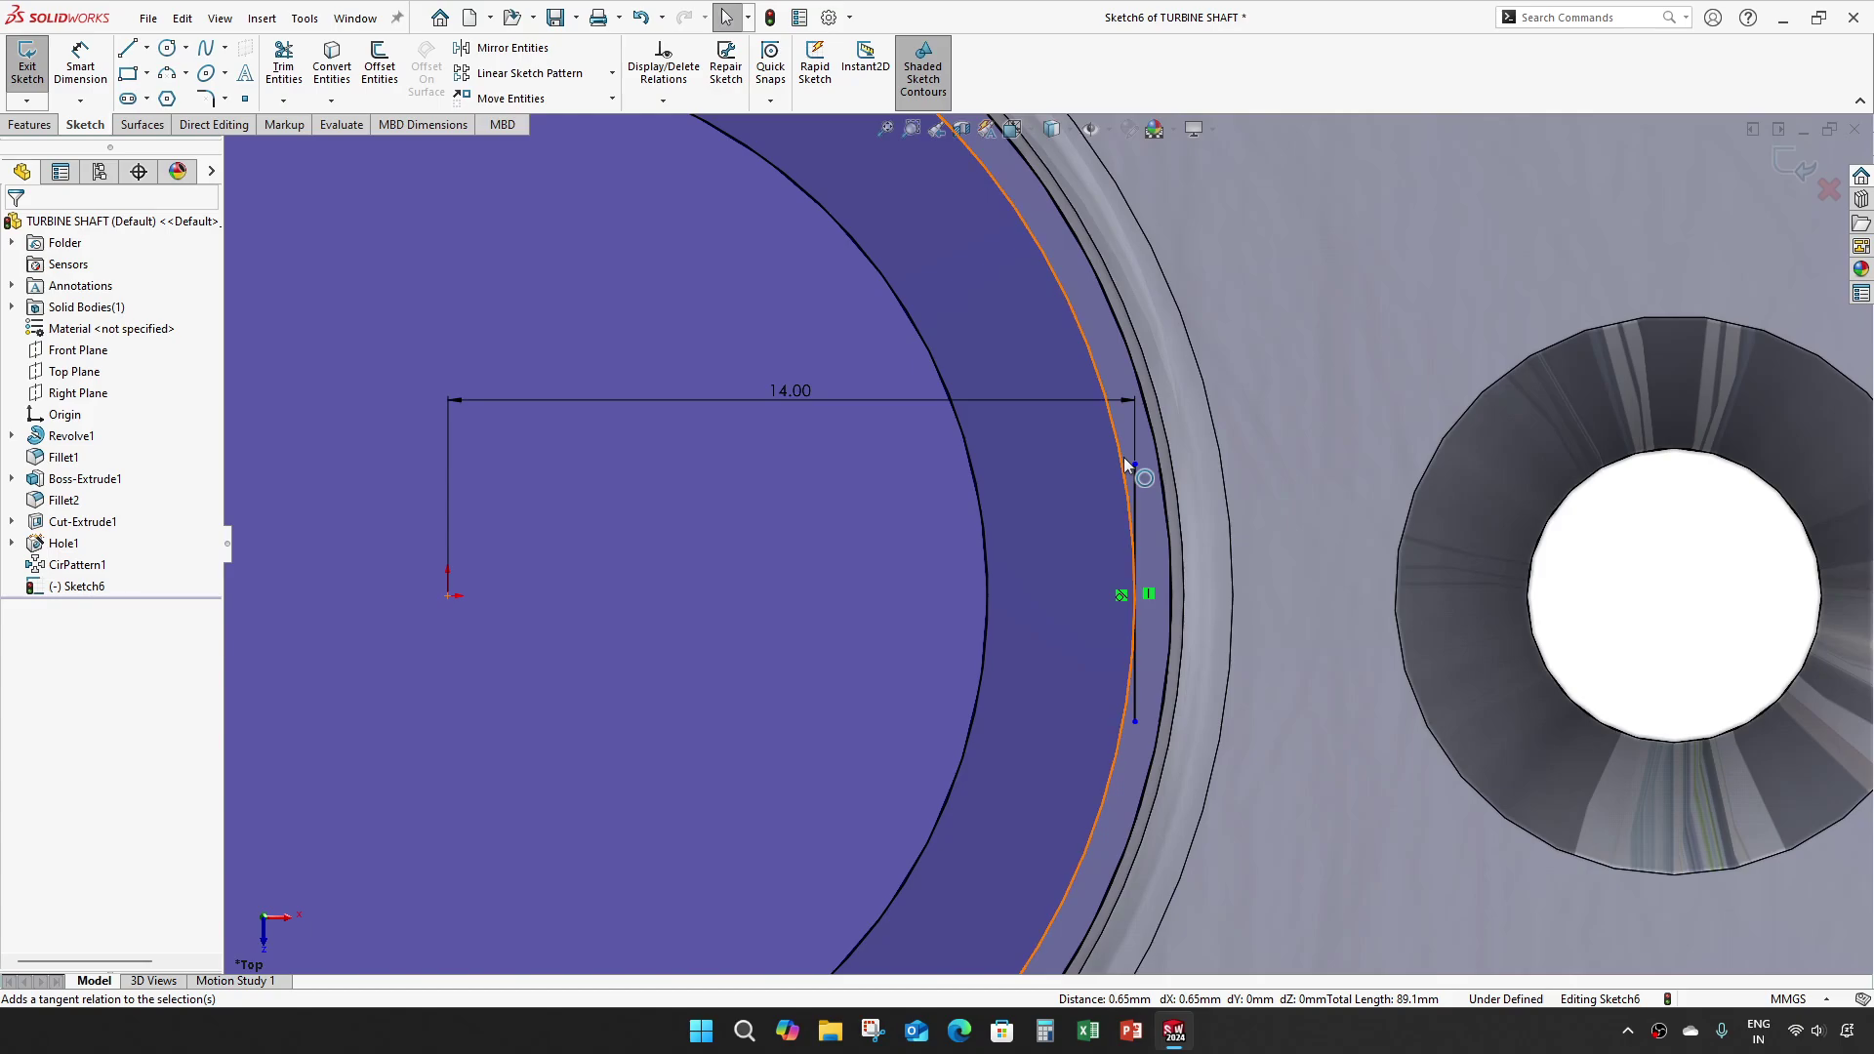
right_click(1125, 459)
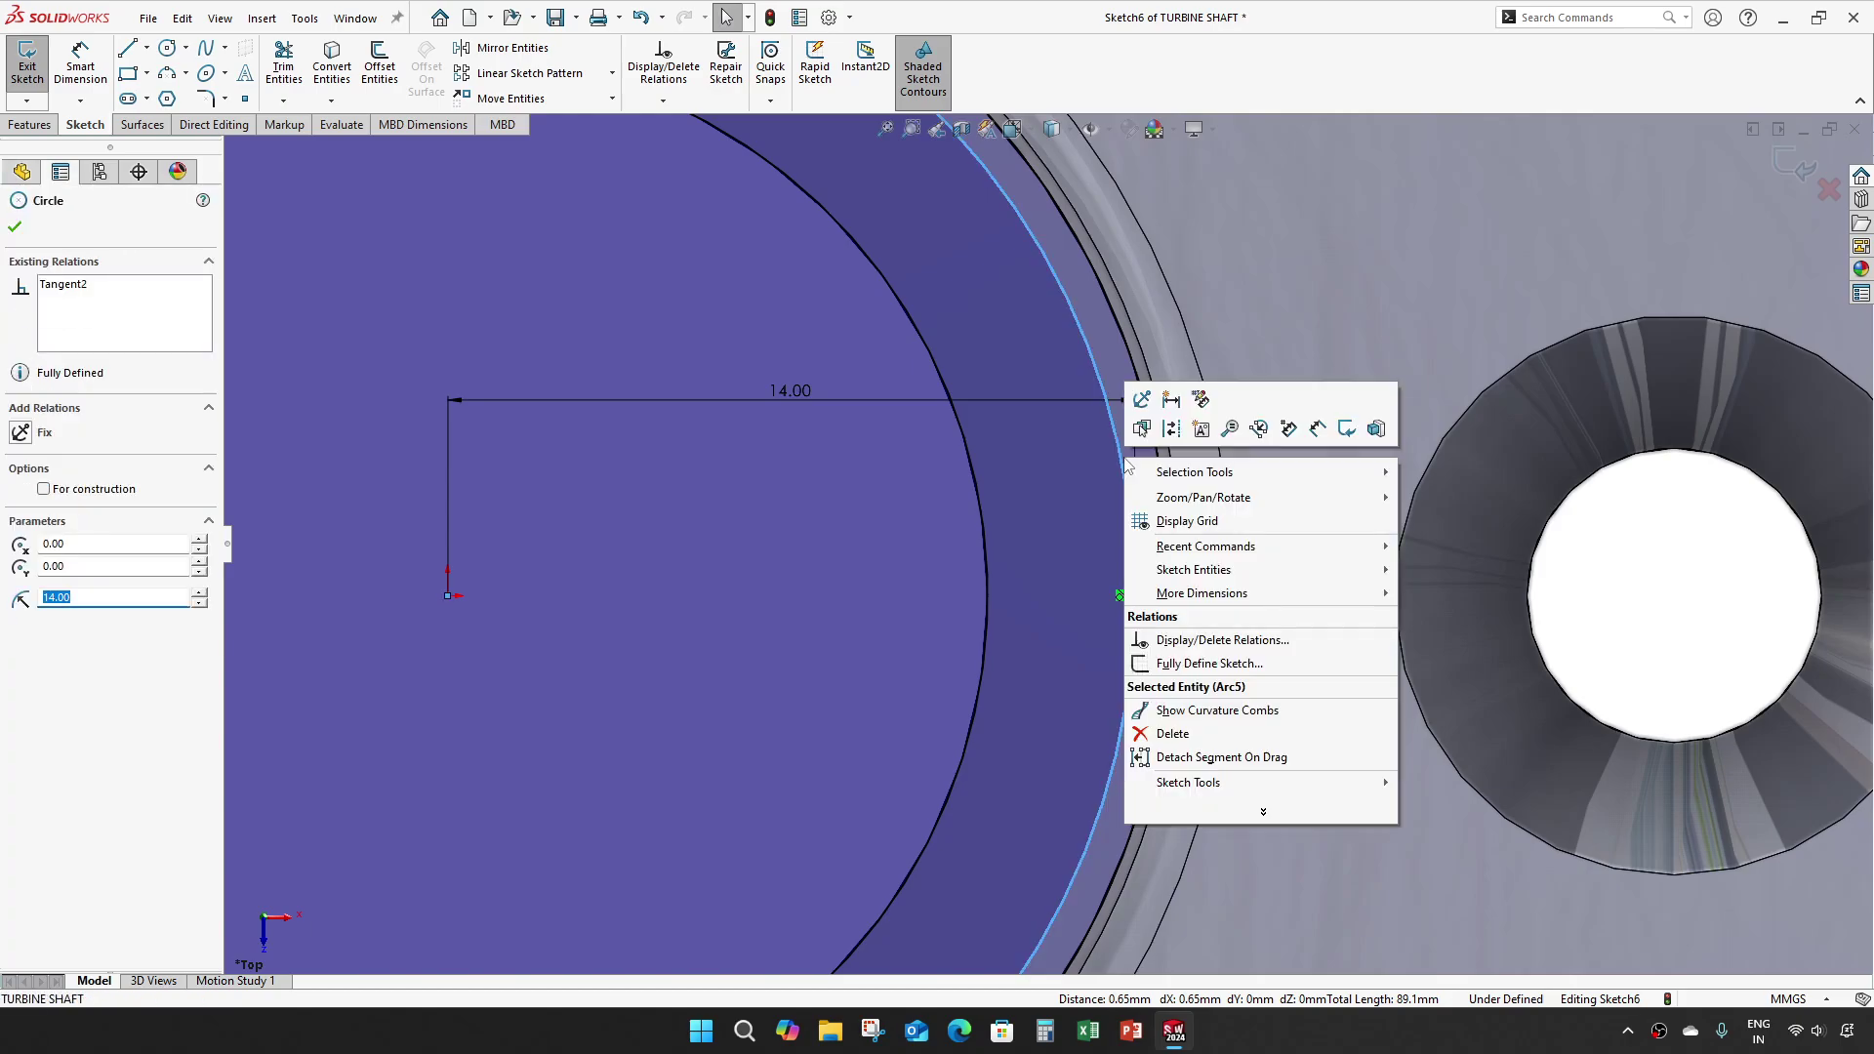
key(Escape)
key(Escape)
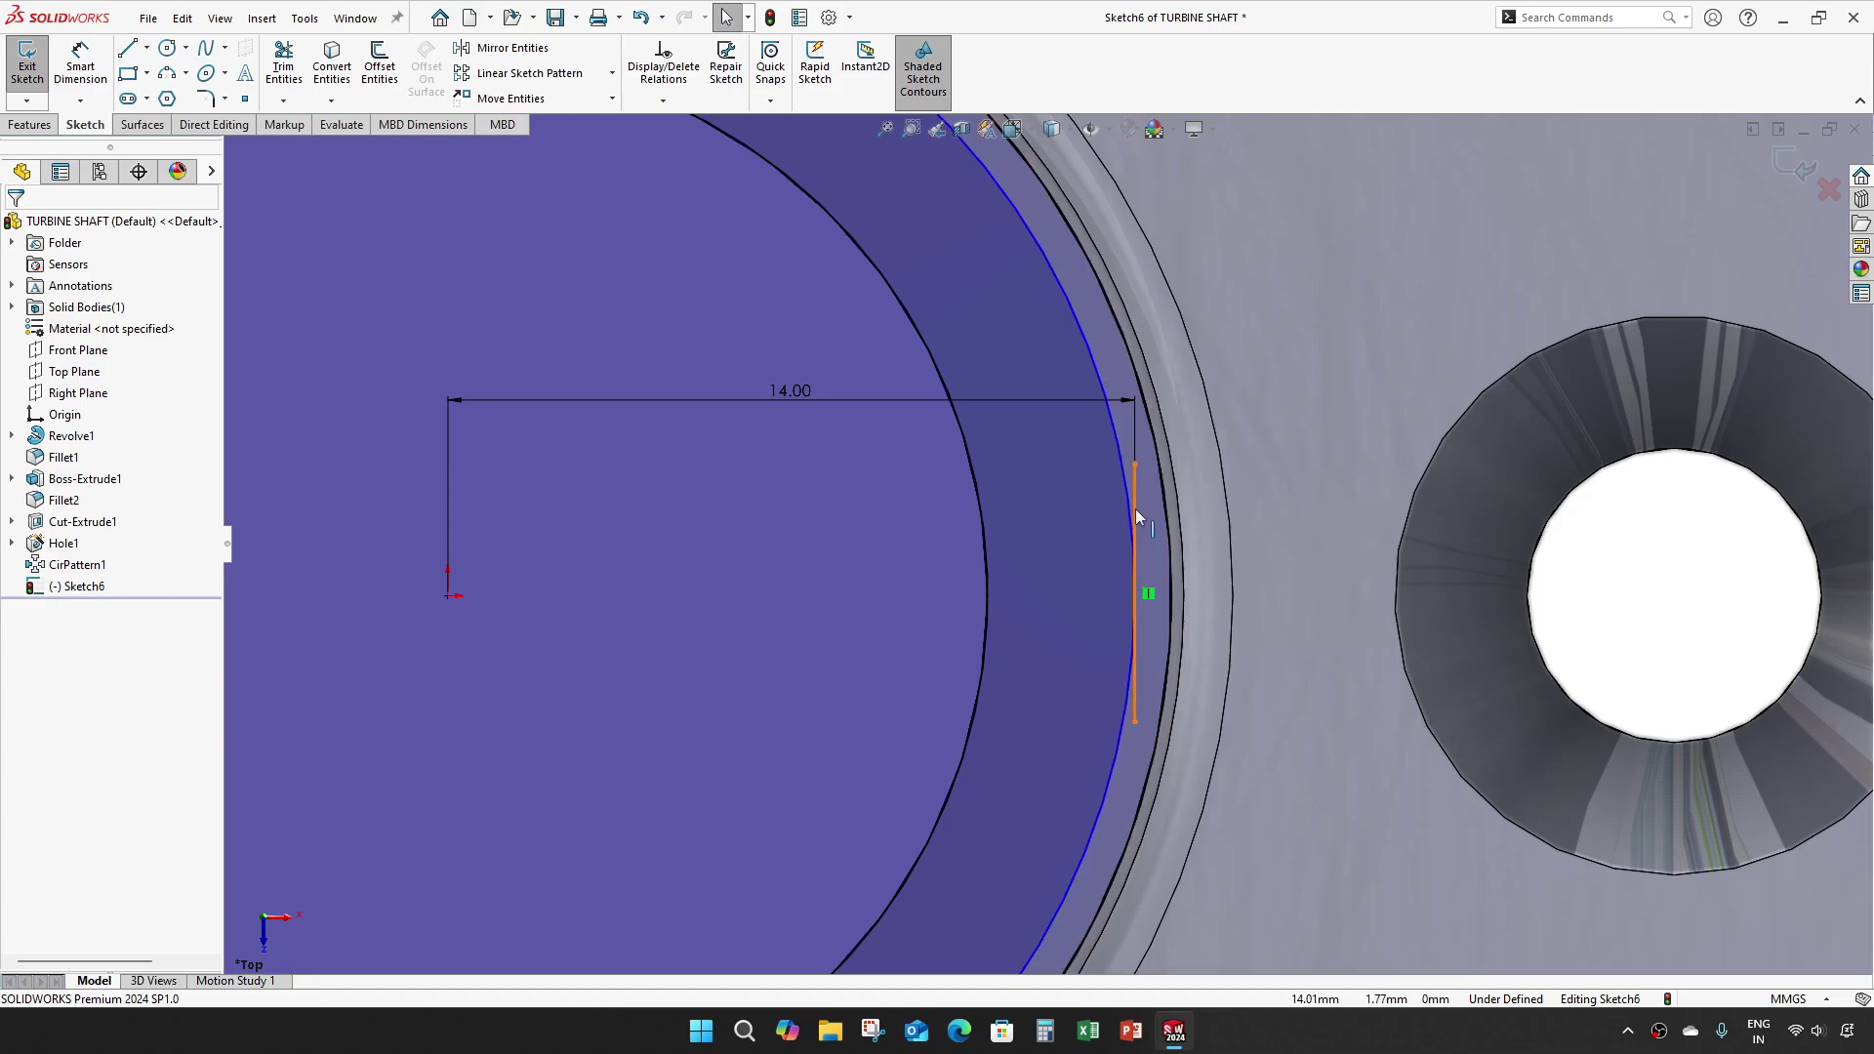
click(1154, 479)
drag(1157, 480, 1150, 479)
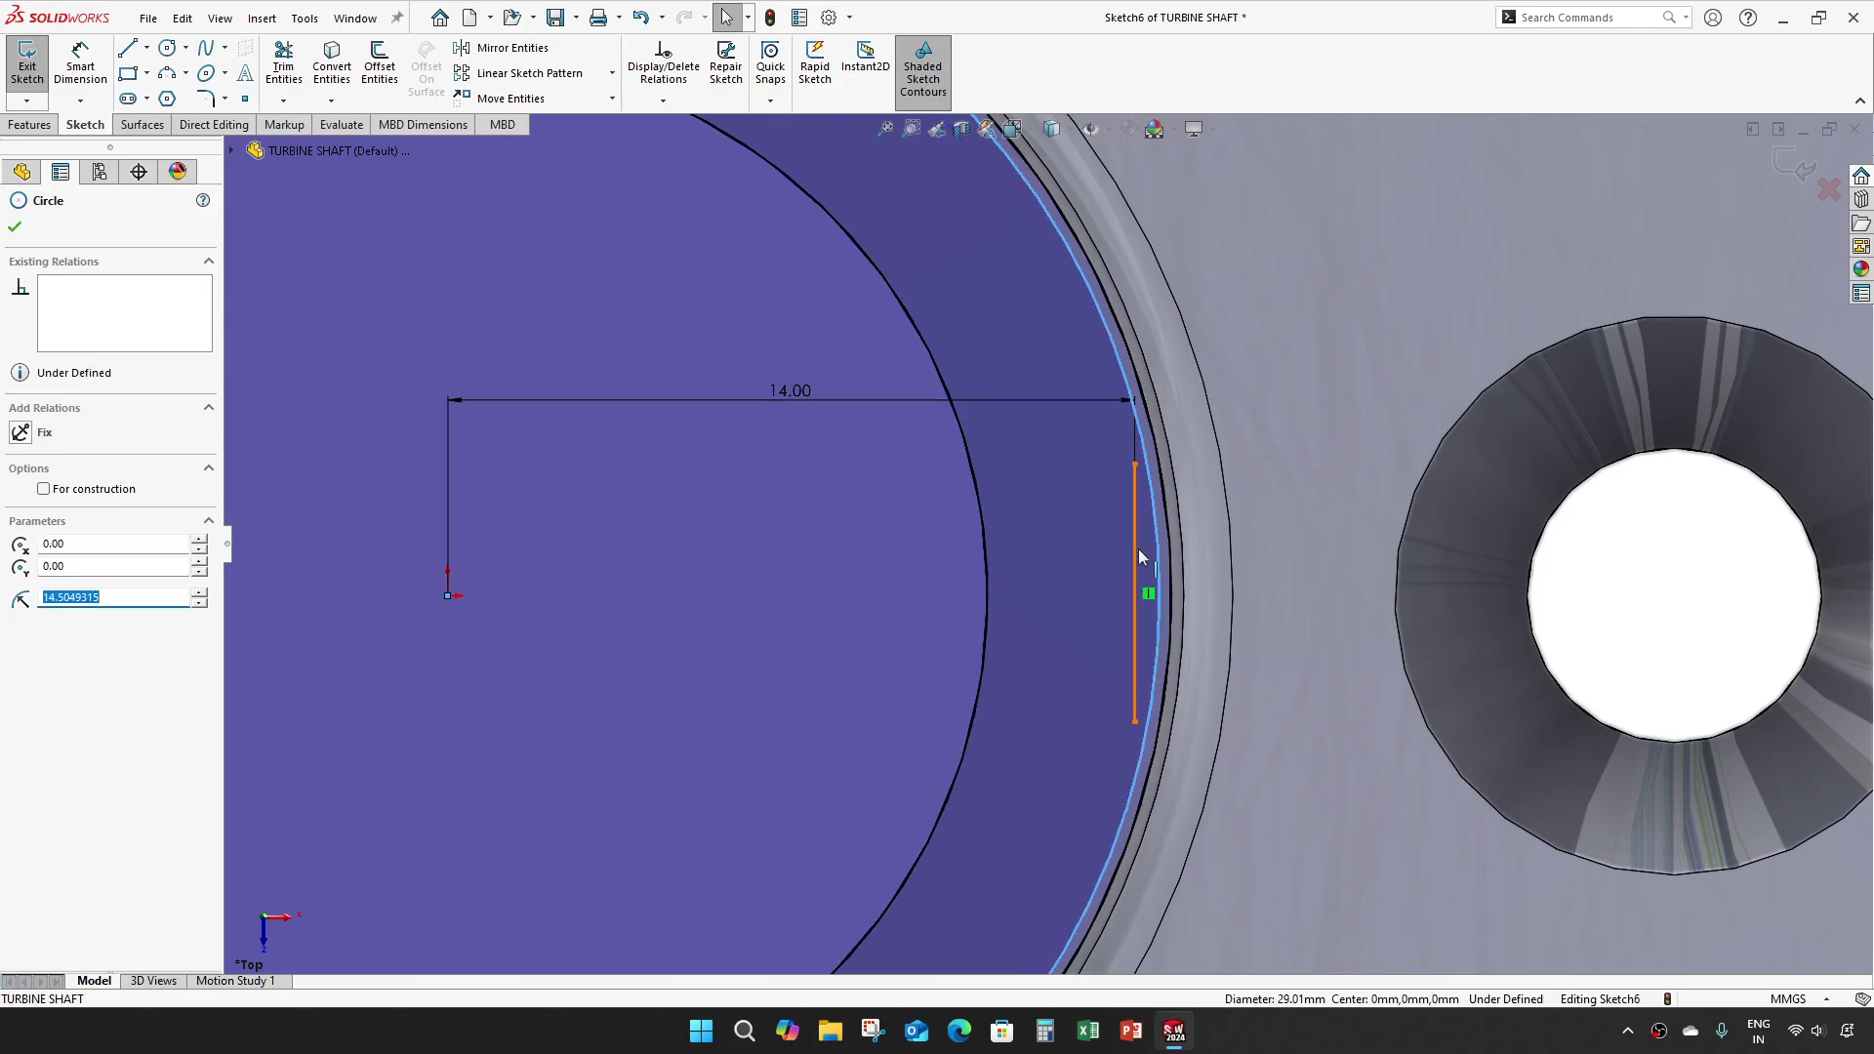
Step: Try to make the short vertical line's upper endpoint concentric with the middle circle
scroll(1144, 482, down, 3)
key(Escape)
click(1086, 466)
ctrl+click(1119, 474)
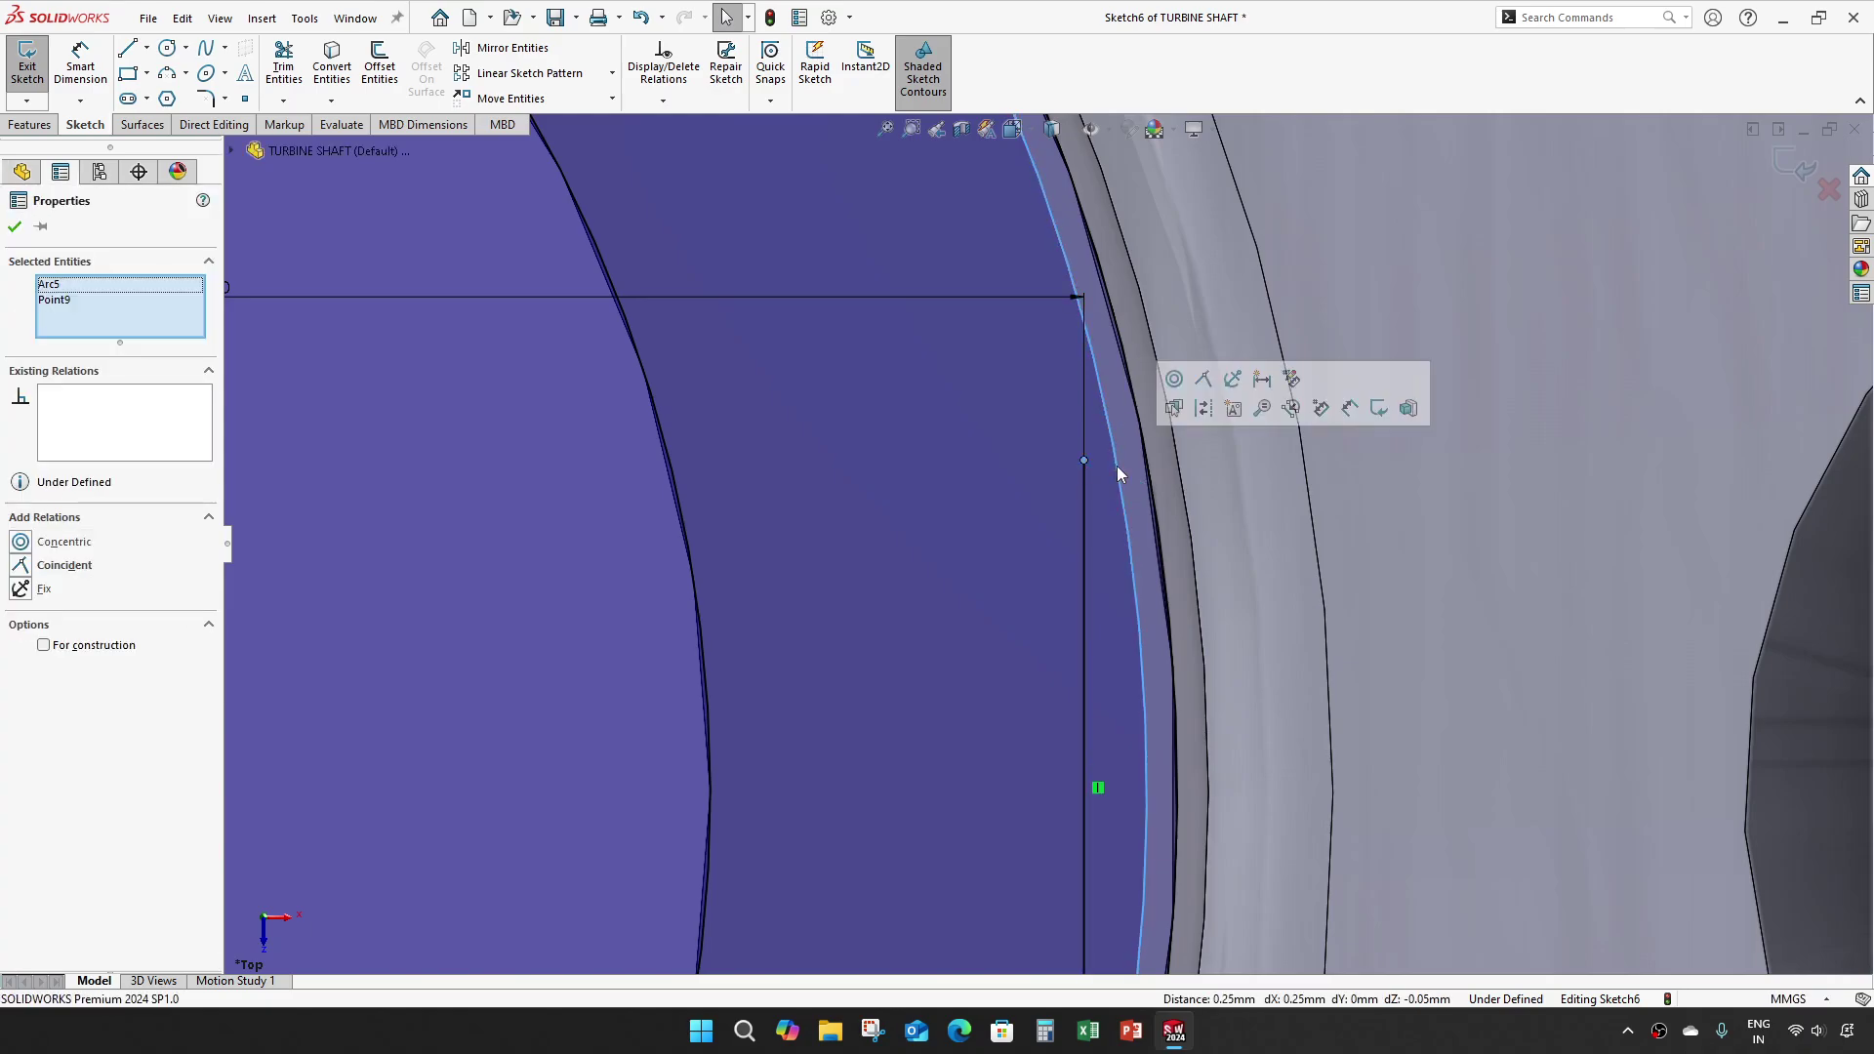
click(1177, 405)
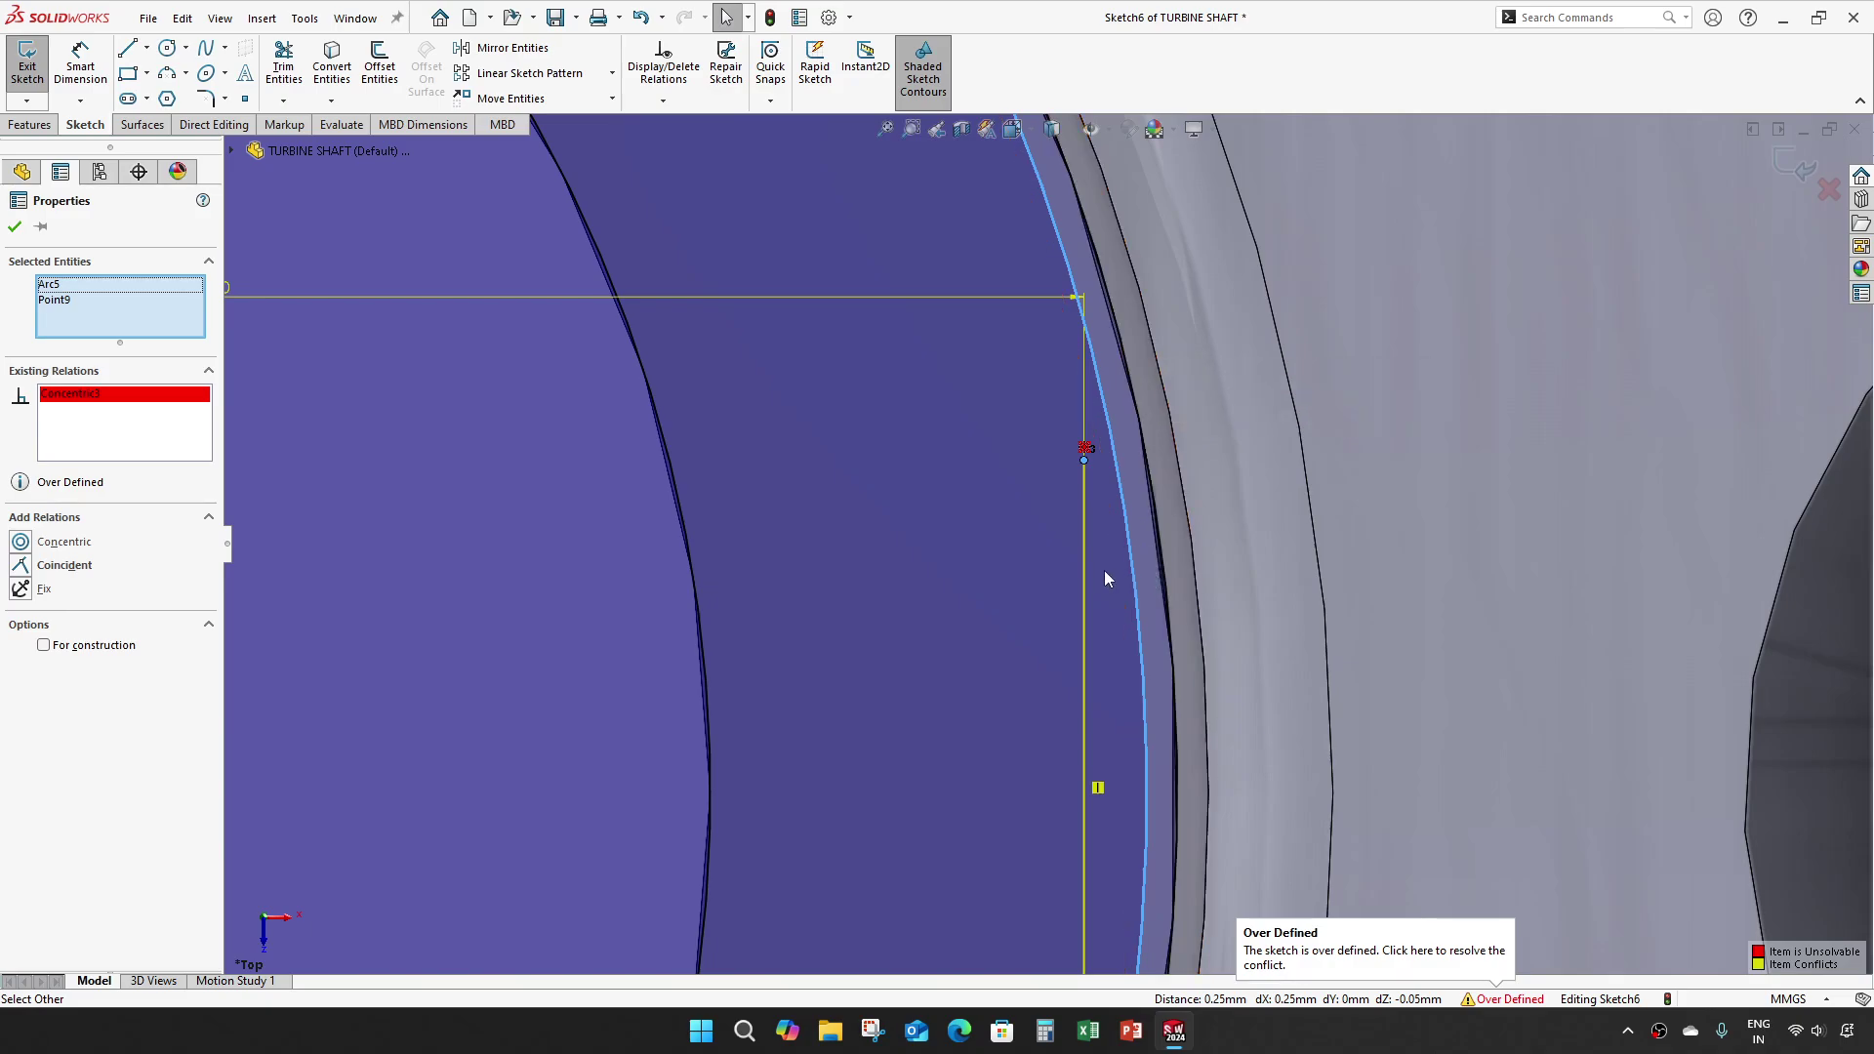
Step: Clear the selection and undo the concentric relation between the line's endpoint and the middle circle
scroll(1066, 543, up, 2)
scroll(1066, 543, up, 3)
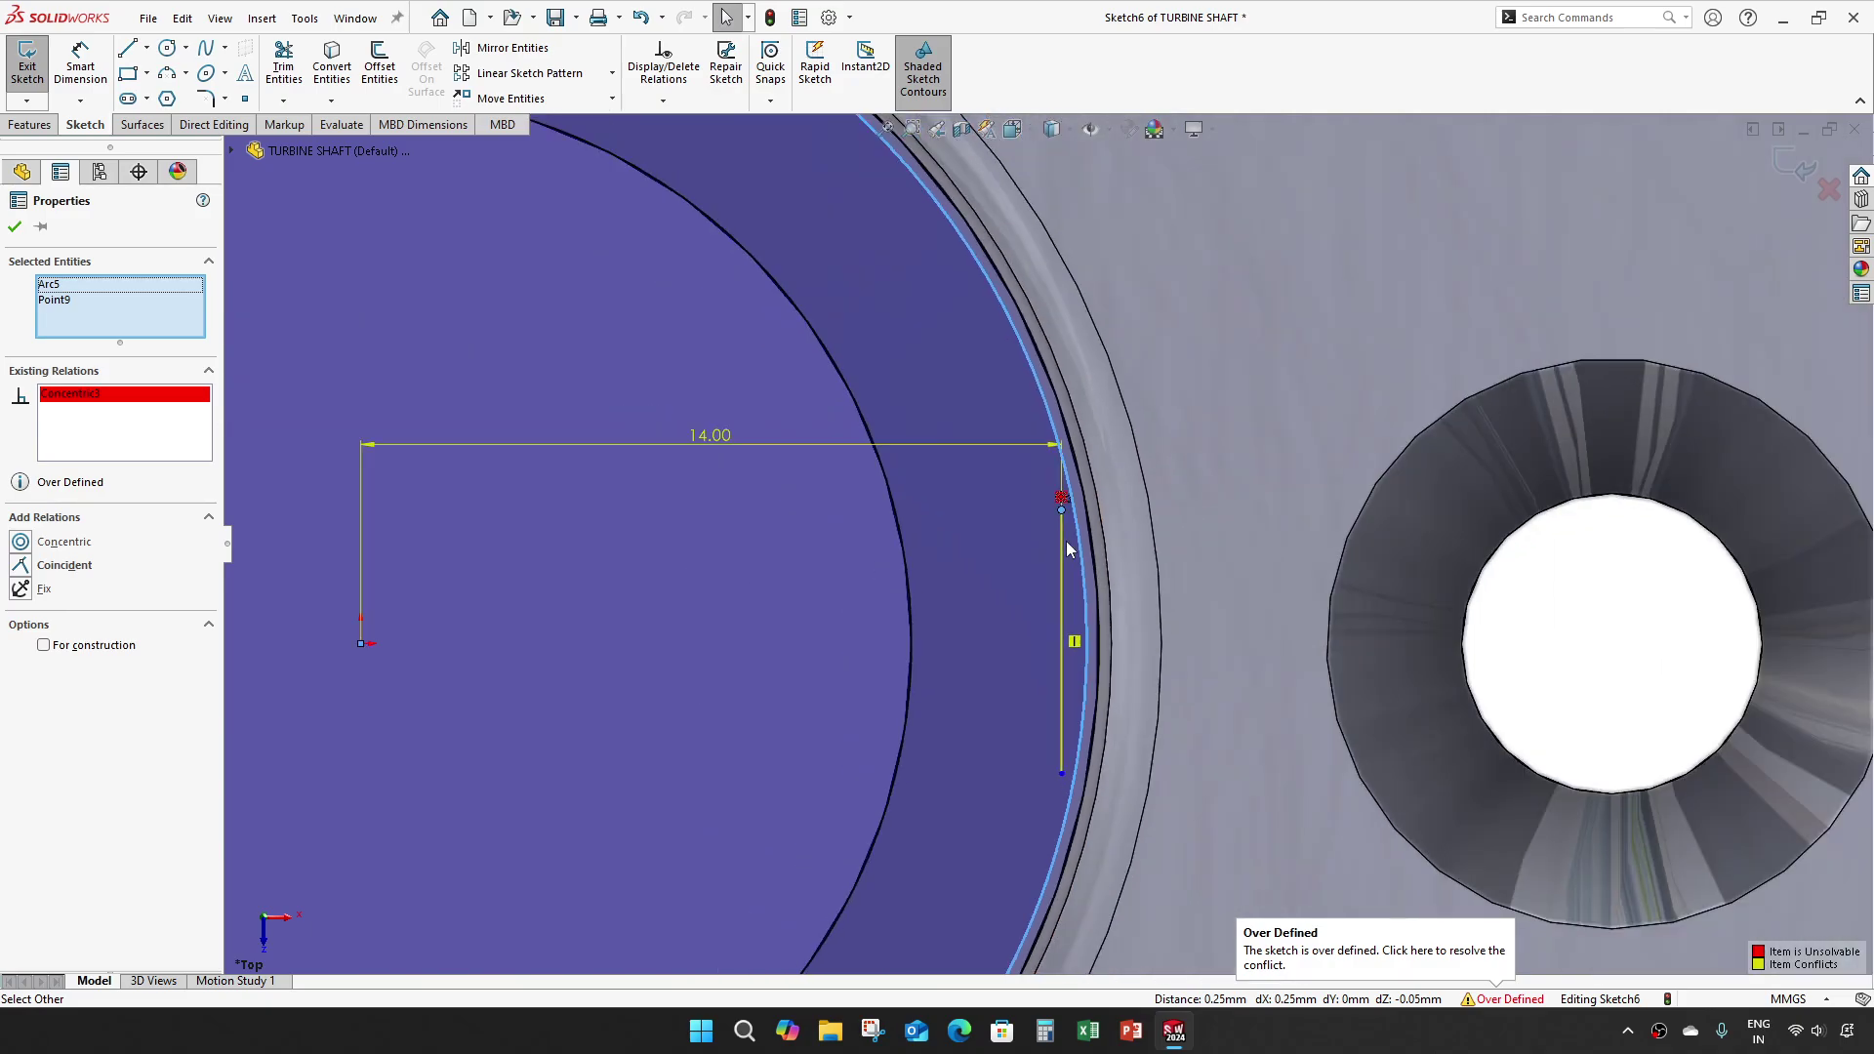
scroll(1066, 541, up, 1)
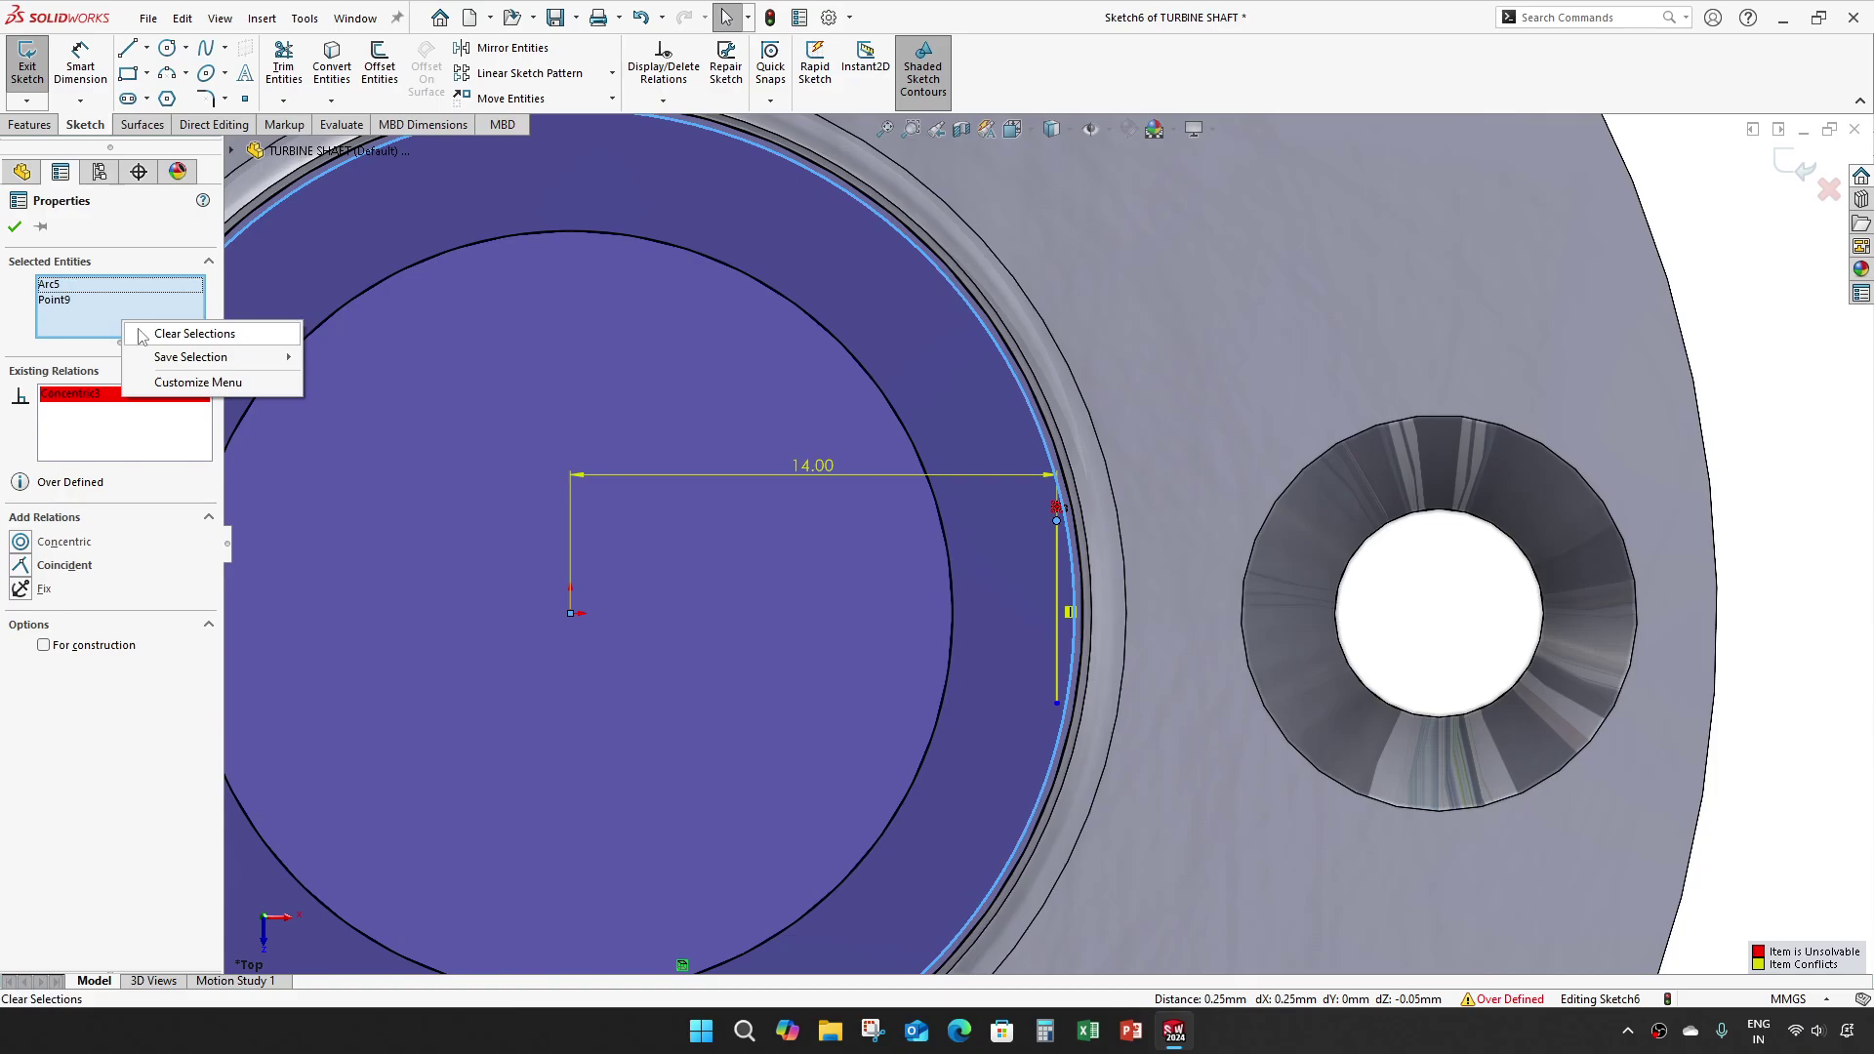
click(137, 333)
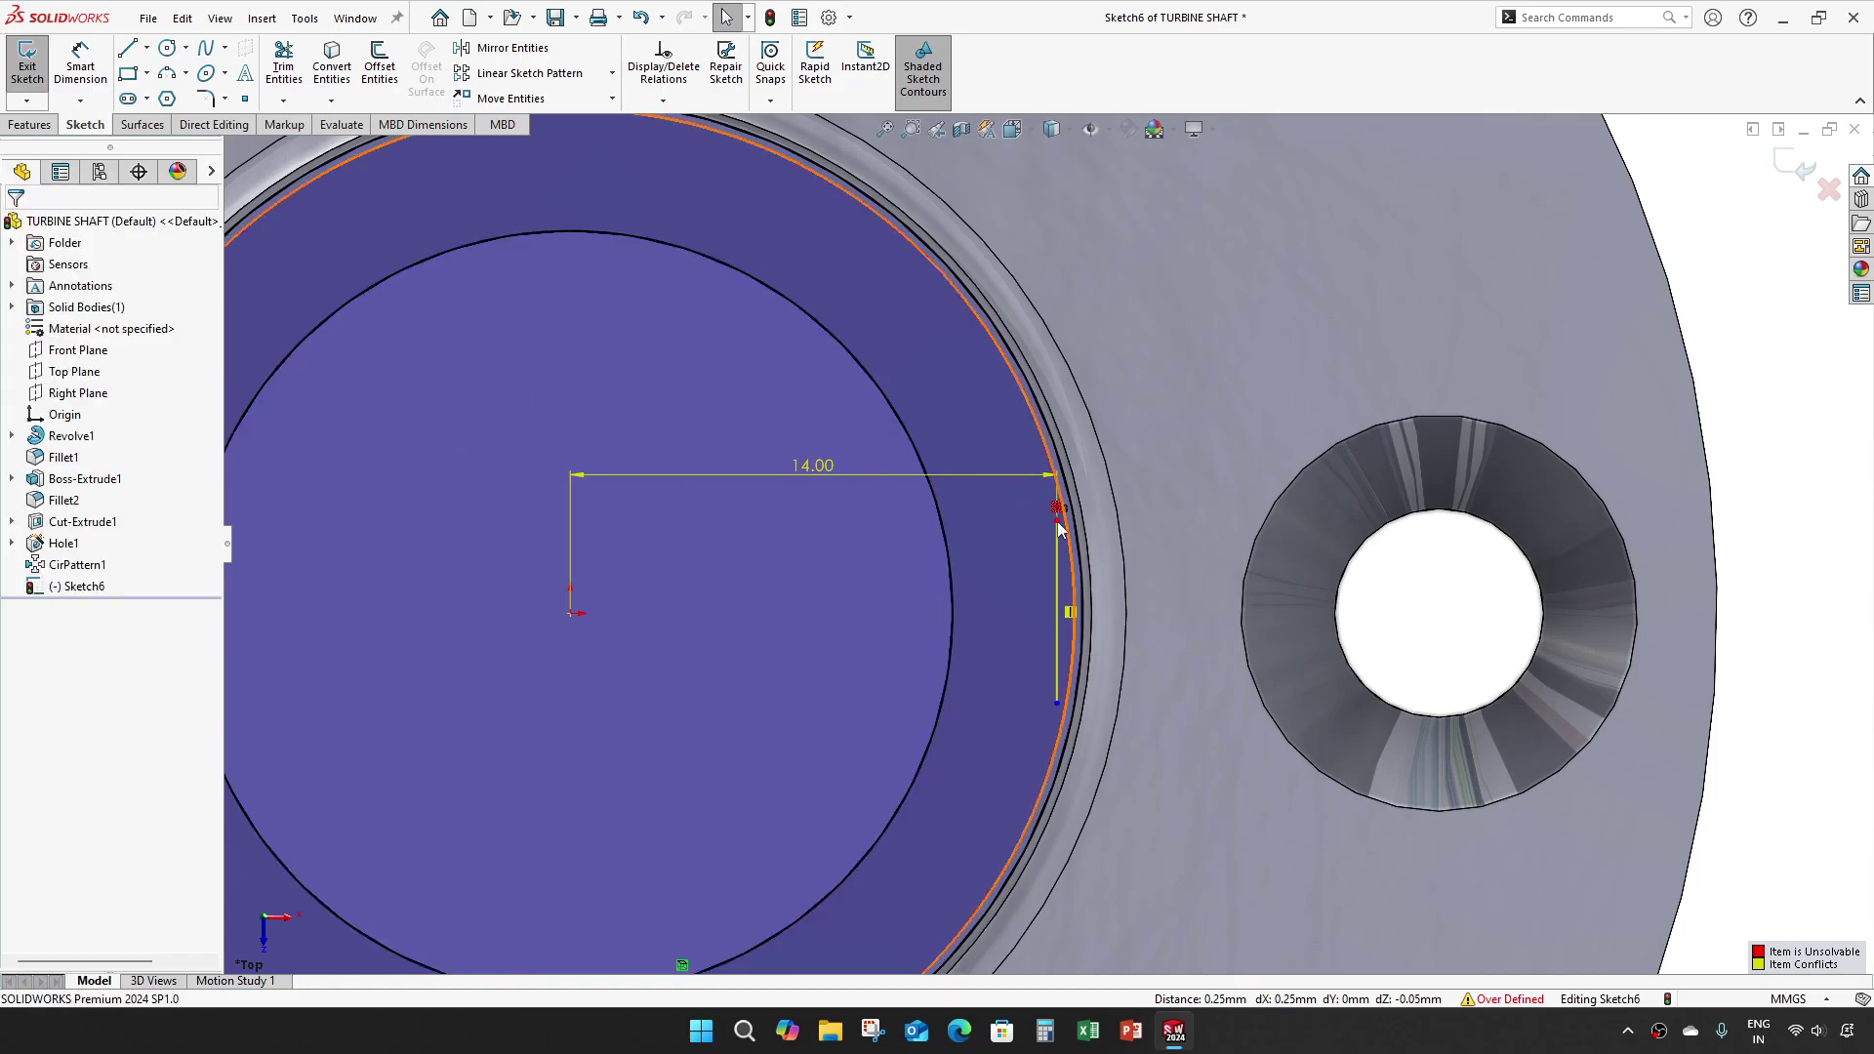
click(1072, 553)
scroll(1071, 525, down, 3)
scroll(1072, 525, down, 2)
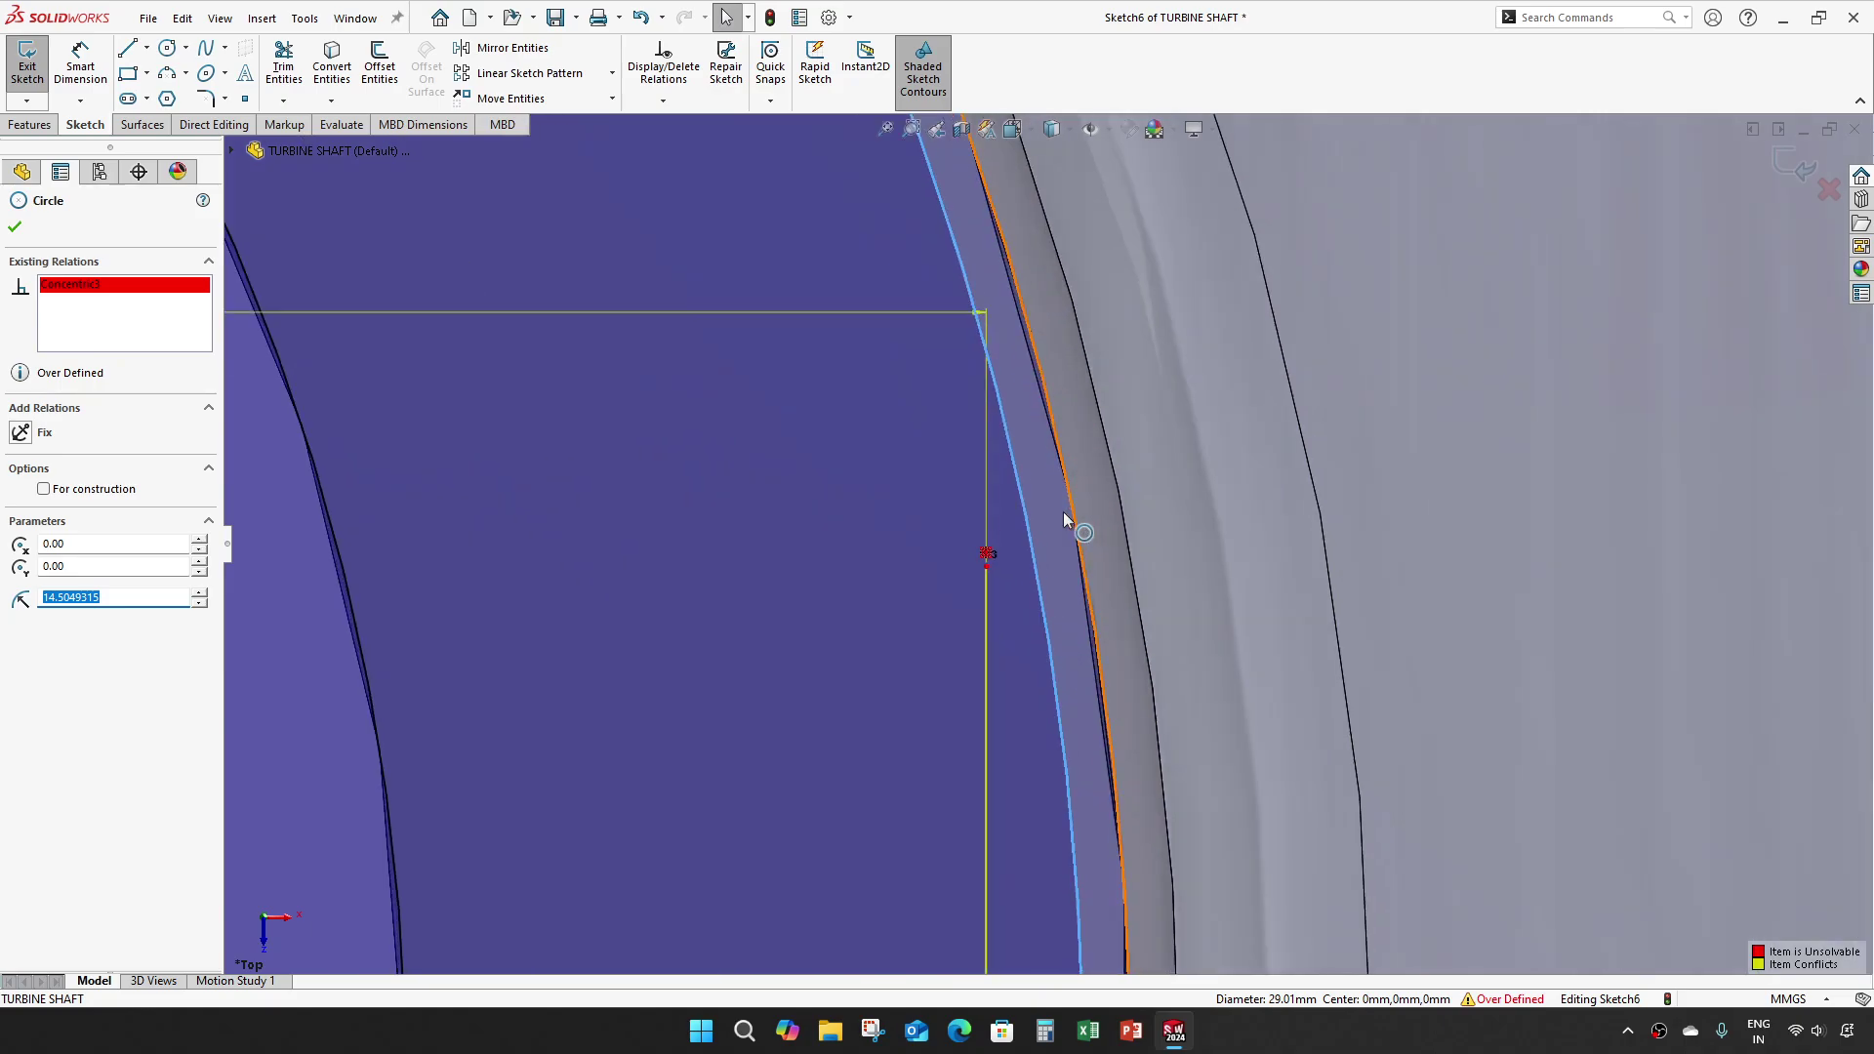
key(Escape)
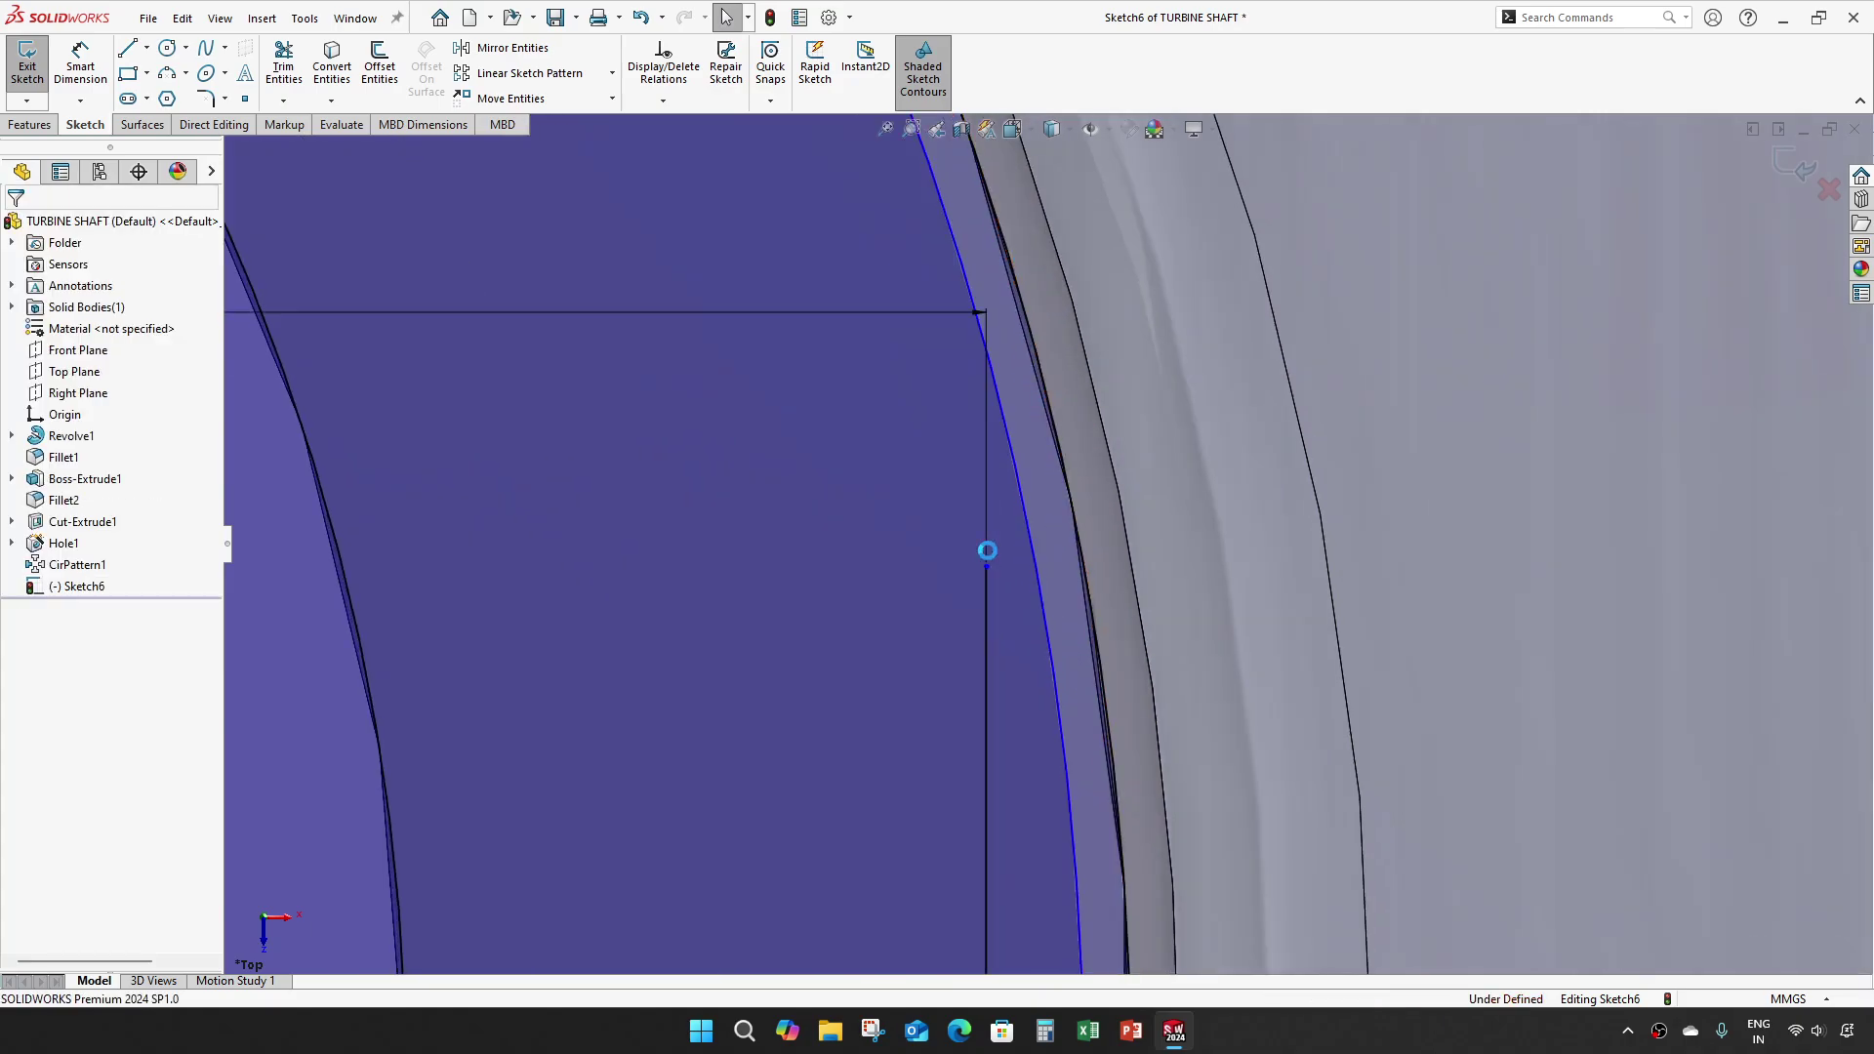
Step: Make the short line's upper endpoint coincident with the middle circle and convert that circle to construction geometry
click(1023, 528)
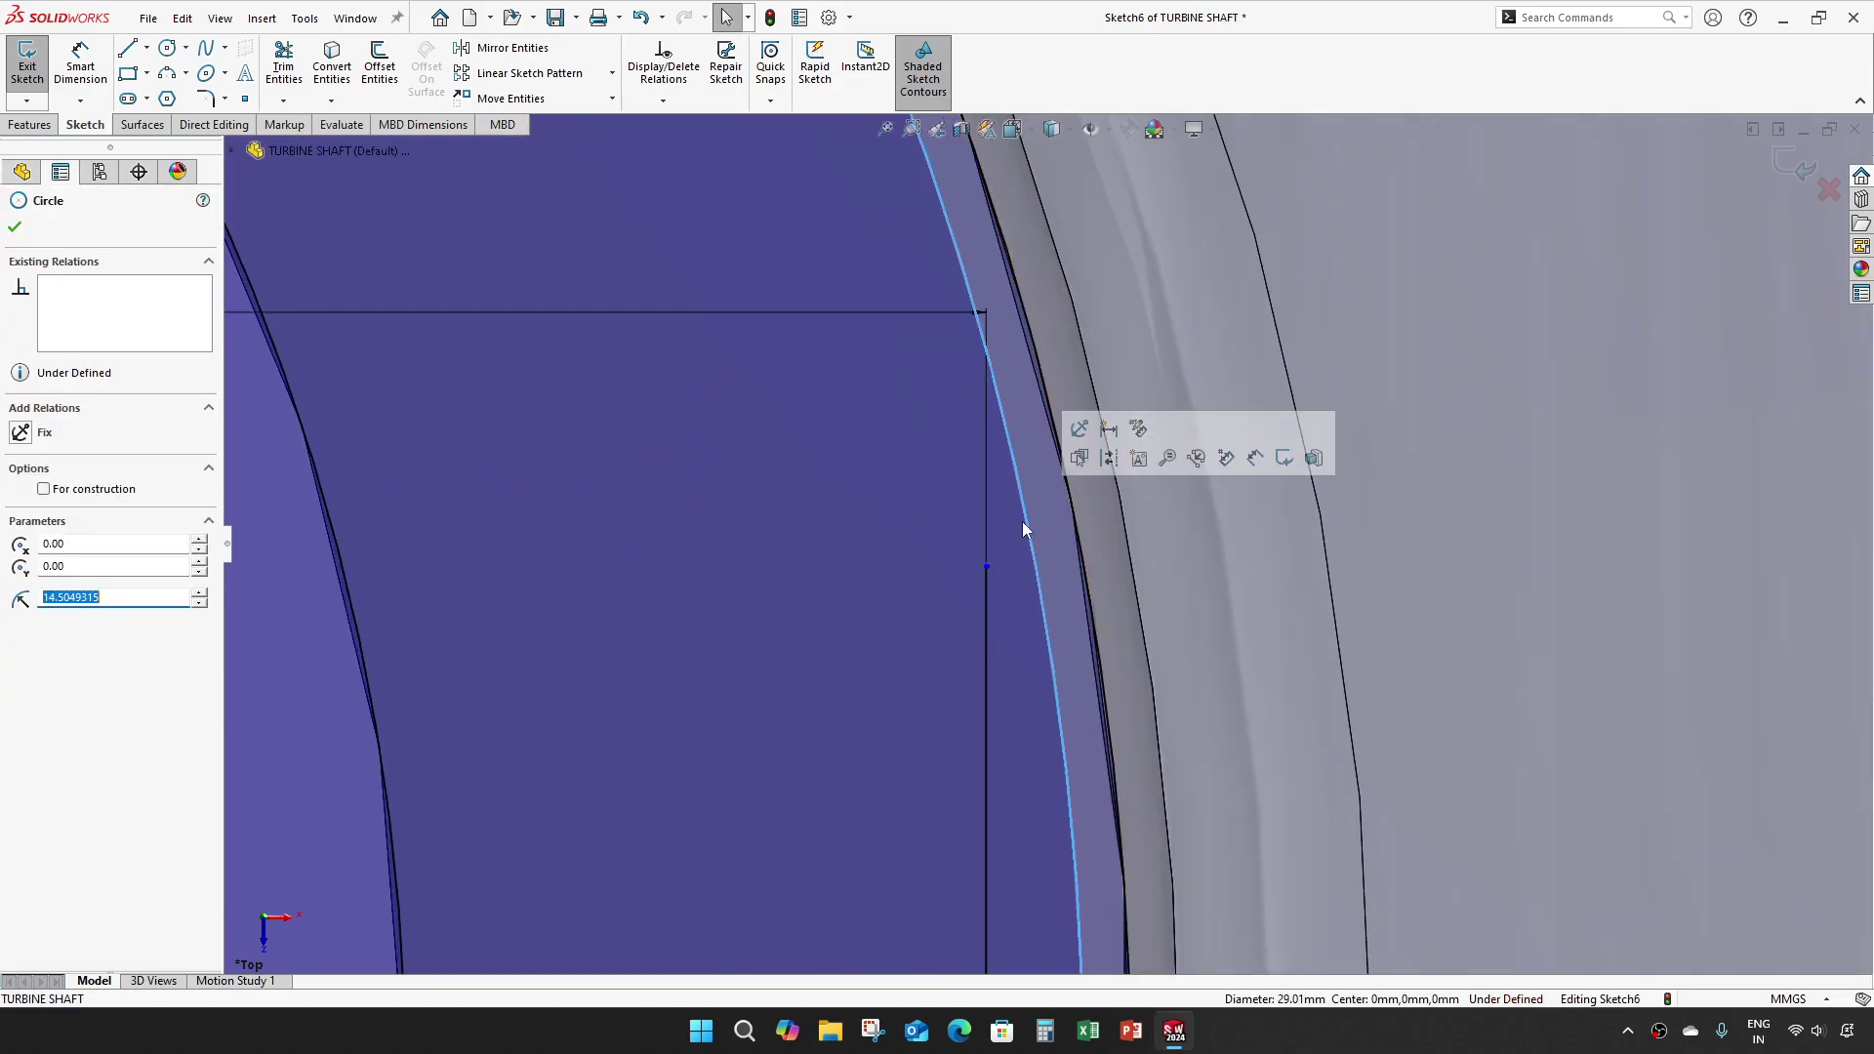
ctrl+click(987, 567)
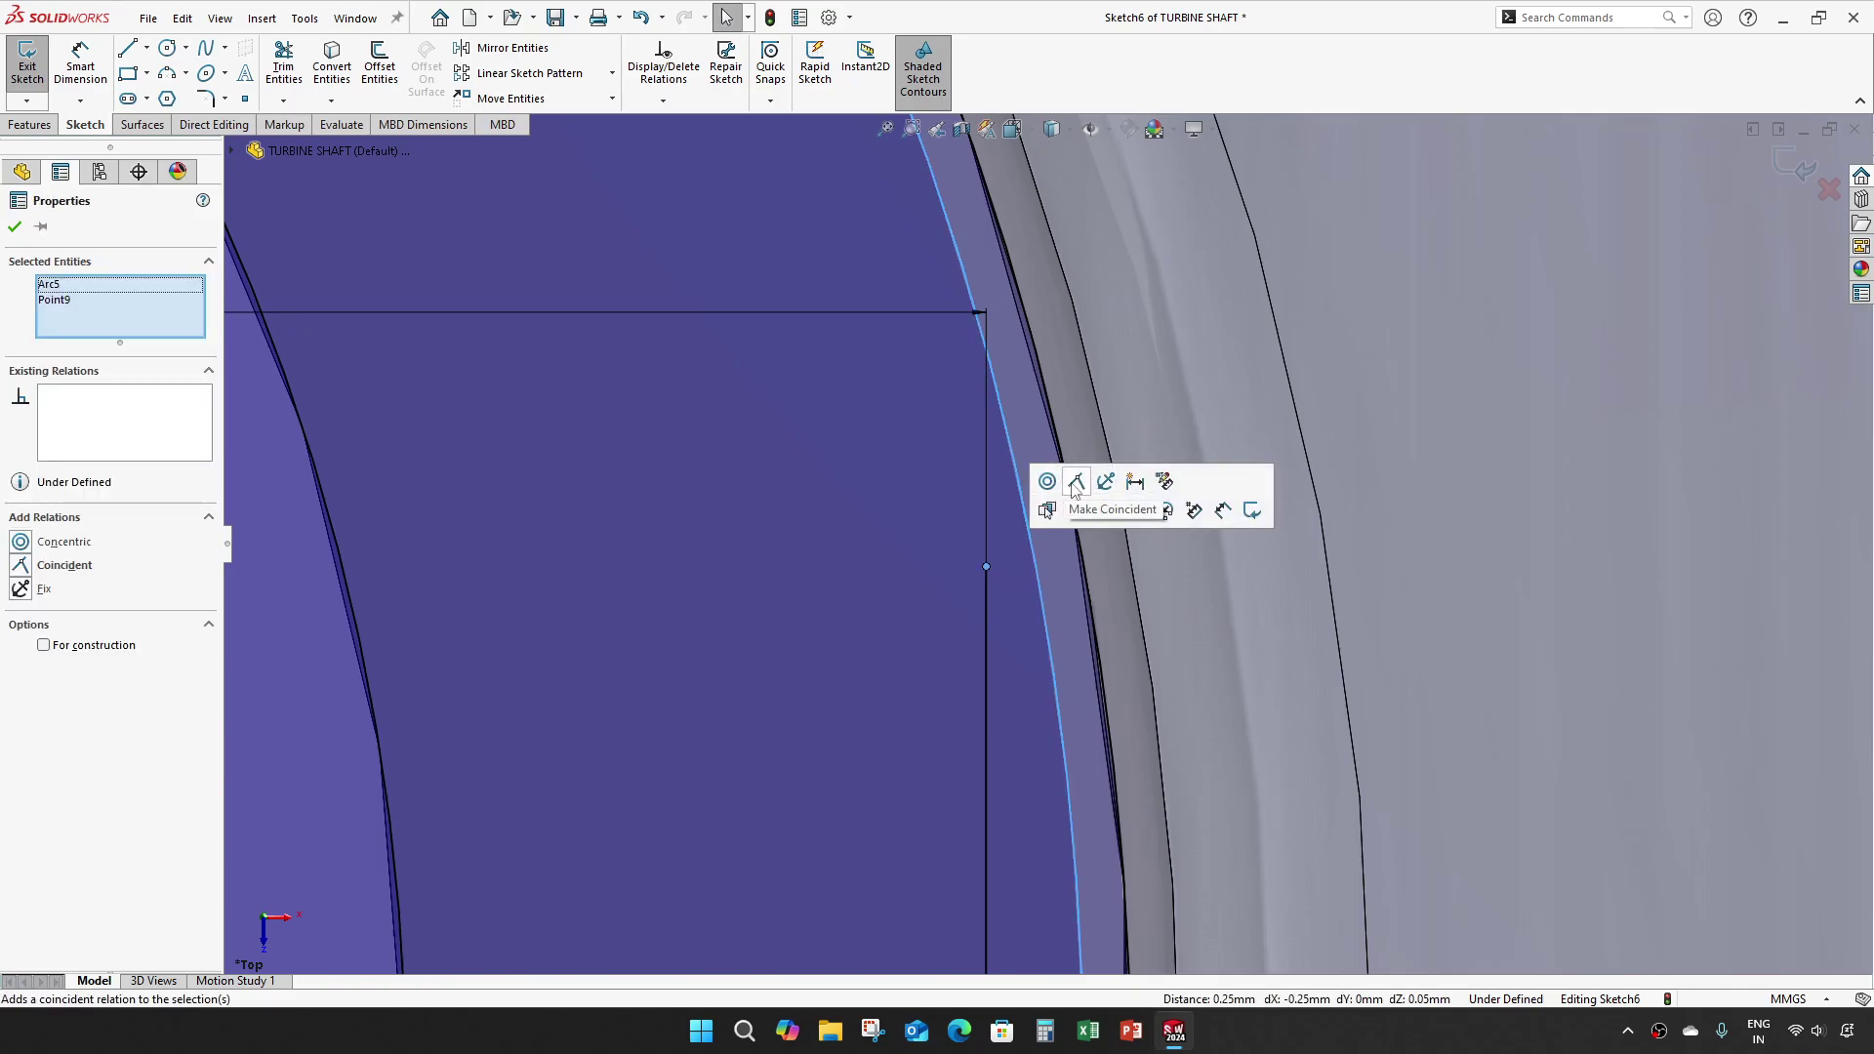
click(1076, 481)
scroll(937, 493, up, 2)
scroll(1050, 571, up, 2)
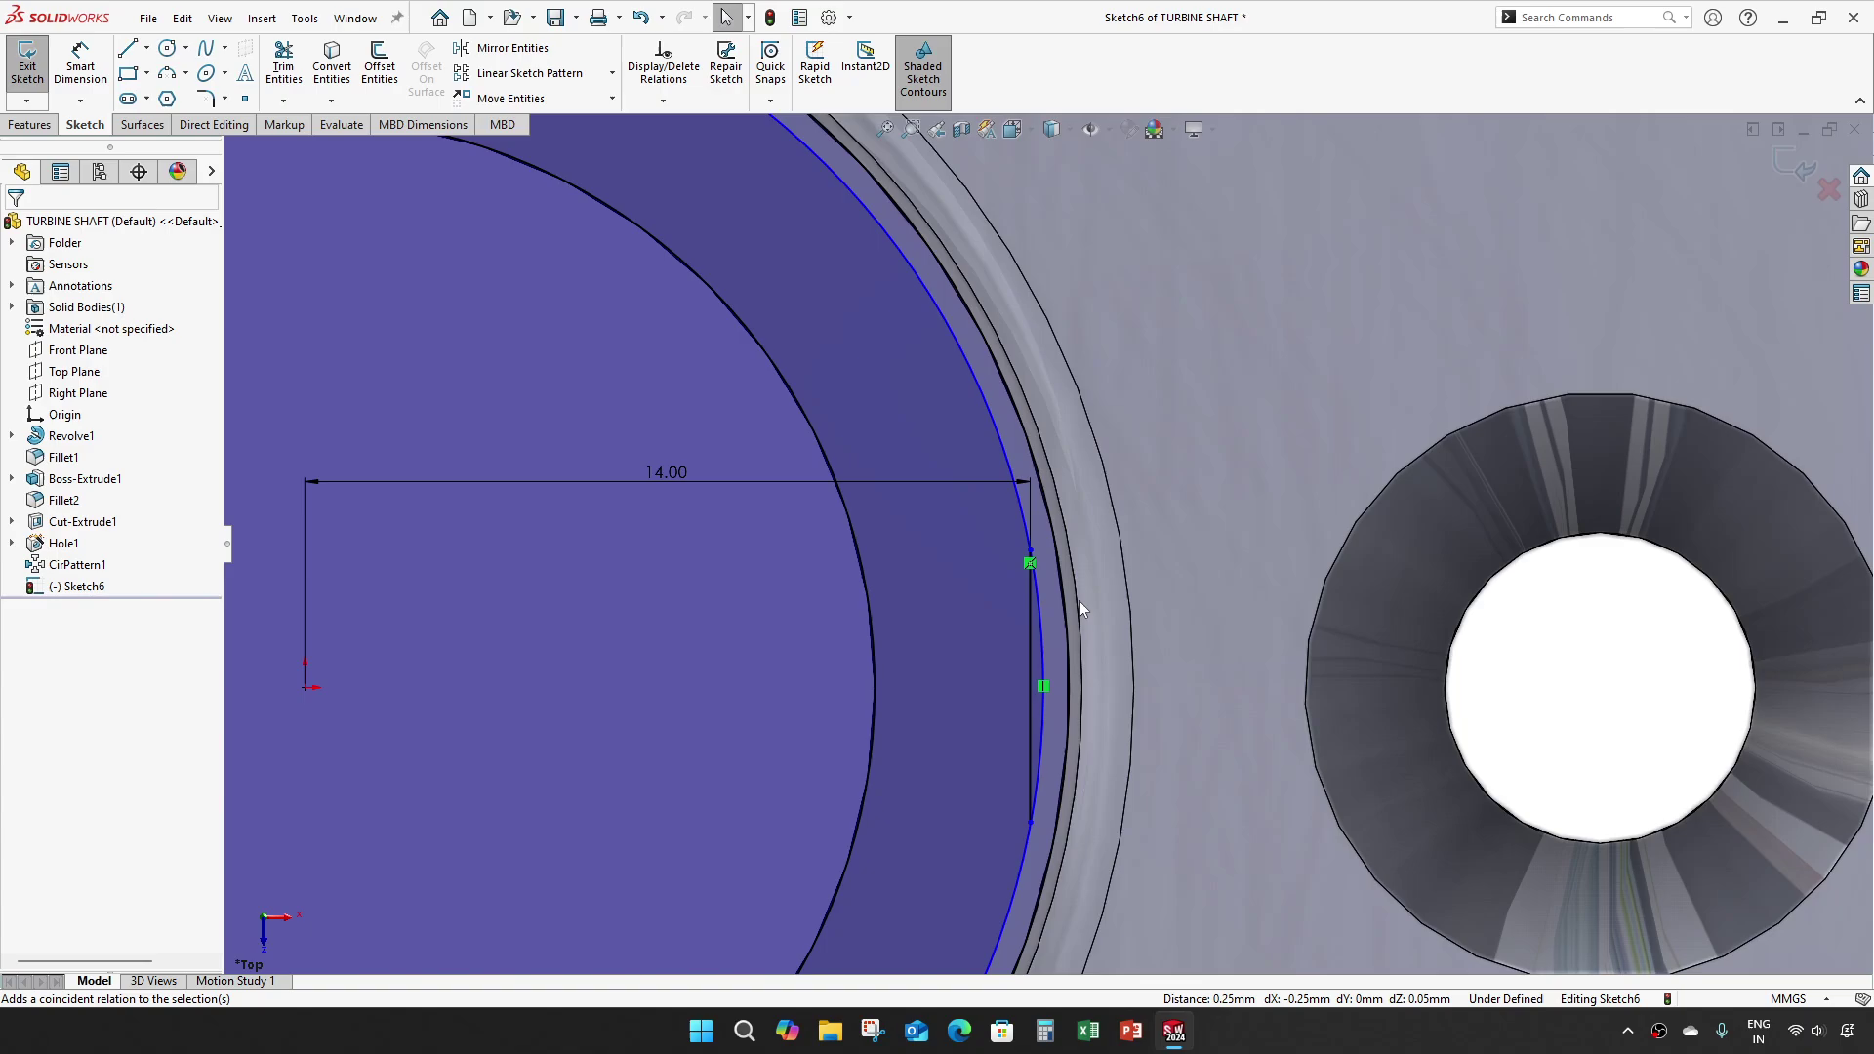
right_click(1047, 644)
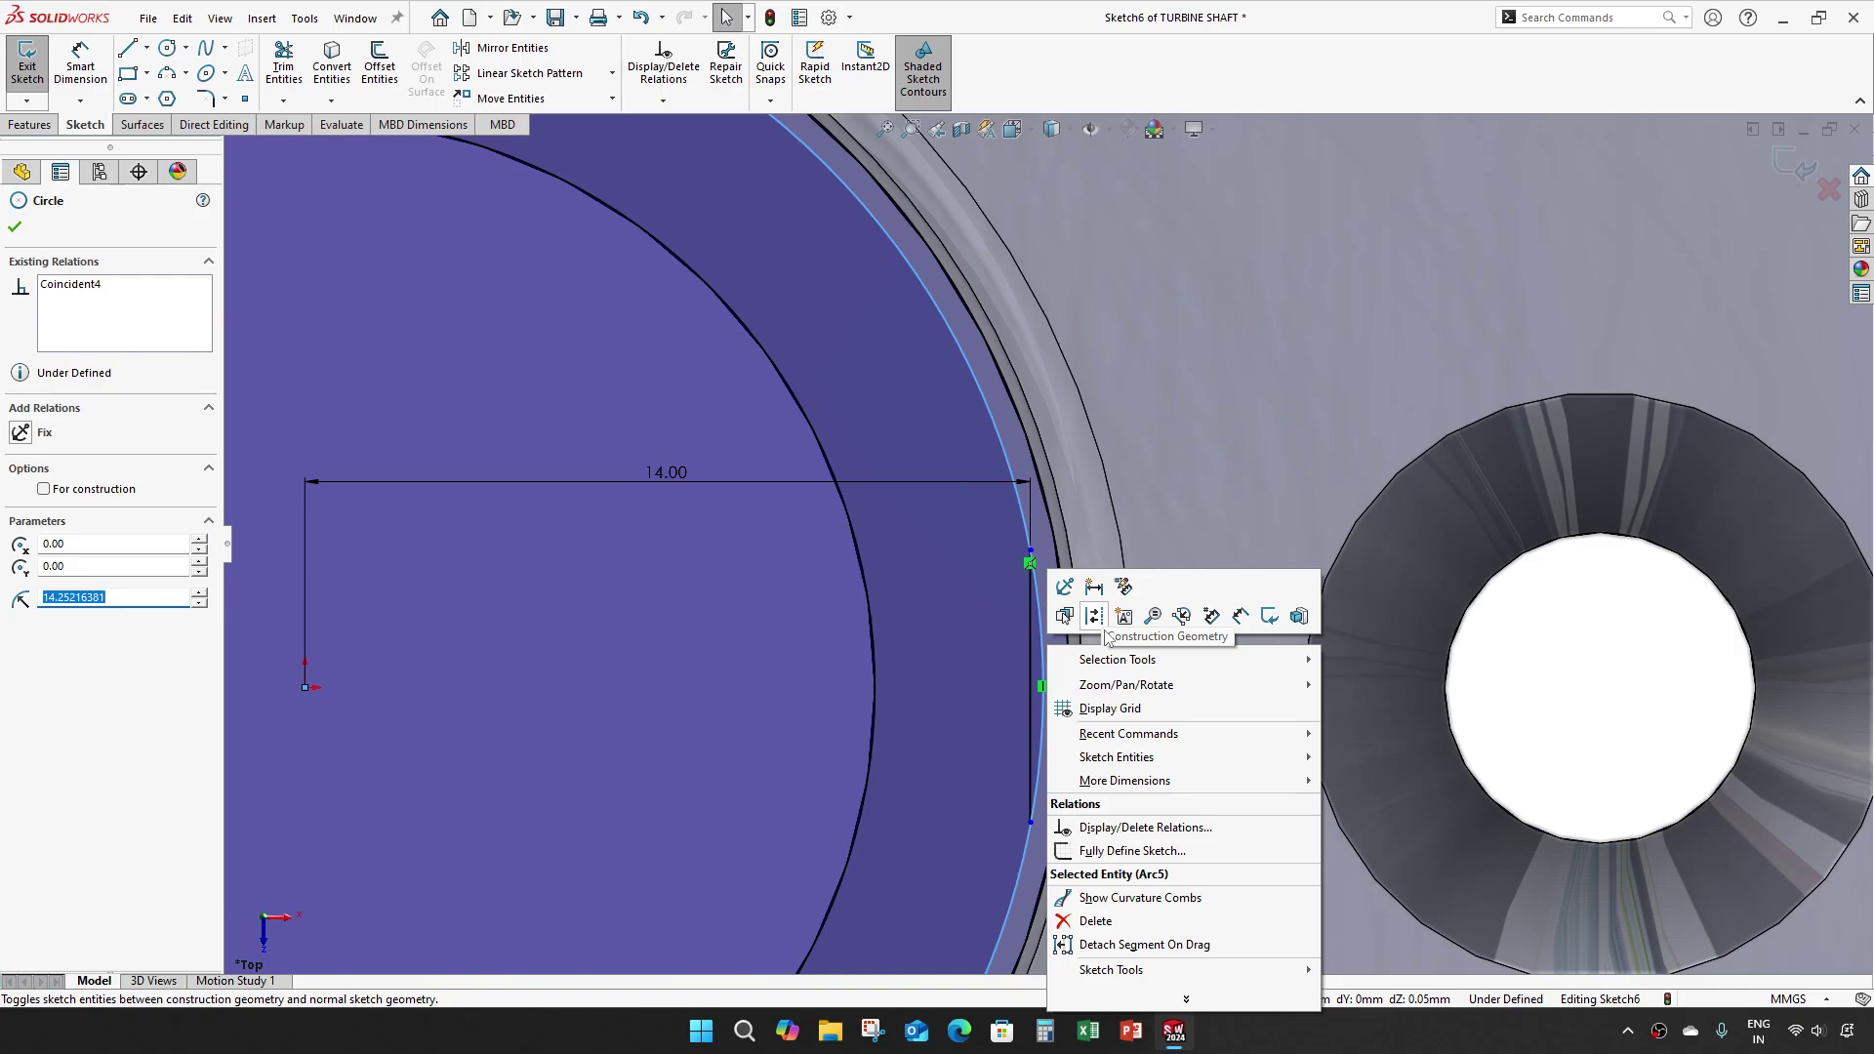
click(1095, 616)
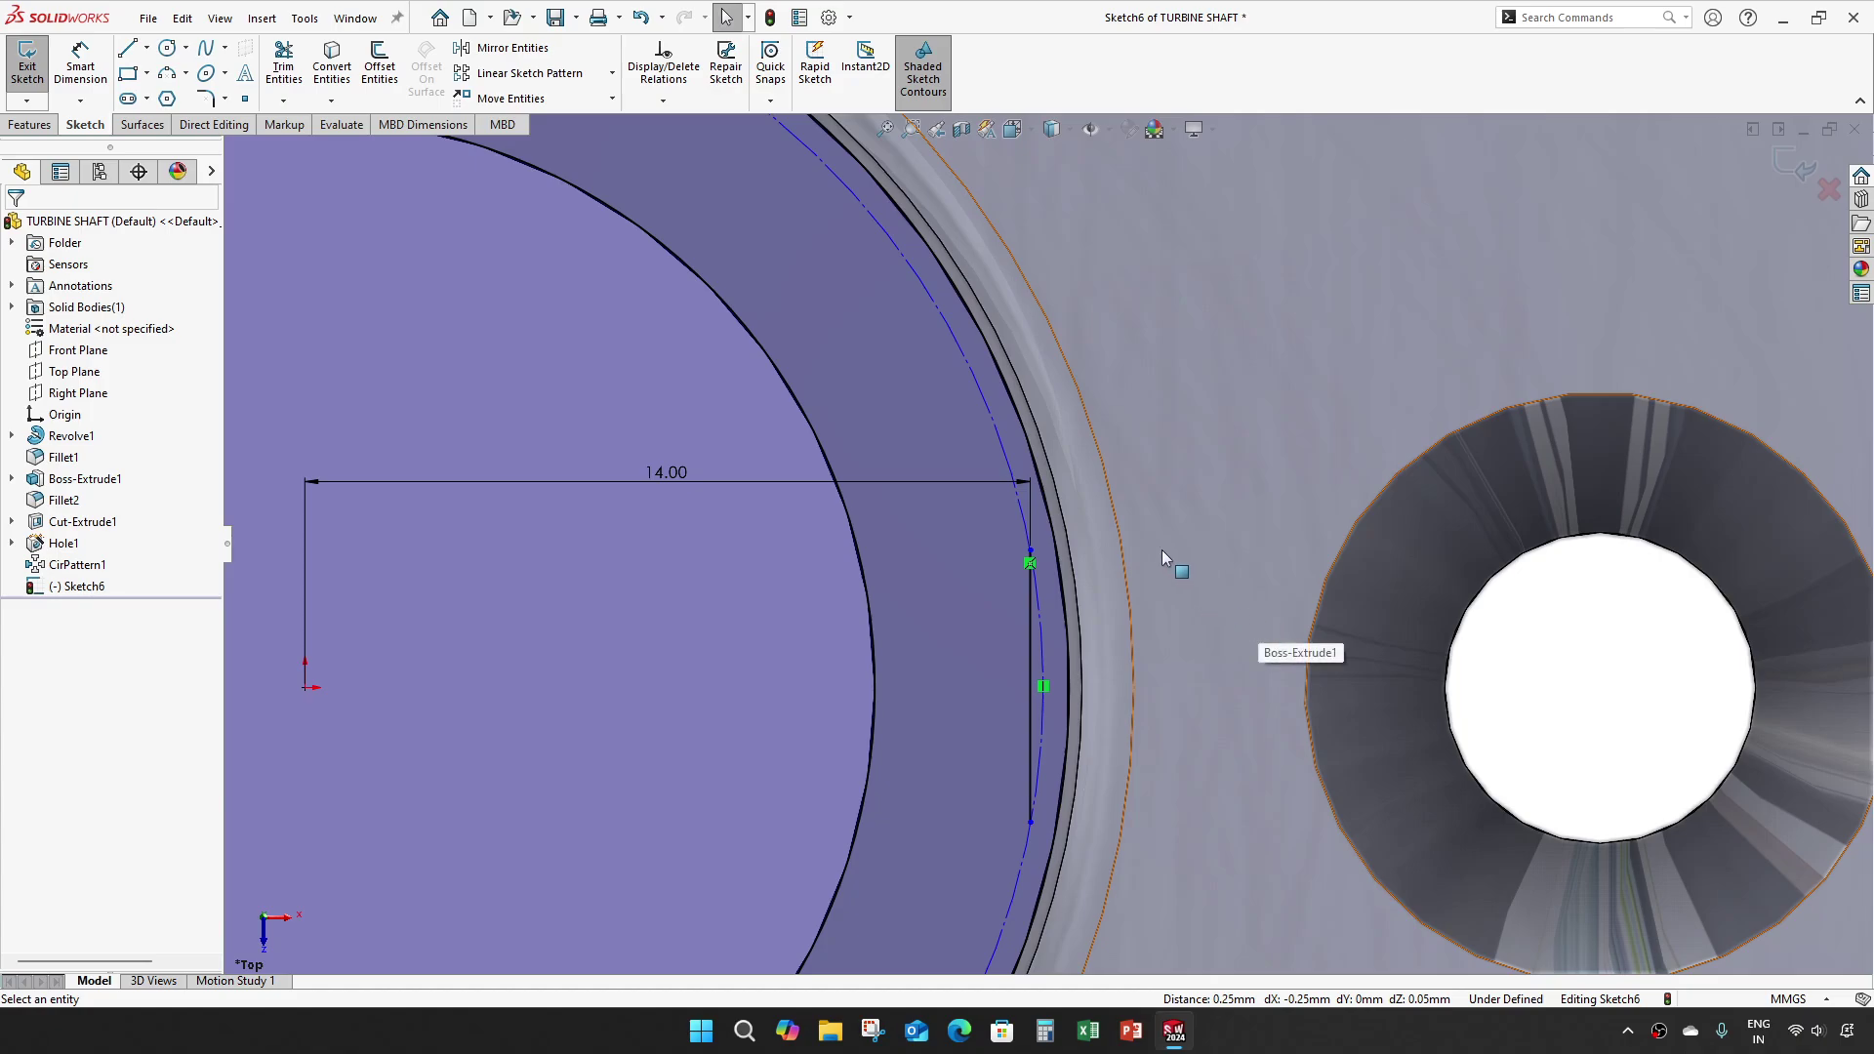
Step: Sketch a horizontal line about 17.7 mm long from the origin past the short vertical line and convert it to construction geometry
scroll(1040, 603, down, 2)
scroll(912, 477, up, 3)
key(l)
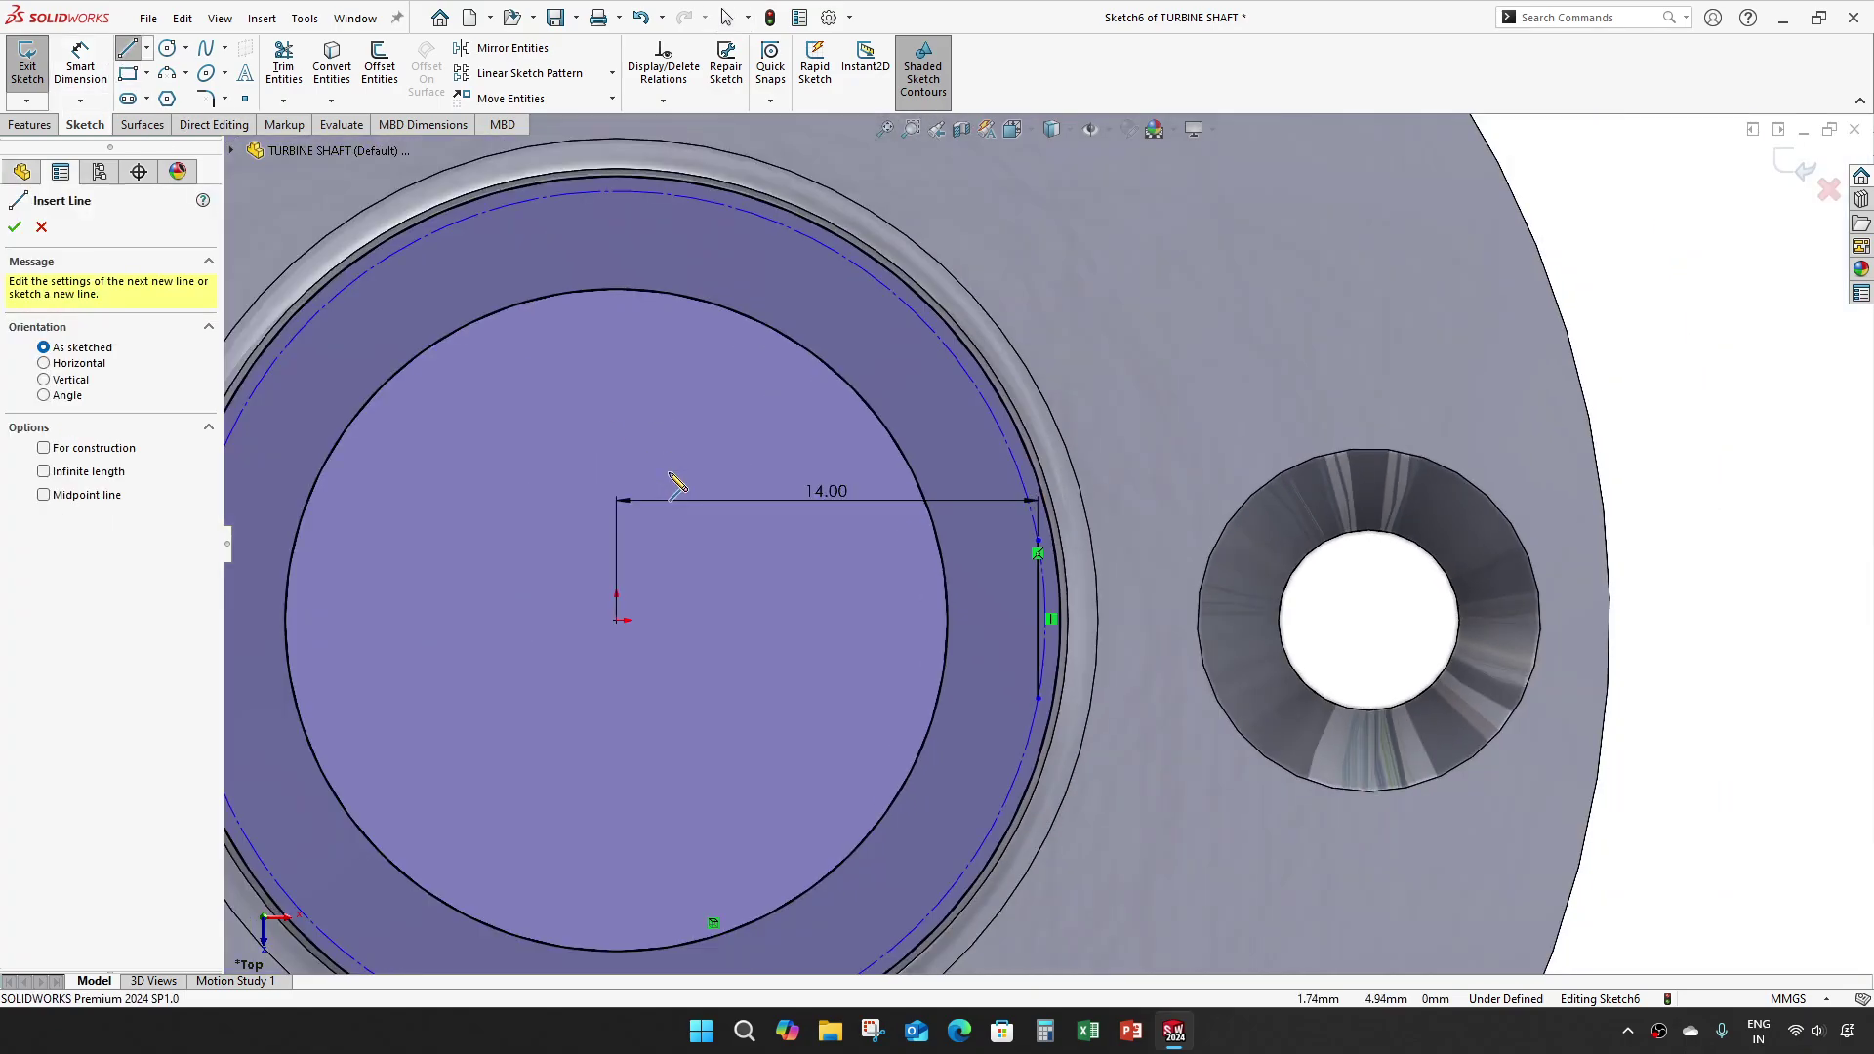
click(618, 619)
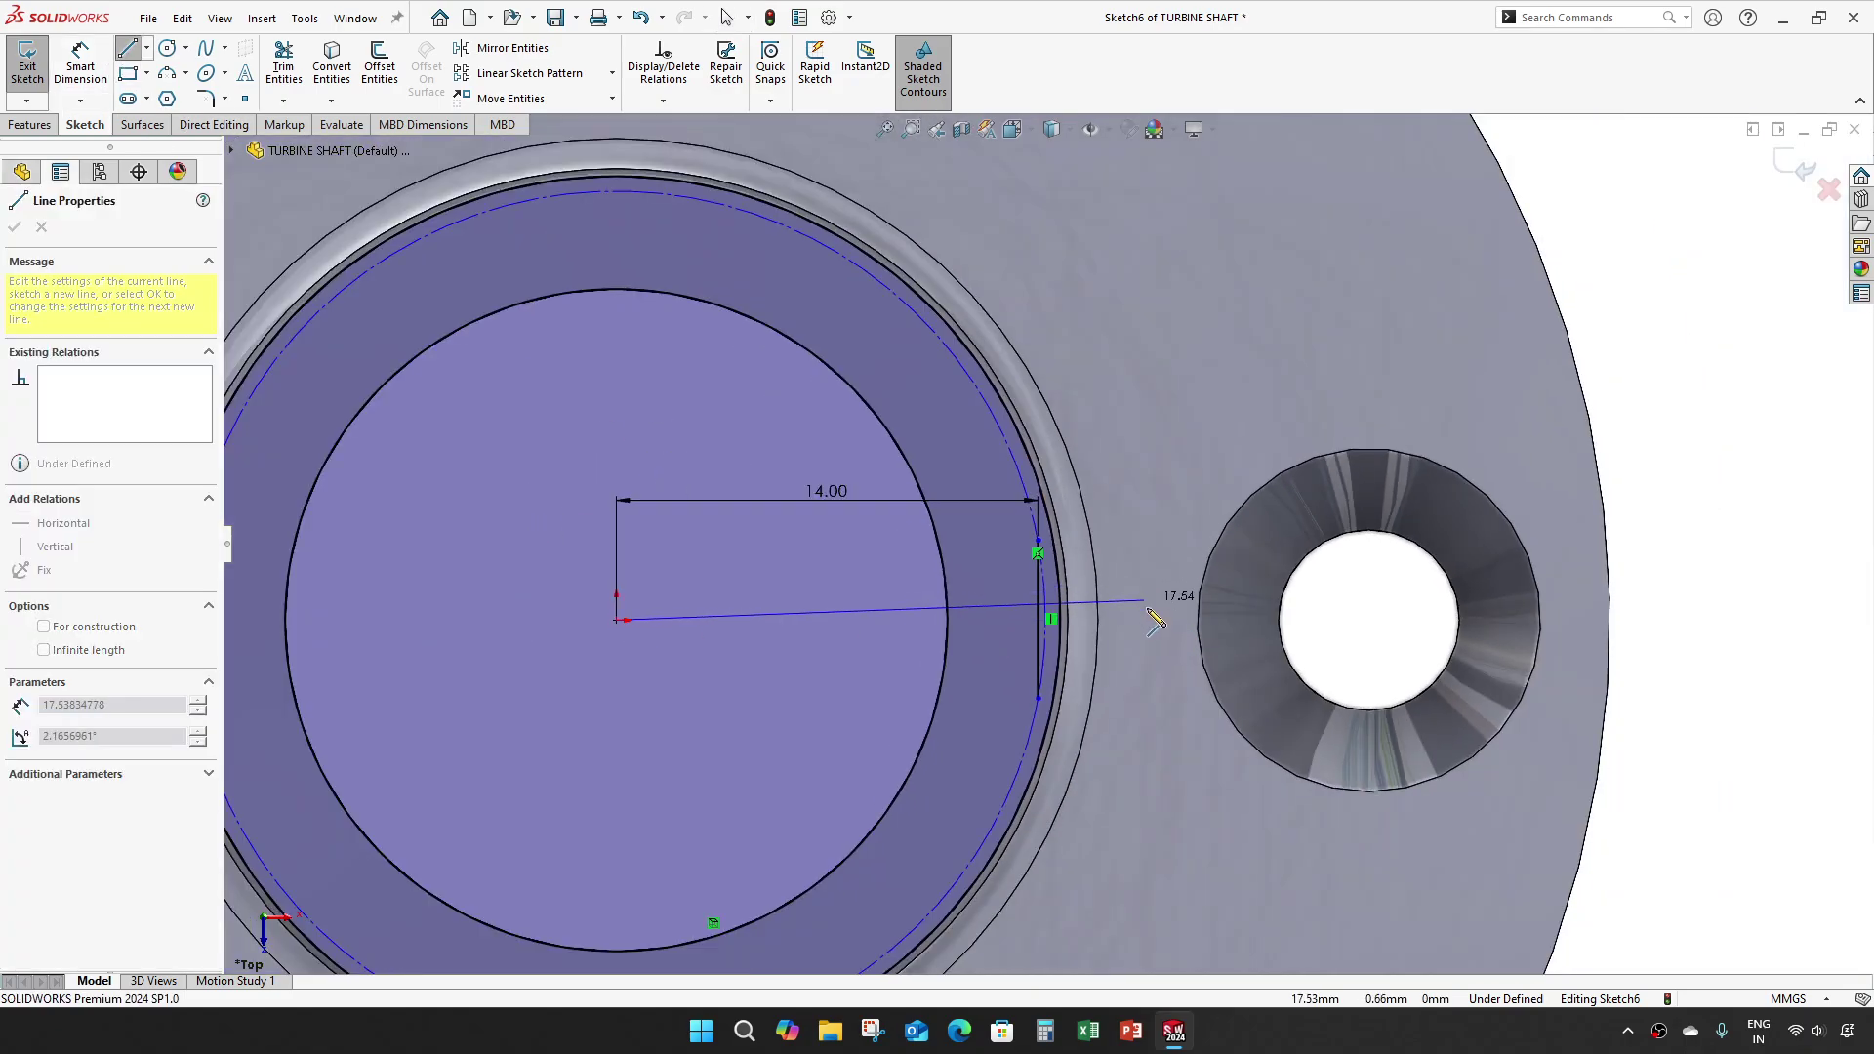
click(1147, 619)
key(Escape)
right_click(974, 621)
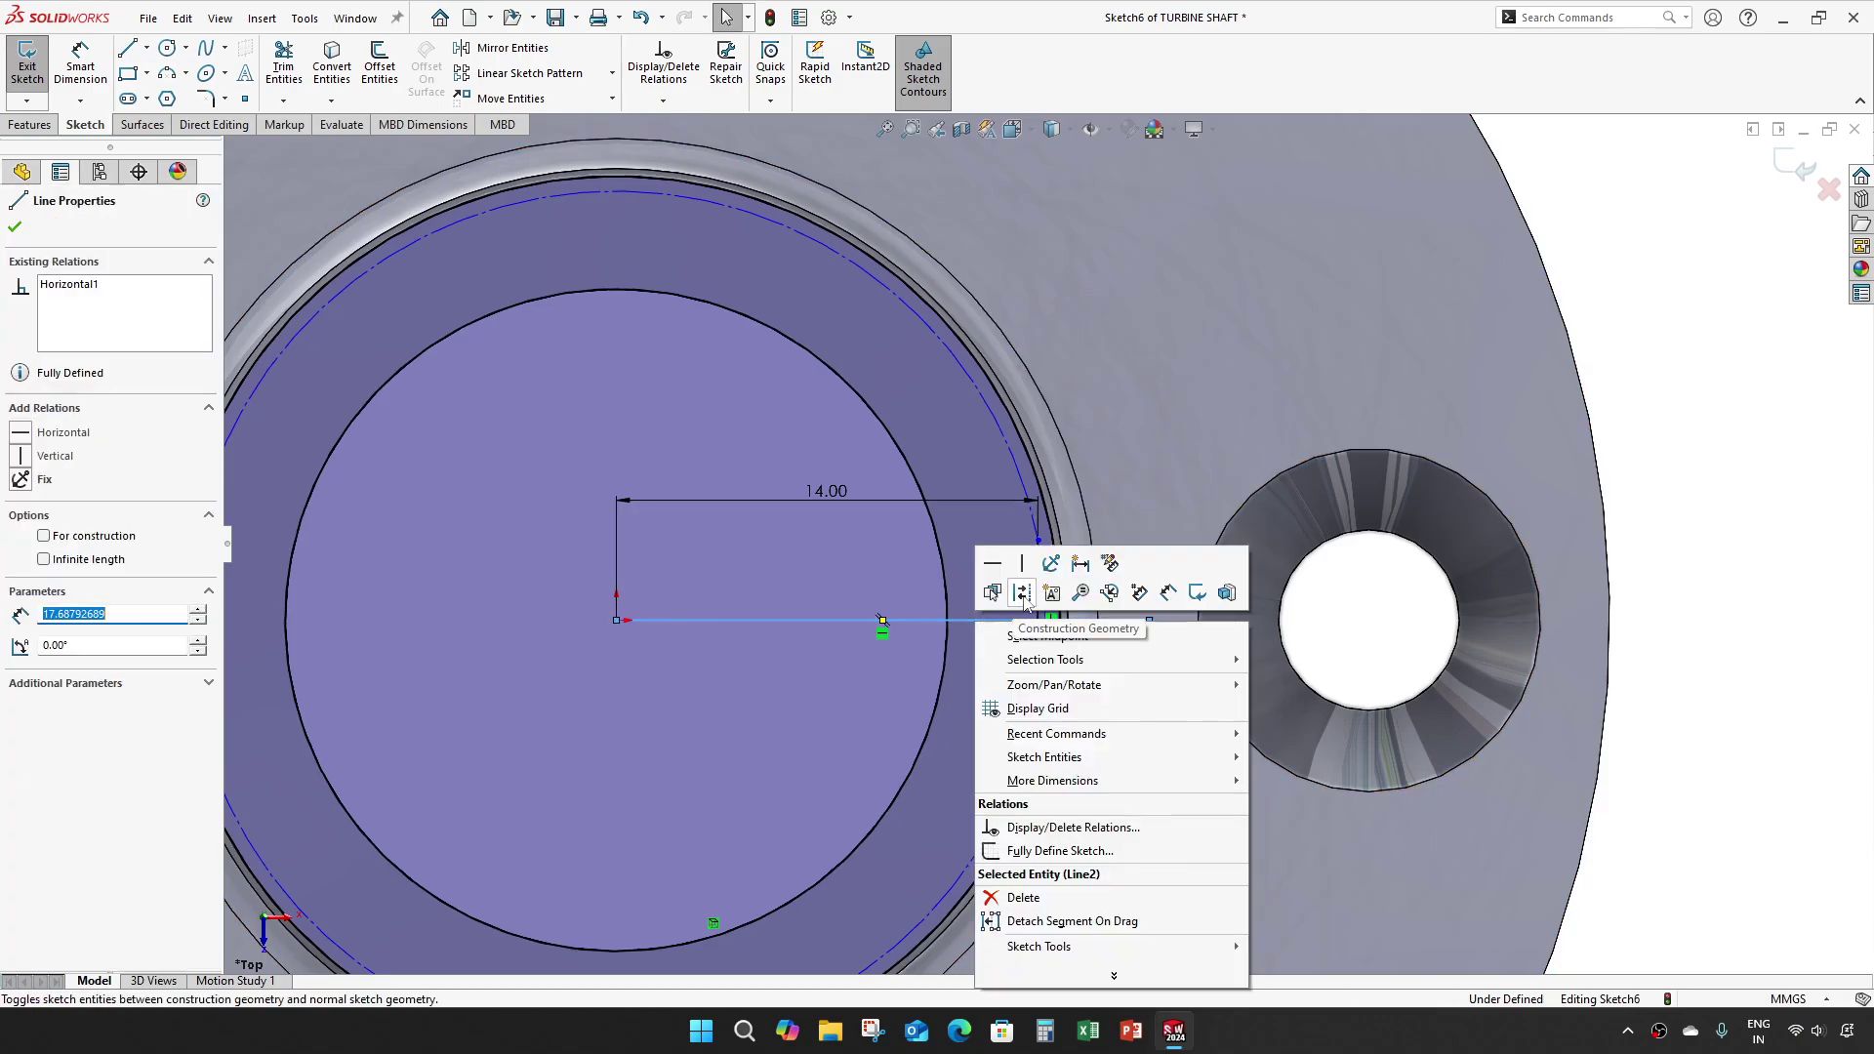
click(1023, 593)
Step: Sketch a slanted line from the short line's upper endpoint across the inner circle and trim the part inside that circle
scroll(1049, 613, down, 3)
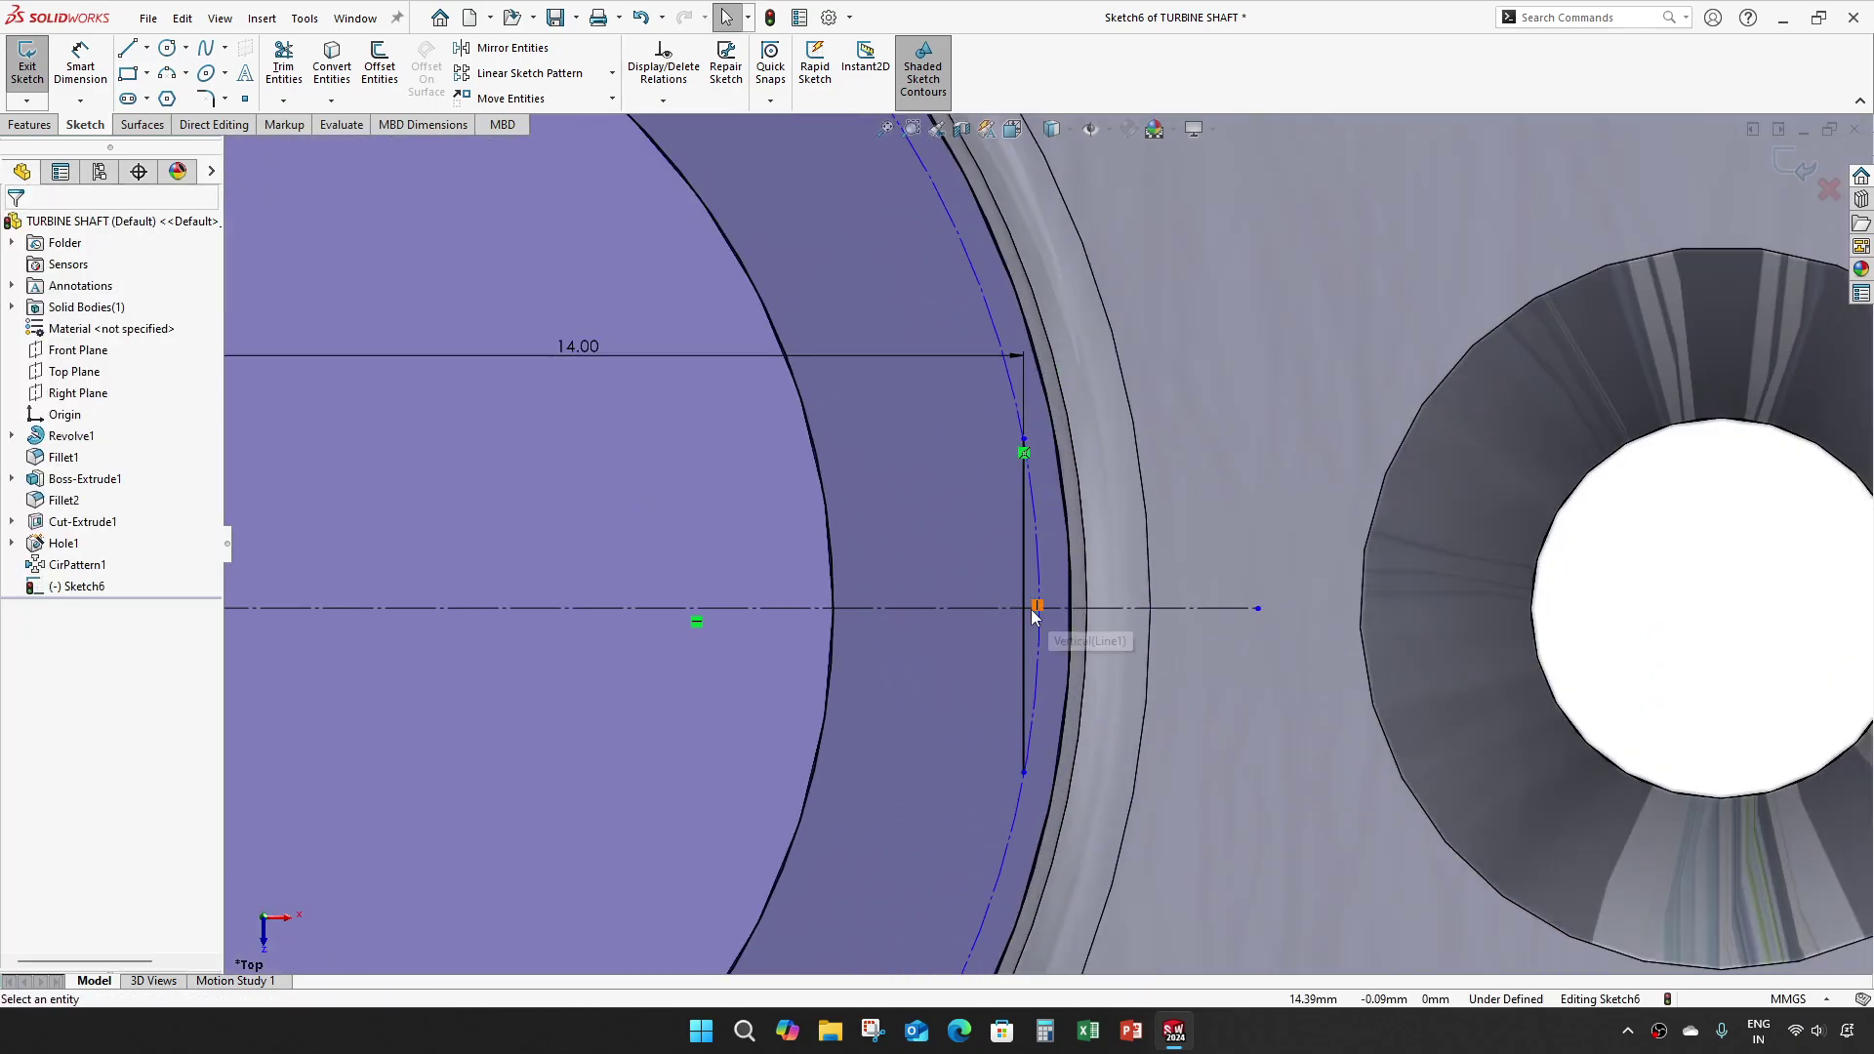
click(128, 47)
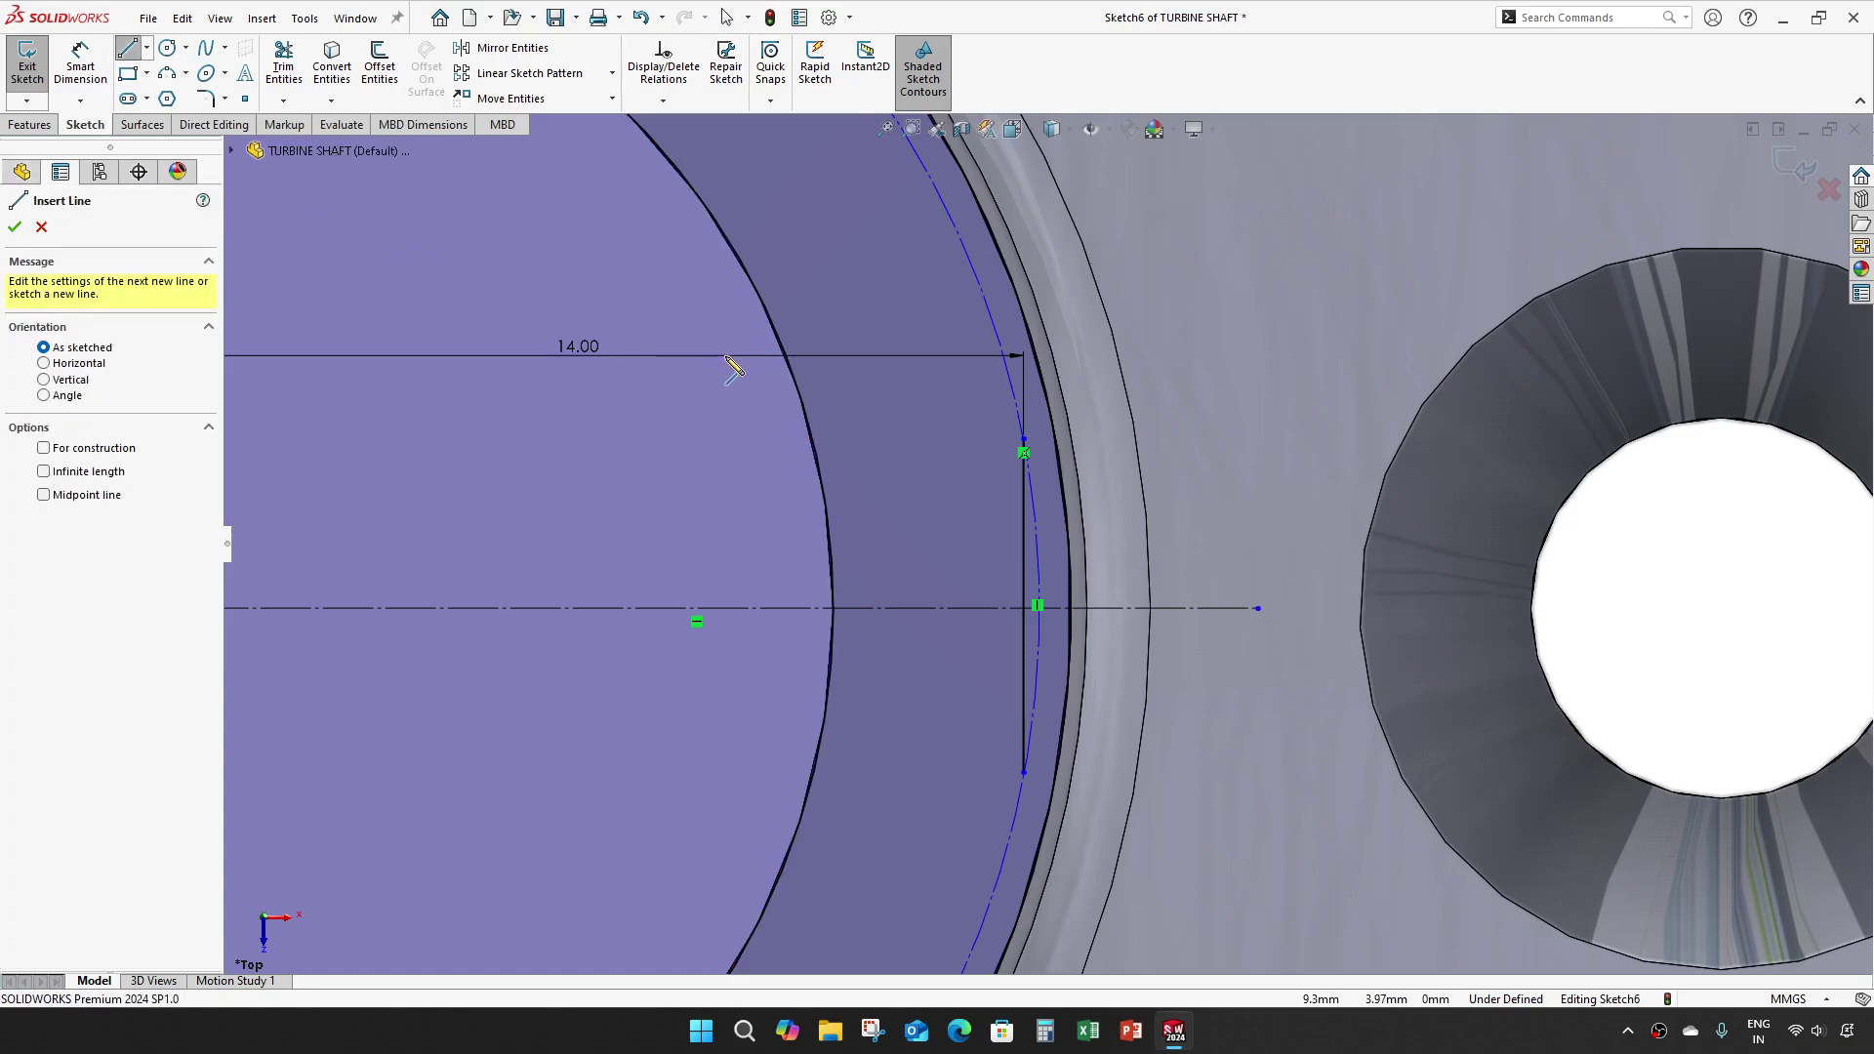
click(1023, 440)
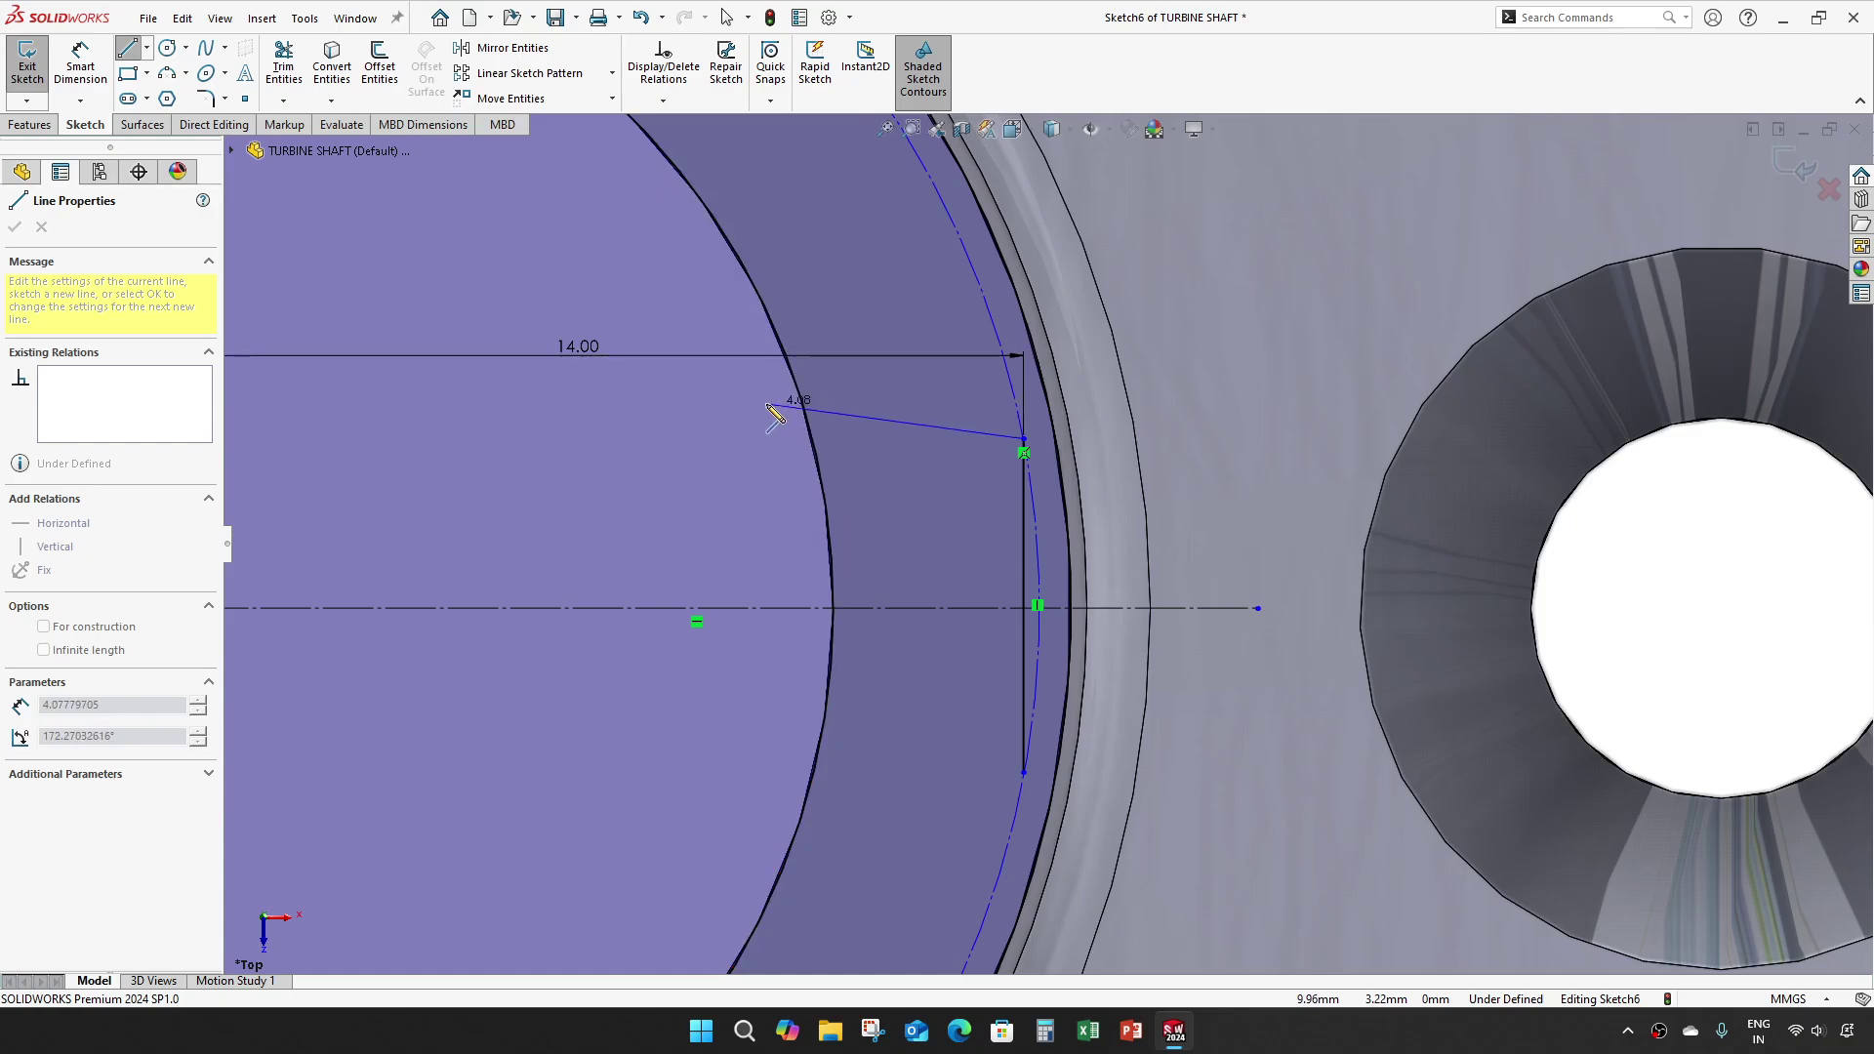
click(759, 400)
key(Escape)
key(t)
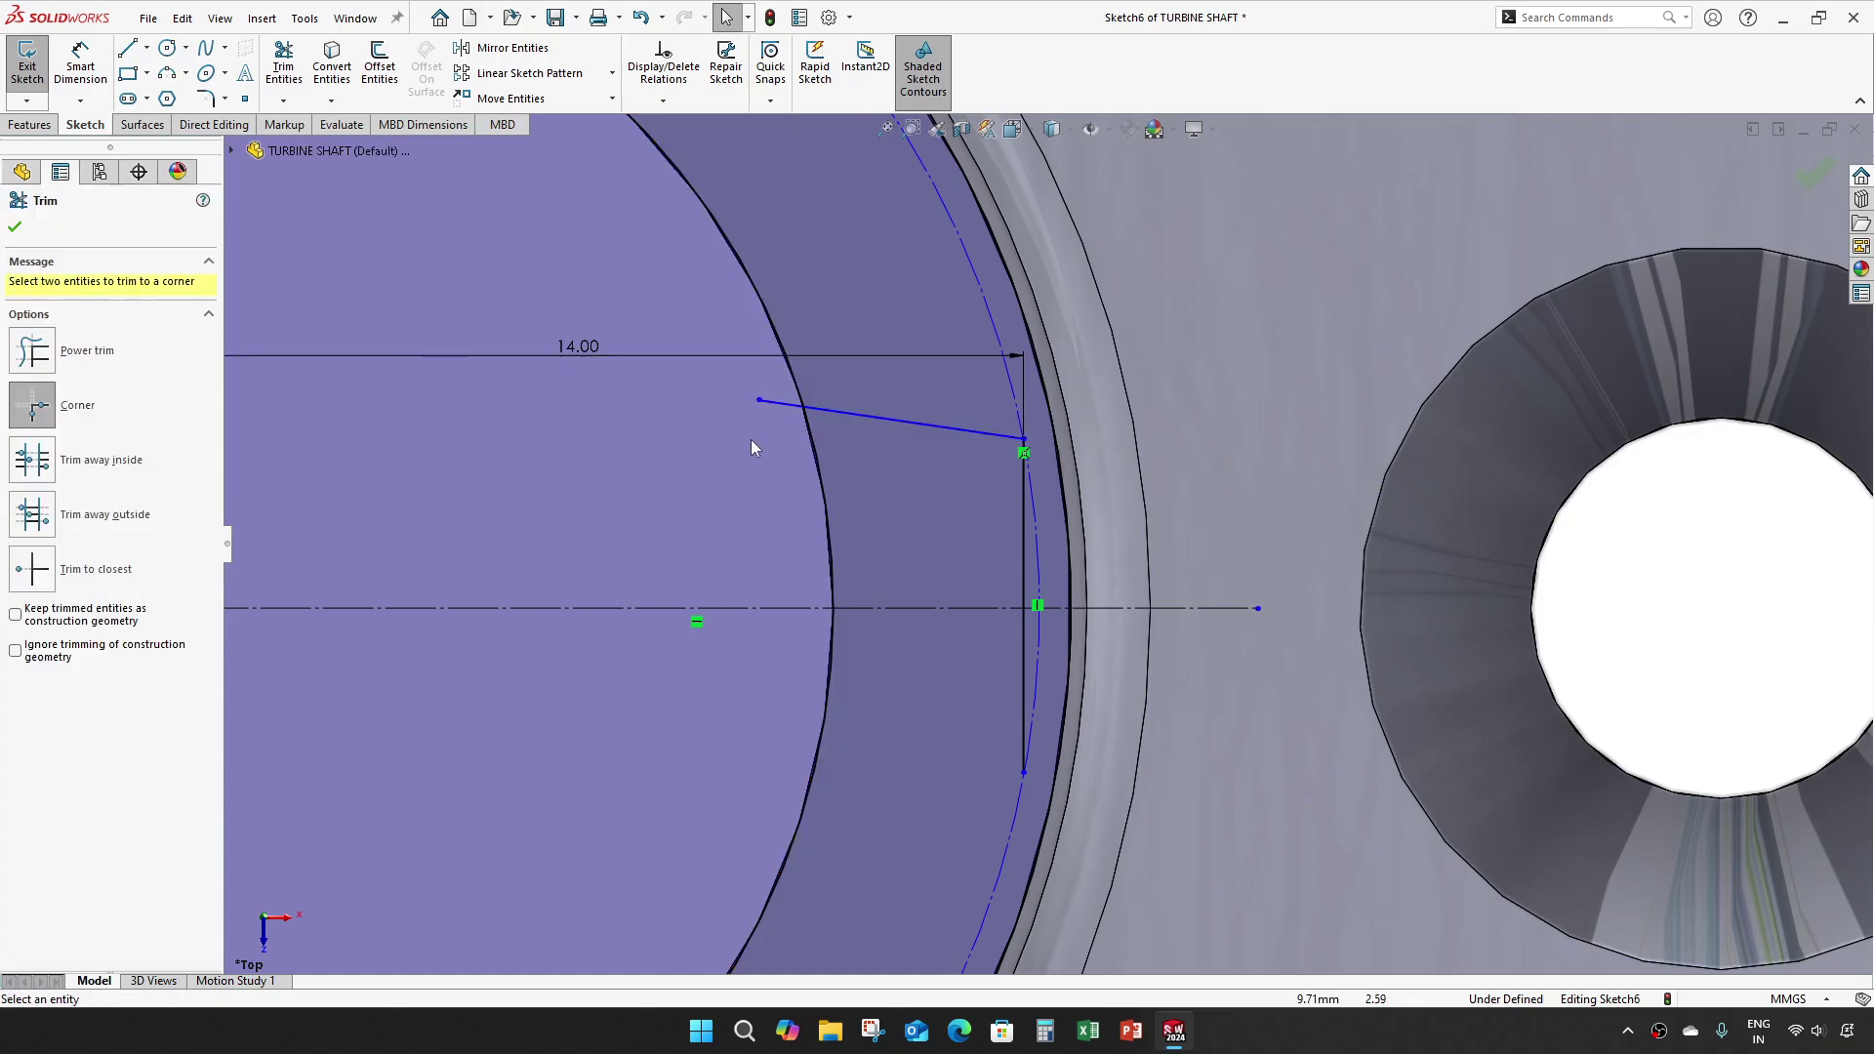
click(32, 354)
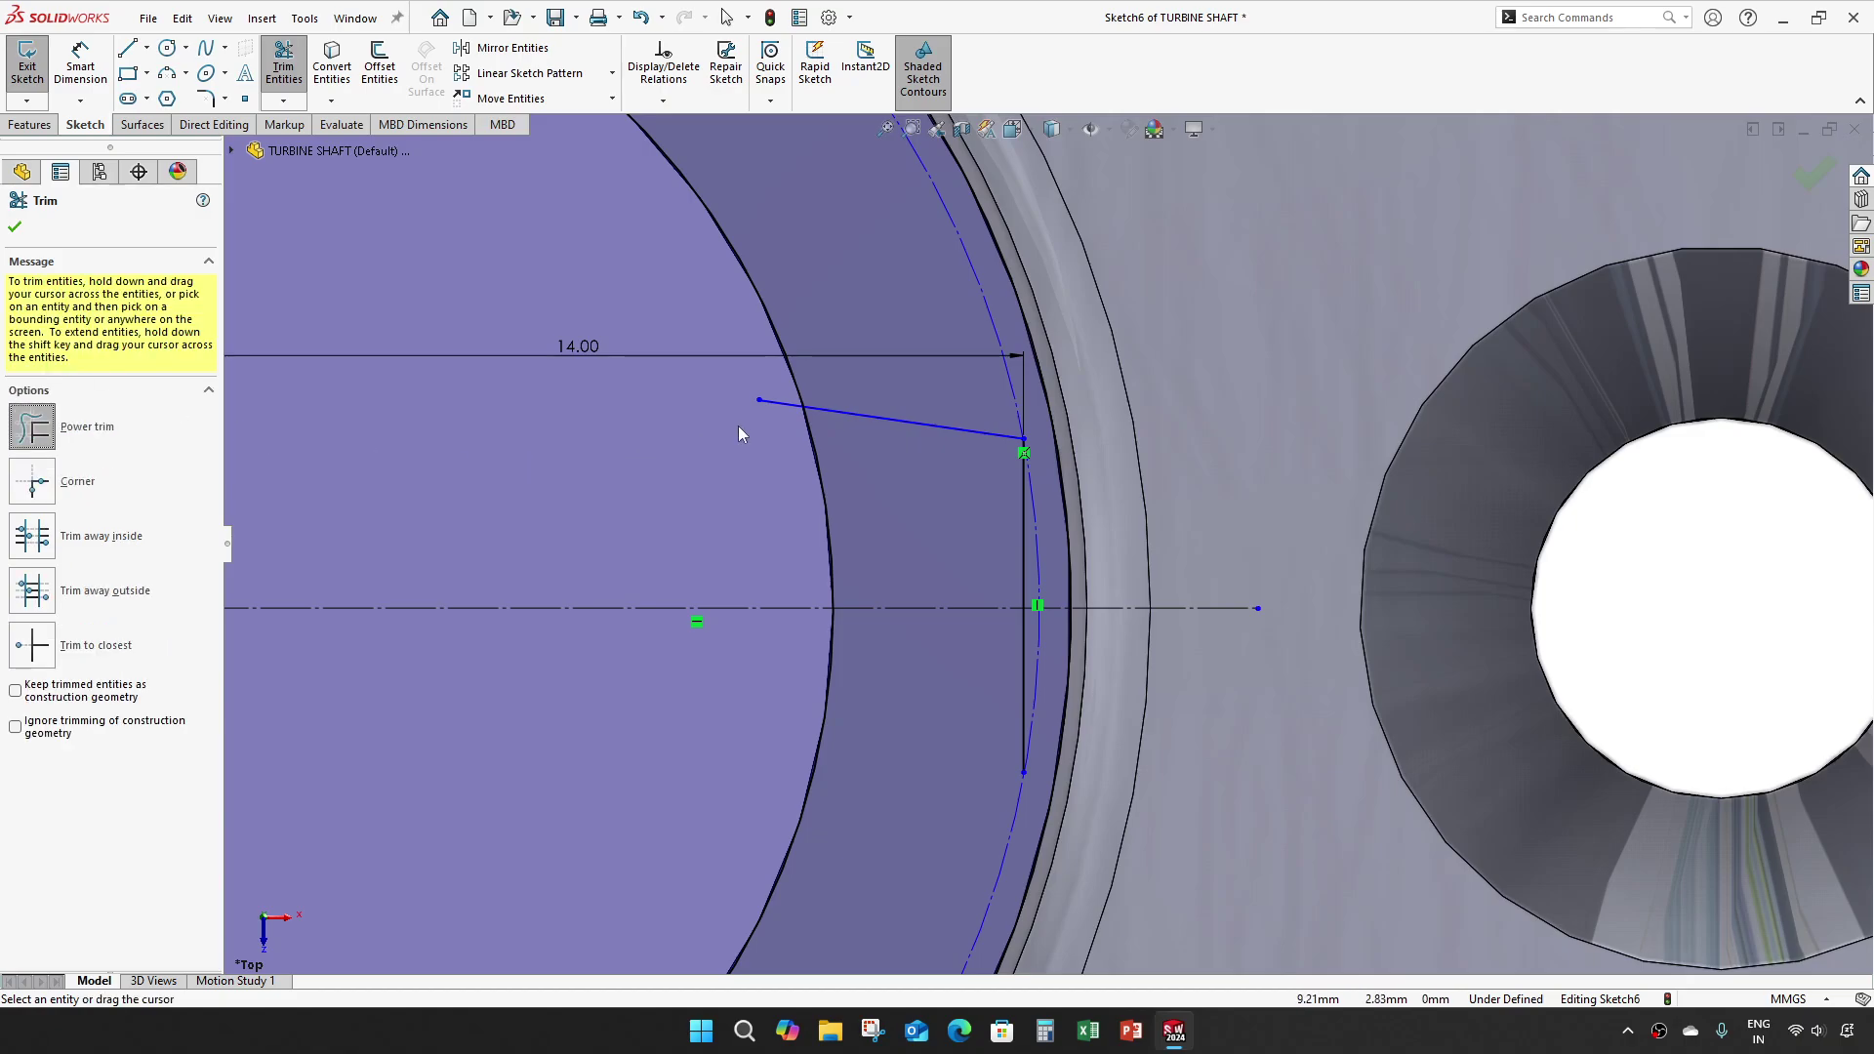
key(Escape)
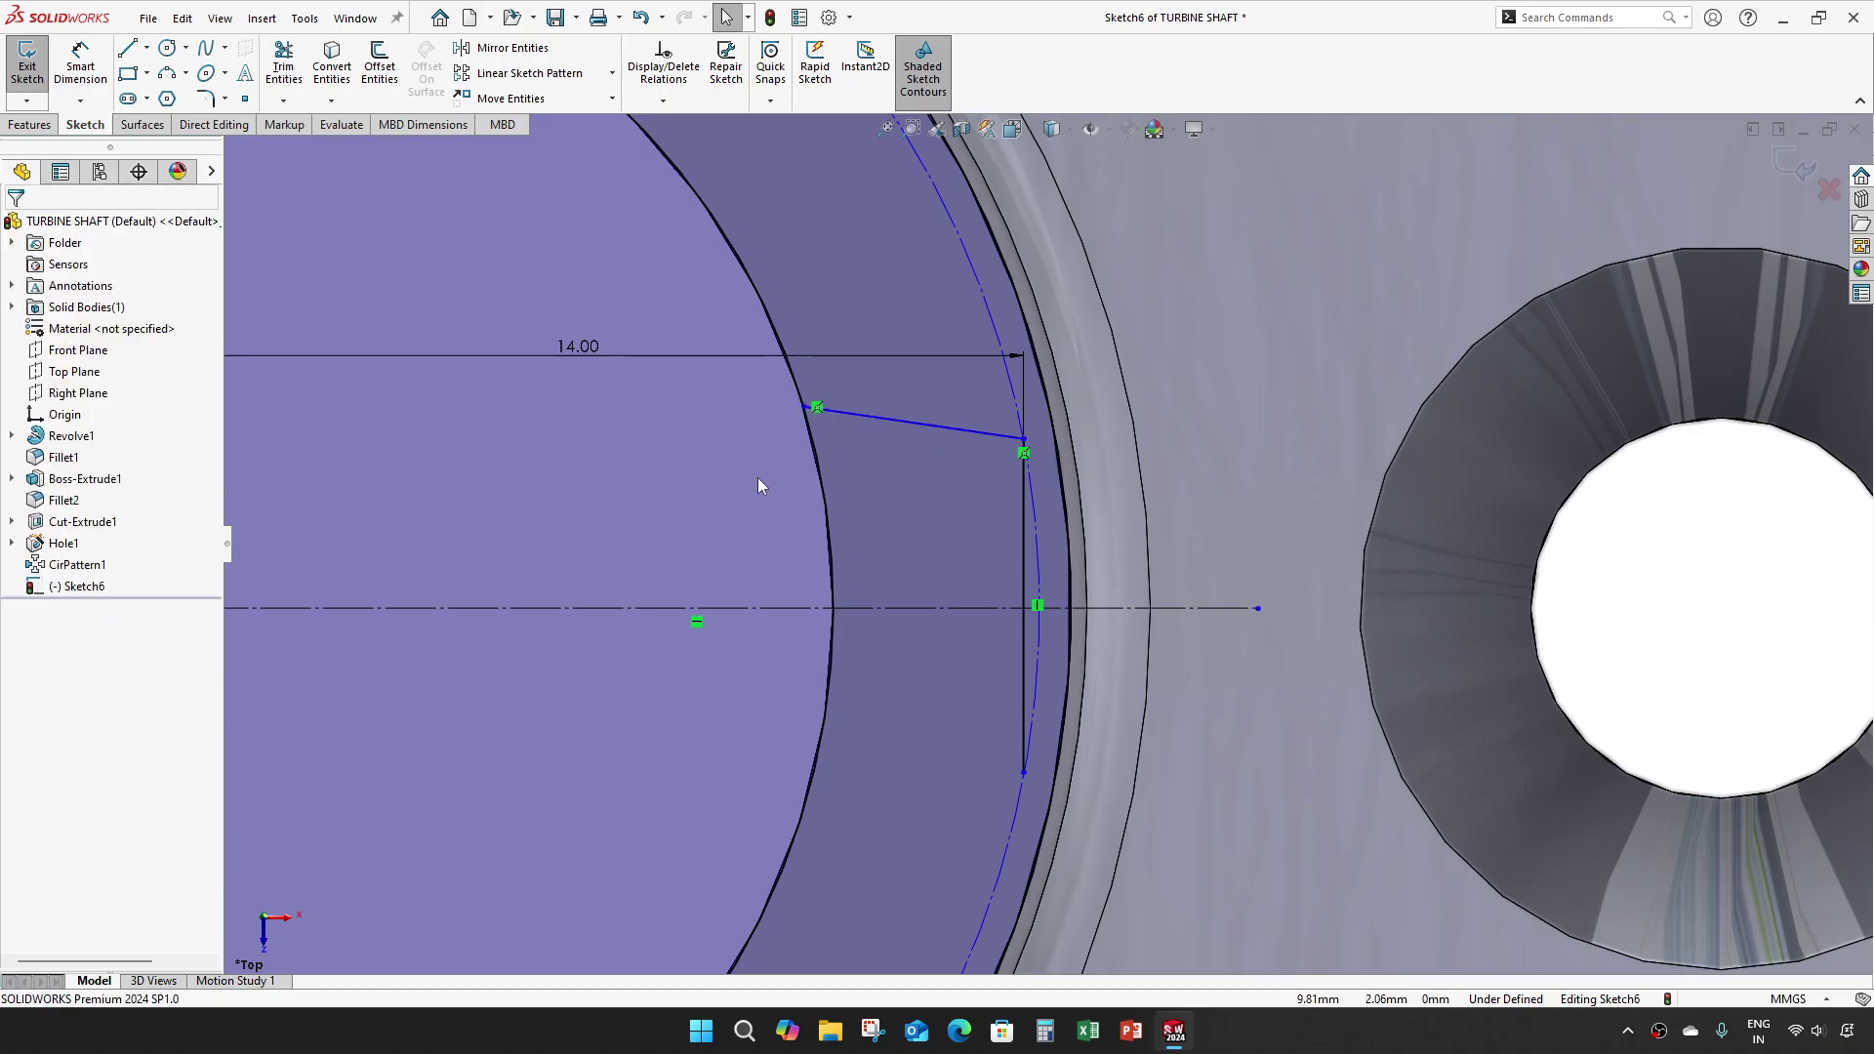
Step: Dimension the angle between the upper slanted line and the short vertical line as 116 degrees
key(d)
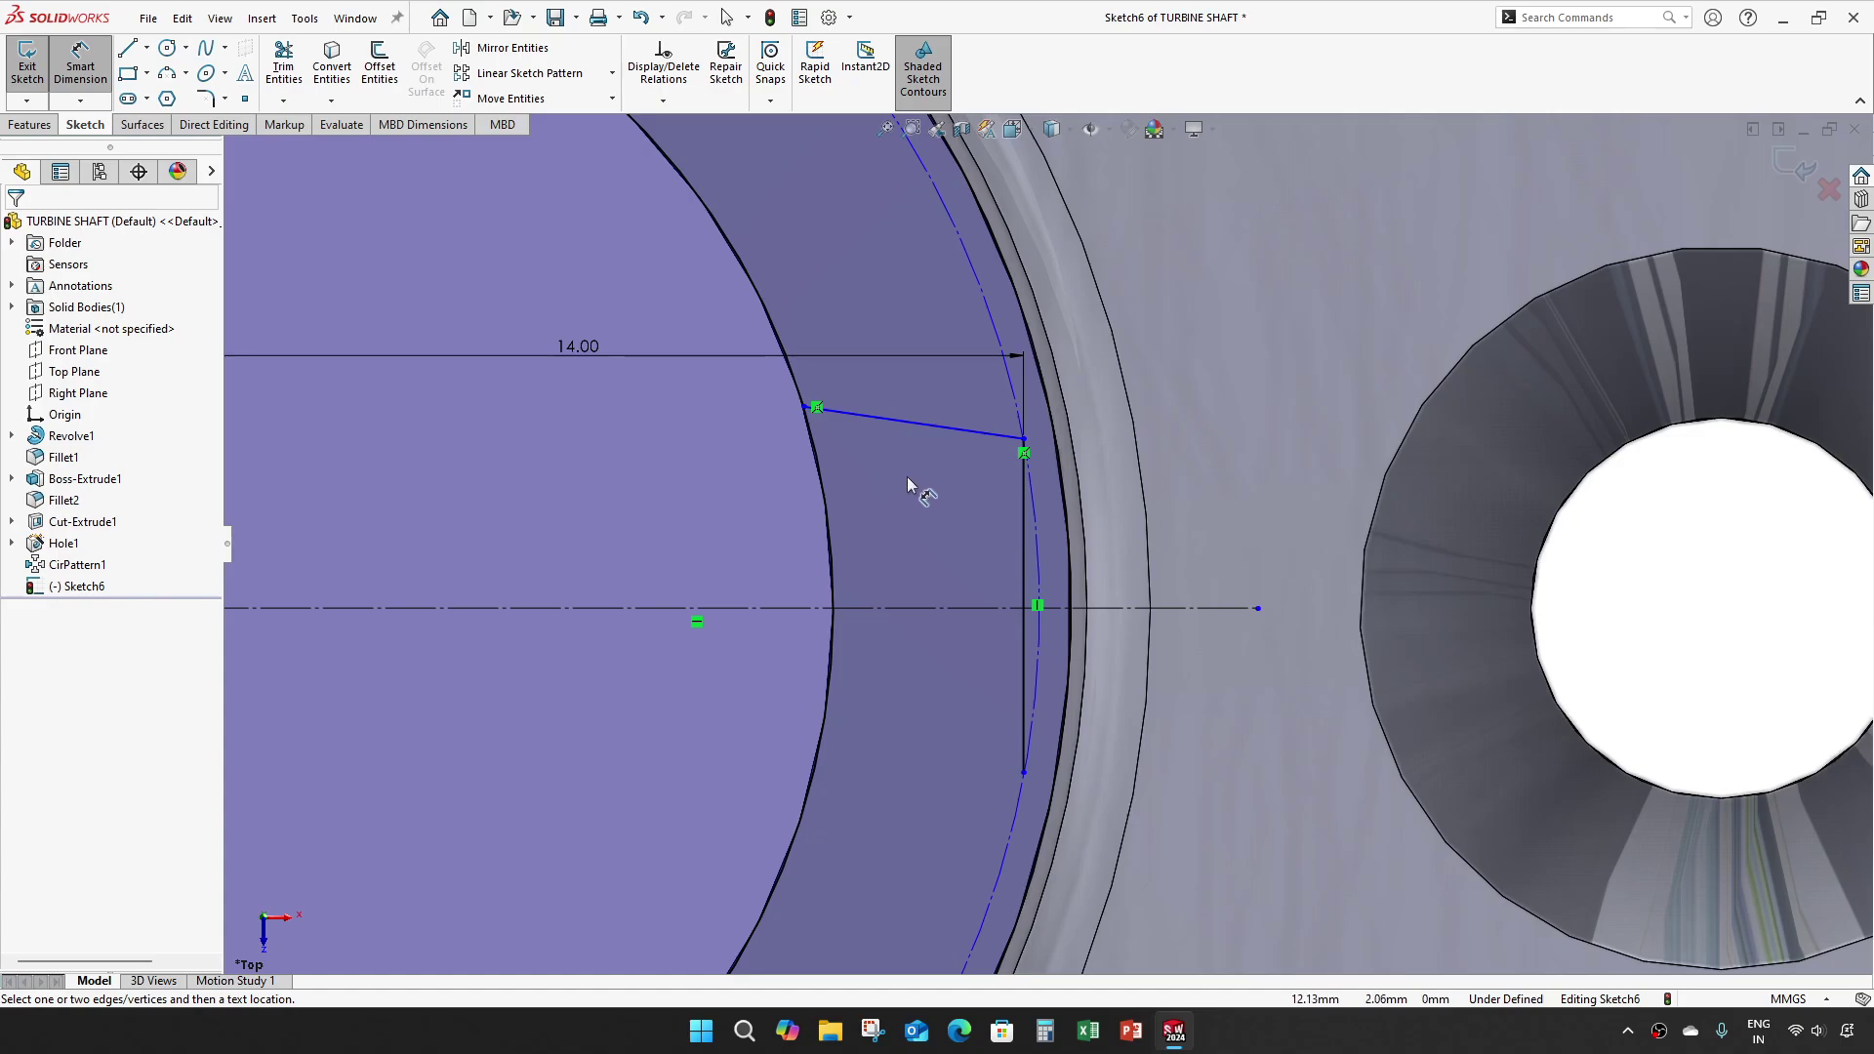
click(992, 436)
click(1023, 515)
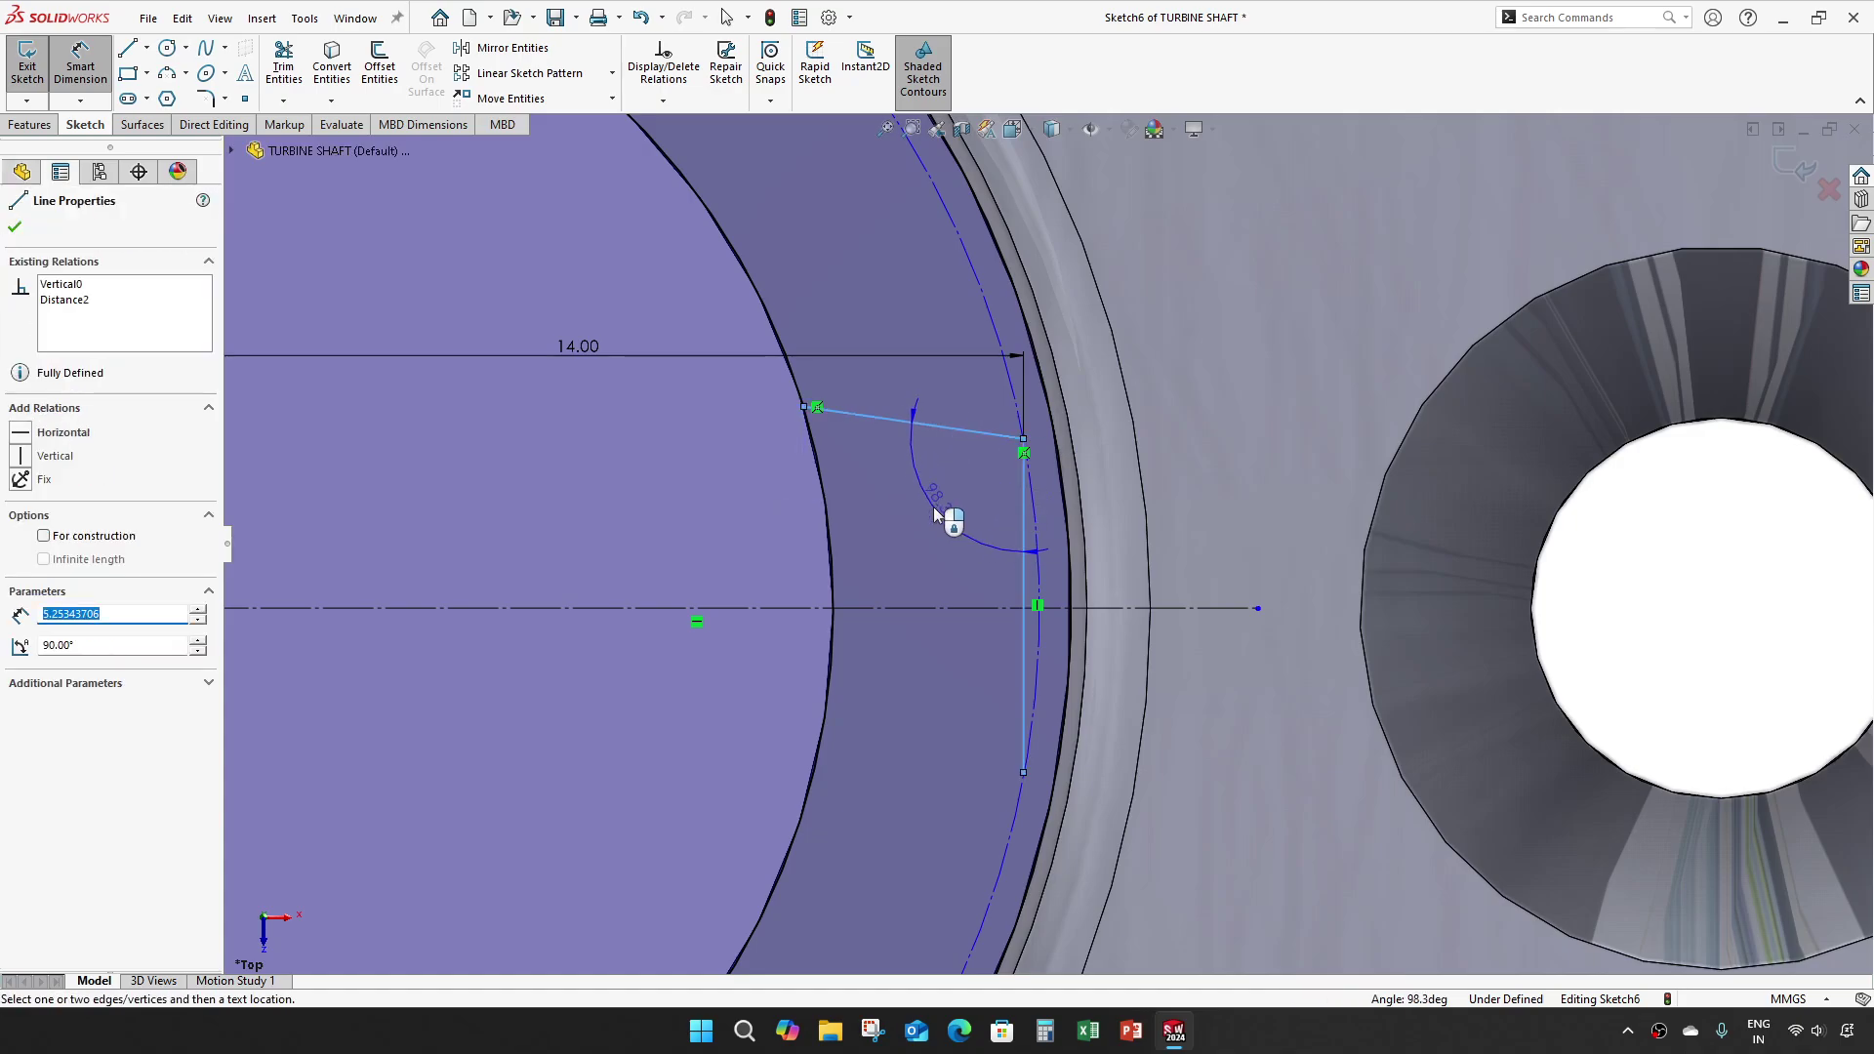
click(933, 507)
text(116)
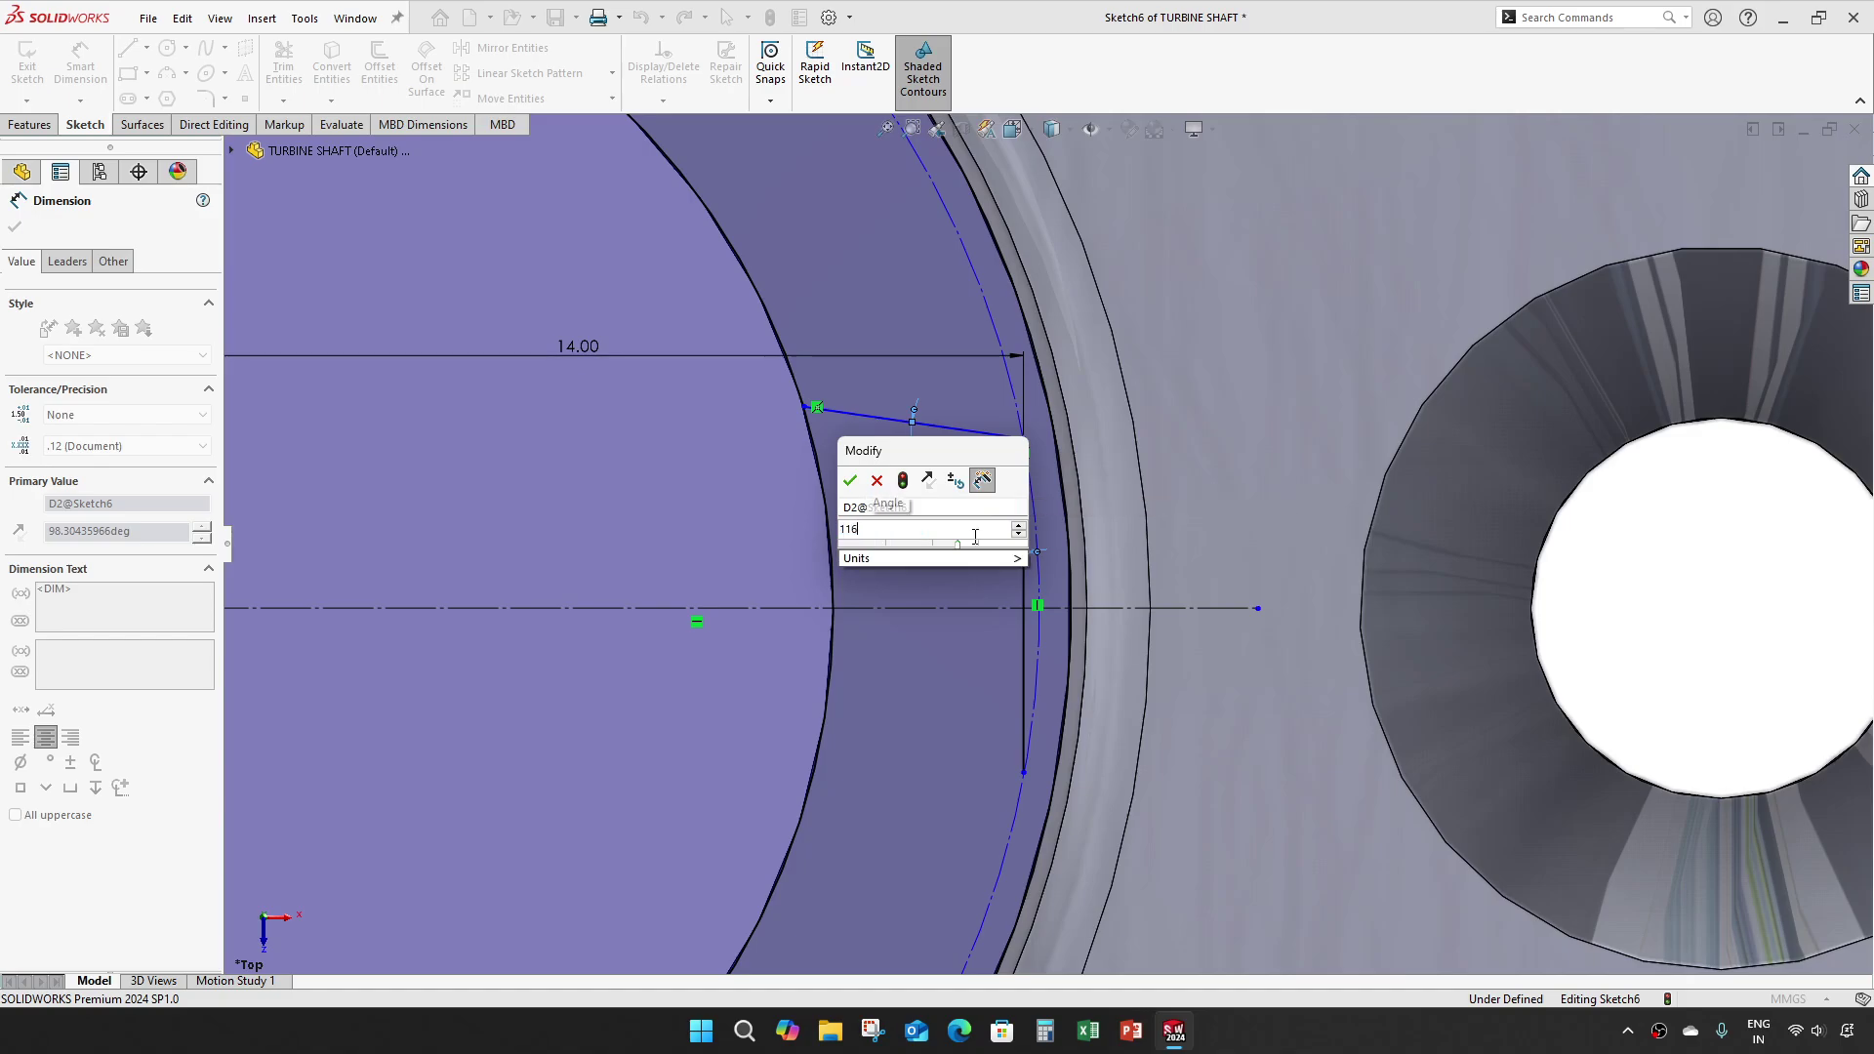
key(Return)
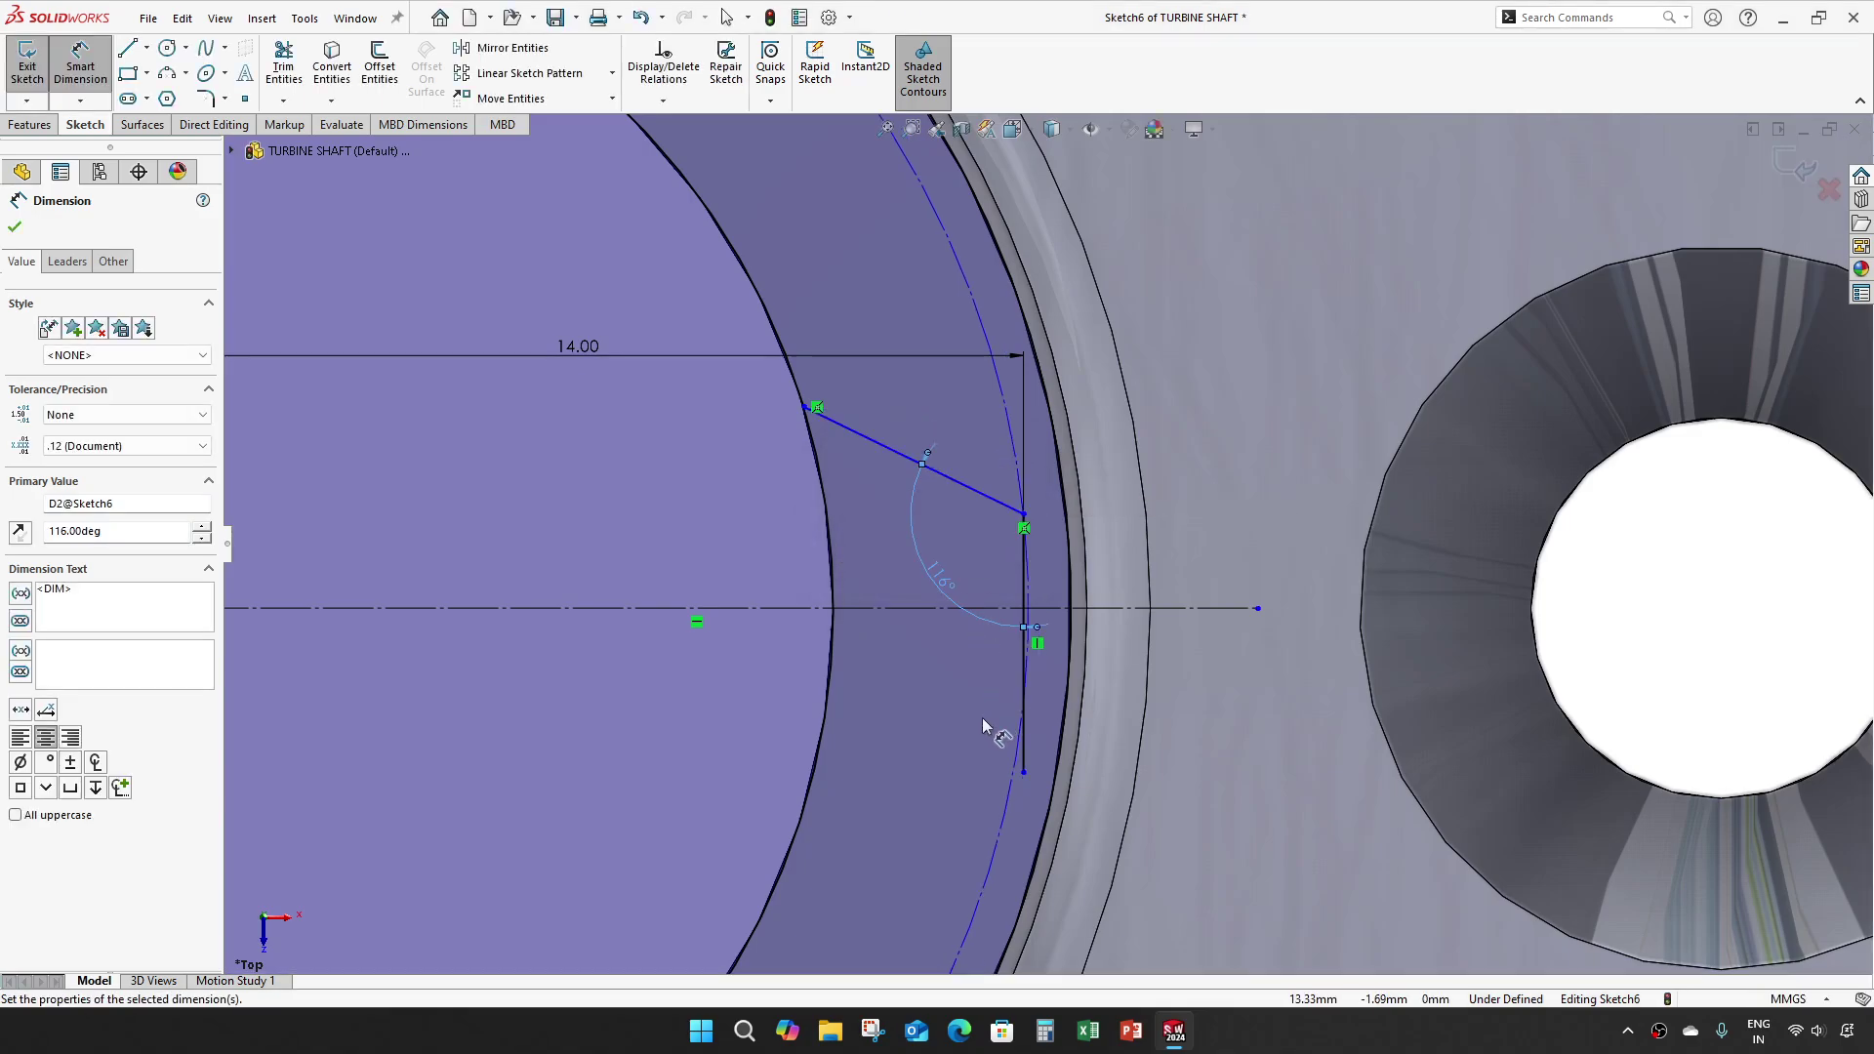
key(Escape)
Step: Sketch a slanted line from the short vertical line's lower endpoint to the inner circle
click(127, 47)
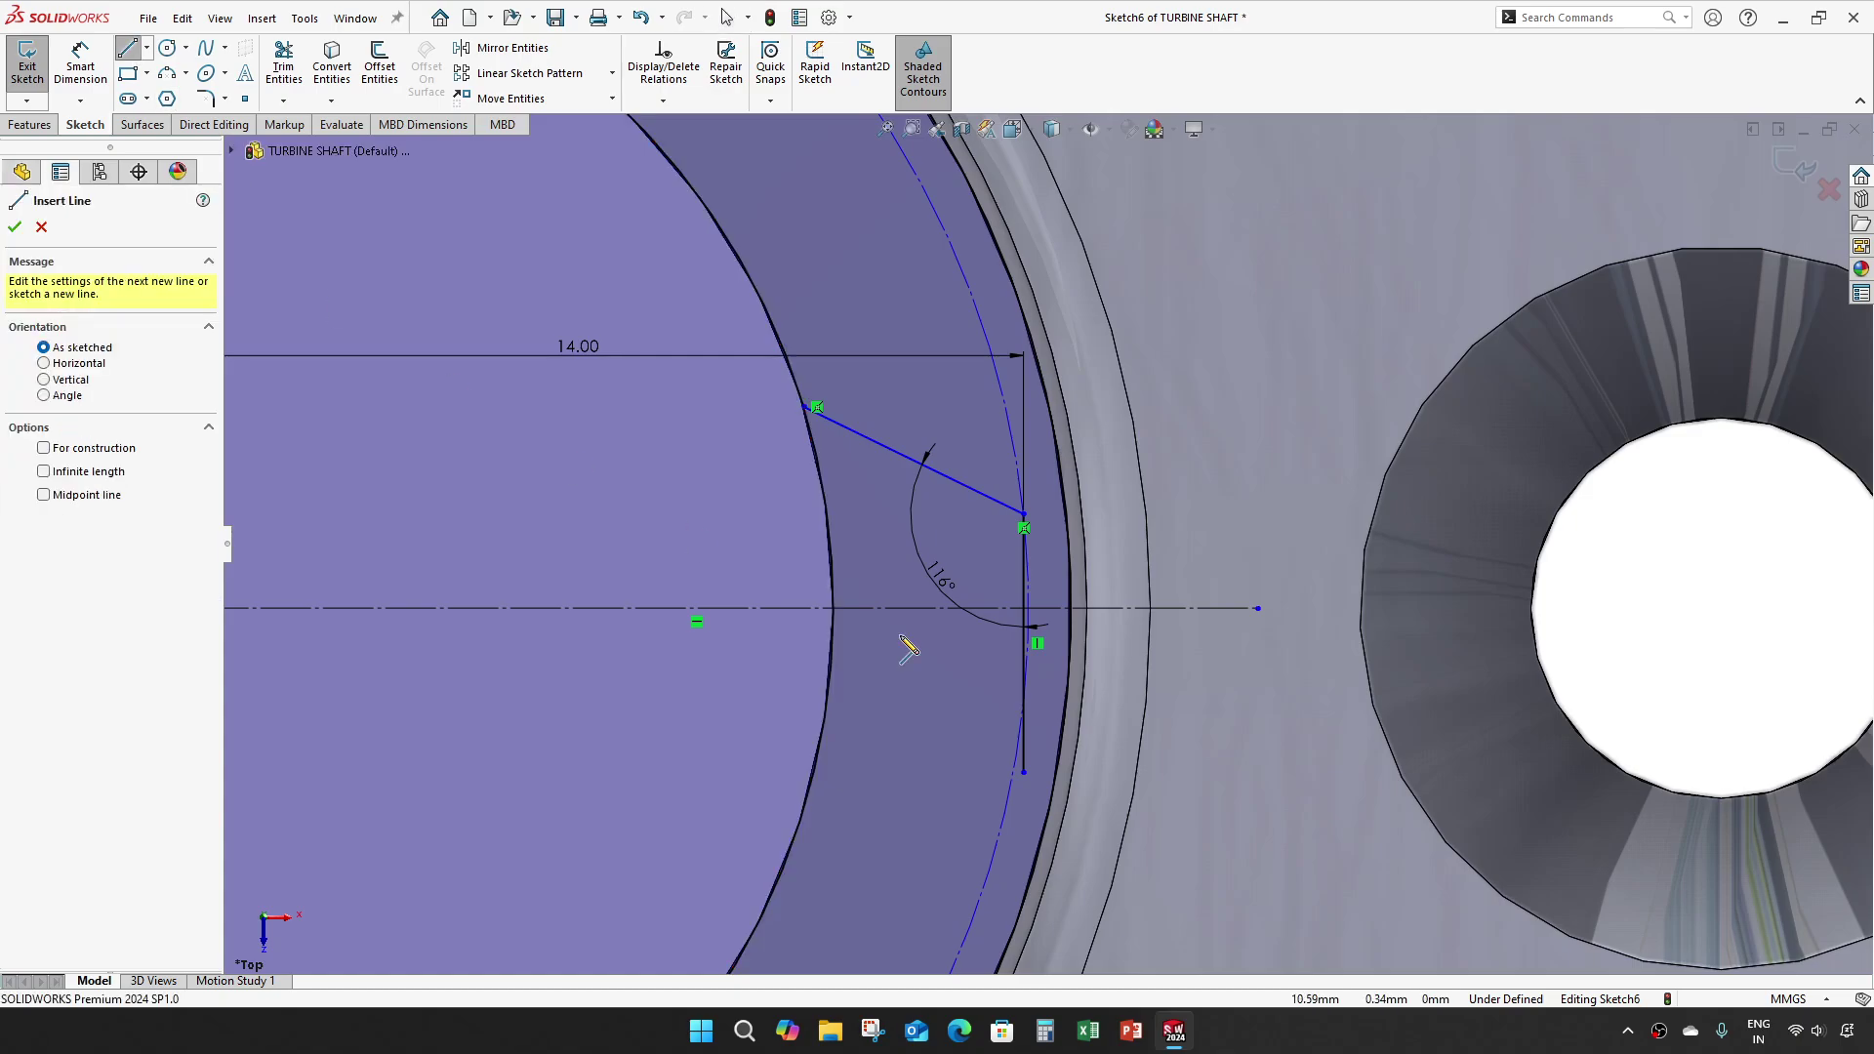
drag(1023, 773, 798, 863)
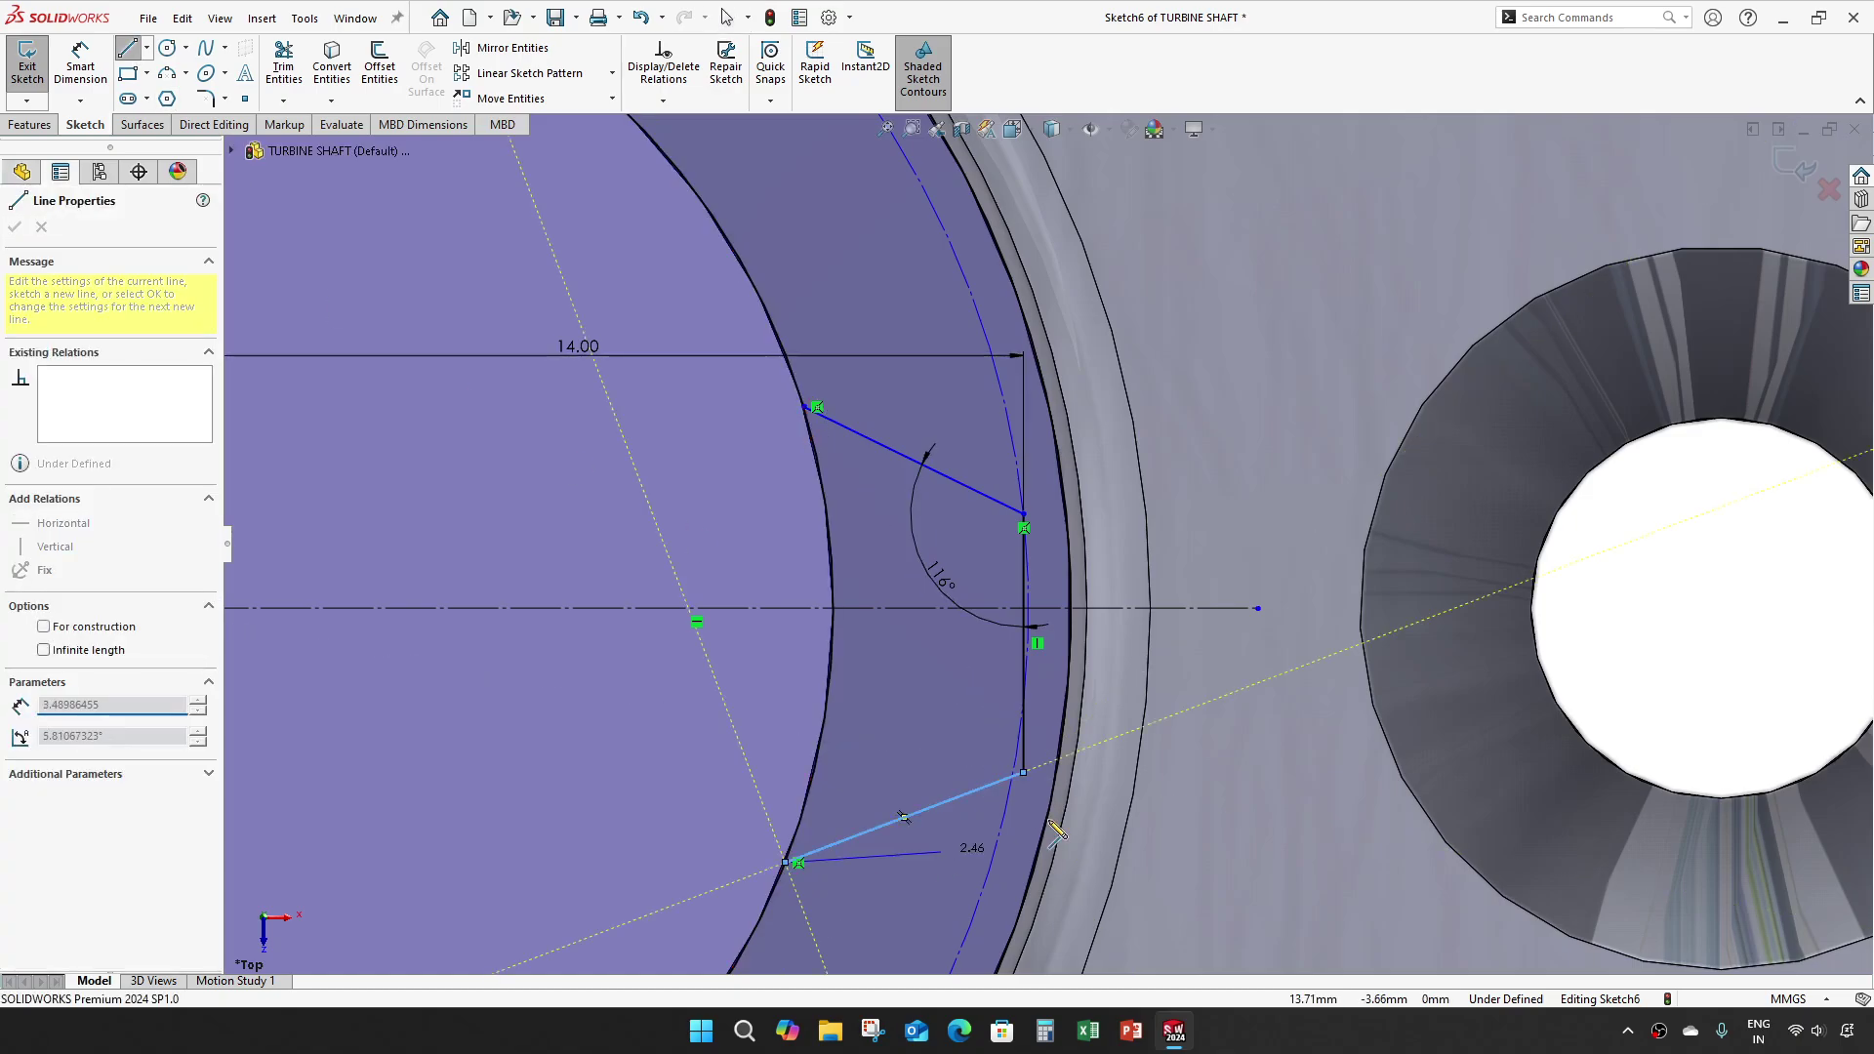
key(Escape)
Step: Dimension the angle between the lower slanted line and the short vertical line as 116 degrees
key(d)
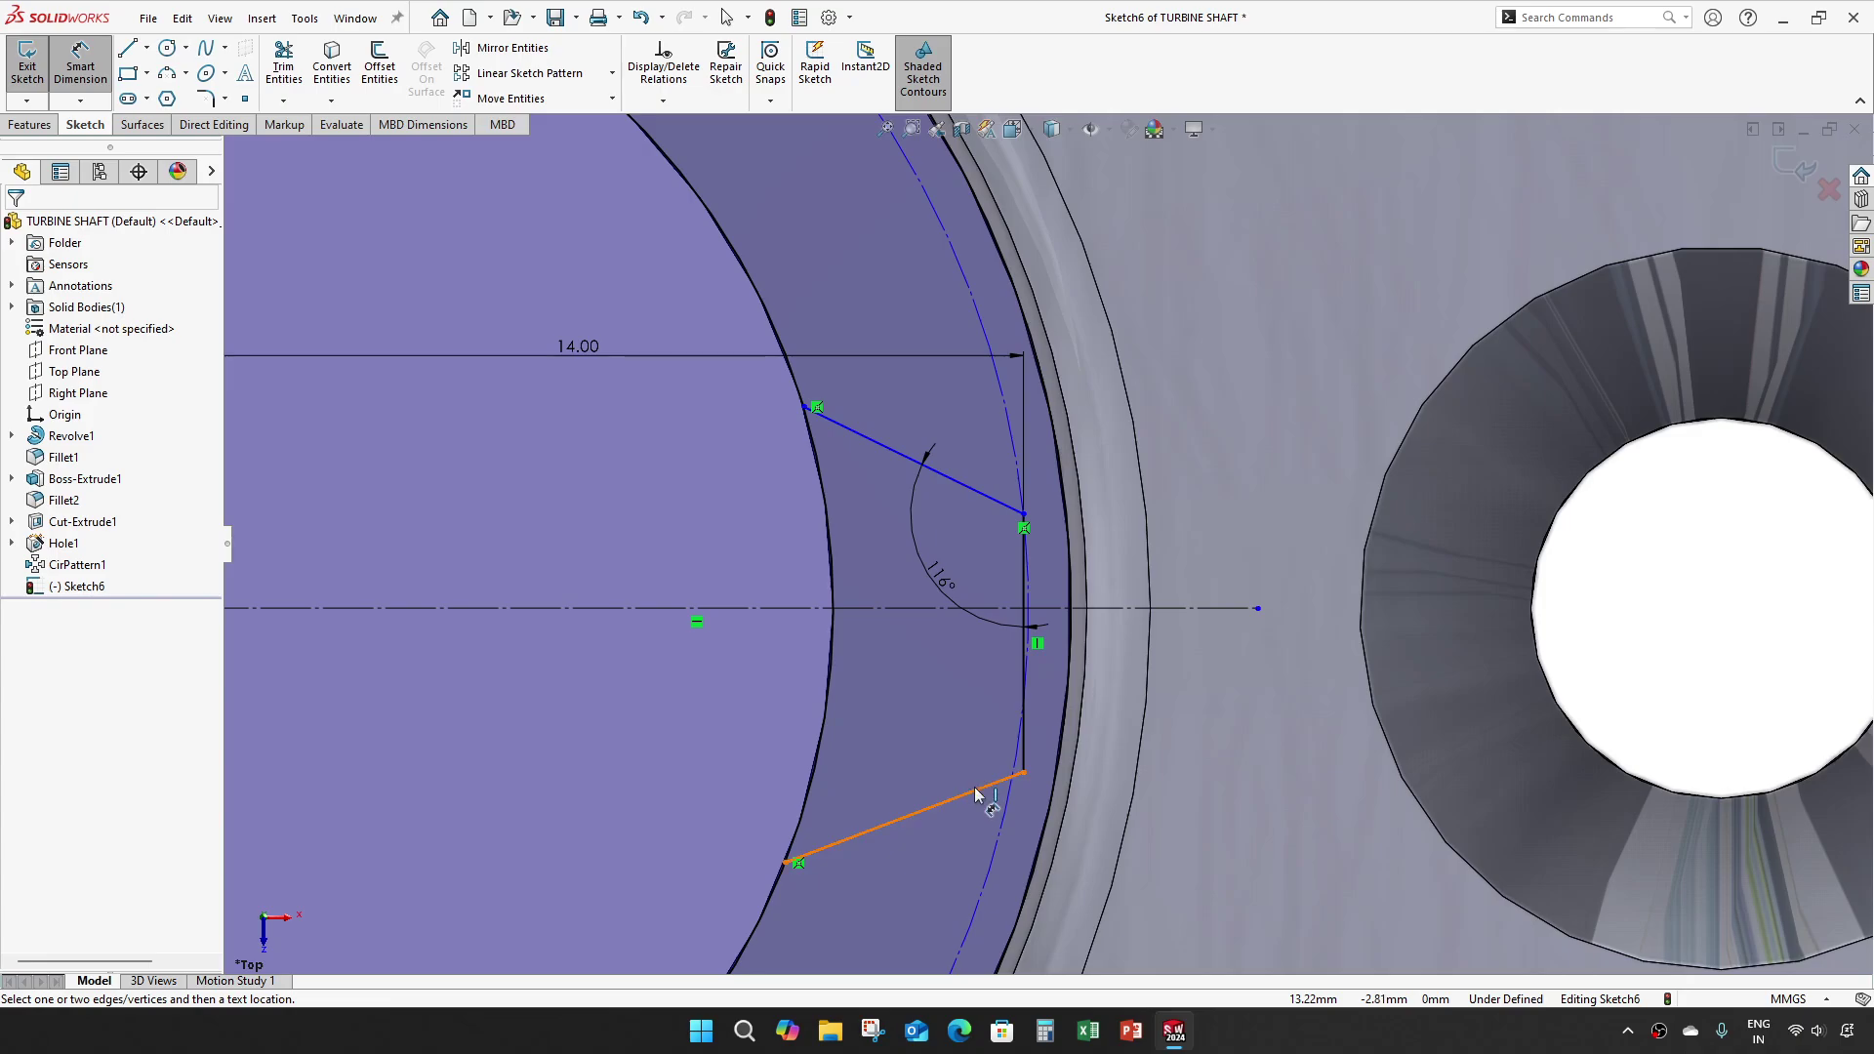
click(978, 790)
click(1027, 759)
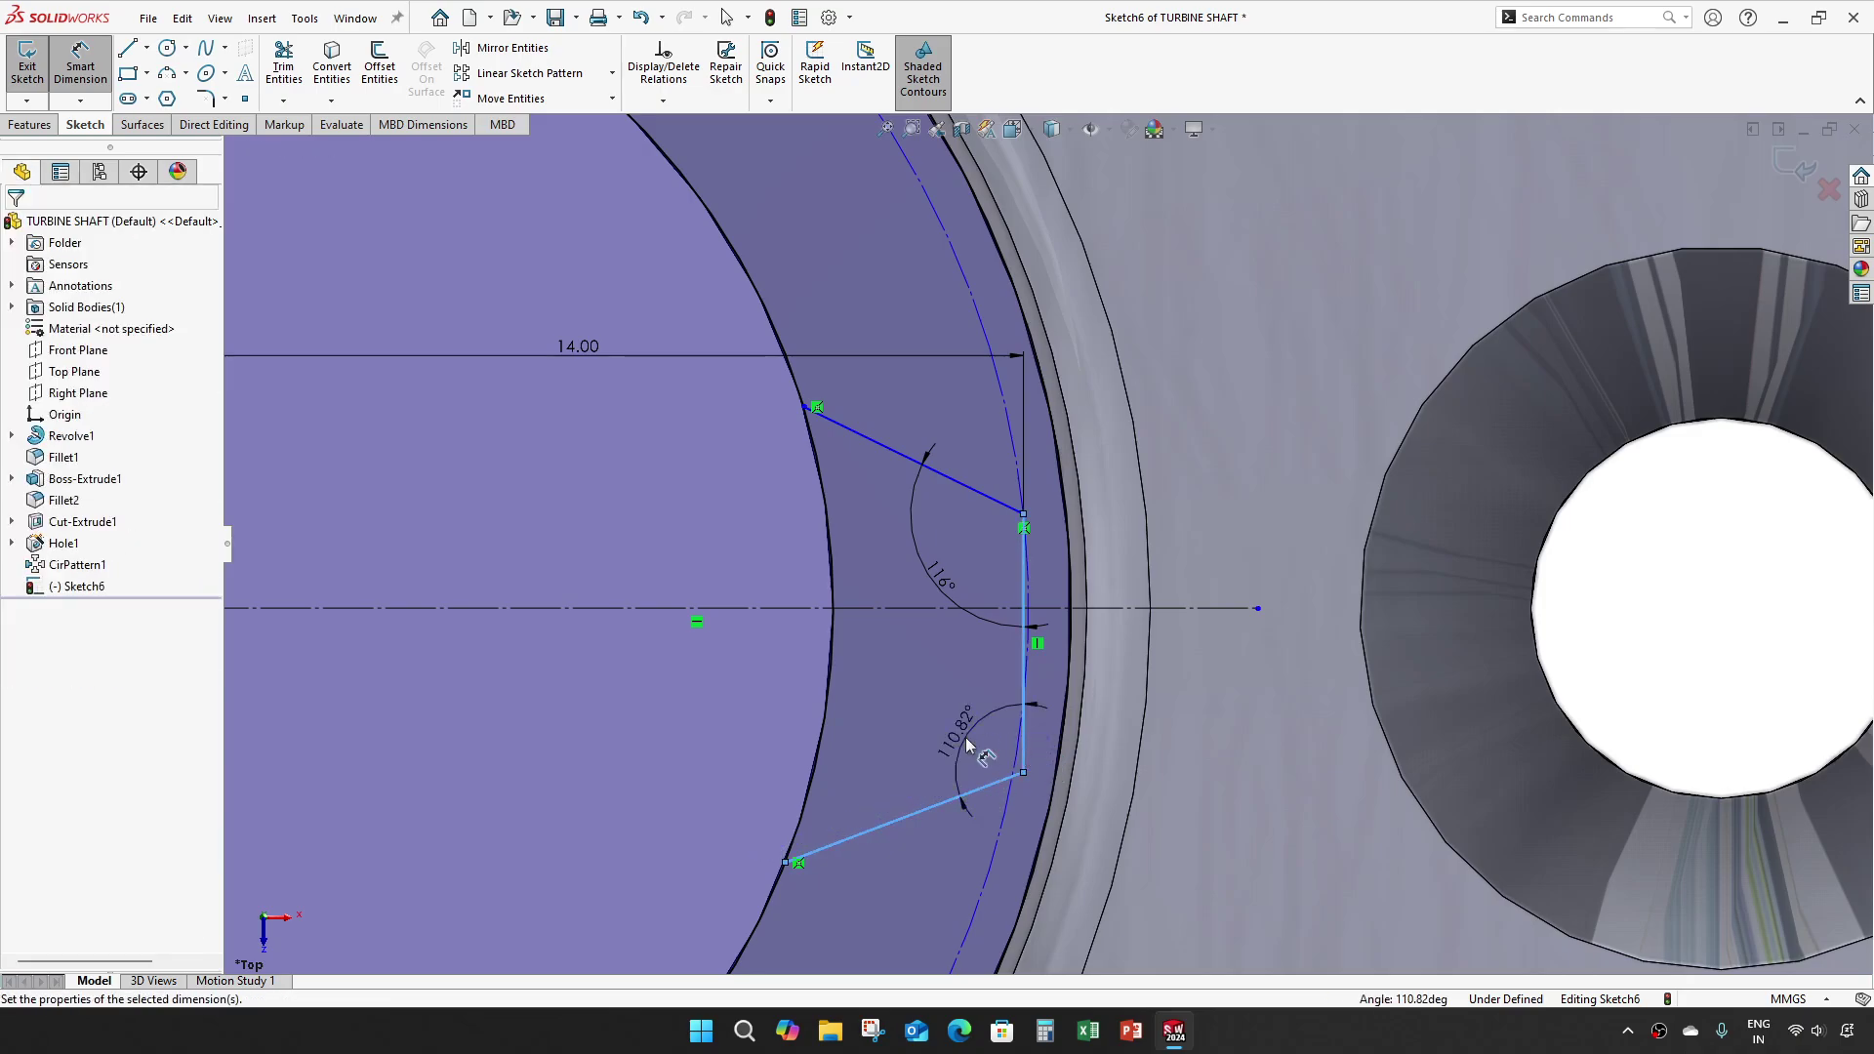
click(971, 745)
text(116)
key(Return)
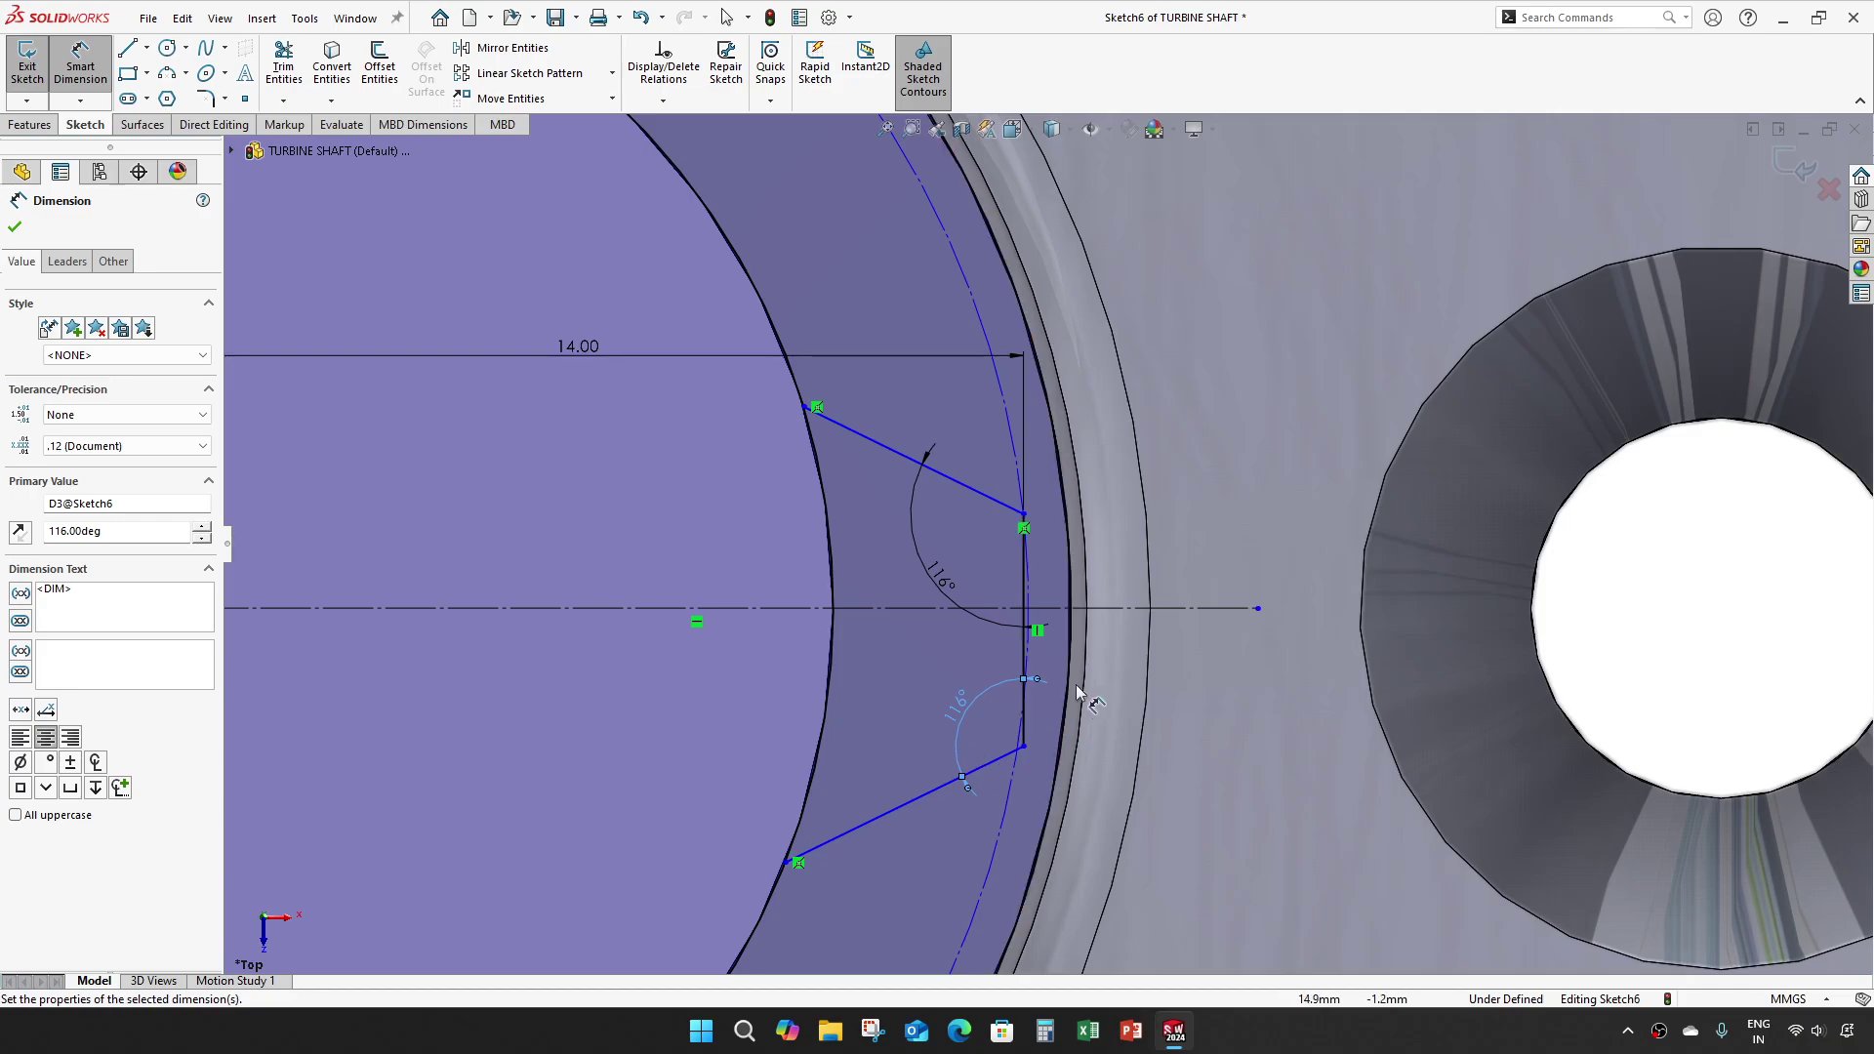
Step: Dimension the length of the tooth profile's short vertical line as 1.8 mm
click(1027, 739)
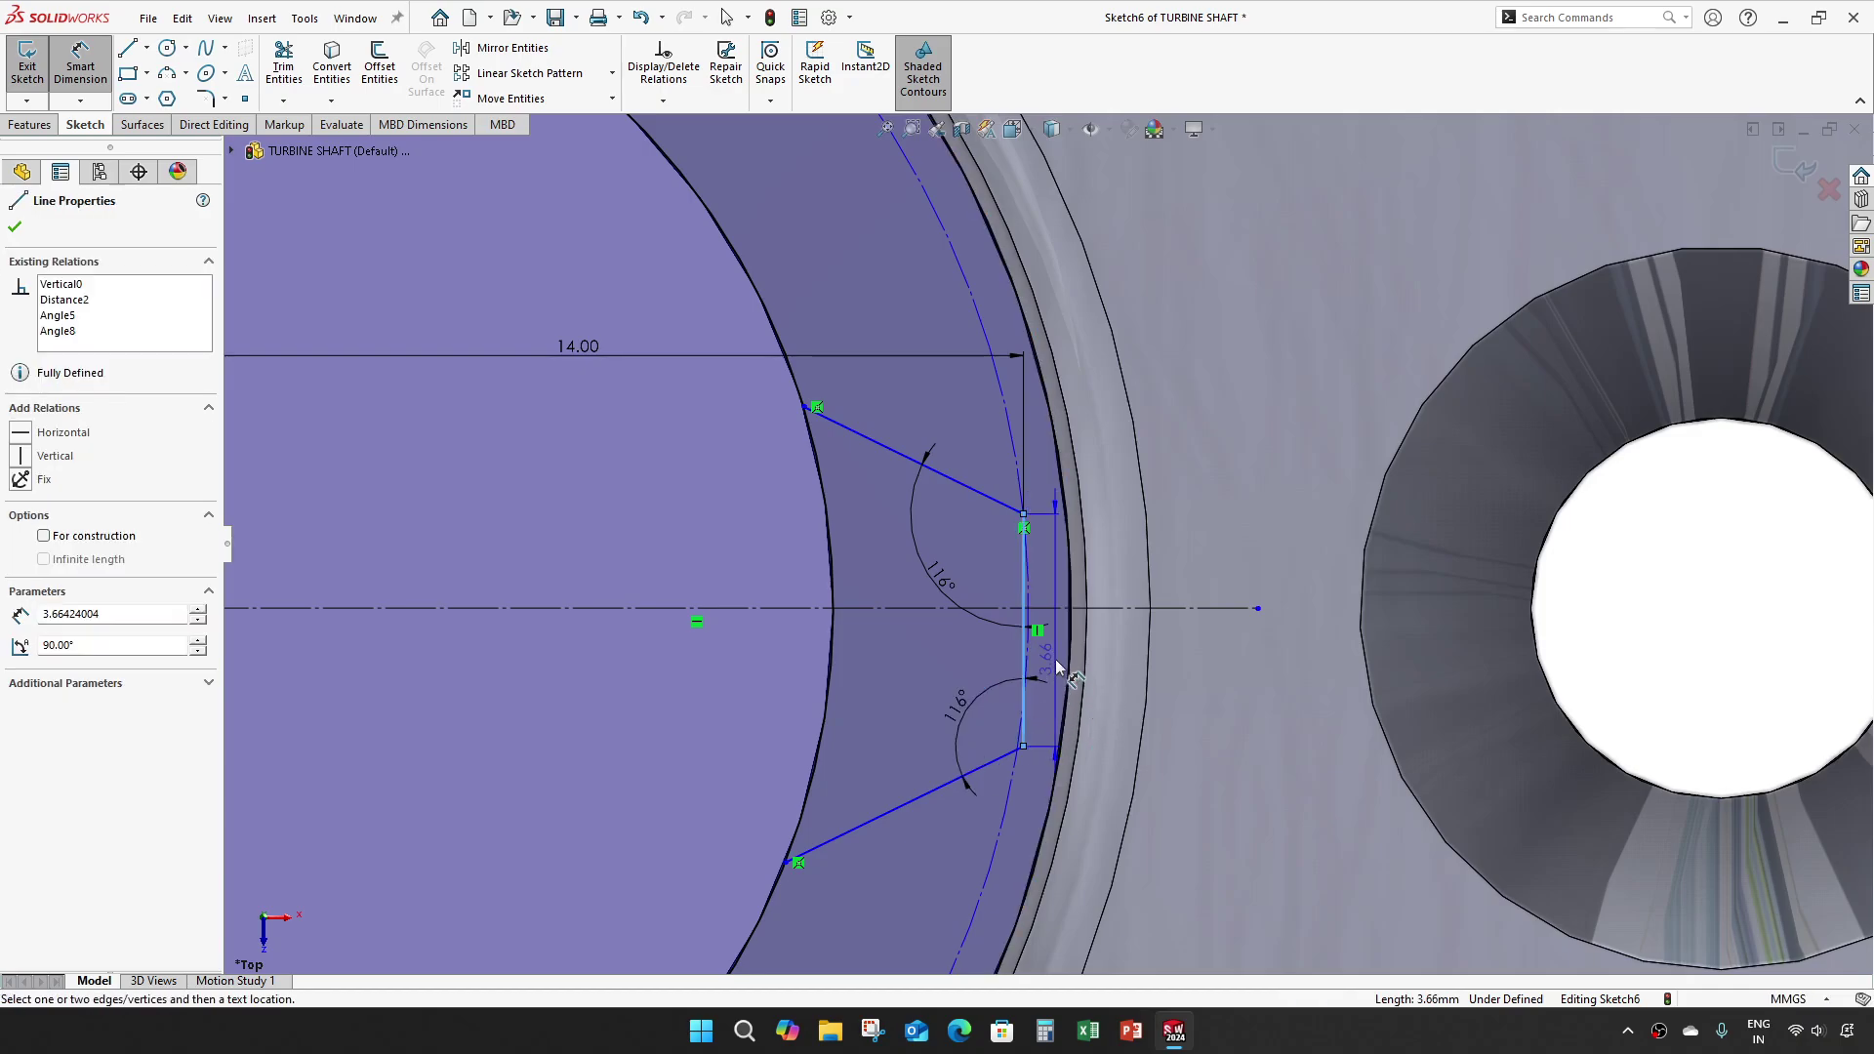
click(1057, 667)
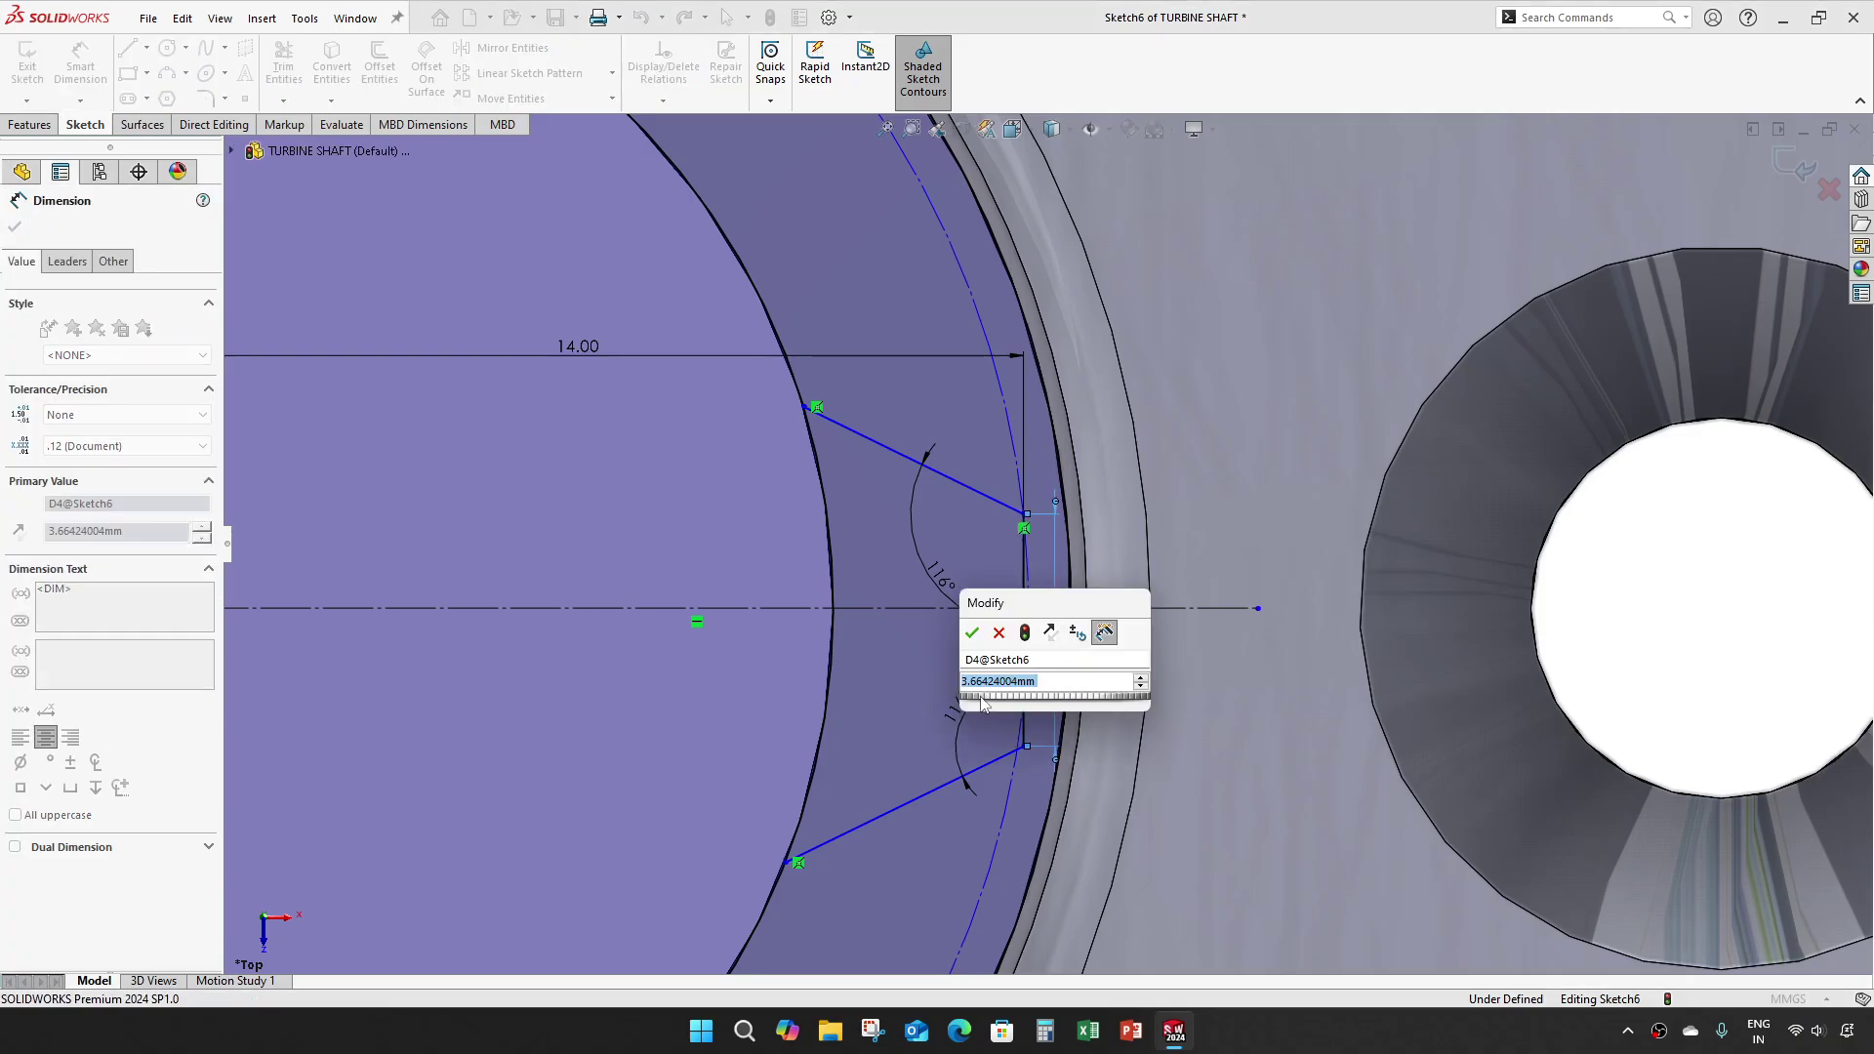
text(1.8)
key(Return)
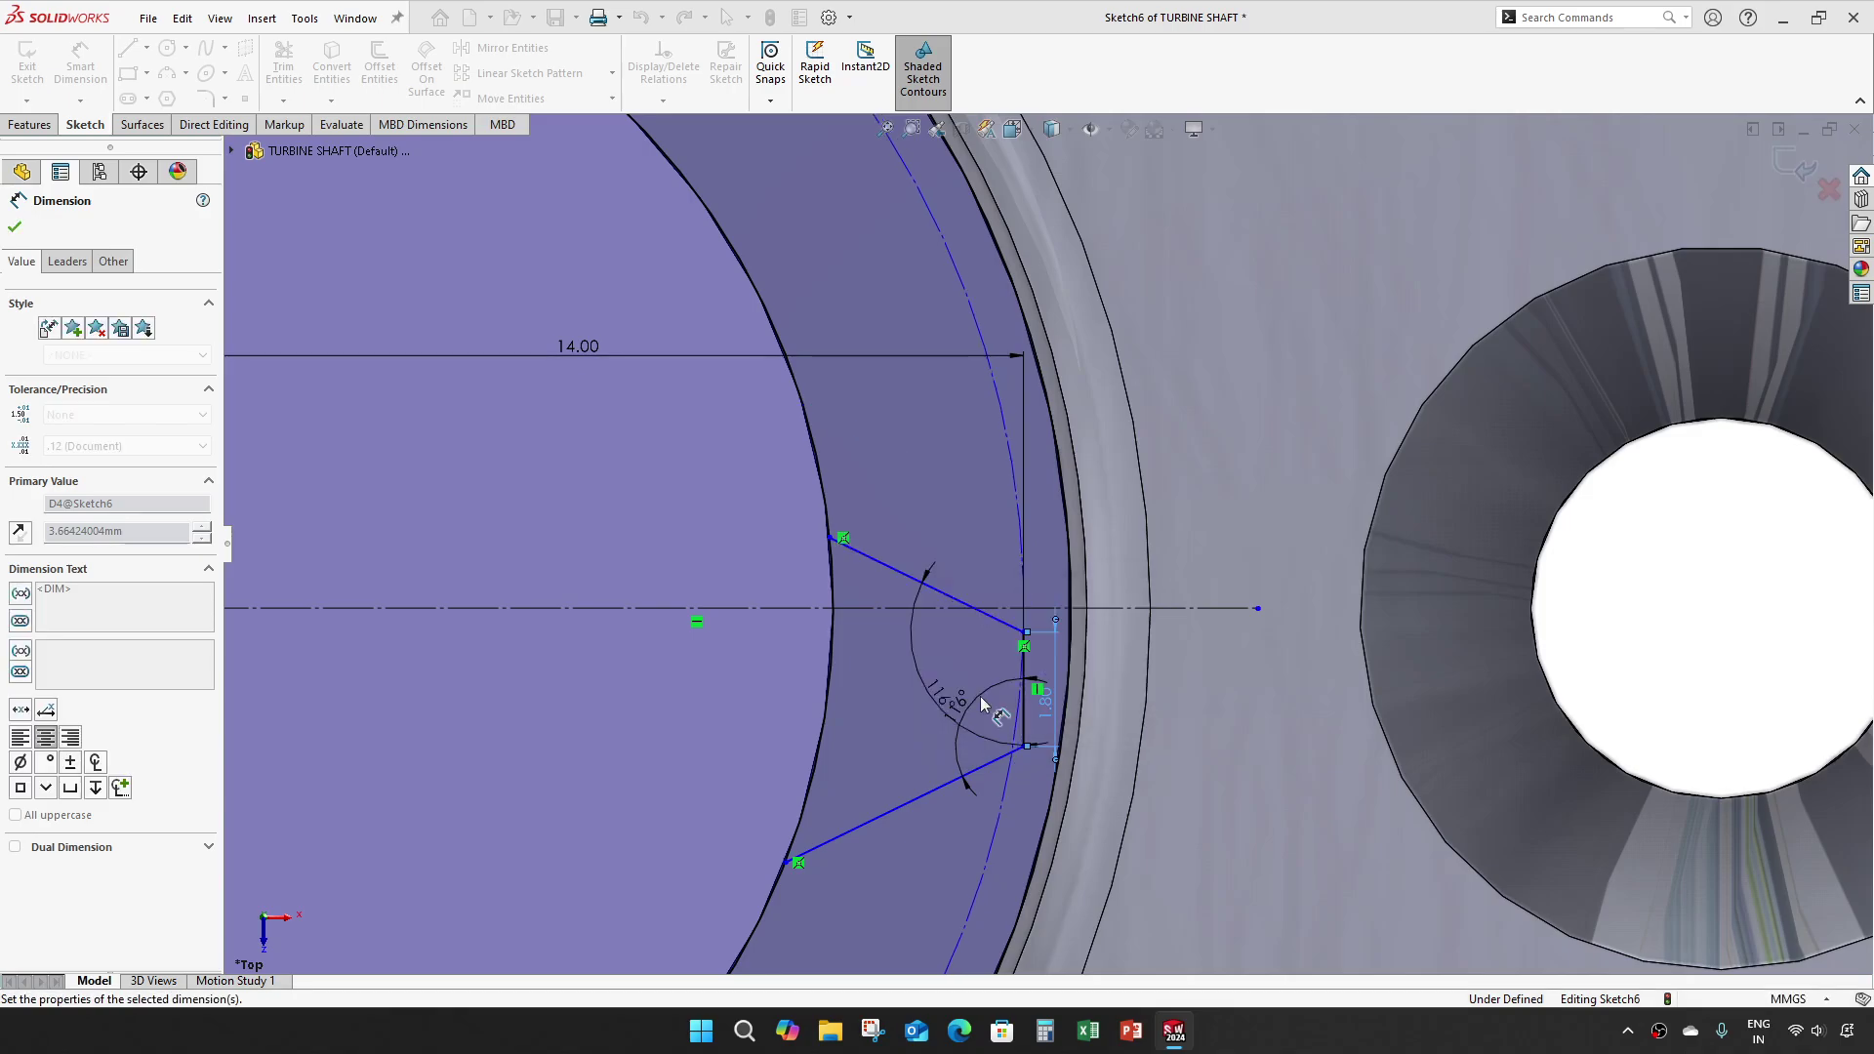
scroll(1011, 602, down, 3)
key(Escape)
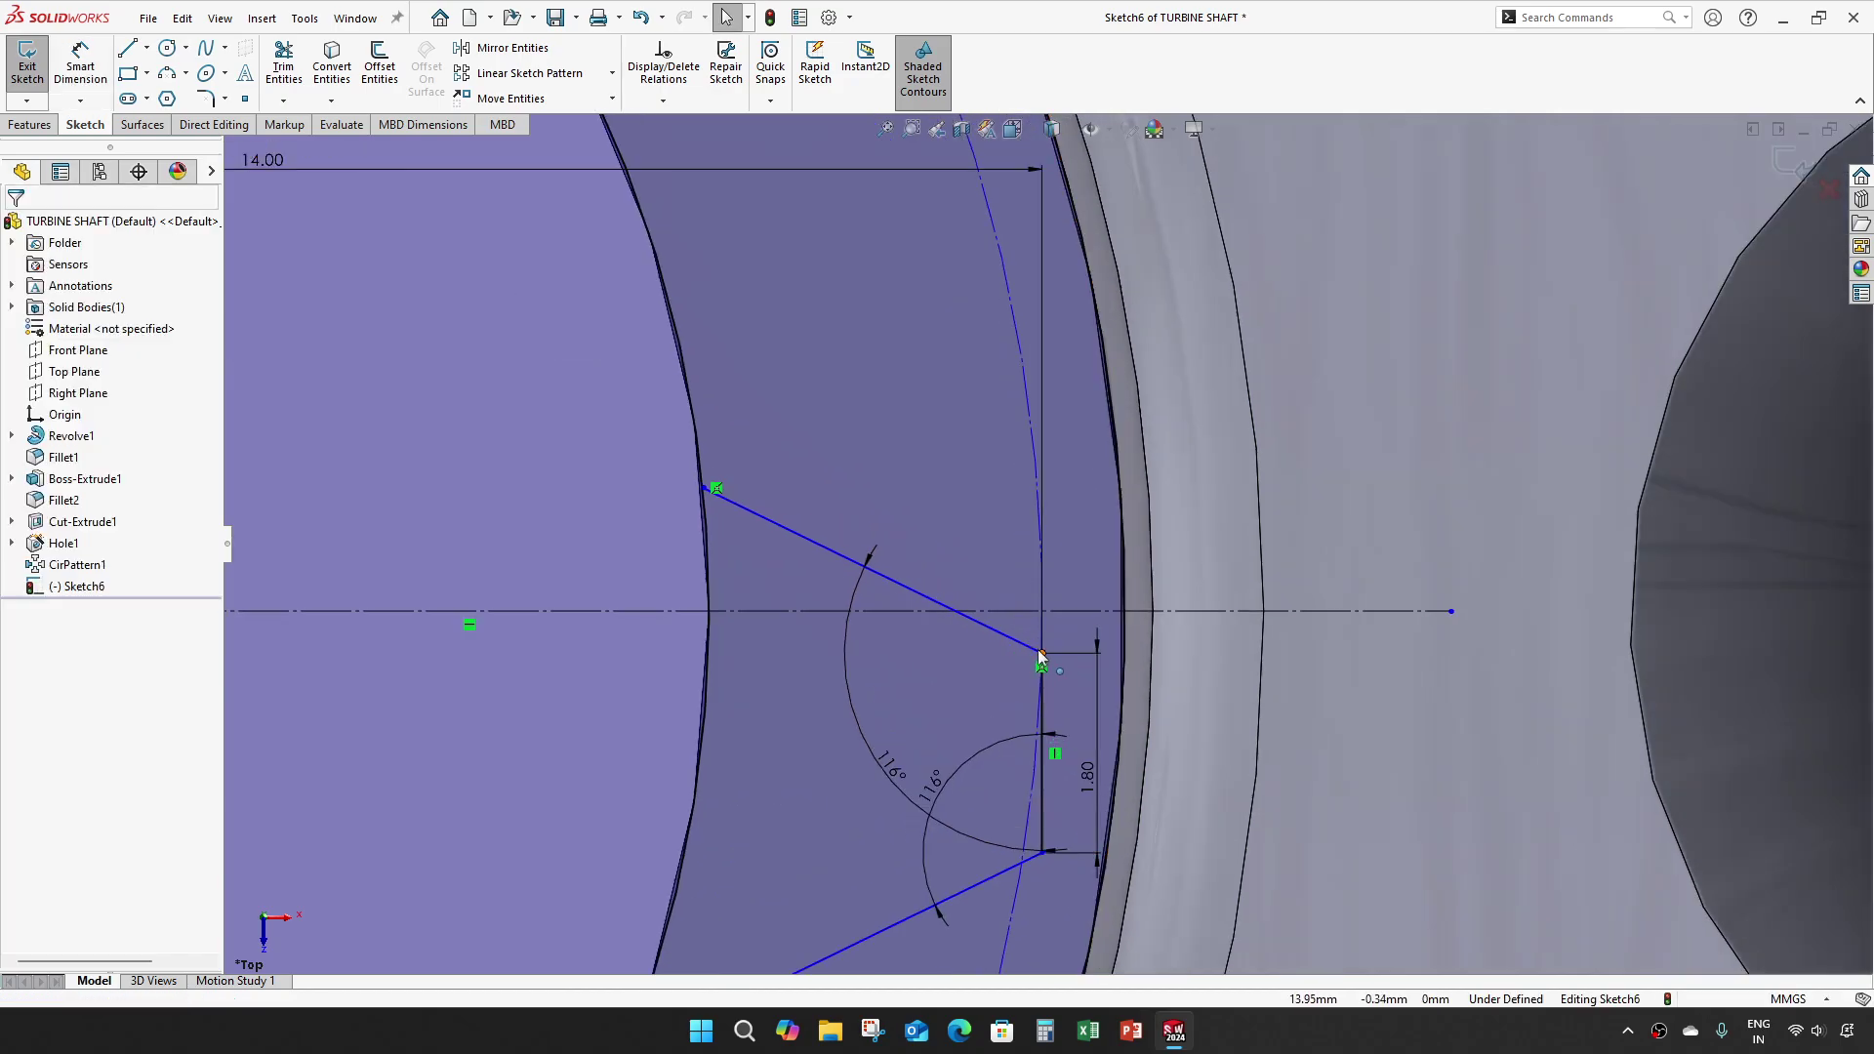
Step: Reposition the short line's upper endpoint above the horizontal centerline and dimension its distance from that centerline as 1.8/2 mm
drag(1043, 654, 1046, 520)
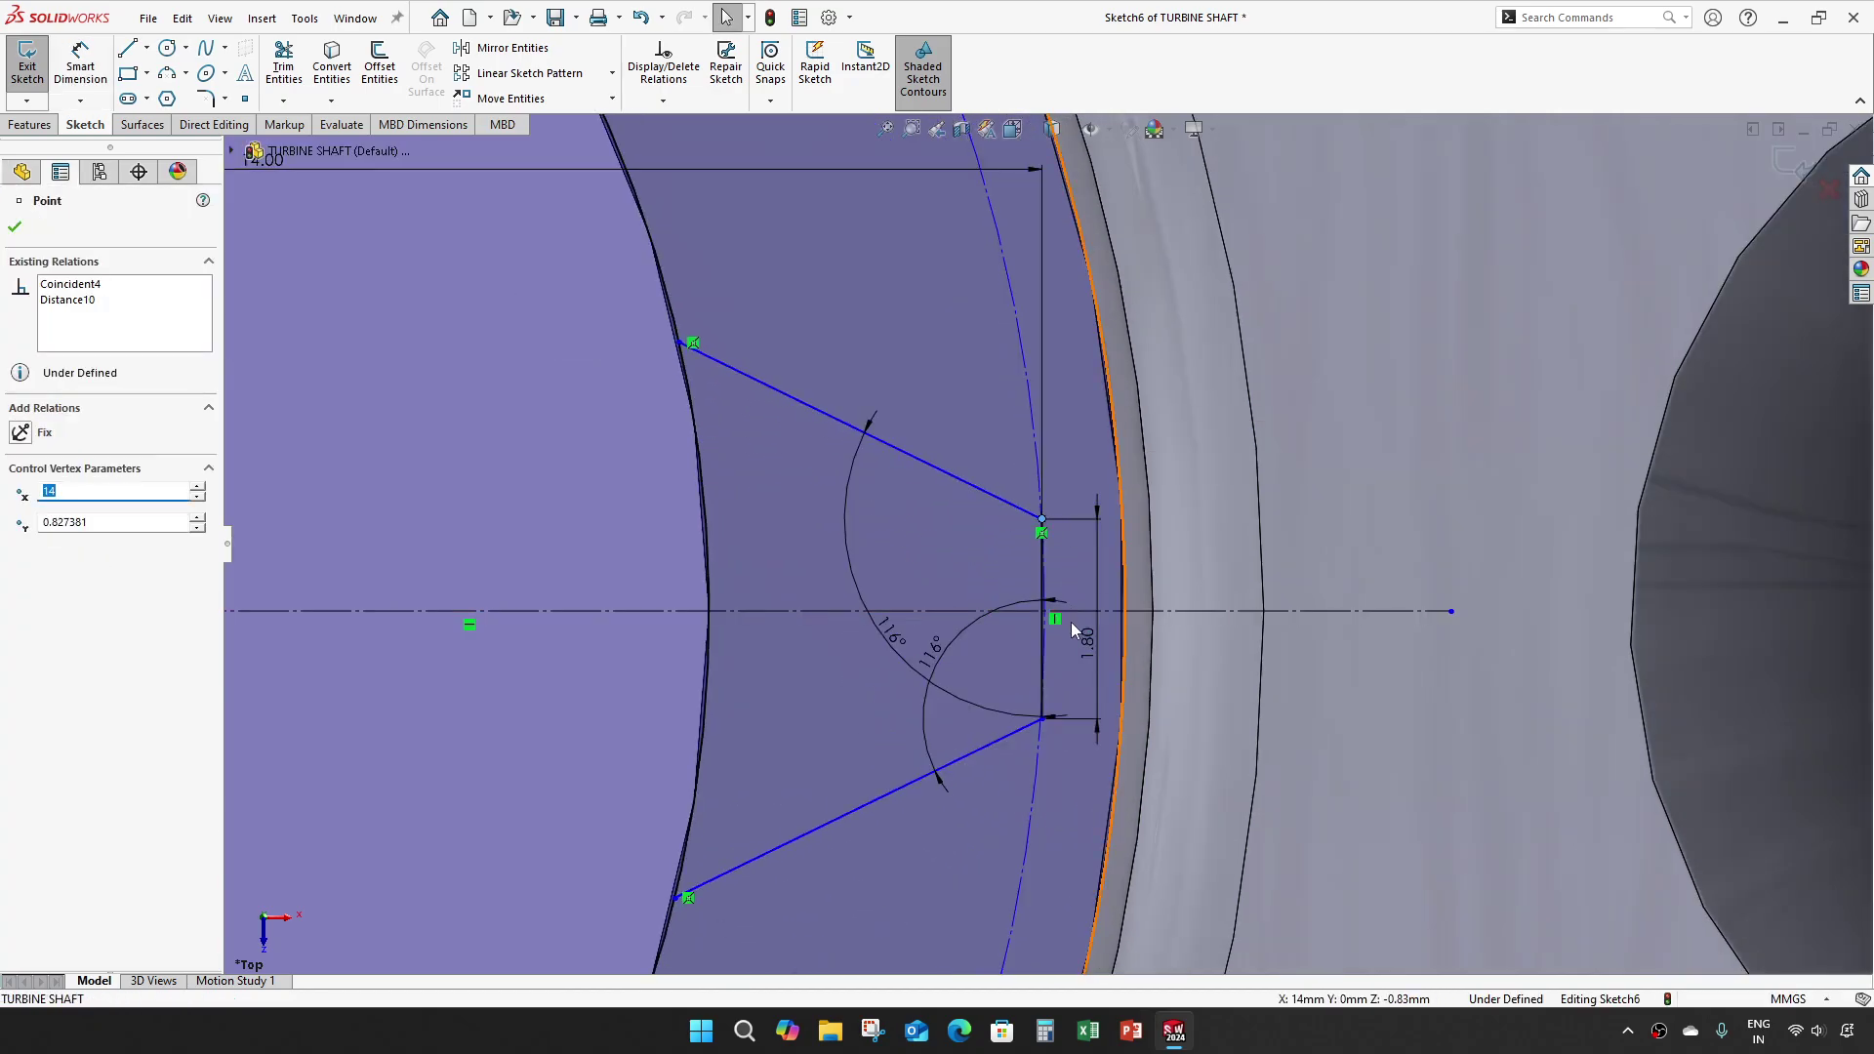
key(Return)
click(1042, 520)
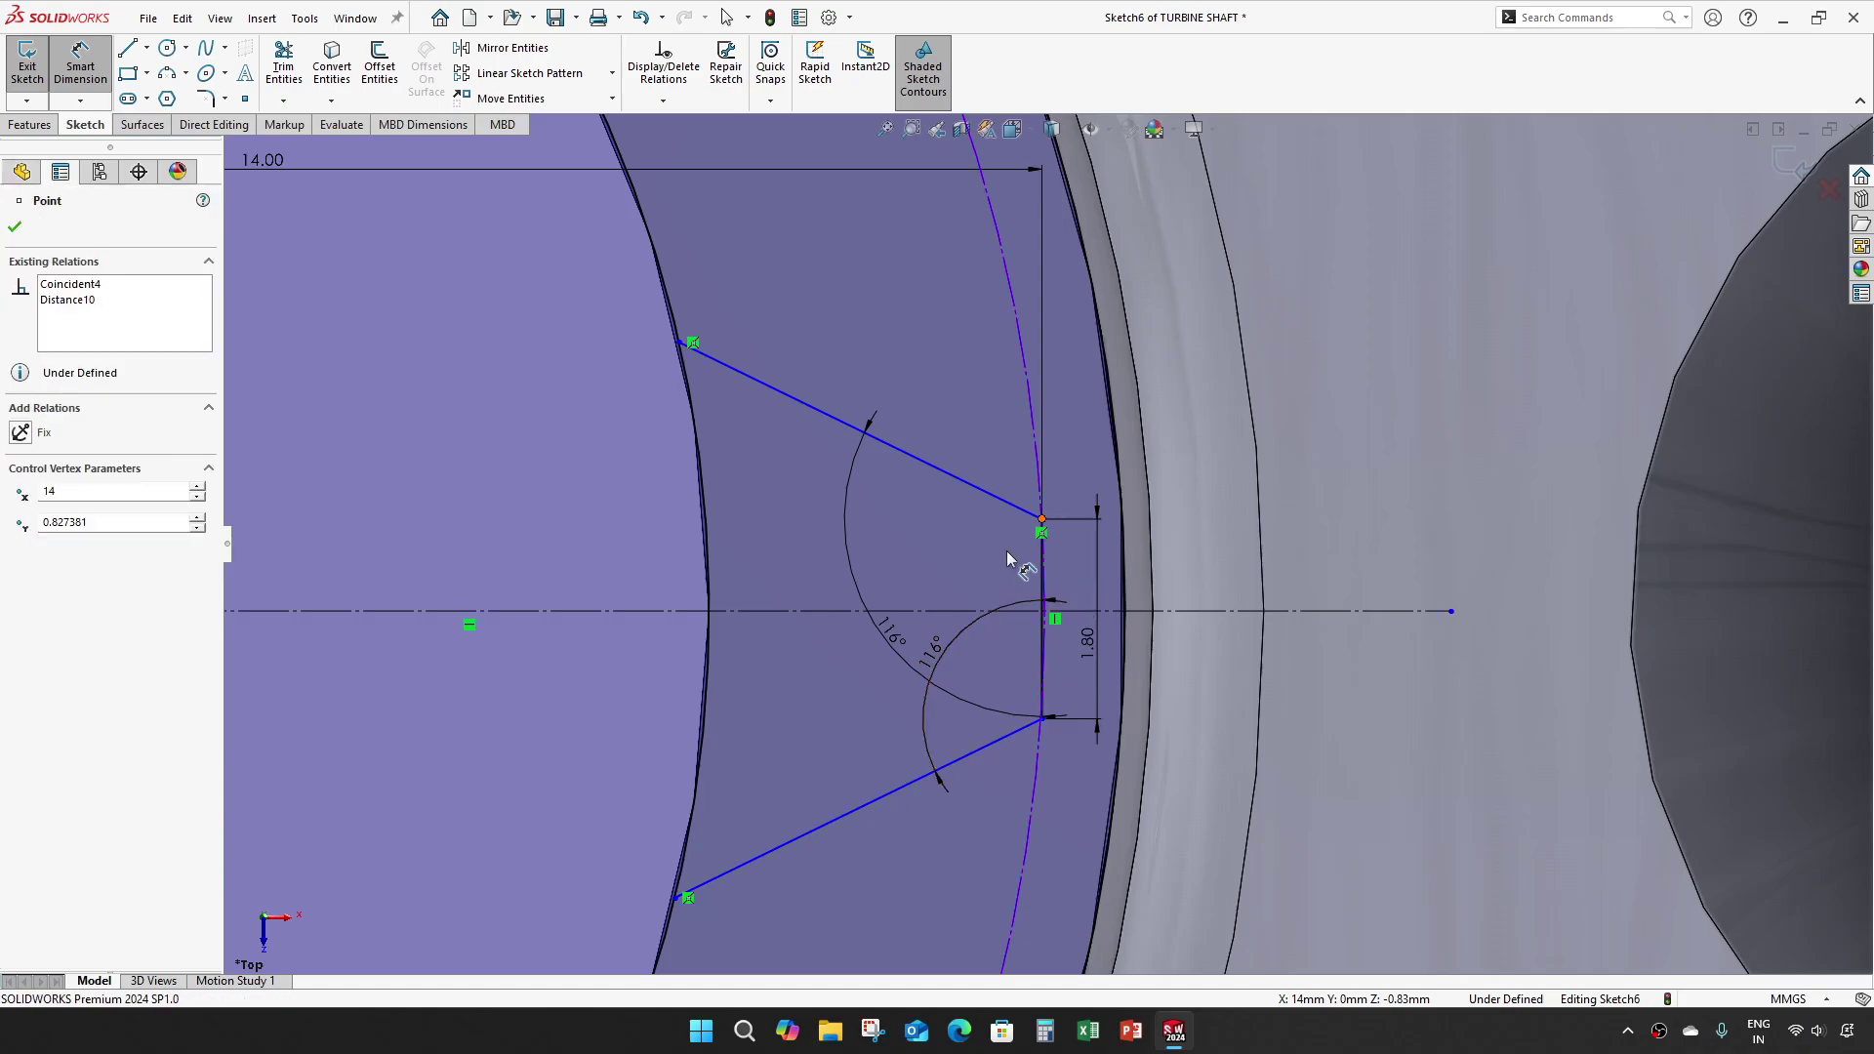
click(968, 611)
click(962, 549)
text(1/8)
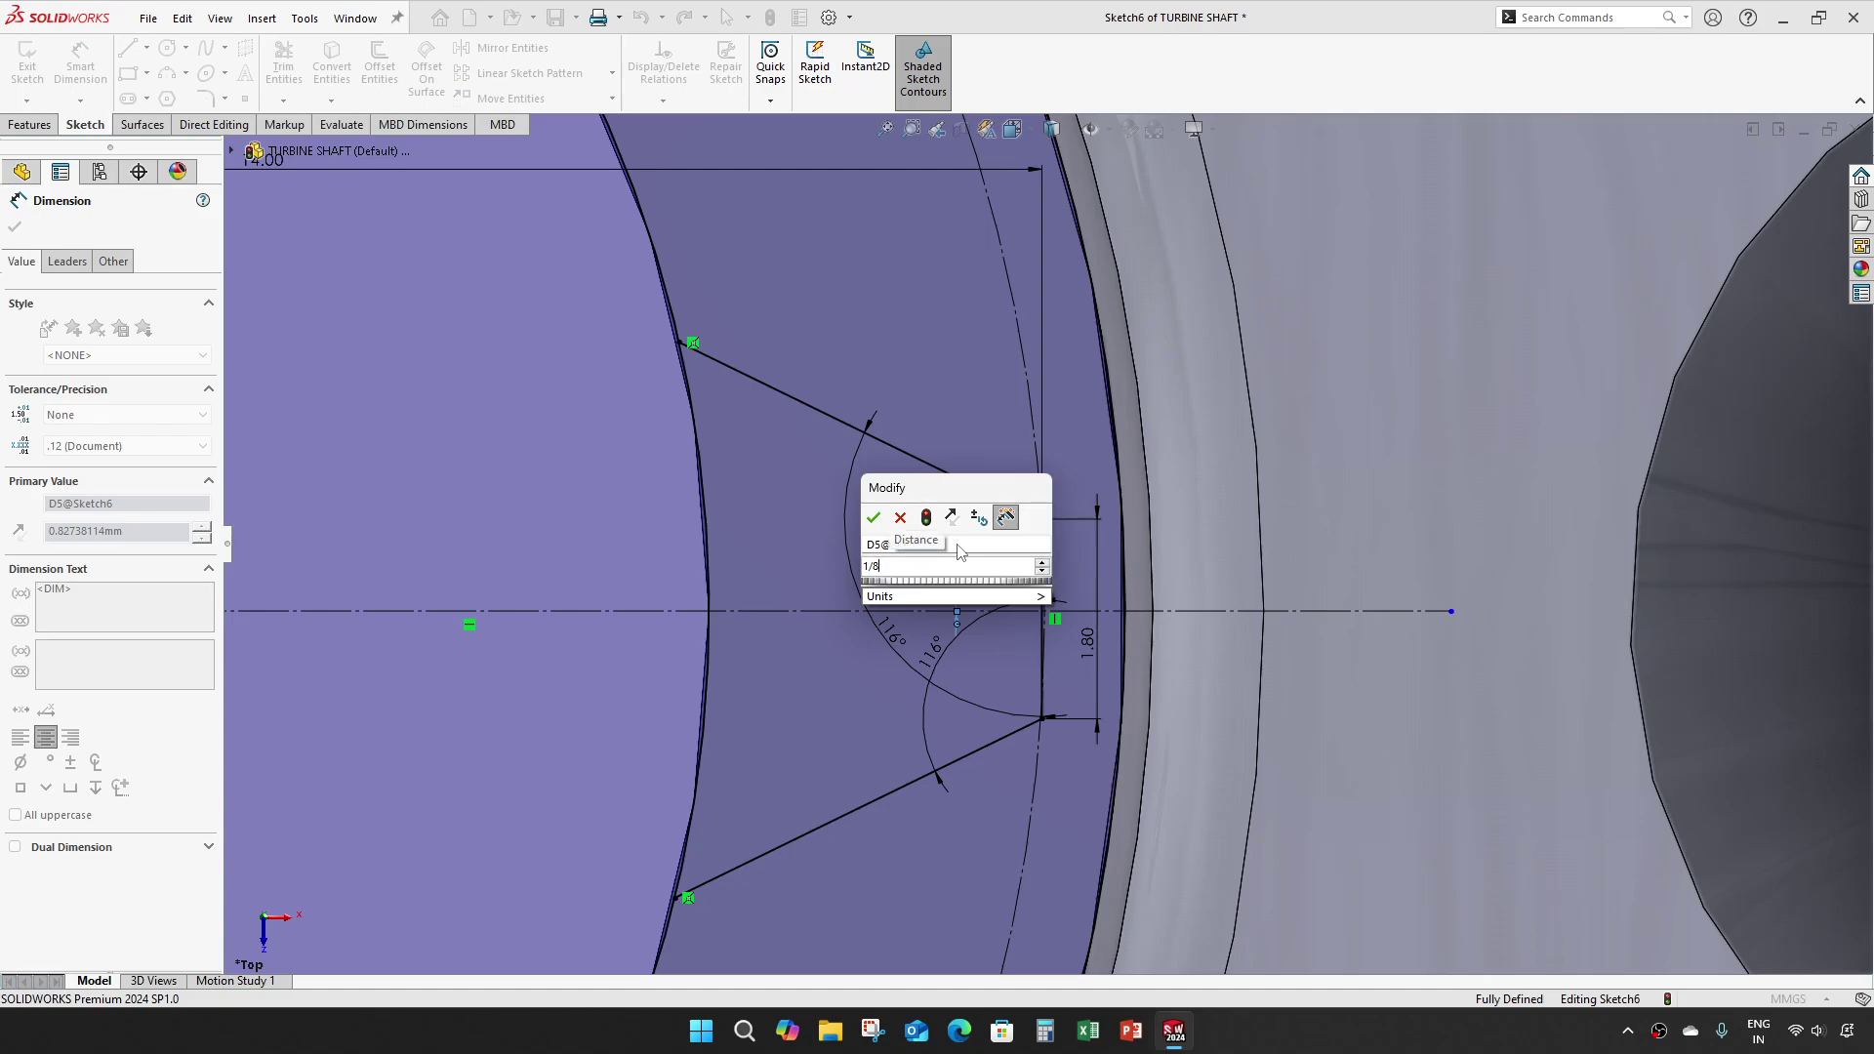
key(BackSpace)
key(BackSpace)
text(.8/2)
key(Return)
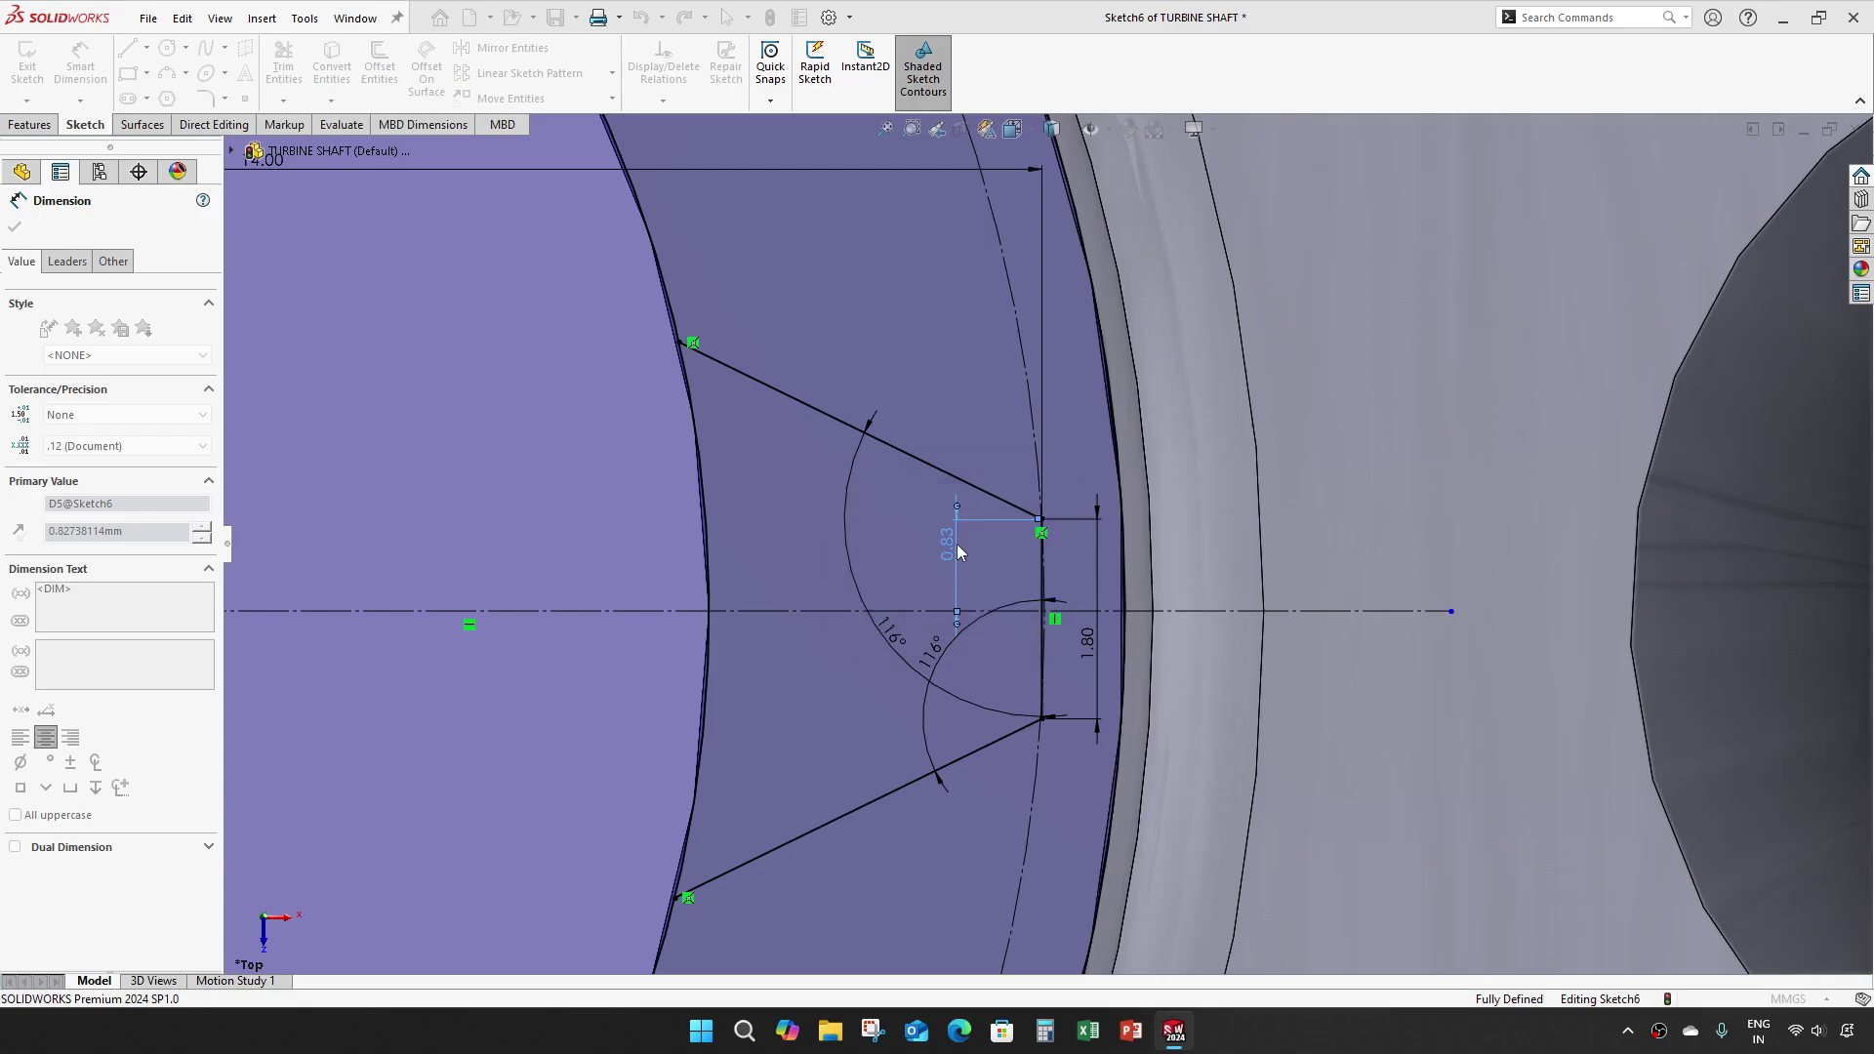
scroll(1055, 659, down, 2)
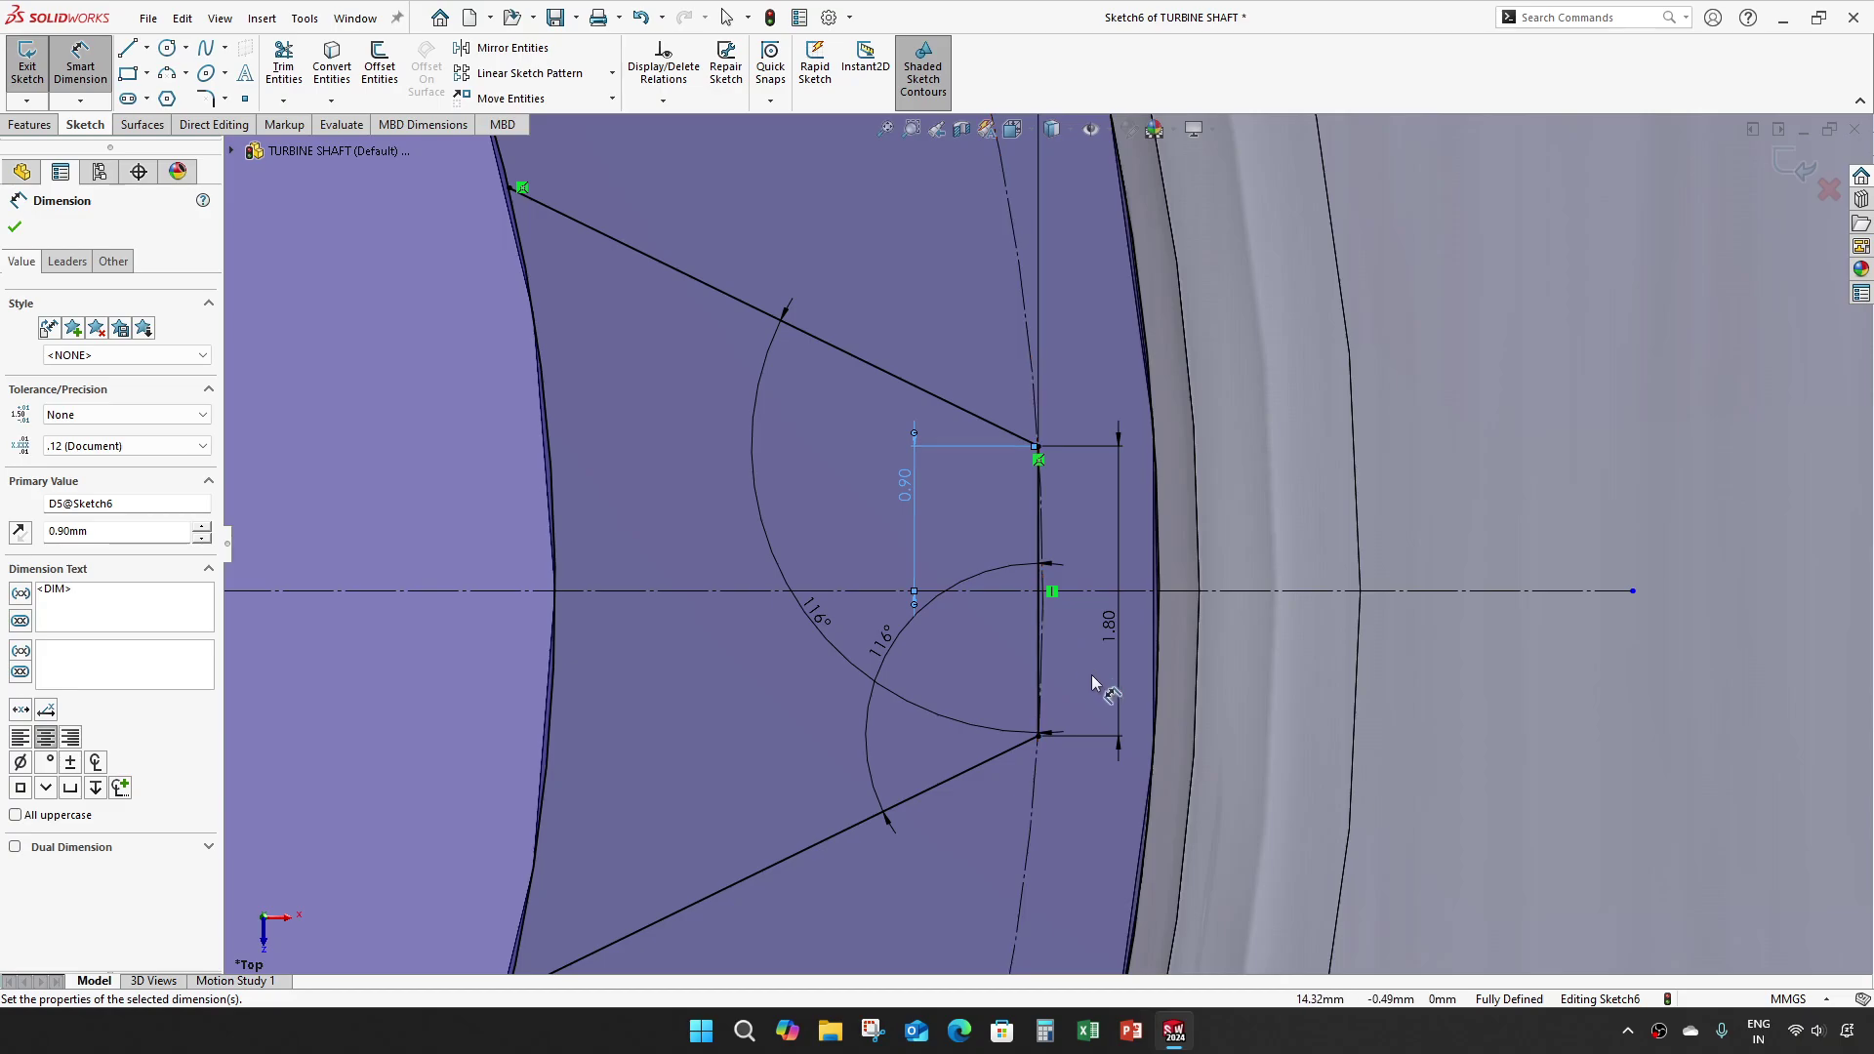
scroll(1097, 666, up, 2)
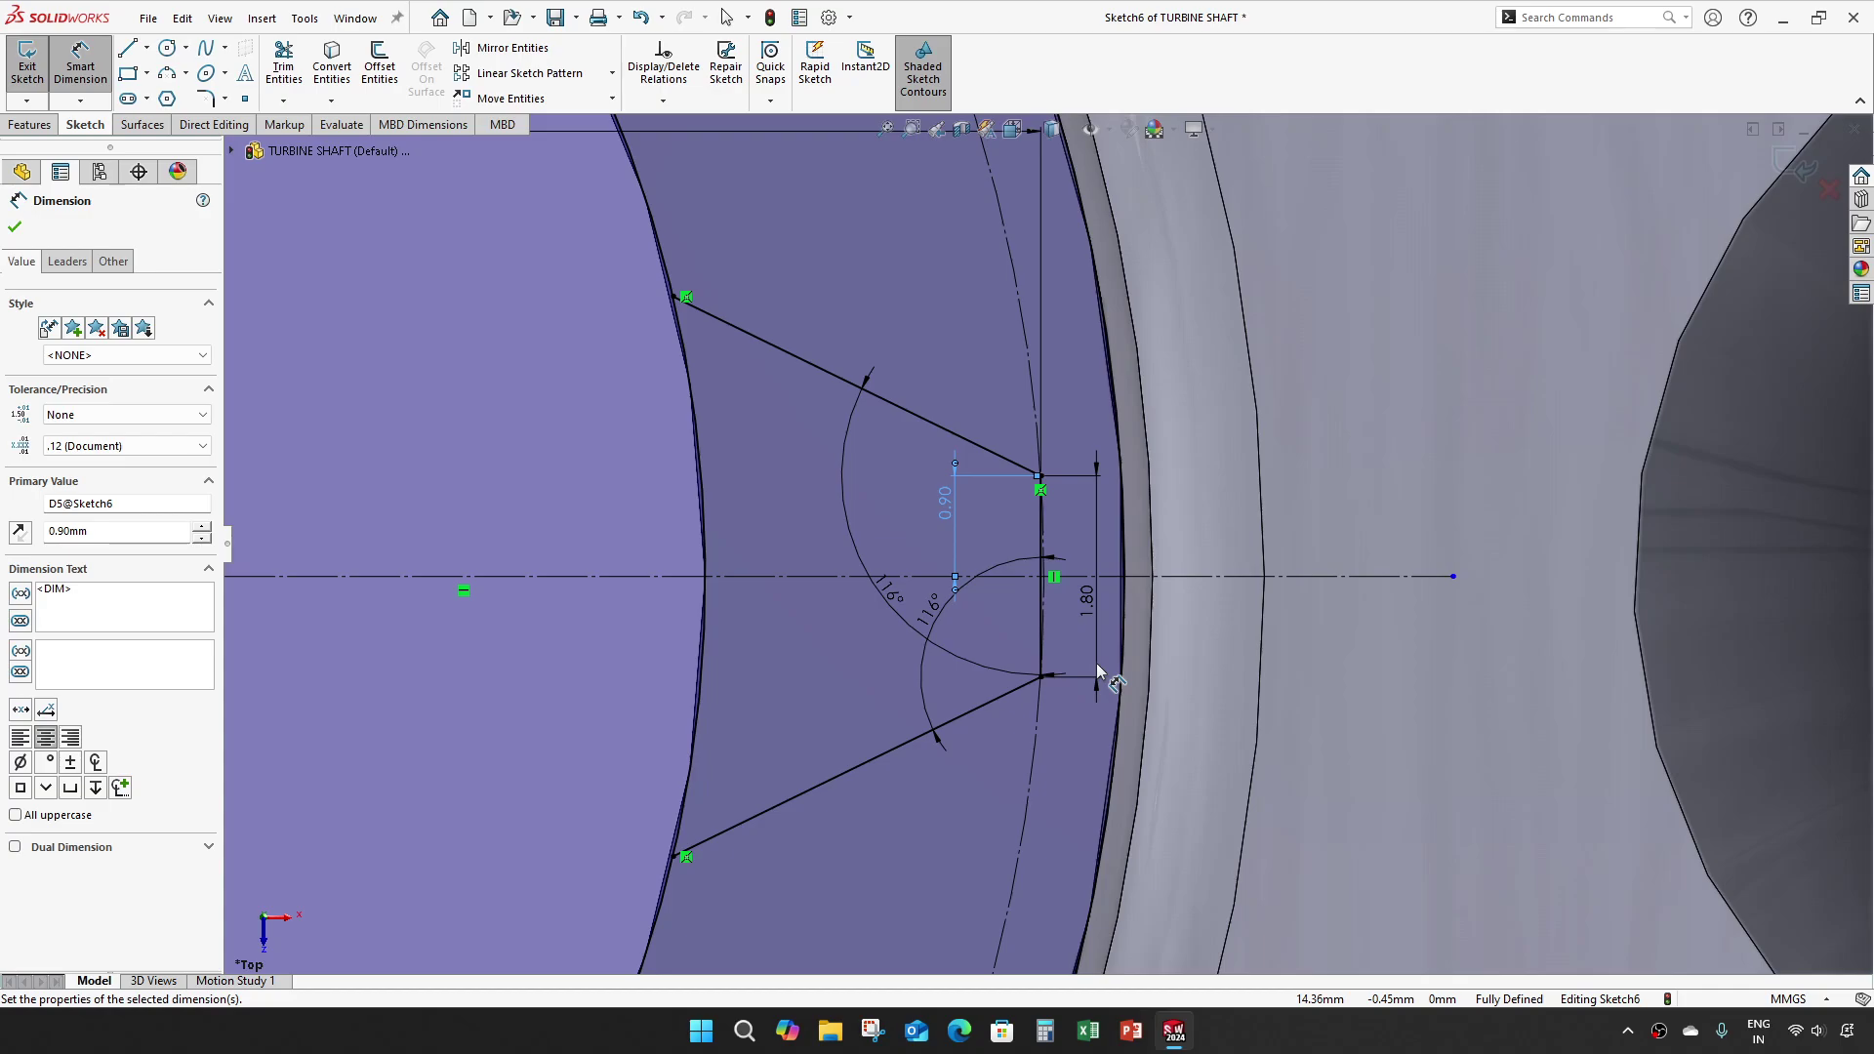
scroll(1097, 666, up, 2)
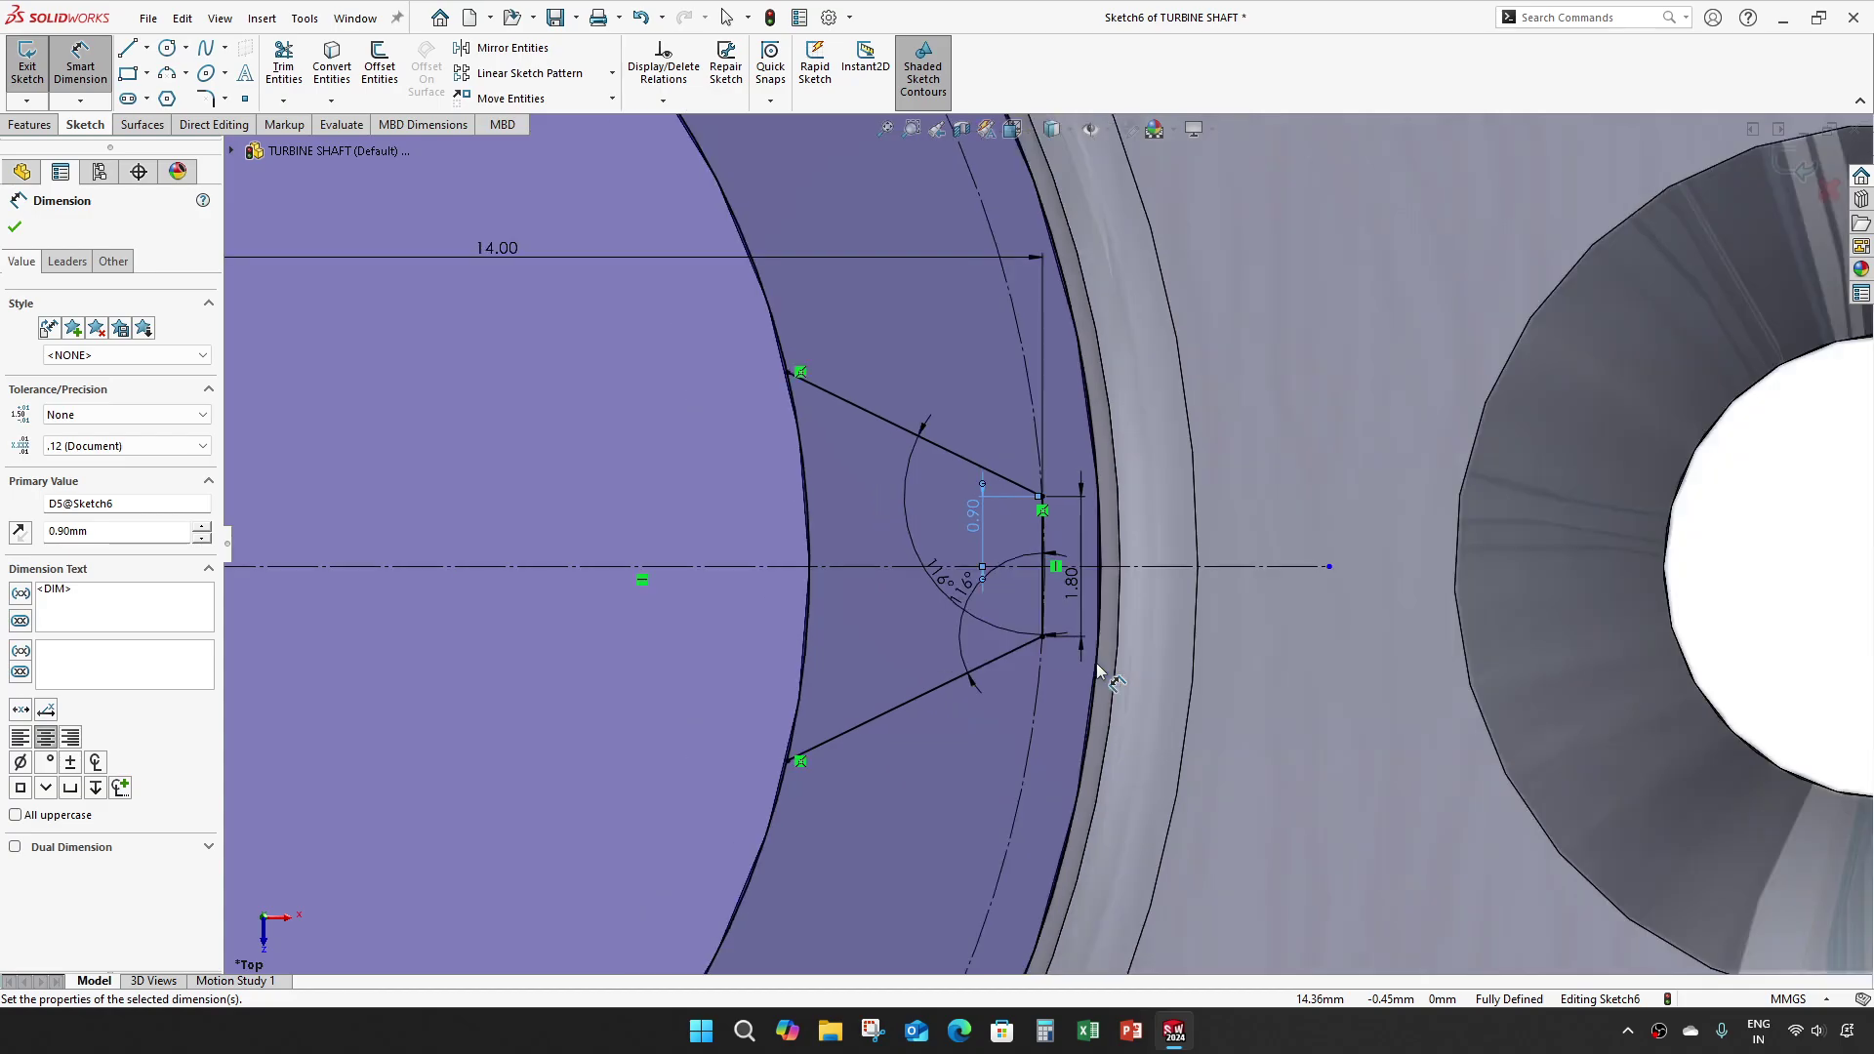
scroll(1105, 635, up, 3)
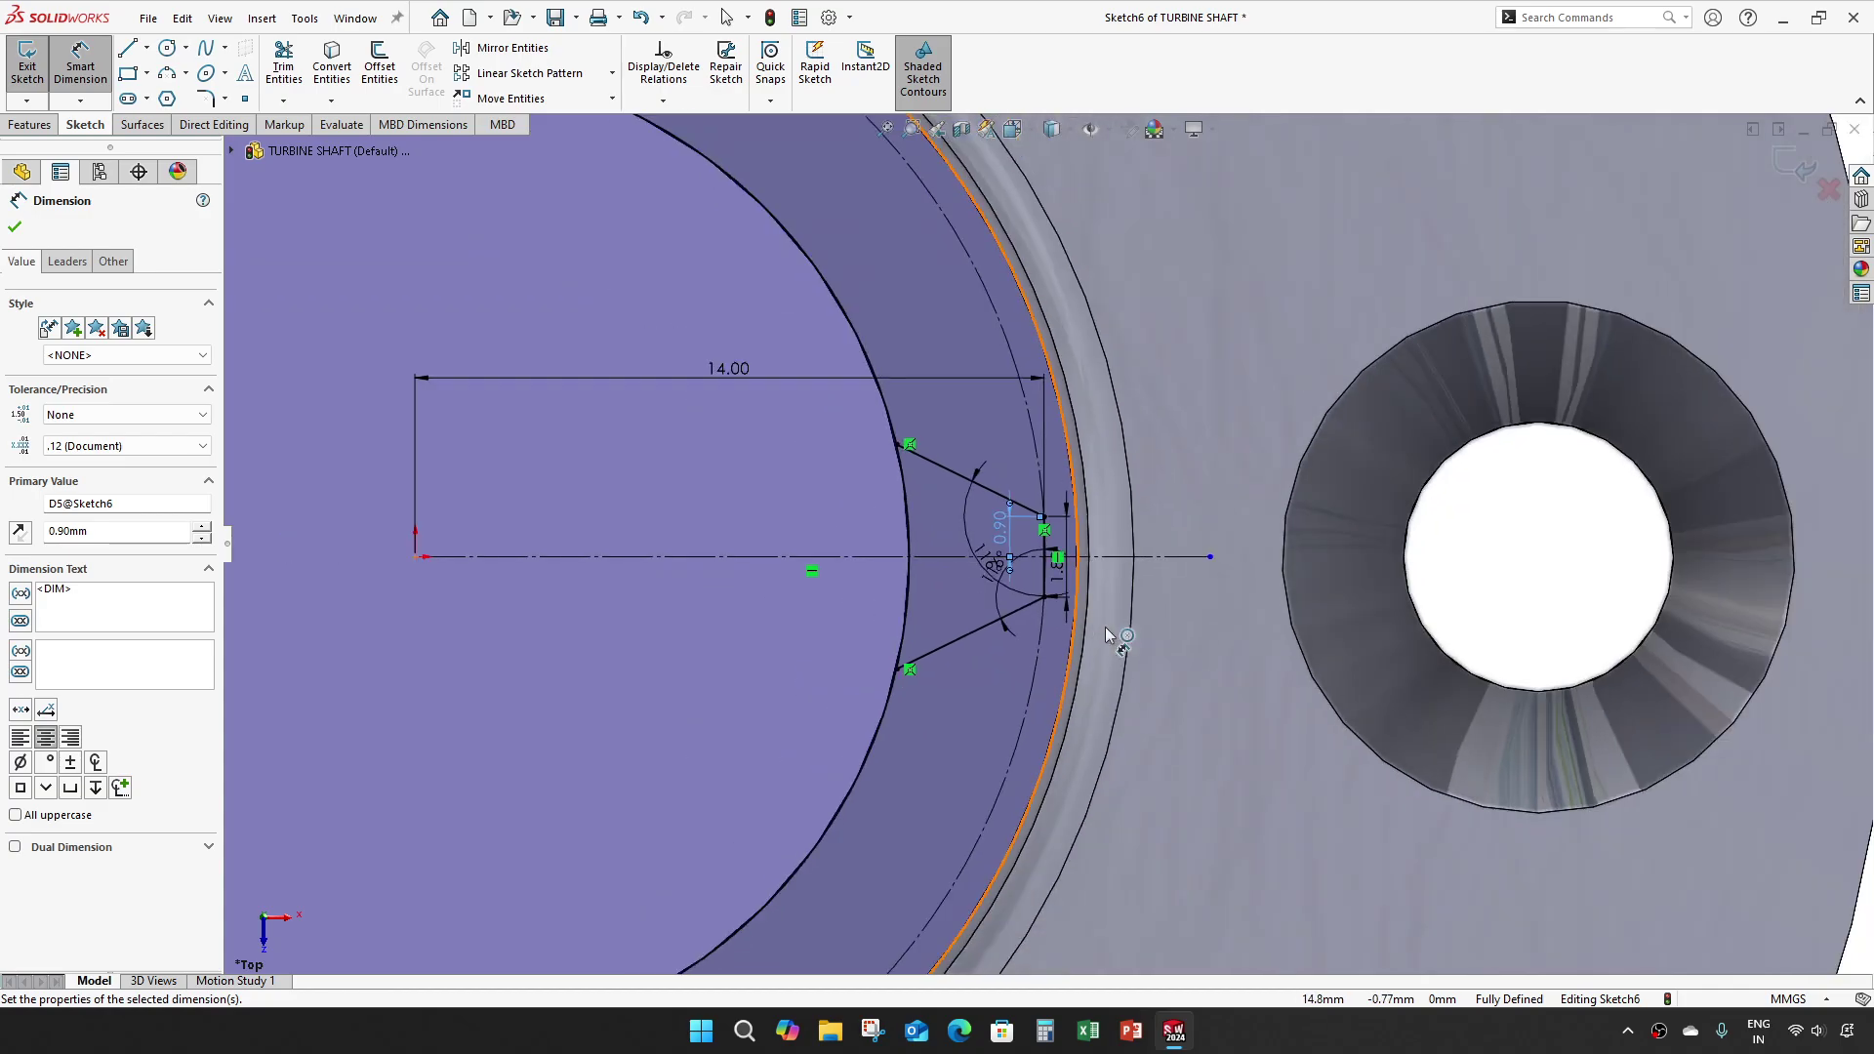
key(Escape)
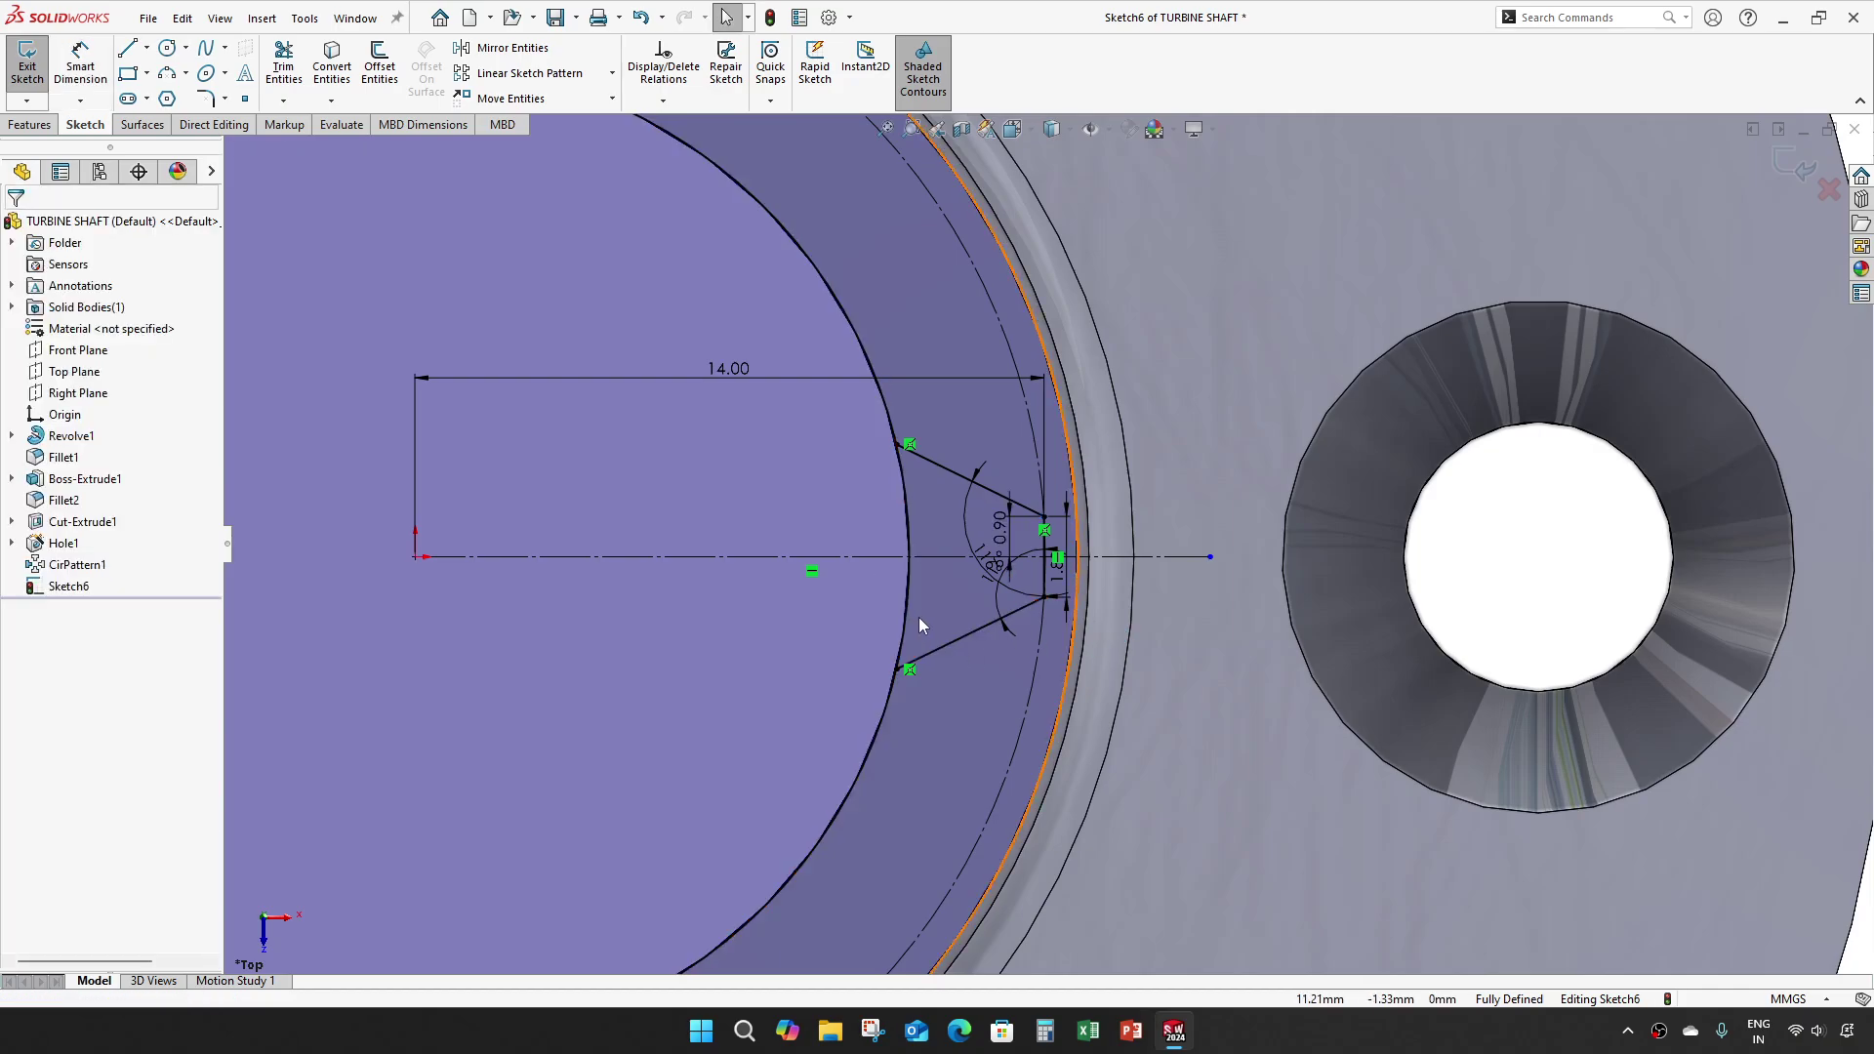
Step: Sketch a circle about 23.5 mm in diameter centered on the origin, crossing both slanted lines
click(168, 48)
scroll(1044, 545, up, 1)
click(520, 555)
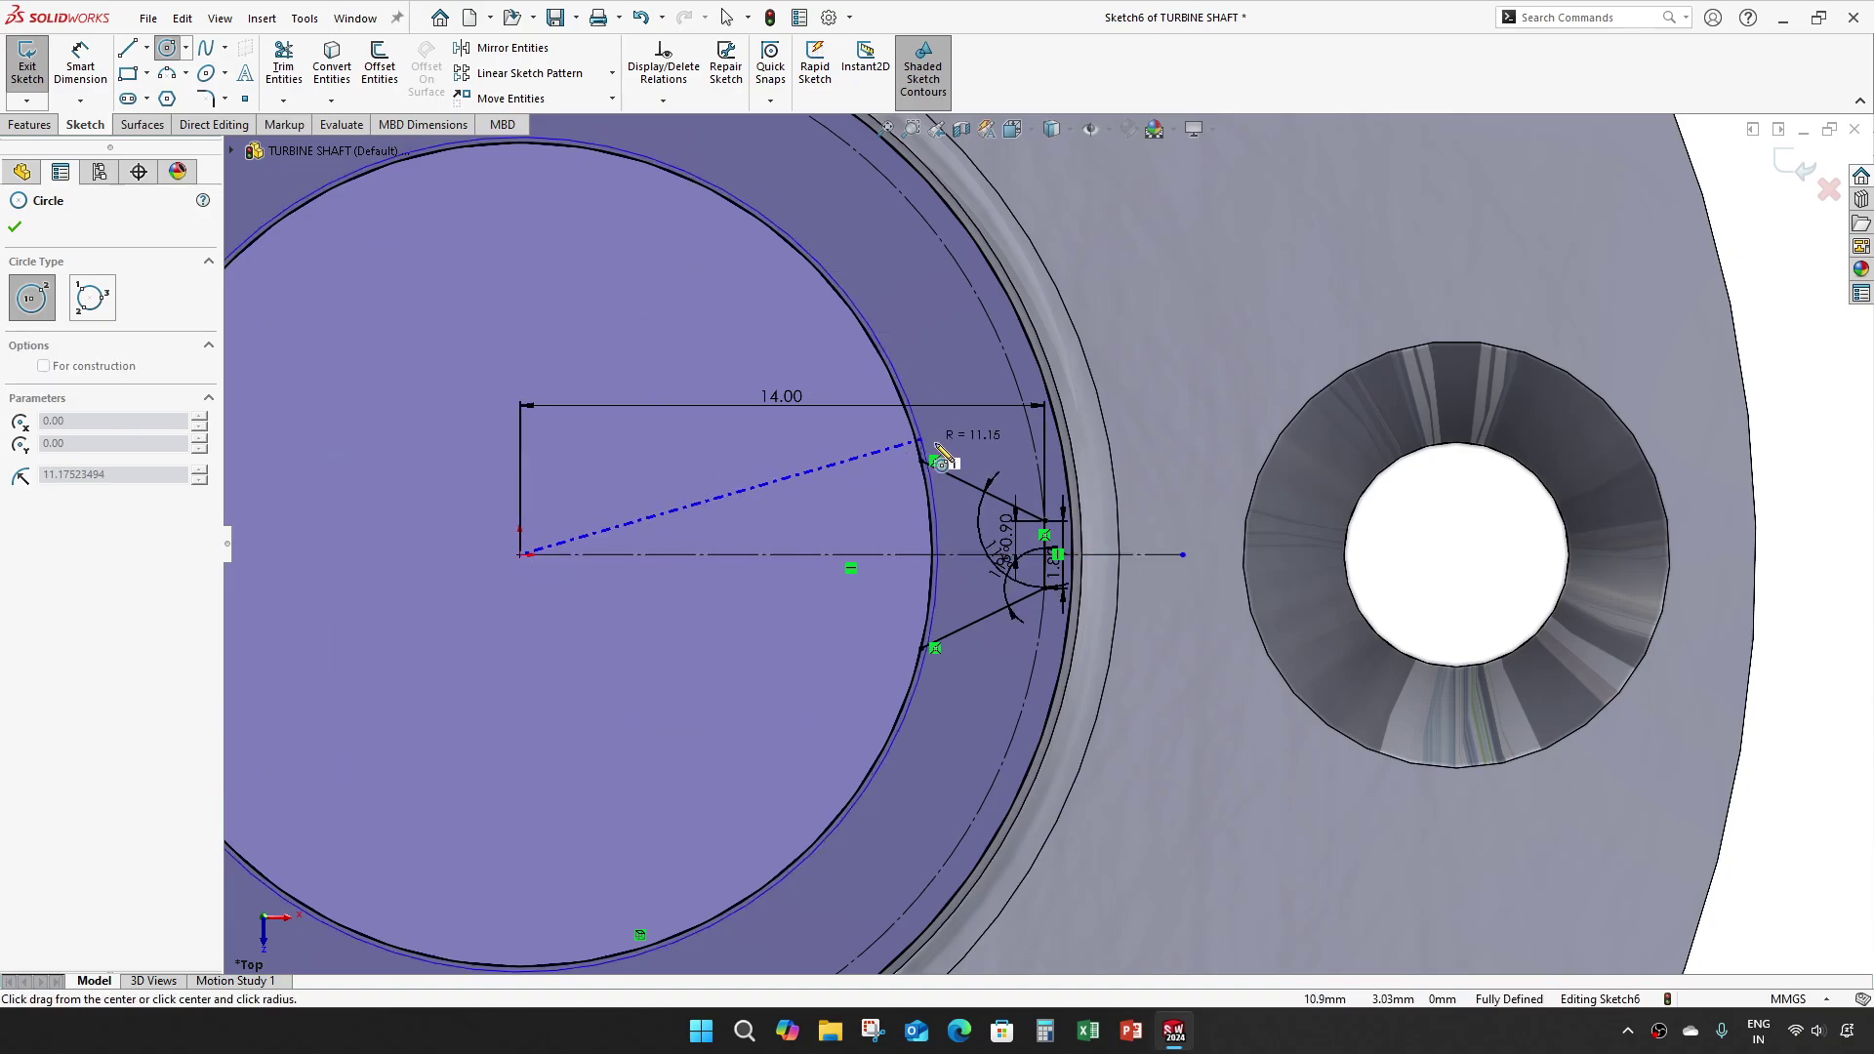
click(966, 530)
key(Escape)
scroll(939, 536, up, 2)
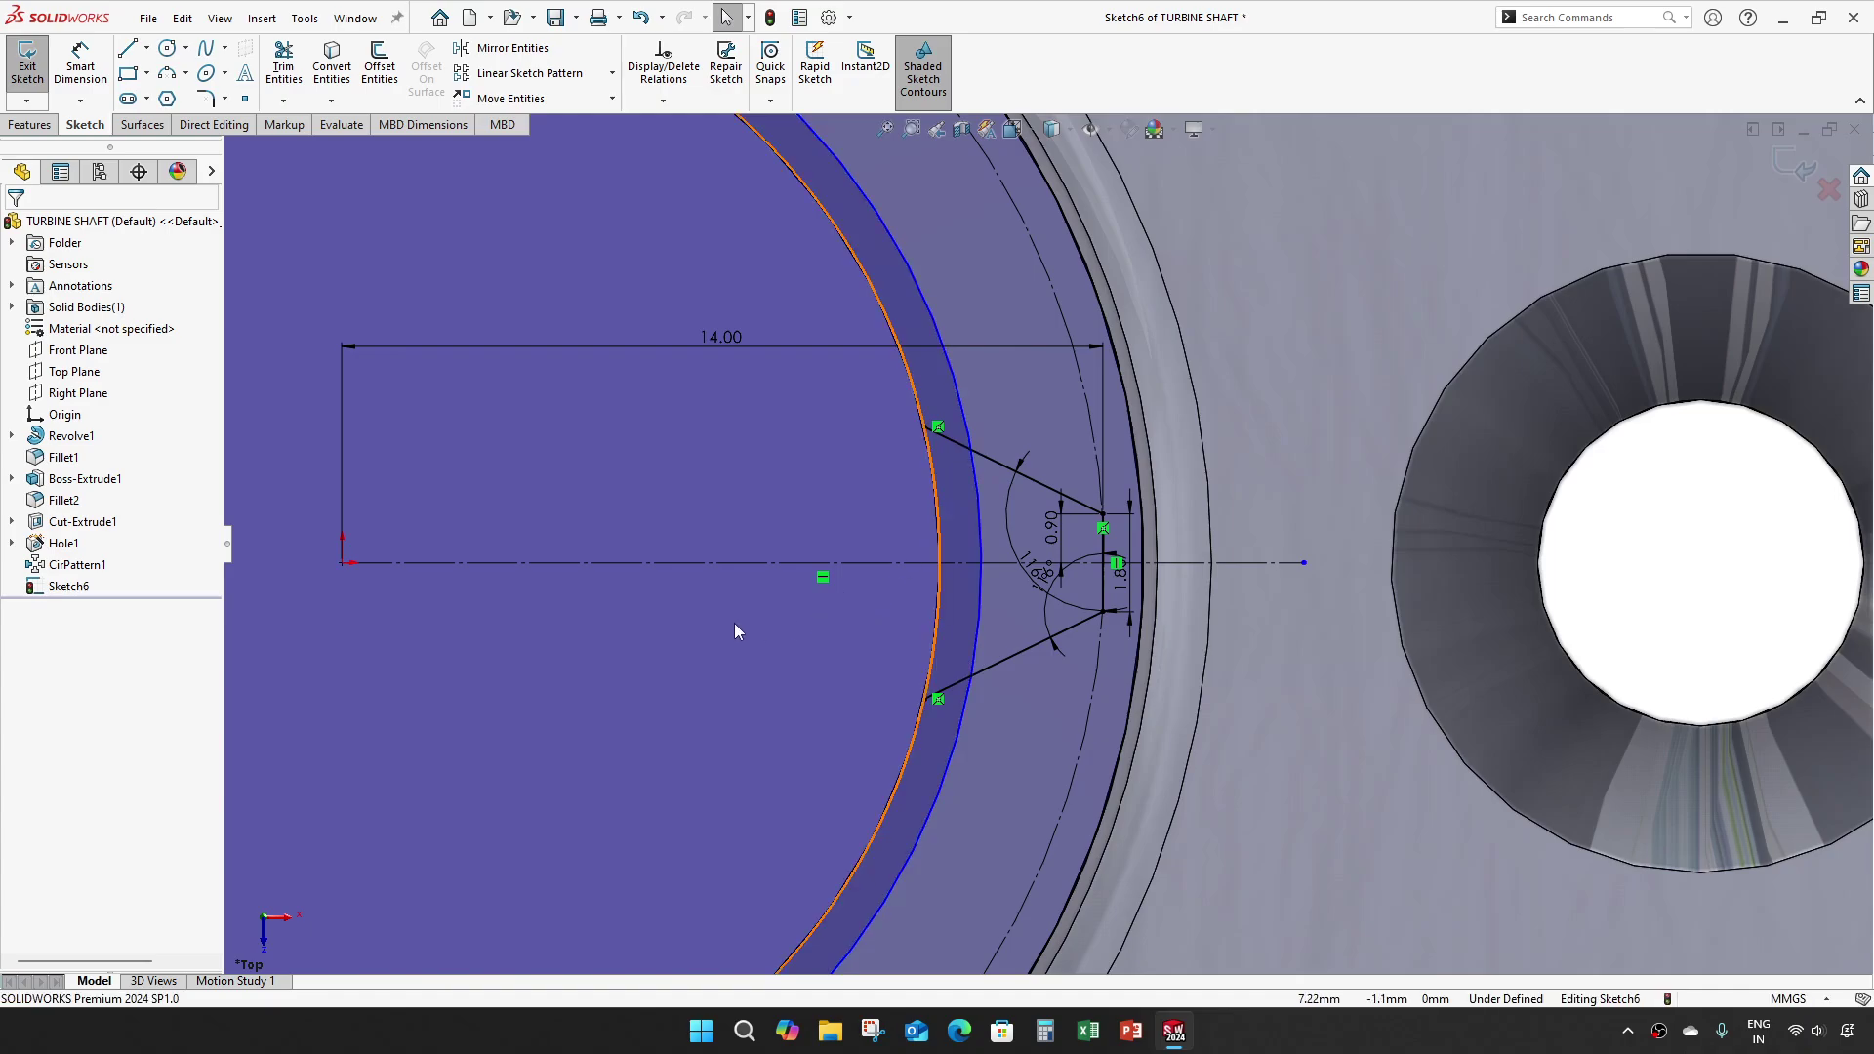
Step: Dimension the new circle's diameter as 25 mm
key(d)
click(925, 822)
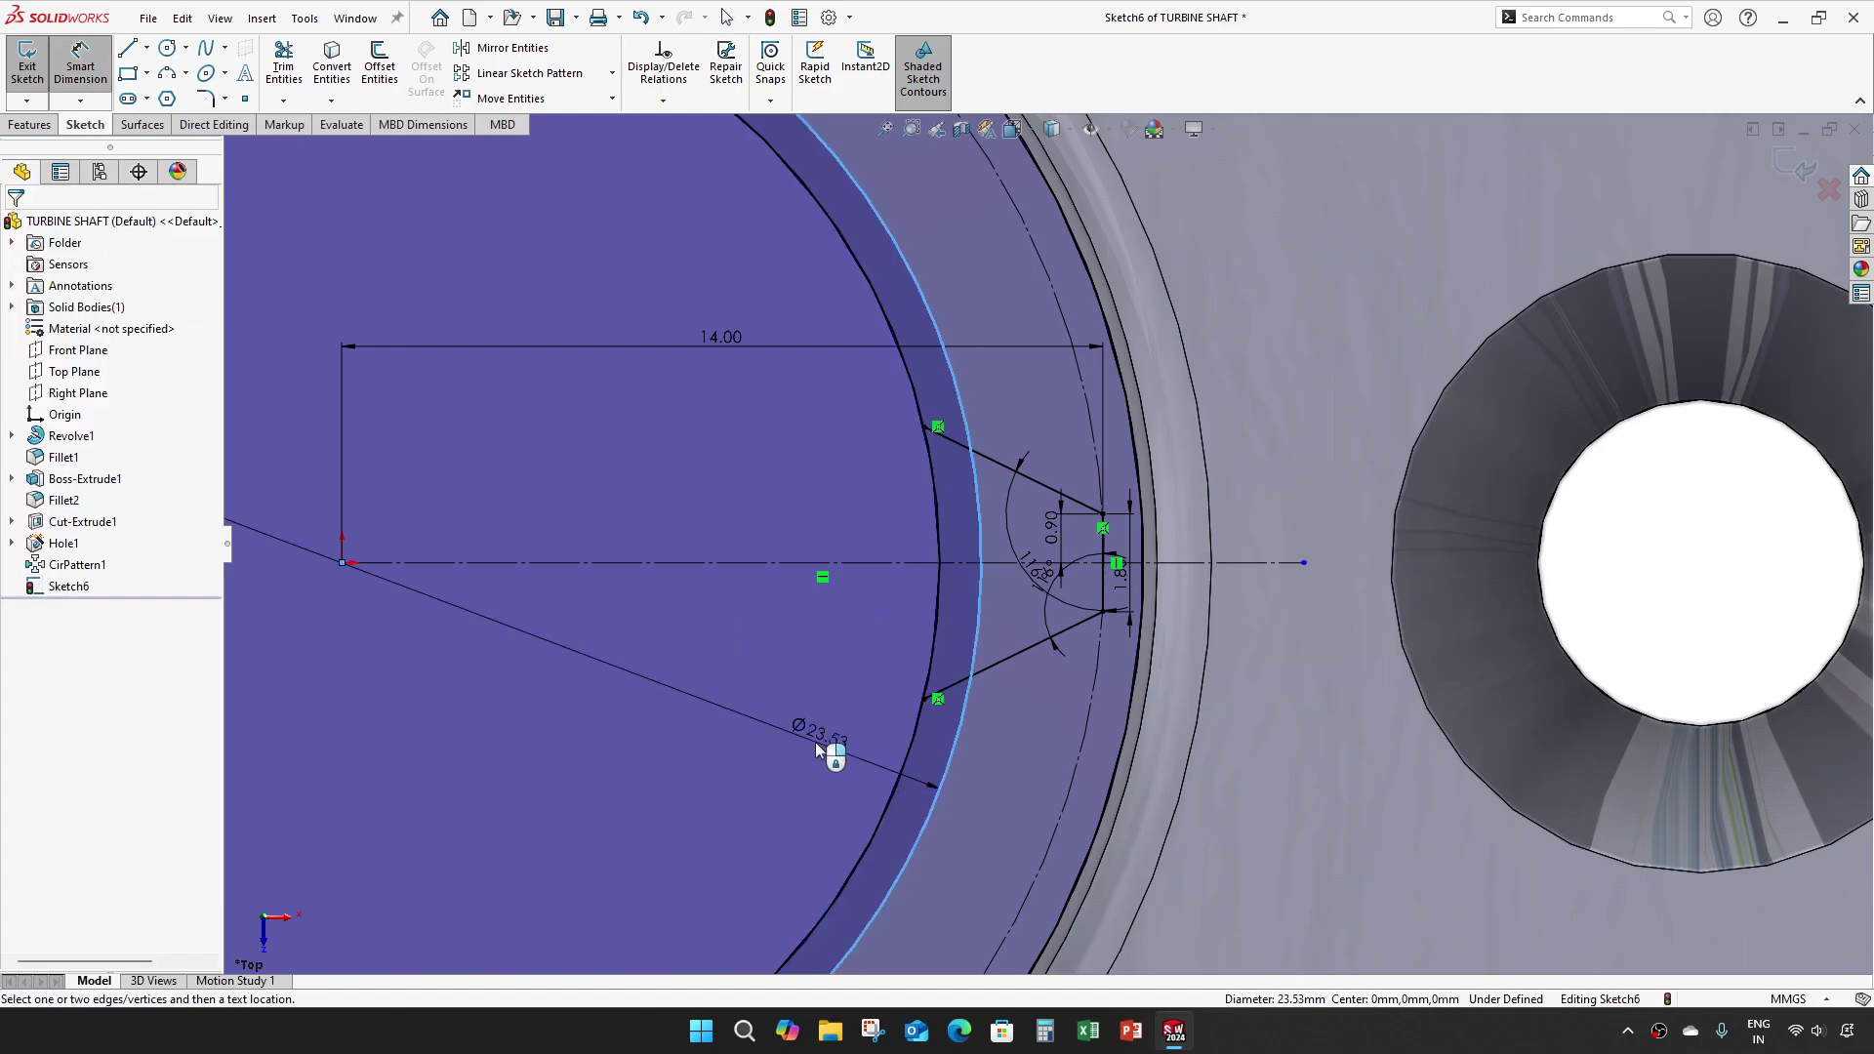
click(818, 749)
text(25)
key(Return)
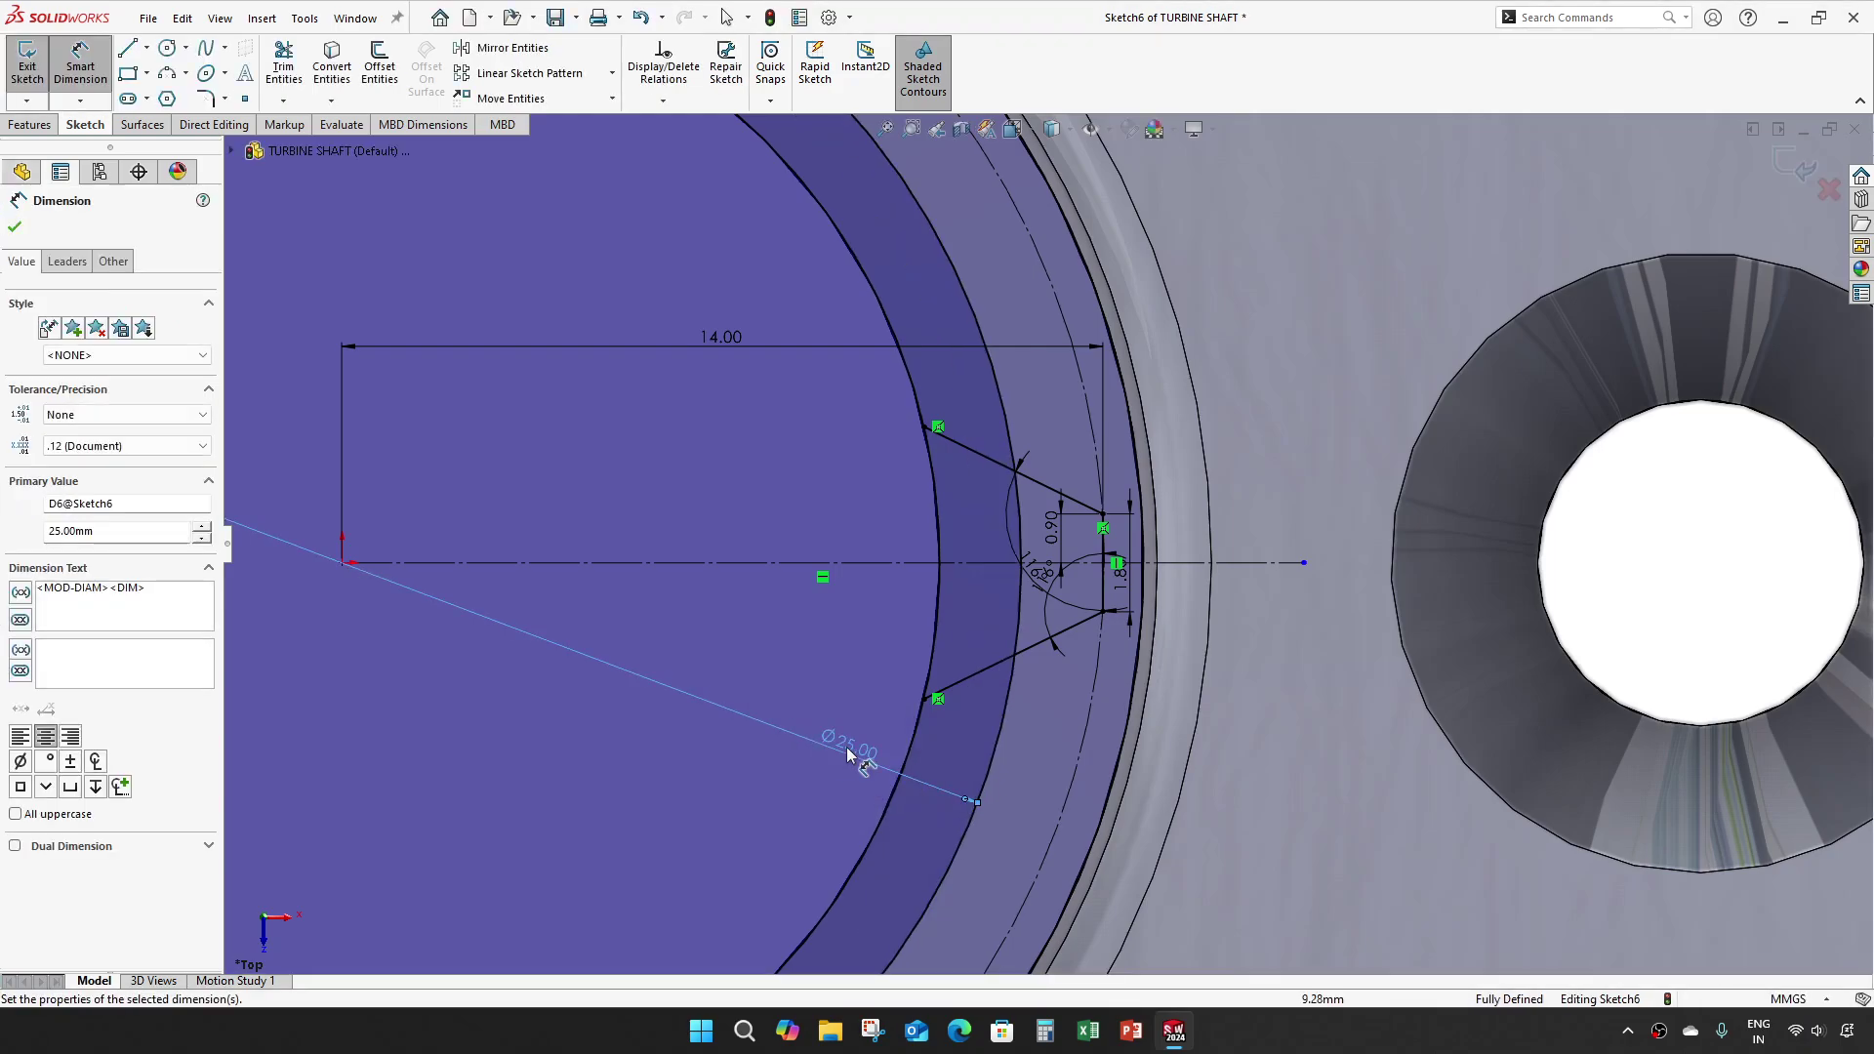
scroll(977, 545, up, 1)
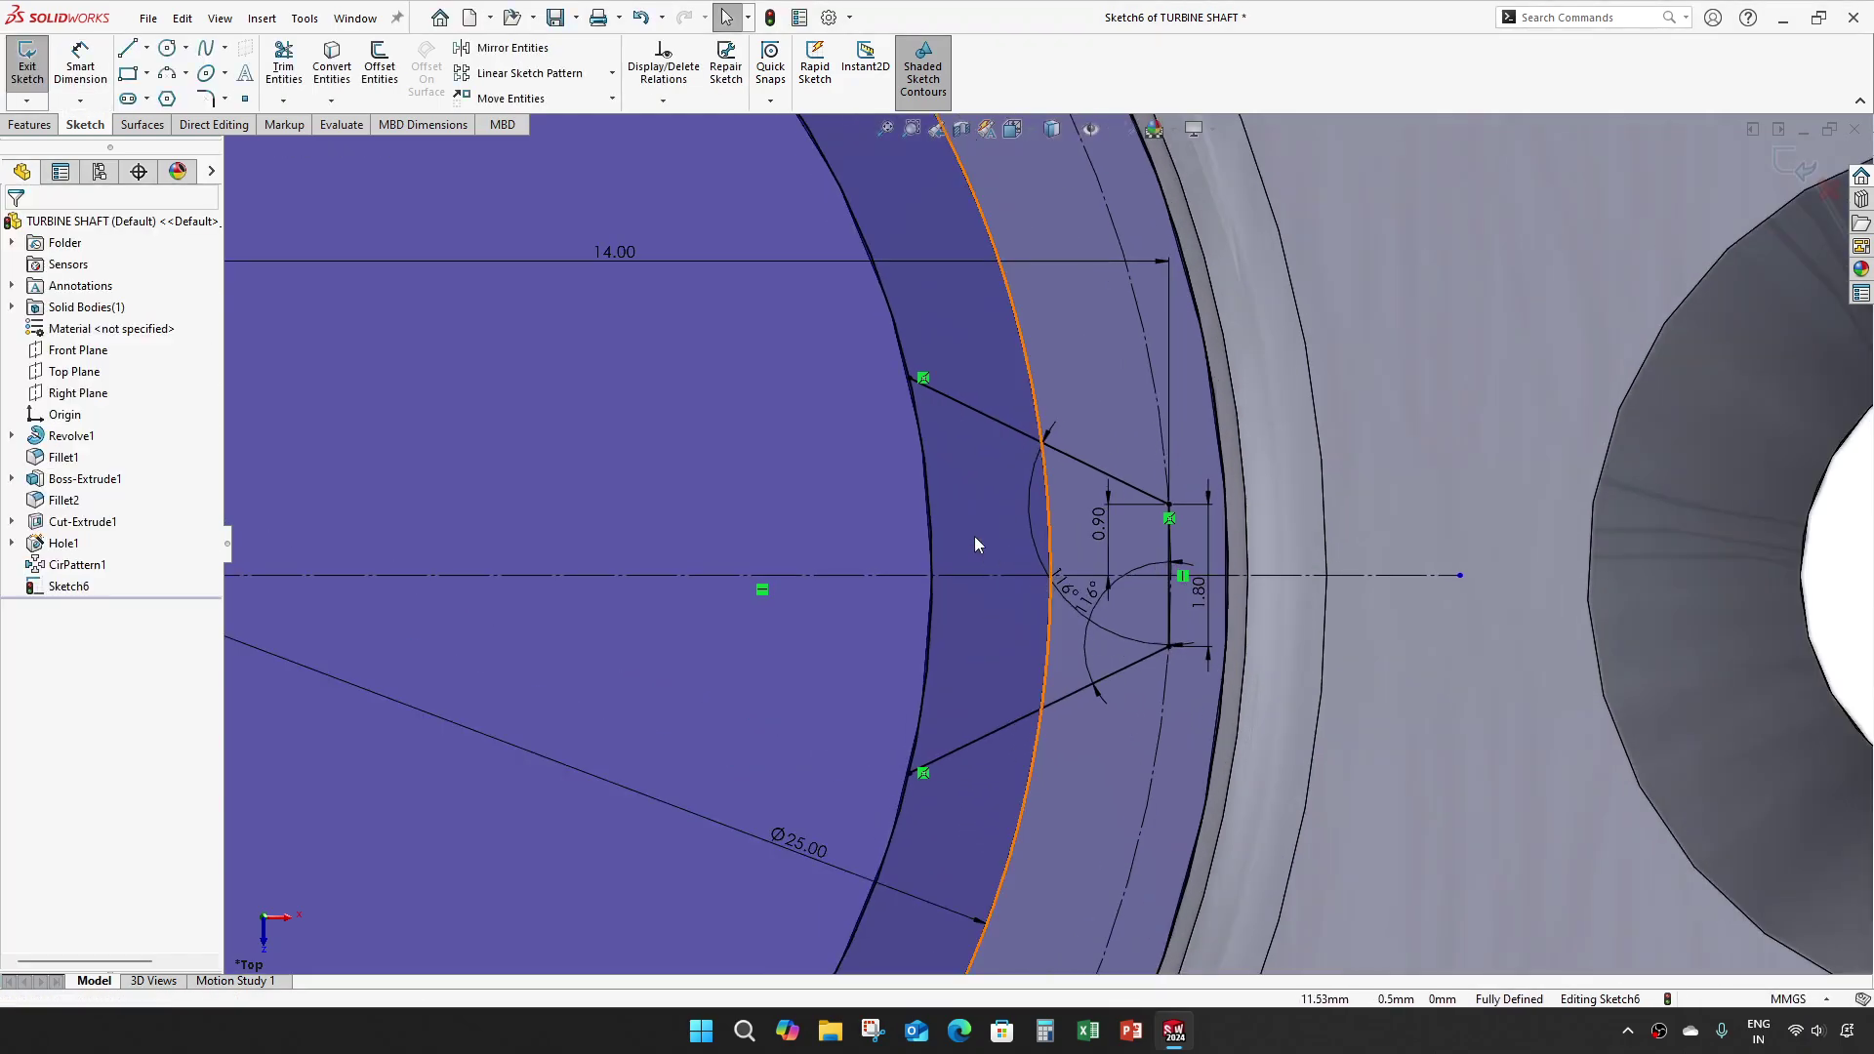
Step: Trim the slanted line portions inside the 25 mm circle and the circle's arc between the two slanted lines
key(t)
drag(993, 390, 998, 746)
scroll(1060, 540, up, 1)
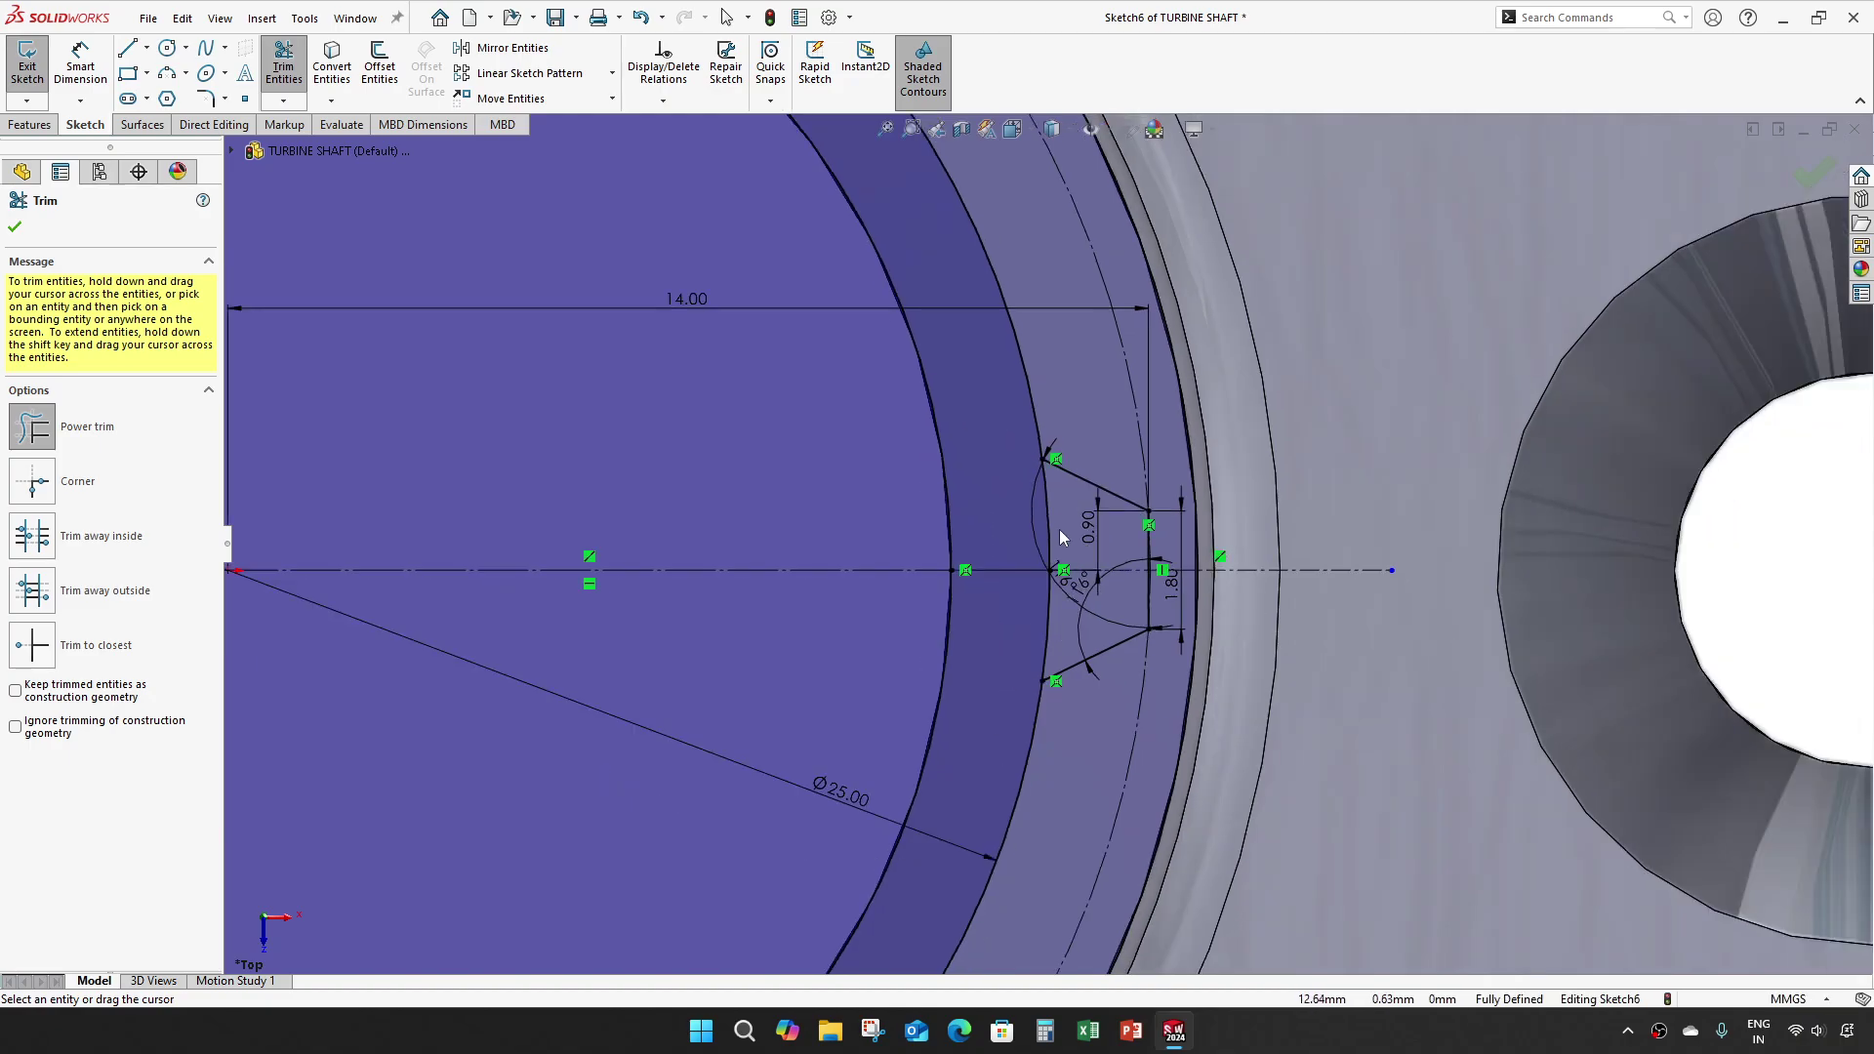
drag(1071, 530, 1000, 544)
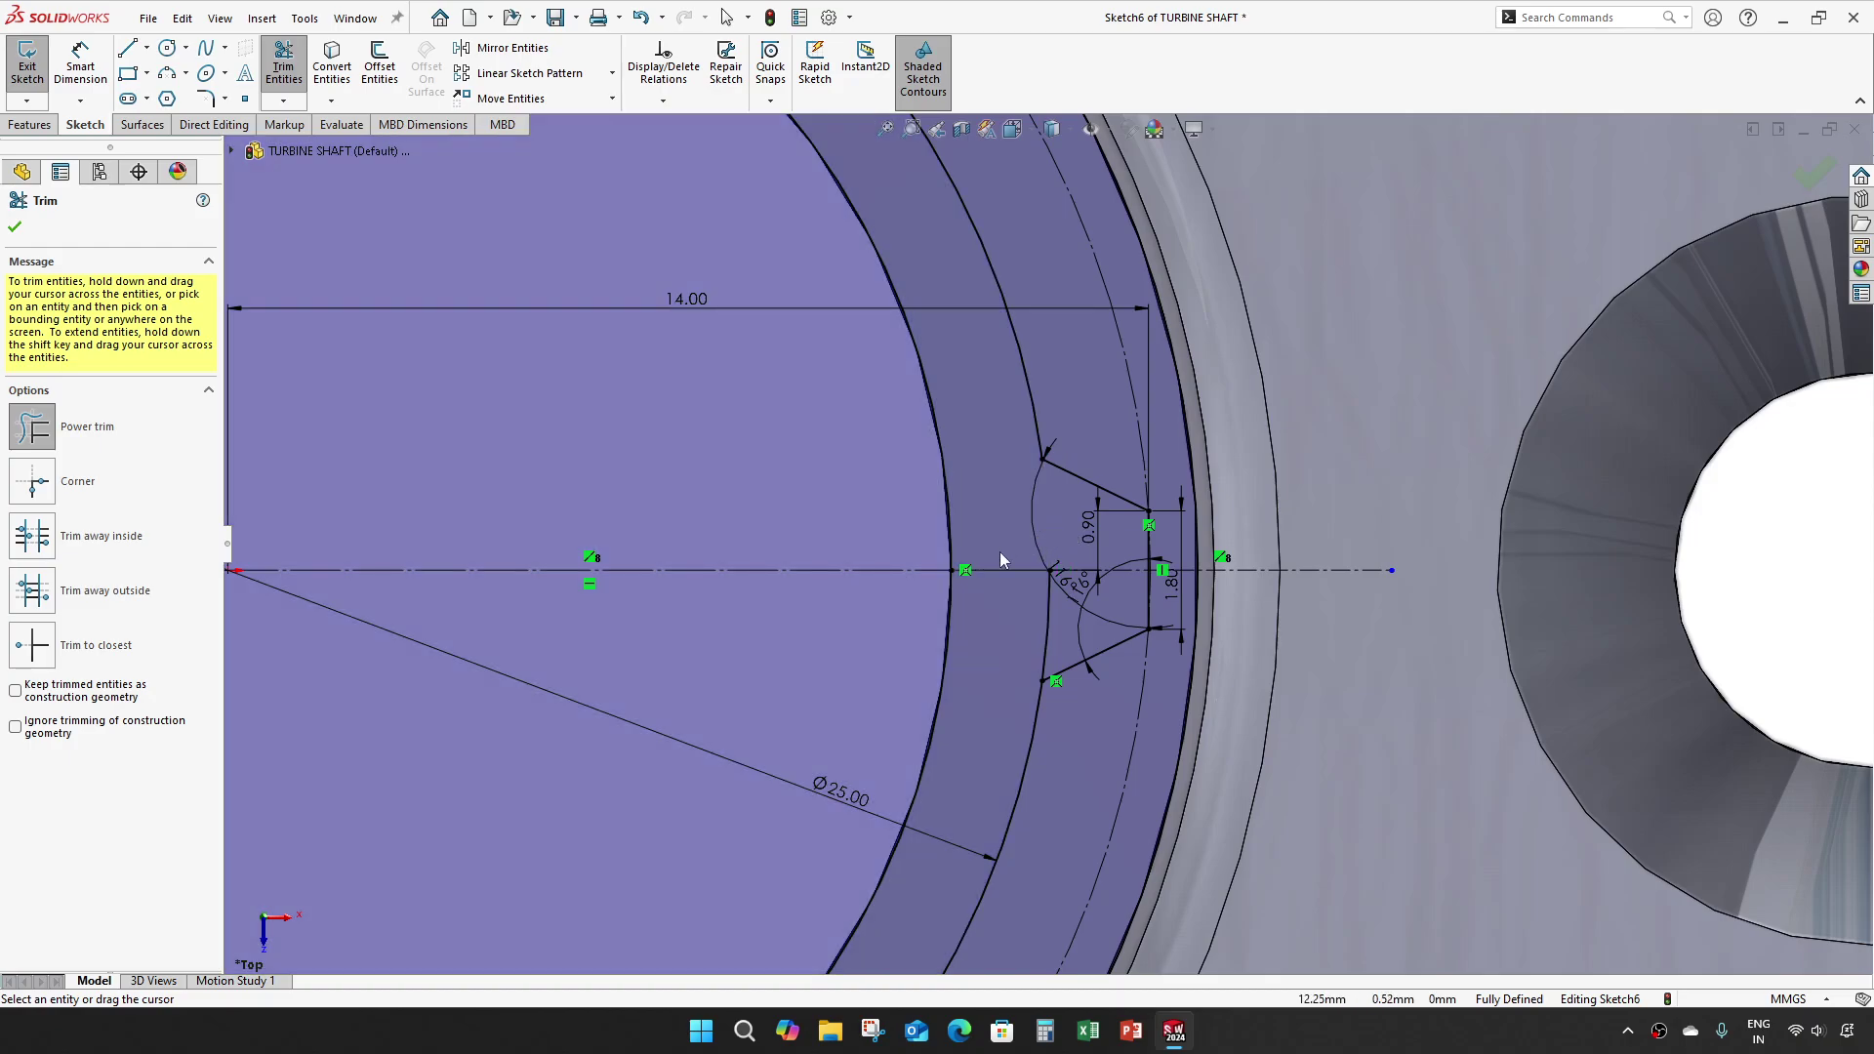
drag(1068, 625, 954, 701)
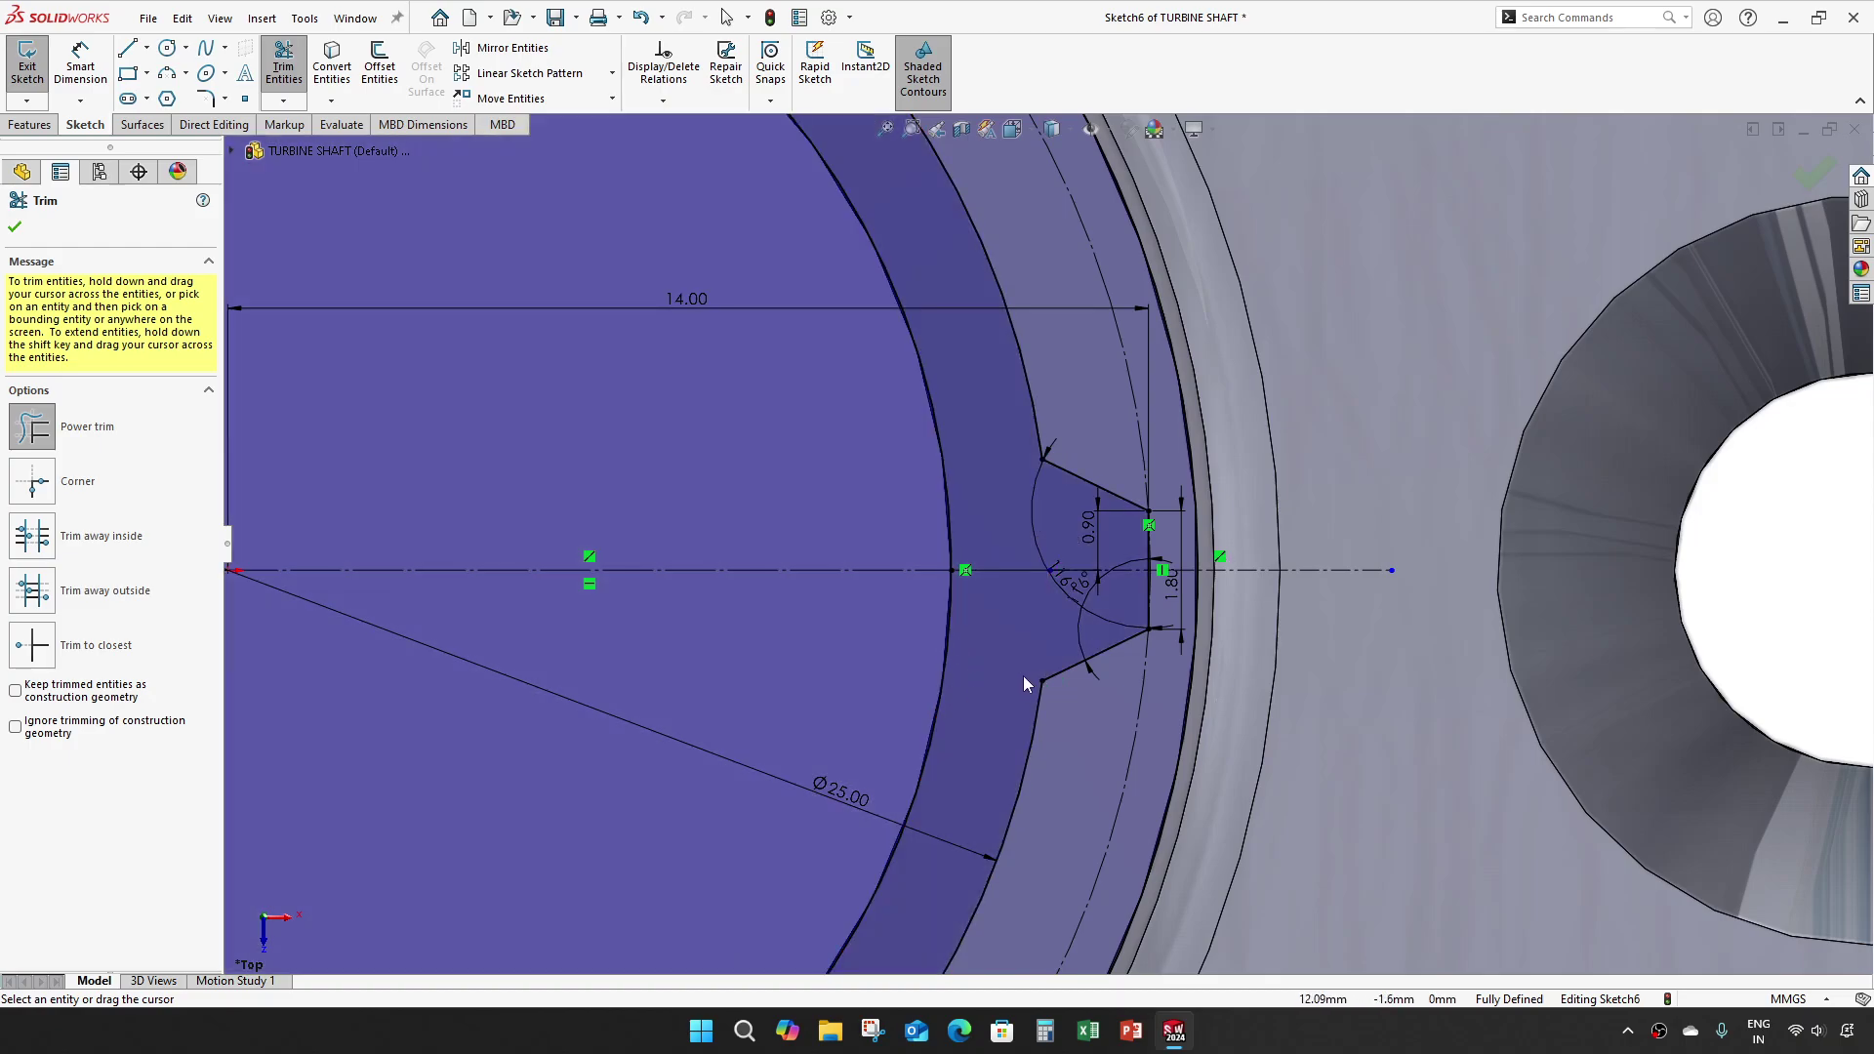
key(z)
scroll(992, 700, up, 3)
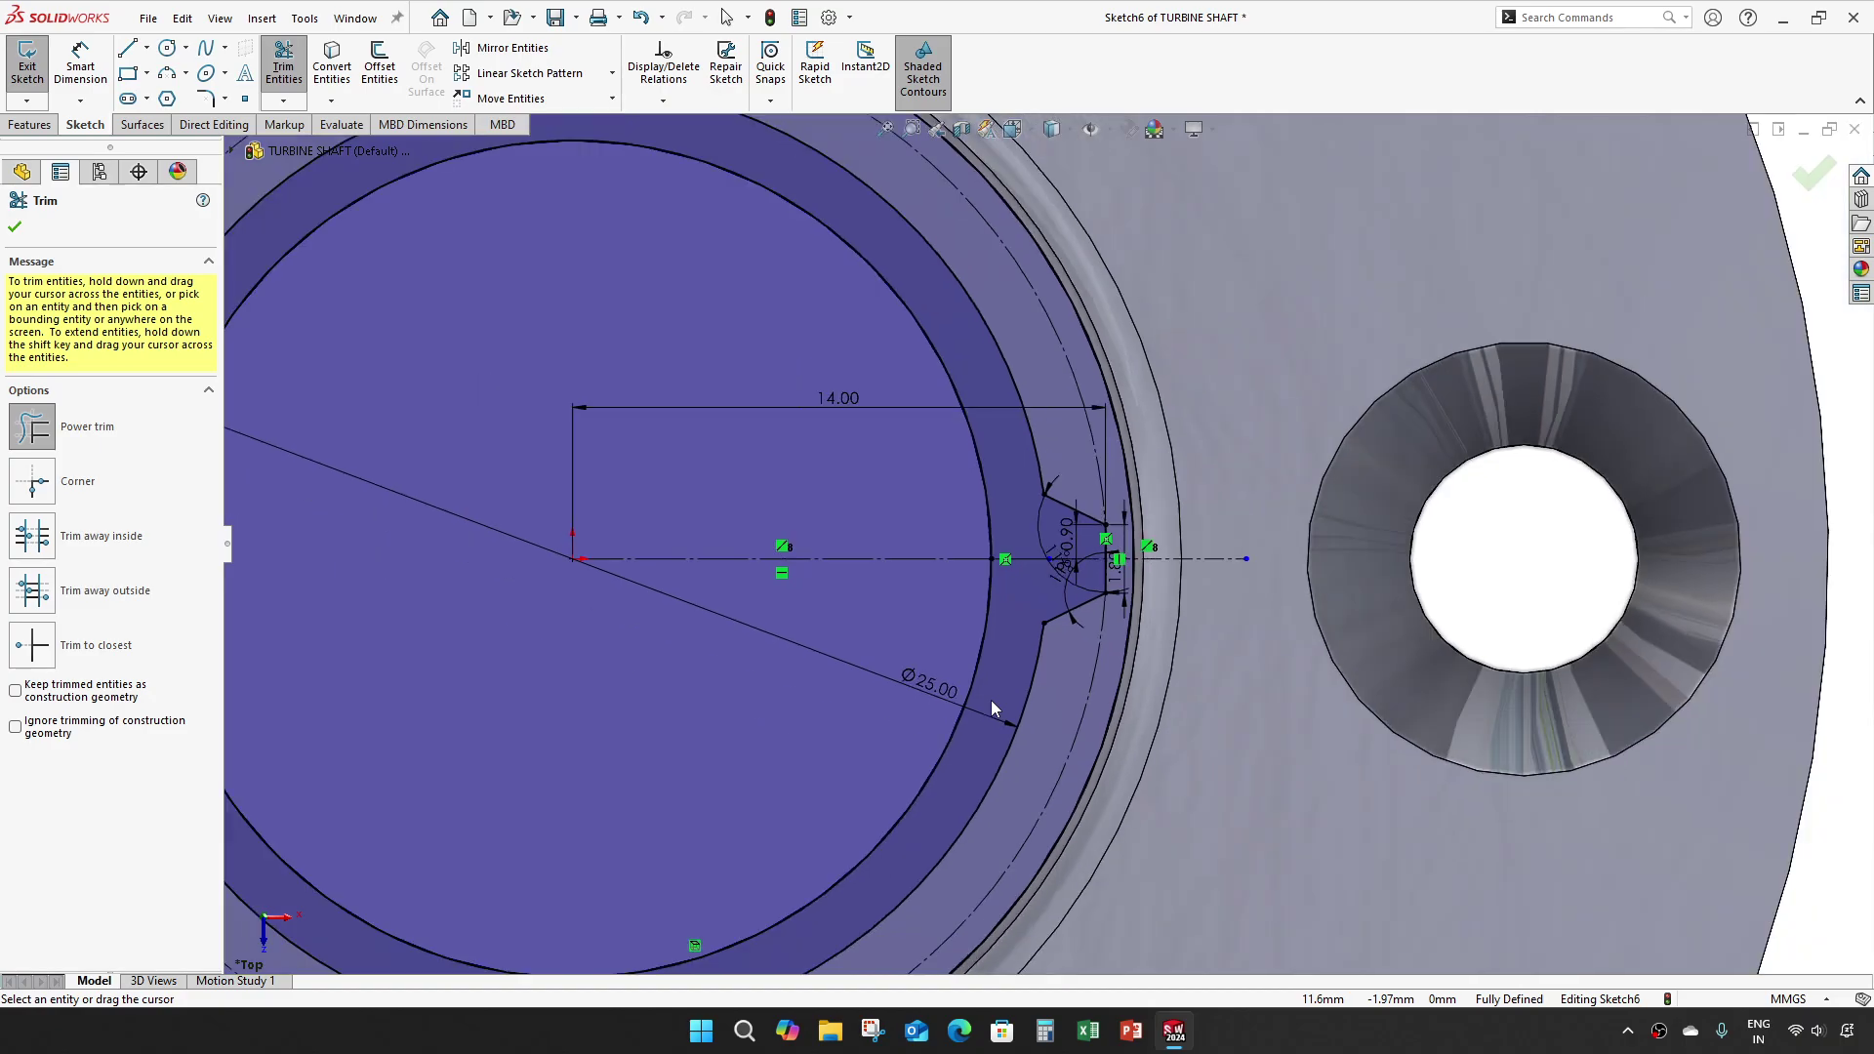
key(Escape)
Step: Create a circular sketch pattern of the three tooth lines about the origin with 20 equally spaced instances over 360 degrees
scroll(1015, 525, down, 2)
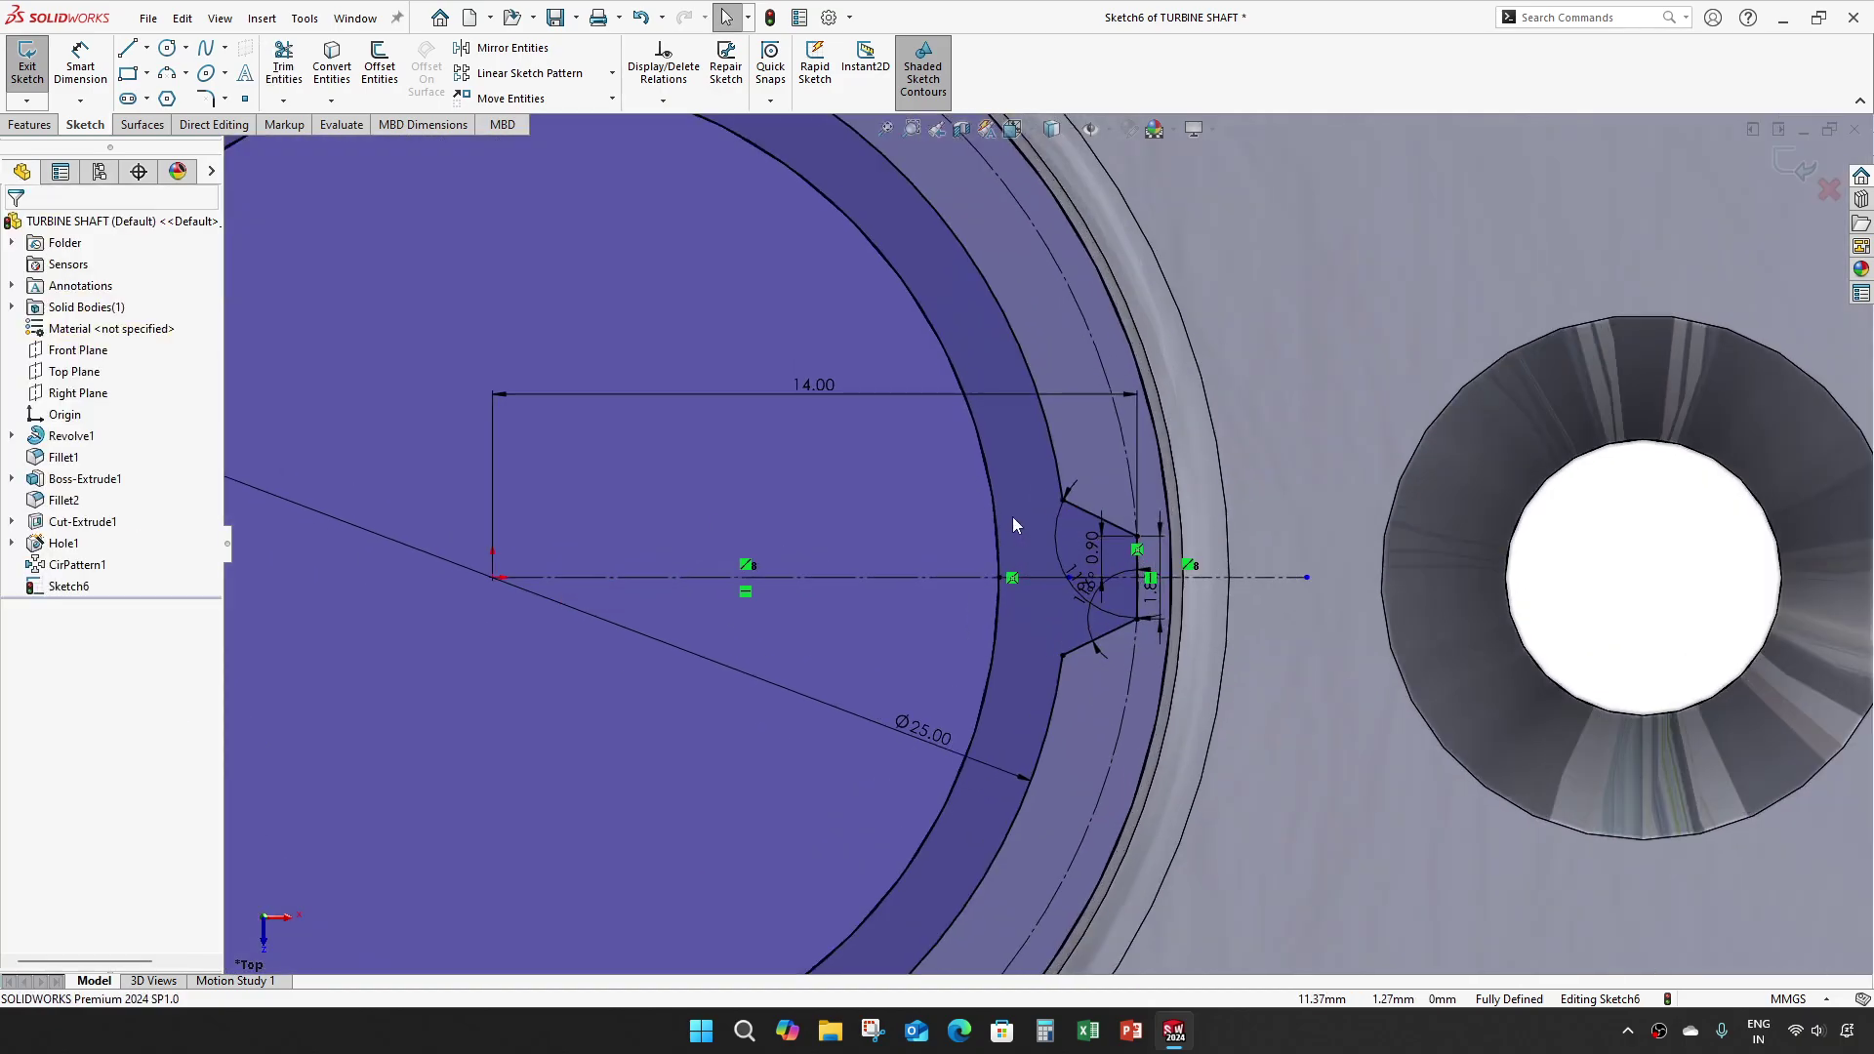
click(1093, 520)
scroll(1138, 567, down, 3)
ctrl+click(1136, 605)
ctrl+click(1108, 677)
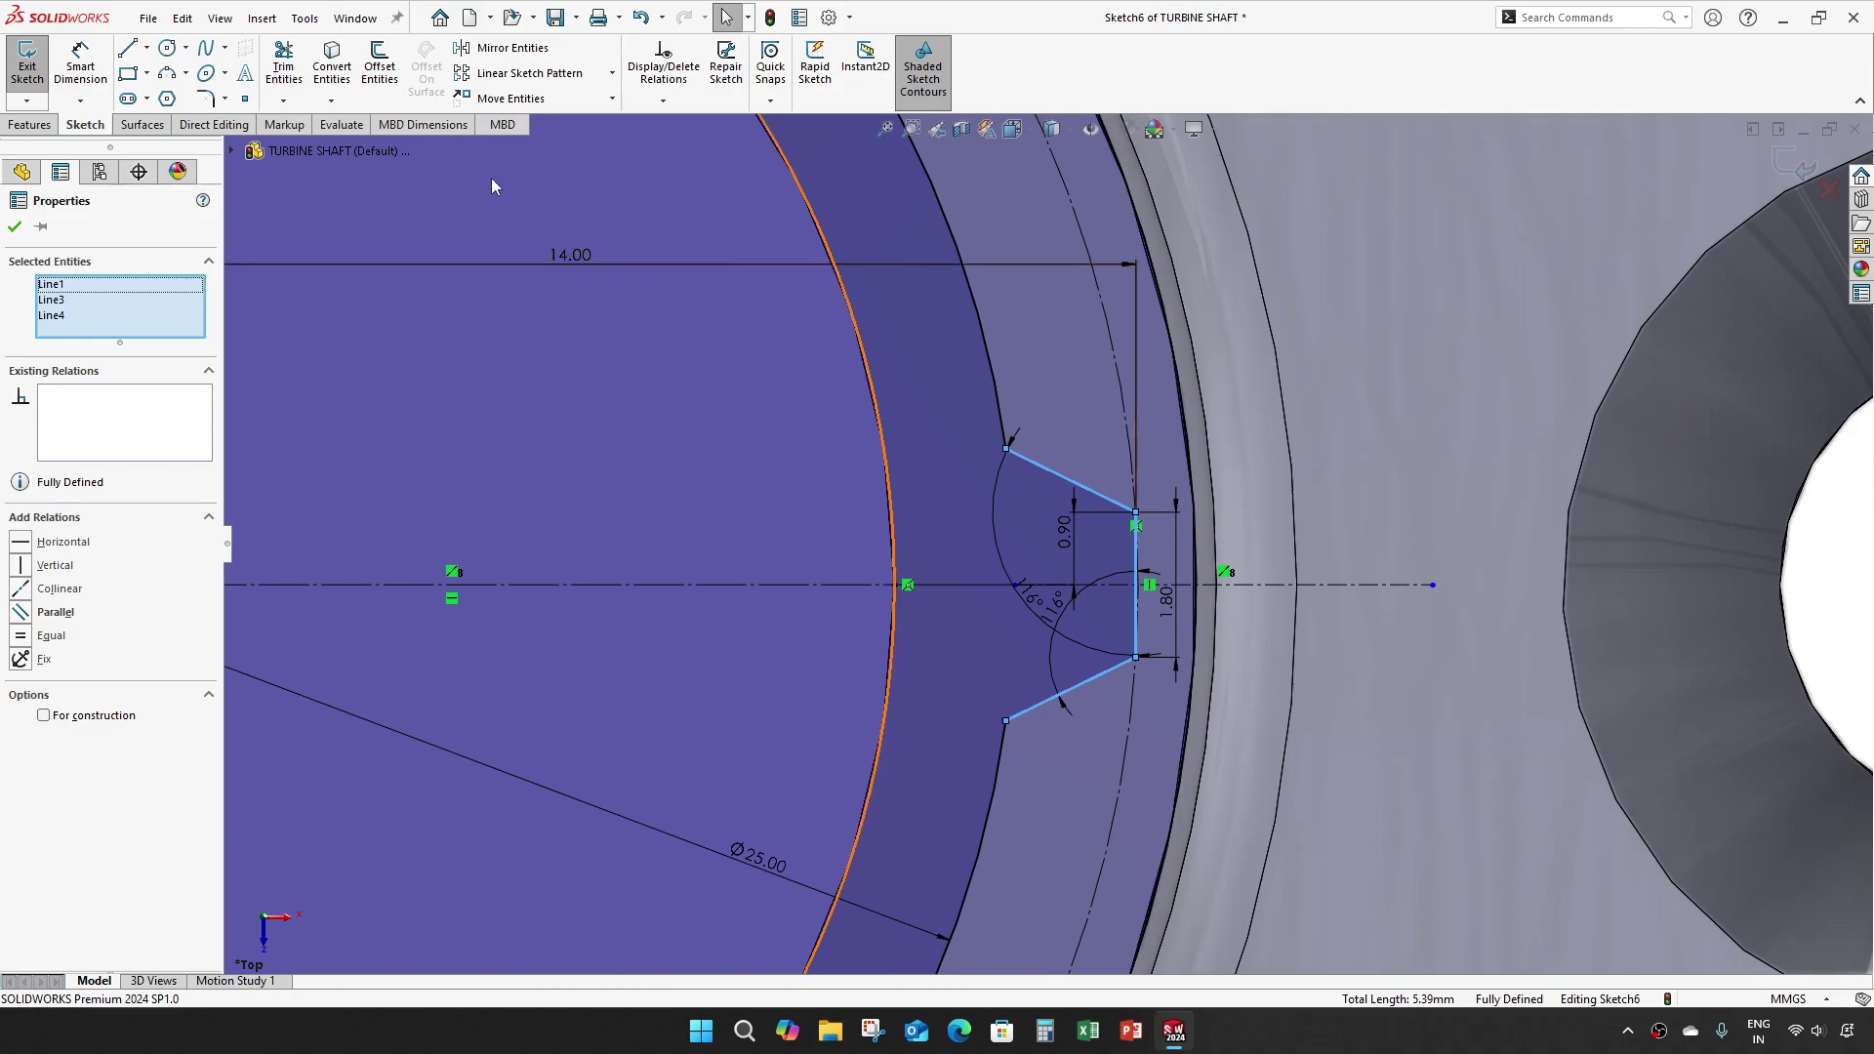
click(613, 73)
click(617, 122)
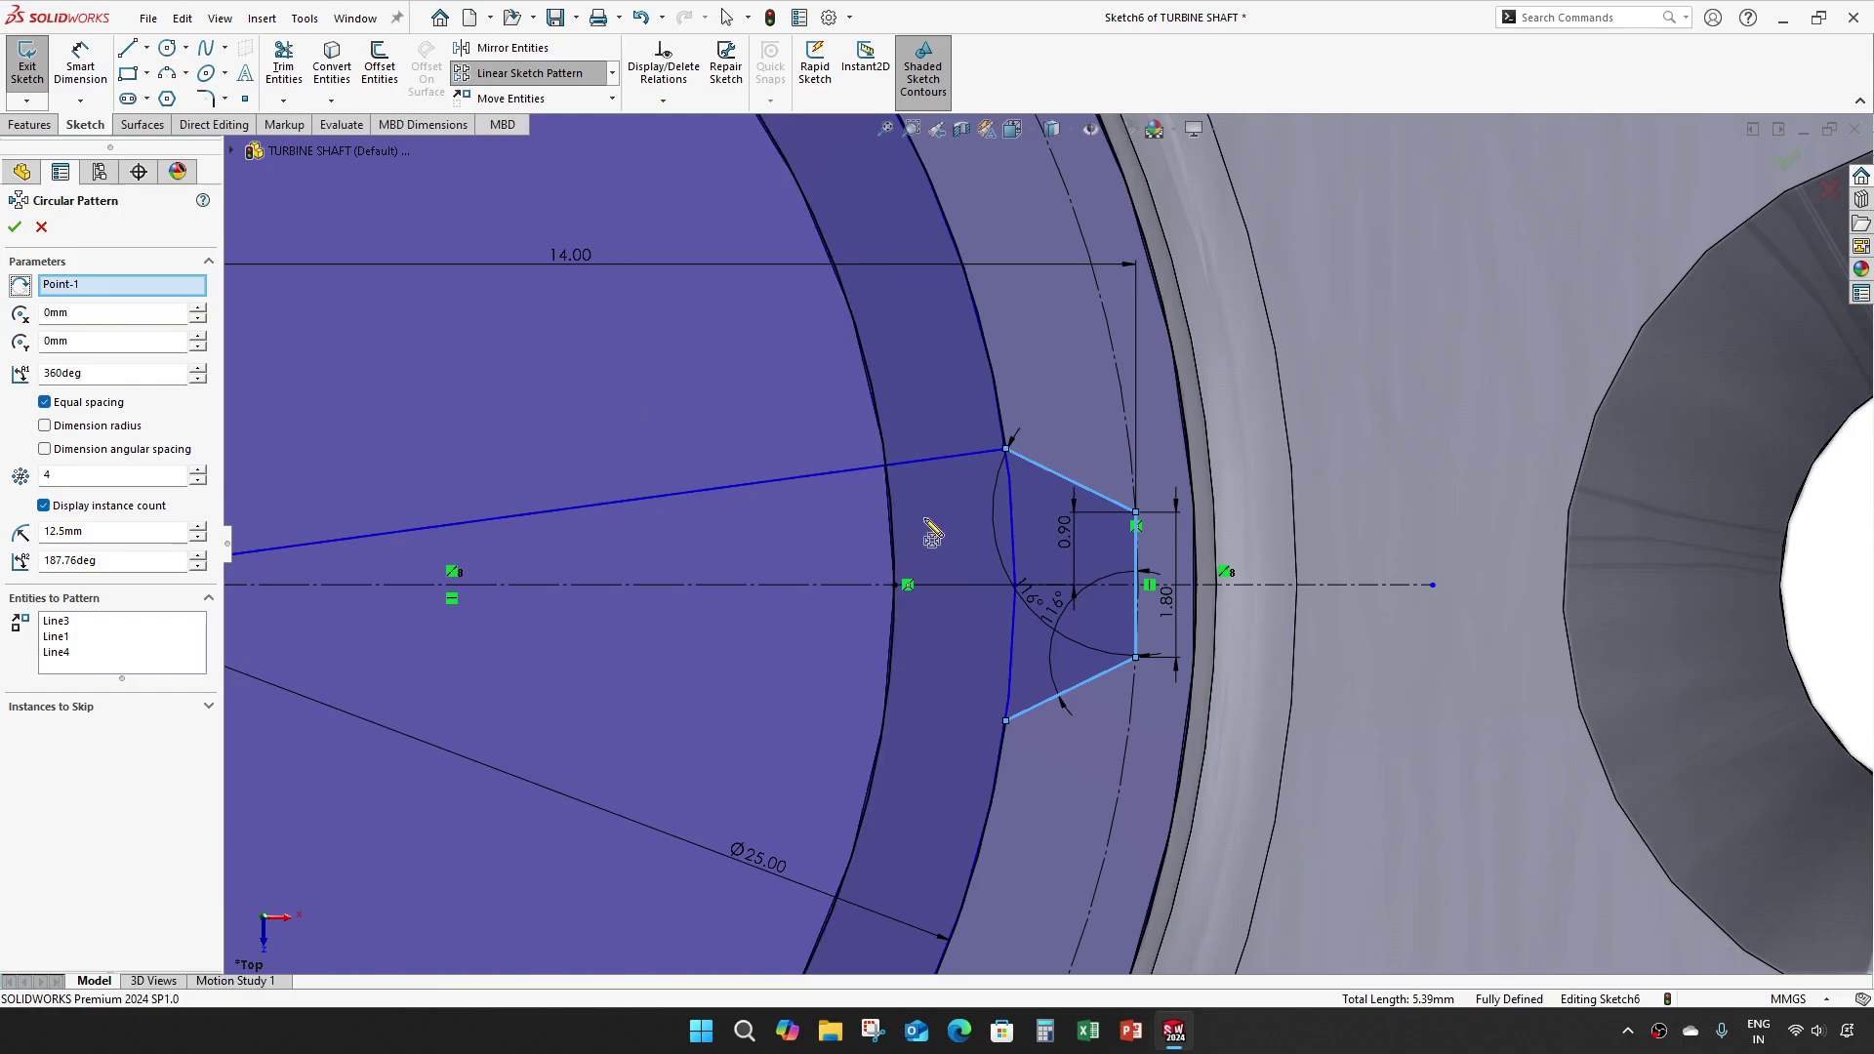
scroll(937, 534, up, 5)
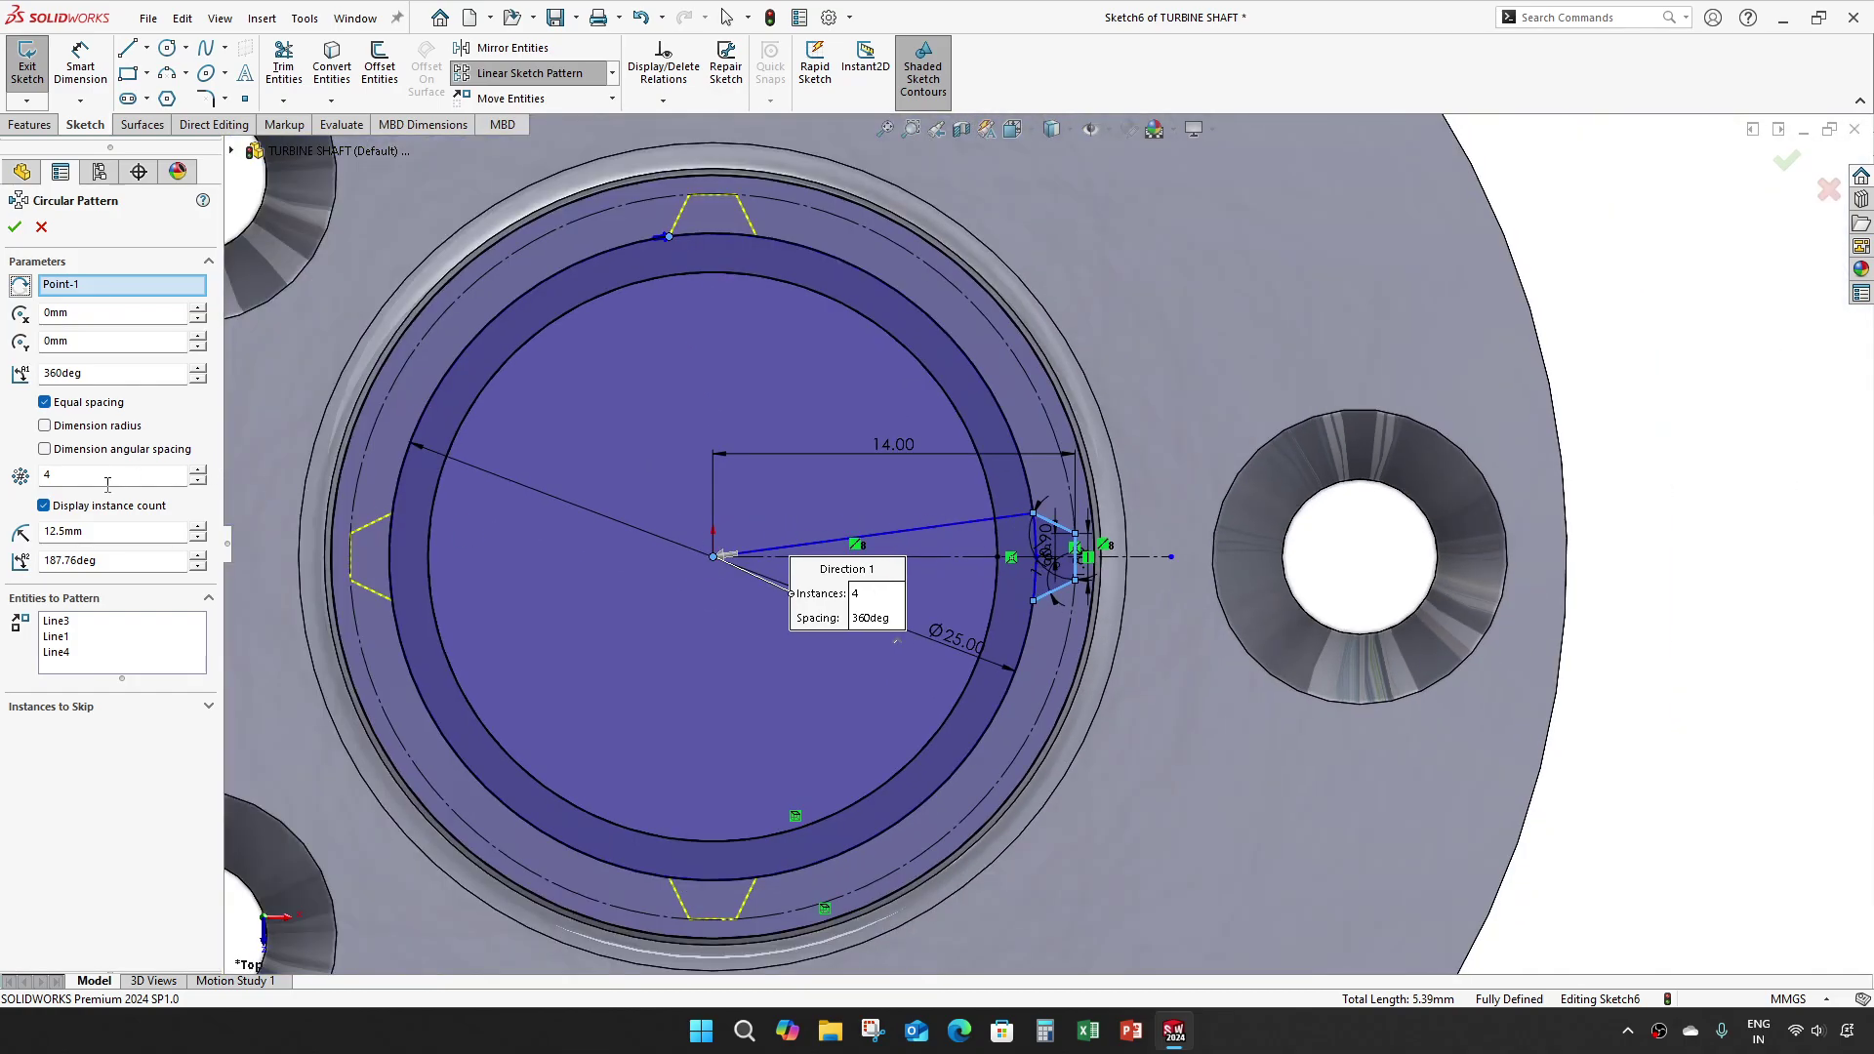
click(73, 477)
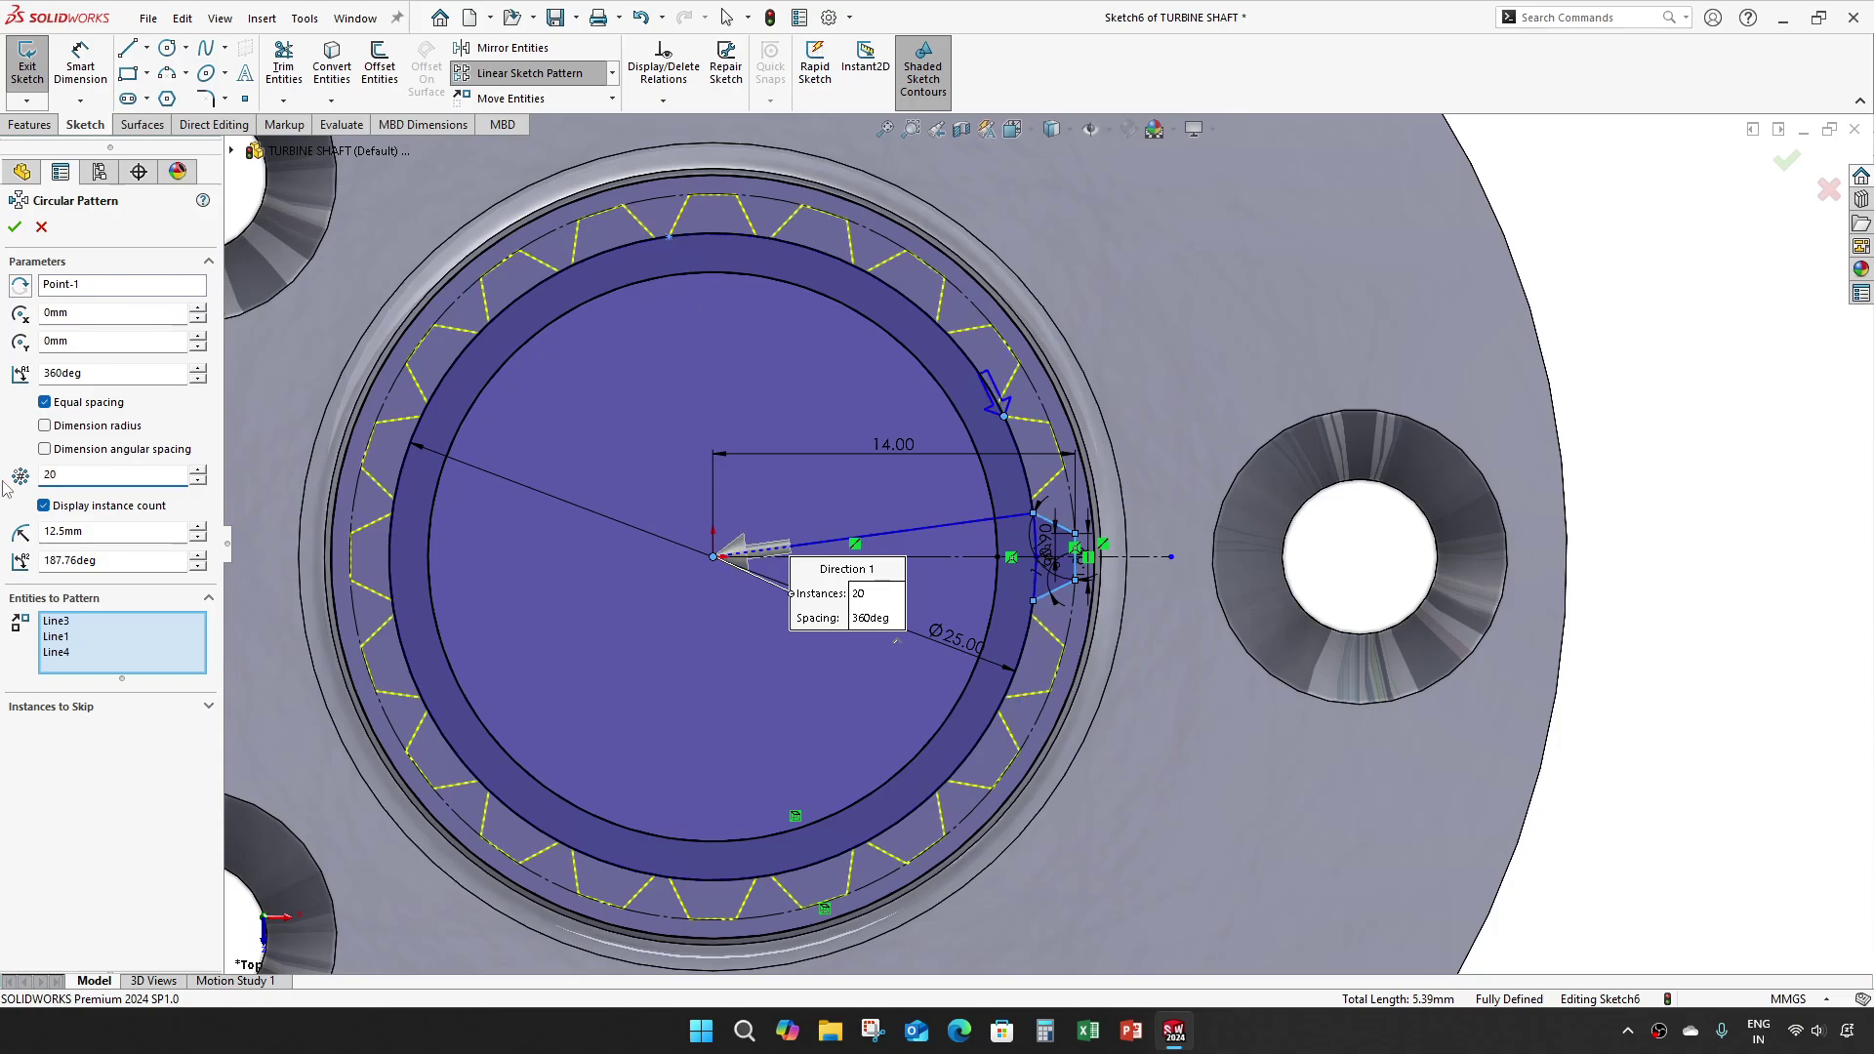
click(14, 227)
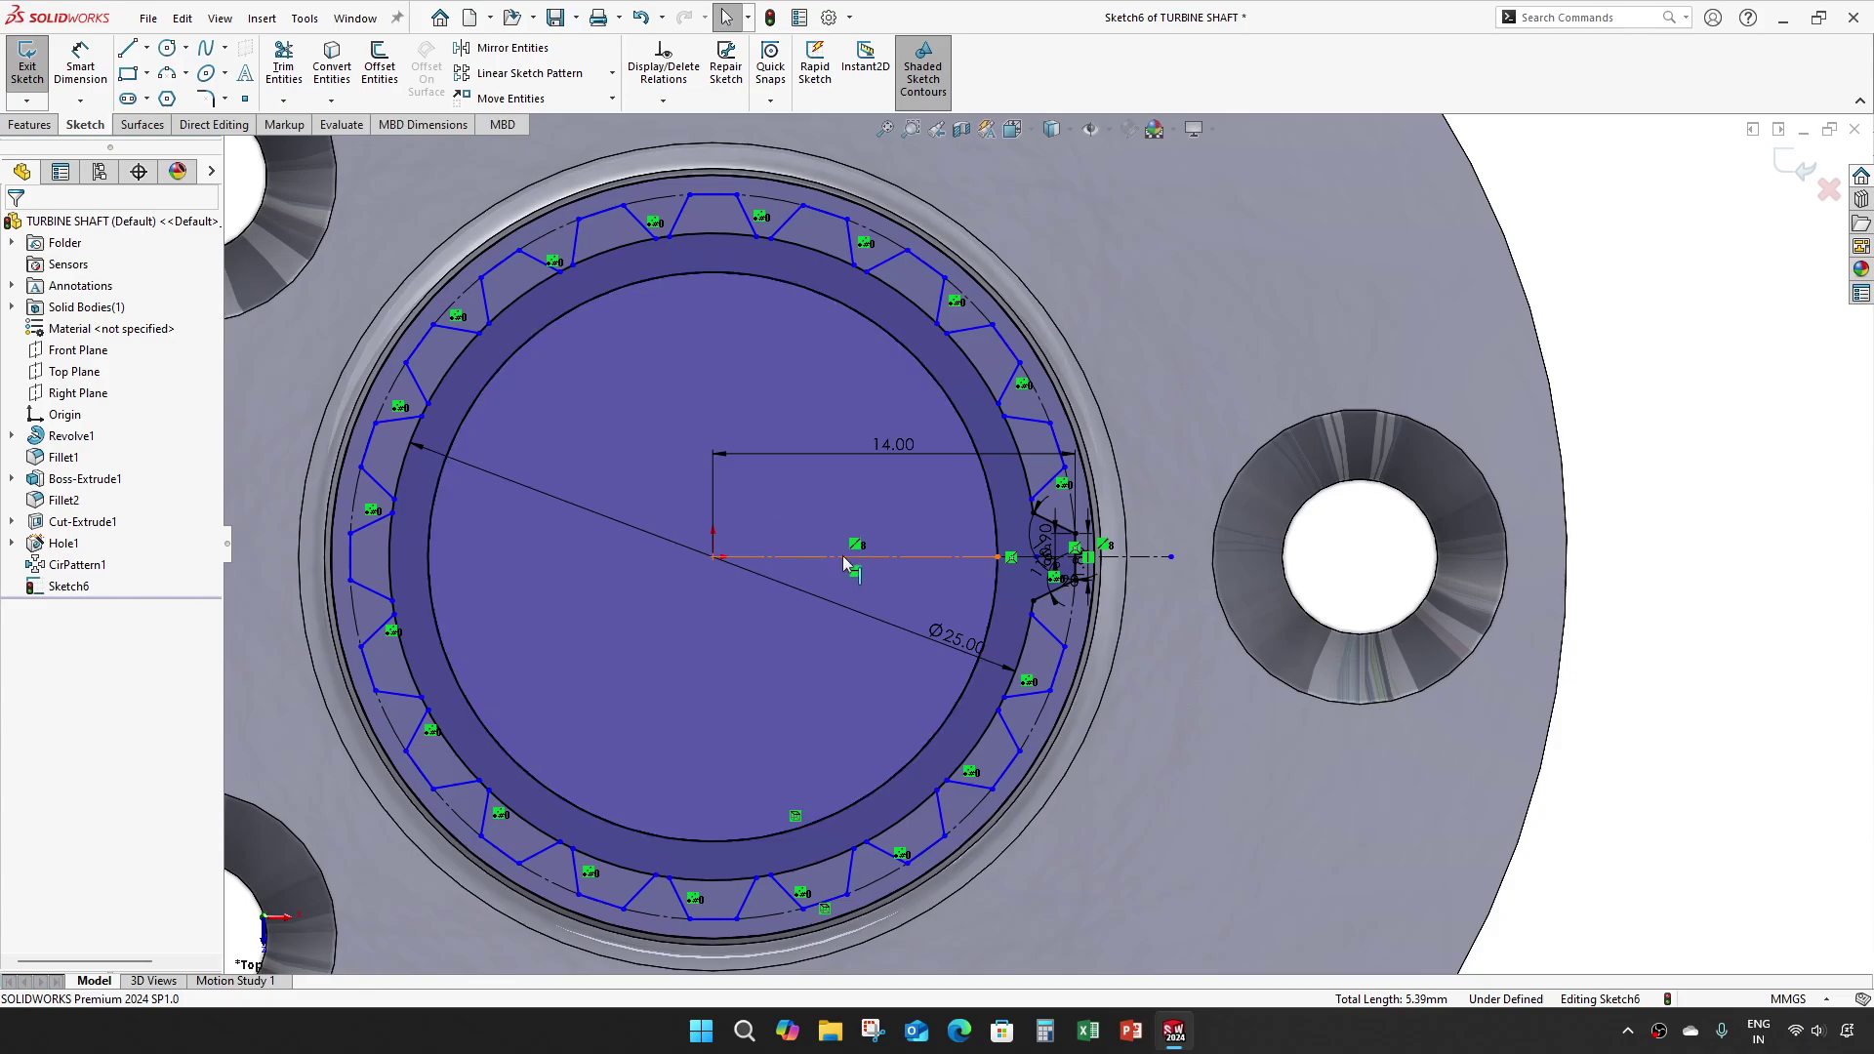
click(1794, 166)
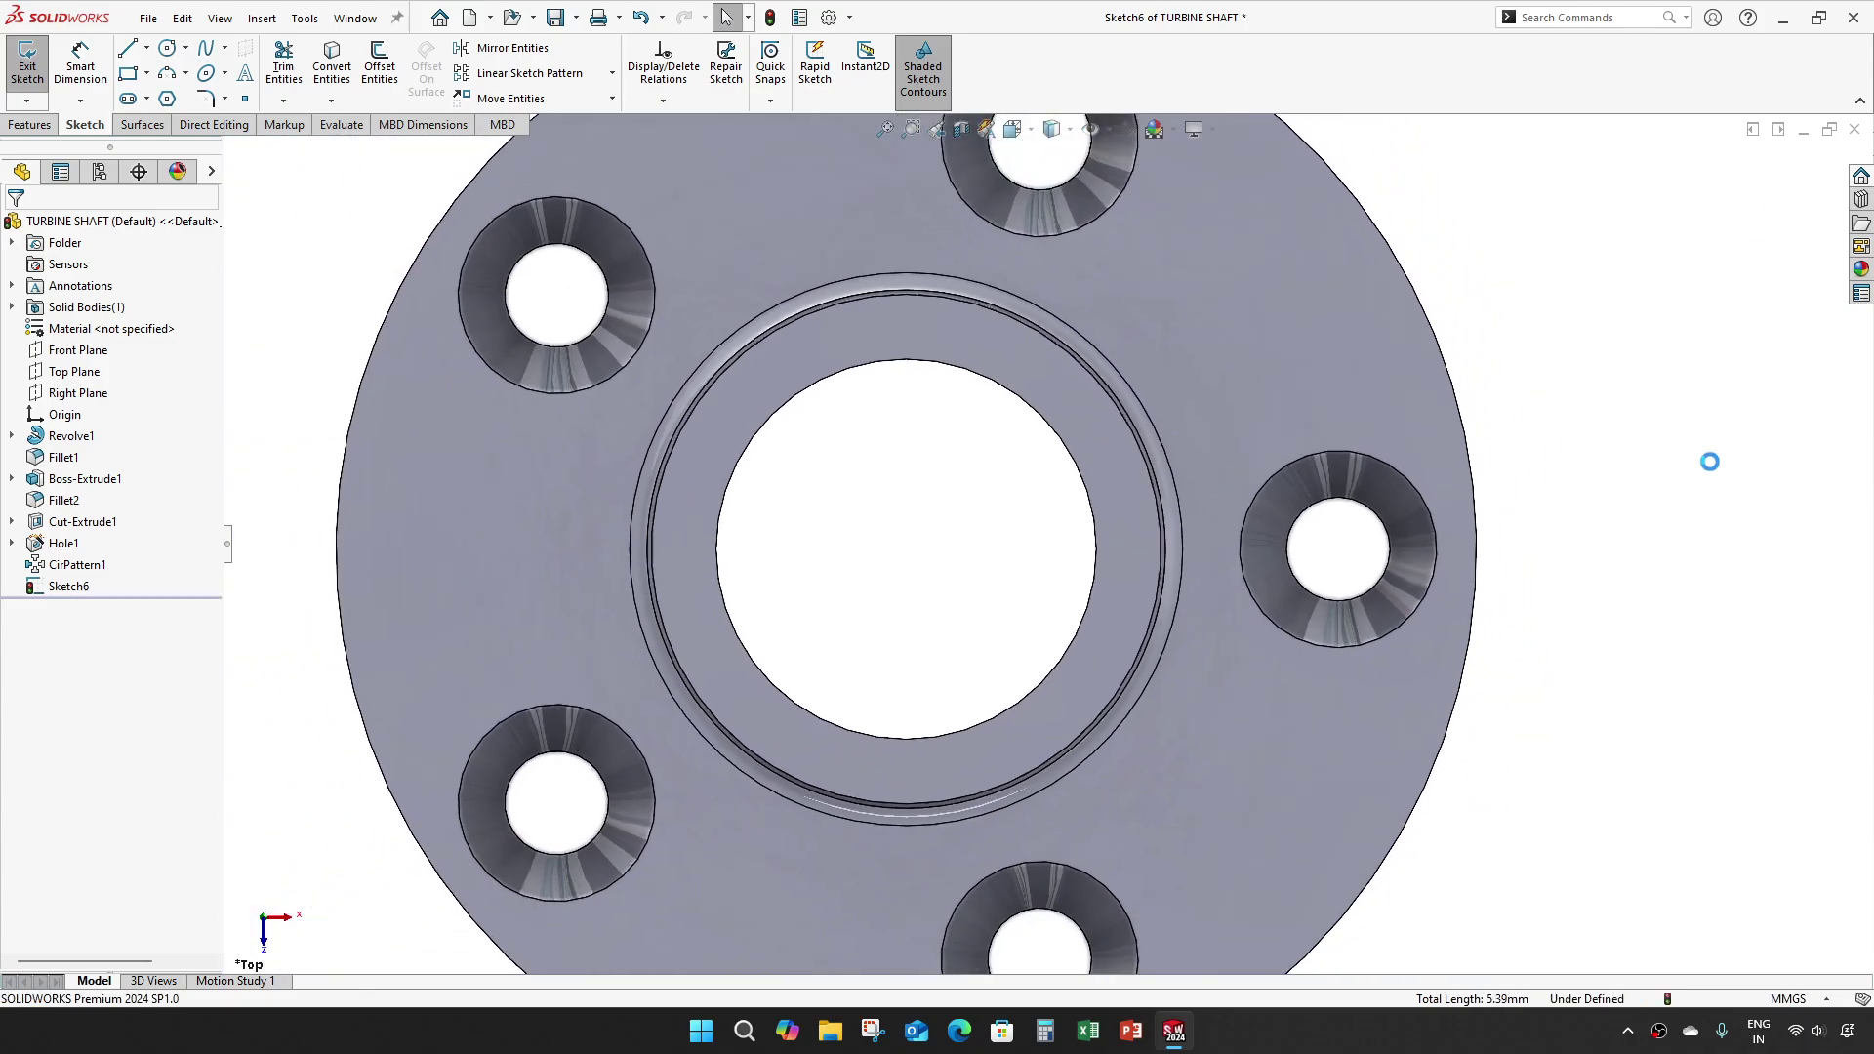
scroll(1256, 694, down, 2)
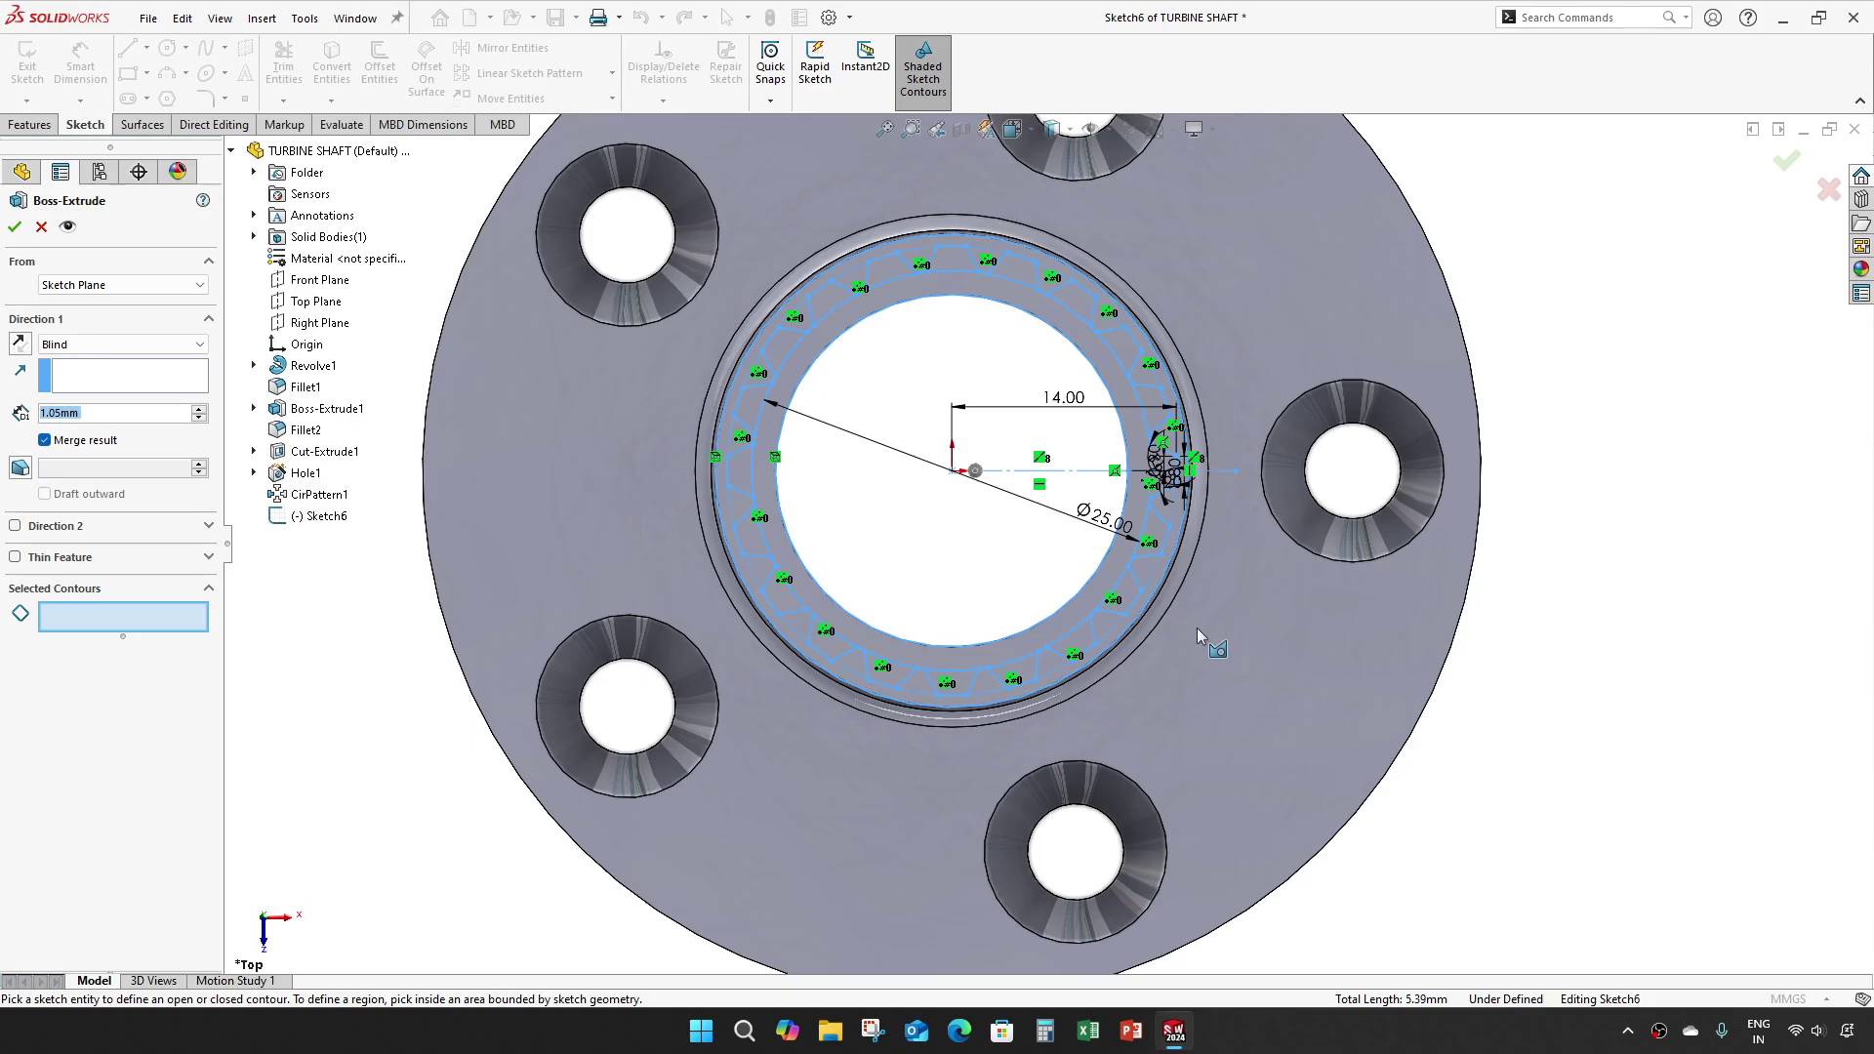
middle_drag(1197, 629, 1174, 570)
scroll(1030, 690, down, 2)
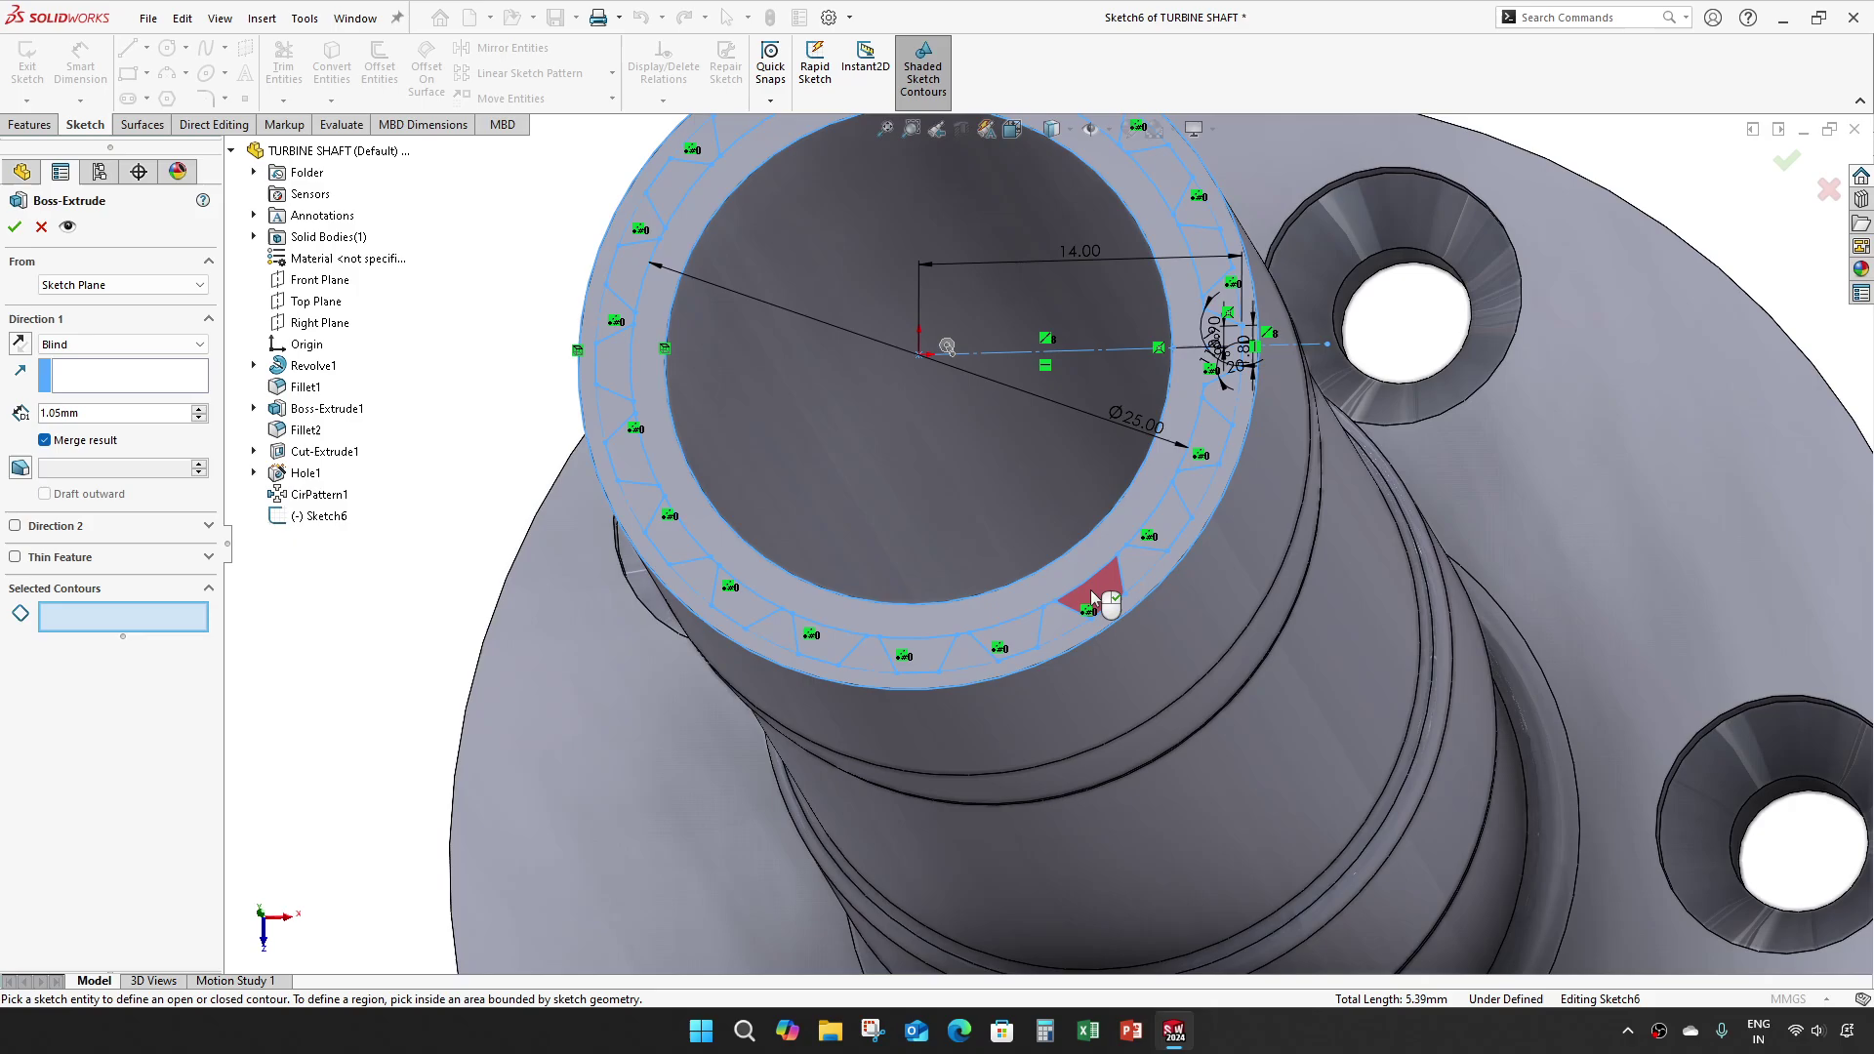
mouse_move(1099, 601)
middle_down()
mouse_move(1131, 630)
mouse_move(1085, 635)
middle_up()
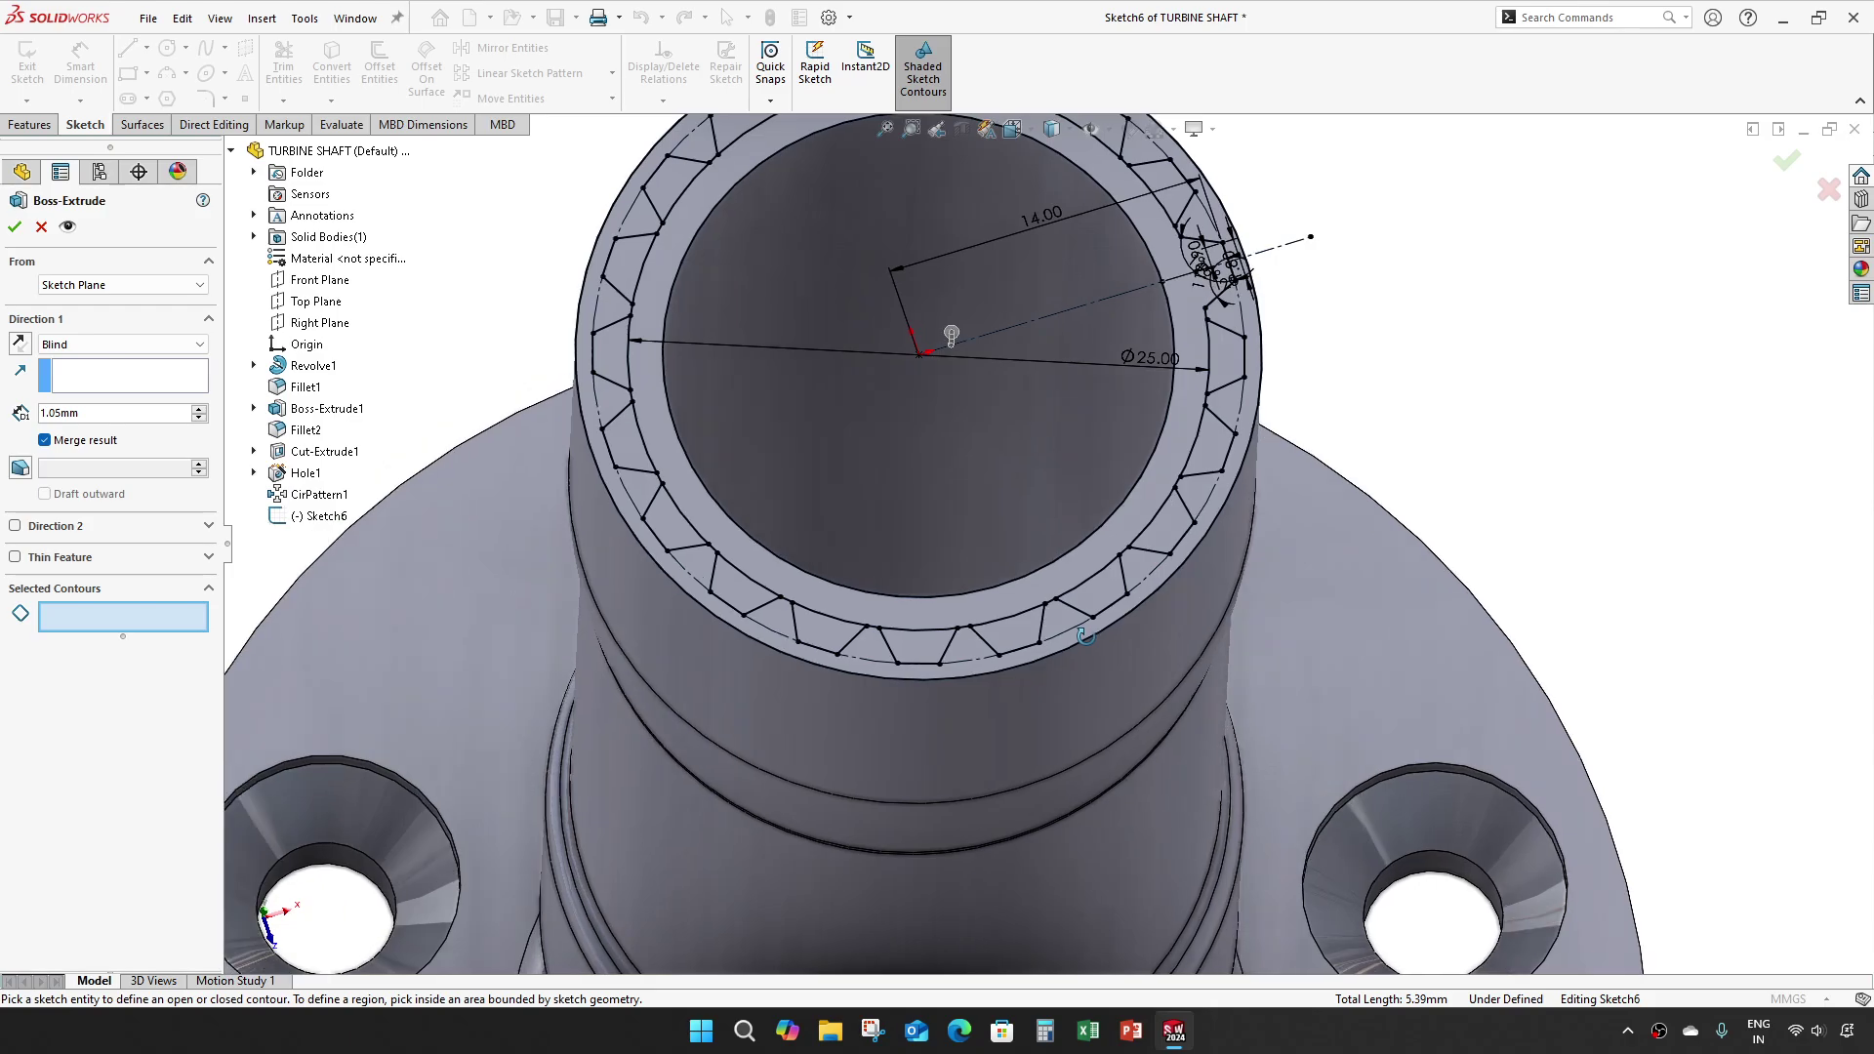
click(1181, 264)
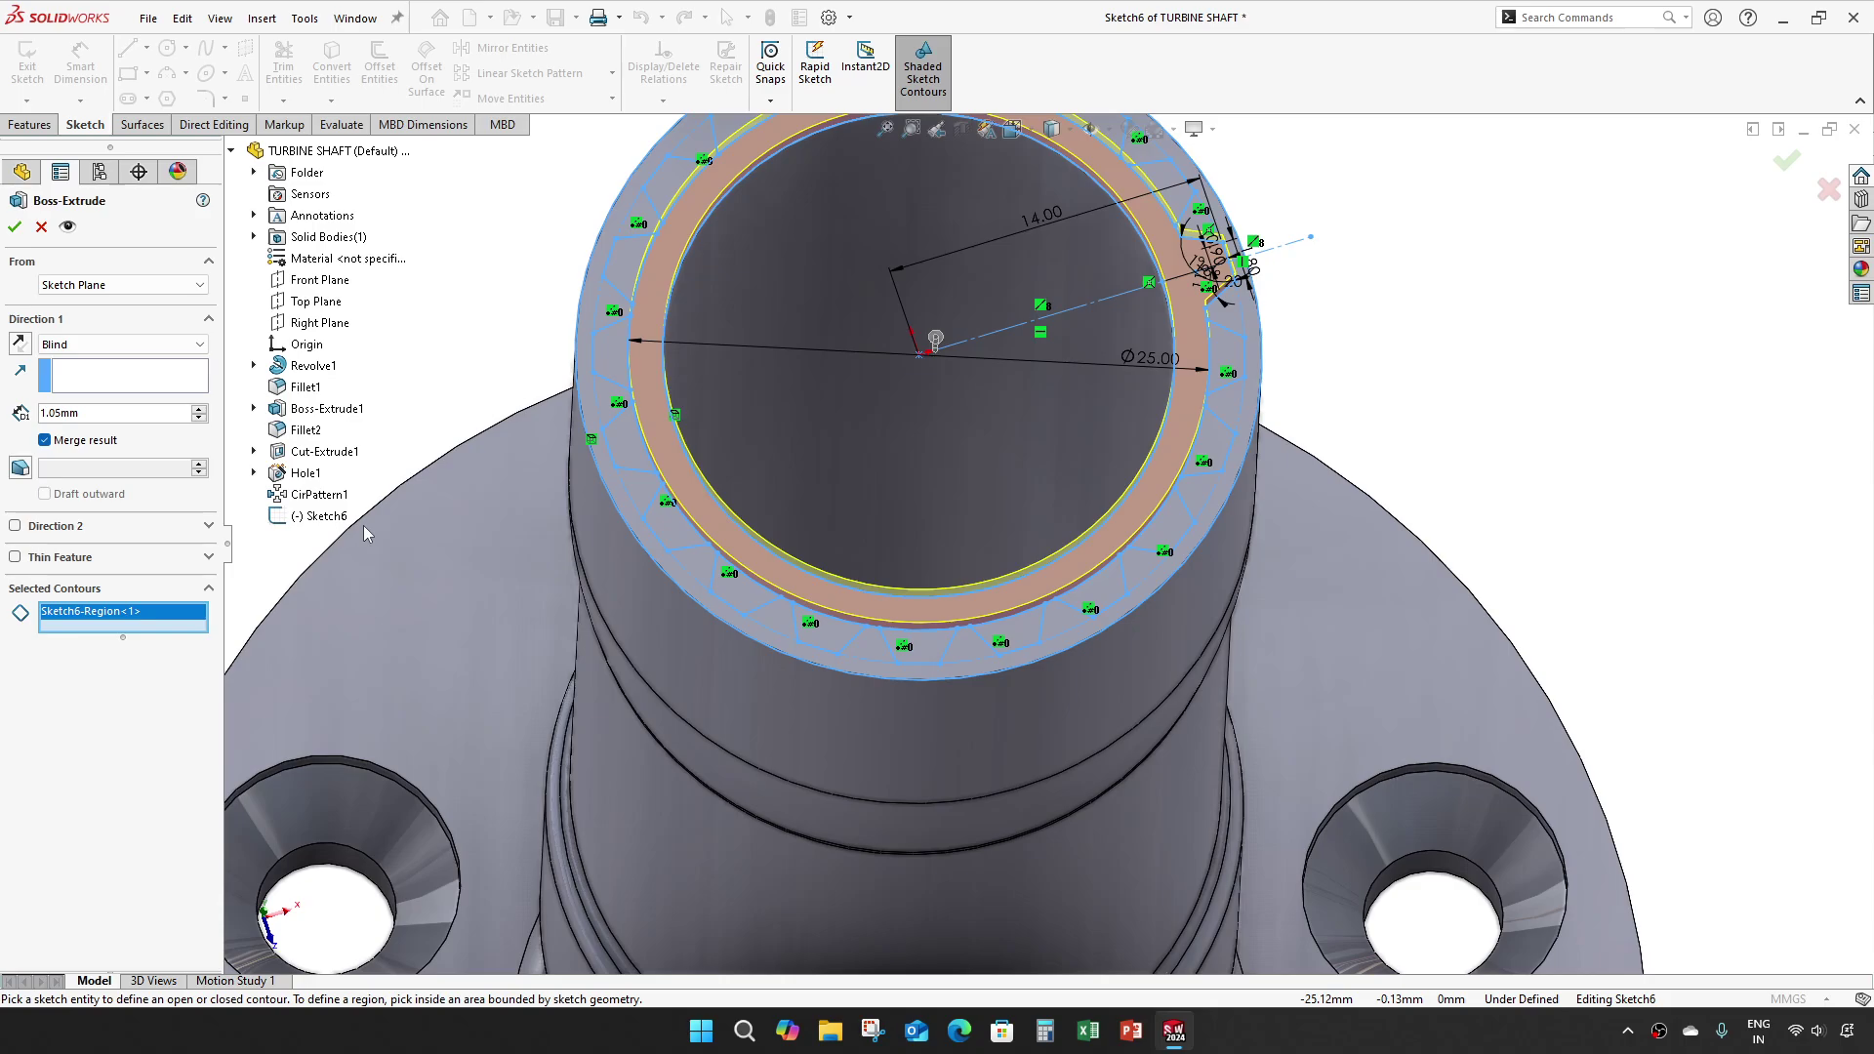
key(Escape)
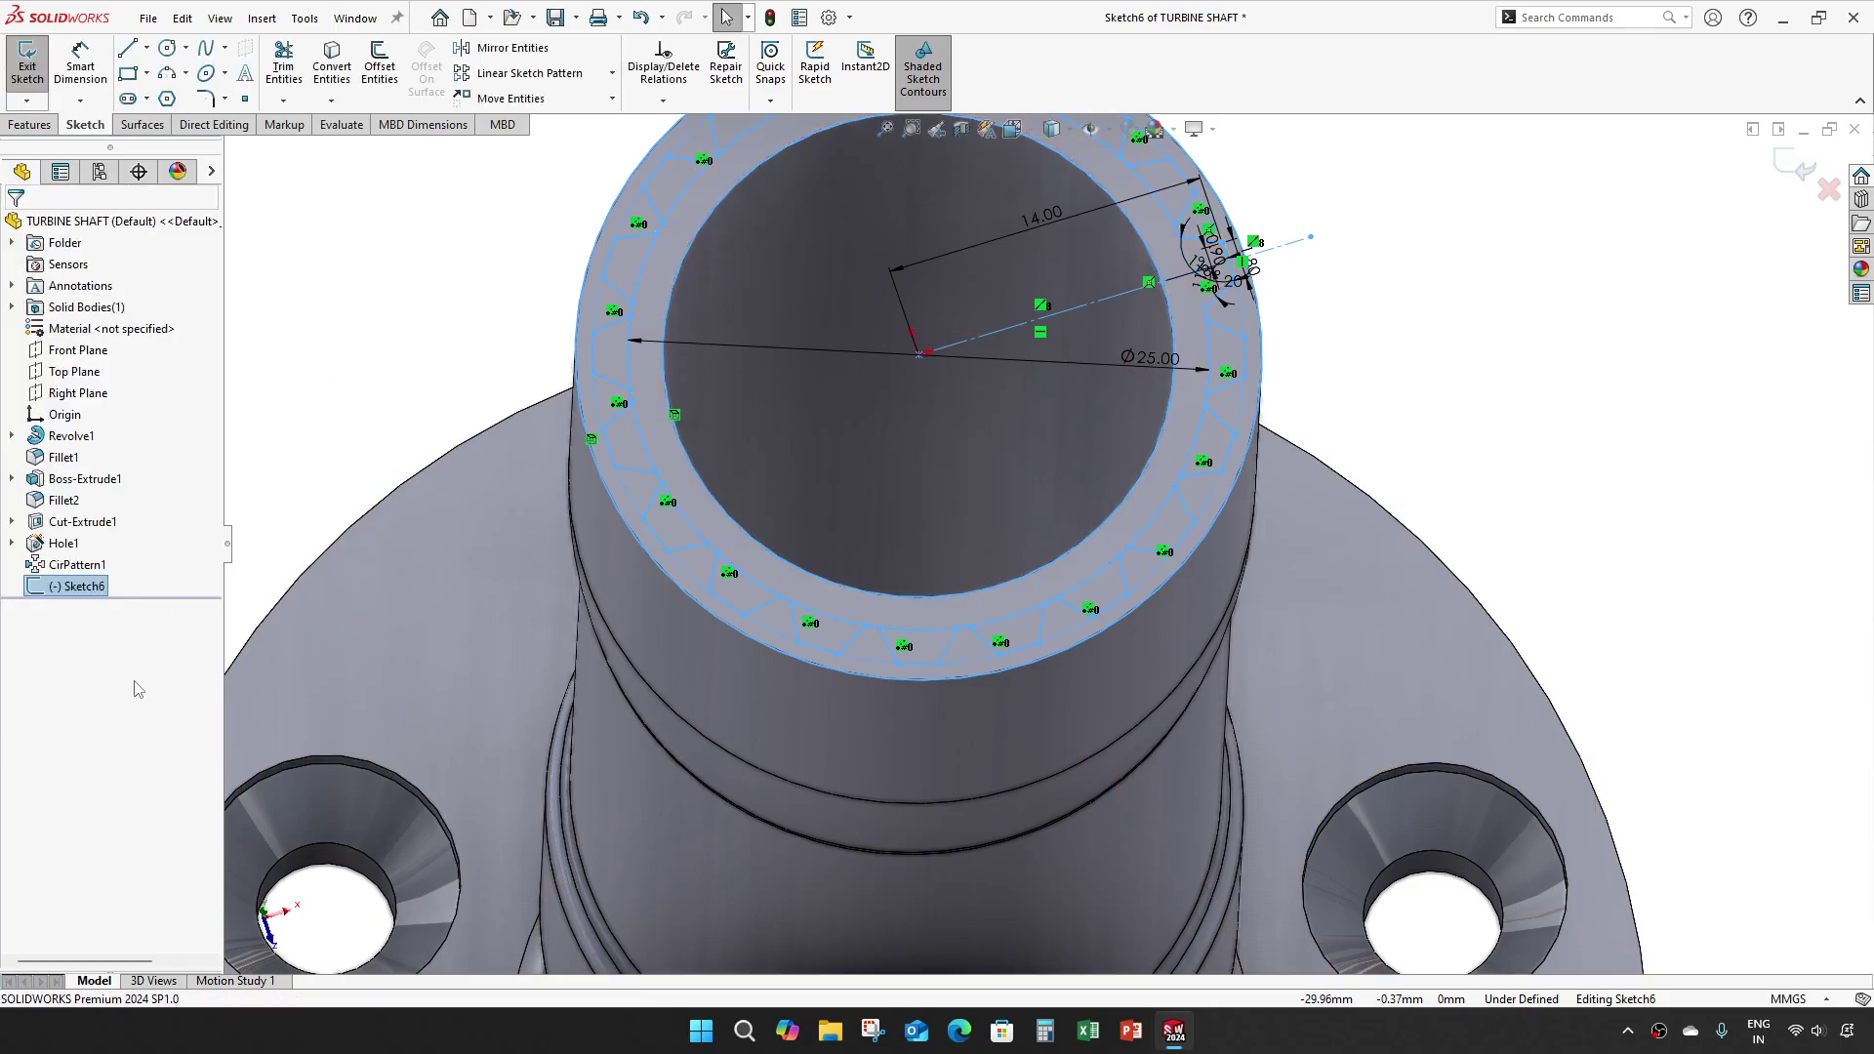
Step: Convert the 25 mm arc in the tooth sketch to construction geometry and exit the sketch
right_click(84, 589)
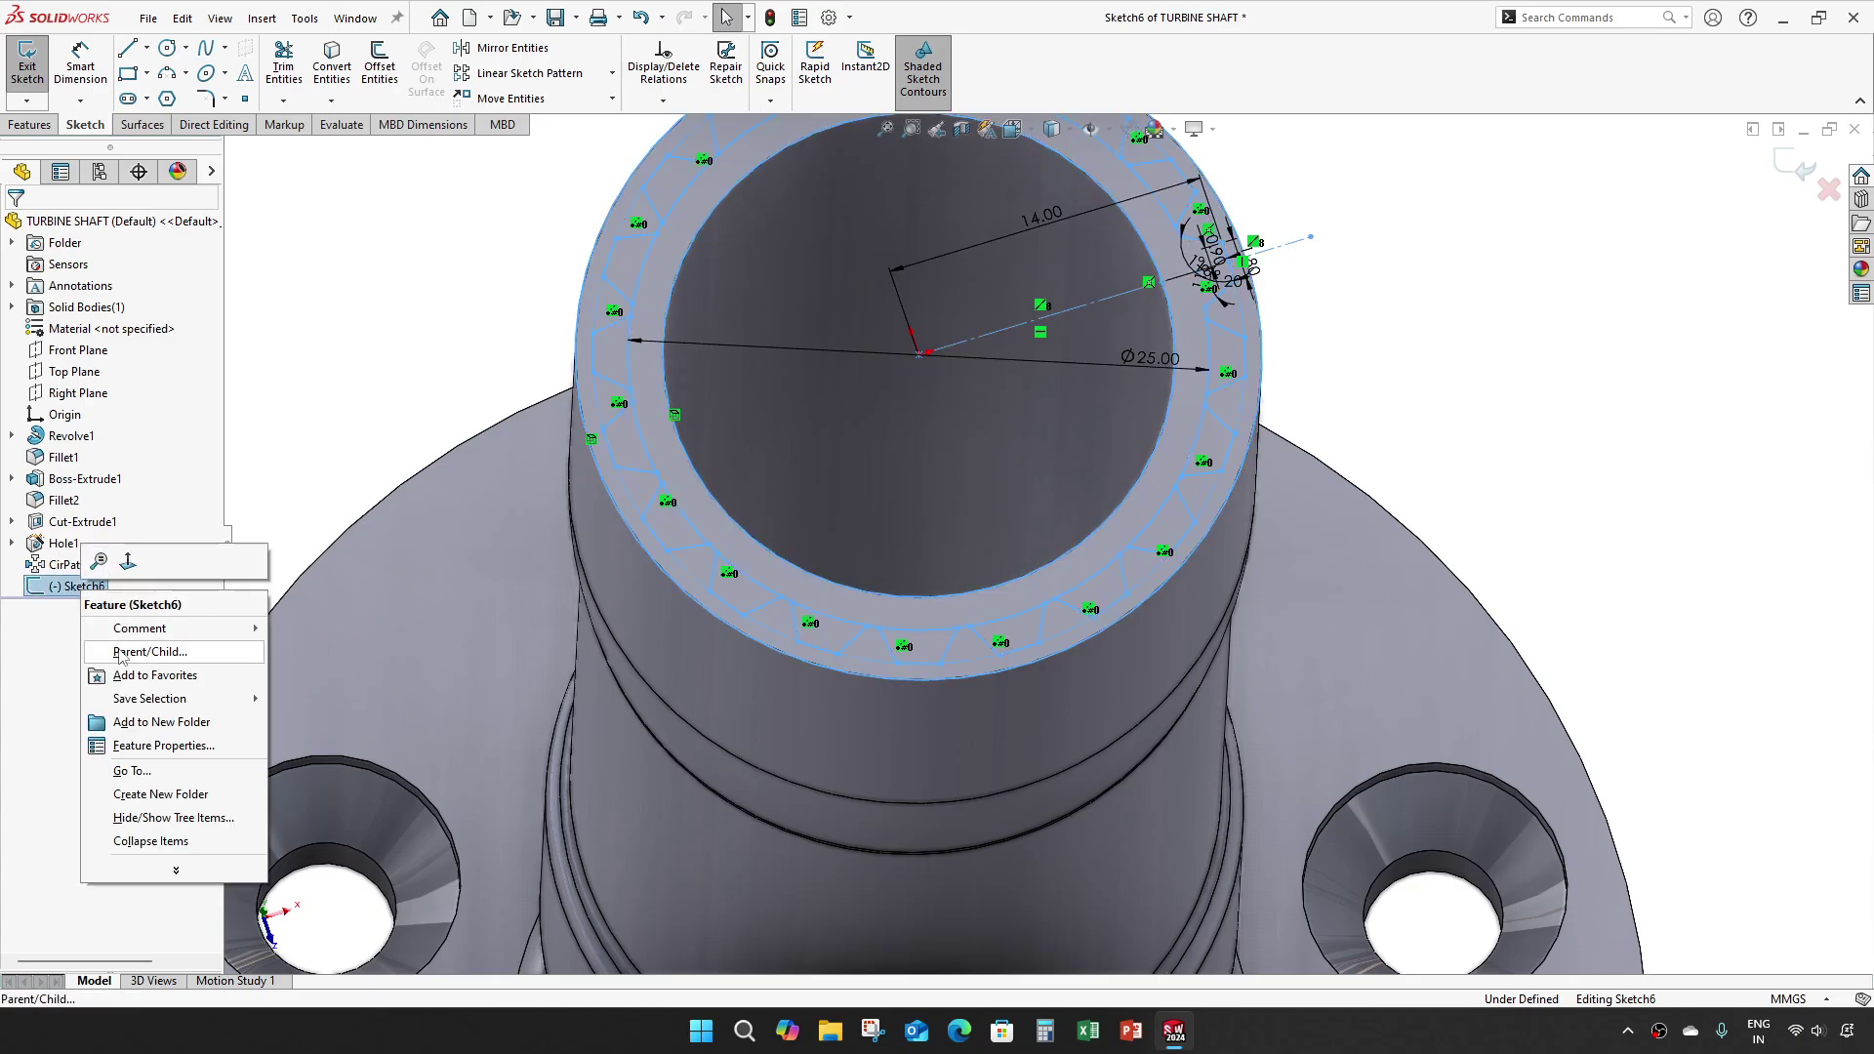
click(1033, 402)
click(1694, 205)
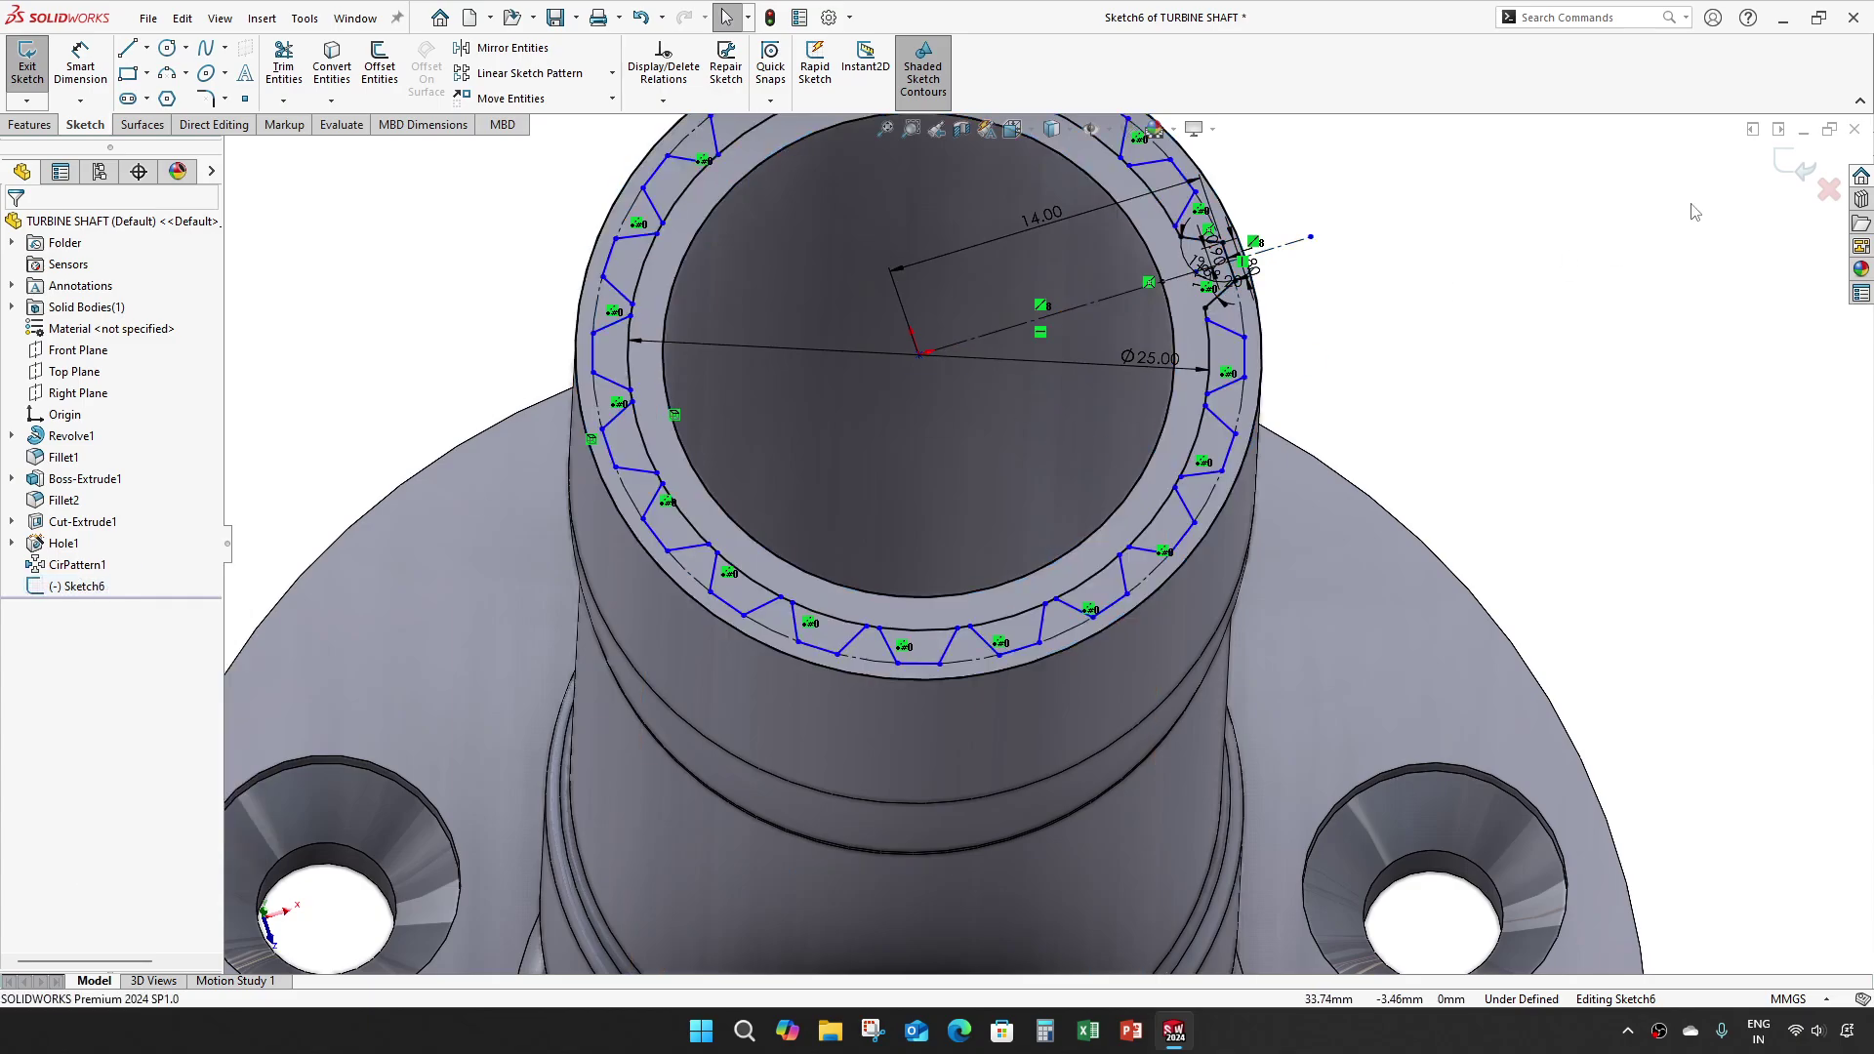
click(1792, 168)
right_click(82, 585)
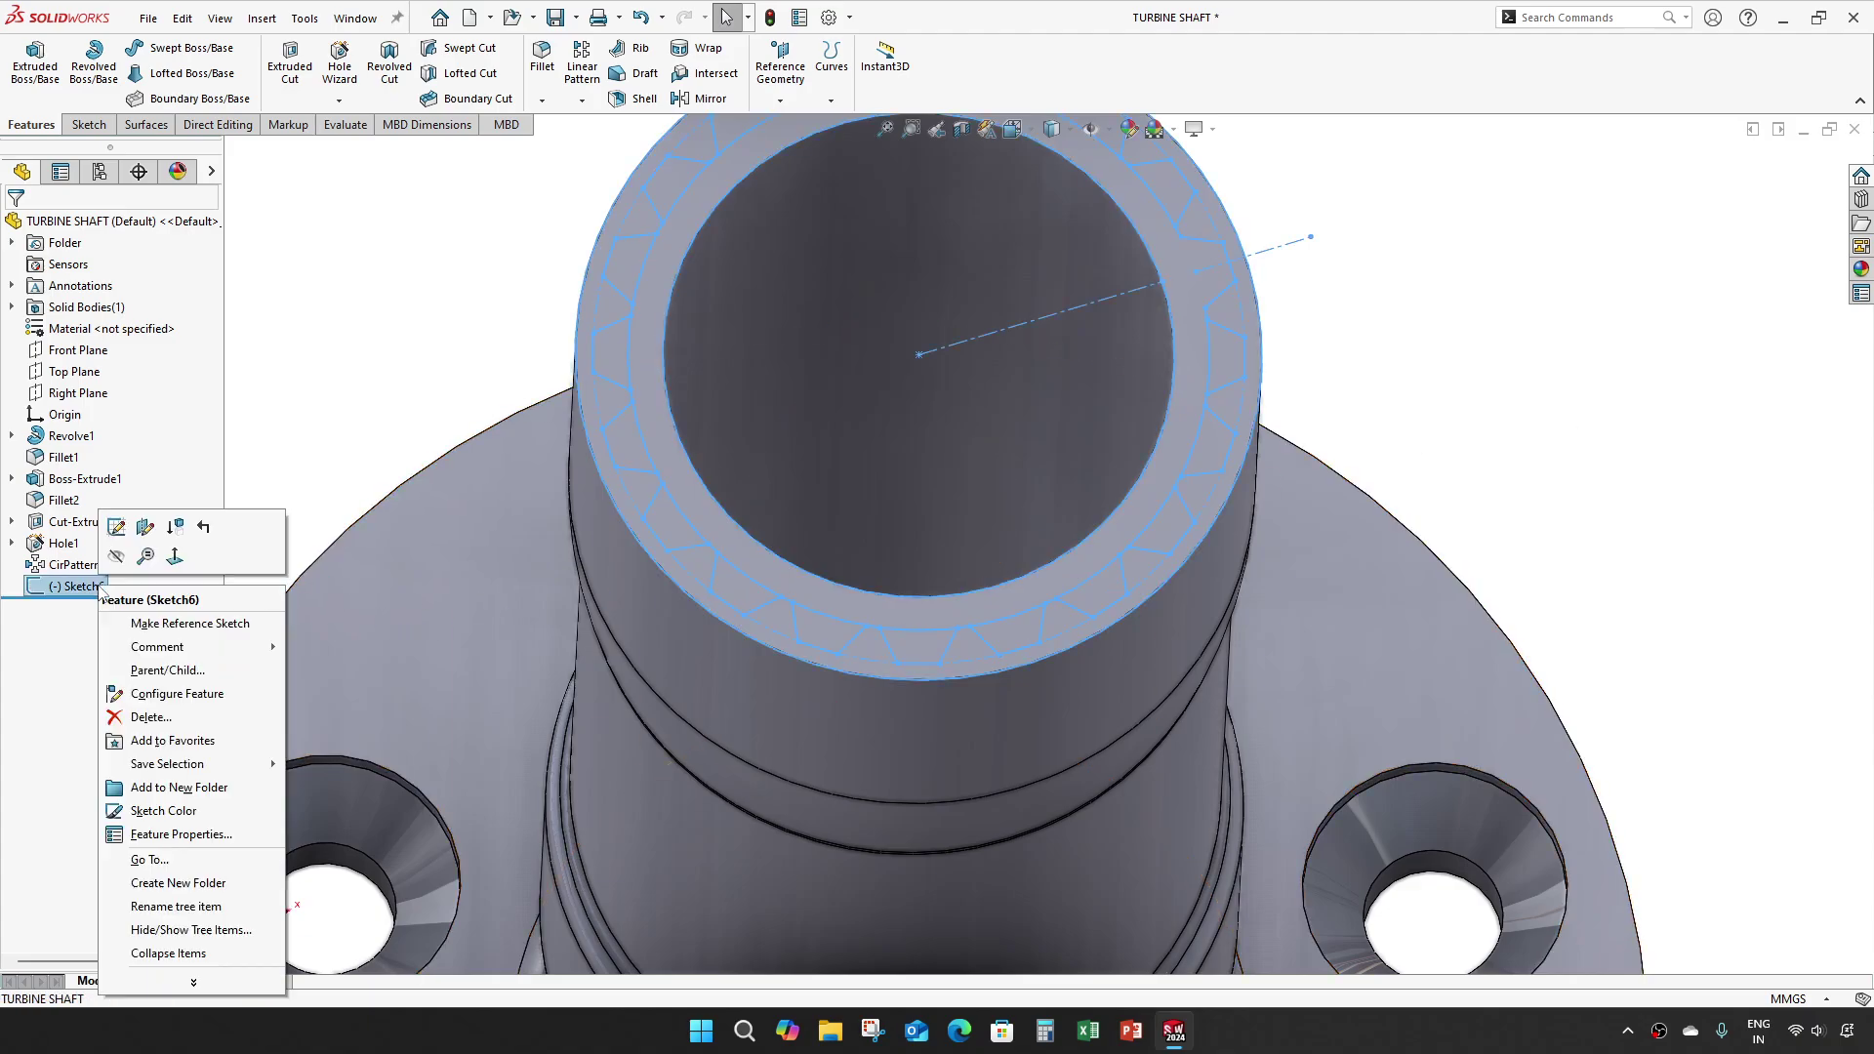
click(117, 530)
scroll(1096, 642, down, 5)
click(1096, 642)
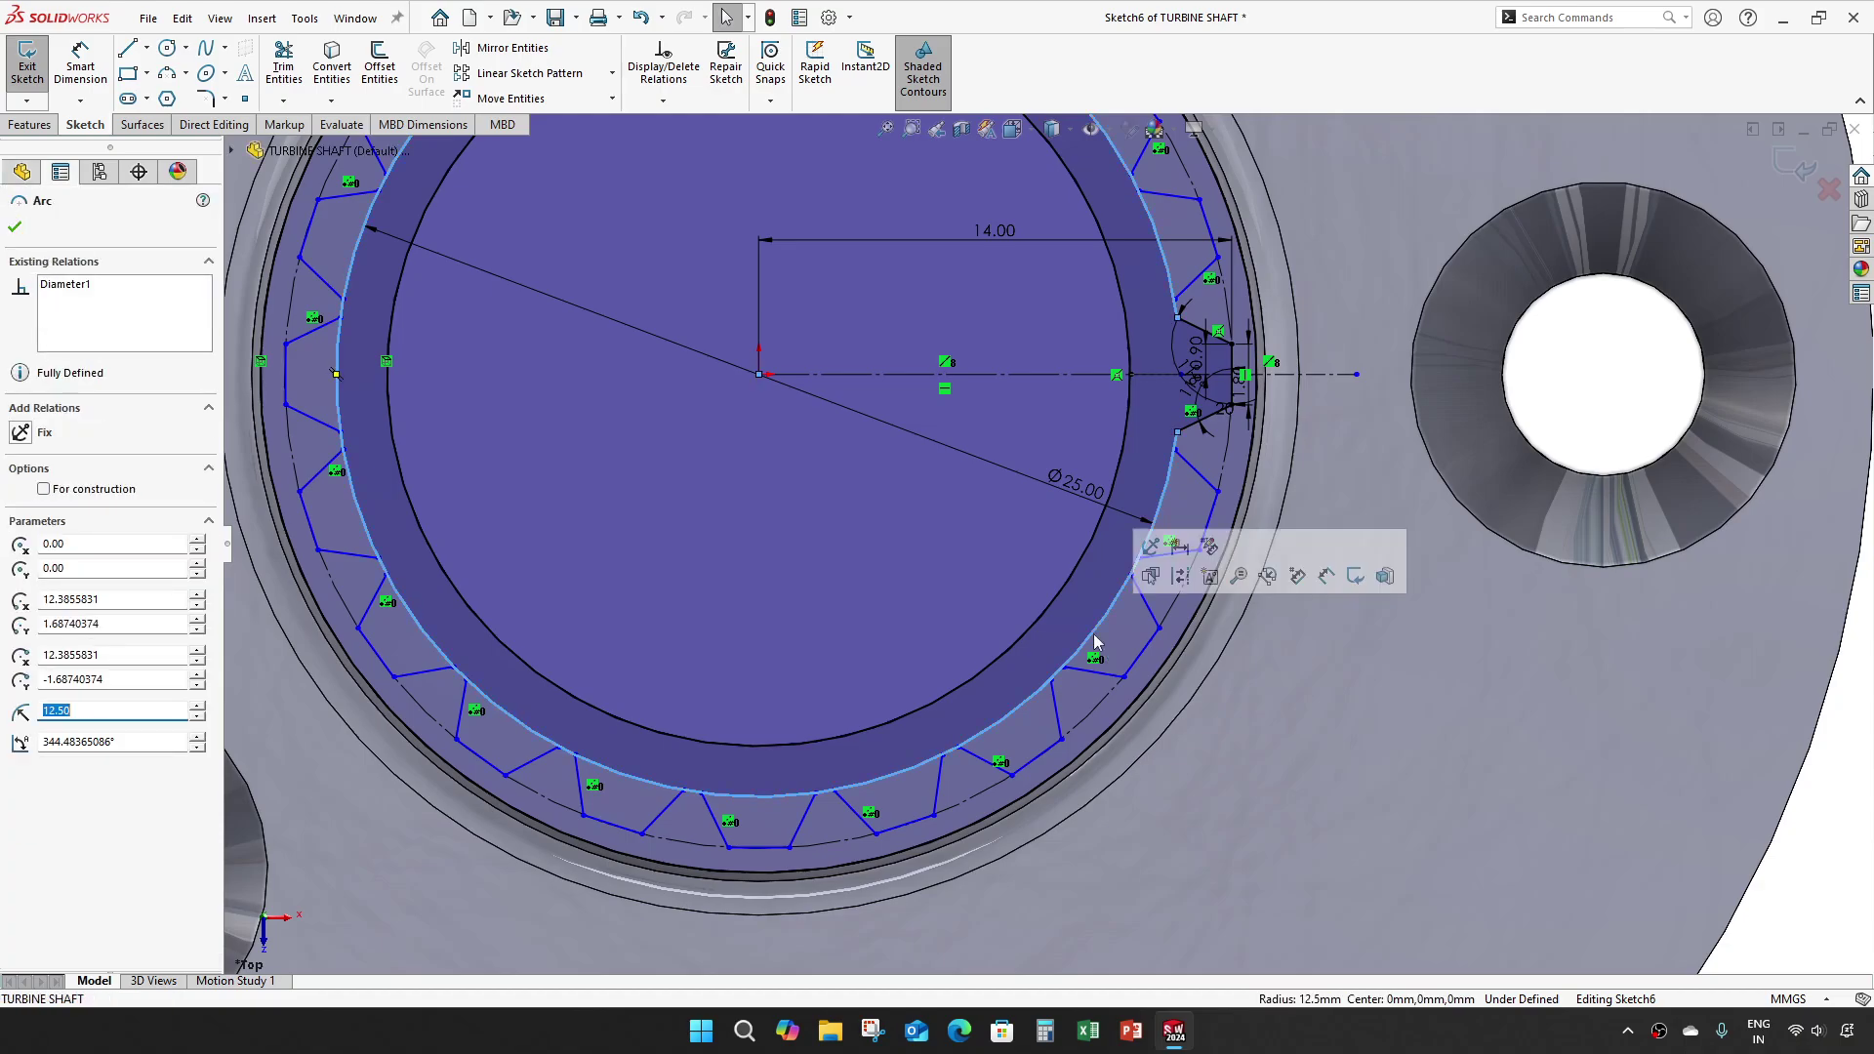
key(Escape)
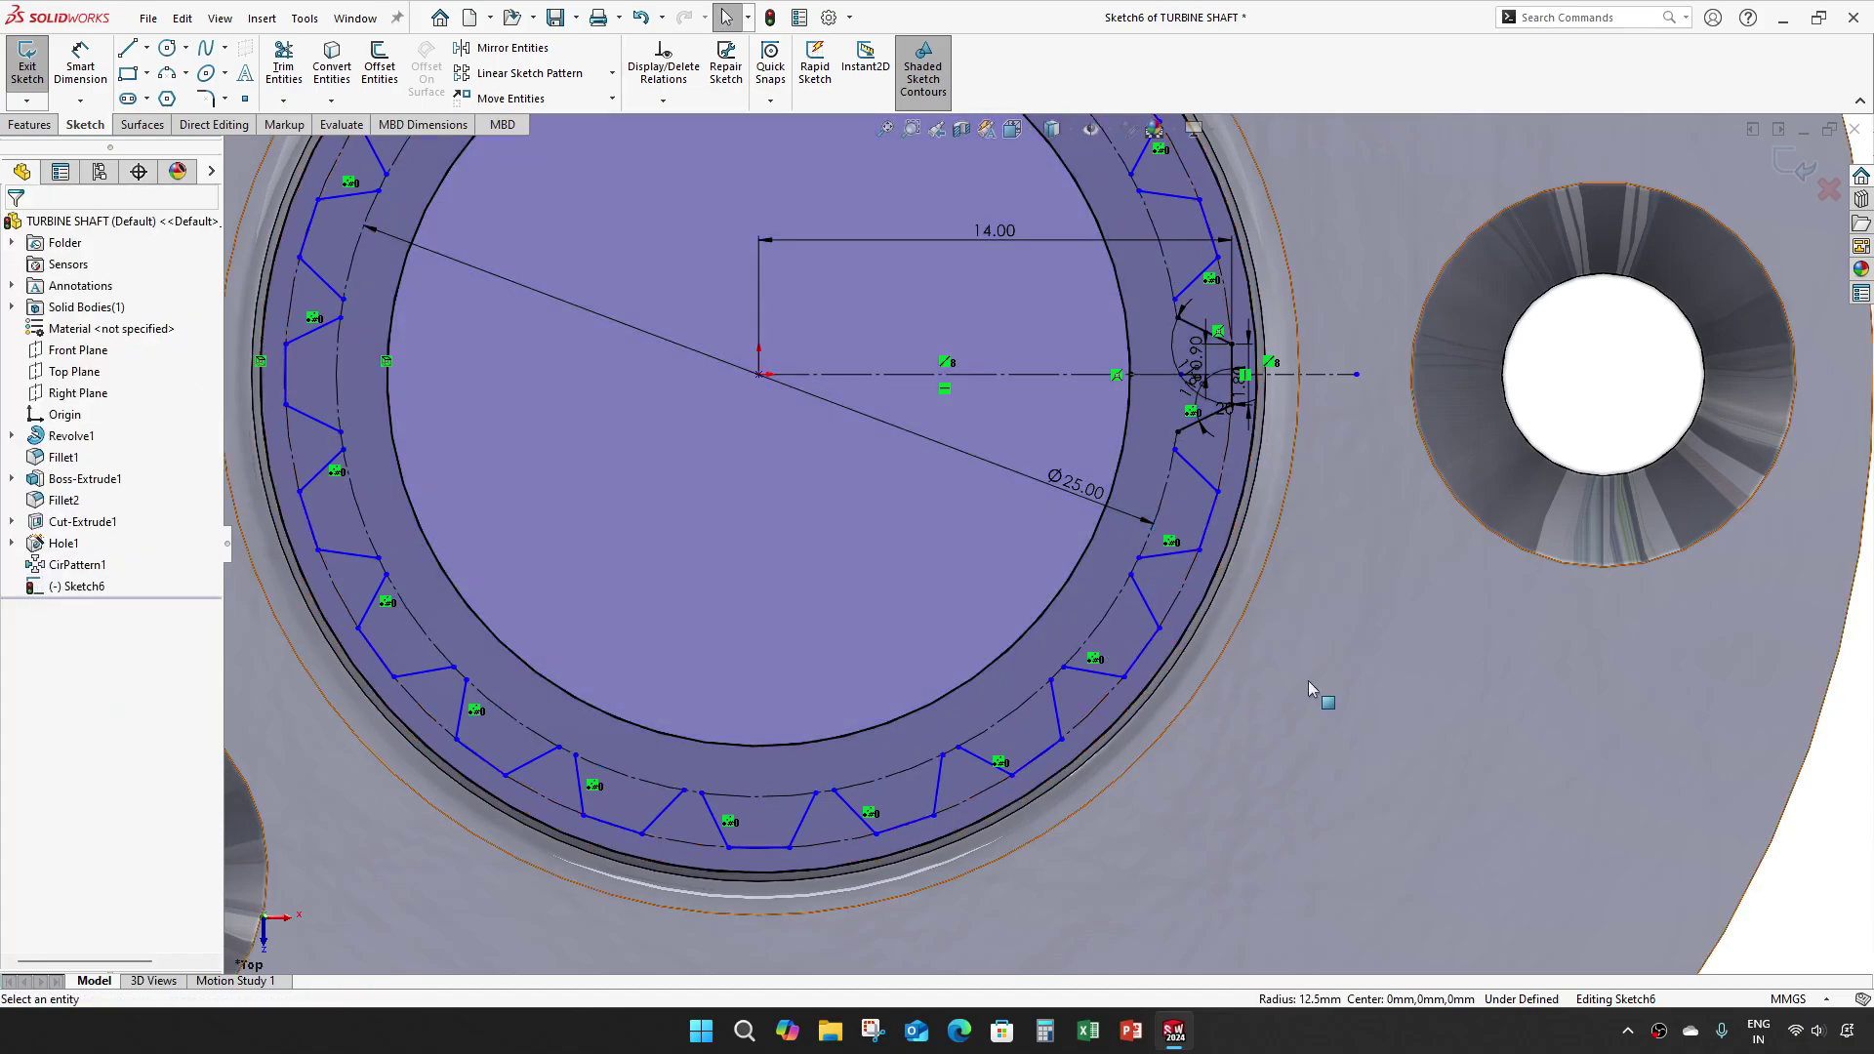
click(1798, 167)
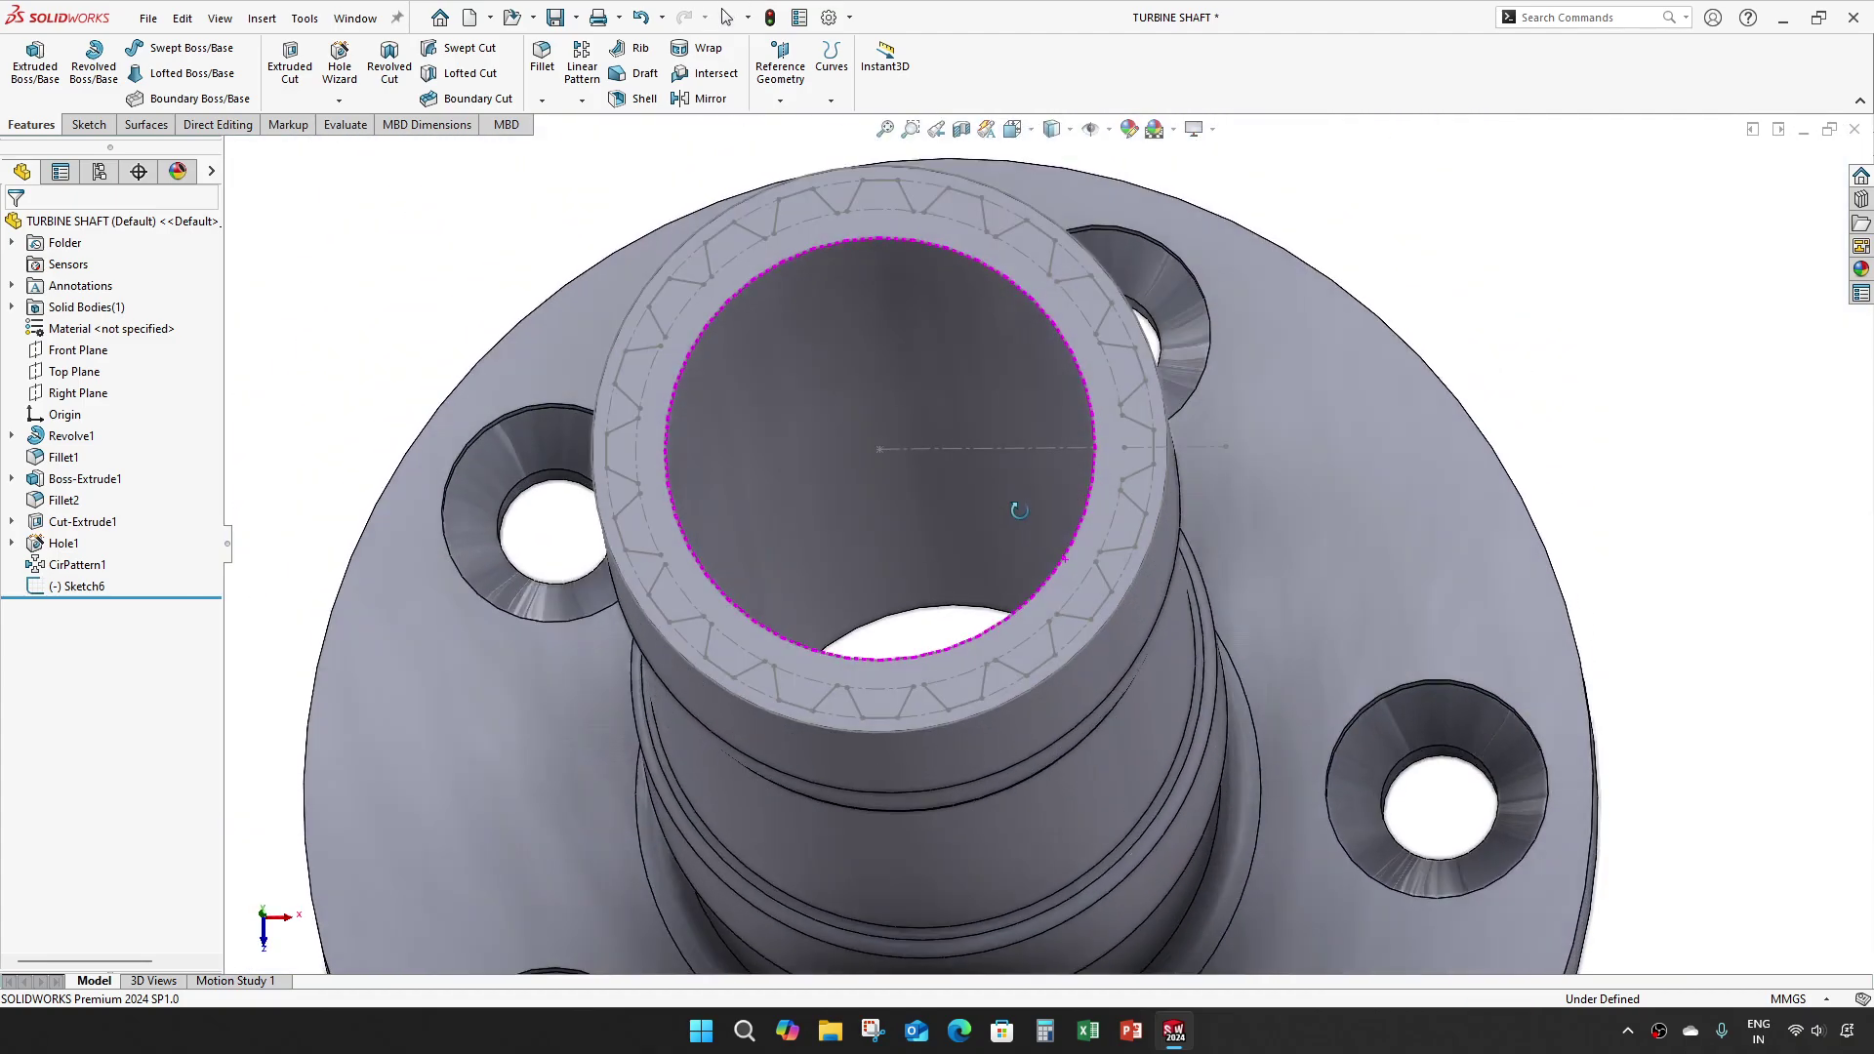
click(35, 62)
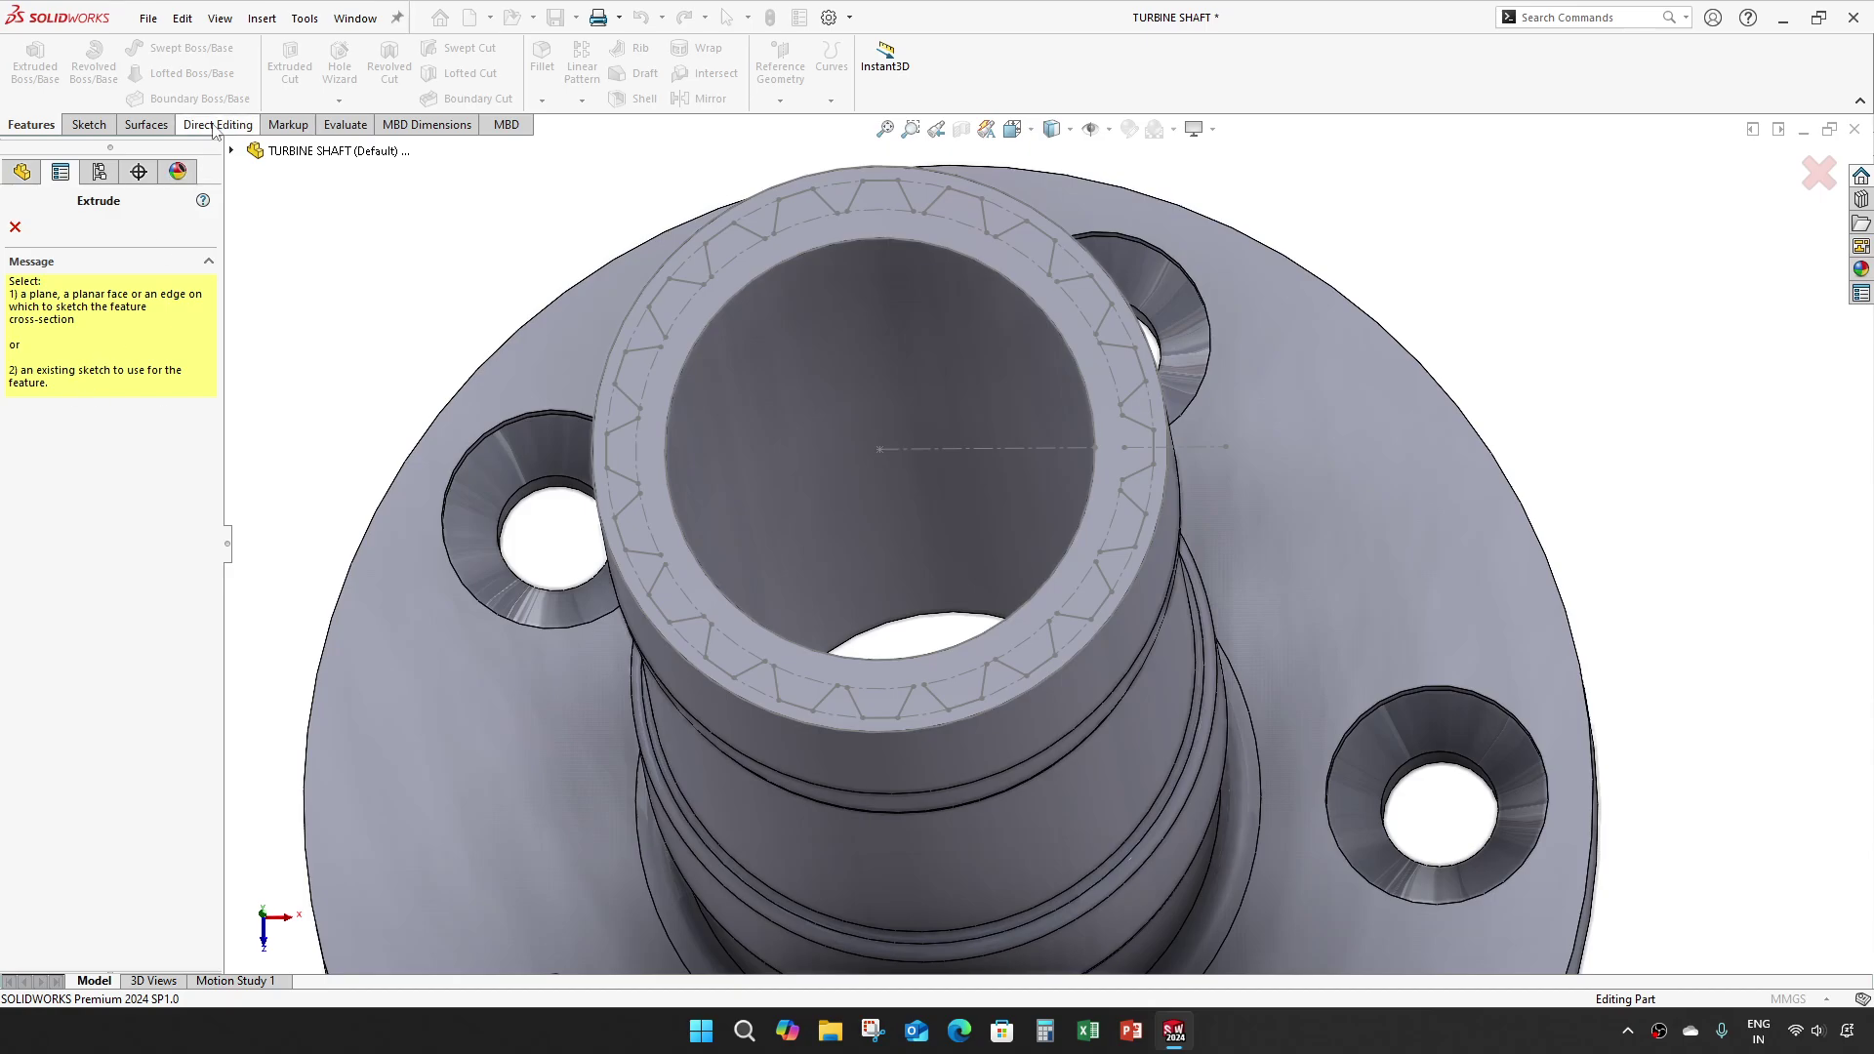
click(231, 151)
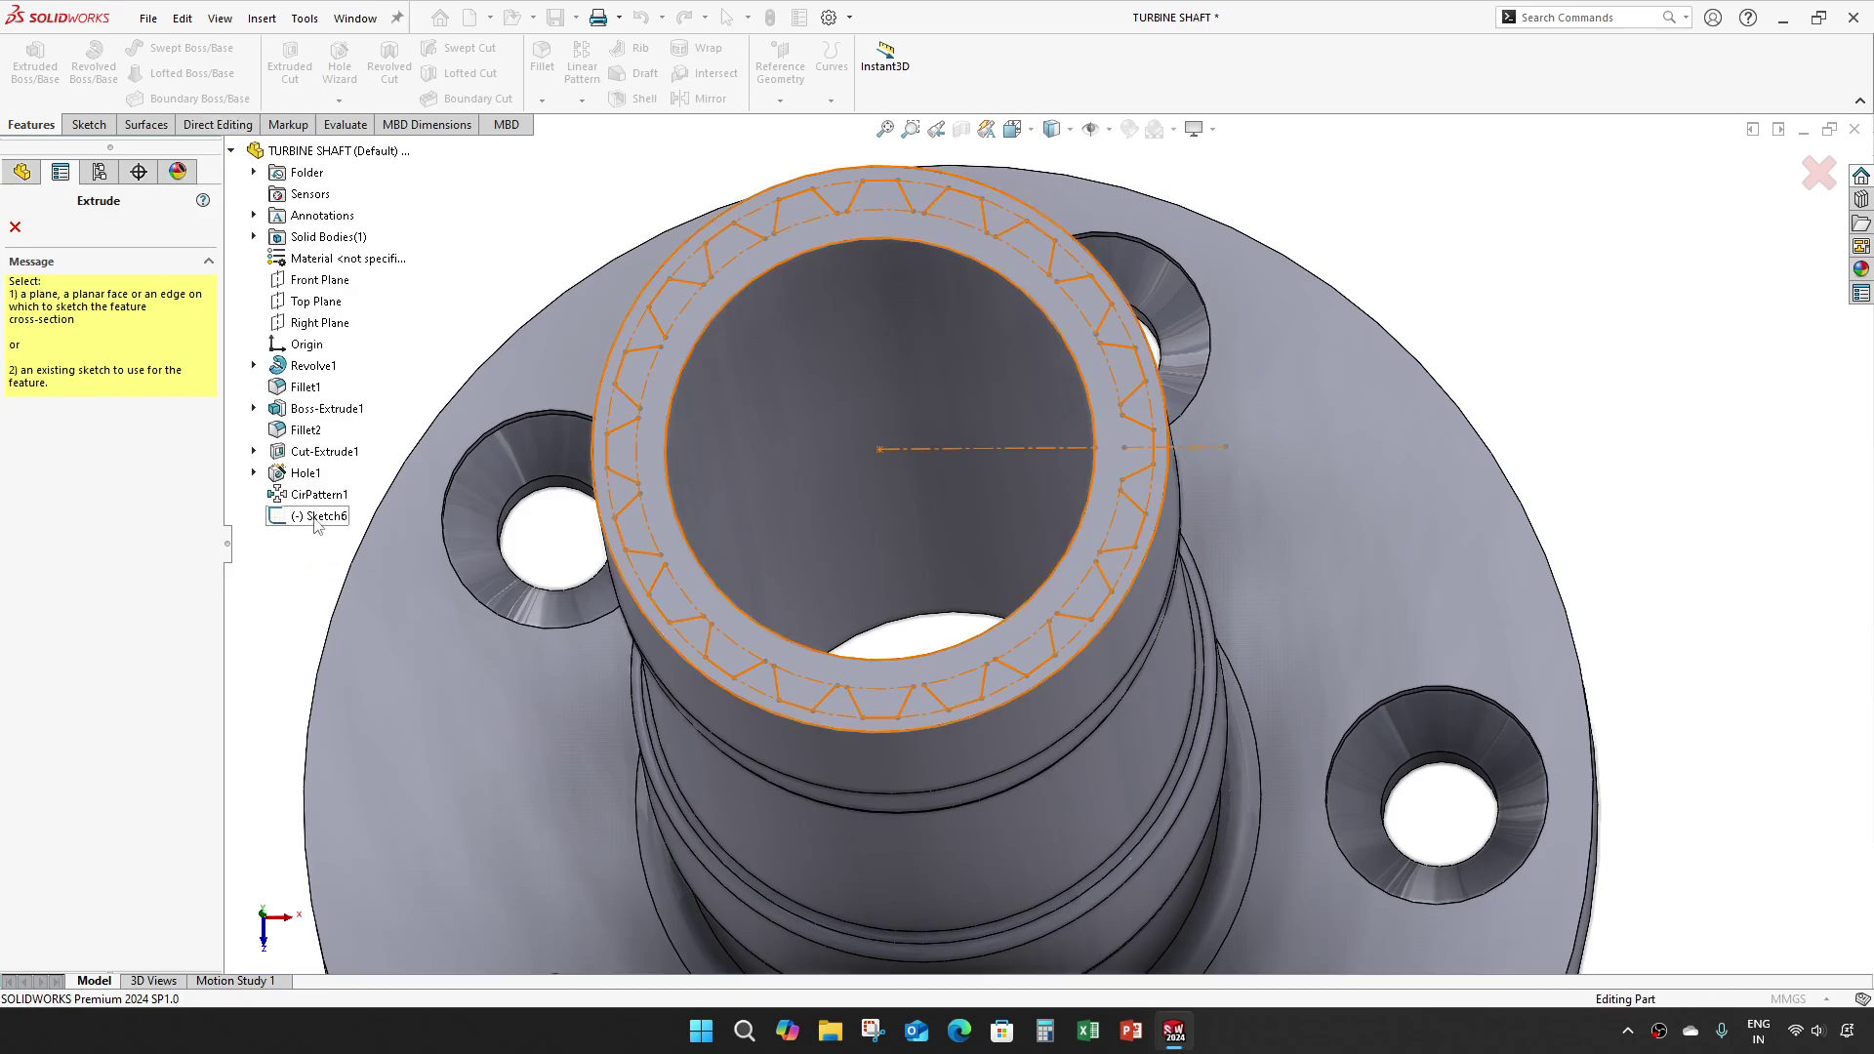
click(315, 520)
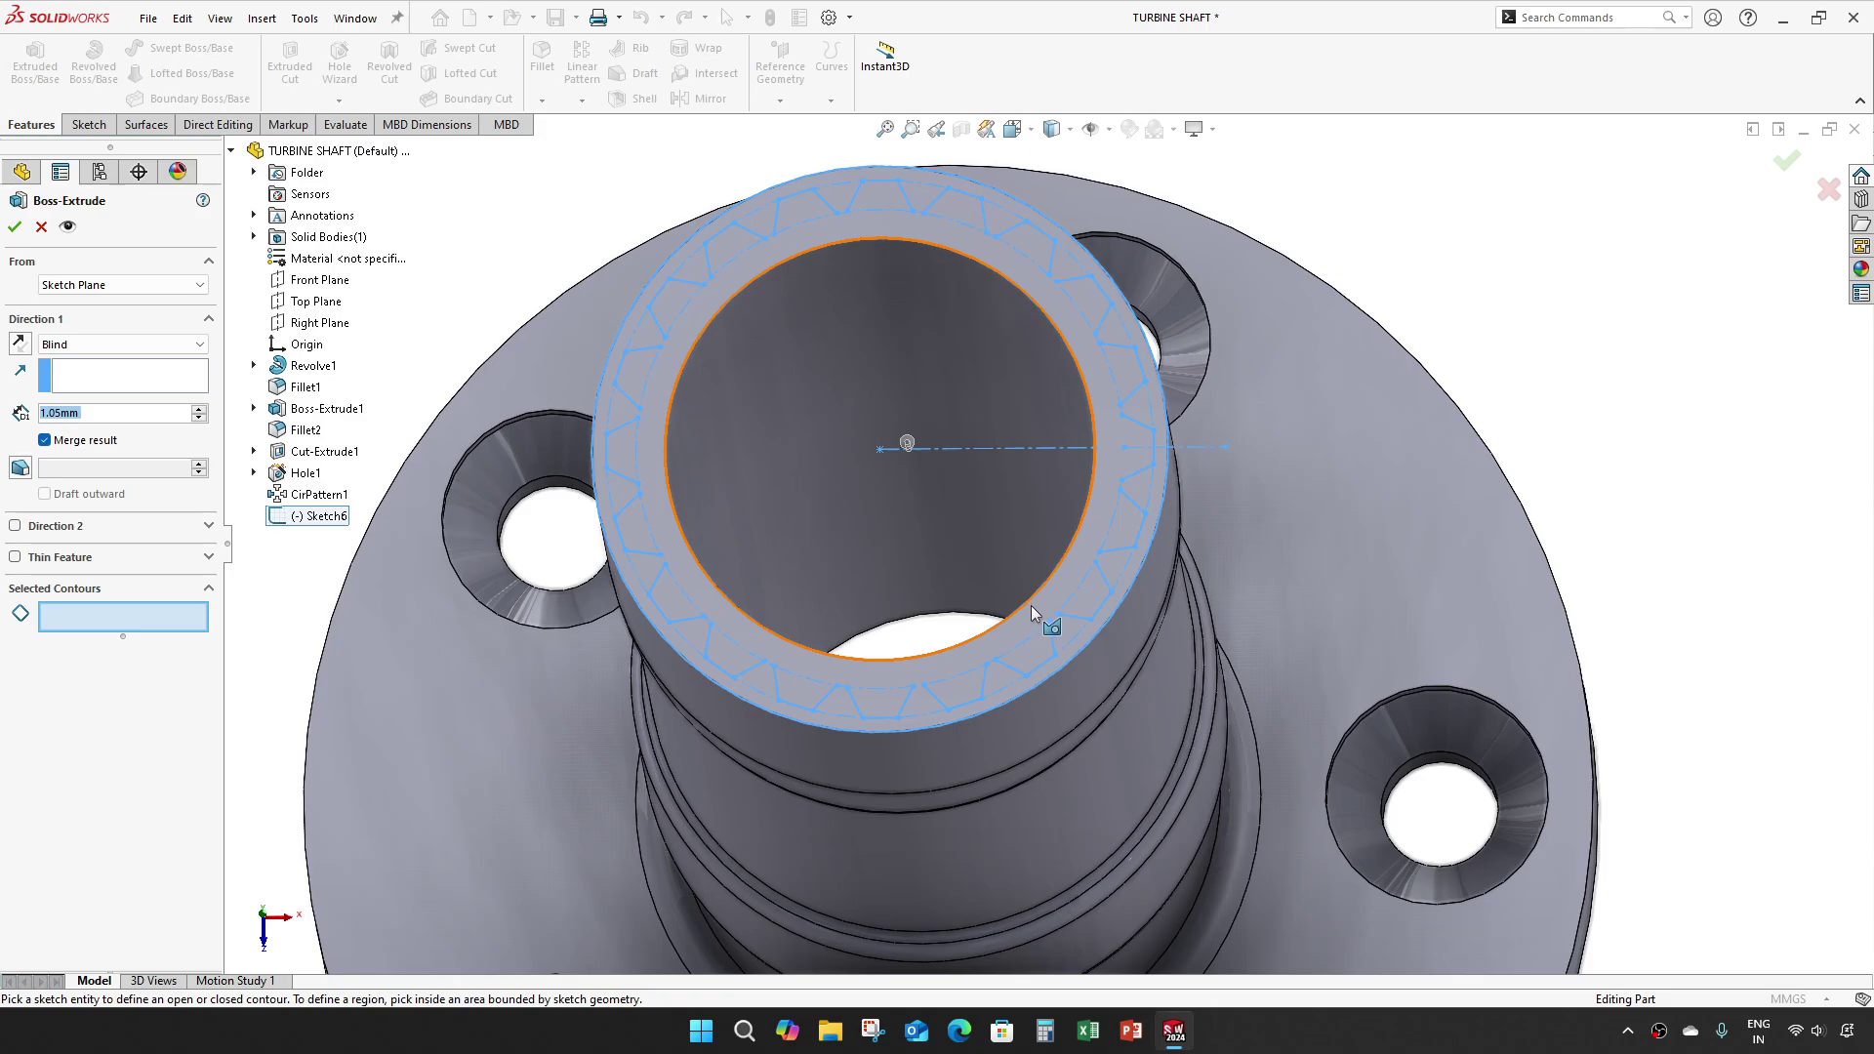
scroll(1051, 531, down, 5)
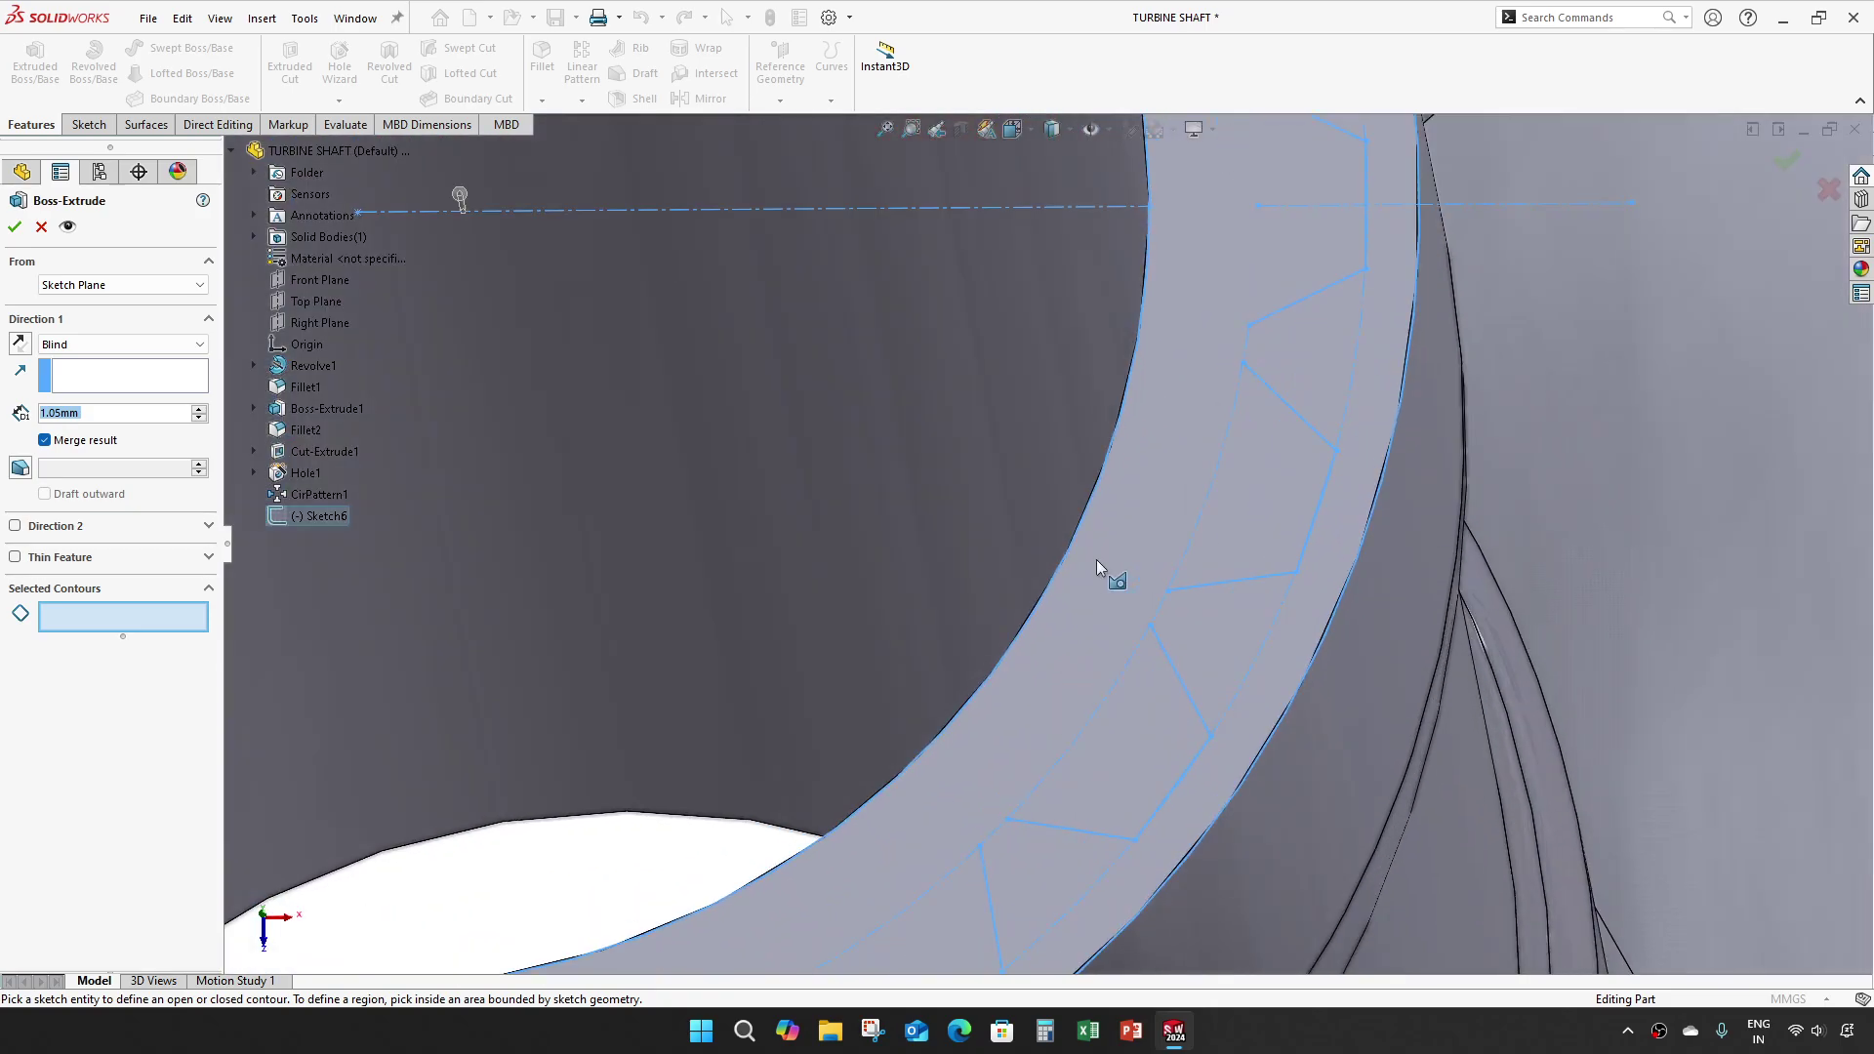
scroll(1099, 568, up, 3)
scroll(1084, 649, down, 1)
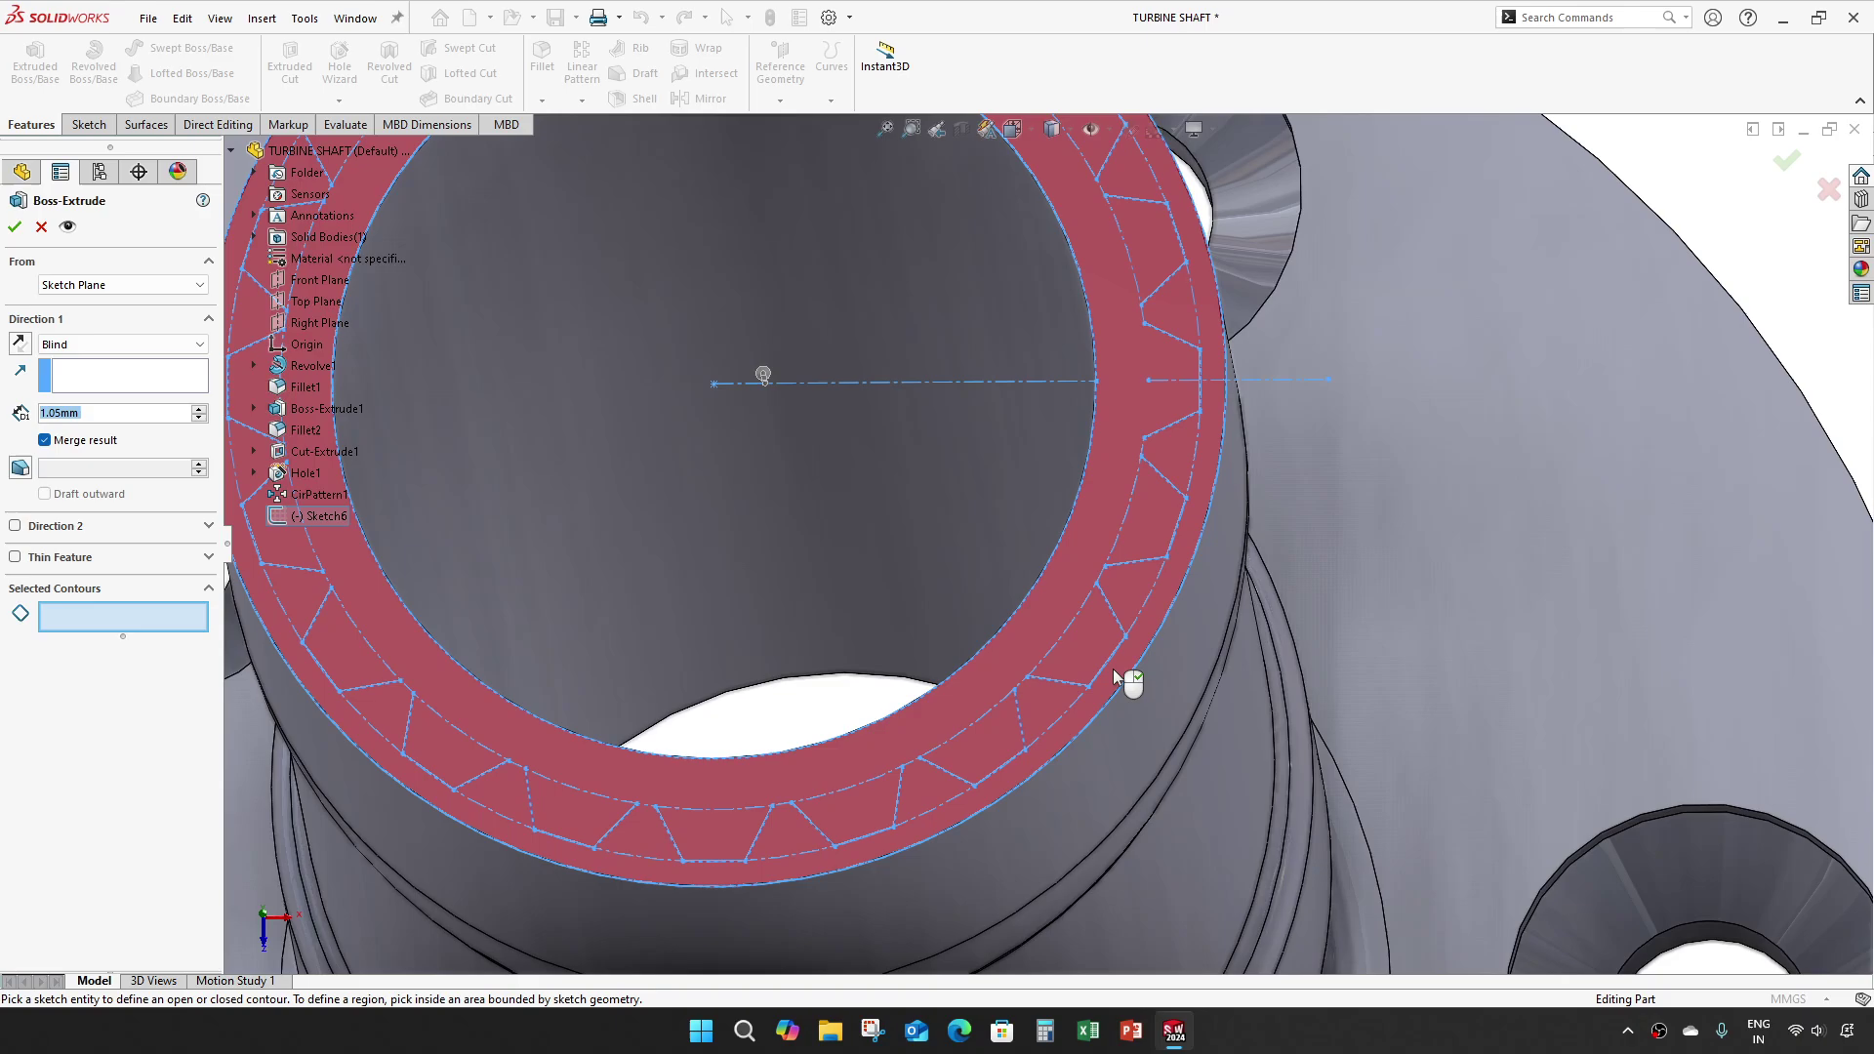
key(Escape)
Step: Reopen the tooth sketch and change the 25 mm construction arc back to regular sketch geometry
right_click(78, 589)
click(95, 527)
scroll(1092, 636, down, 4)
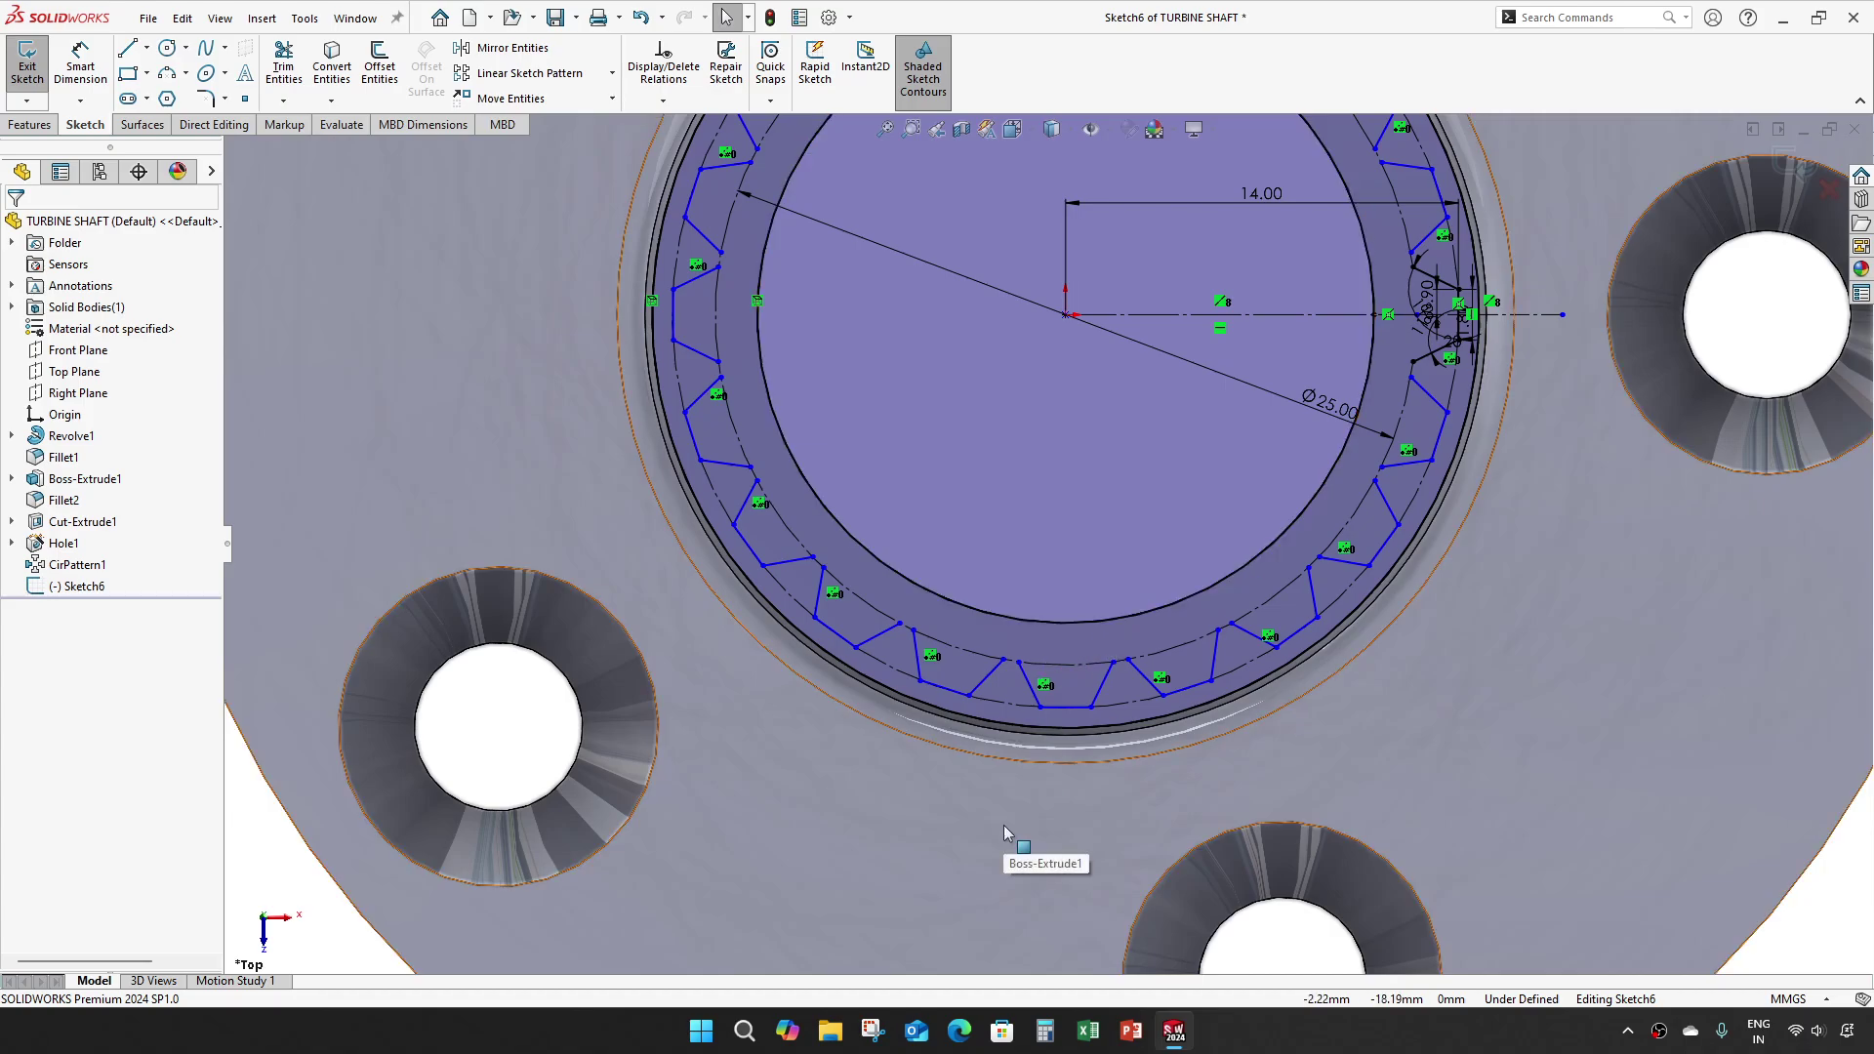
scroll(1269, 635, down, 5)
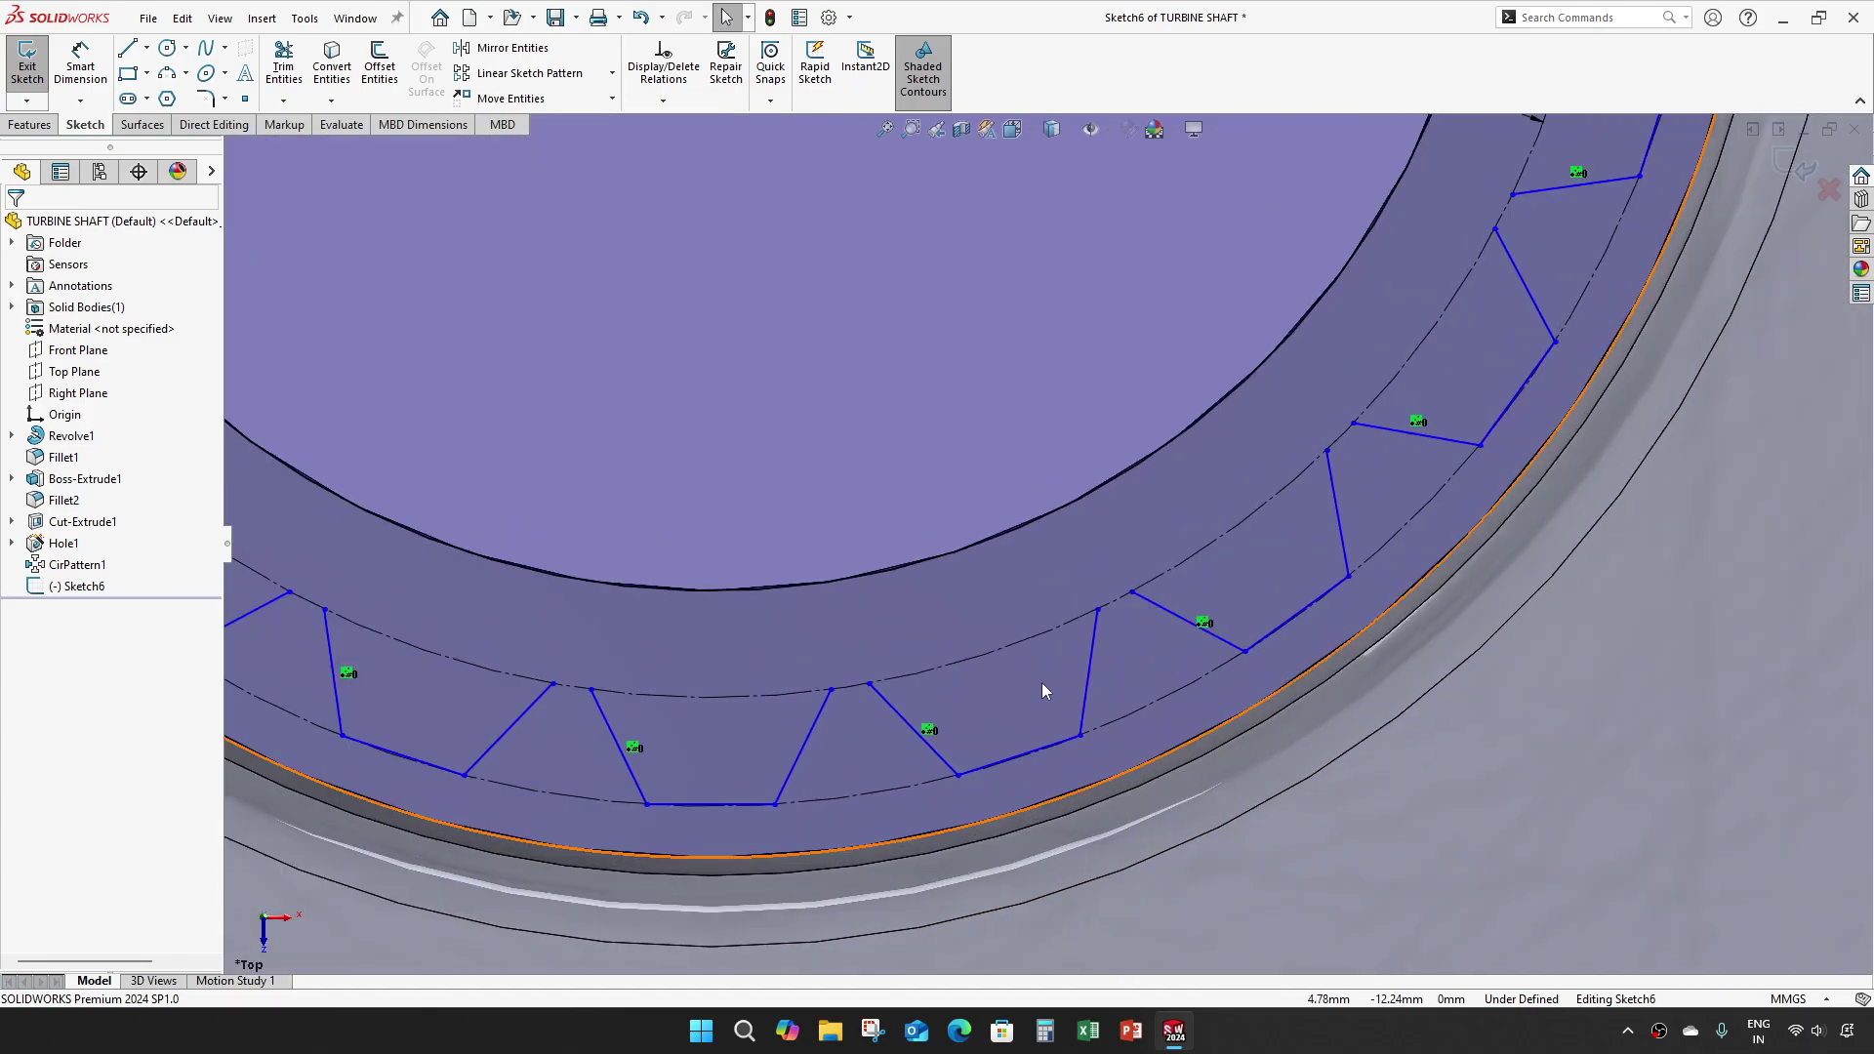
scroll(959, 701, up, 8)
scroll(1181, 322, down, 3)
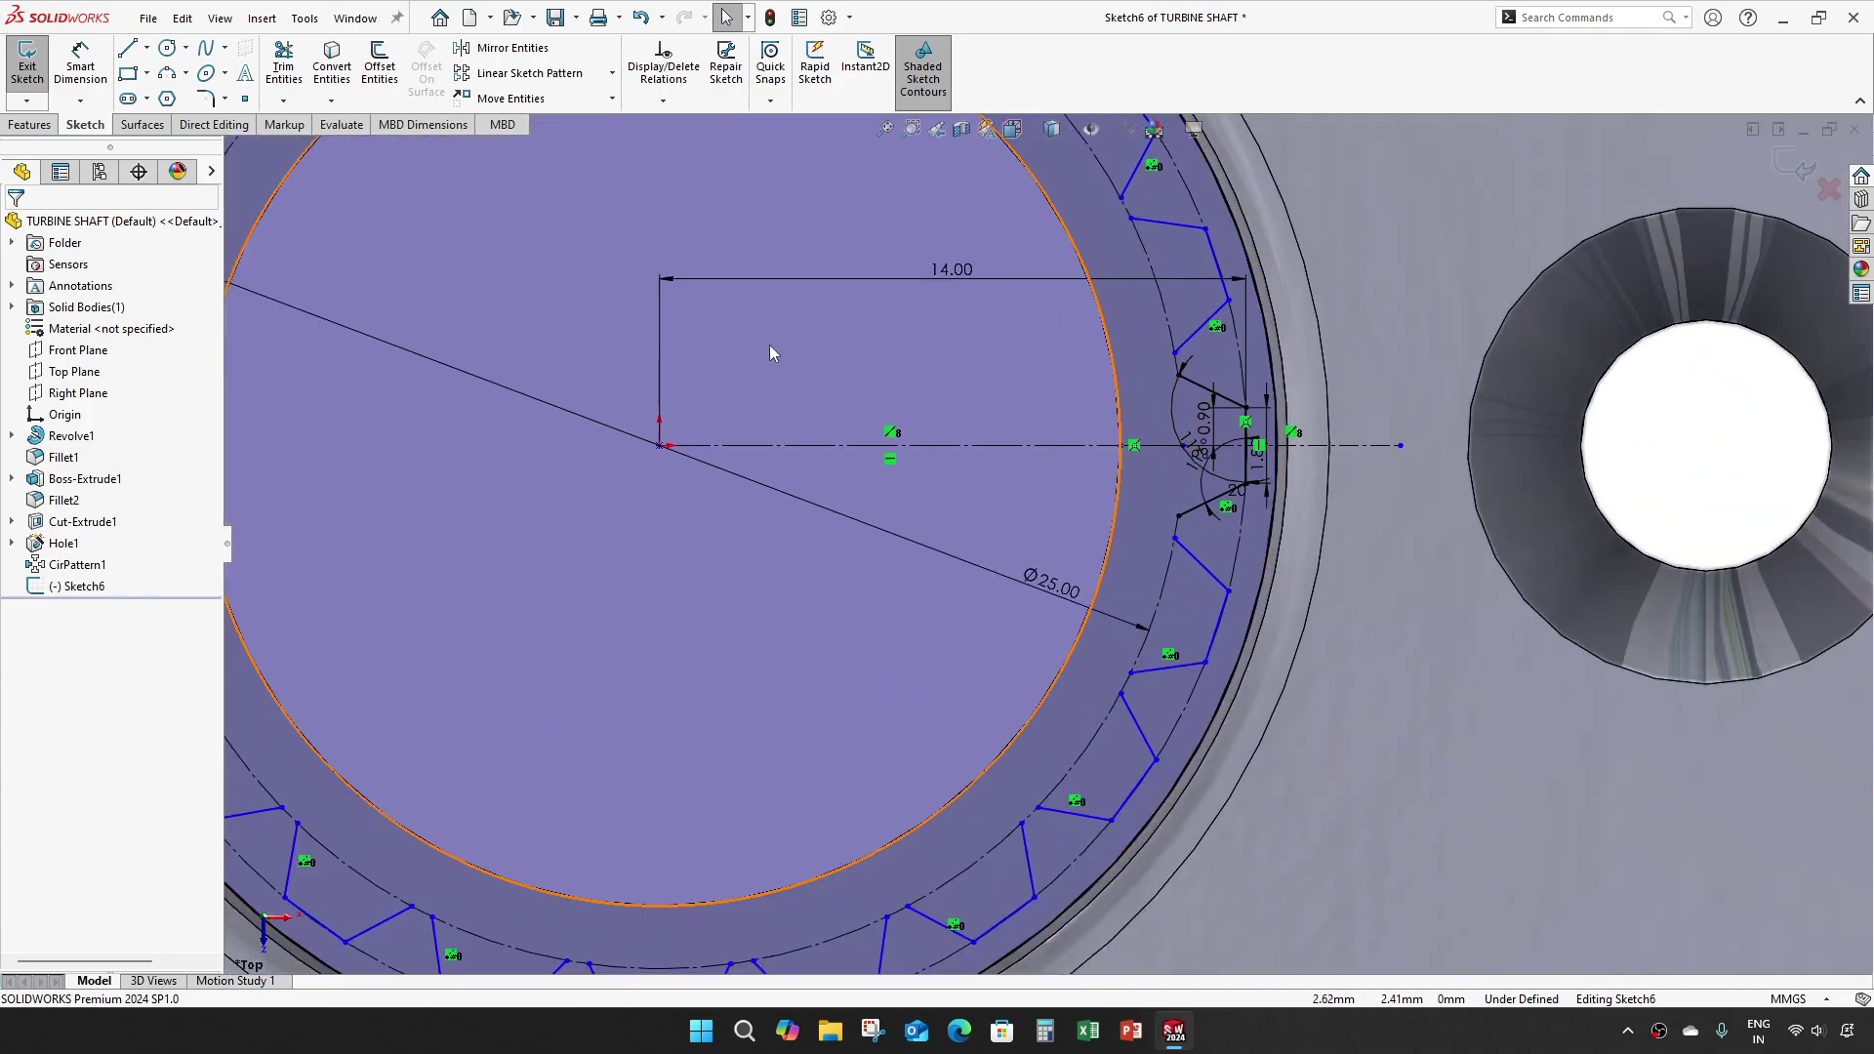
scroll(1045, 544, up, 2)
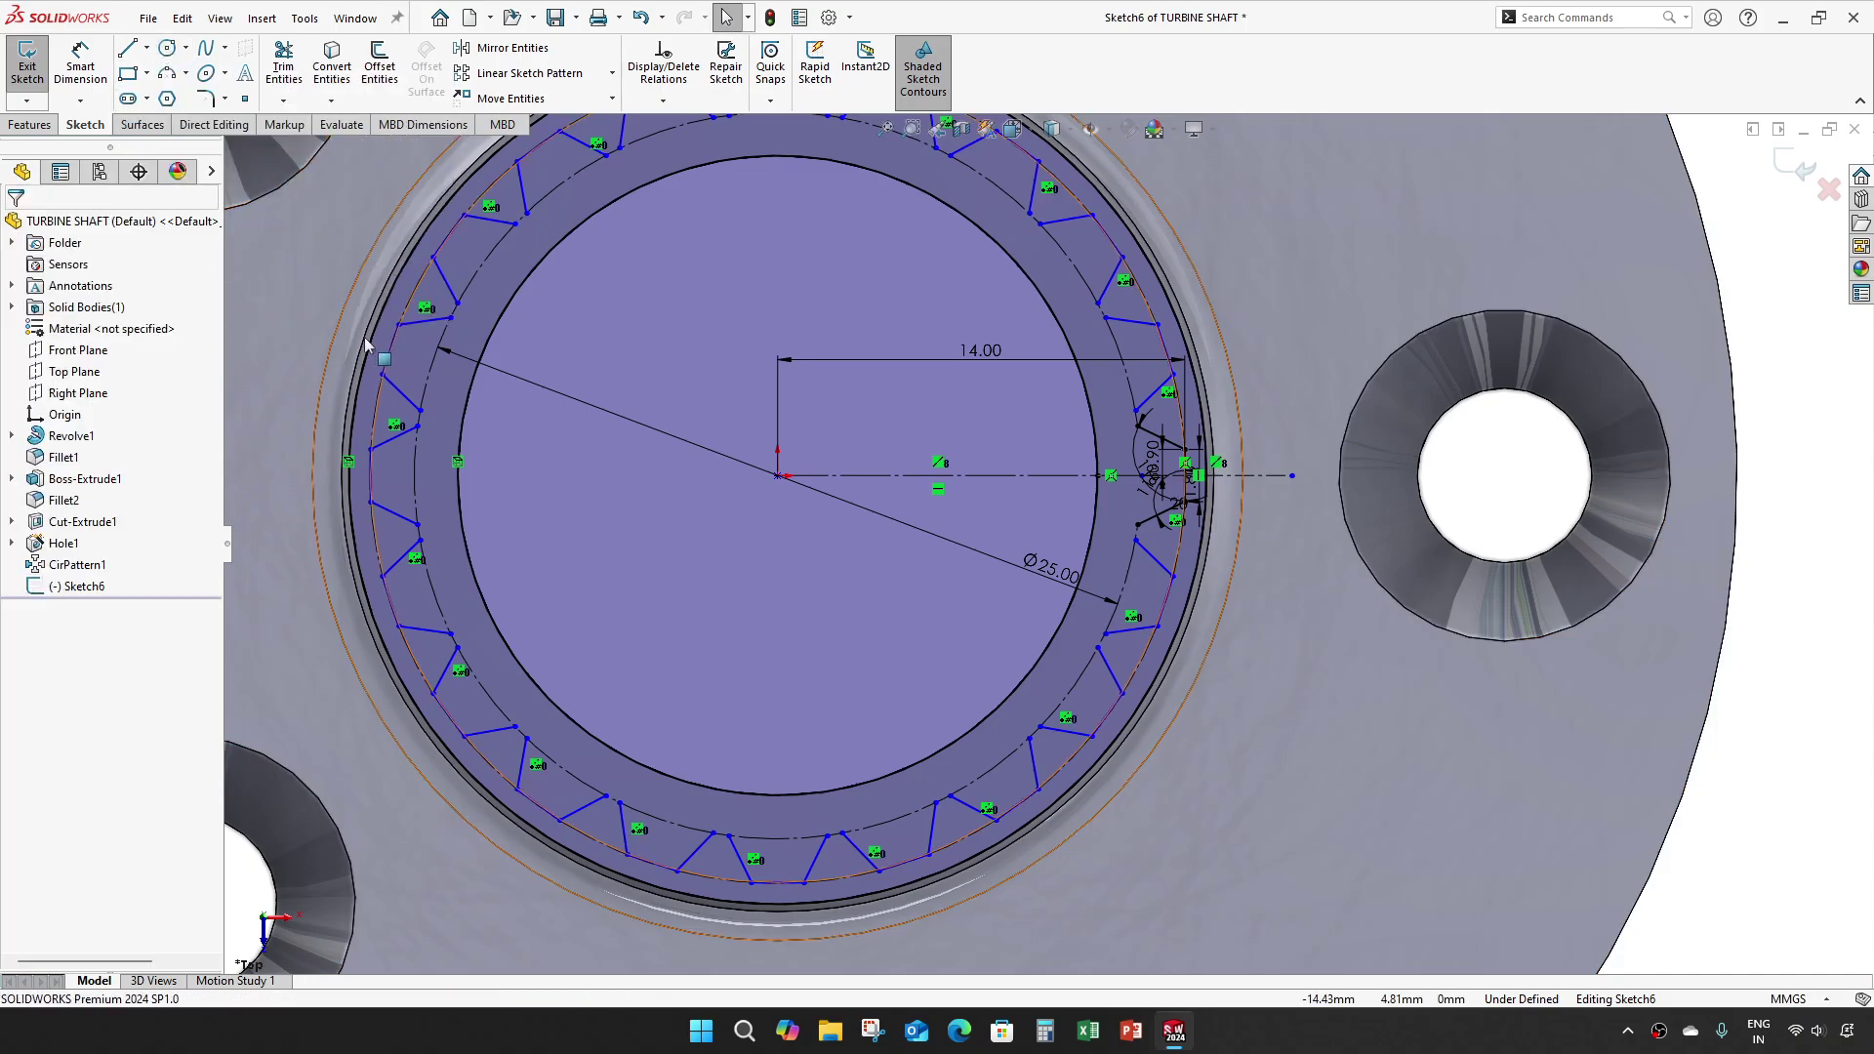
right_click(437, 368)
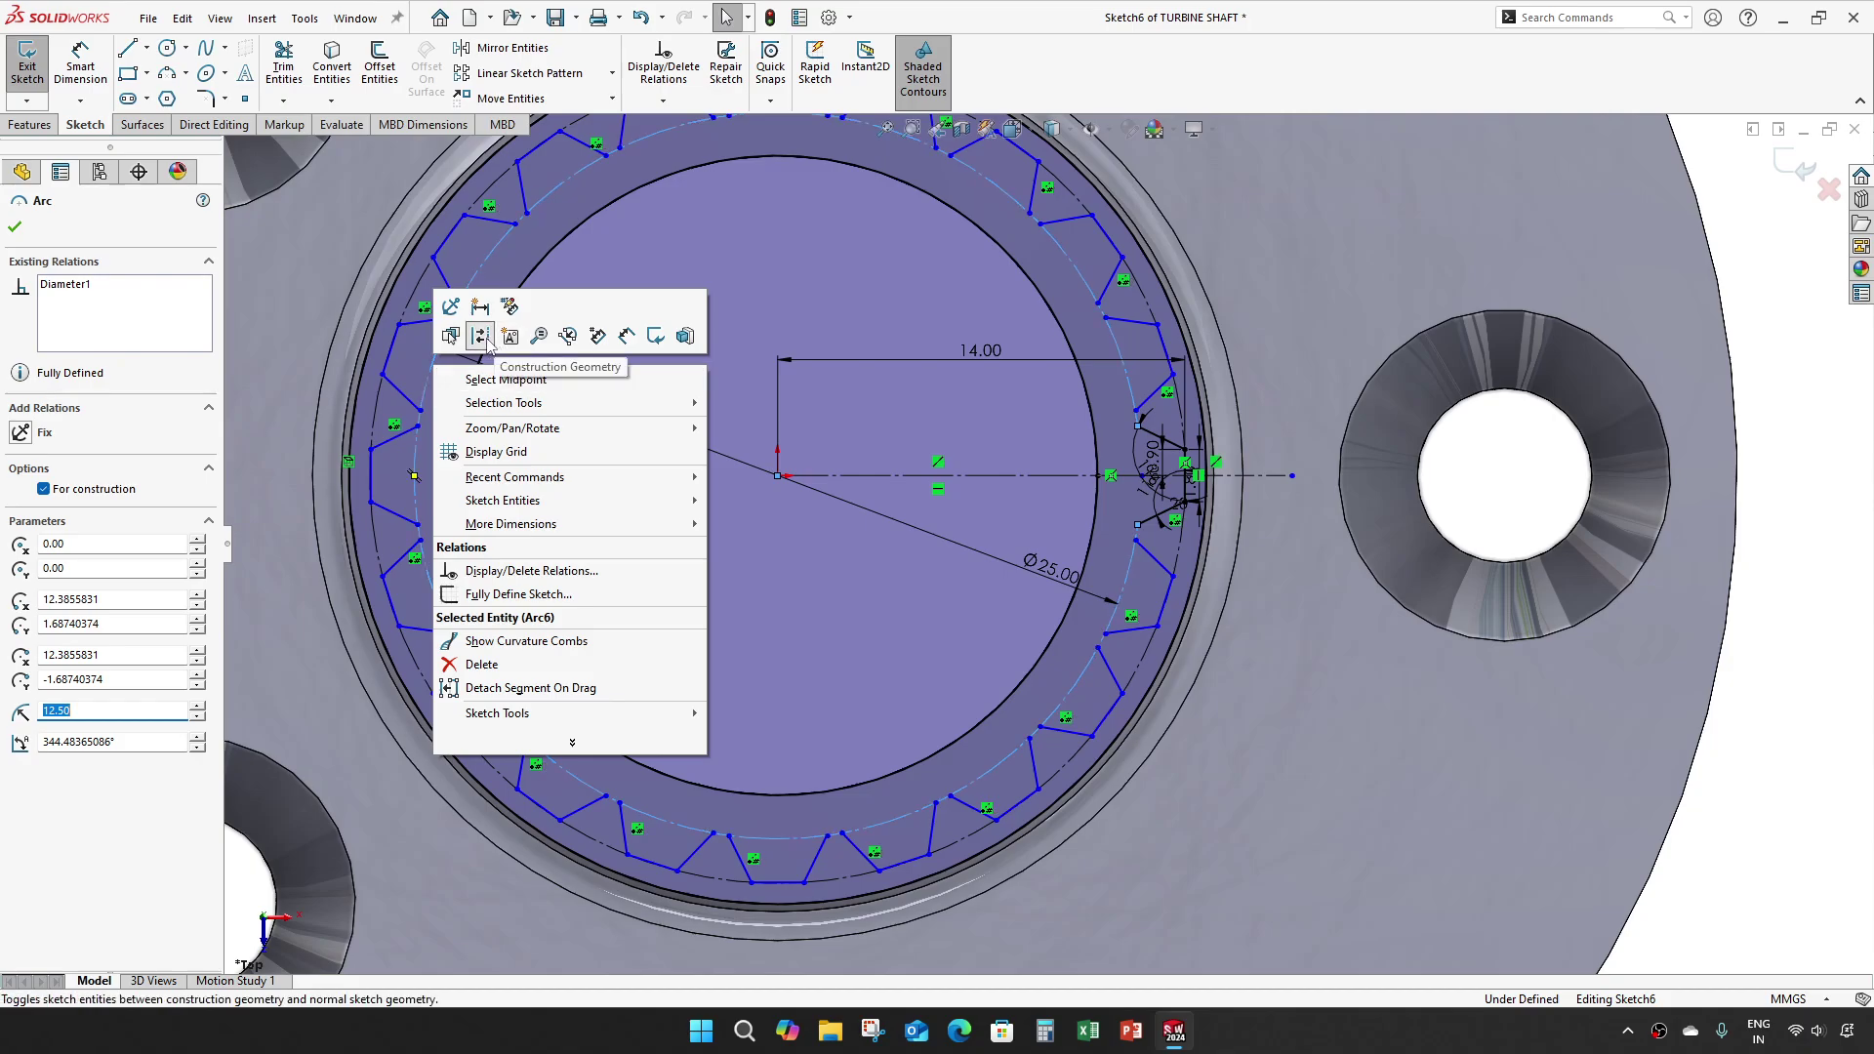
click(615, 455)
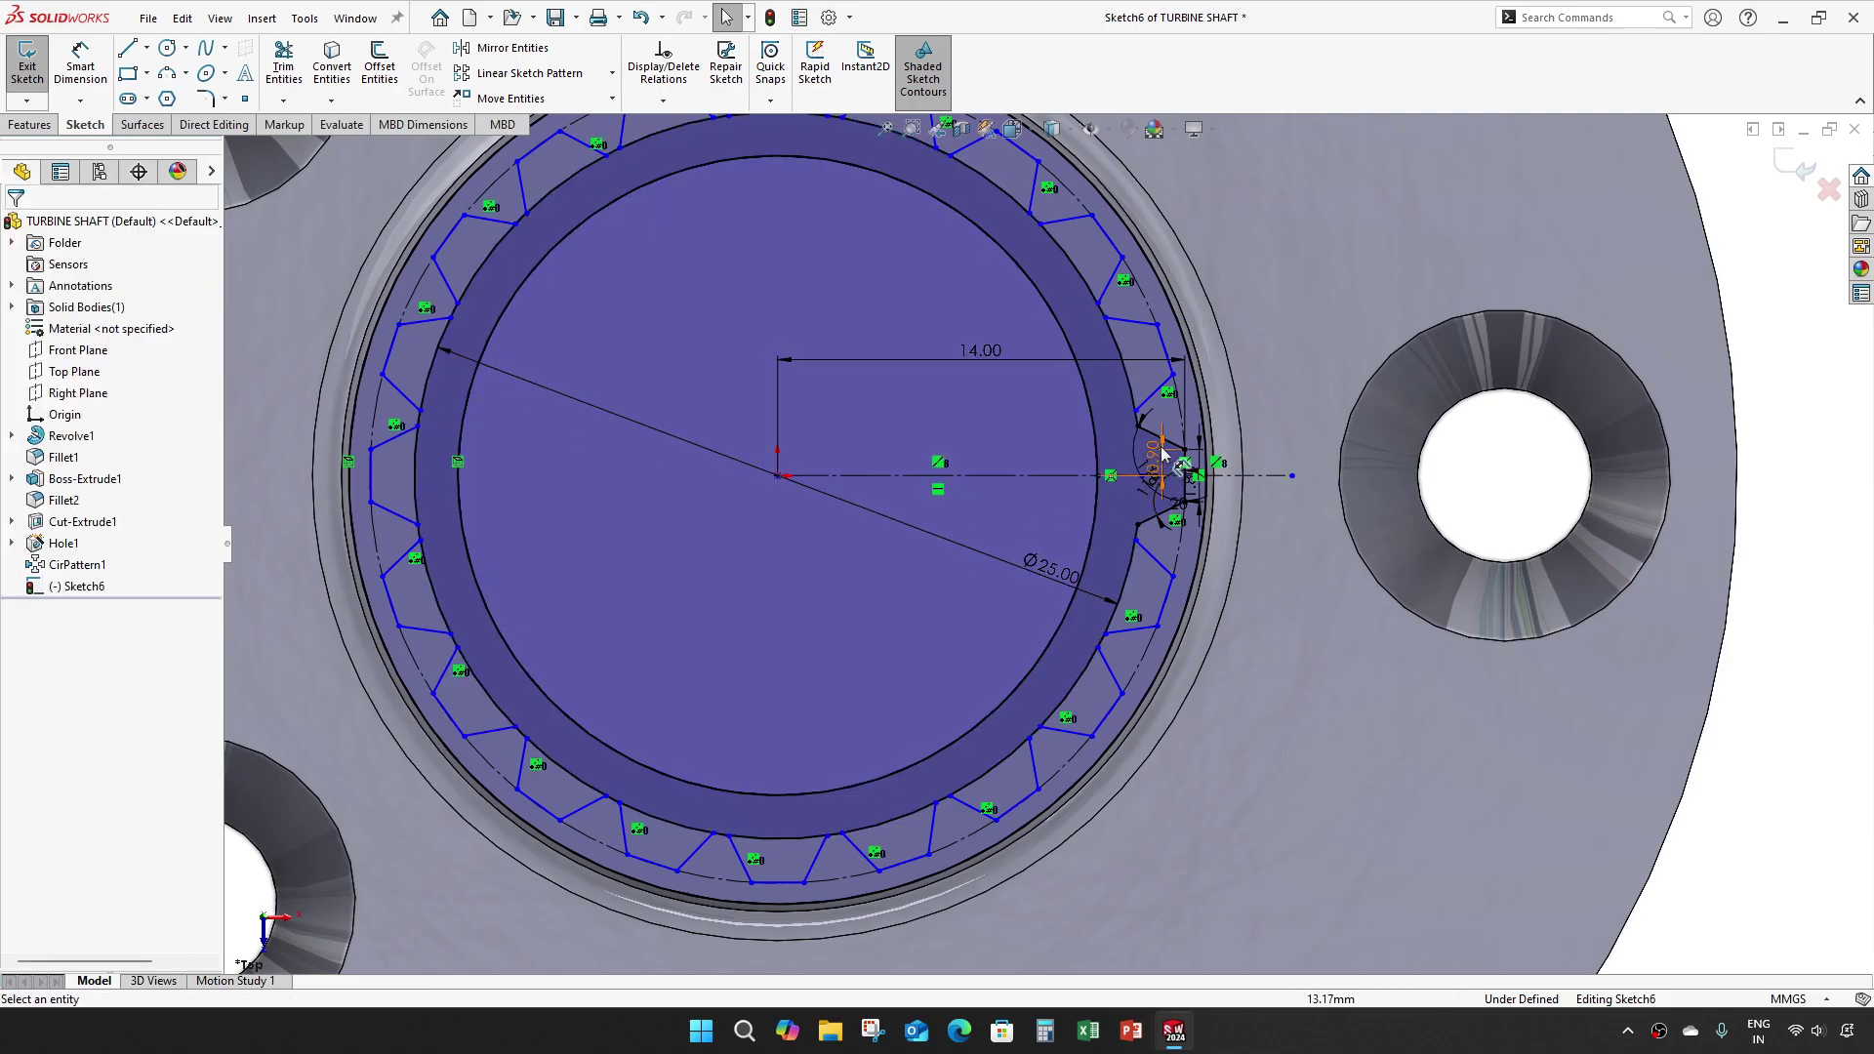
Step: Trim the 25 mm arc across the tooth bases along the upper and left parts of the ring, keeping the arcs between teeth
scroll(1166, 386, down, 4)
scroll(1123, 496, up, 4)
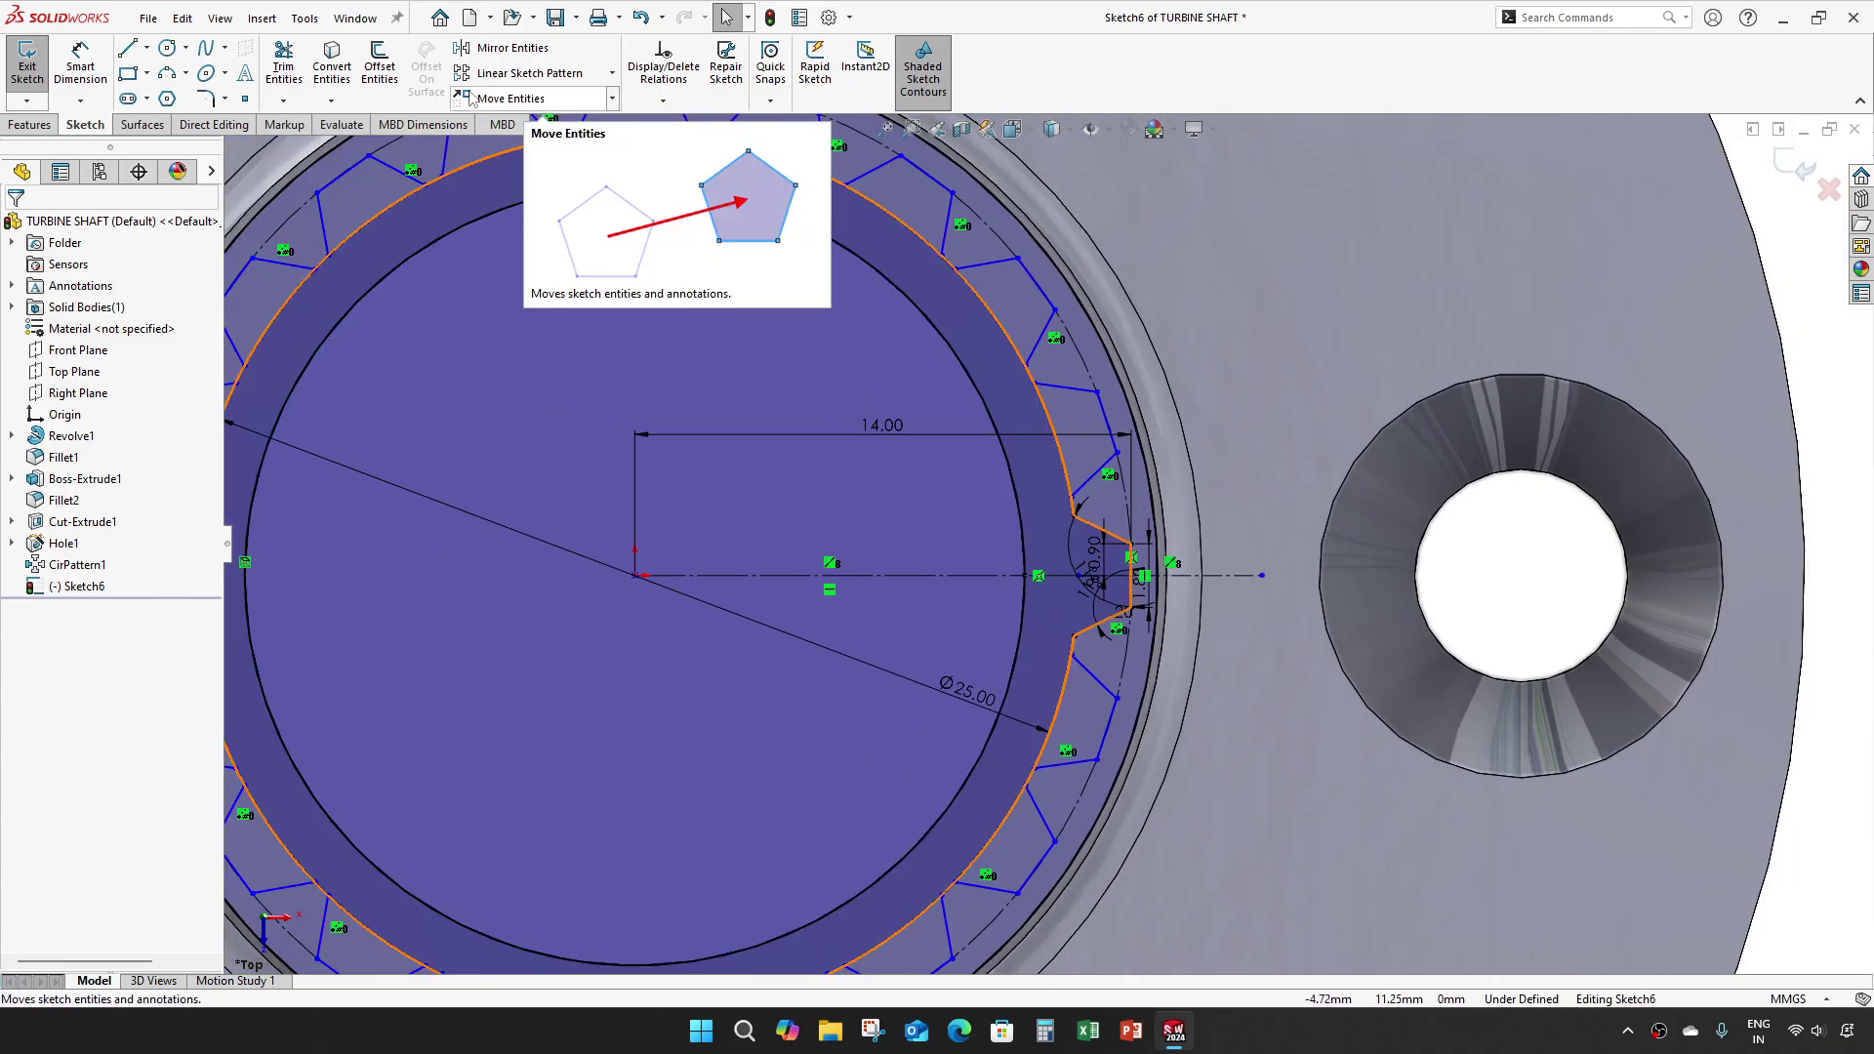
click(283, 67)
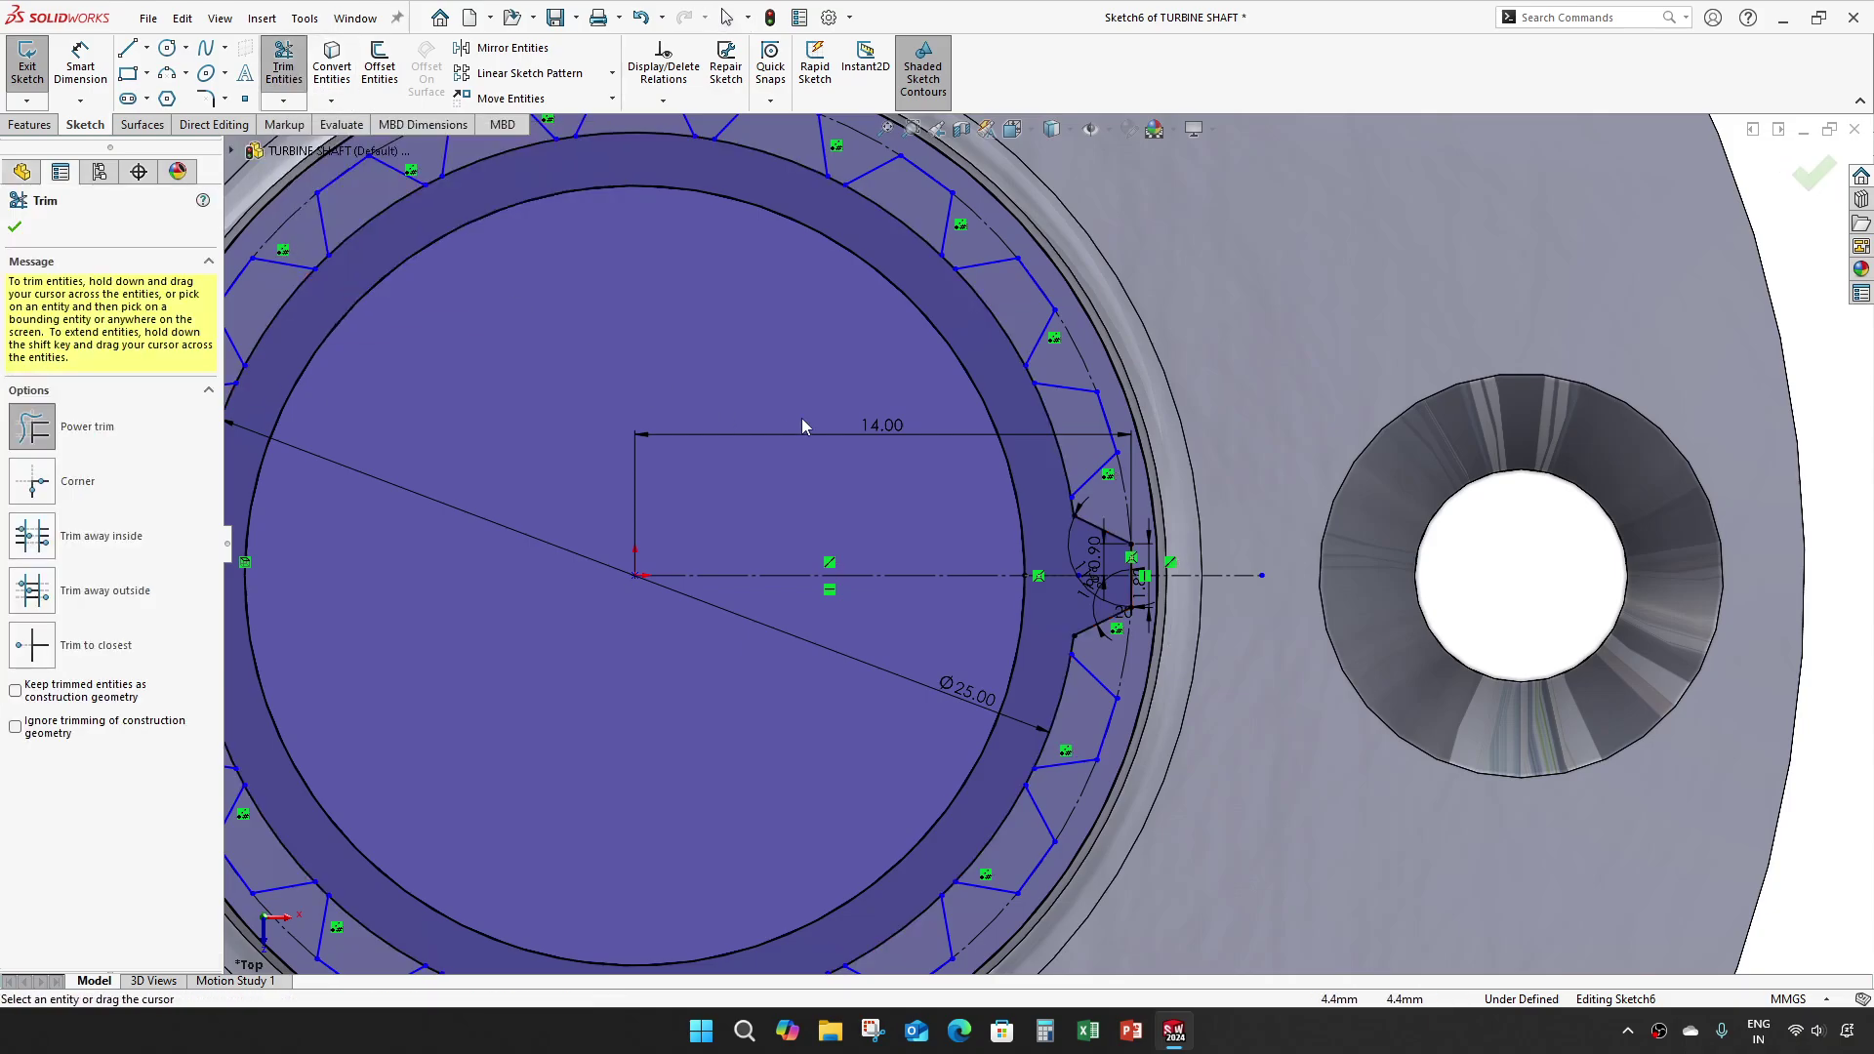
scroll(908, 542, up, 5)
scroll(927, 391, down, 5)
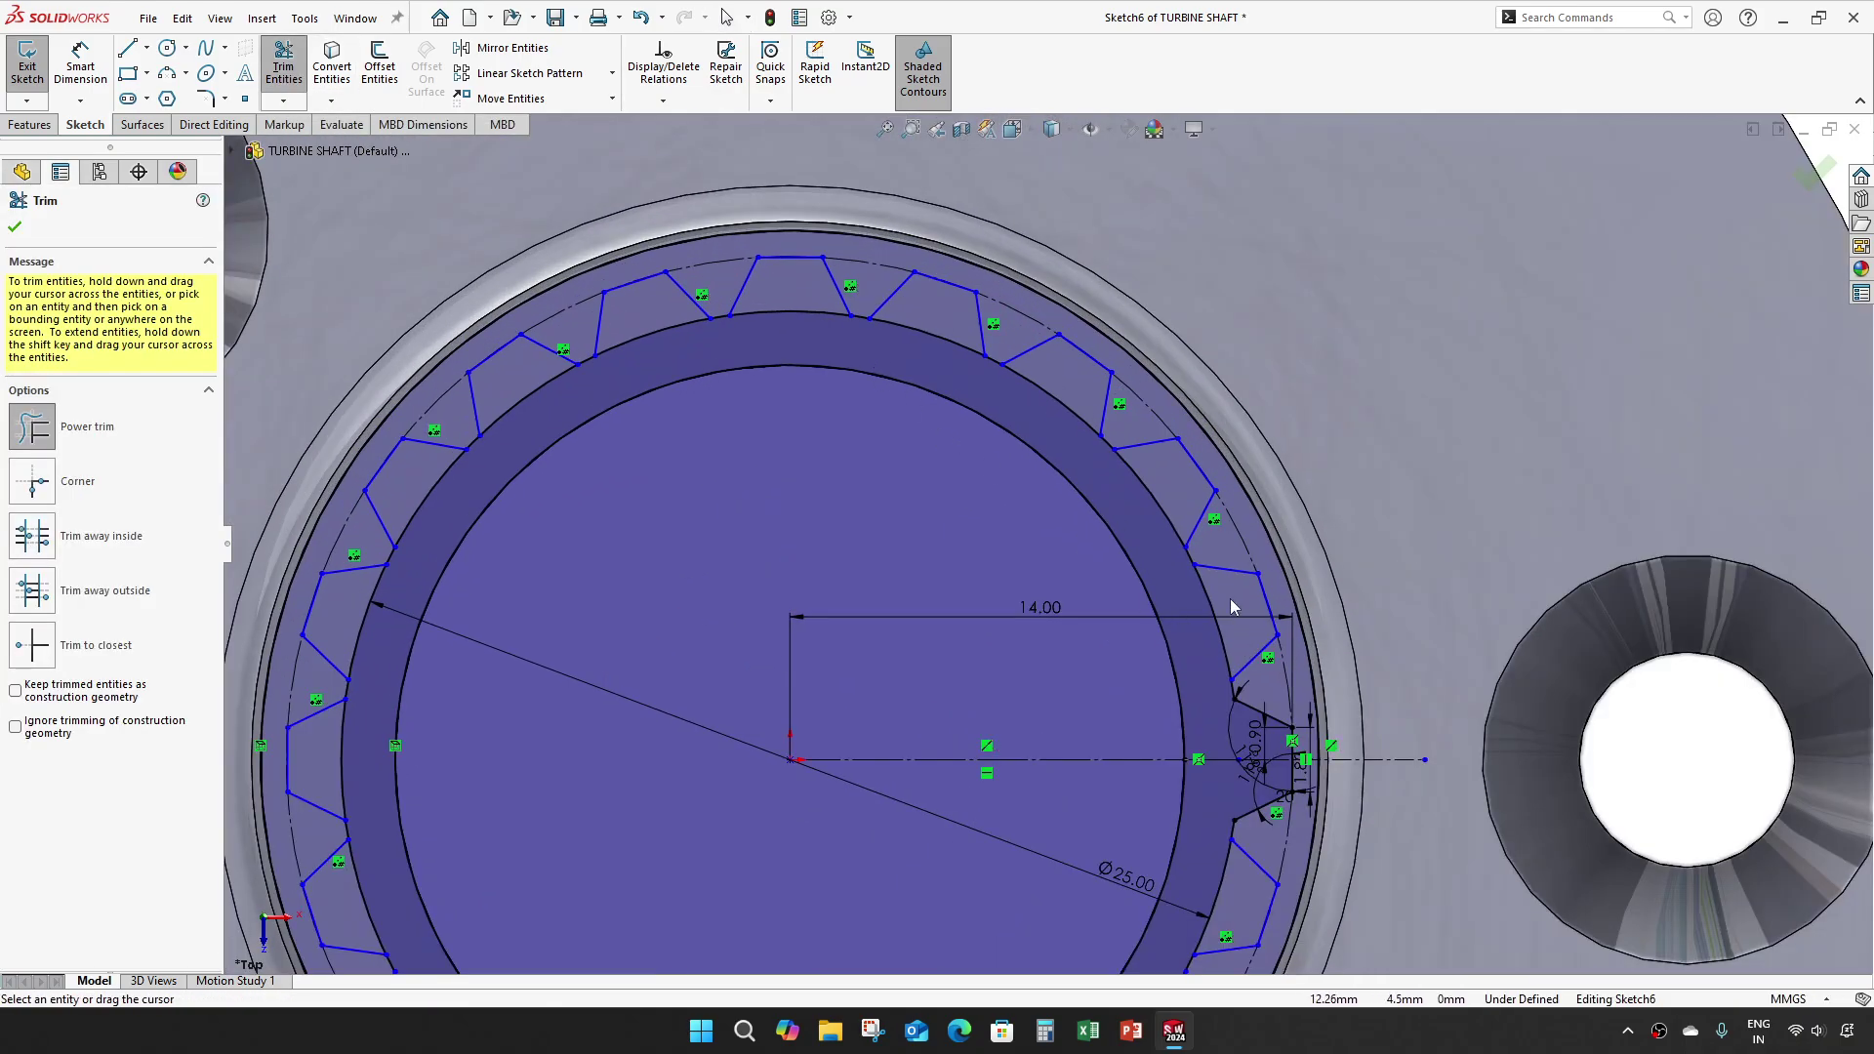
scroll(1230, 599, up, 1)
mouse_move(1203, 599)
mouse_down()
mouse_move(1150, 542)
mouse_move(1149, 505)
mouse_move(1065, 425)
mouse_up()
mouse_move(947, 394)
mouse_down()
mouse_move(948, 370)
mouse_move(727, 376)
mouse_move(622, 422)
mouse_move(607, 469)
mouse_move(473, 617)
mouse_up()
mouse_move(479, 690)
mouse_down()
mouse_move(455, 732)
mouse_move(469, 848)
mouse_up()
drag(527, 922, 522, 939)
scroll(663, 393, up, 3)
scroll(815, 809, down, 3)
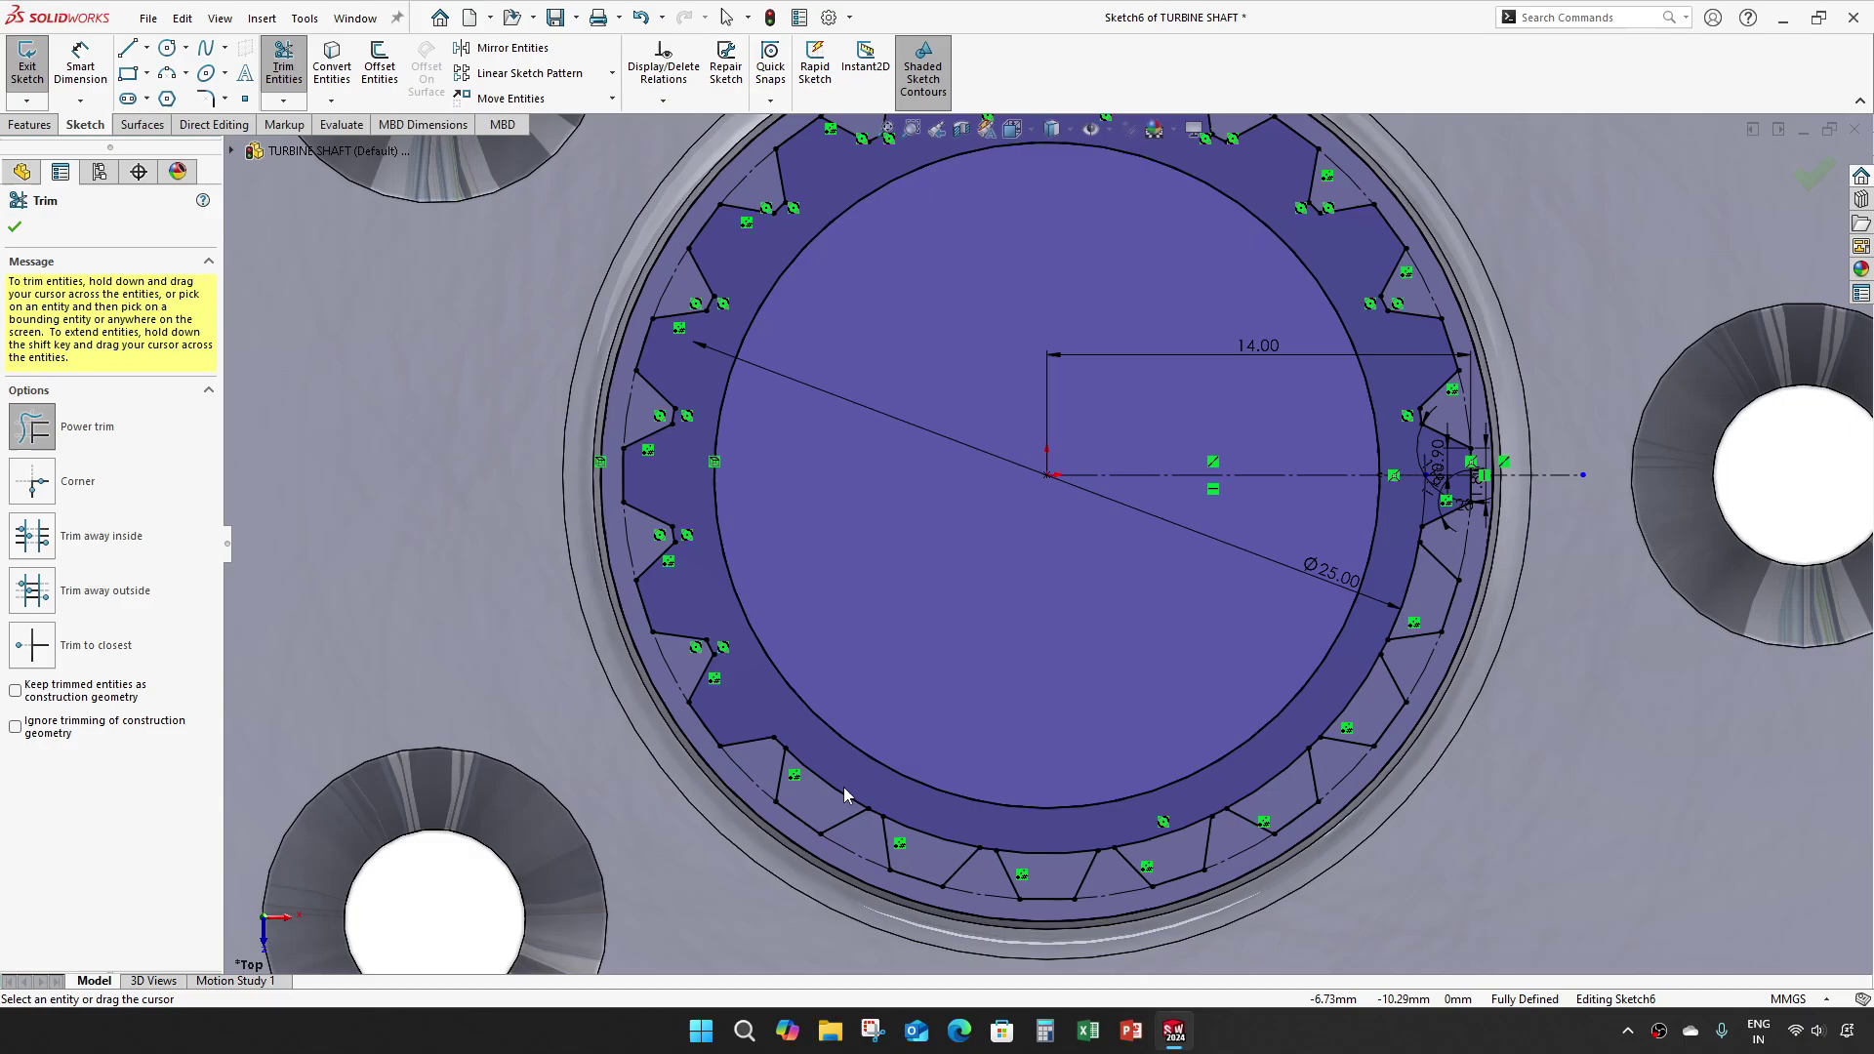
Step: Trim the 25 mm arc across the remaining tooth bases along the lower part of the ring and exit the sketch
mouse_move(826, 795)
mouse_down()
mouse_move(878, 786)
mouse_move(933, 827)
mouse_move(1041, 860)
mouse_move(1157, 850)
mouse_move(1238, 795)
mouse_move(1403, 610)
mouse_move(1406, 547)
mouse_up()
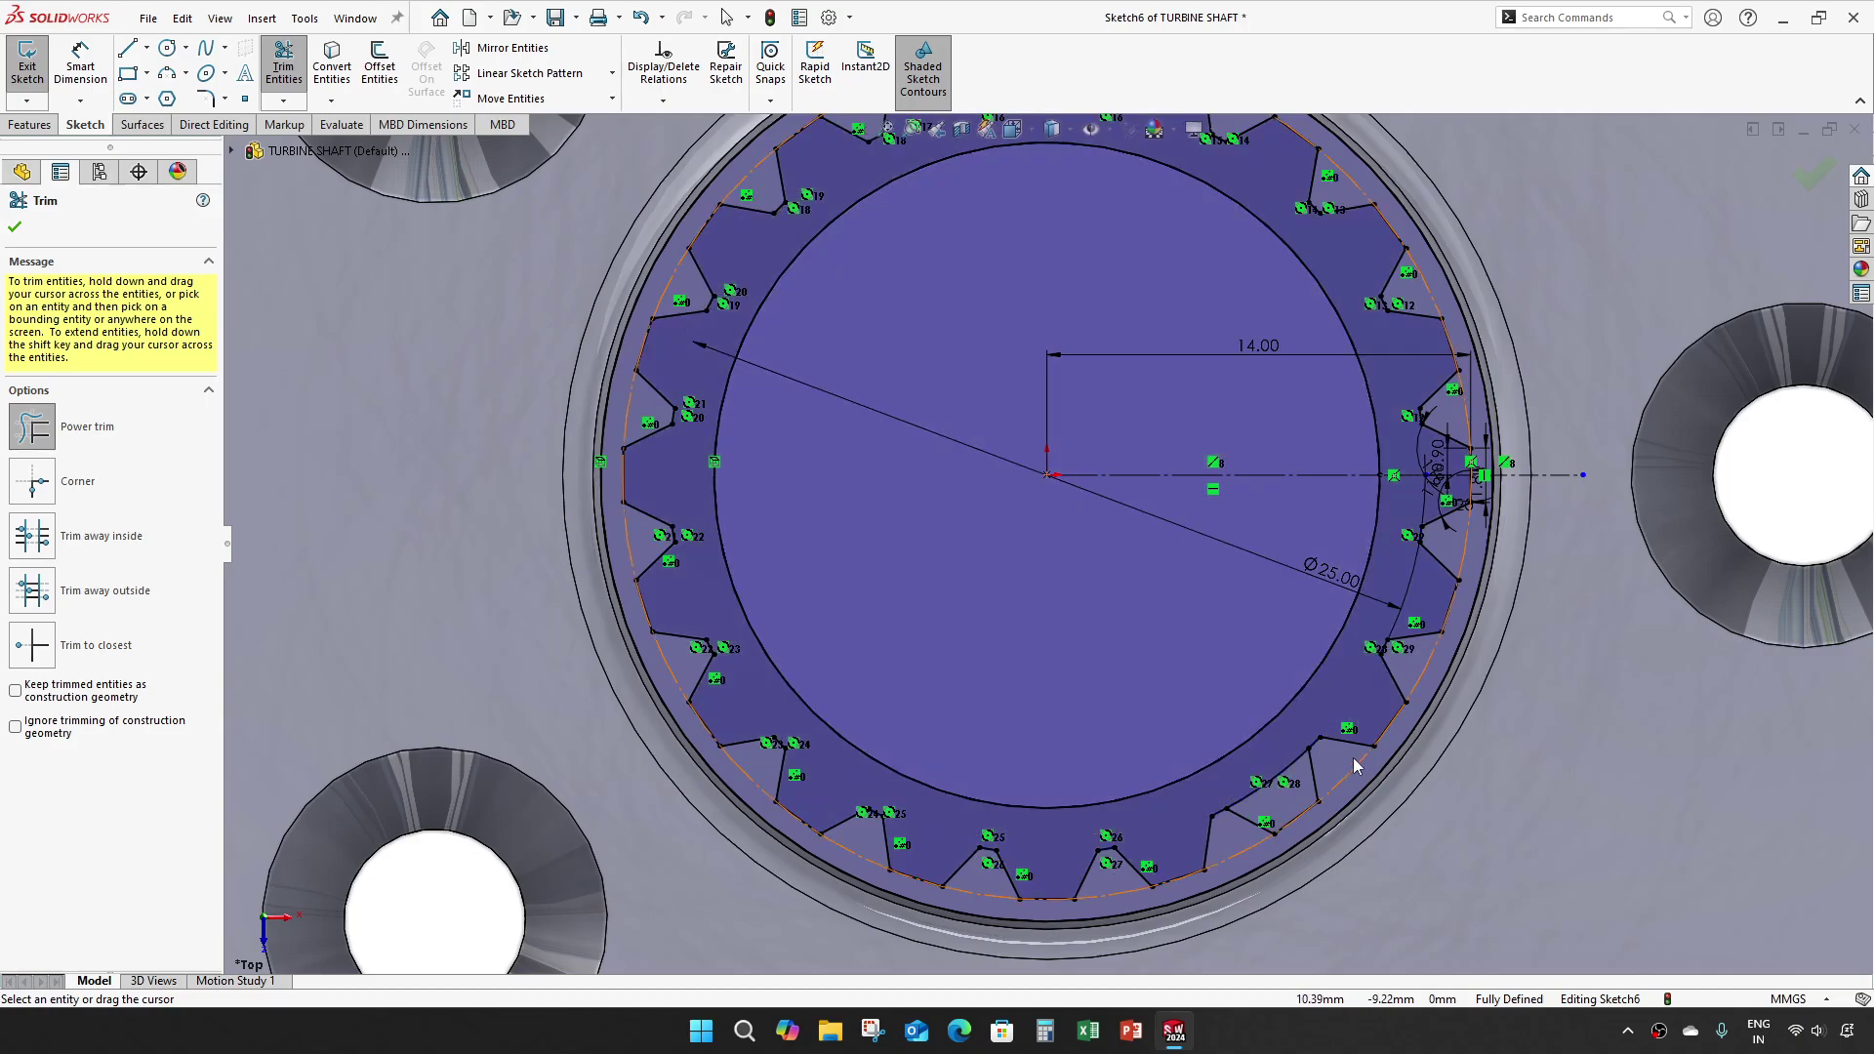
scroll(1298, 654, up, 1)
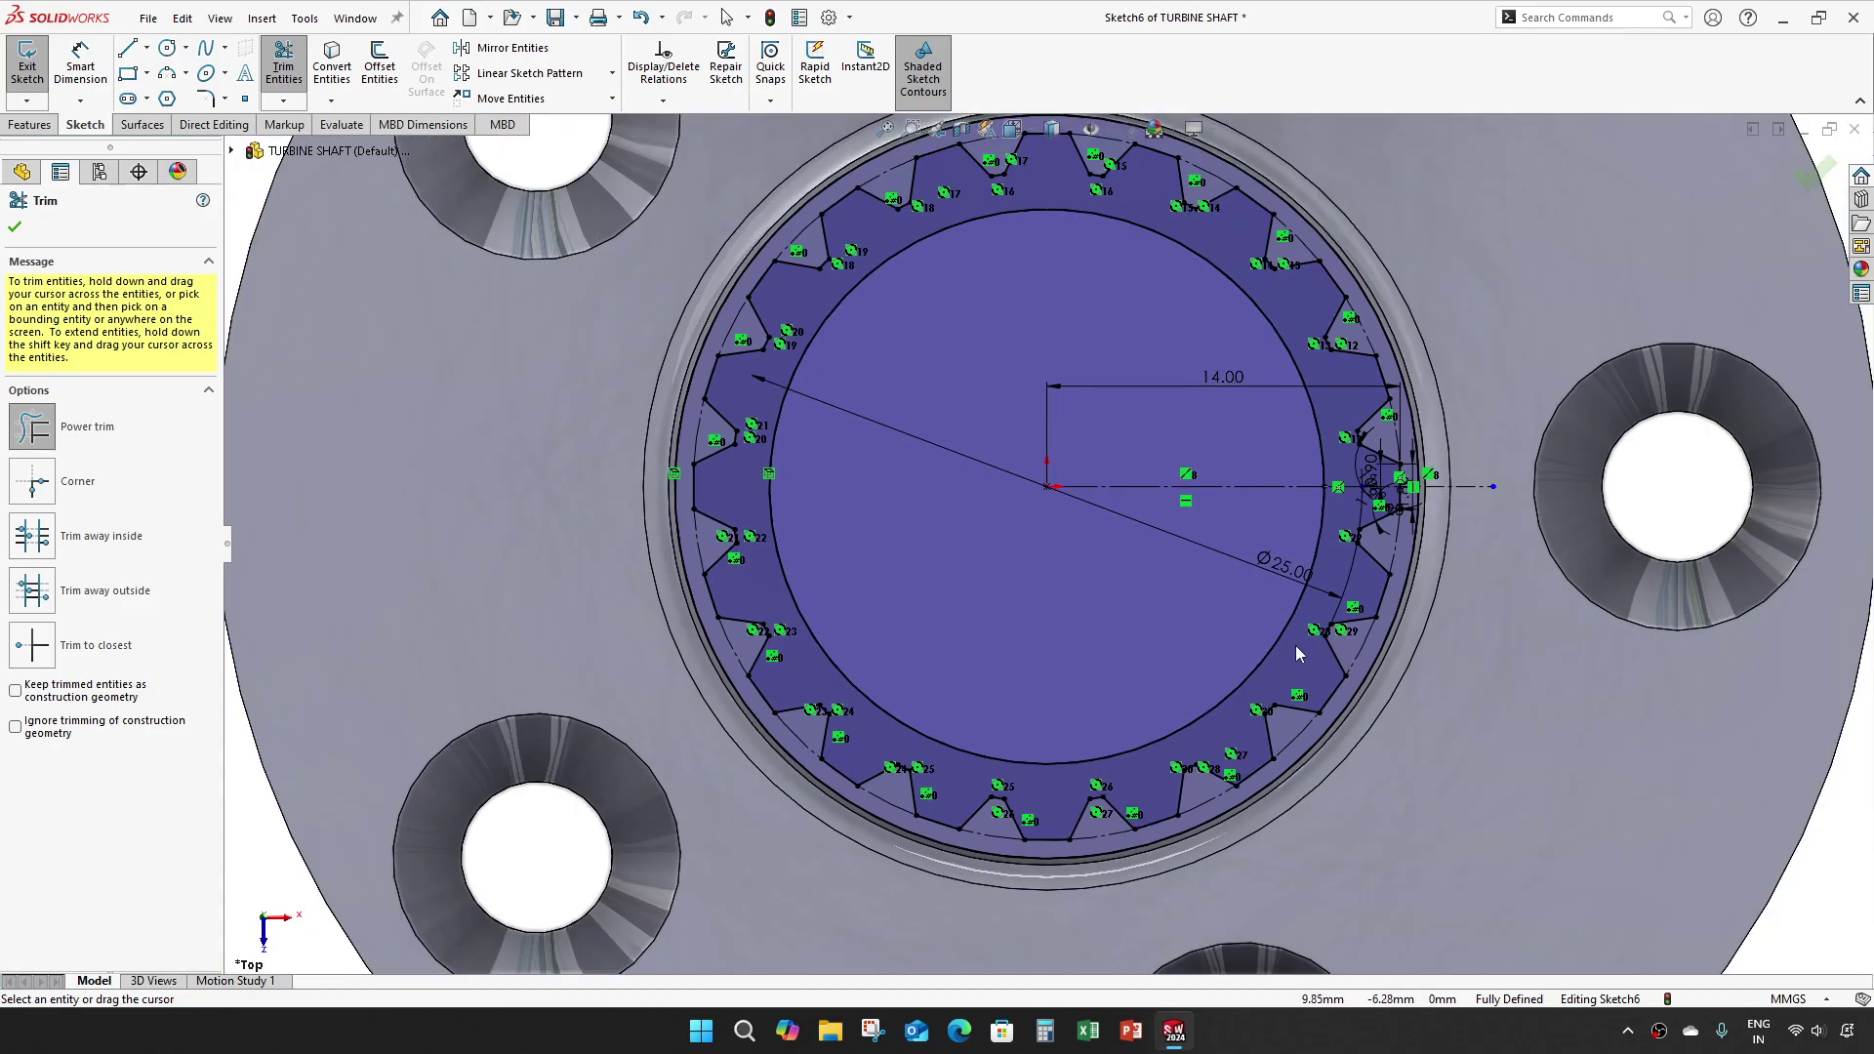
scroll(1406, 414, down, 6)
scroll(1205, 565, up, 7)
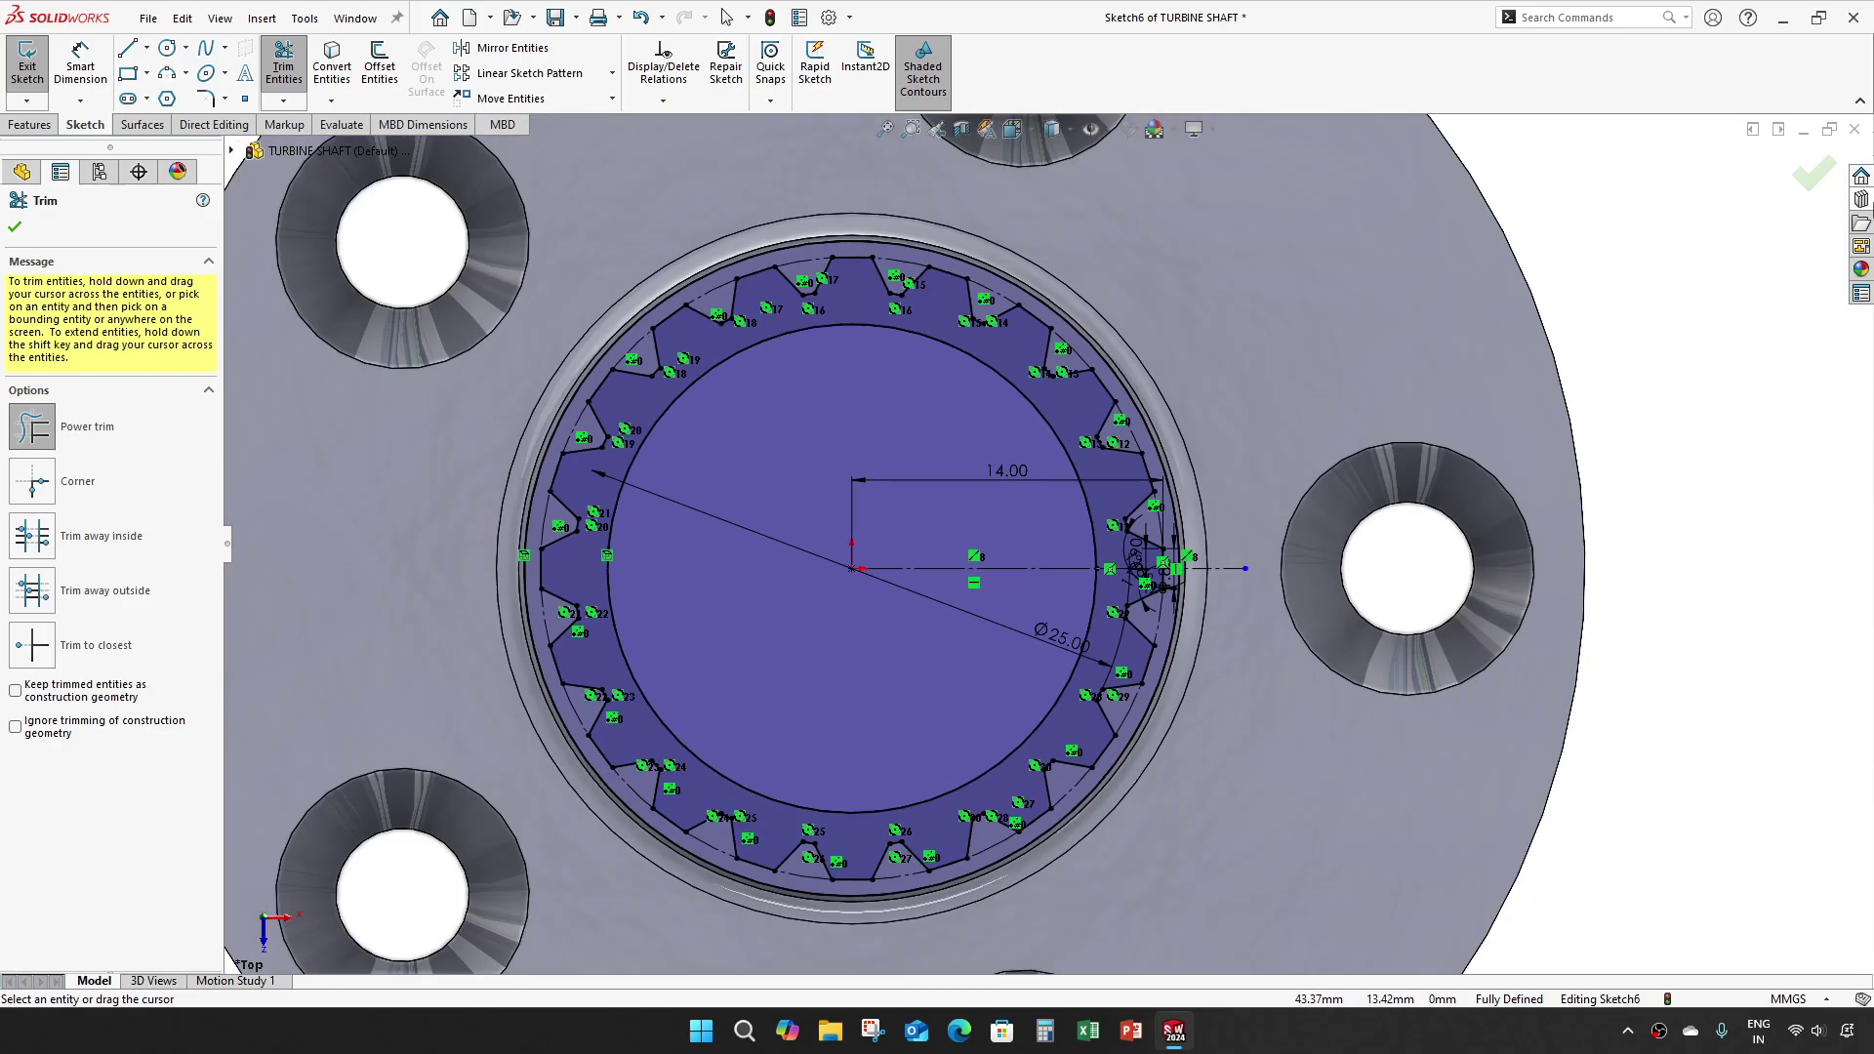
click(15, 227)
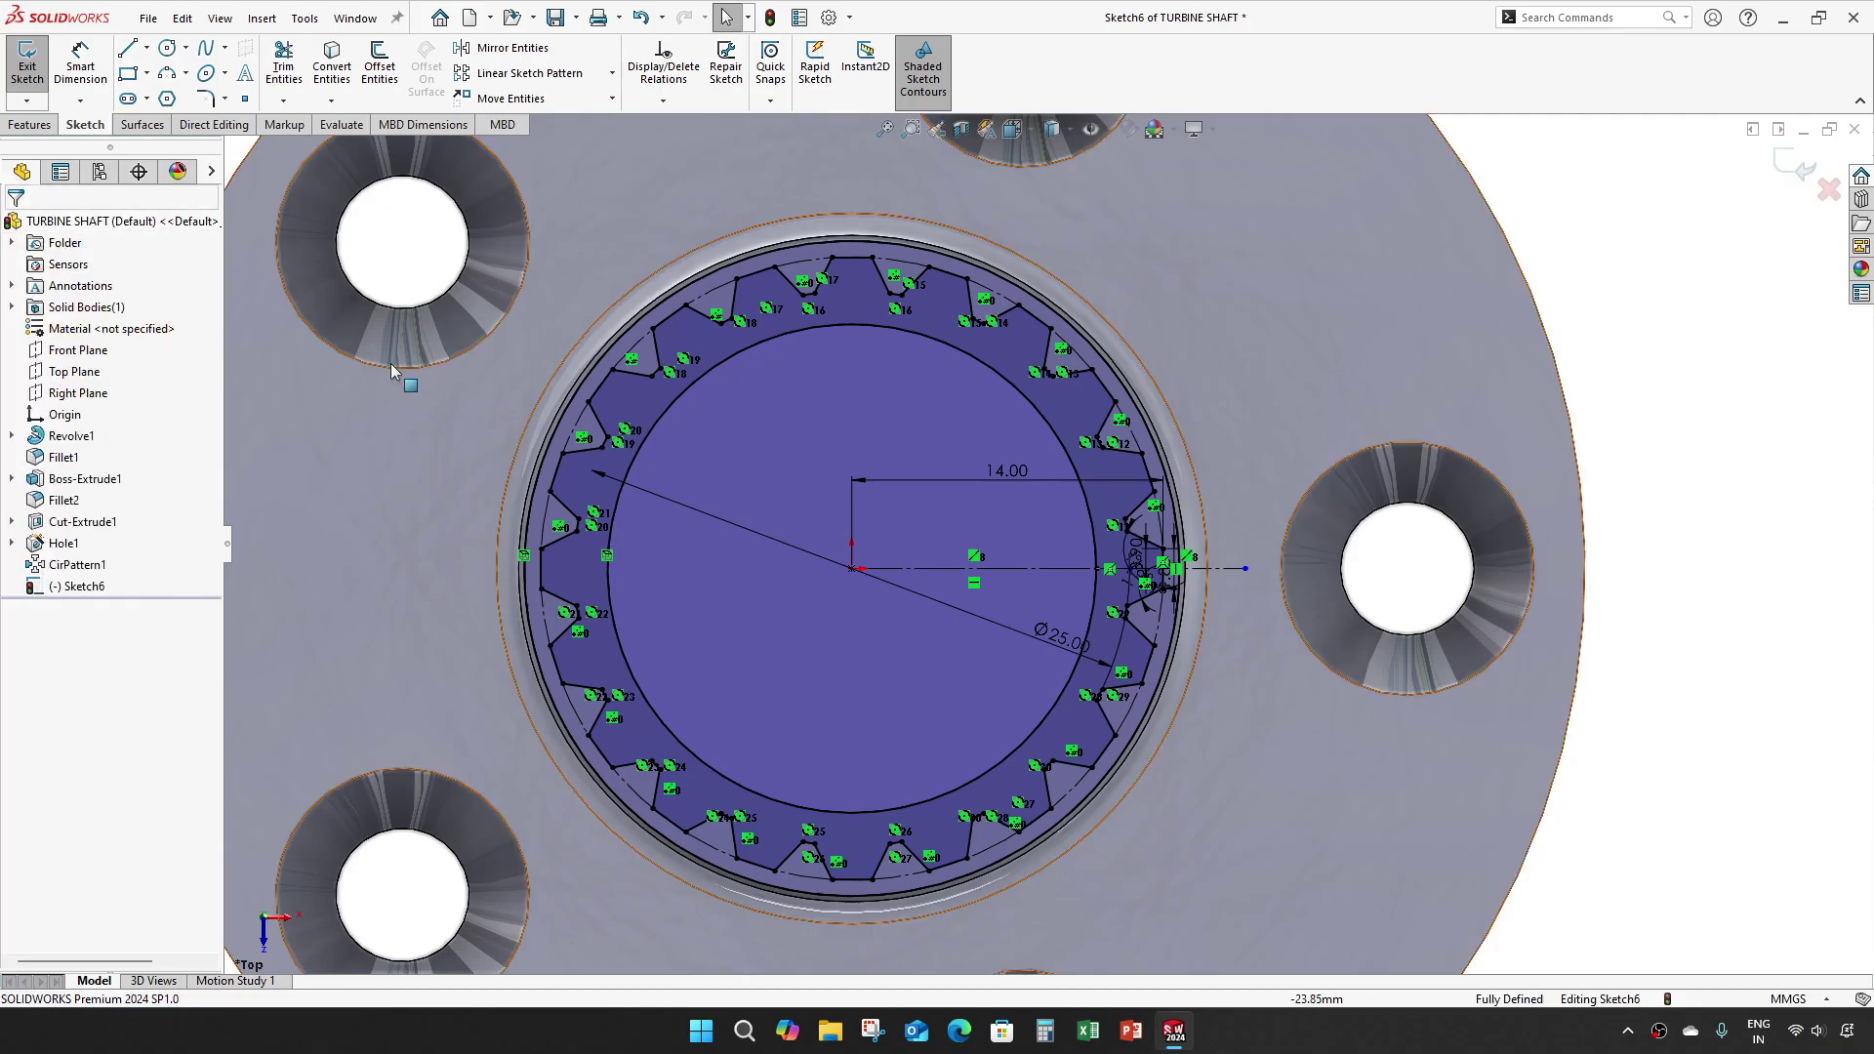
scroll(917, 502, up, 5)
click(1798, 166)
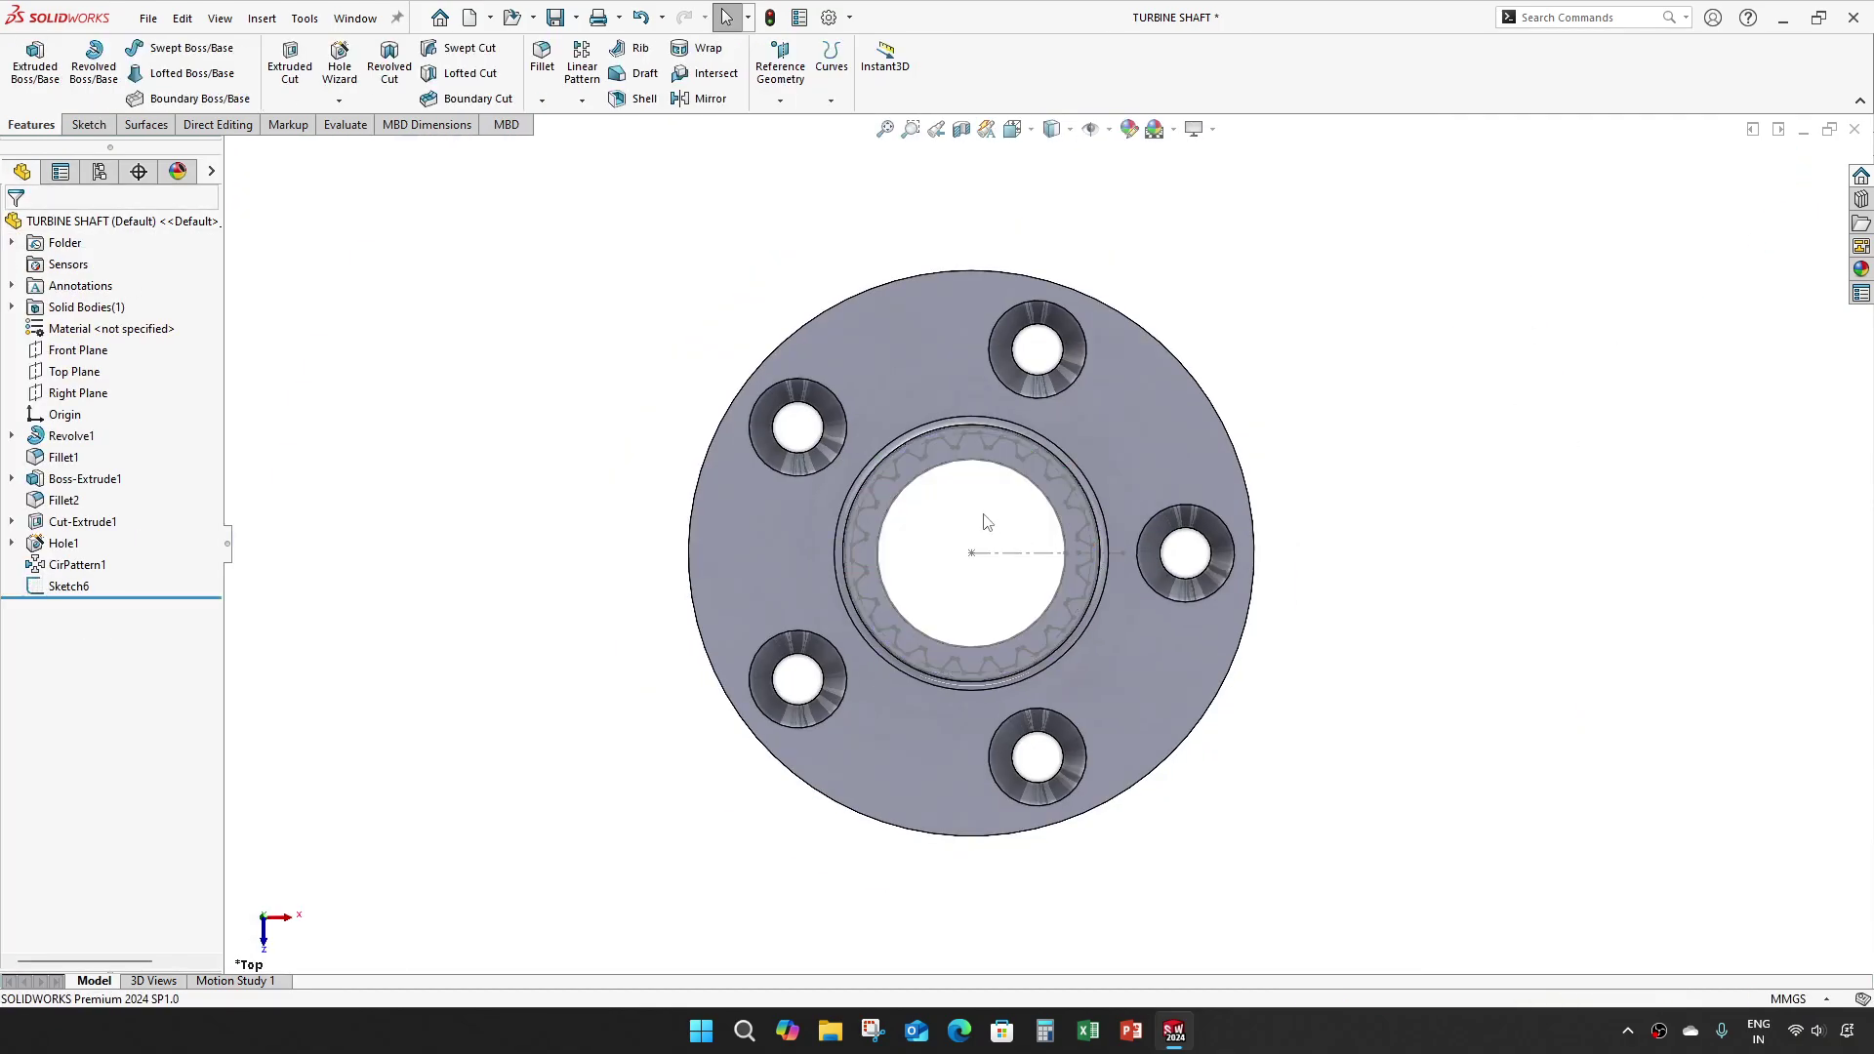
Step: Extrude the toothed ring region of the tooth sketch as a 9.5 mm blind boss from the shaft's open end face
middle_drag(929, 523, 916, 408)
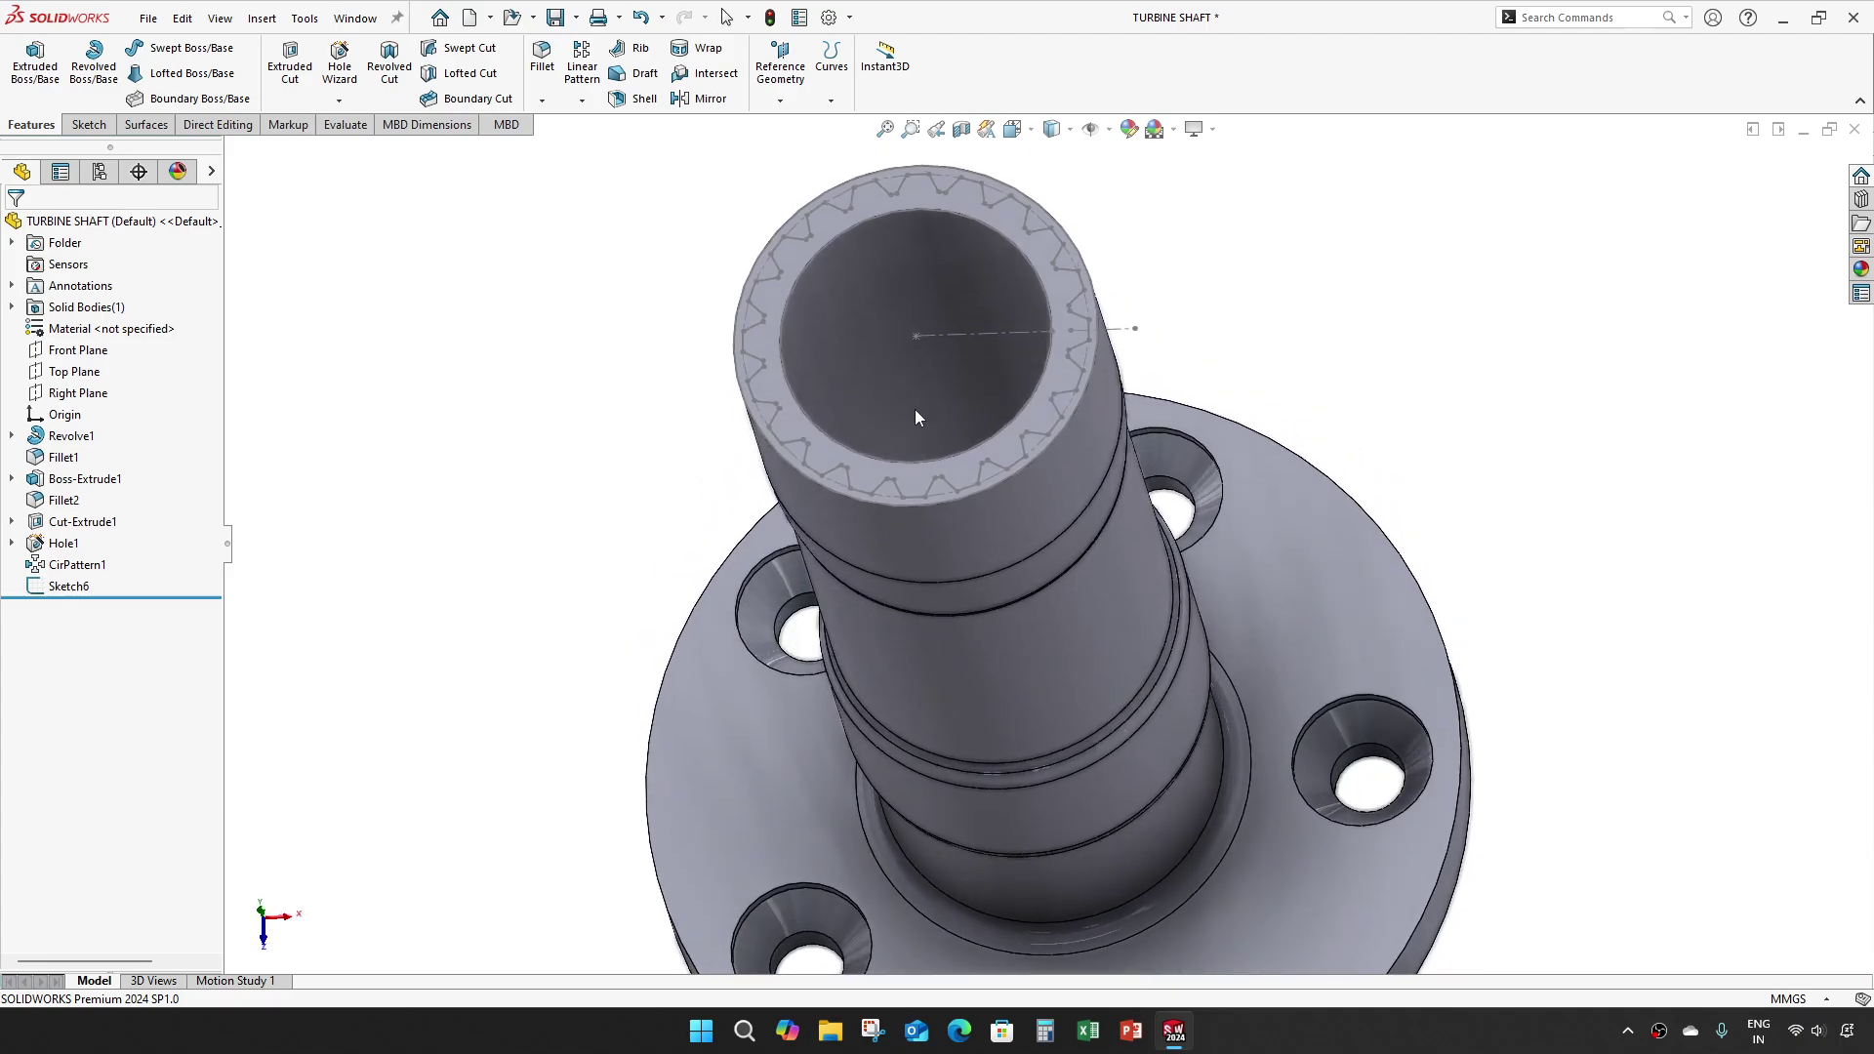
click(81, 588)
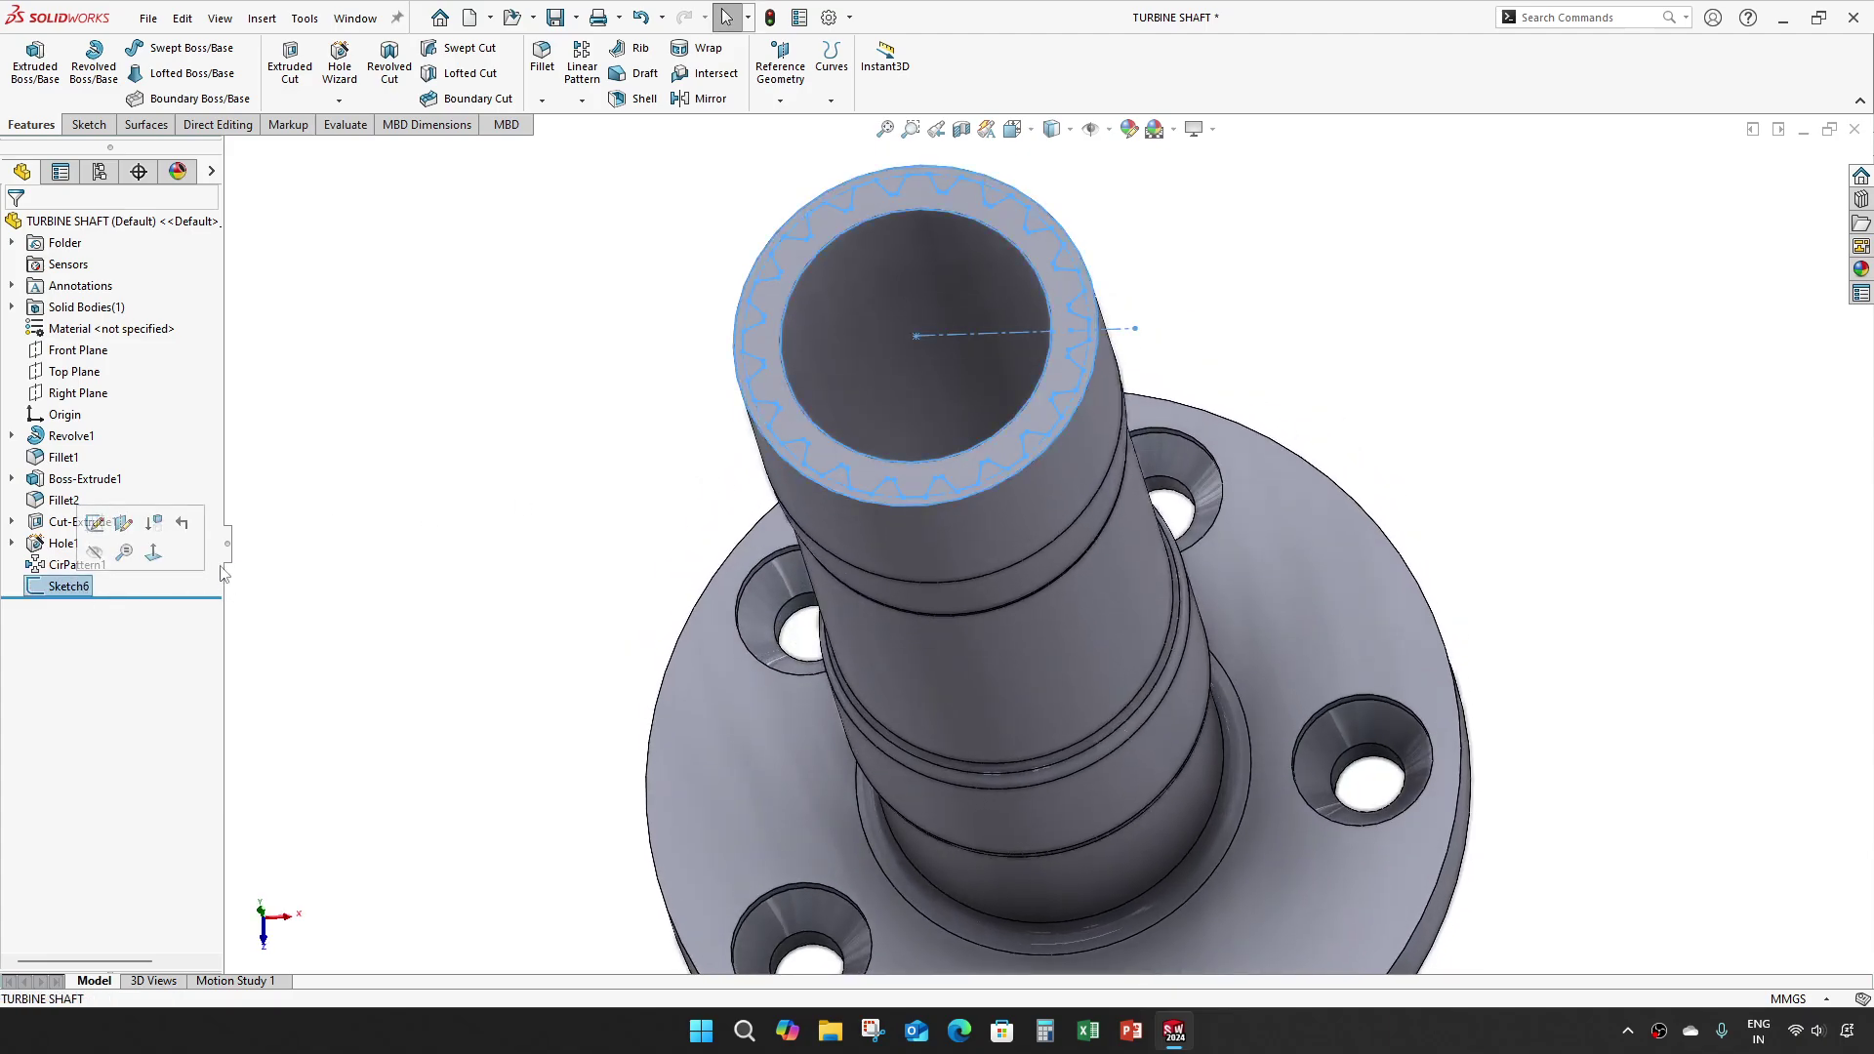
click(26, 83)
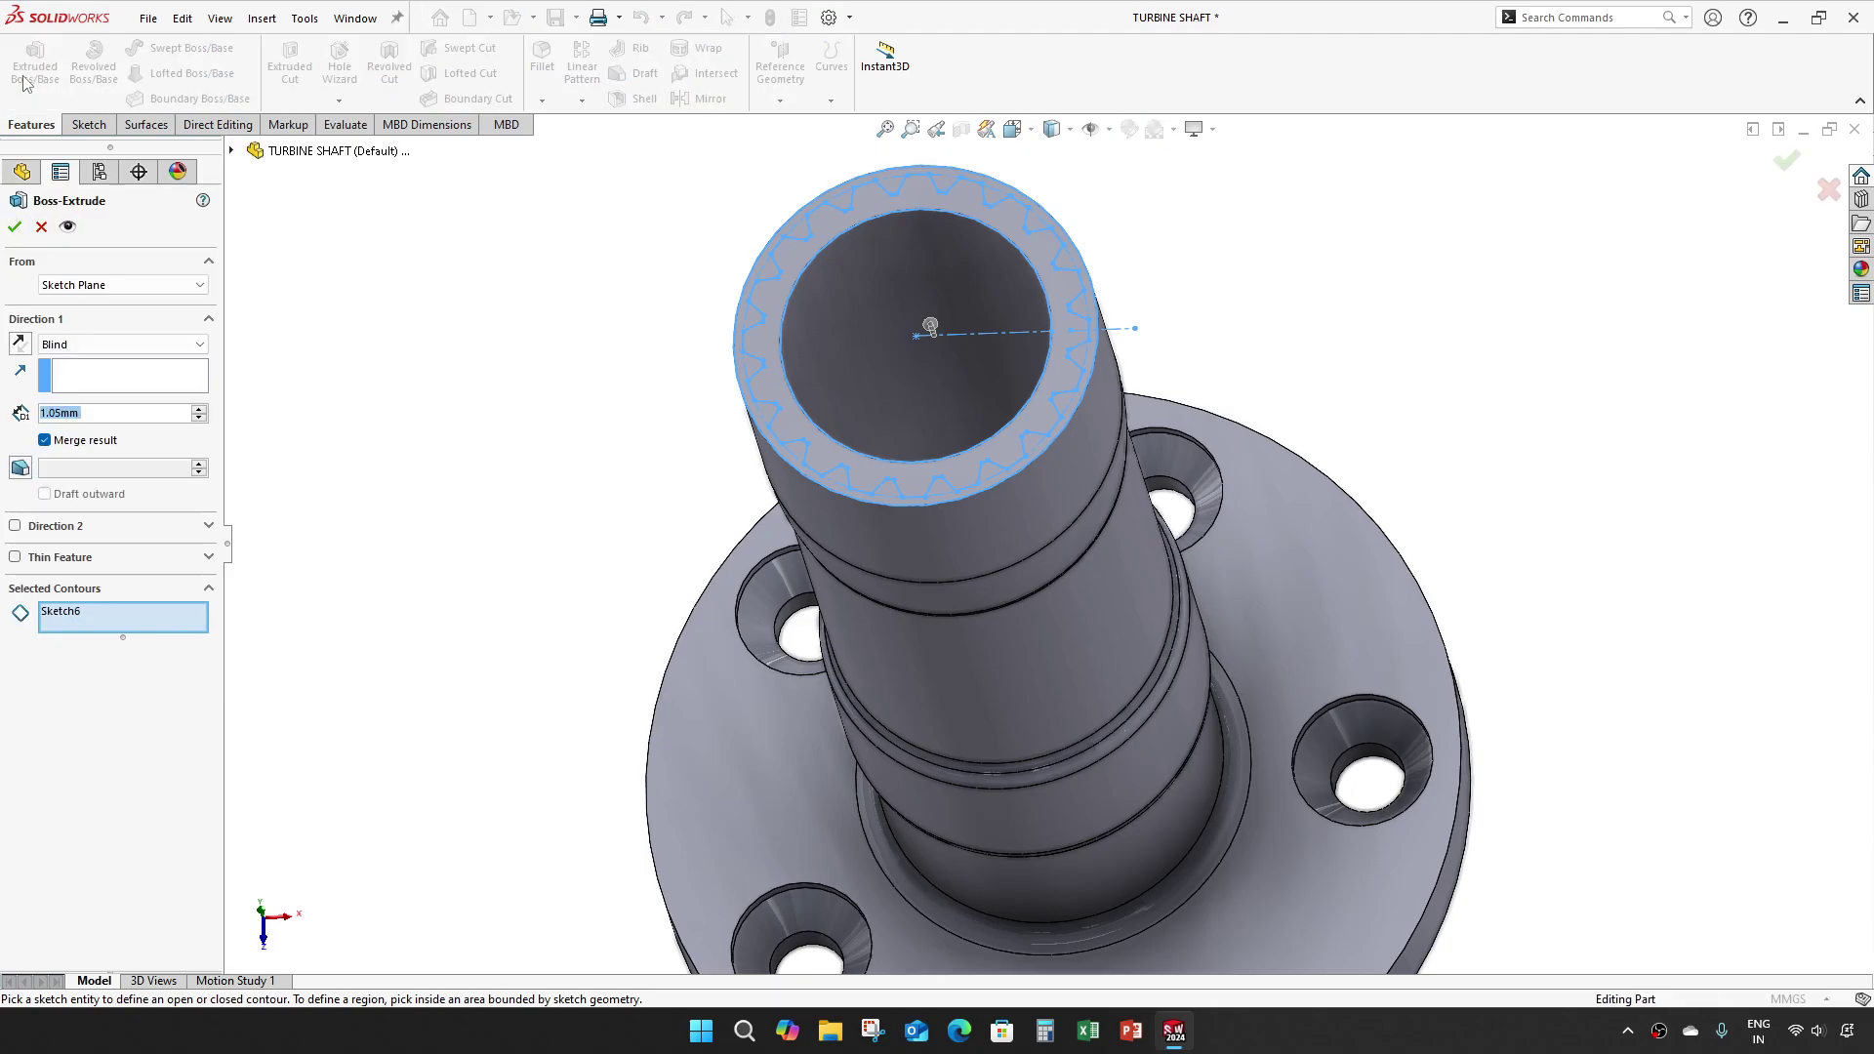
click(859, 478)
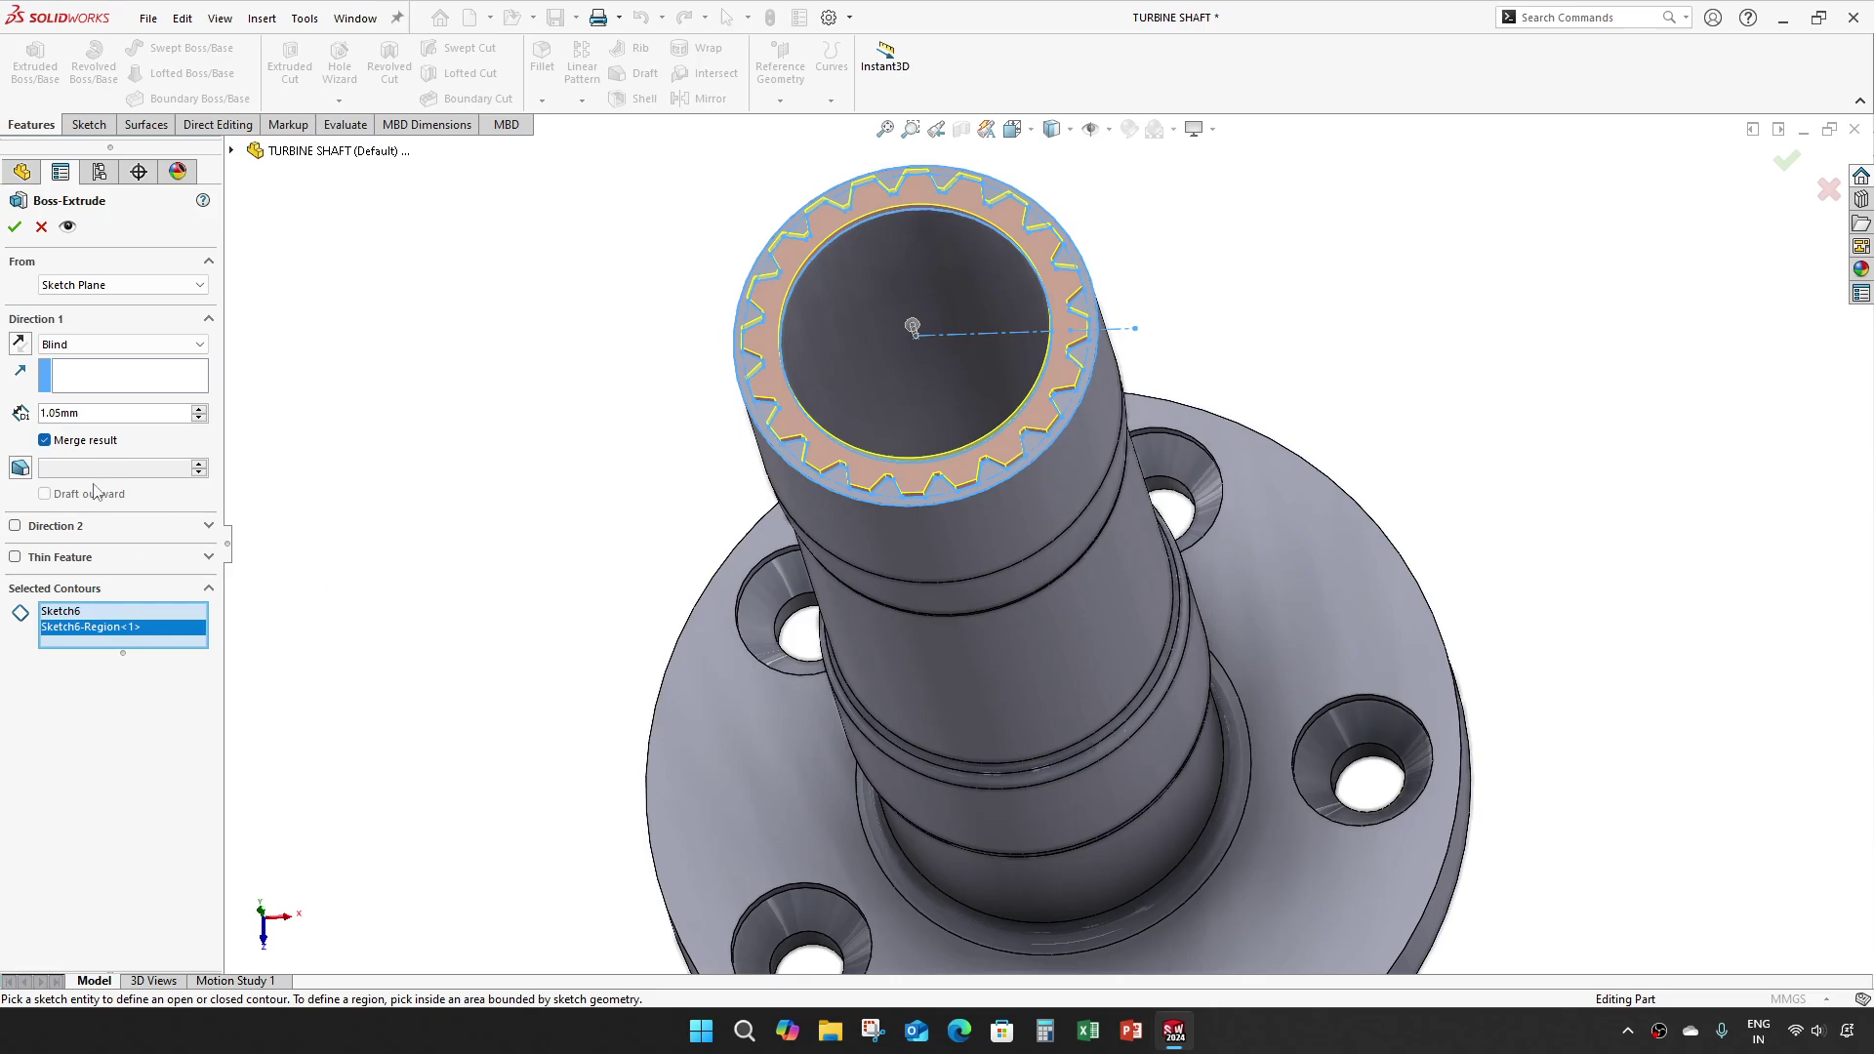
double_click(85, 415)
text(9.5)
key(Return)
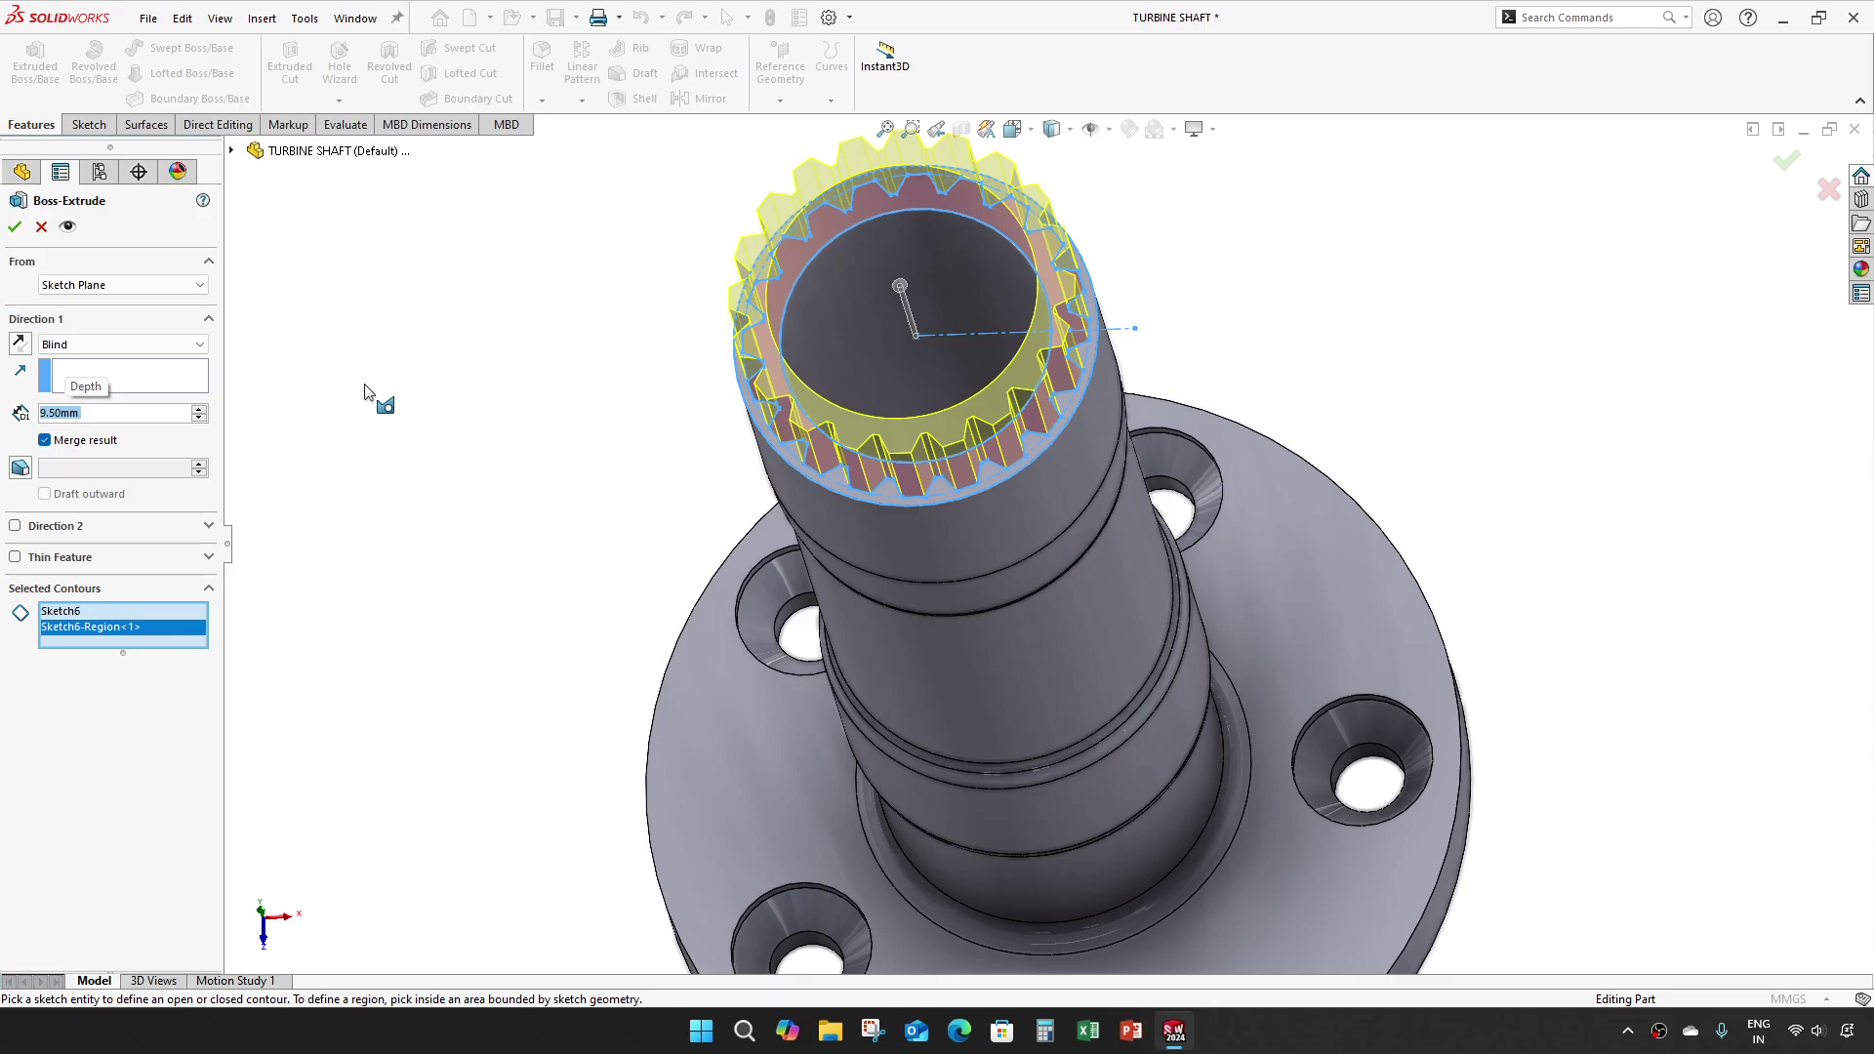
click(15, 227)
key(f)
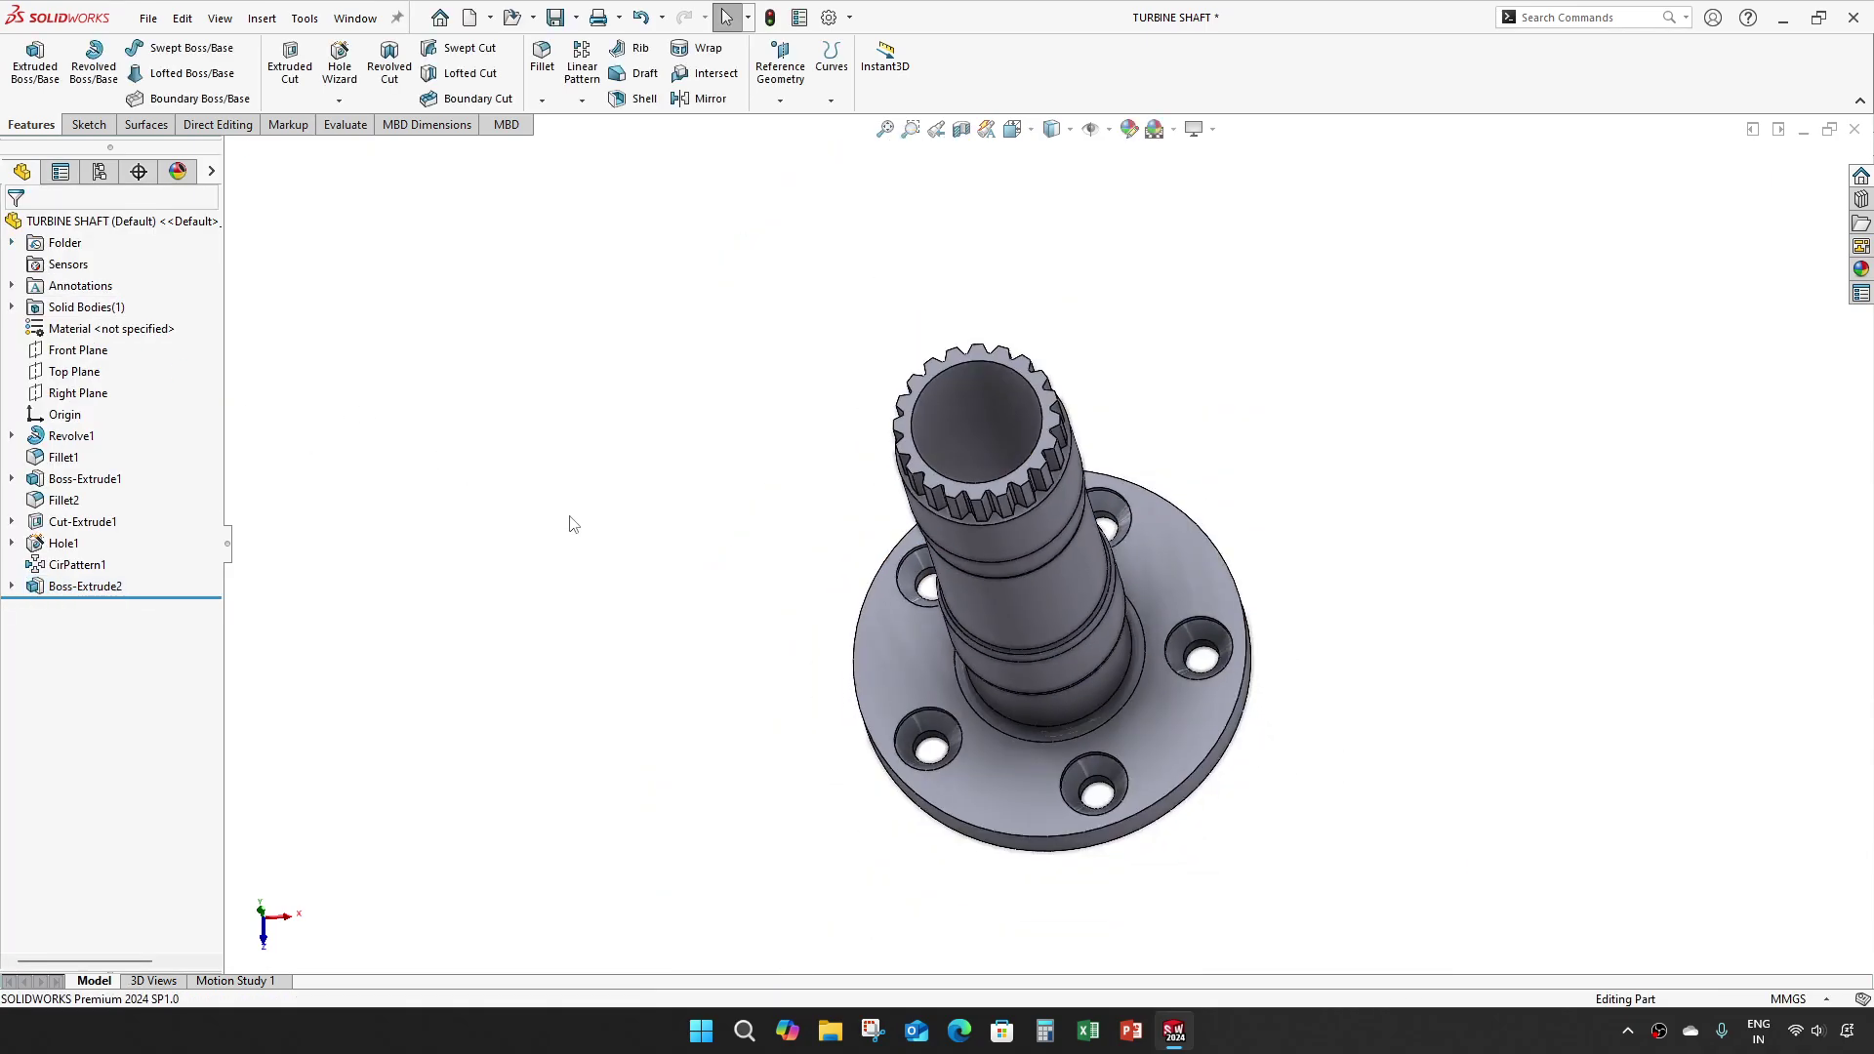
Step: Save the turbine shaft part
scroll(998, 501, down, 5)
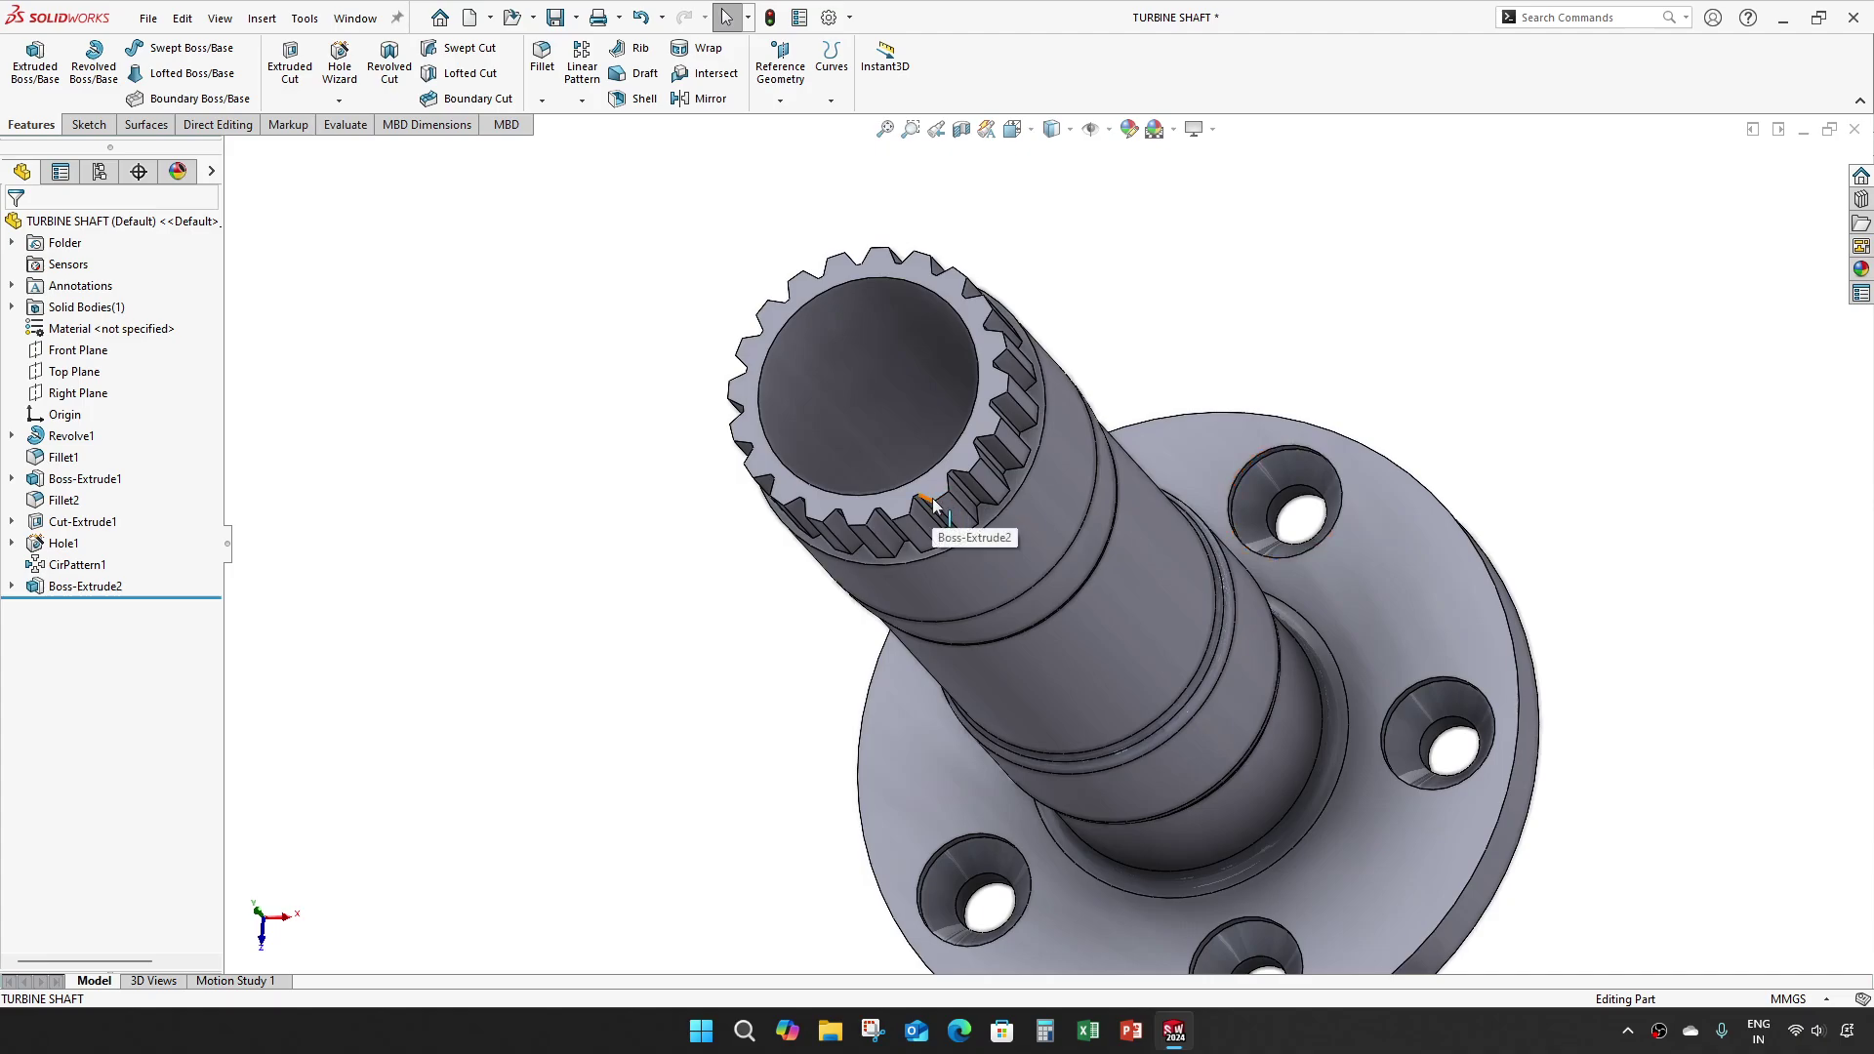
scroll(596, 435, up, 2)
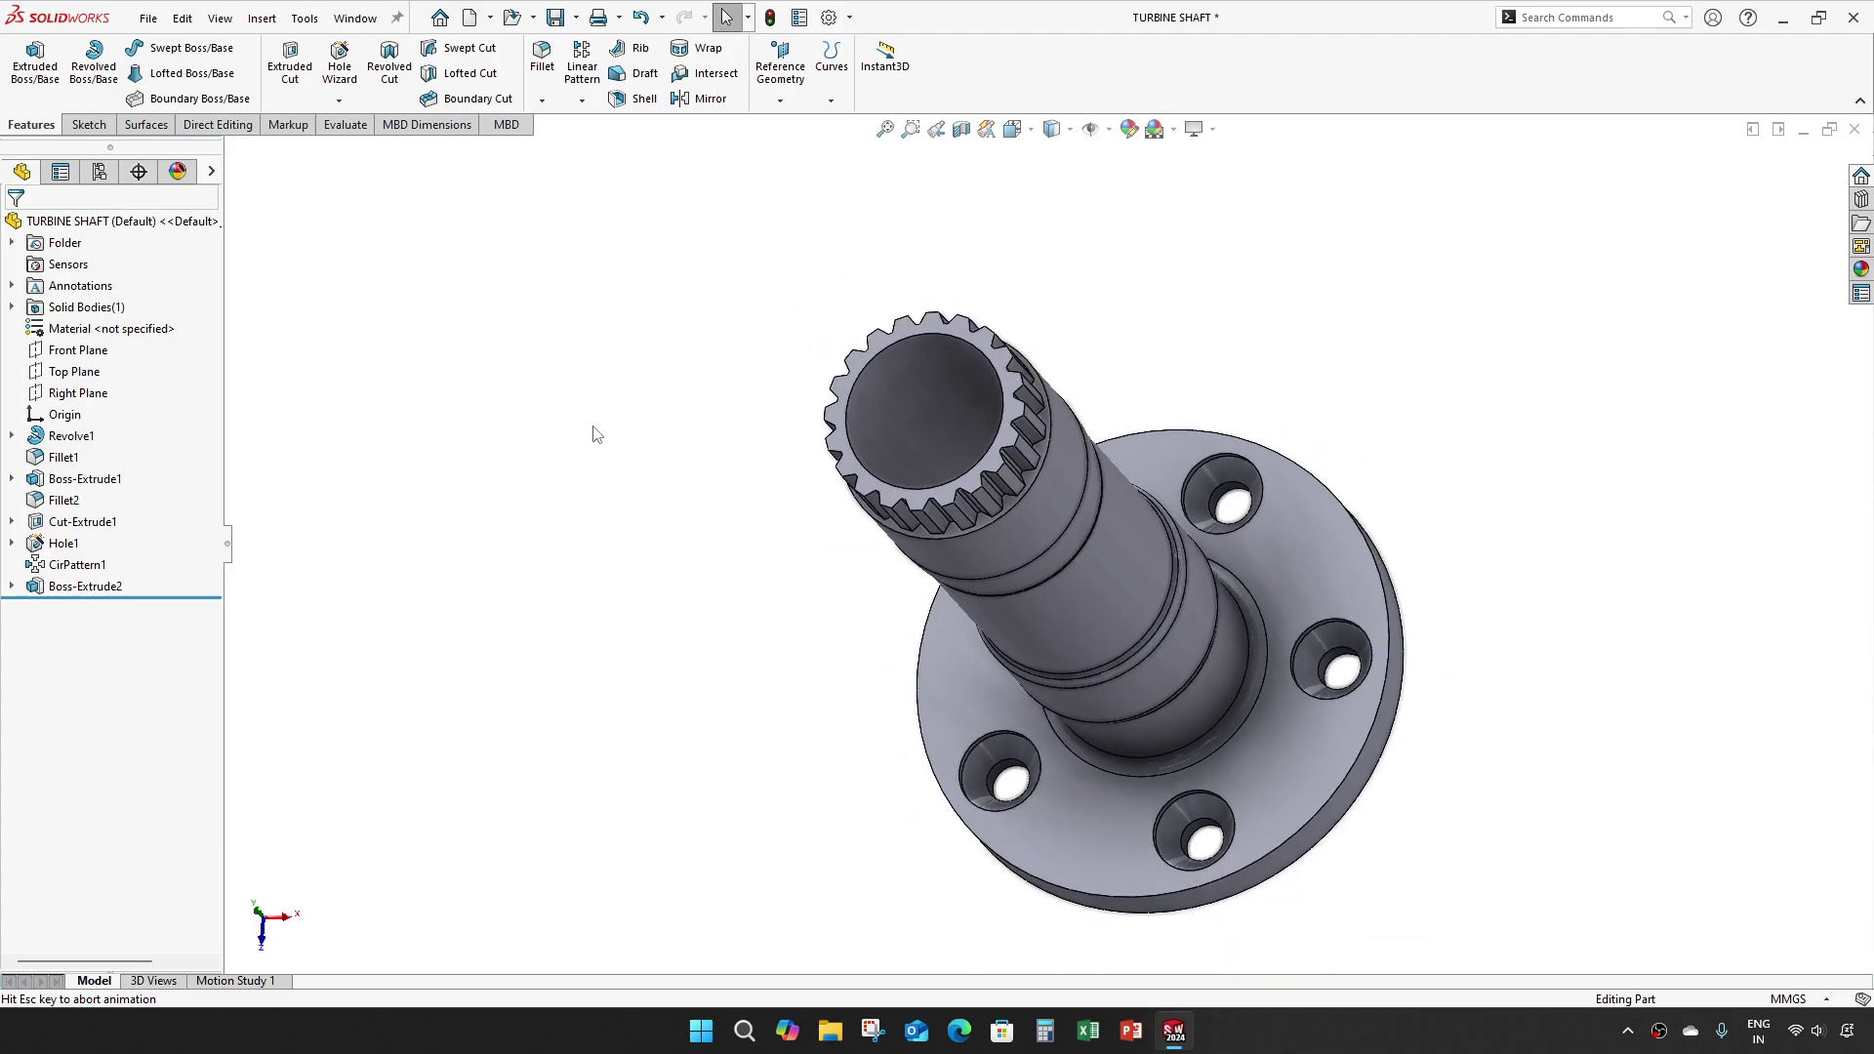
key(ctrl+s)
scroll(672, 540, up, 2)
scroll(1056, 505, down, 3)
middle_drag(1056, 506, 1224, 576)
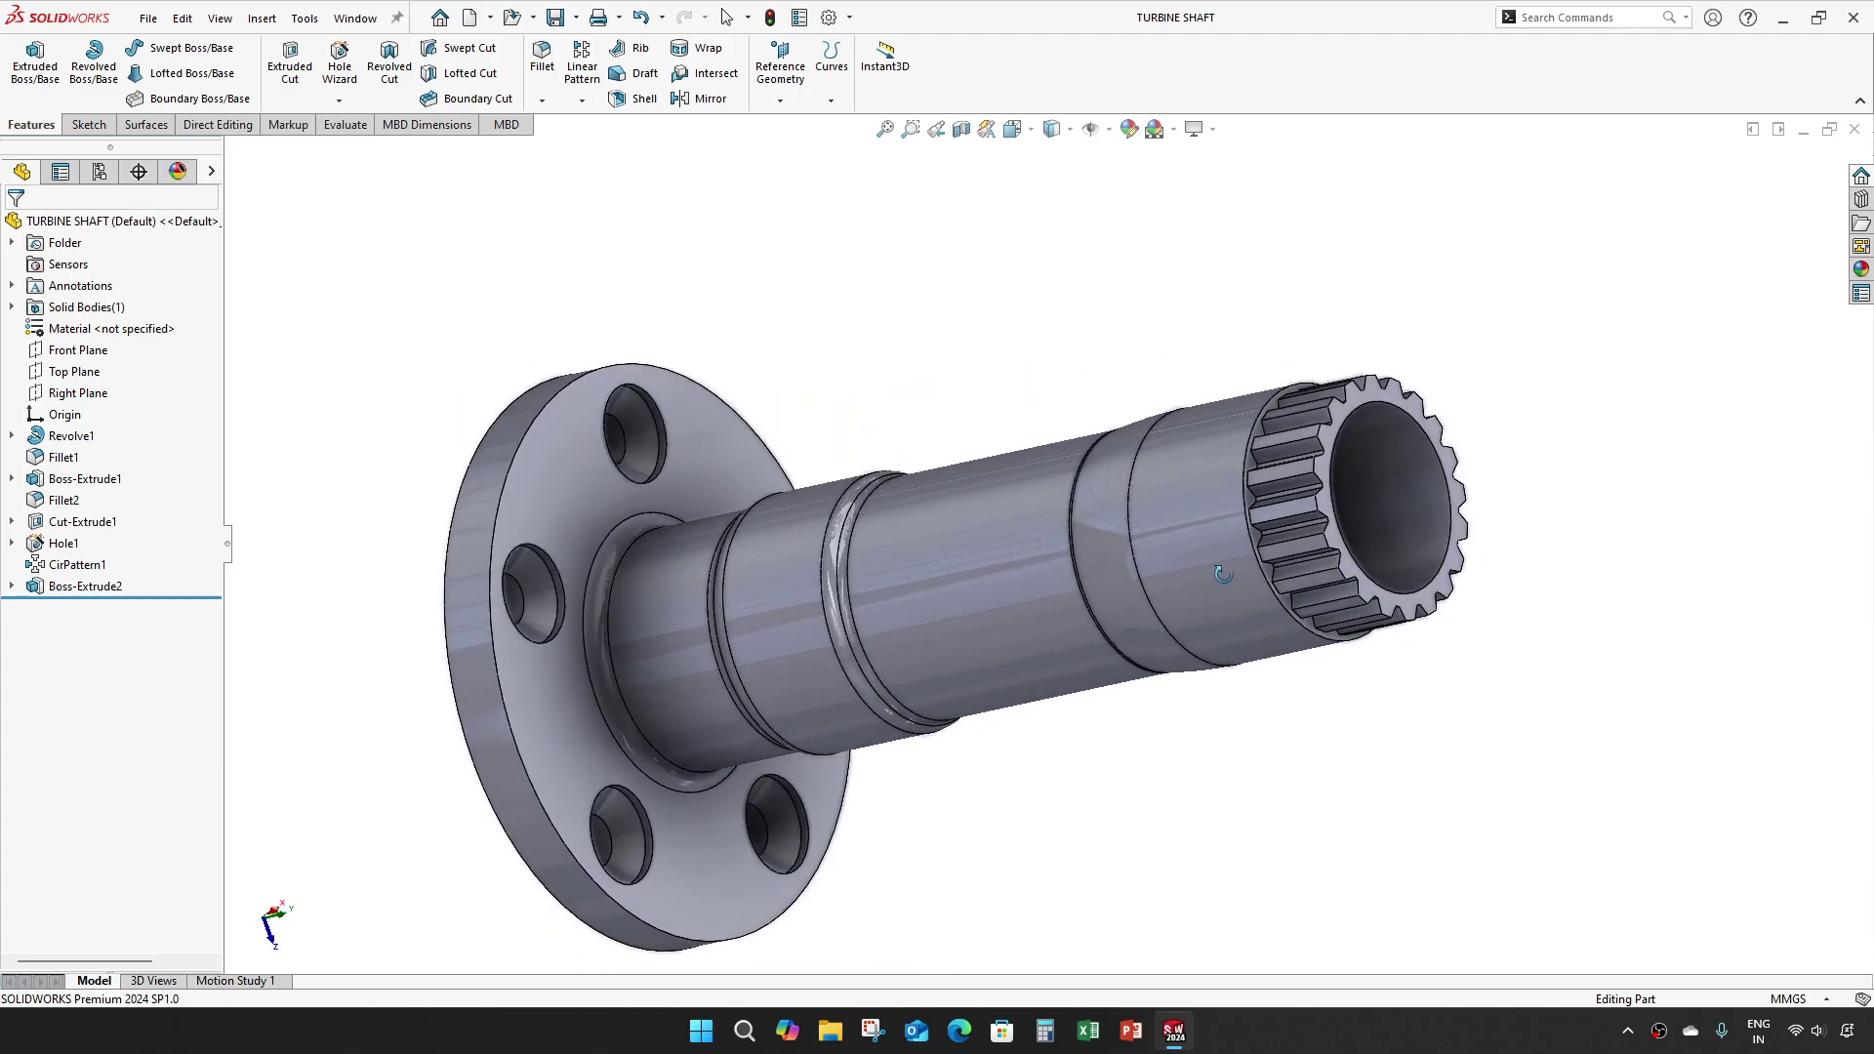
Step: Save the finished turbine shaft and close its document
scroll(1062, 568, up, 1)
key(ctrl+s)
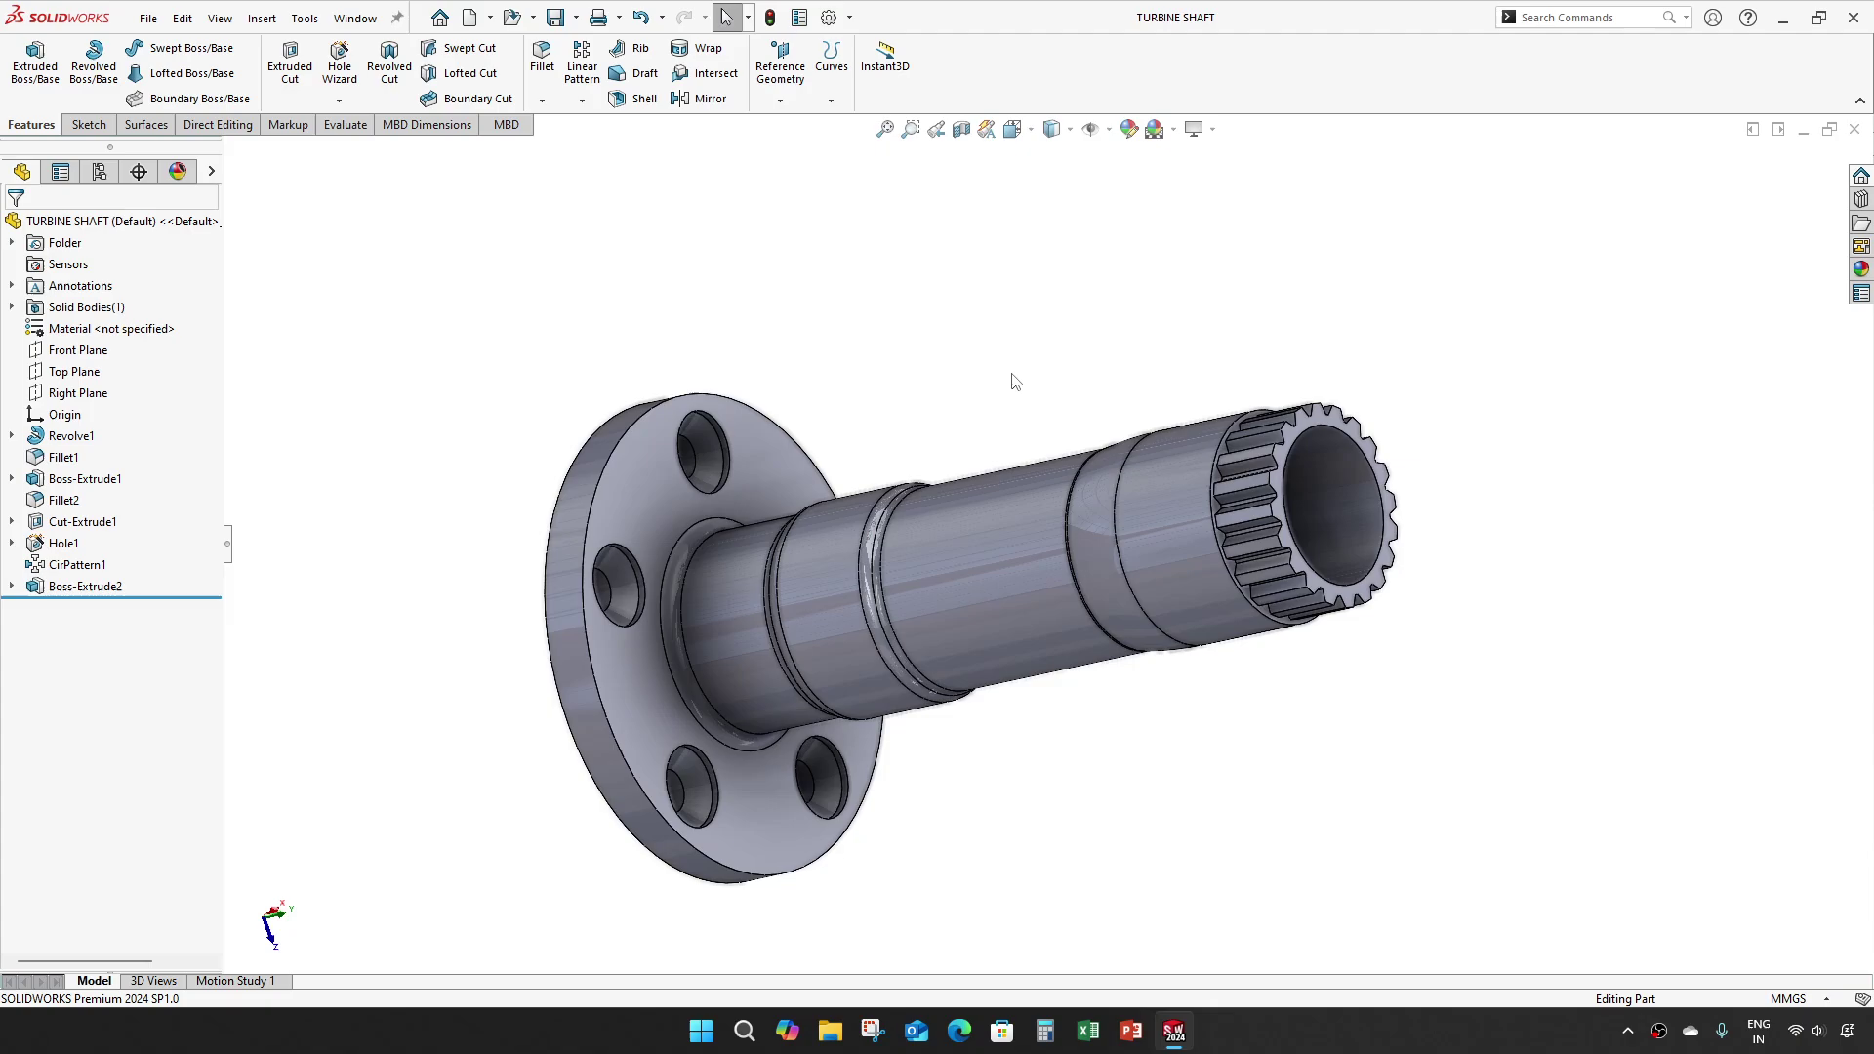
click(1853, 128)
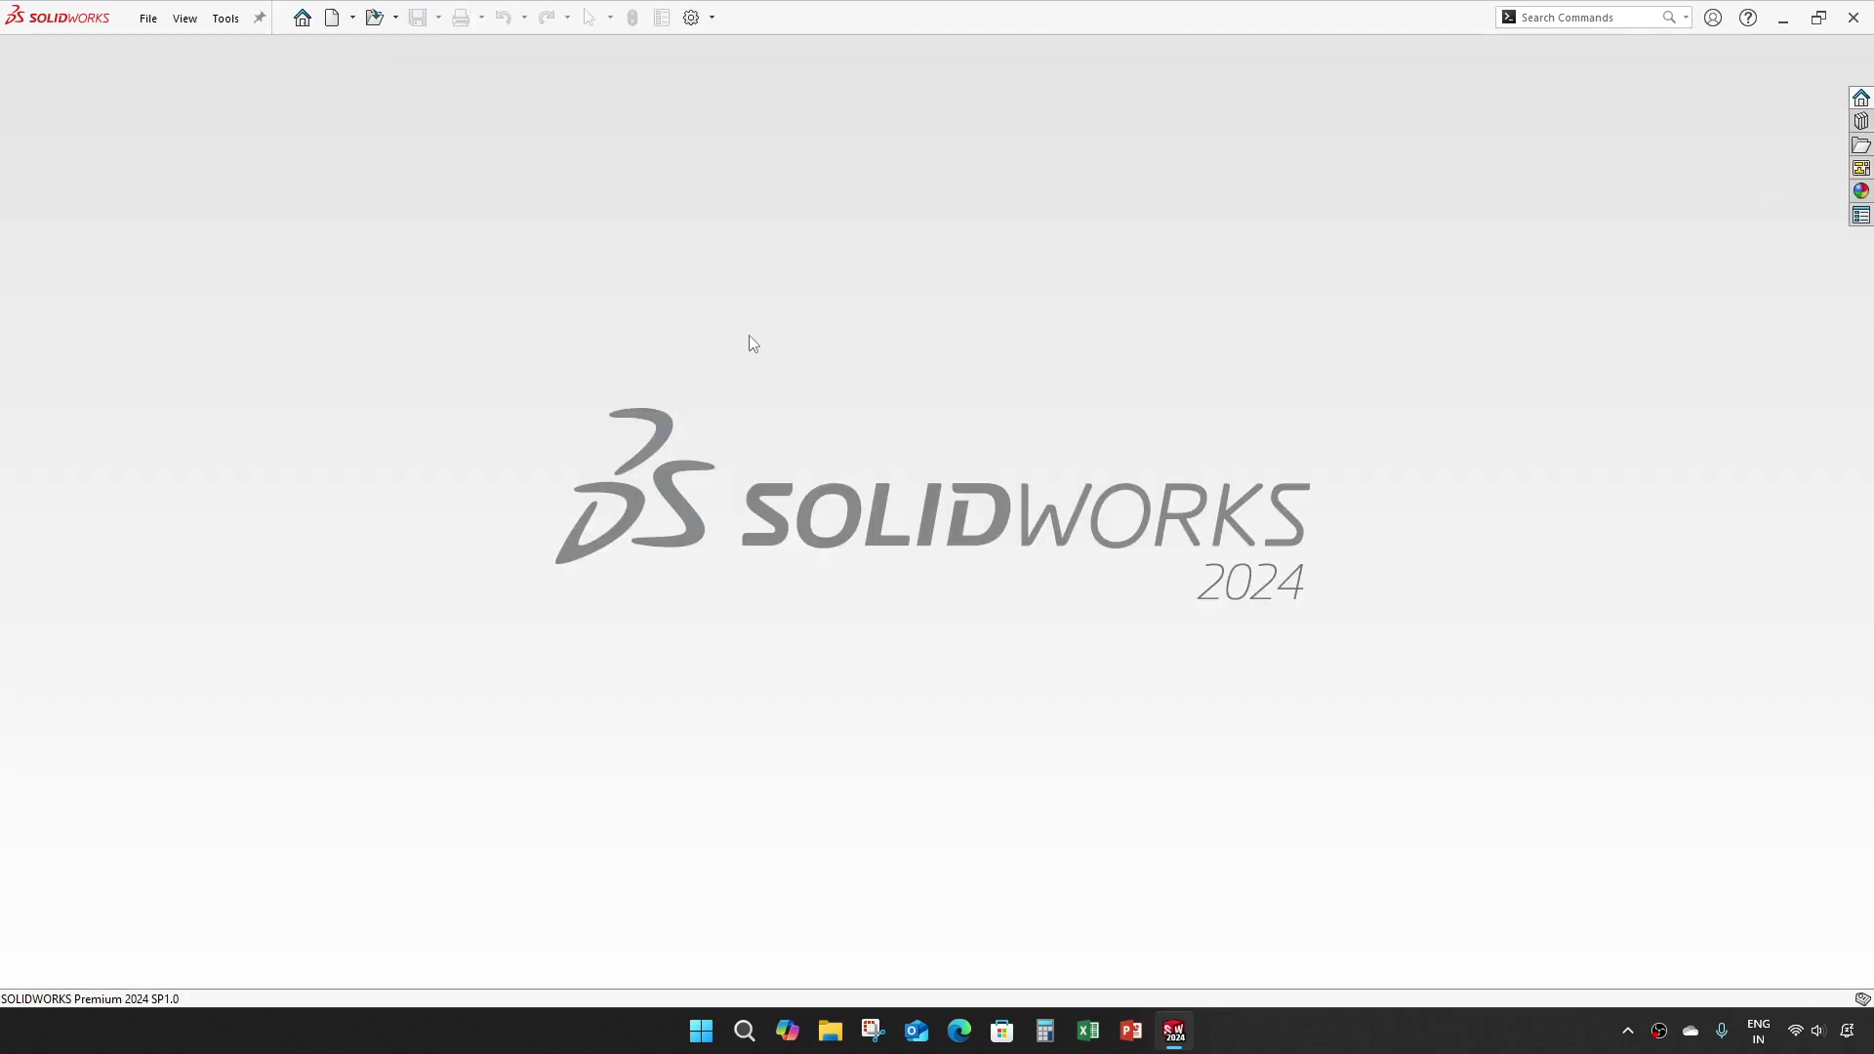
Step: Create a new part document and save it as MID COMPRESSION CAP in the JET ENGINE folder
click(149, 19)
click(180, 50)
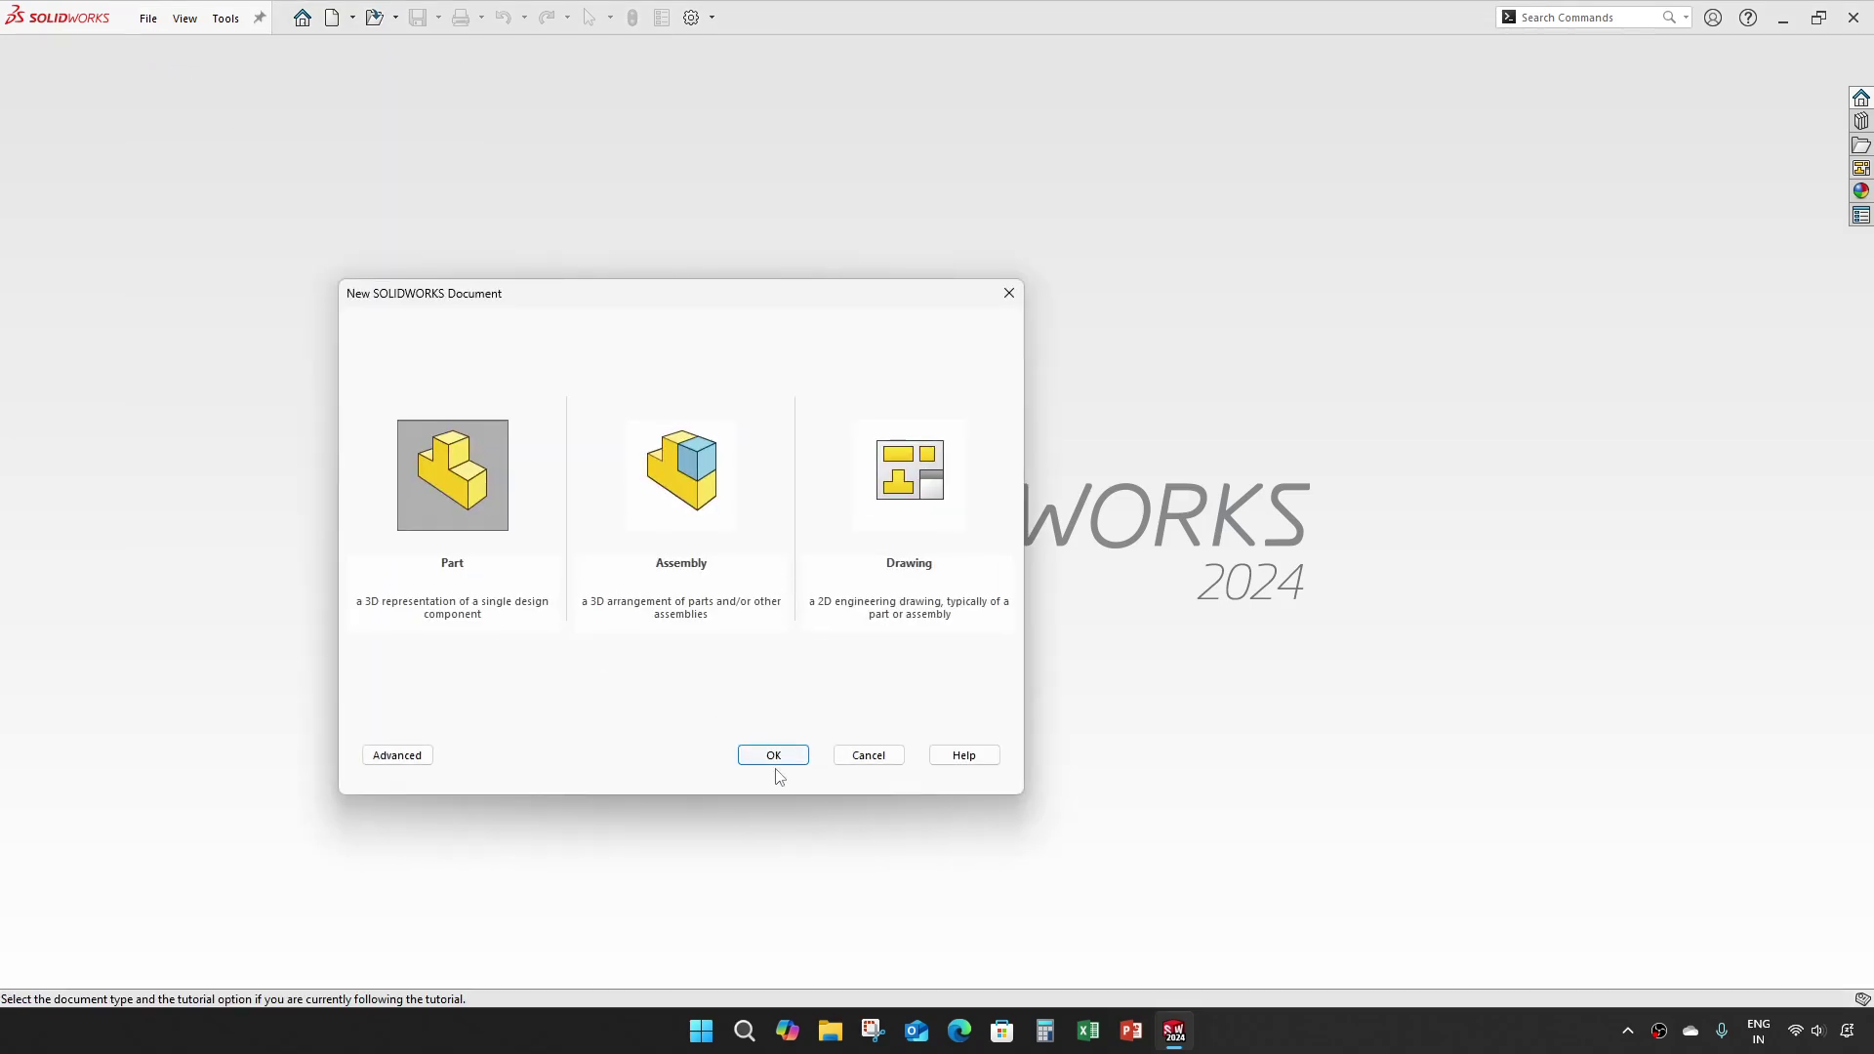
click(781, 756)
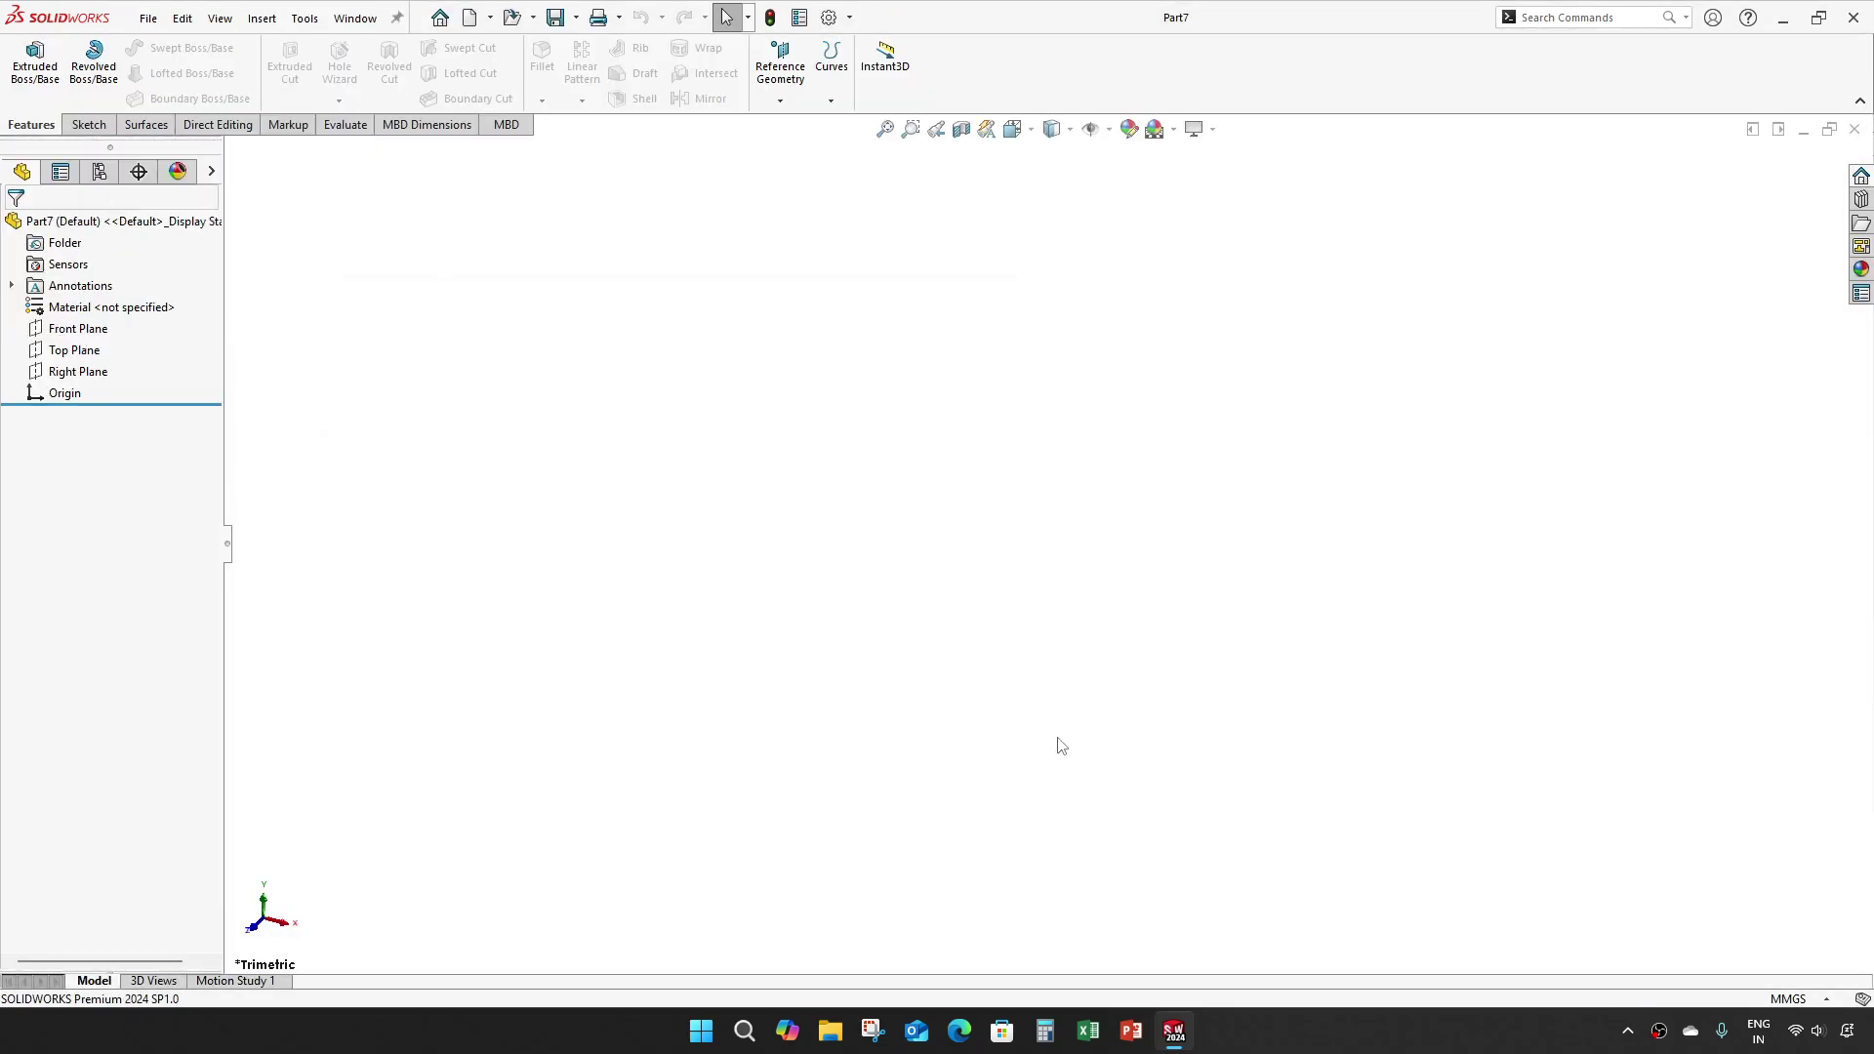
key(ctrl+s)
text(MID COMPRESSION CAP)
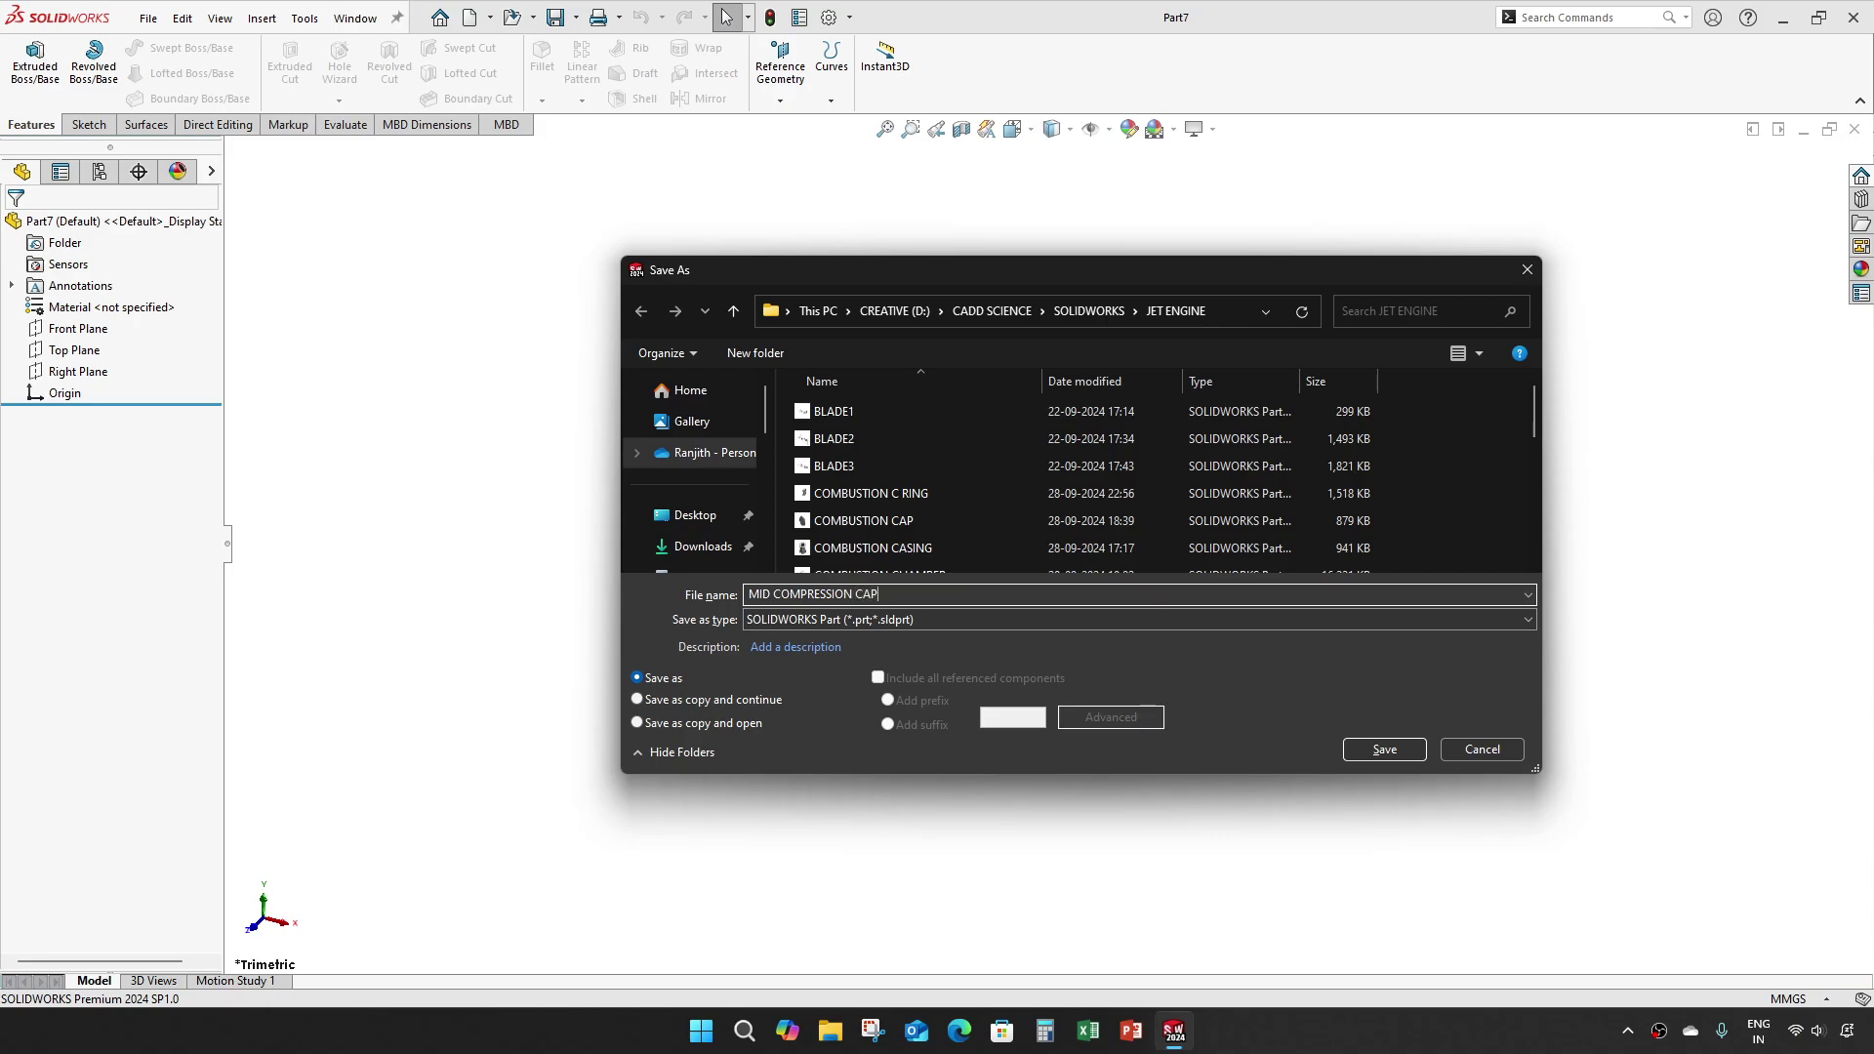
key(Return)
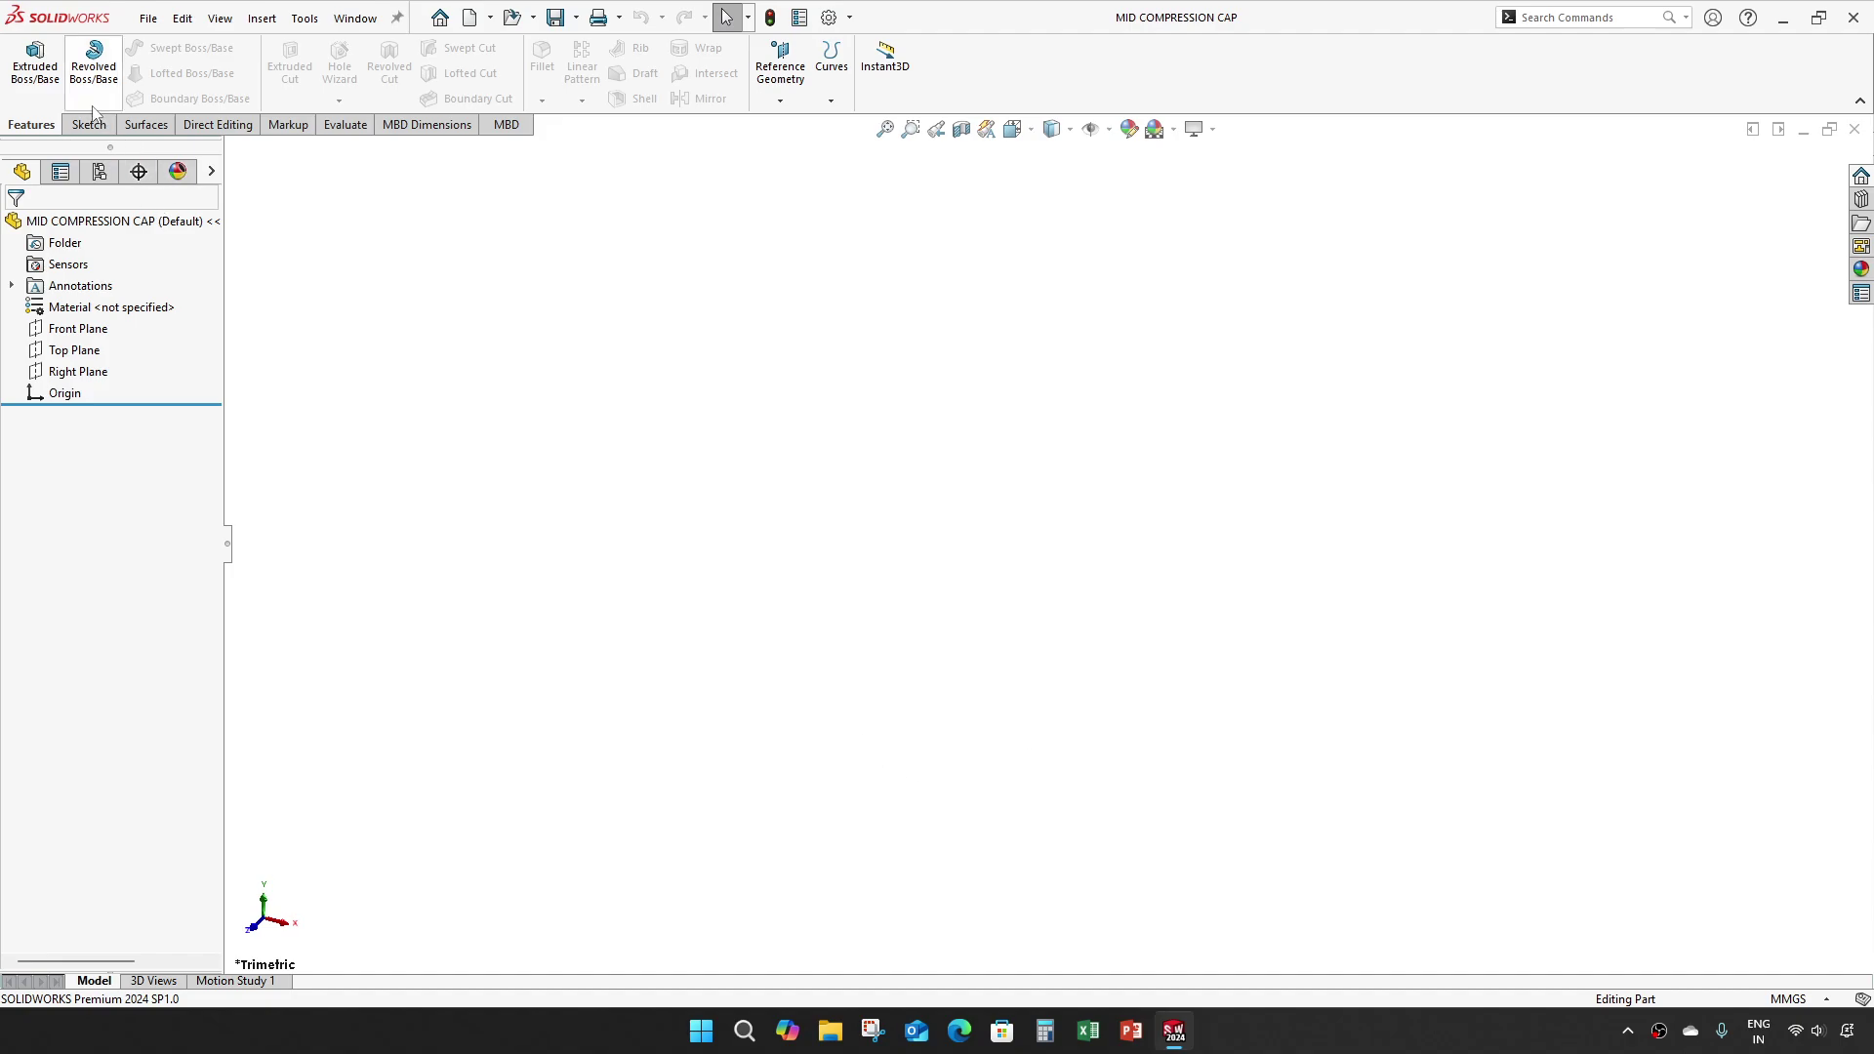
Step: Start an extruded boss on the Top Plane and sketch a circle of about 58 mm radius centred on the origin
click(35, 61)
click(910, 401)
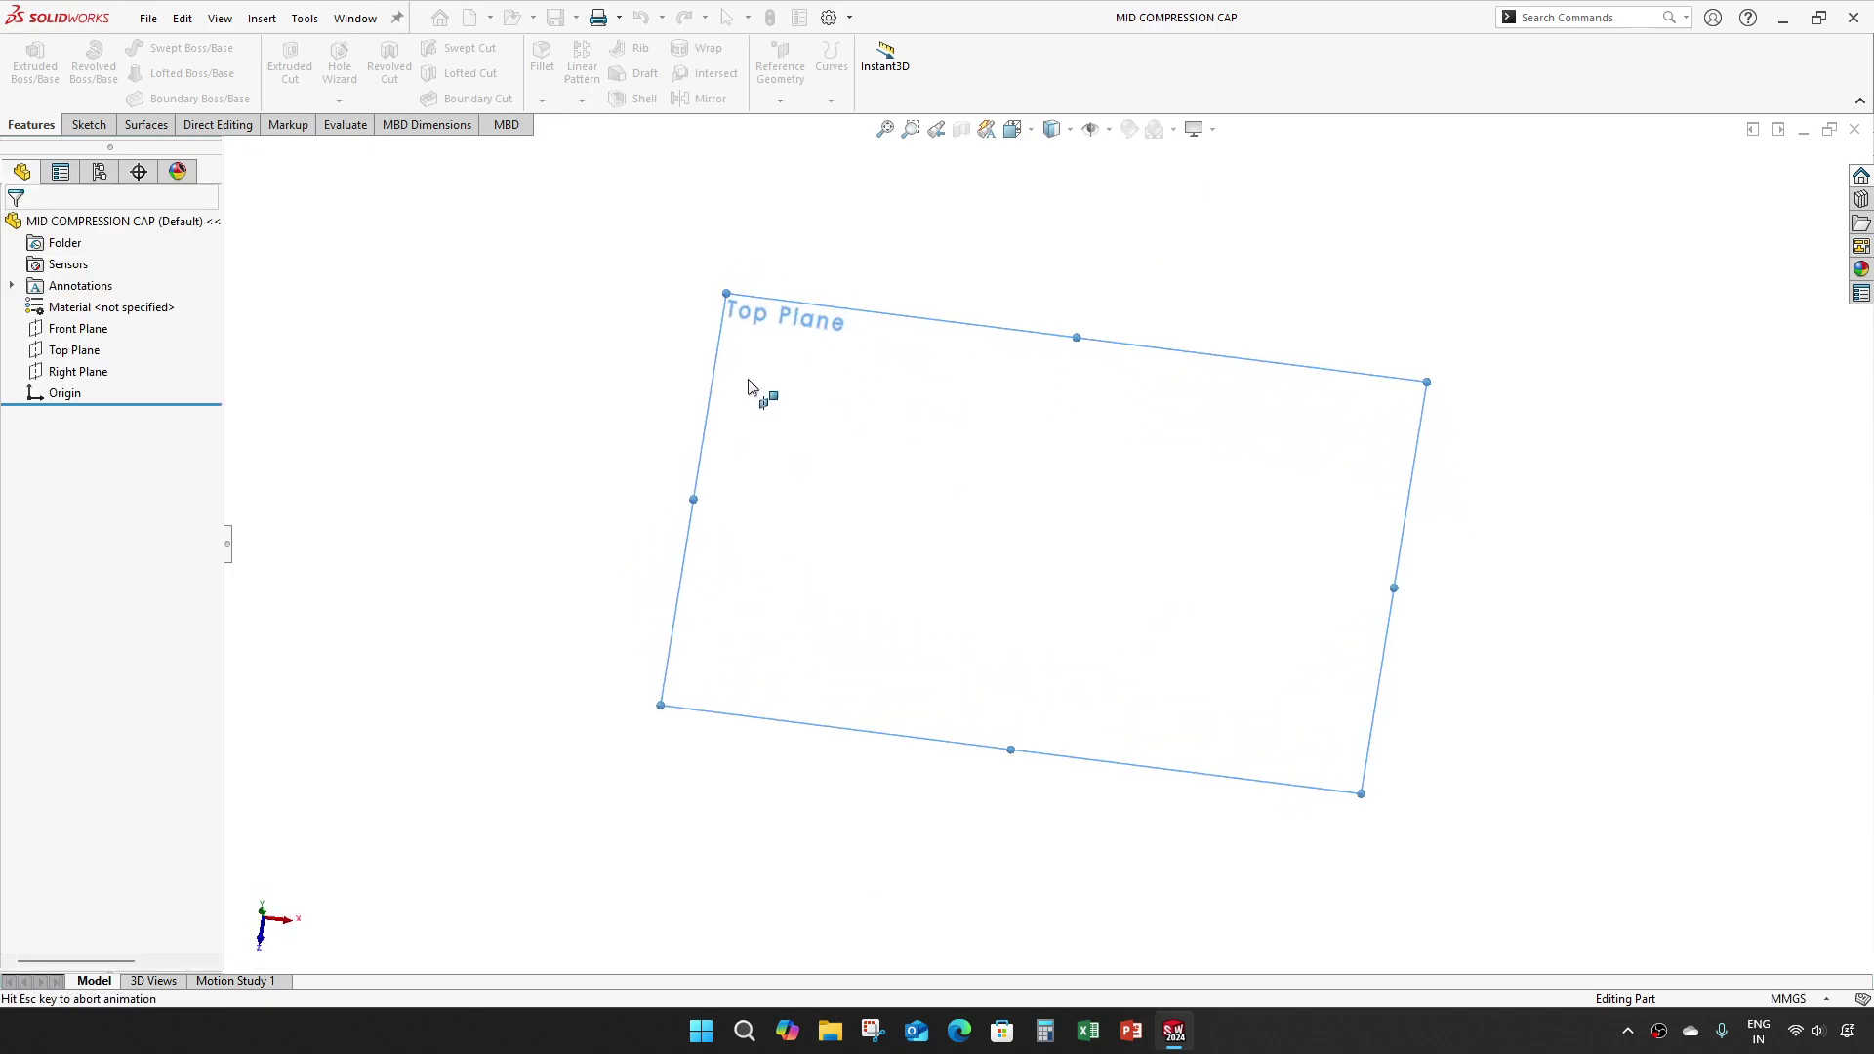
click(167, 48)
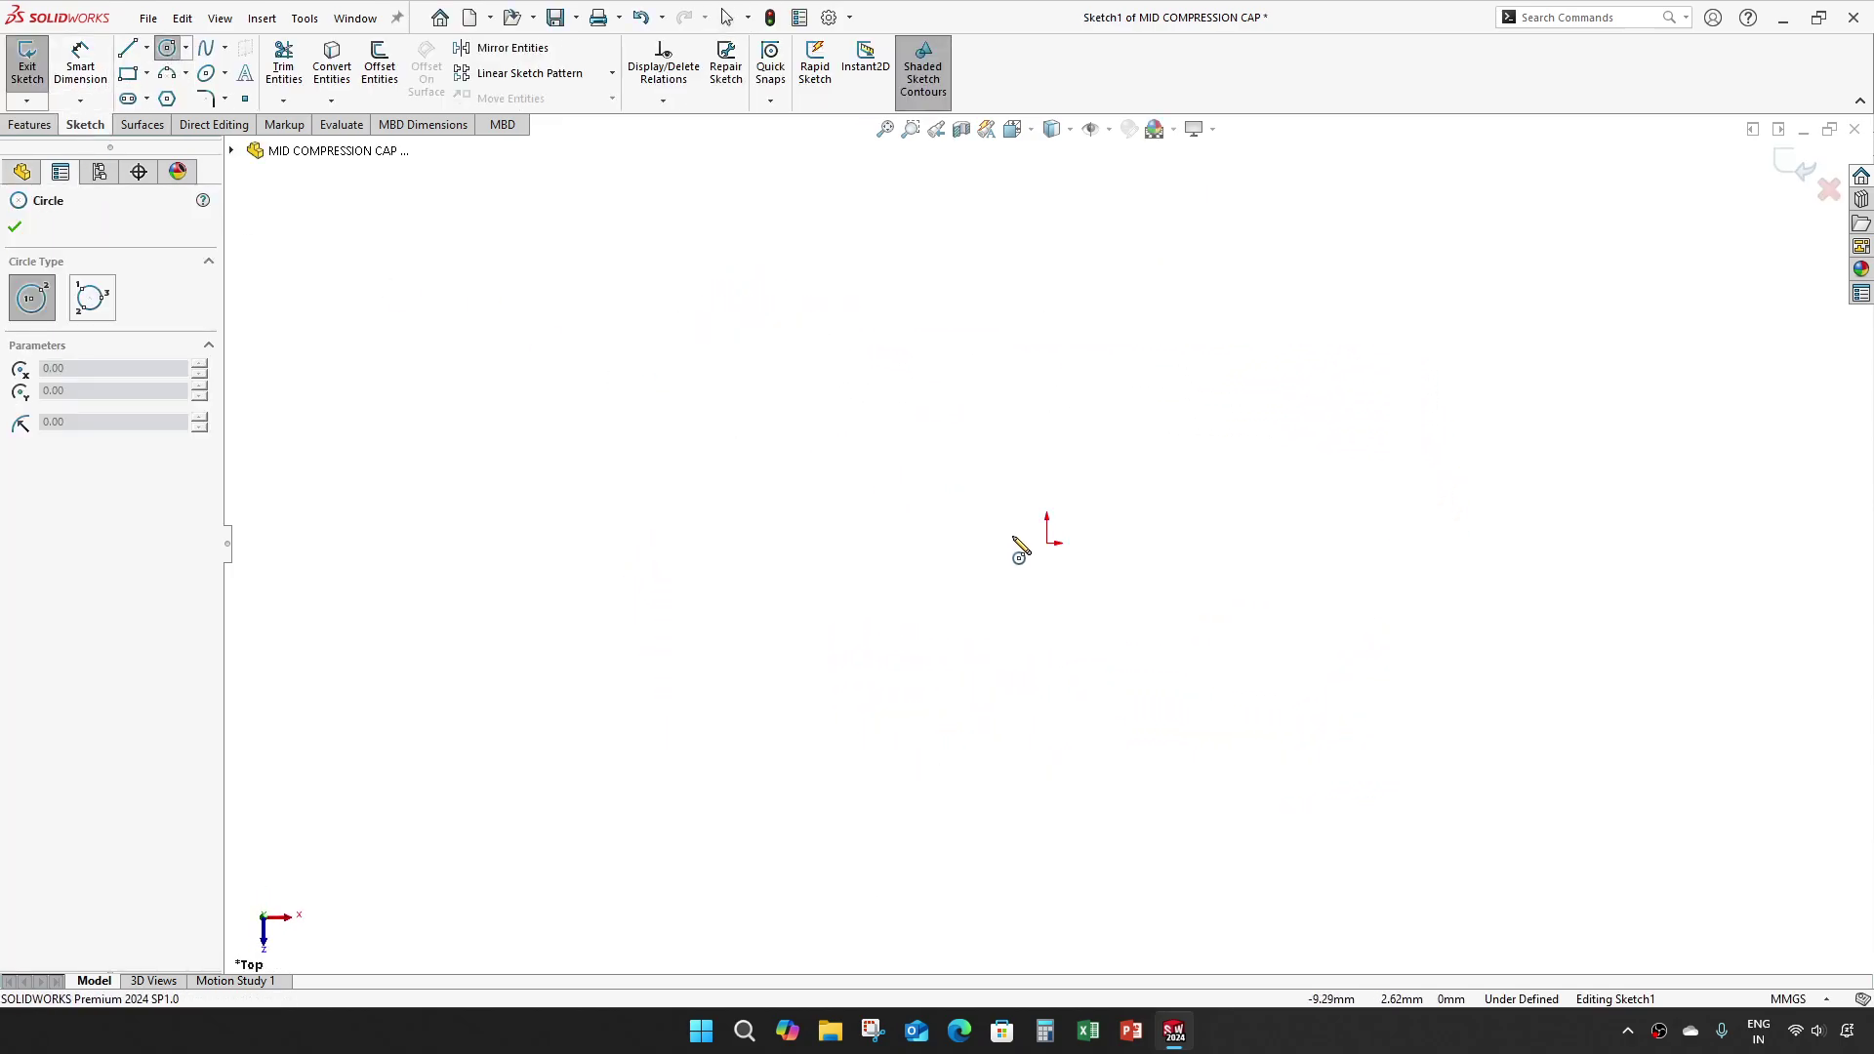
click(1047, 541)
click(1243, 407)
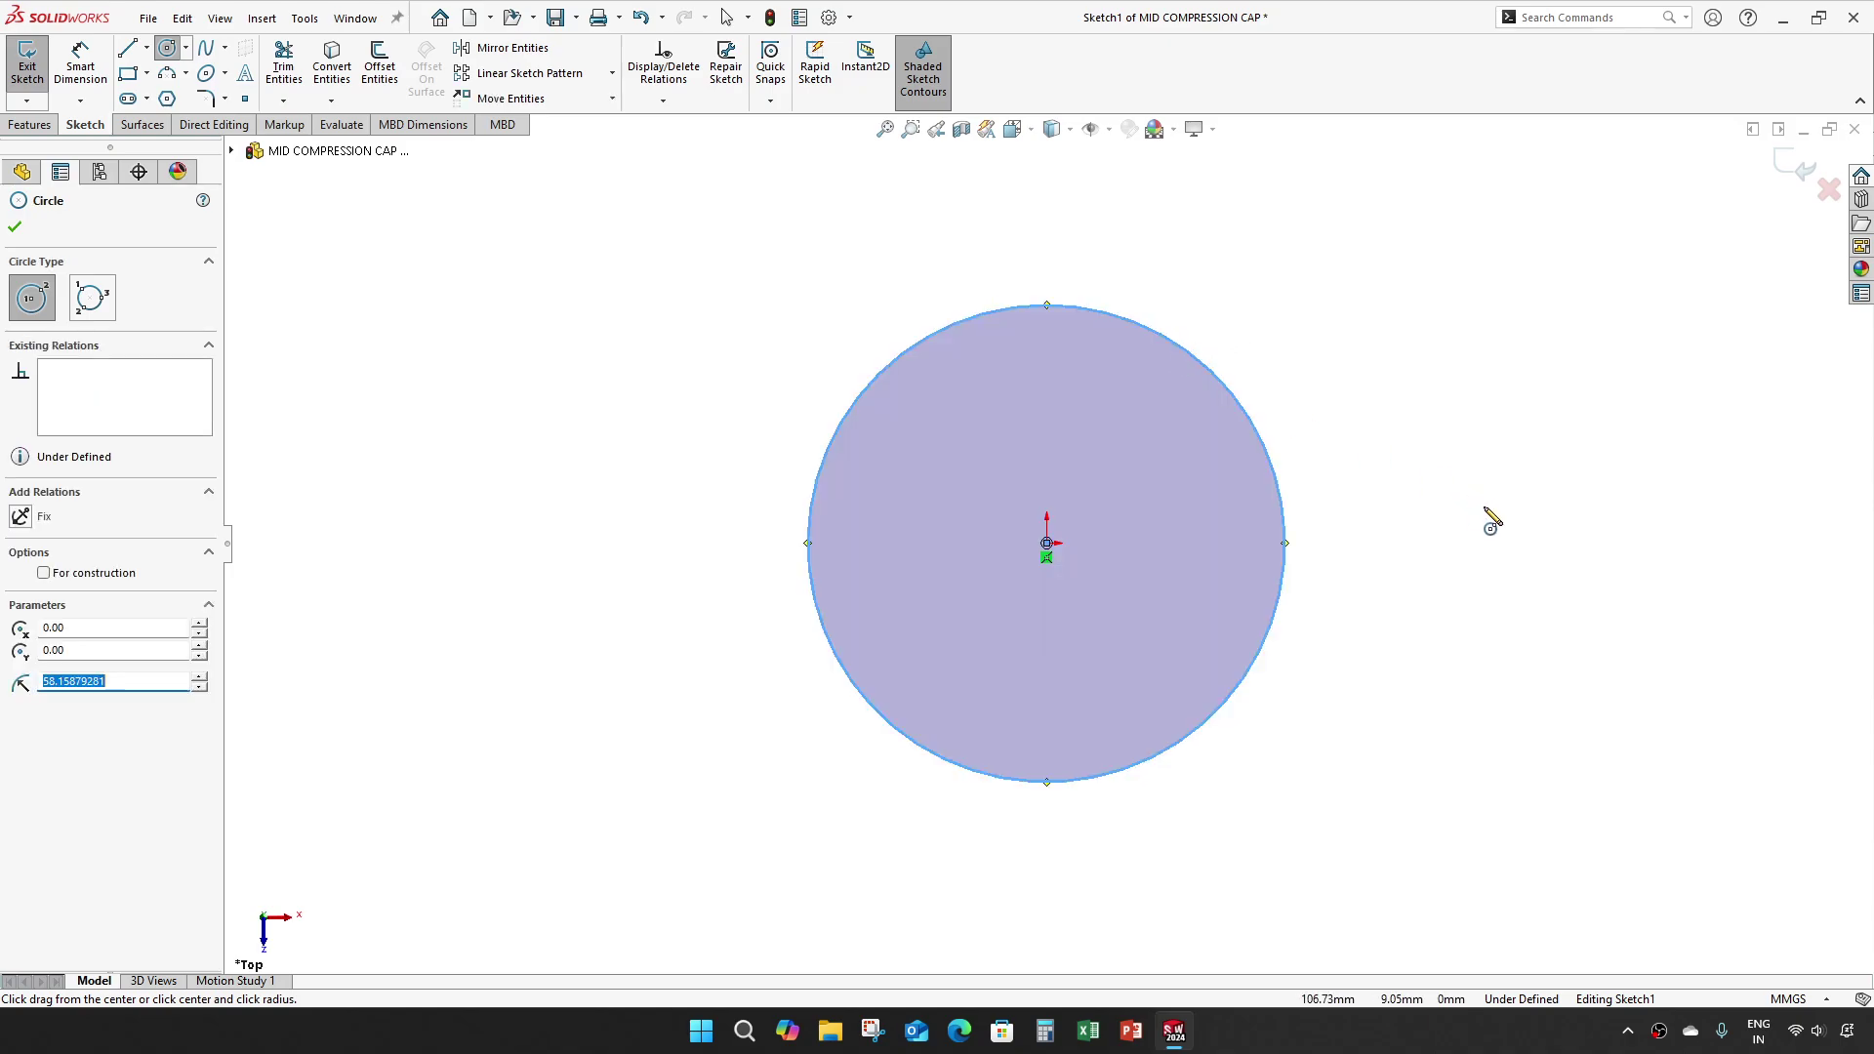
key(Escape)
key(Escape)
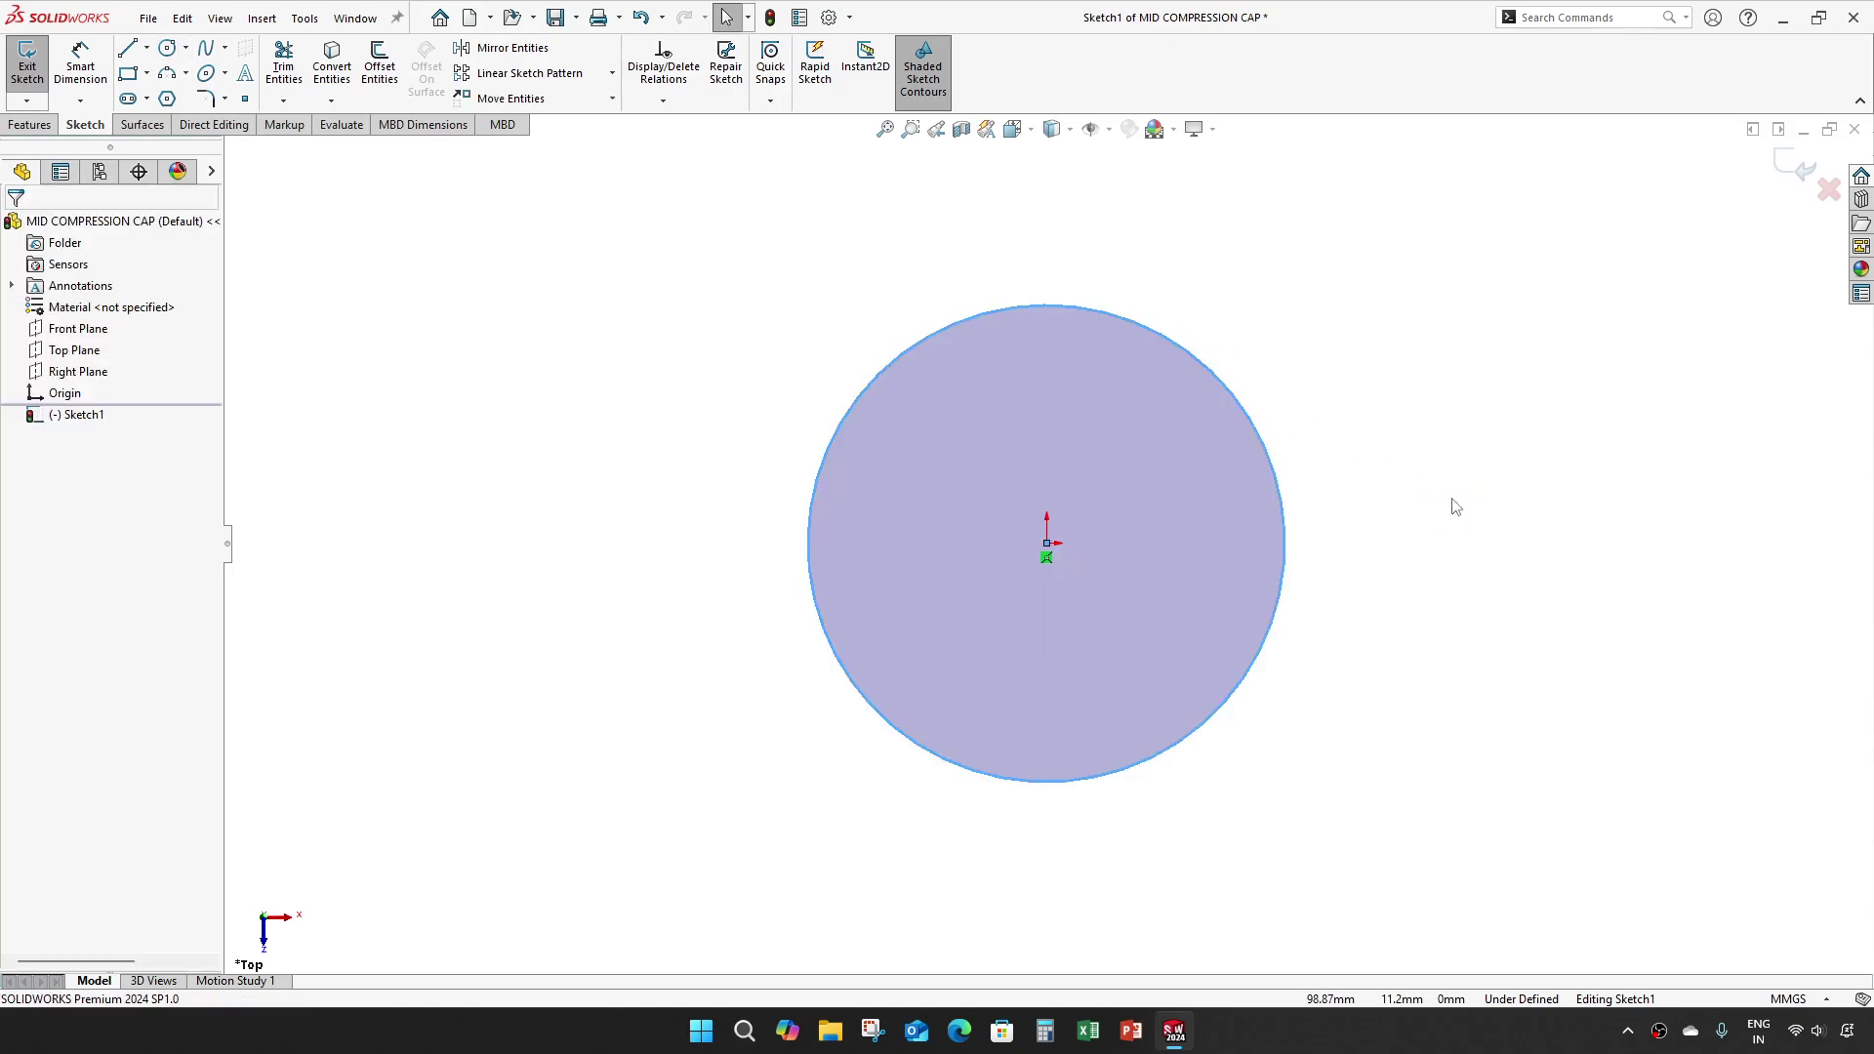
Step: Dimension the circle's diameter as 91 mm
key(d)
click(1283, 510)
click(1347, 467)
text(91)
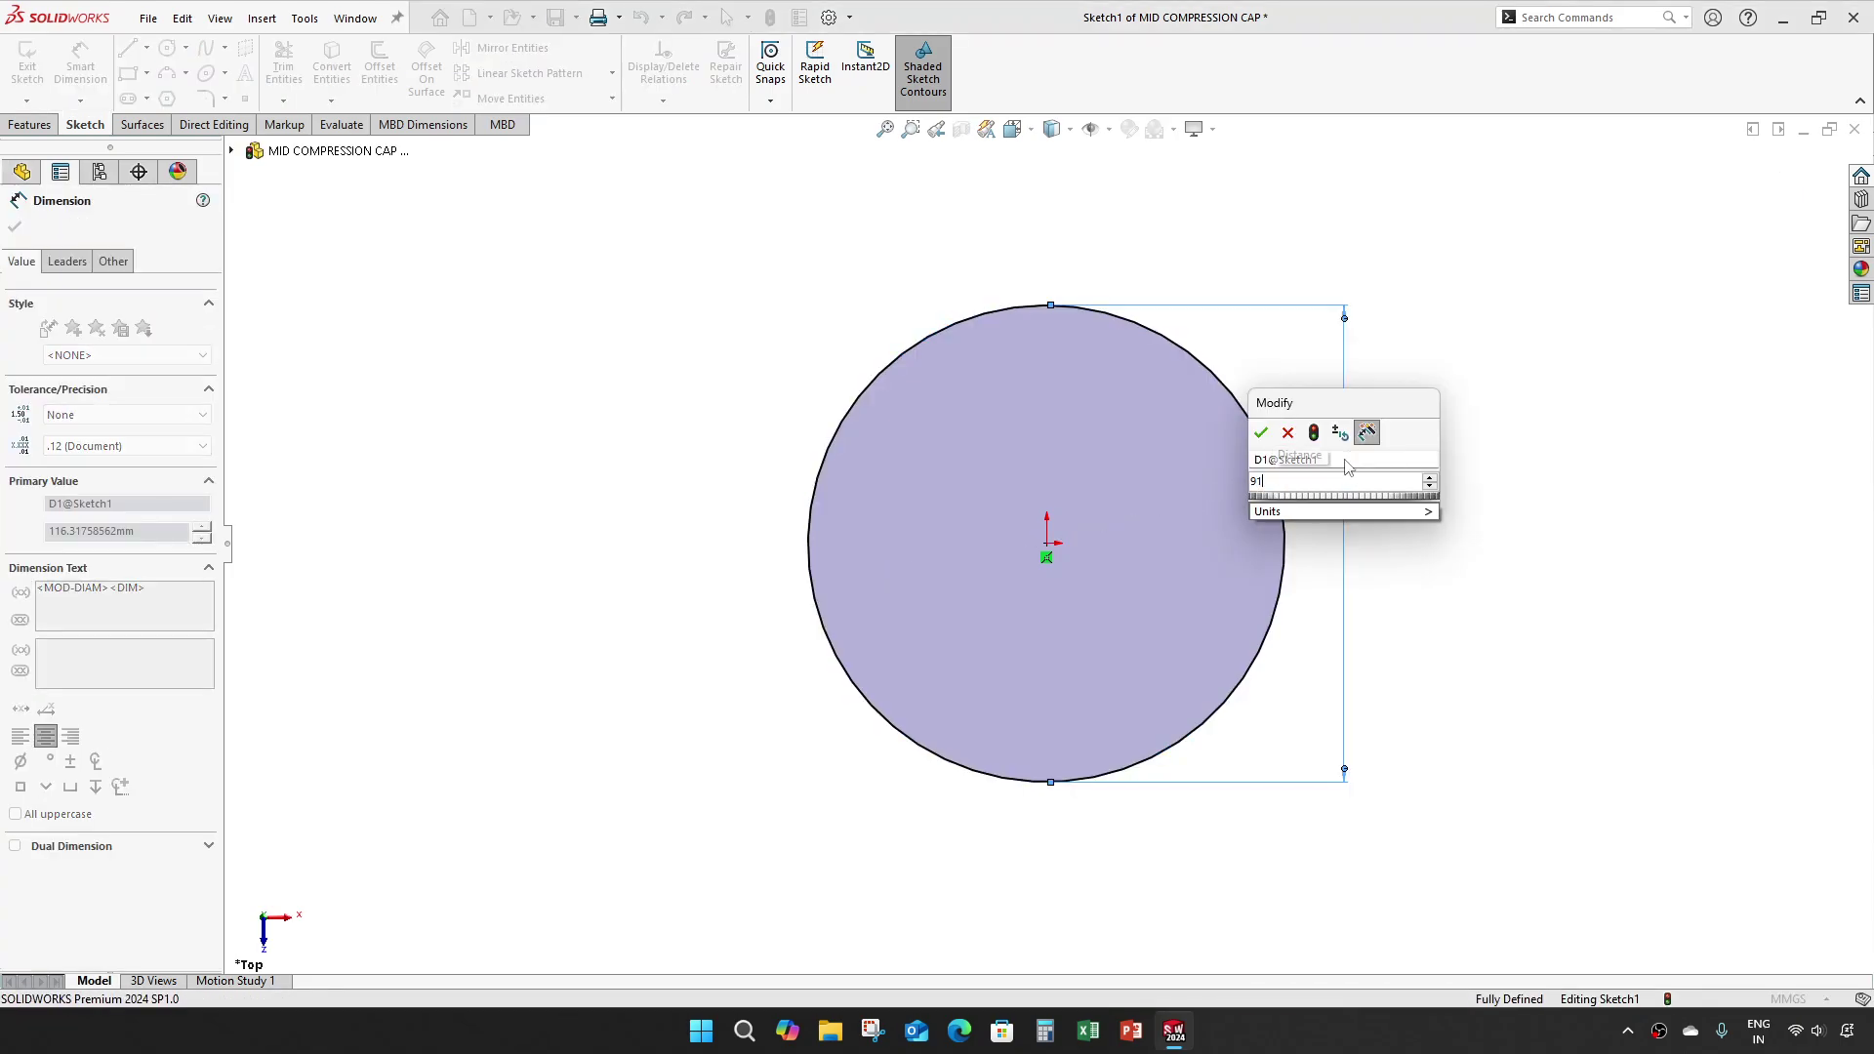
key(Return)
Step: Exit the sketch and extrude the circle as an 11 mm blind boss
click(1794, 166)
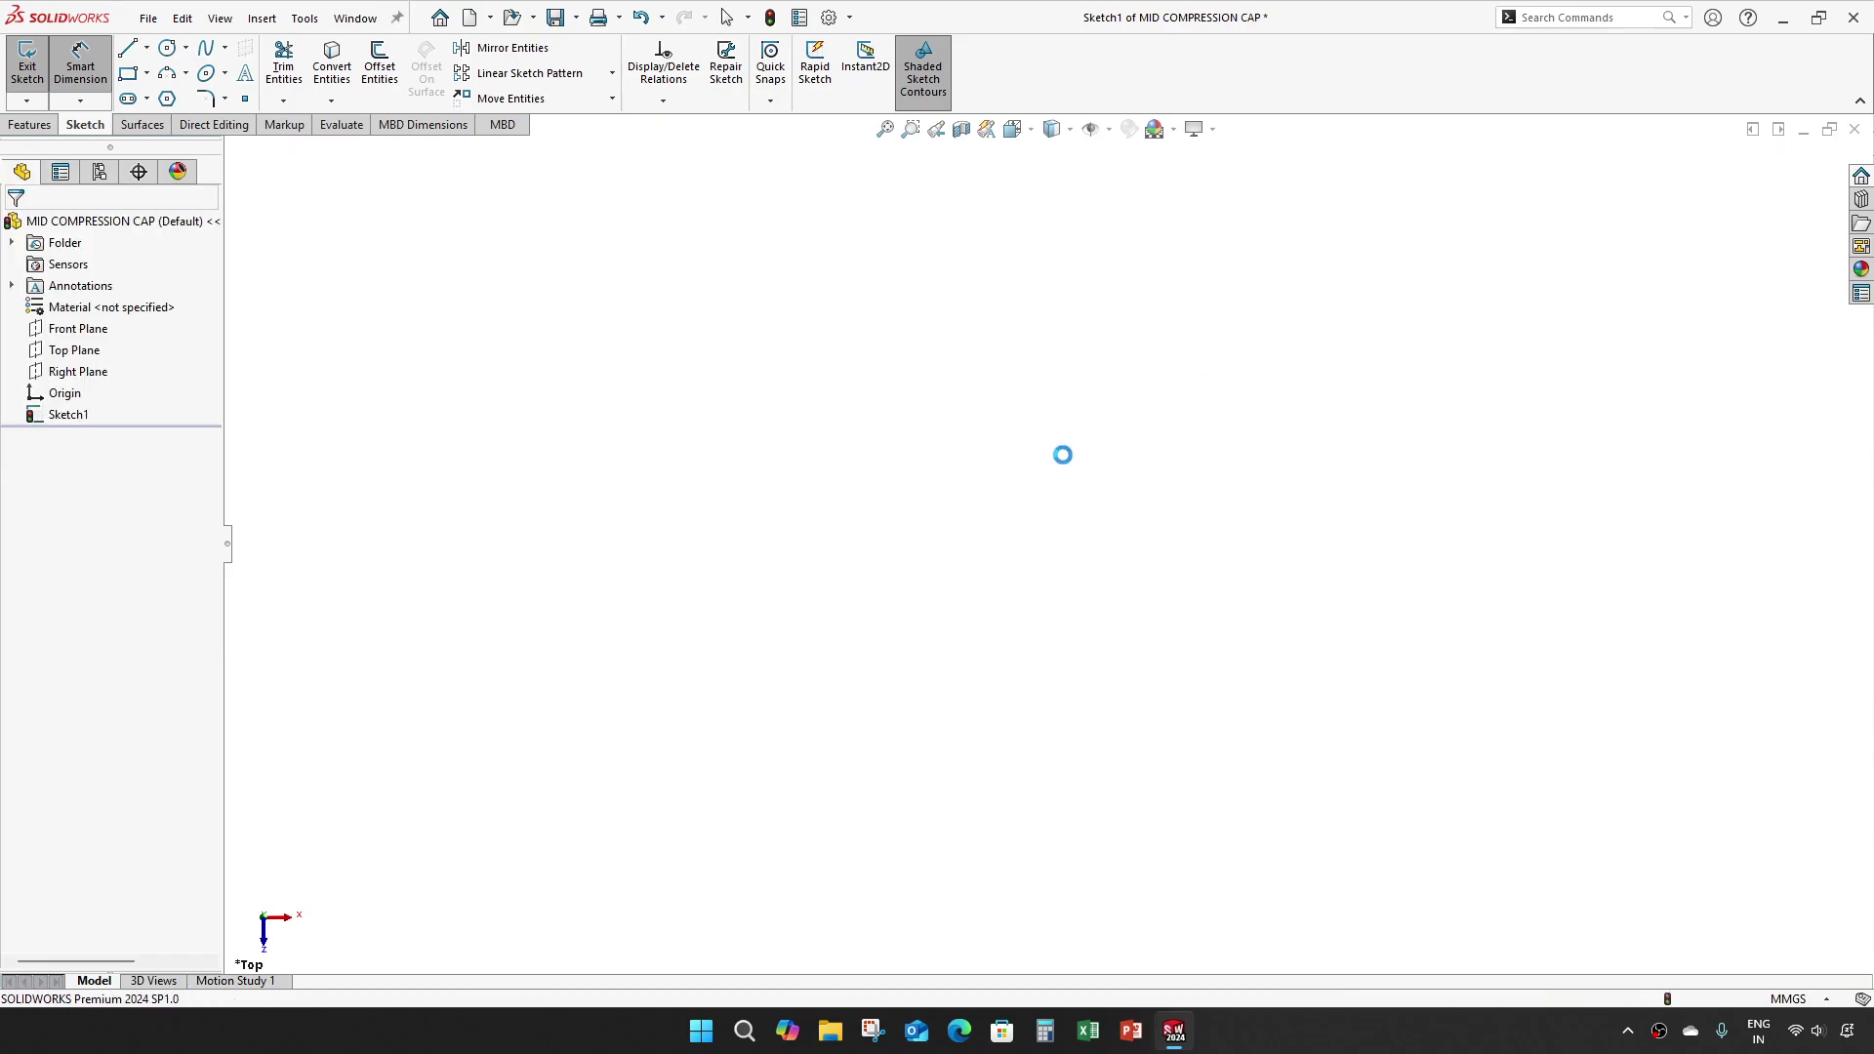
text(11.00mm)
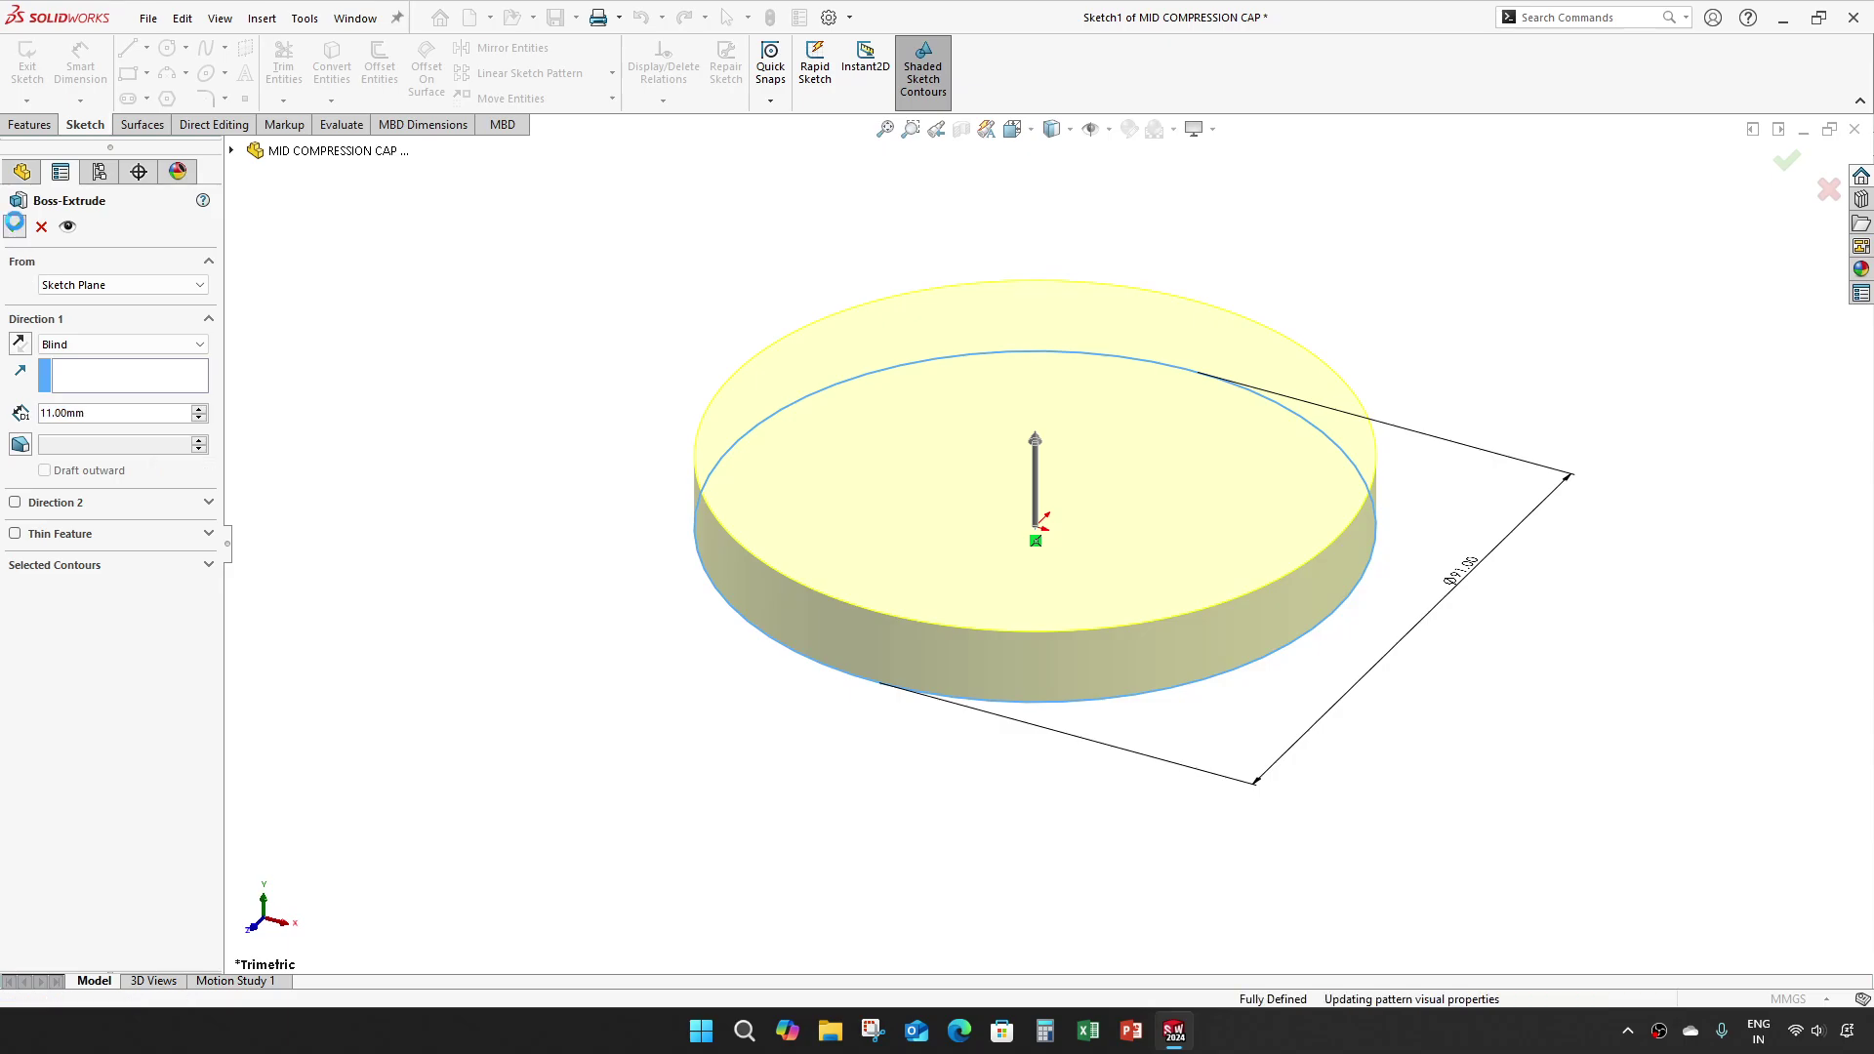
click(15, 223)
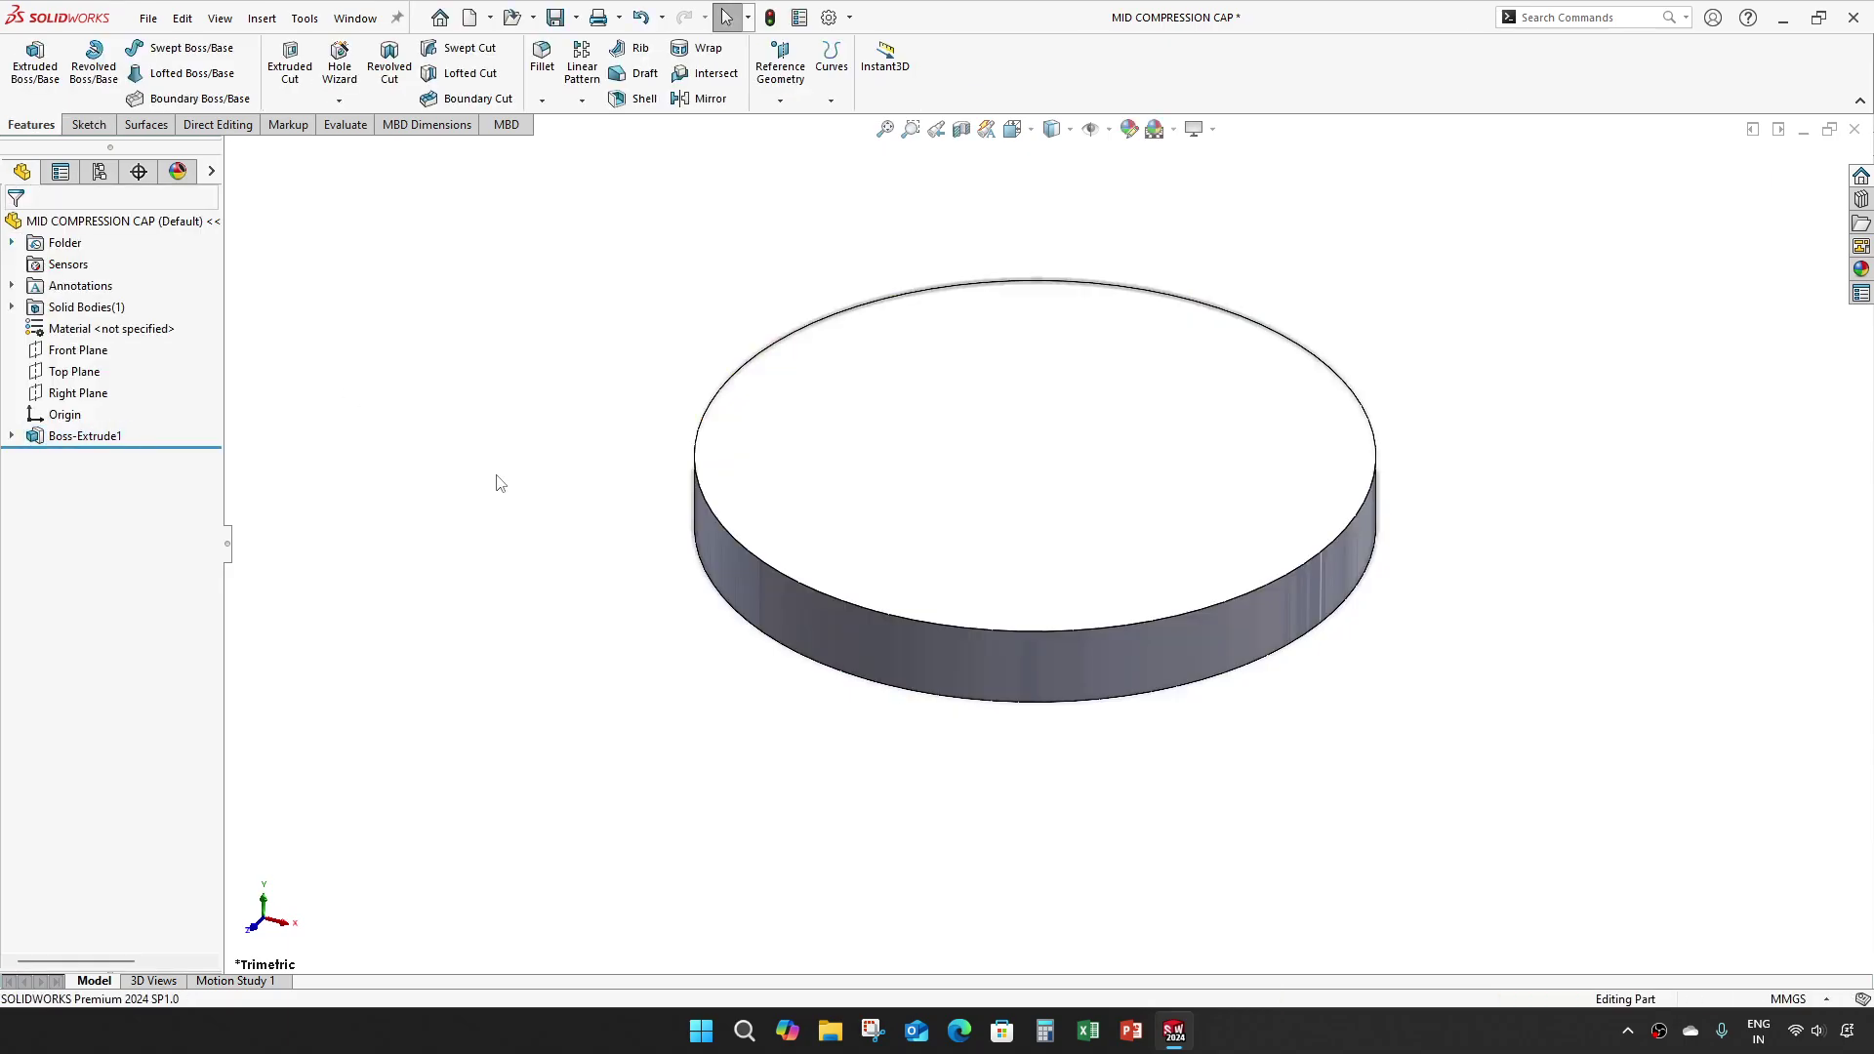
Step: Fillet the upper circular edge of the disc with a 2 mm radius
scroll(496, 510, up, 2)
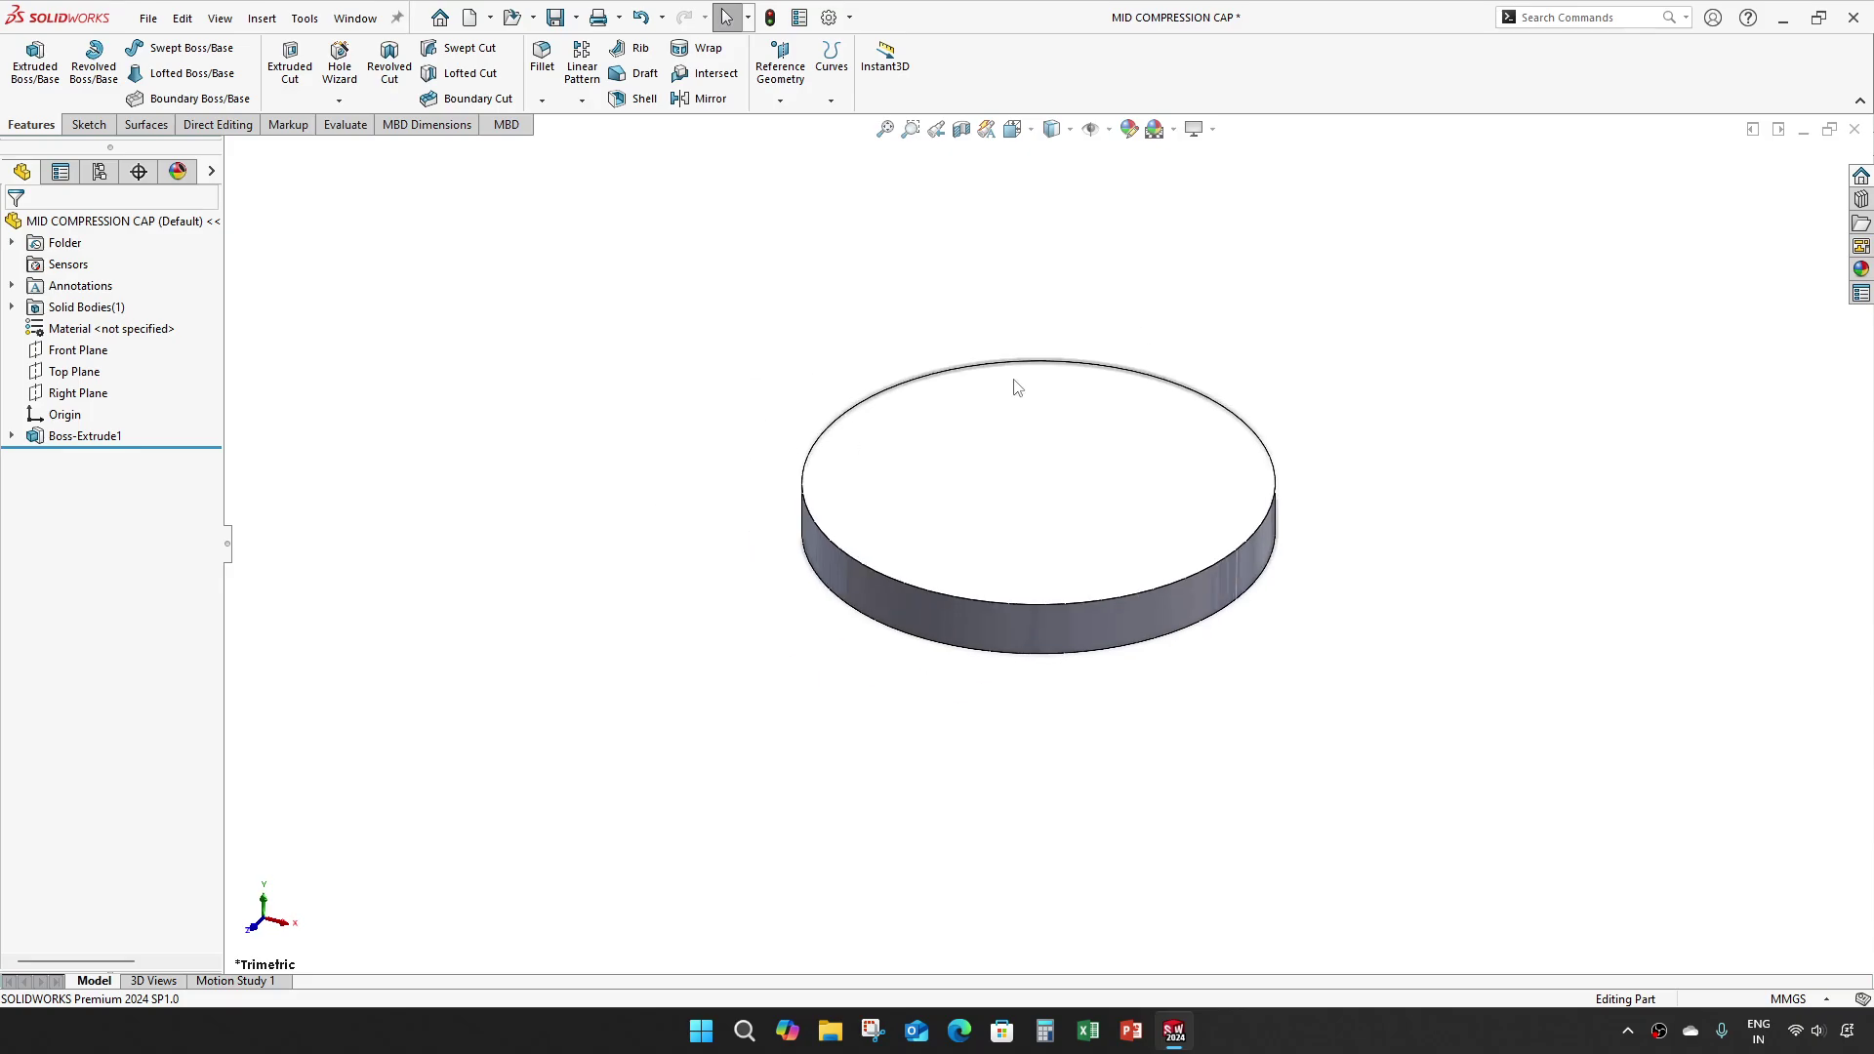
scroll(1050, 338, down, 2)
middle_drag(793, 449, 812, 453)
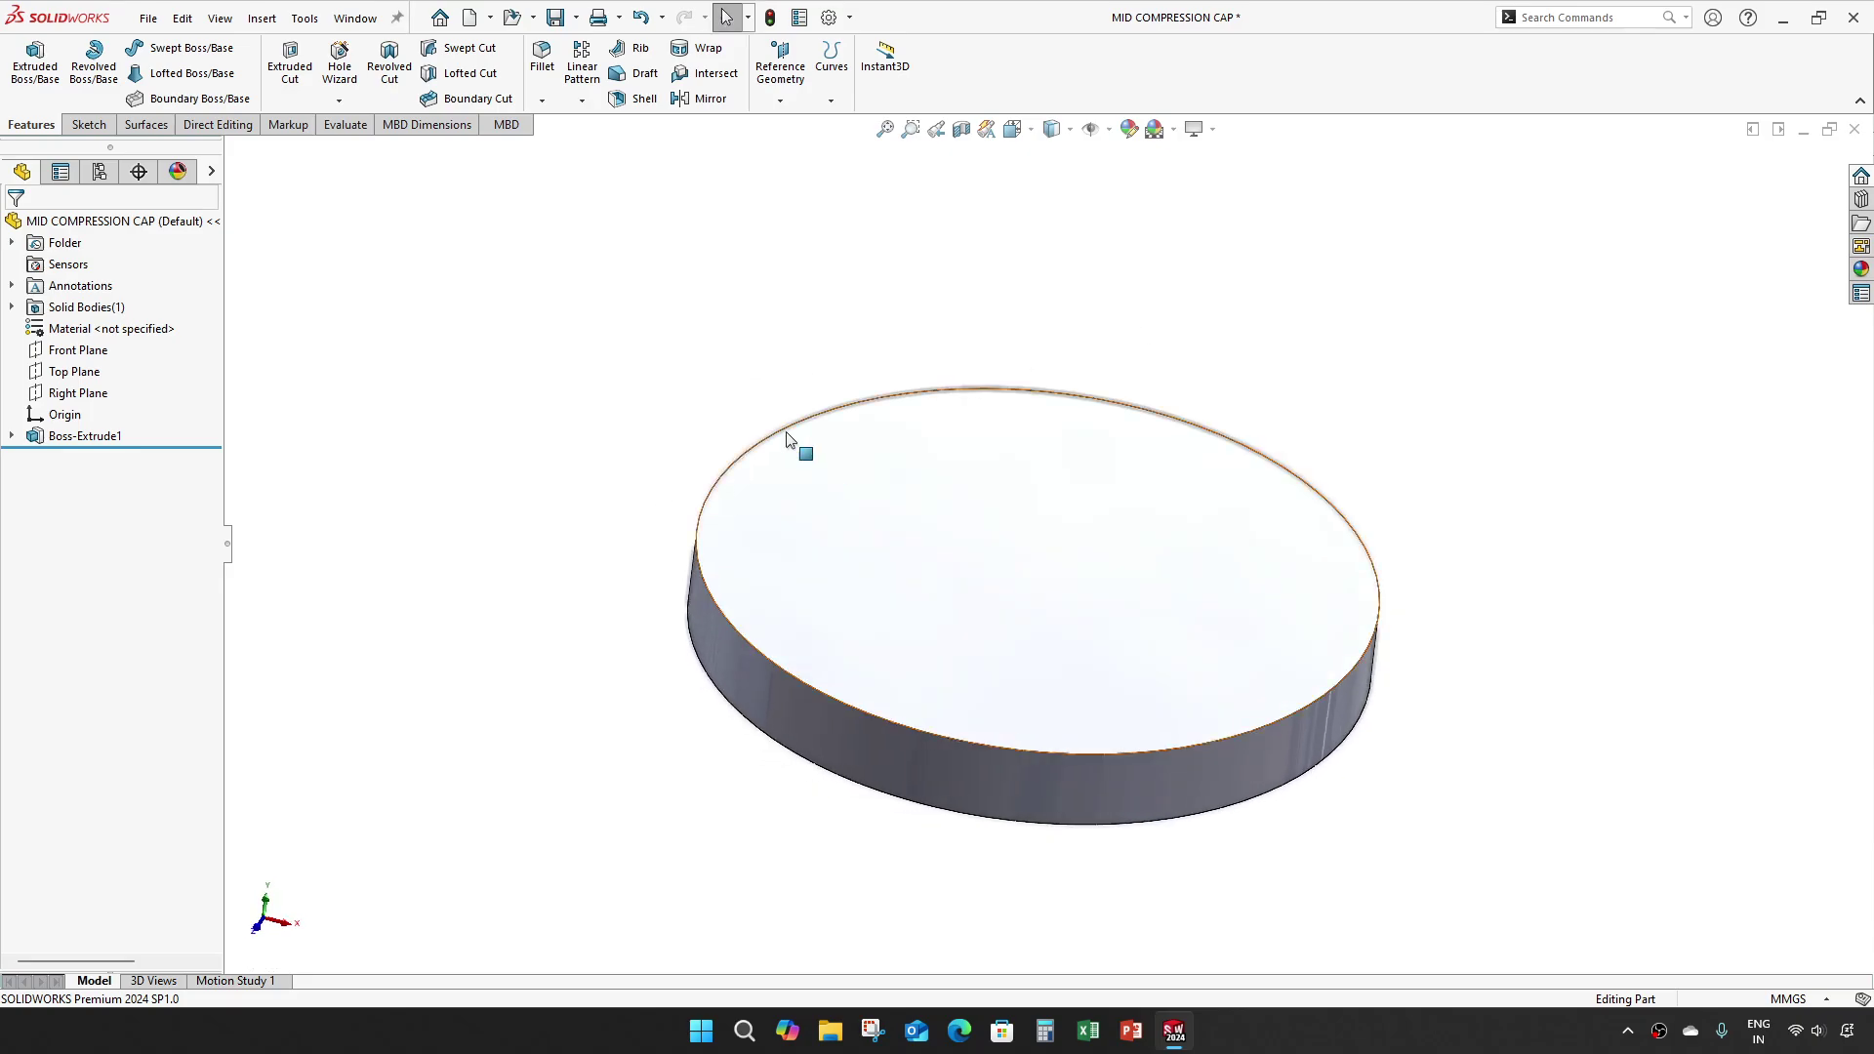
click(542, 58)
text(2)
key(Return)
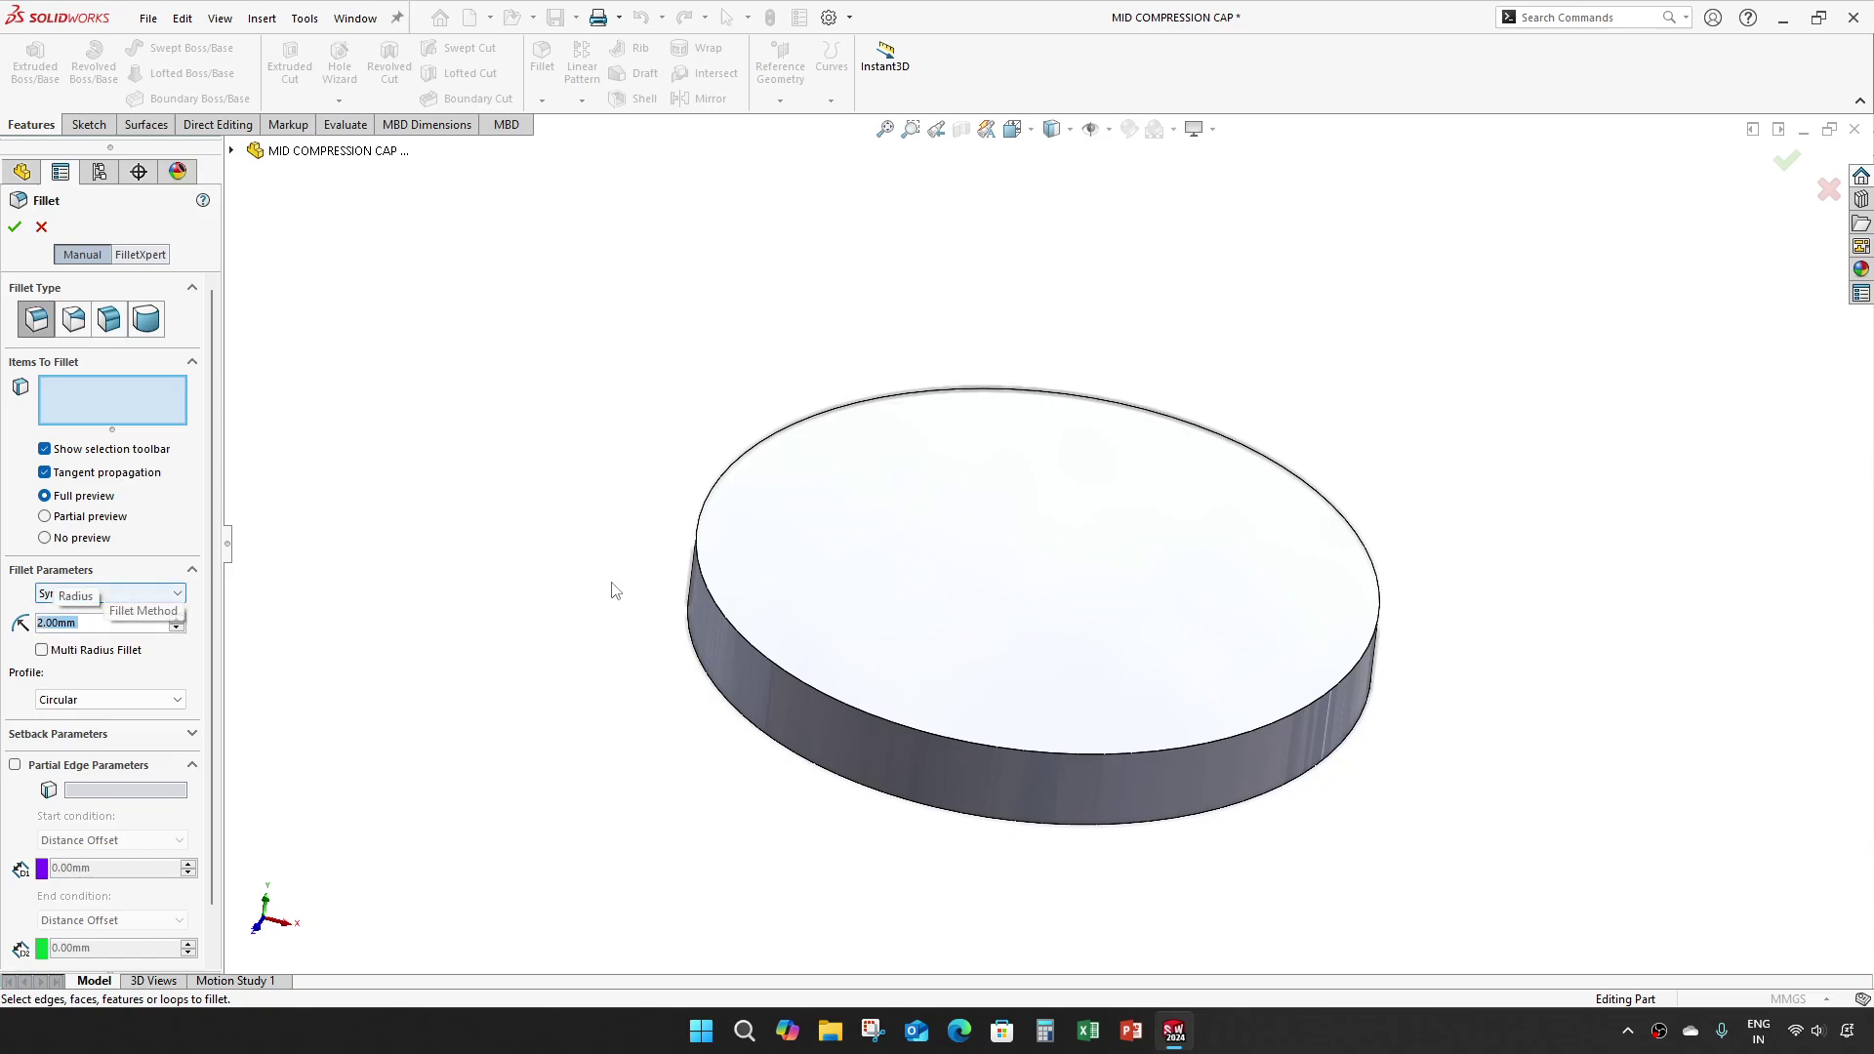
click(703, 572)
click(15, 226)
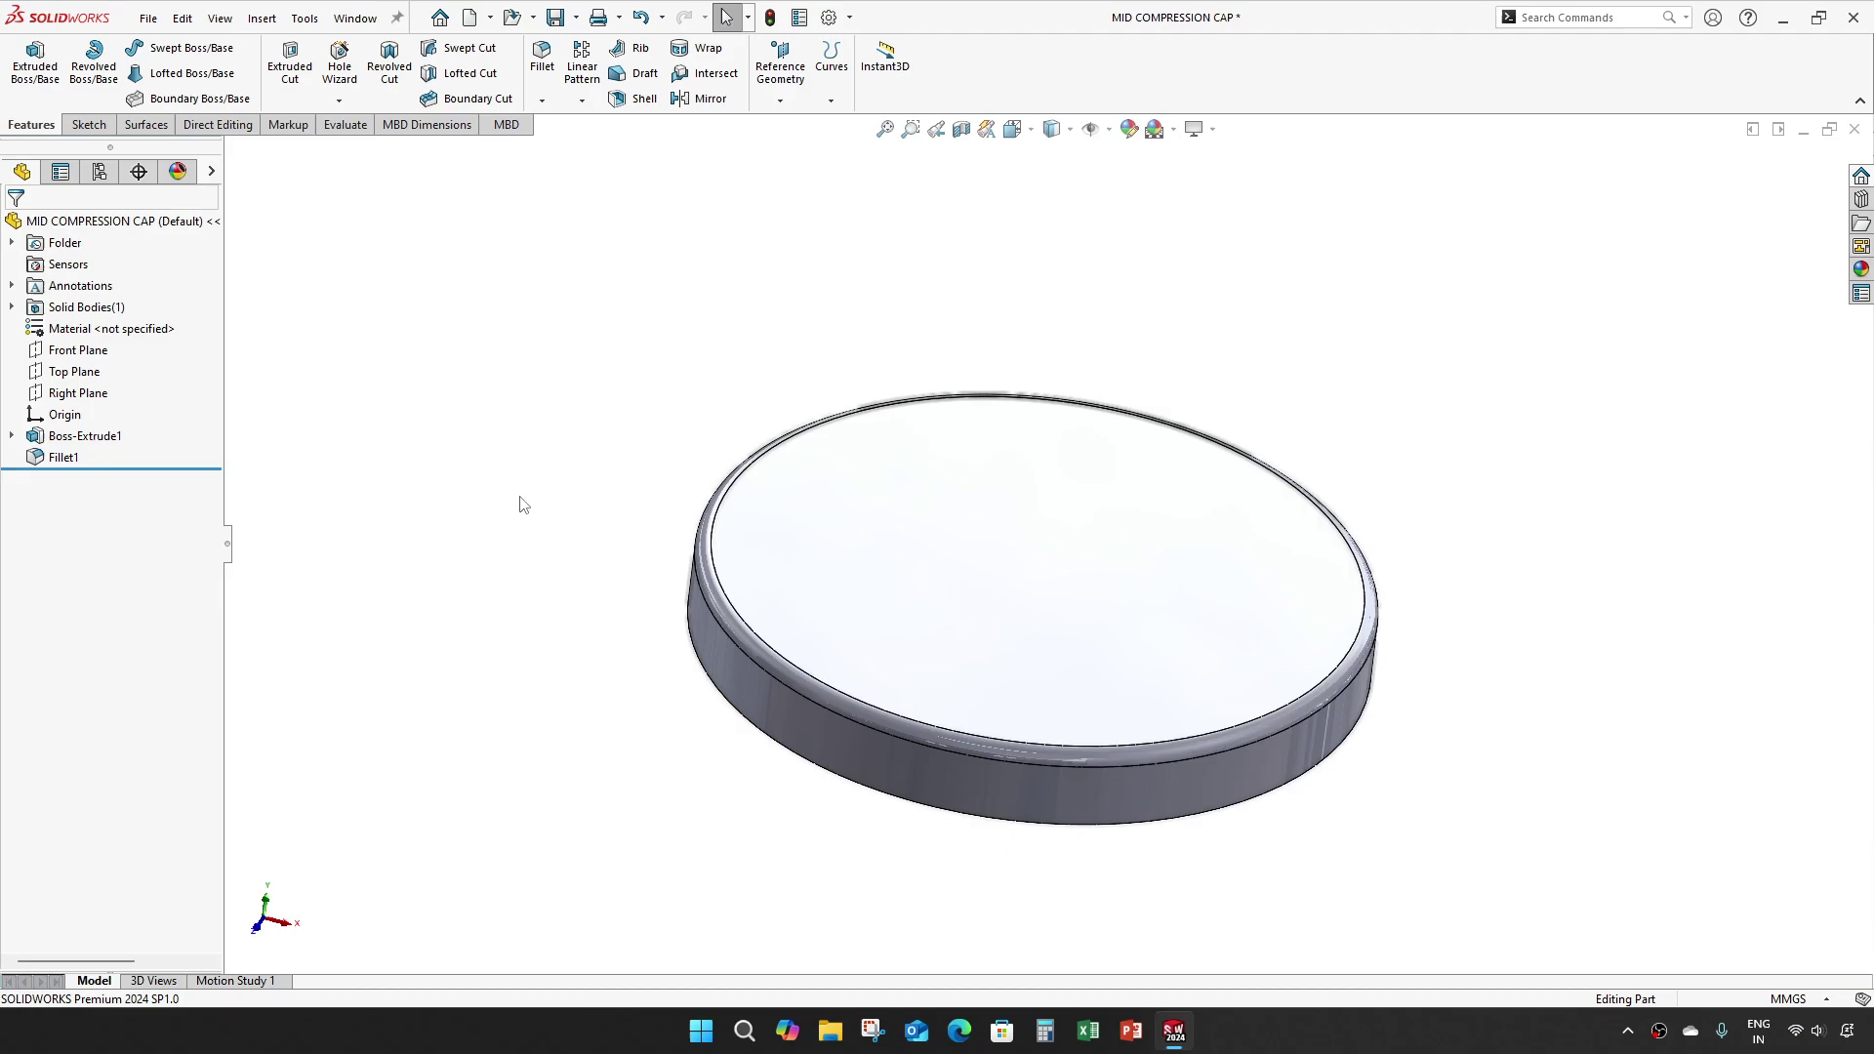
Step: Start a simple legacy hole for the disc with a 46 mm diameter and the Through All end condition
middle_drag(970, 568, 927, 637)
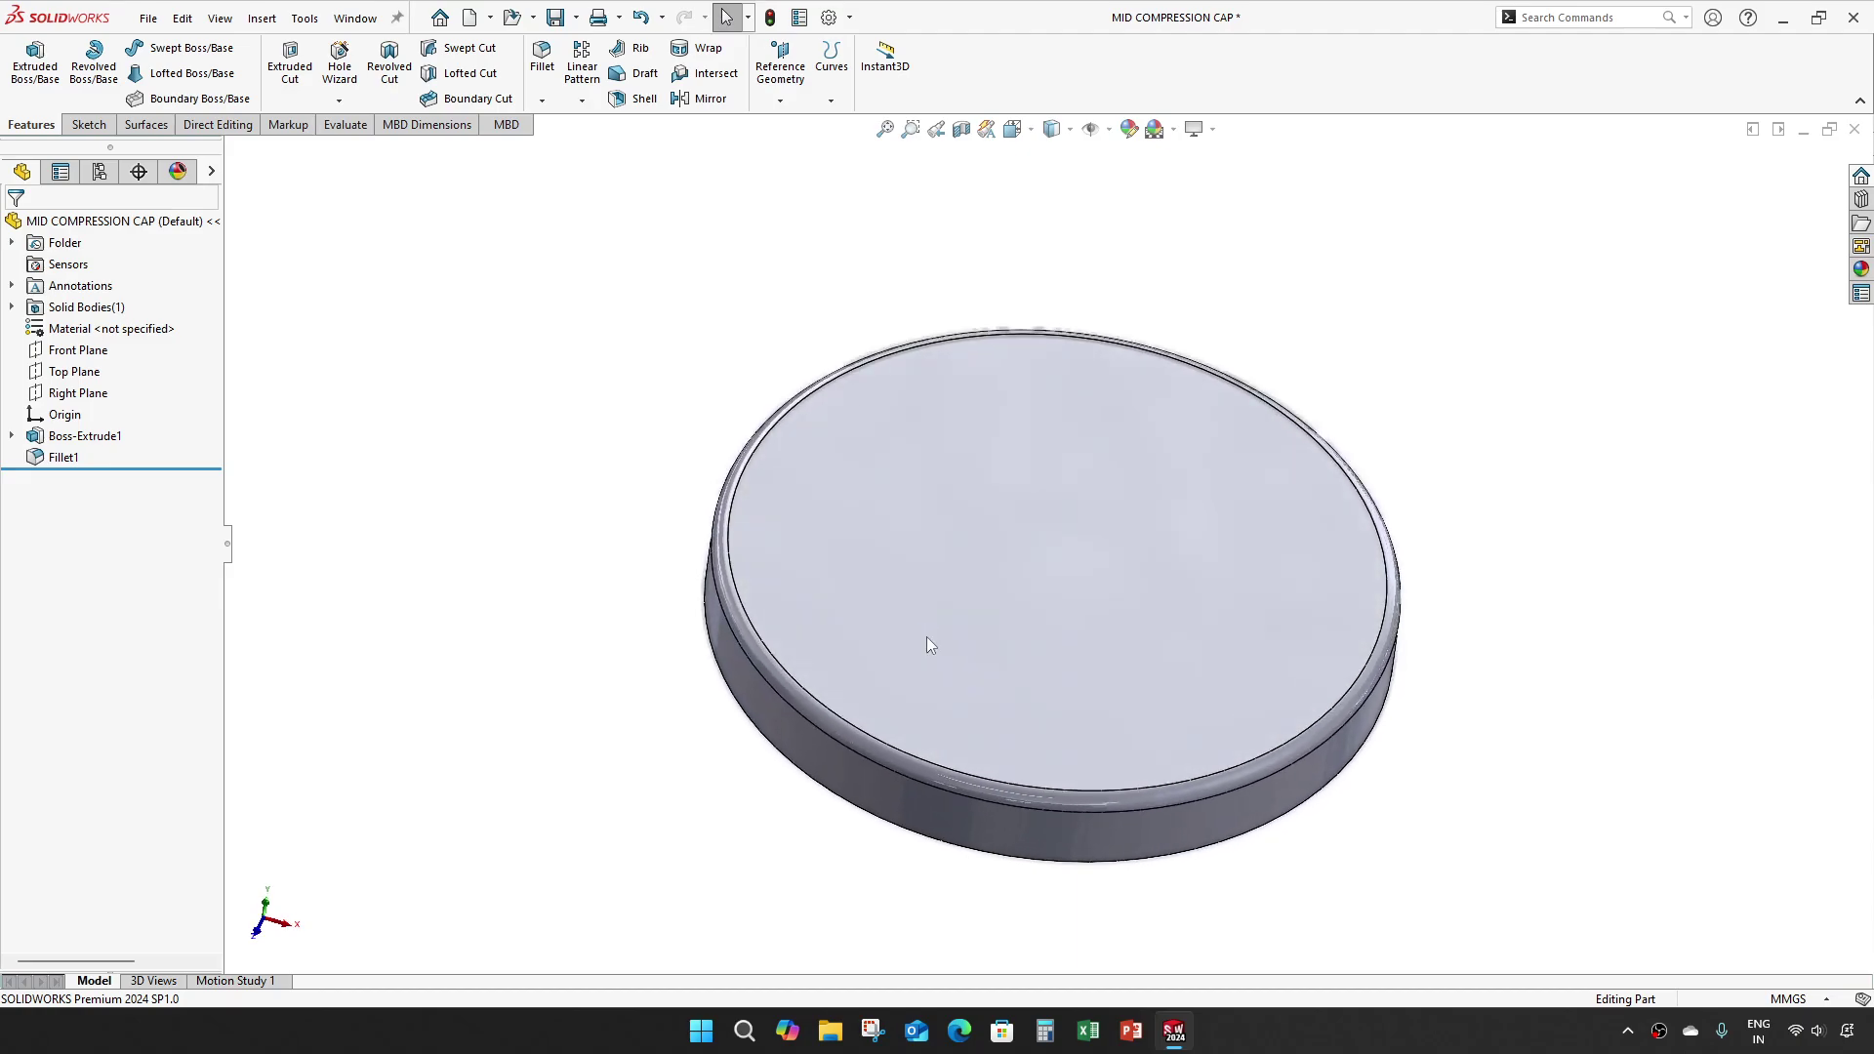
middle_drag(709, 668, 614, 557)
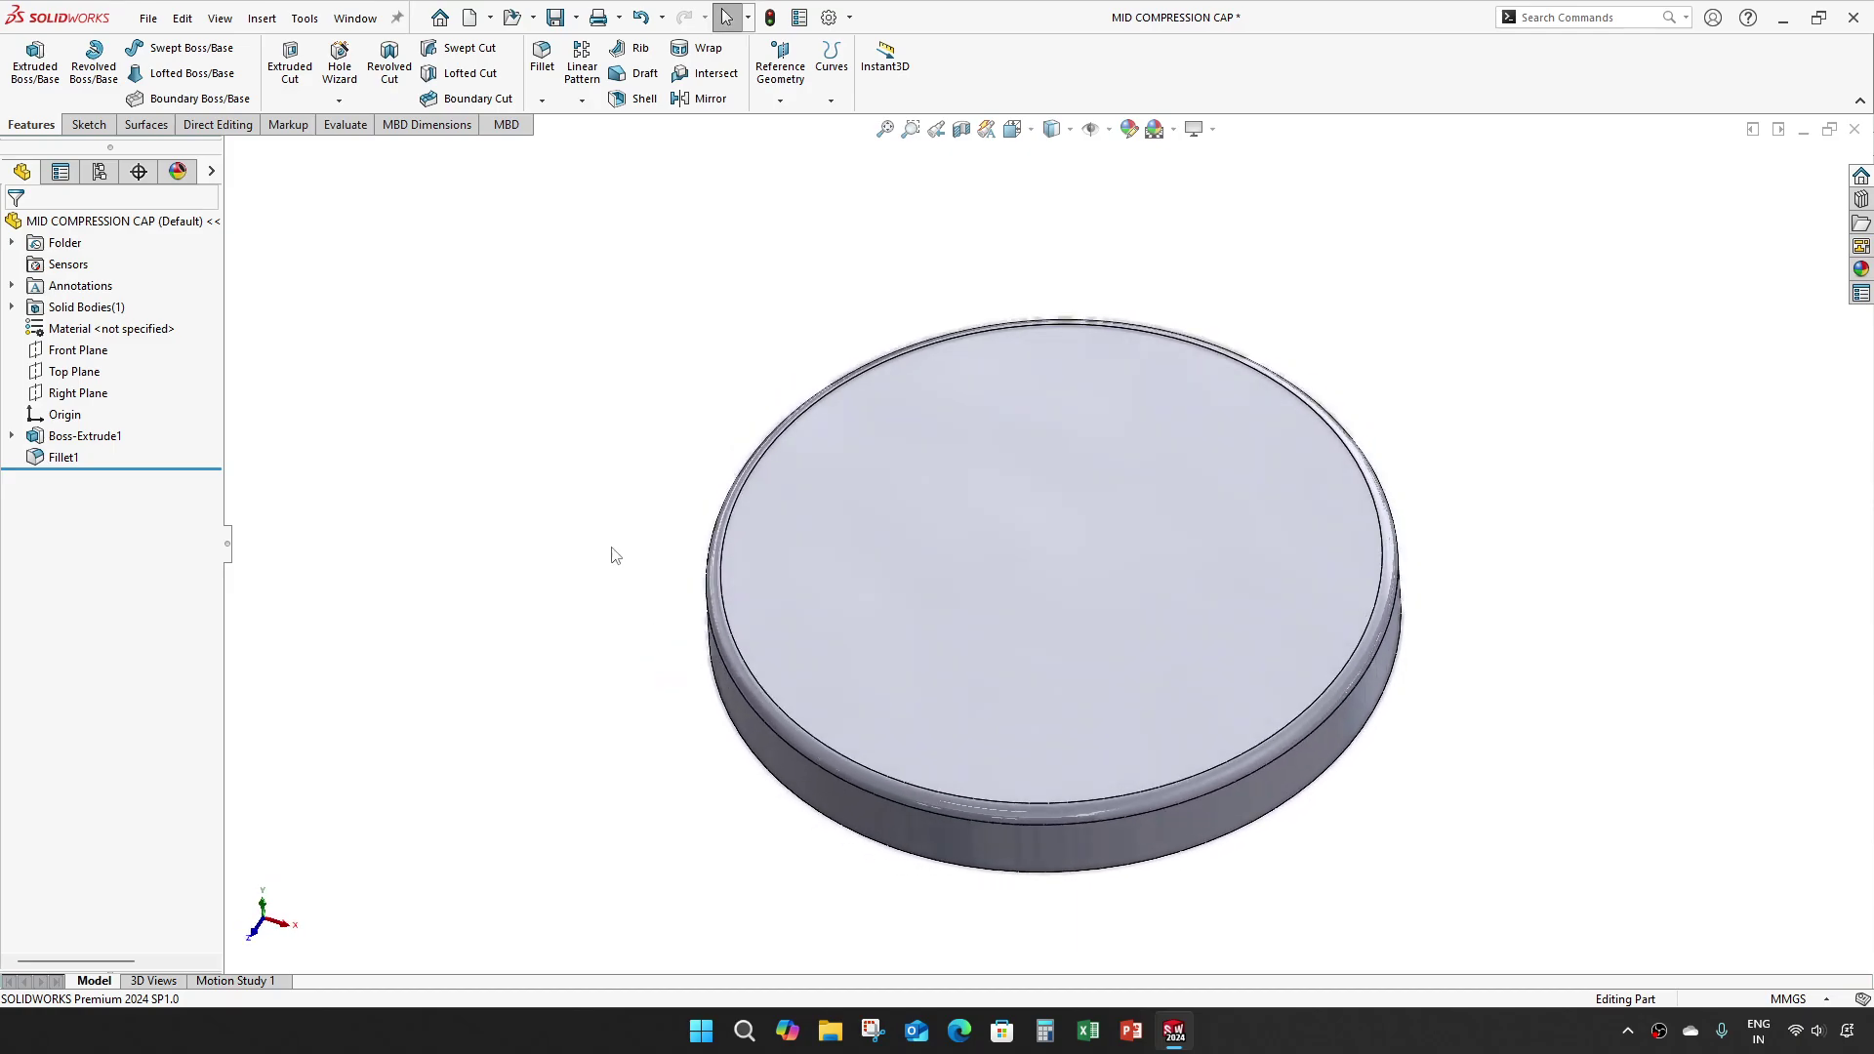
click(337, 64)
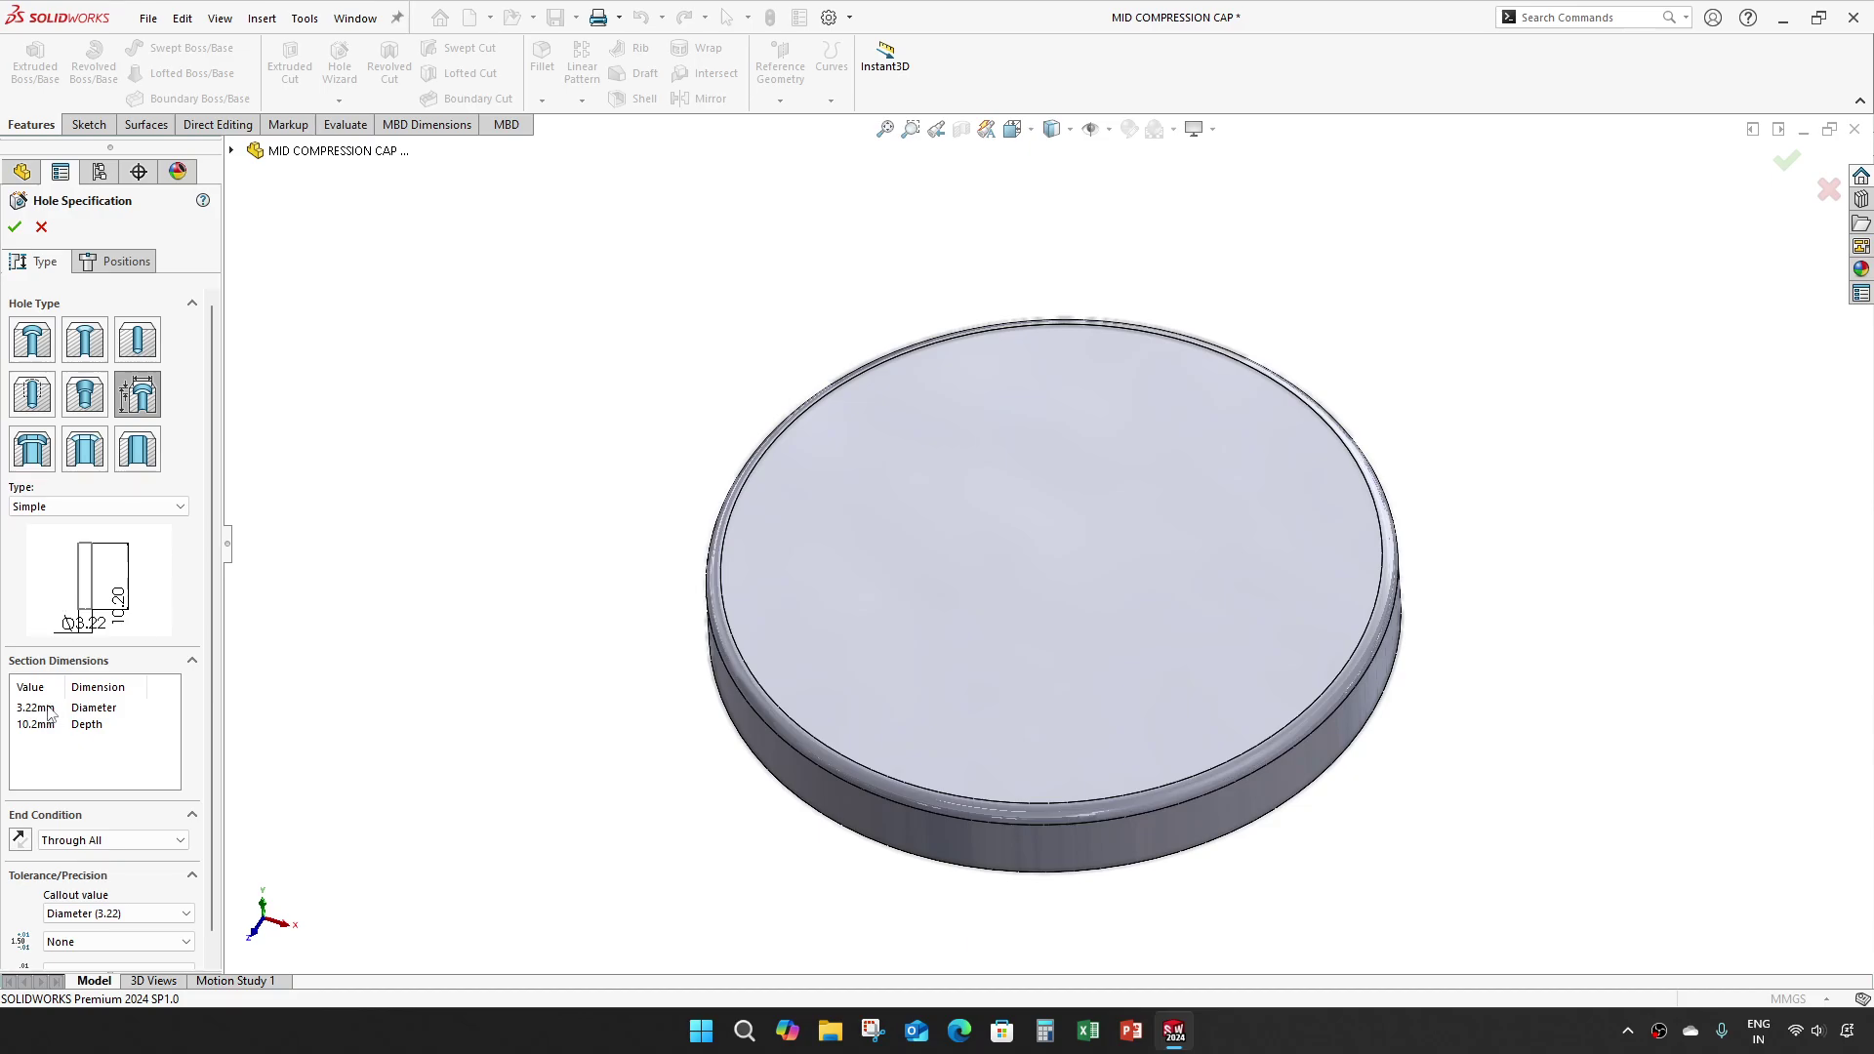
double_click(37, 708)
text(46)
key(Return)
Step: Place the 46 mm hole on the disc's filleted-side face, centred on the origin, and complete it
click(140, 262)
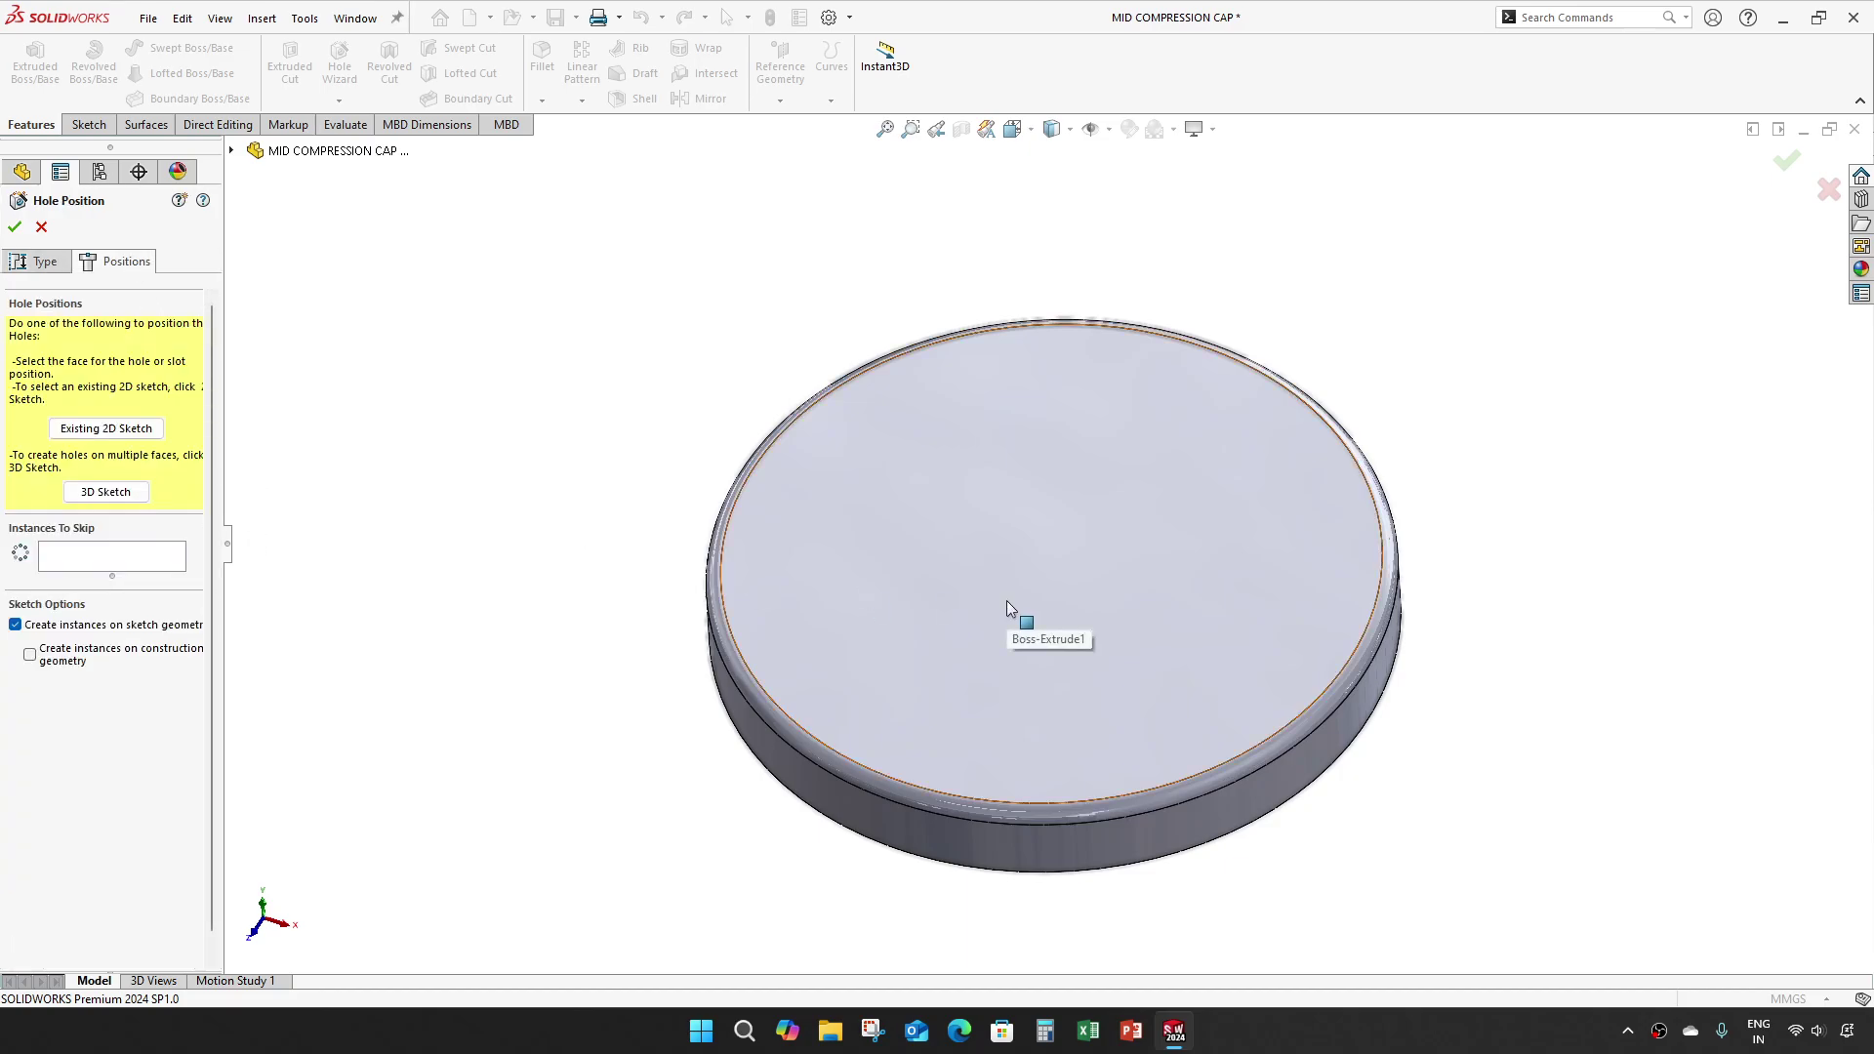
click(986, 705)
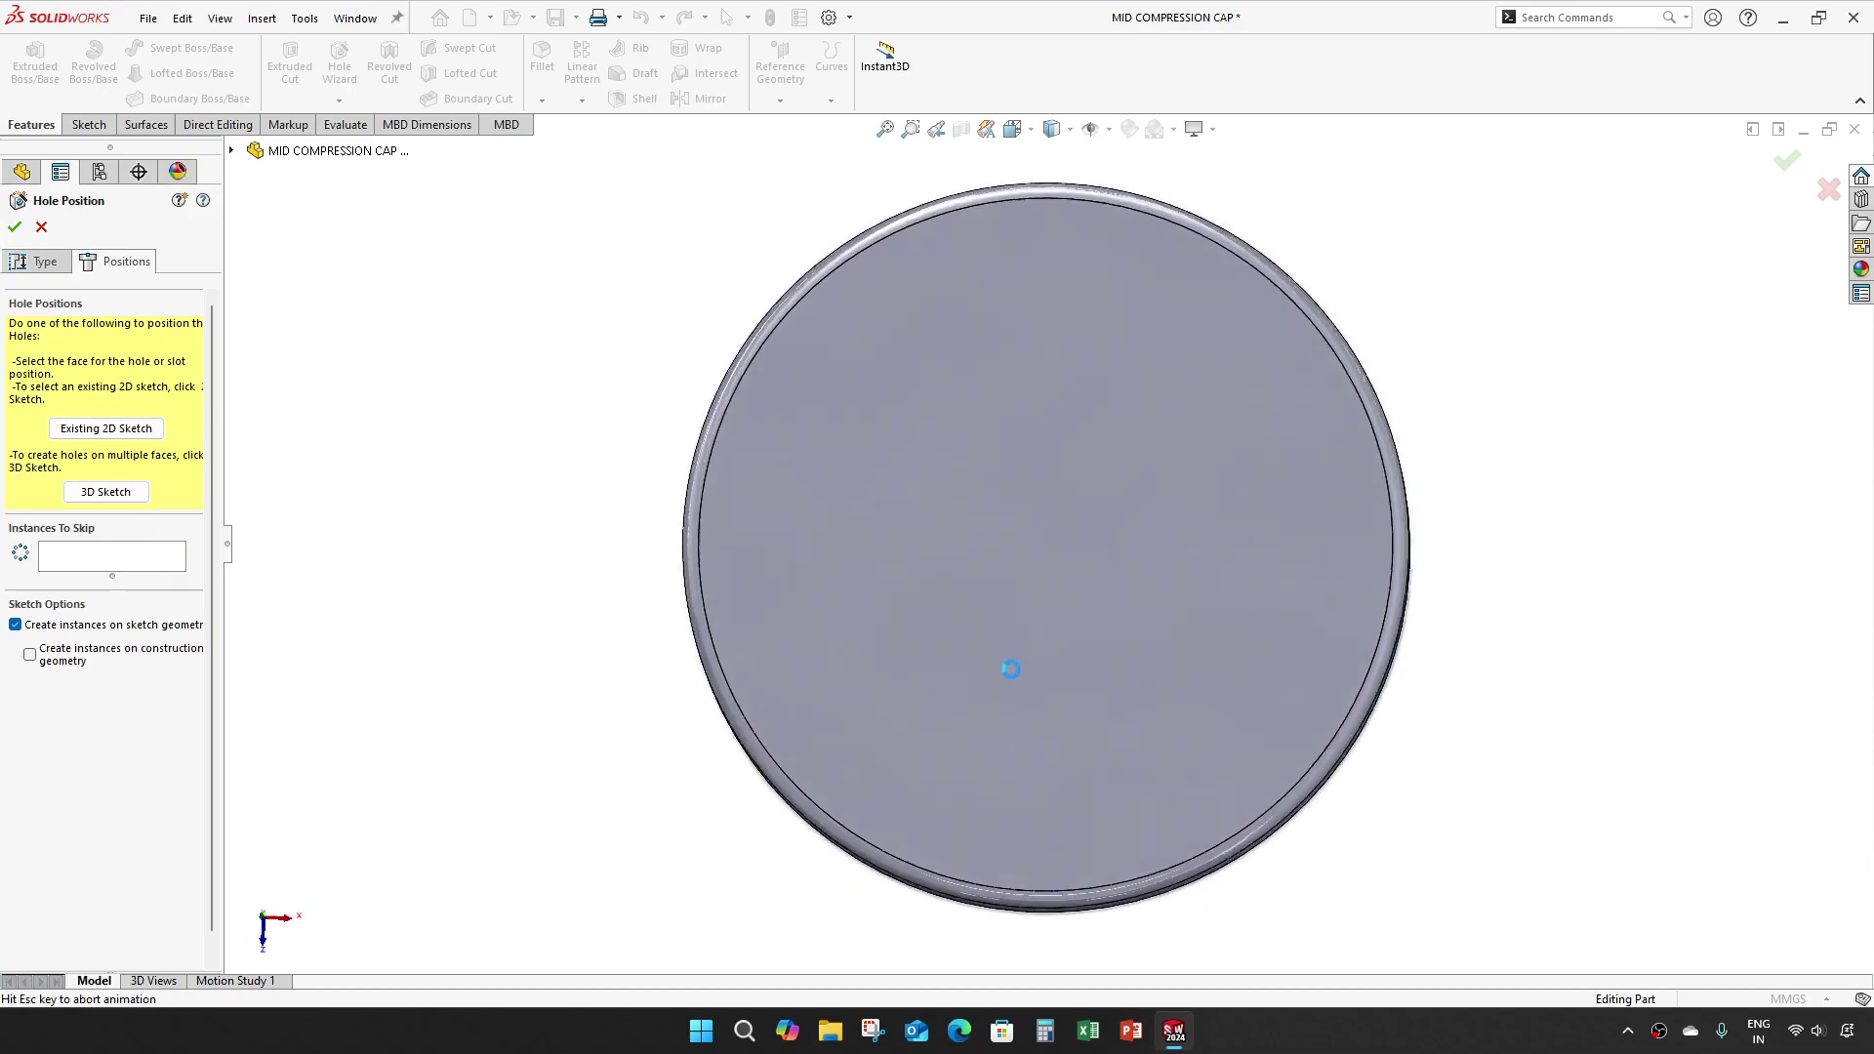
click(1048, 544)
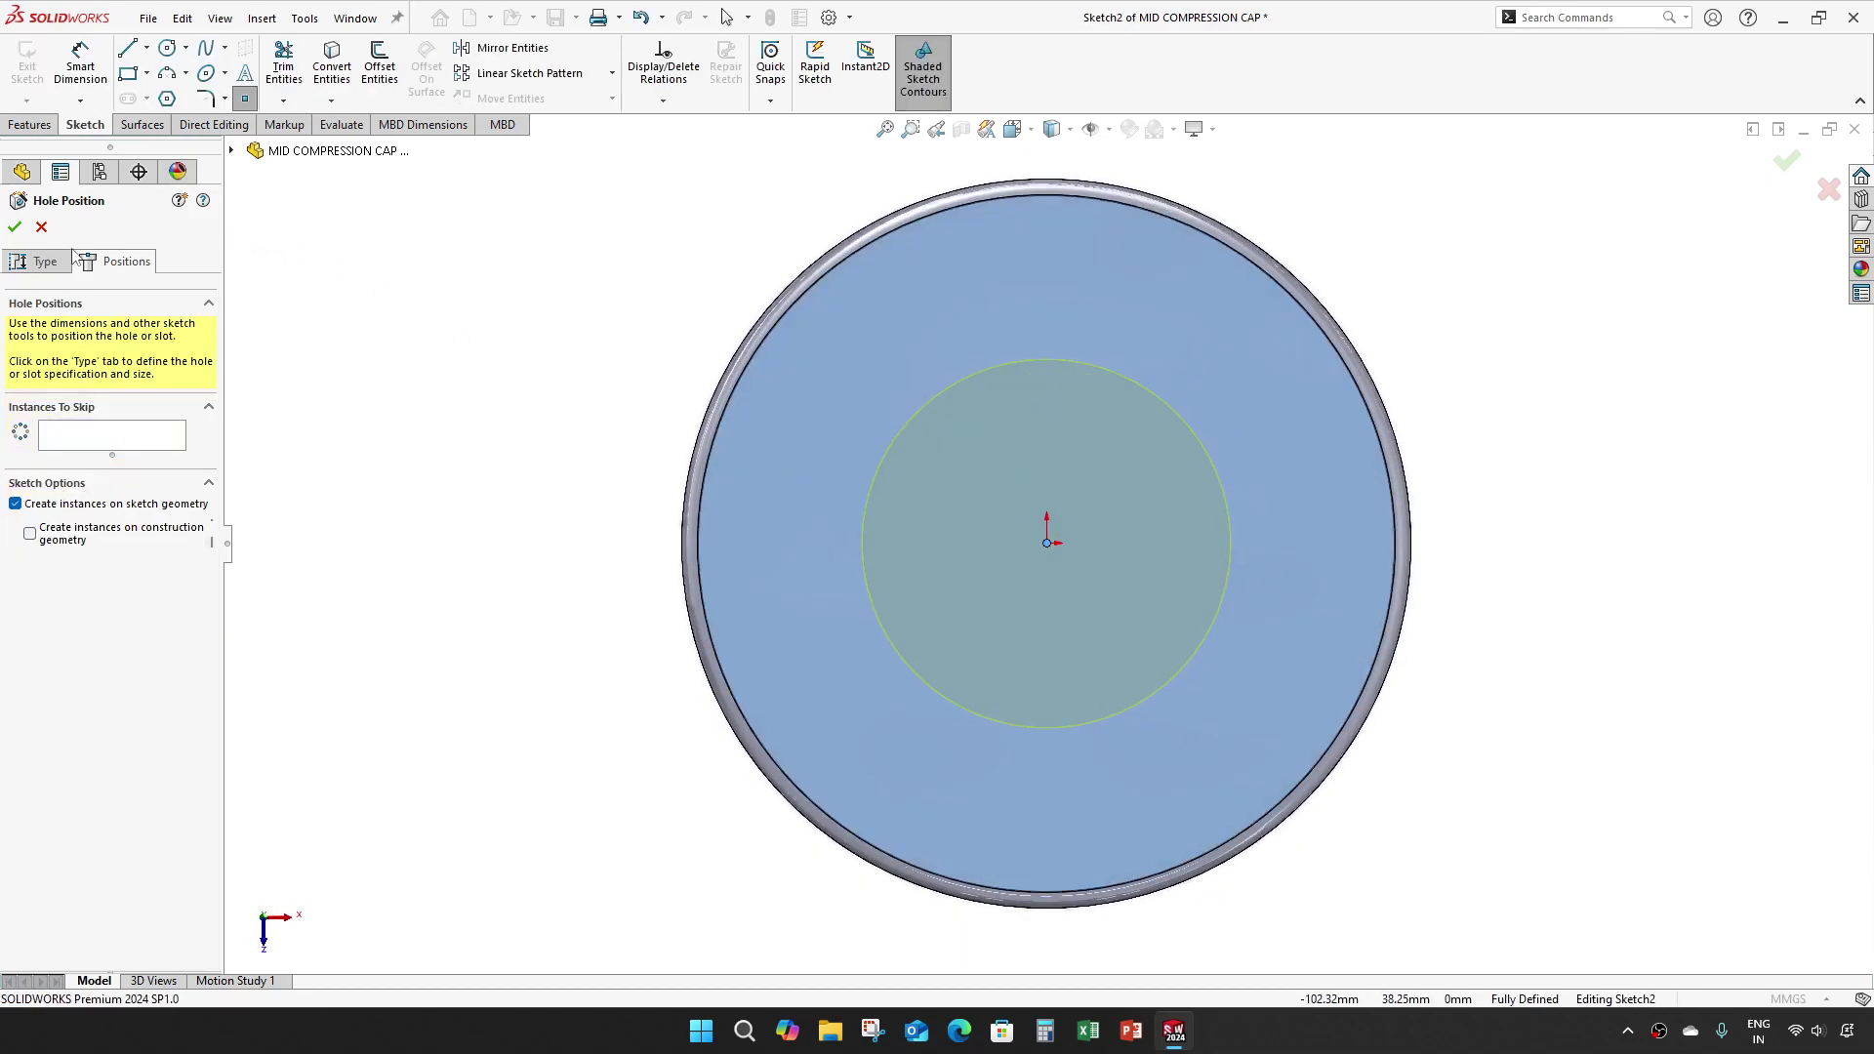
click(14, 227)
Step: Start a second simple legacy hole and set its diameter to 55 mm
middle_drag(1431, 522, 1427, 330)
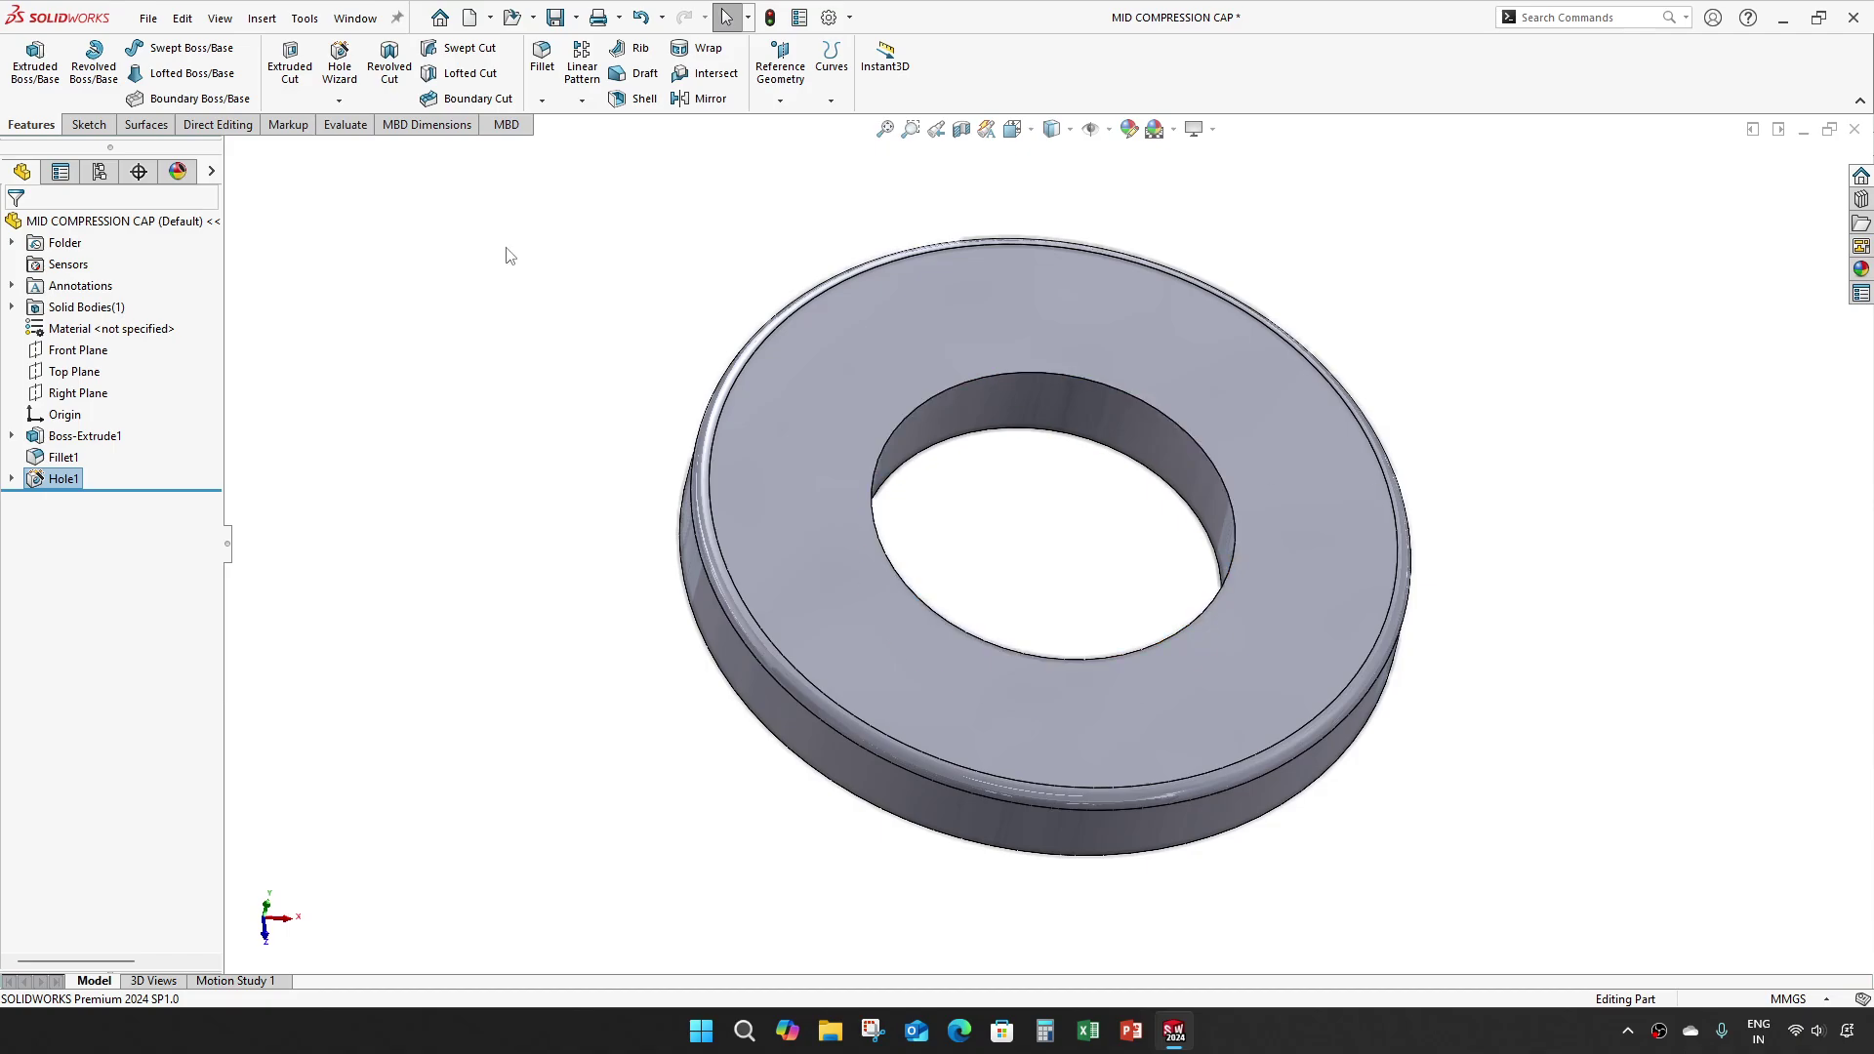
click(342, 69)
double_click(47, 710)
text(5)
key(Return)
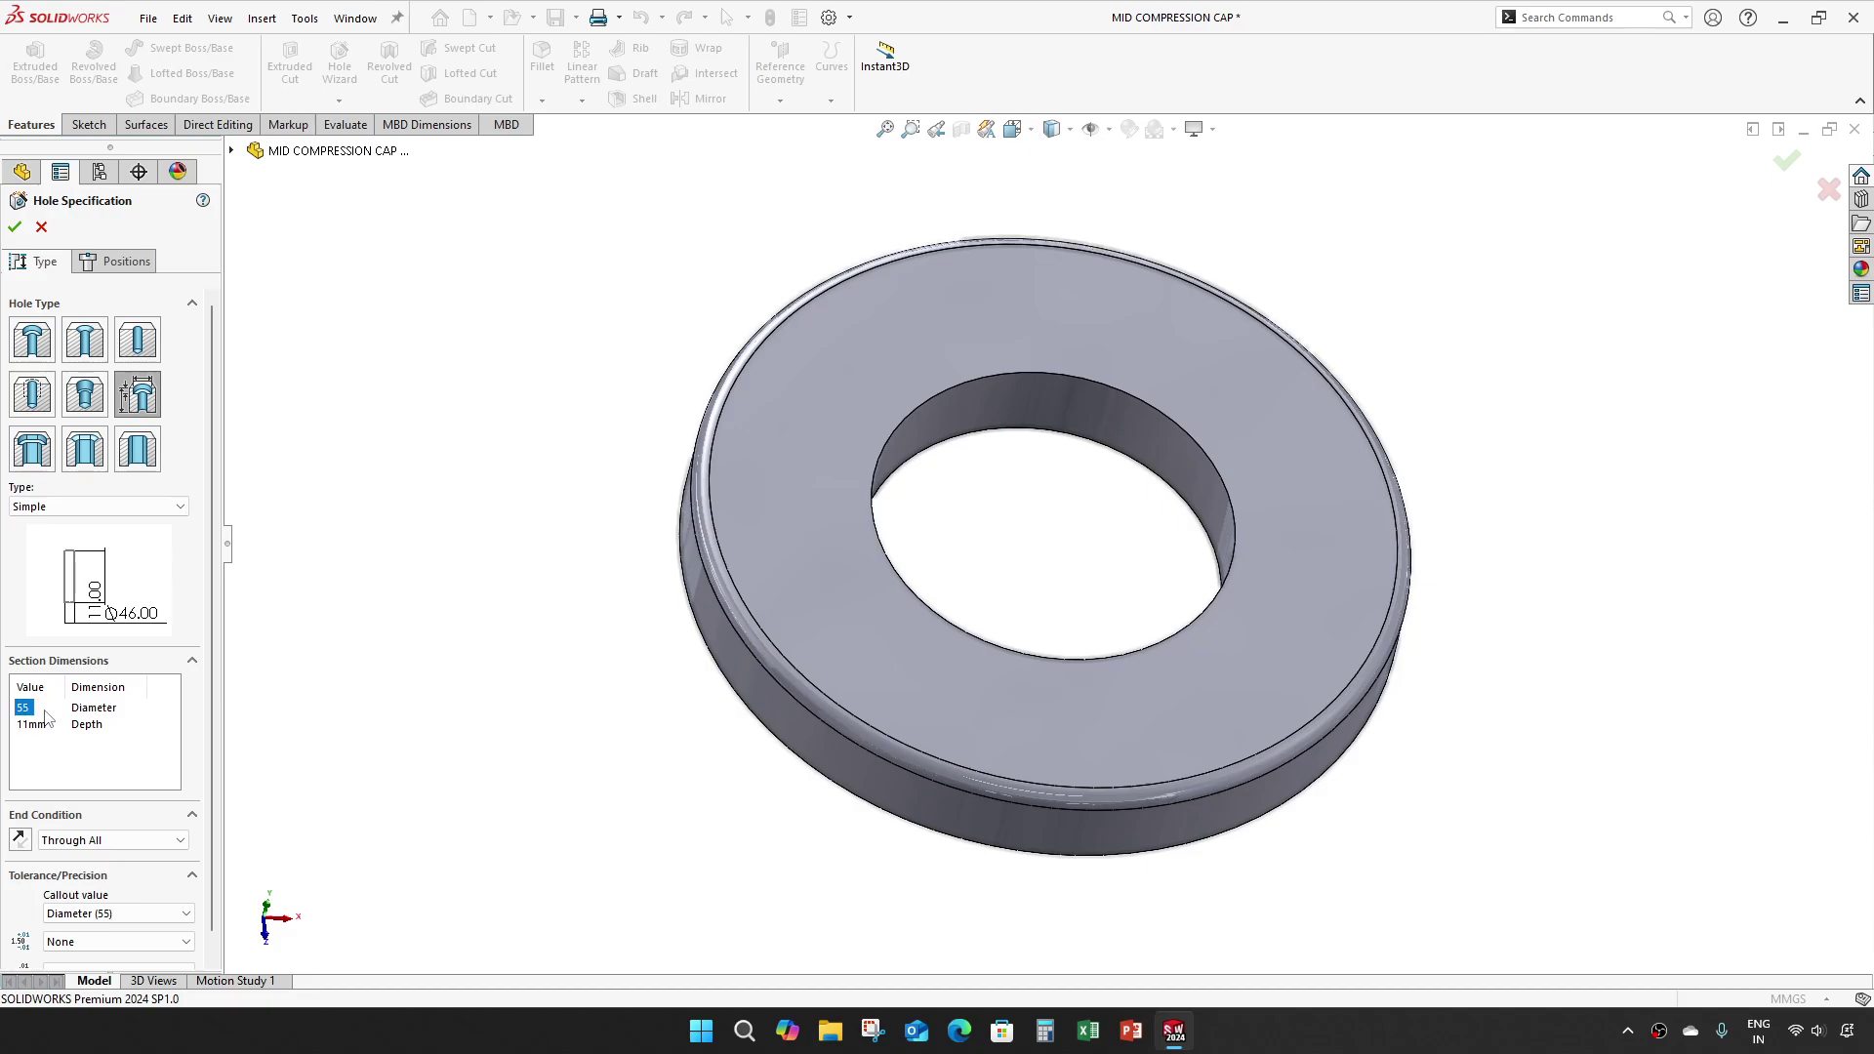
Step: Try to edit the depth of the 55 mm hole while its end condition is Through All
click(37, 726)
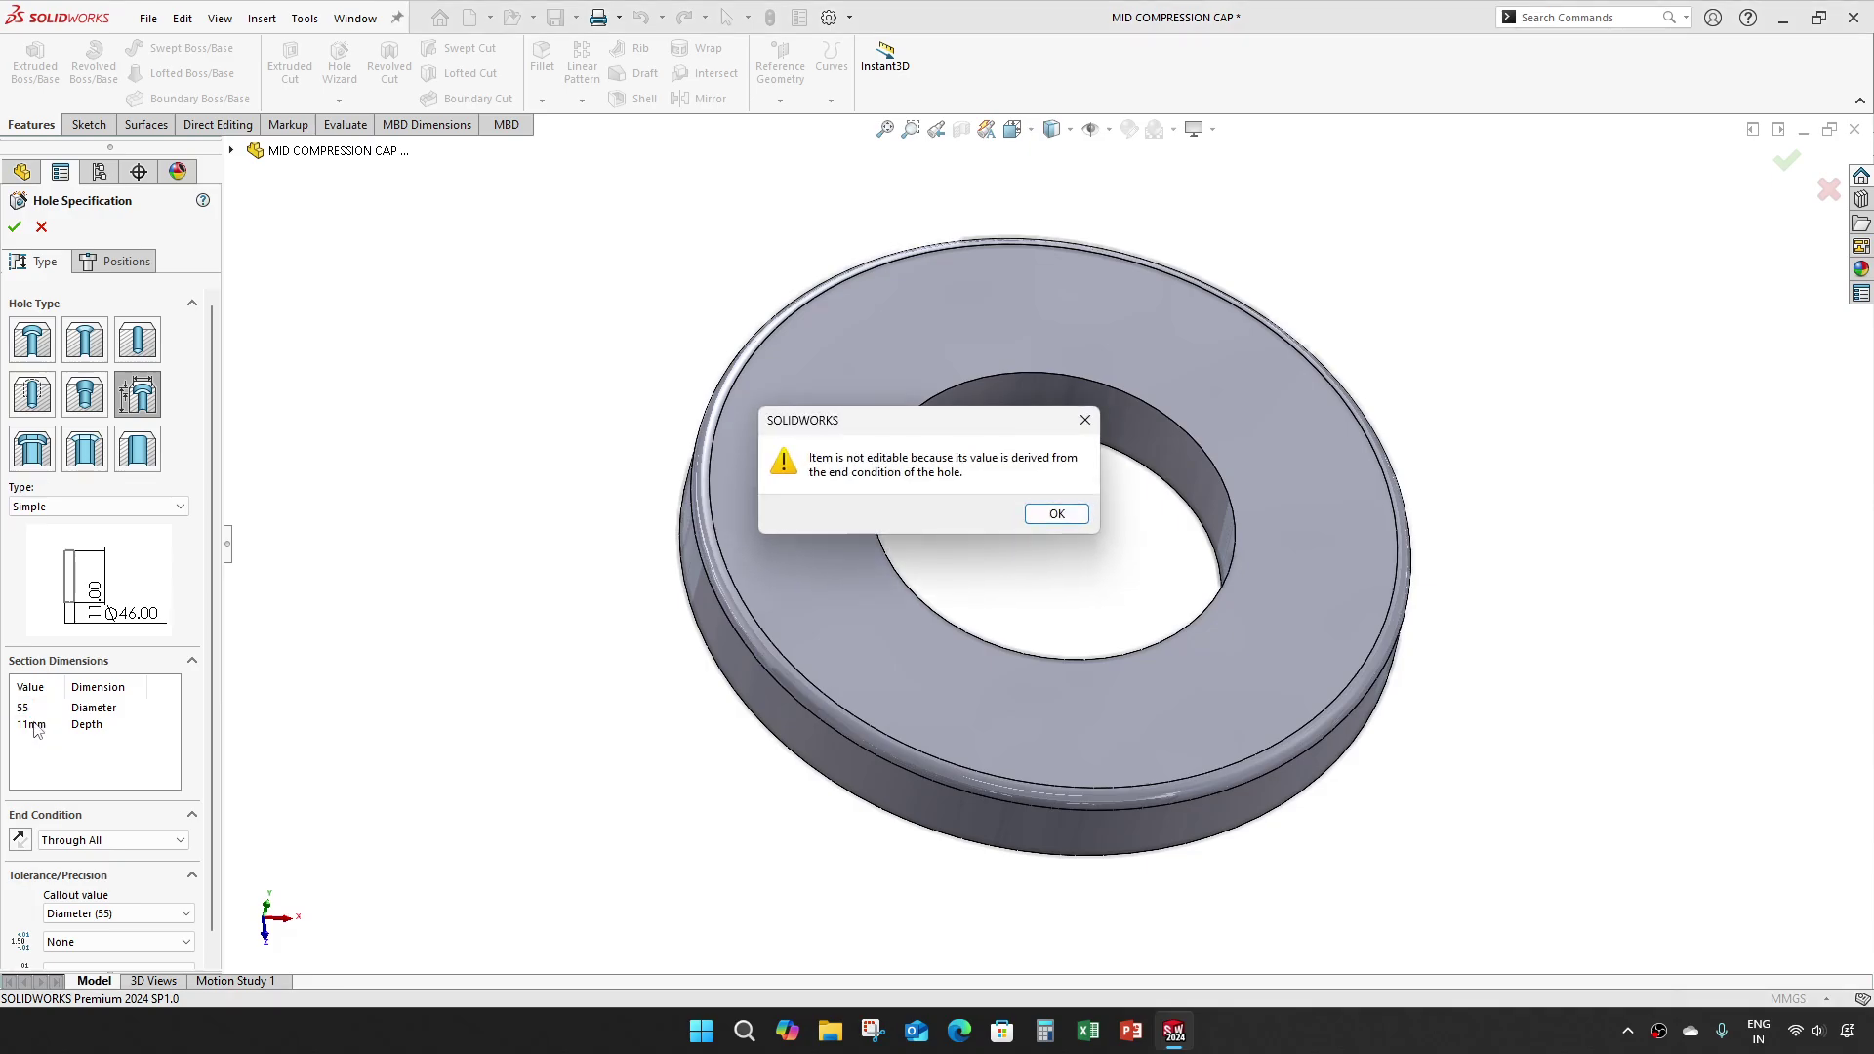
click(1057, 514)
click(39, 727)
click(1060, 512)
Step: Change the 55 mm hole's end condition to Blind and enter its depth
click(108, 840)
click(101, 864)
click(23, 724)
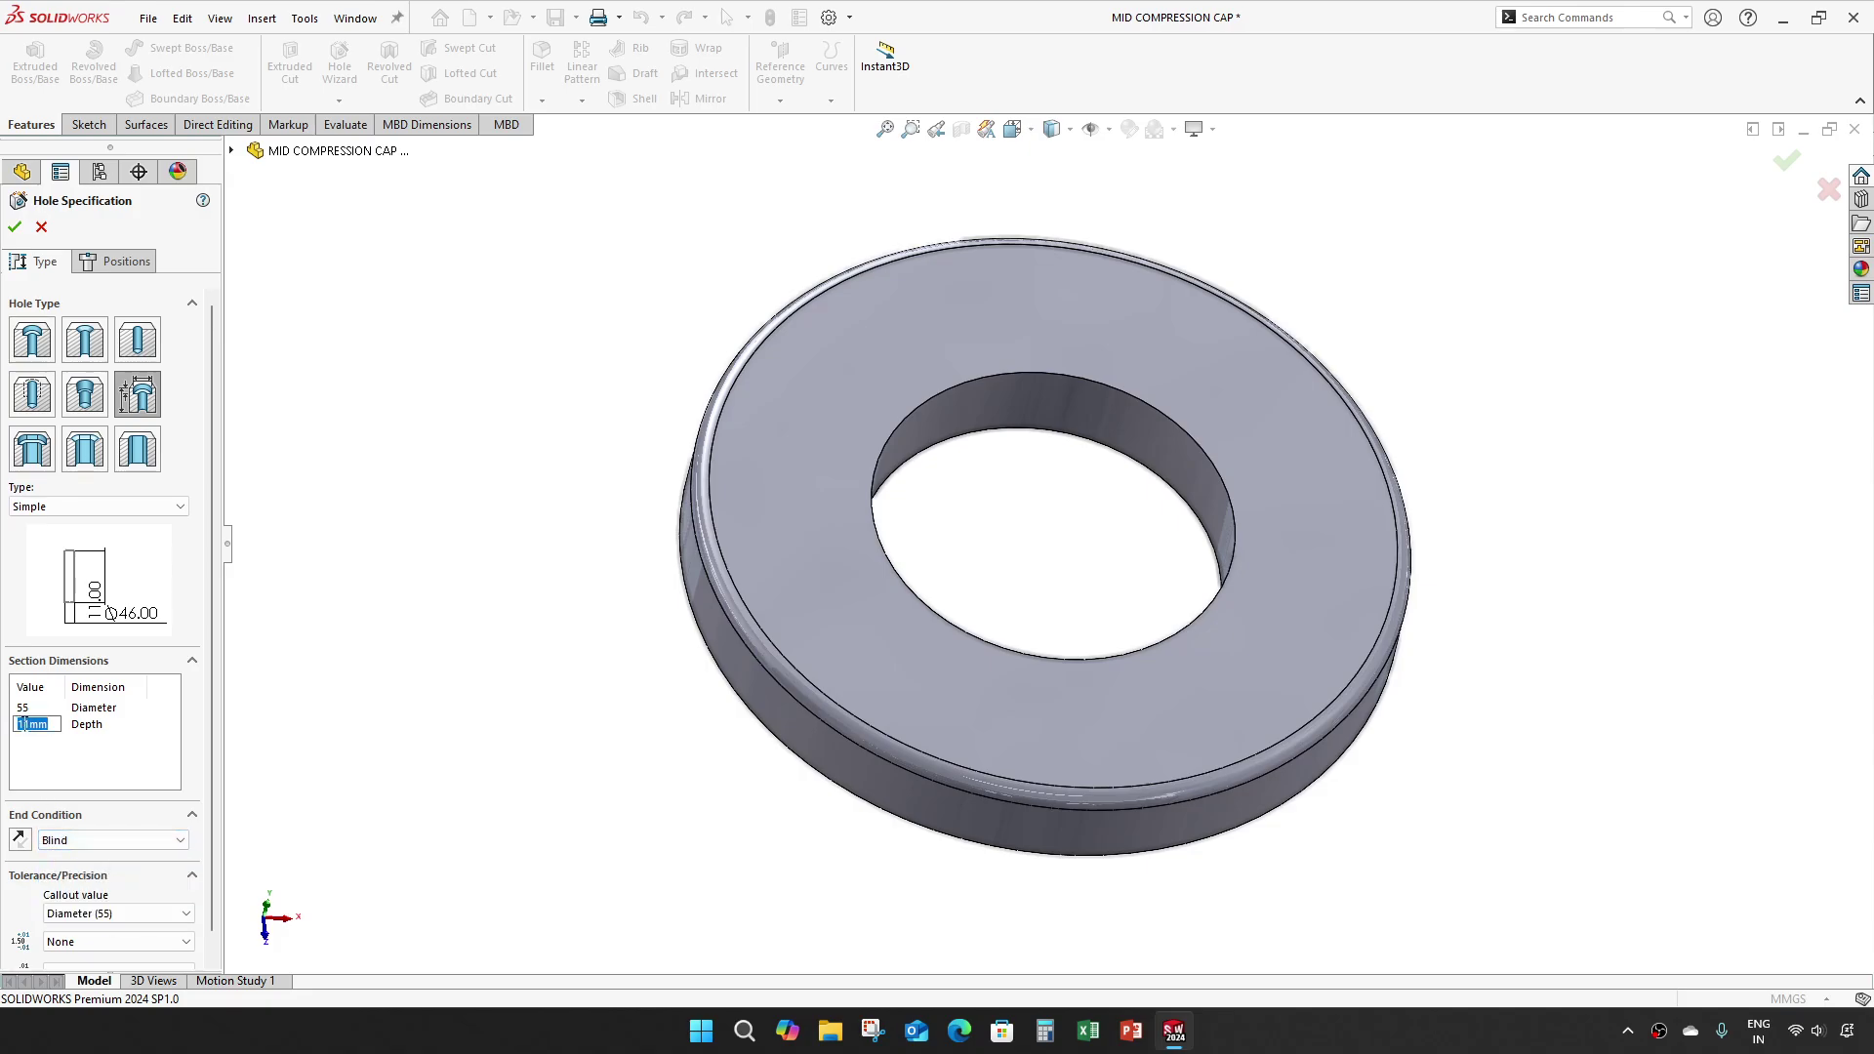
key(Return)
Step: Place the 55 mm blind hole on the disc's unfilleted face, centred on the origin, and complete it
click(115, 262)
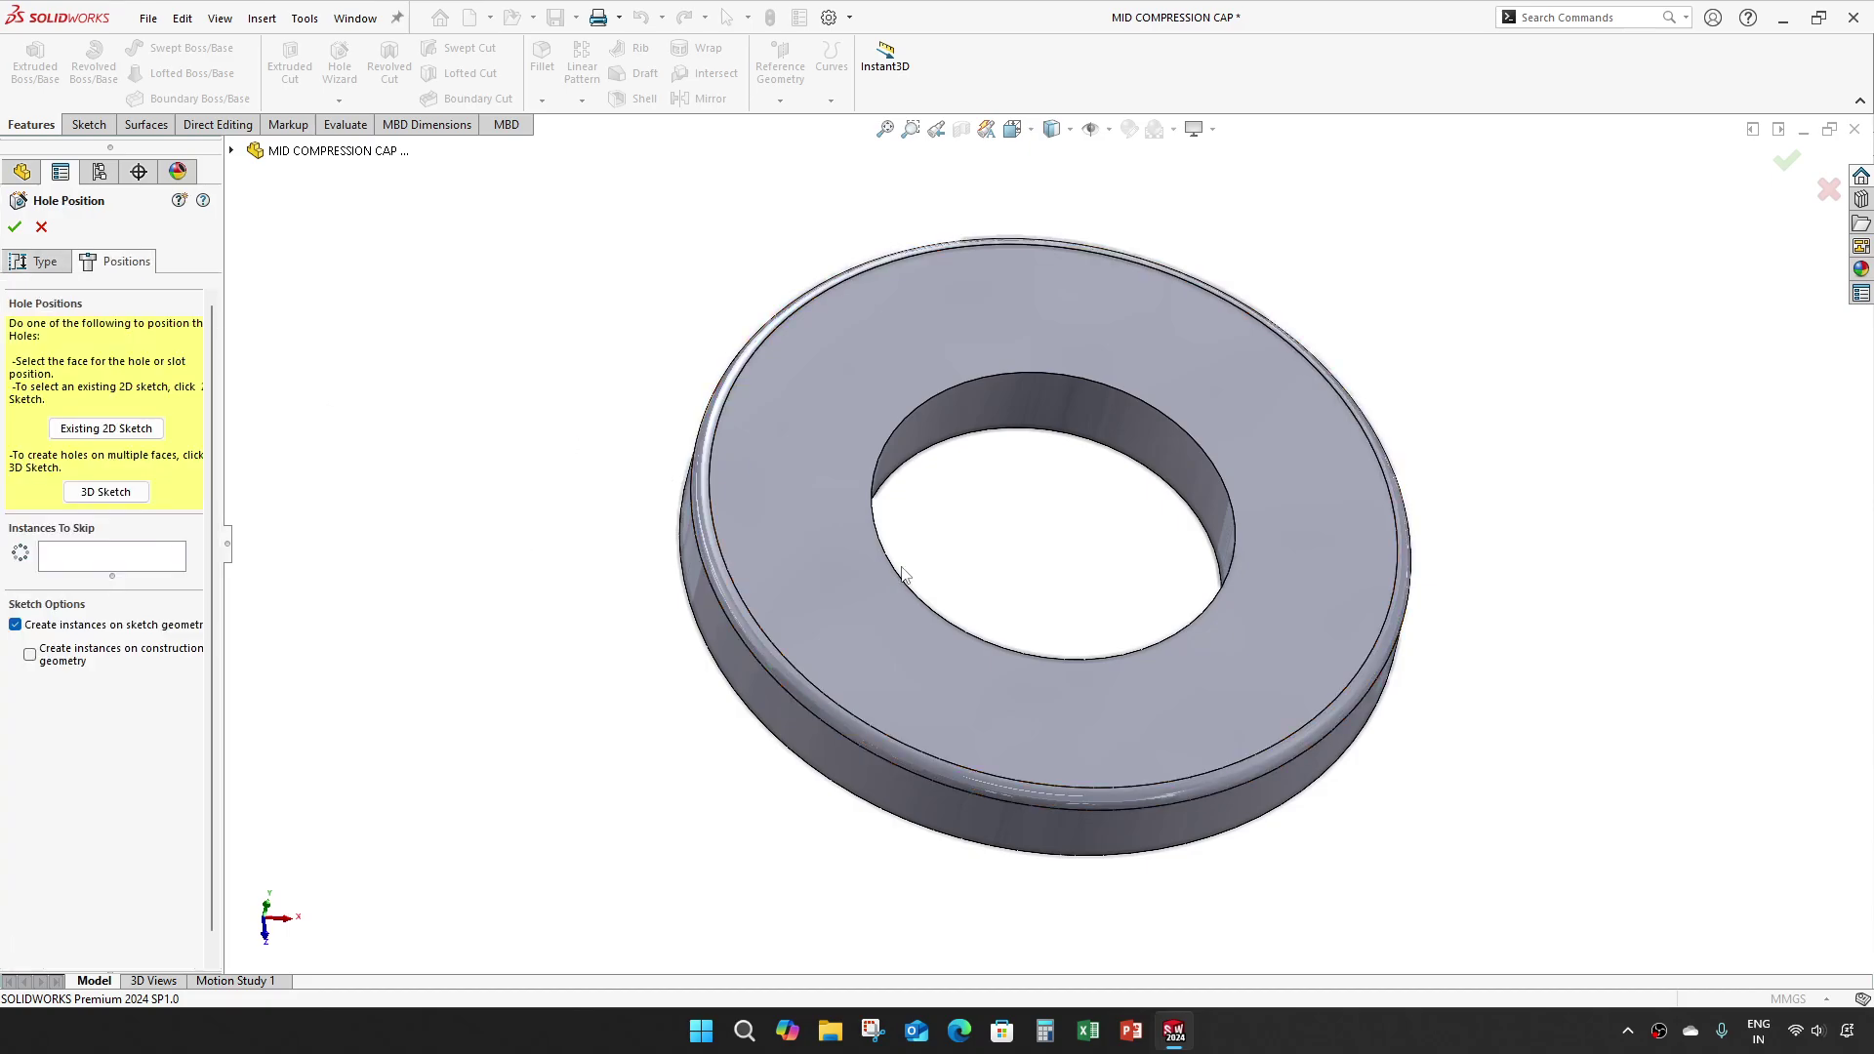
middle_drag(815, 581, 837, 716)
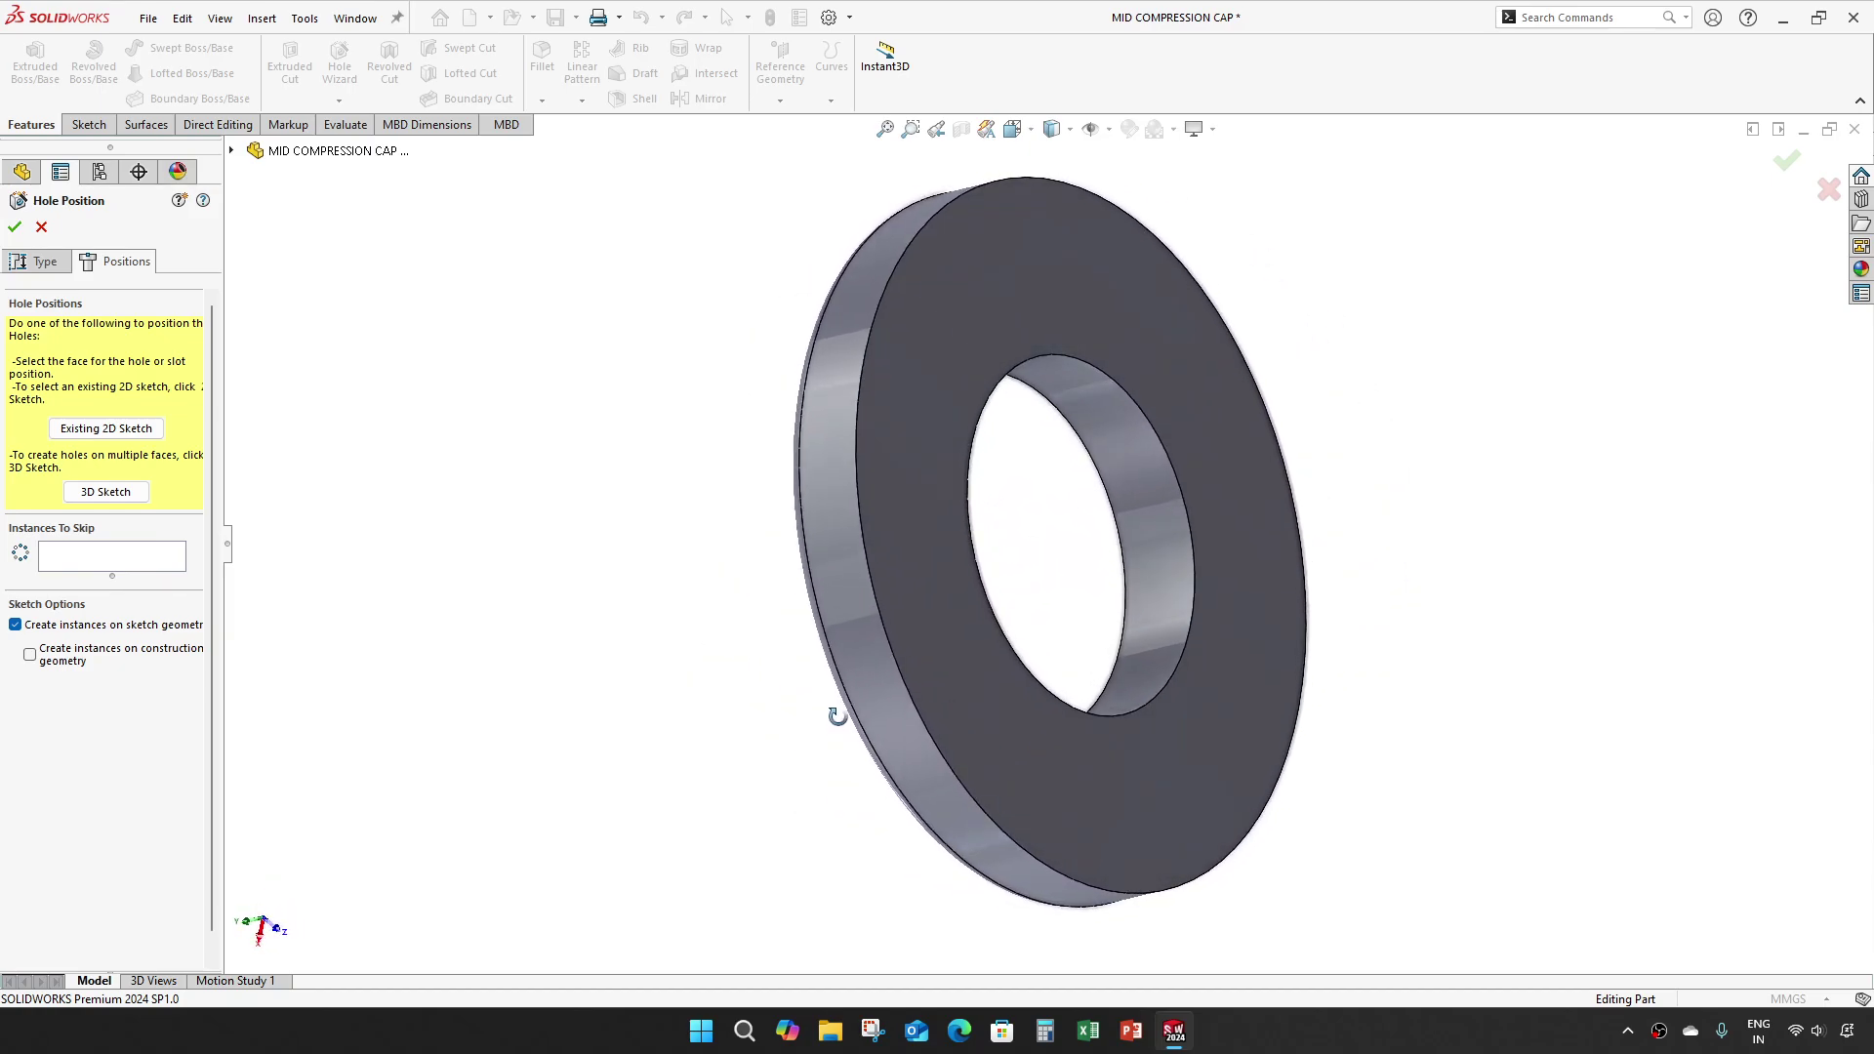
middle_drag(824, 808, 900, 778)
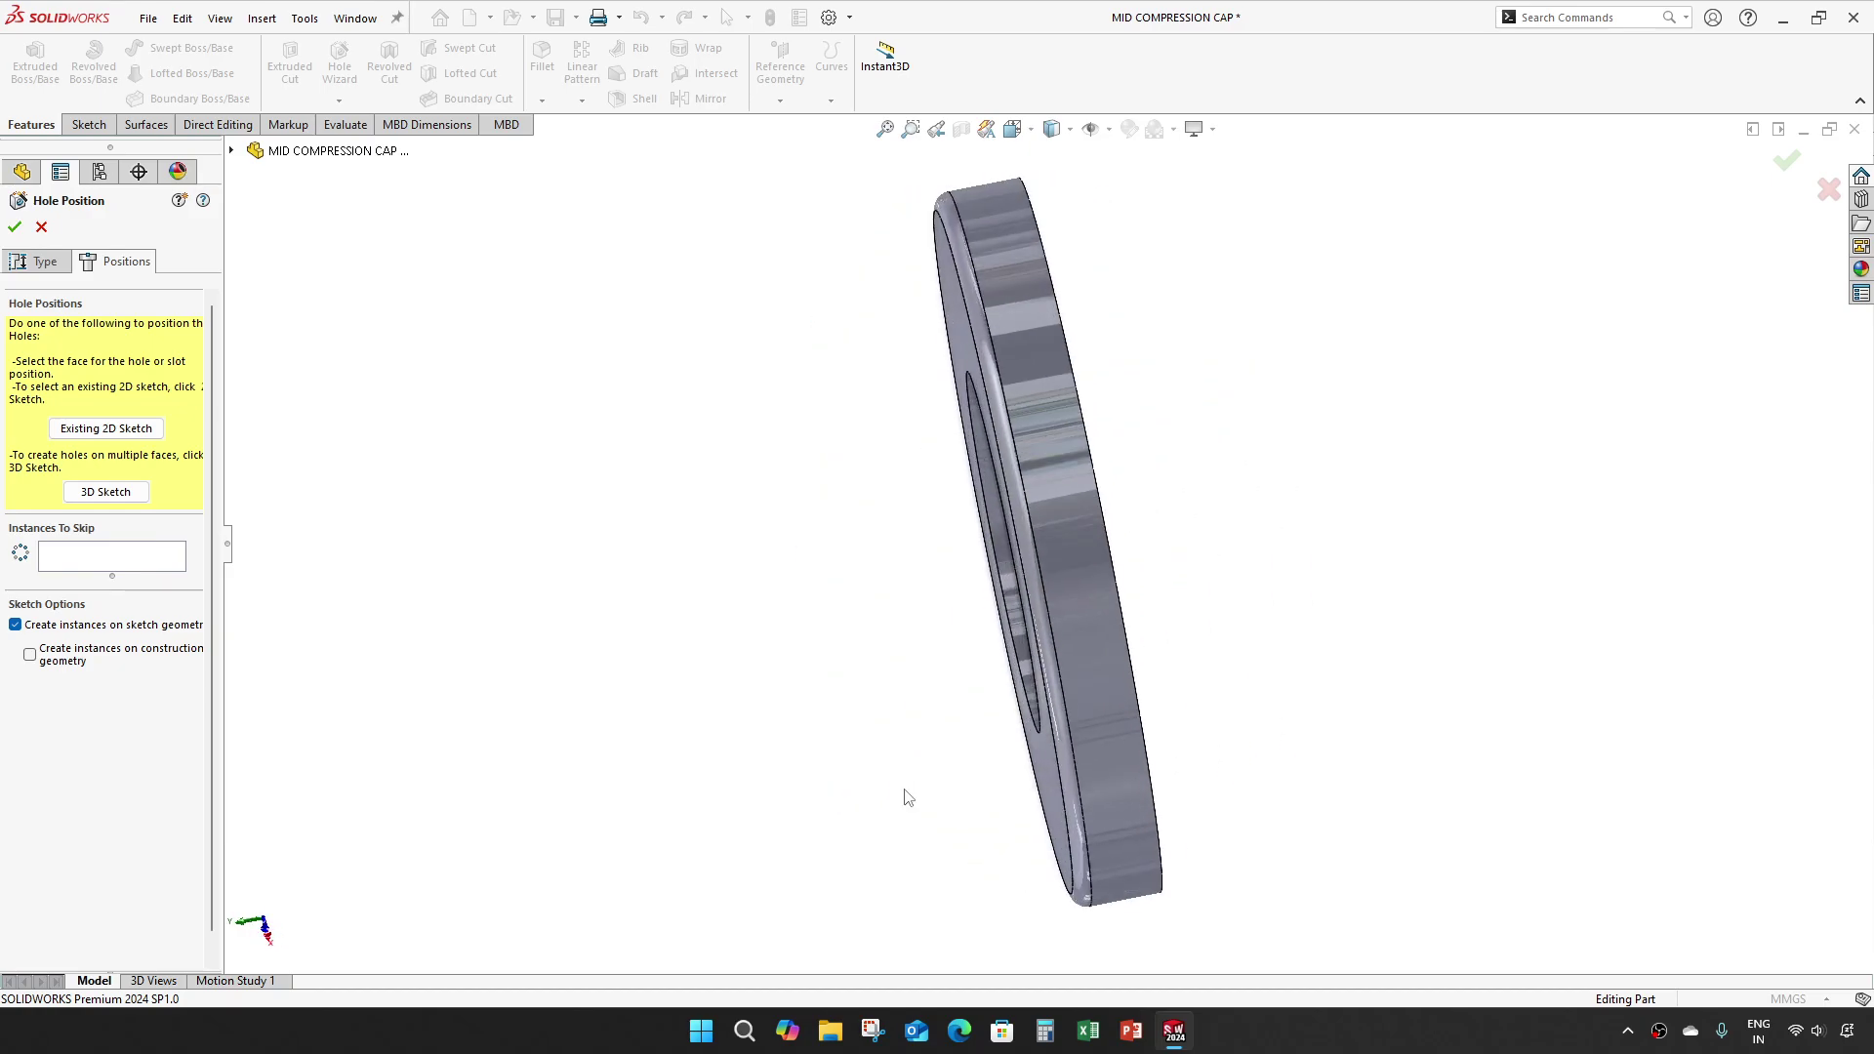
click(1068, 734)
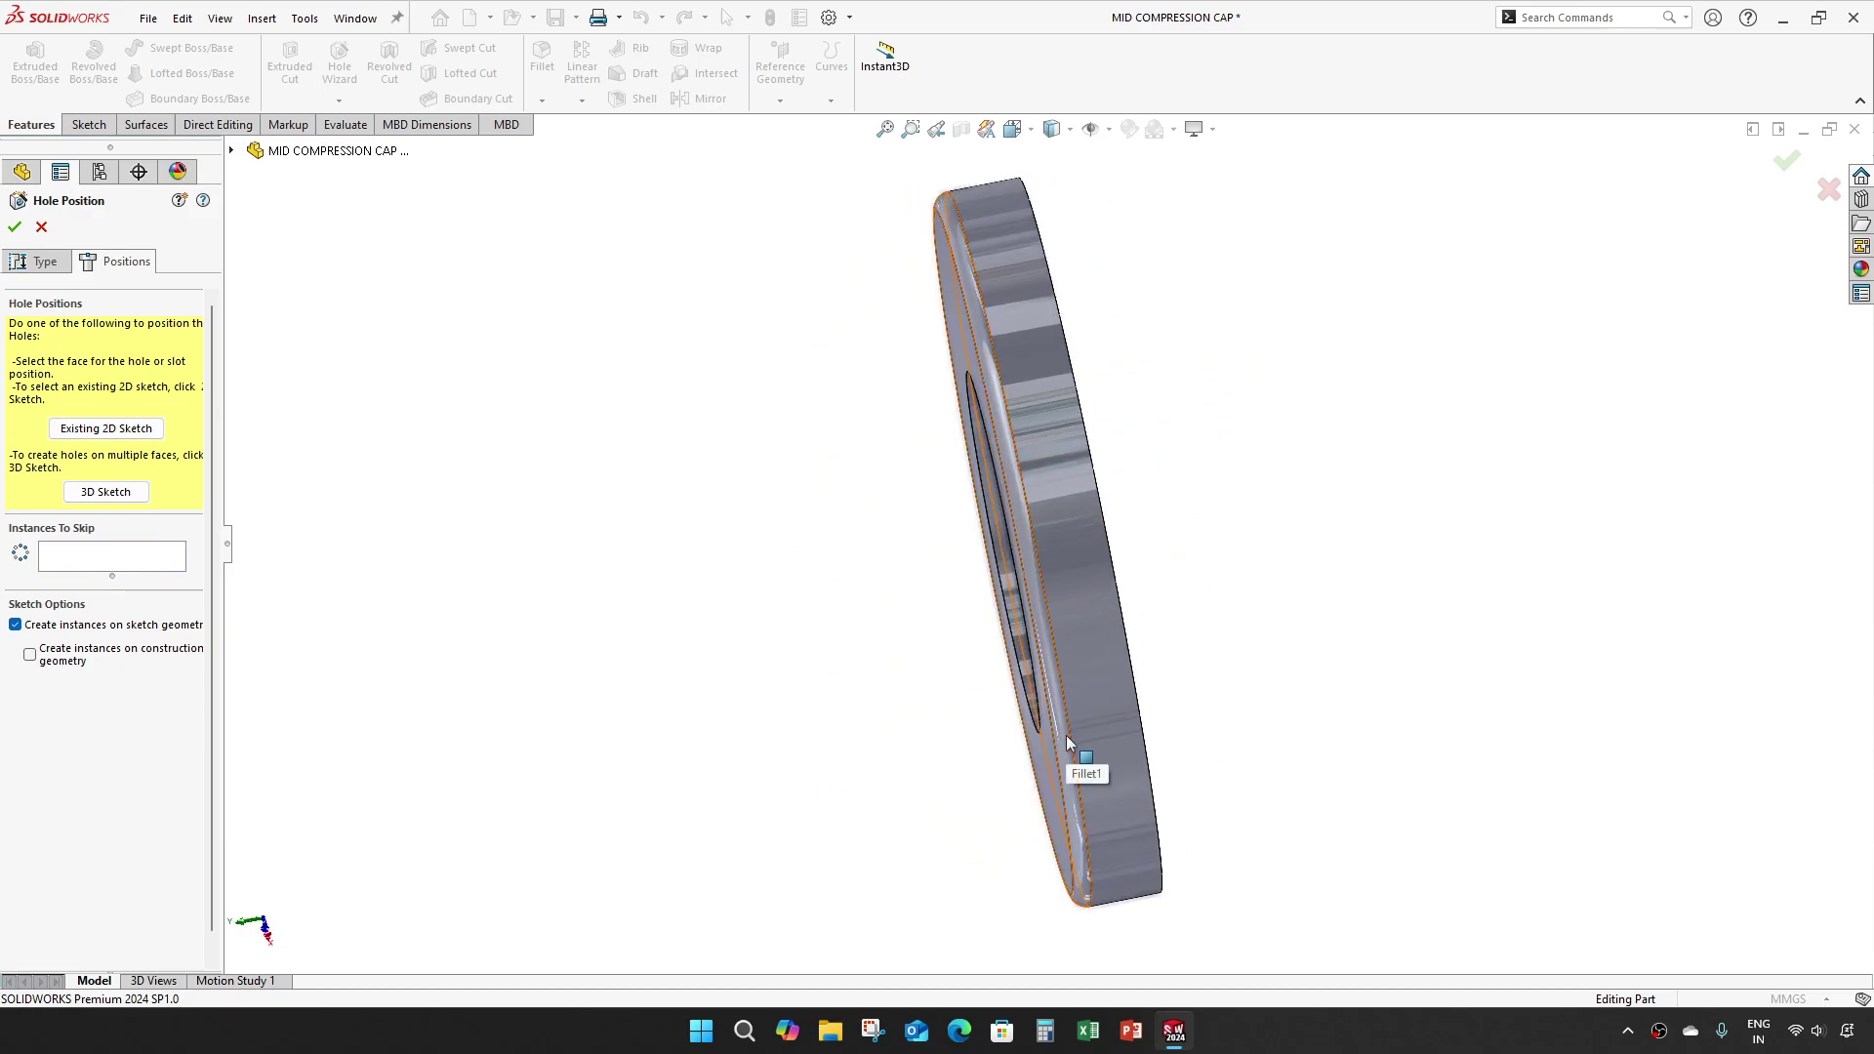
mouse_move(1051, 759)
middle_down()
mouse_move(935, 742)
mouse_move(930, 765)
middle_up()
click(1011, 757)
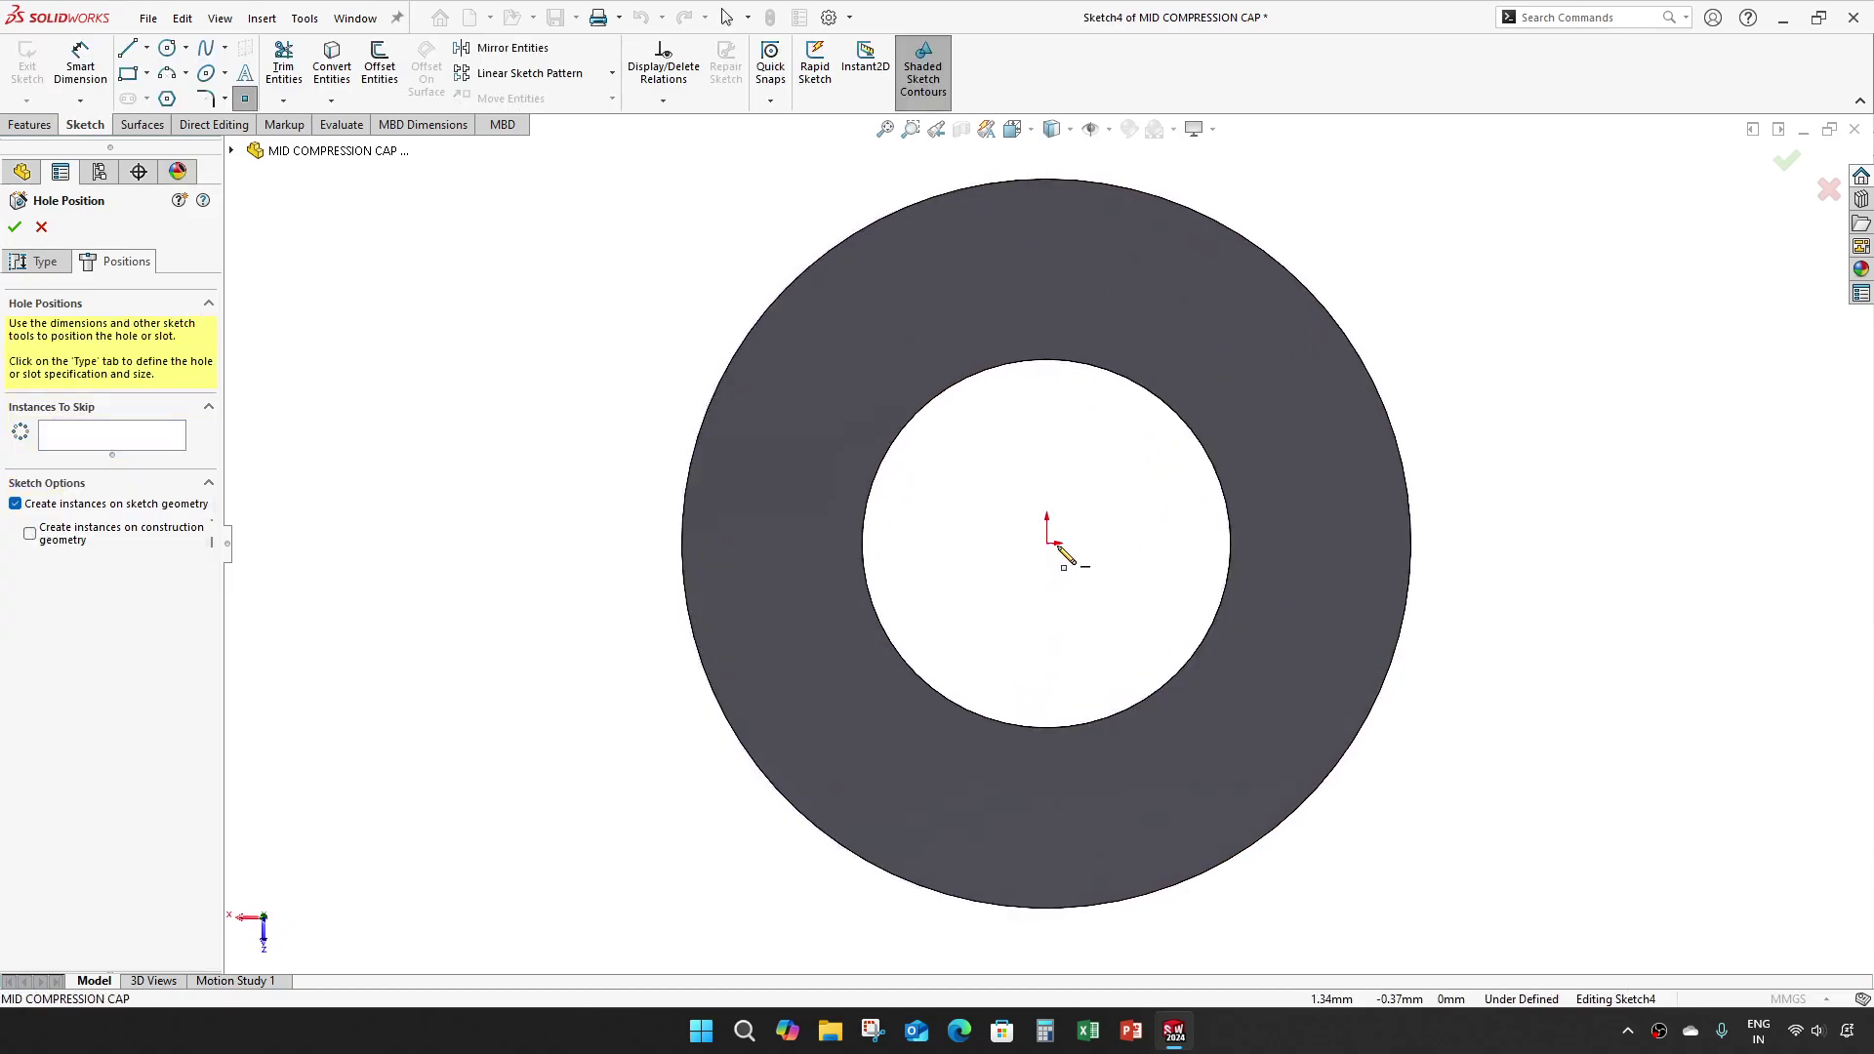
click(1047, 541)
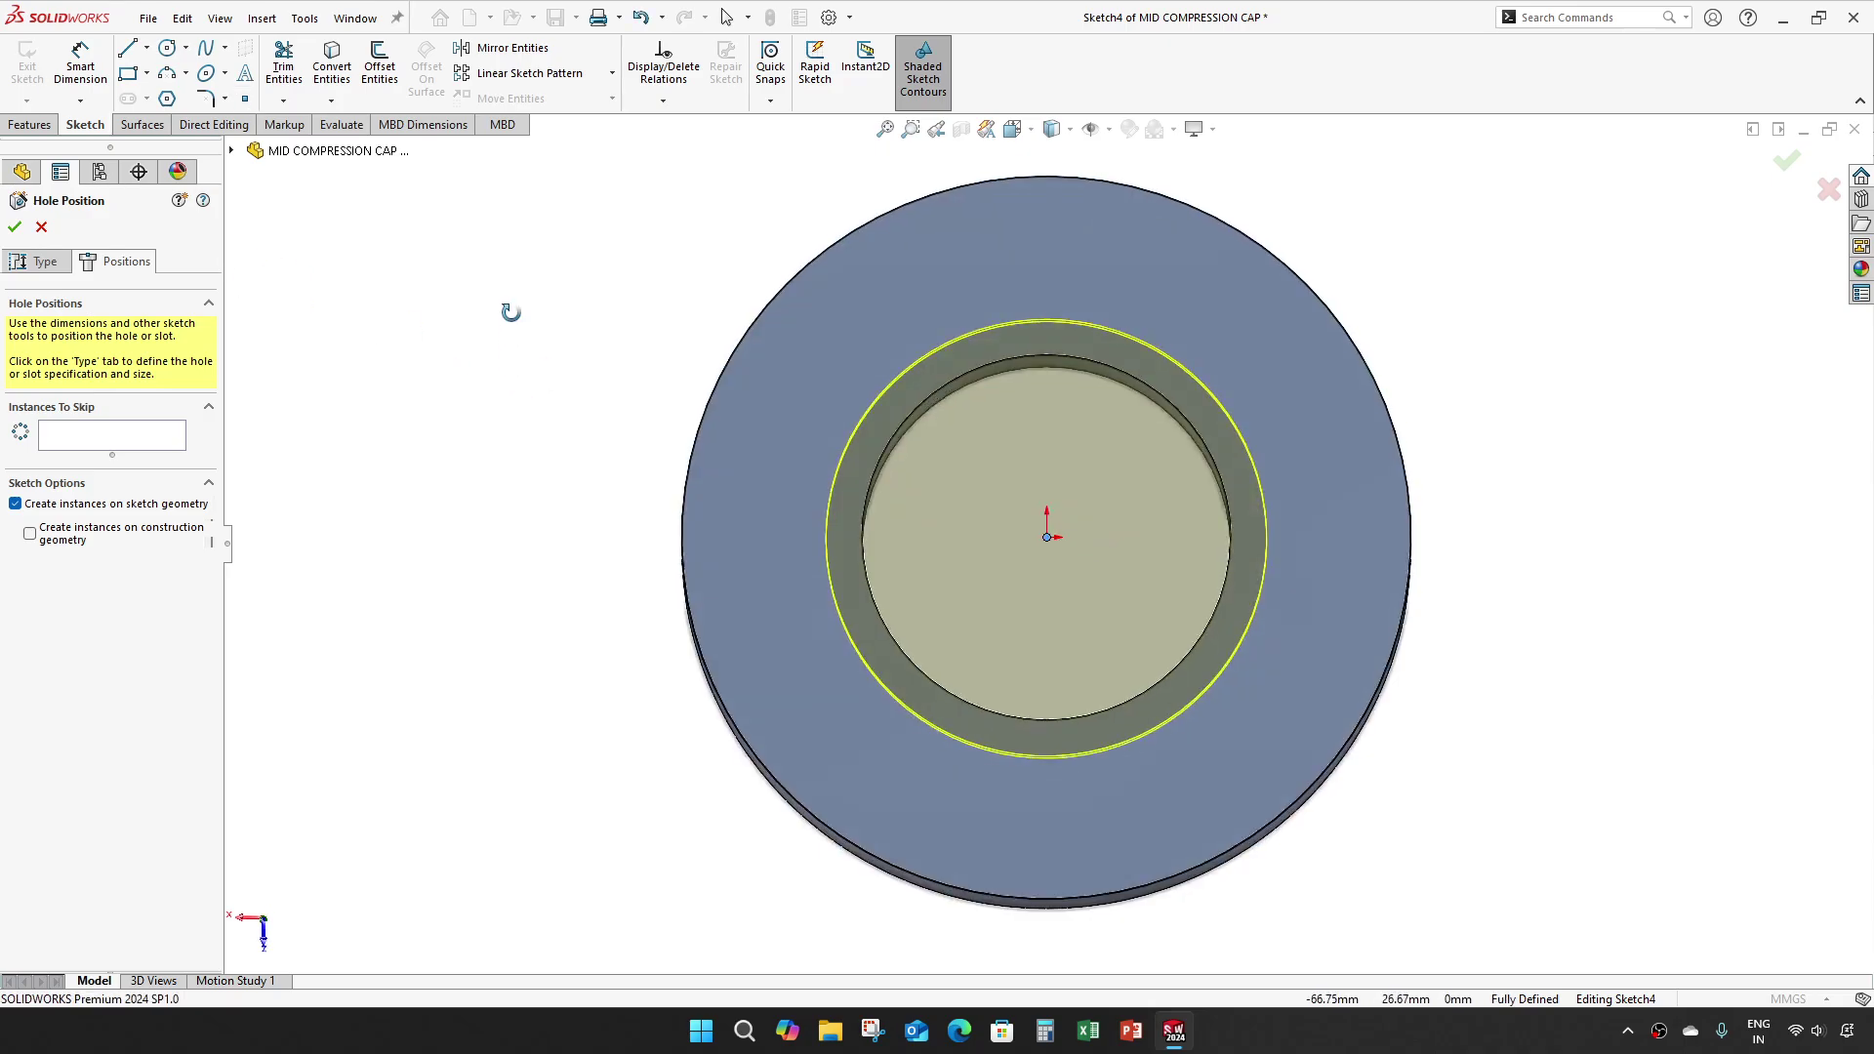
middle_drag(511, 342, 586, 186)
scroll(908, 576, down, 2)
middle_drag(904, 566, 895, 502)
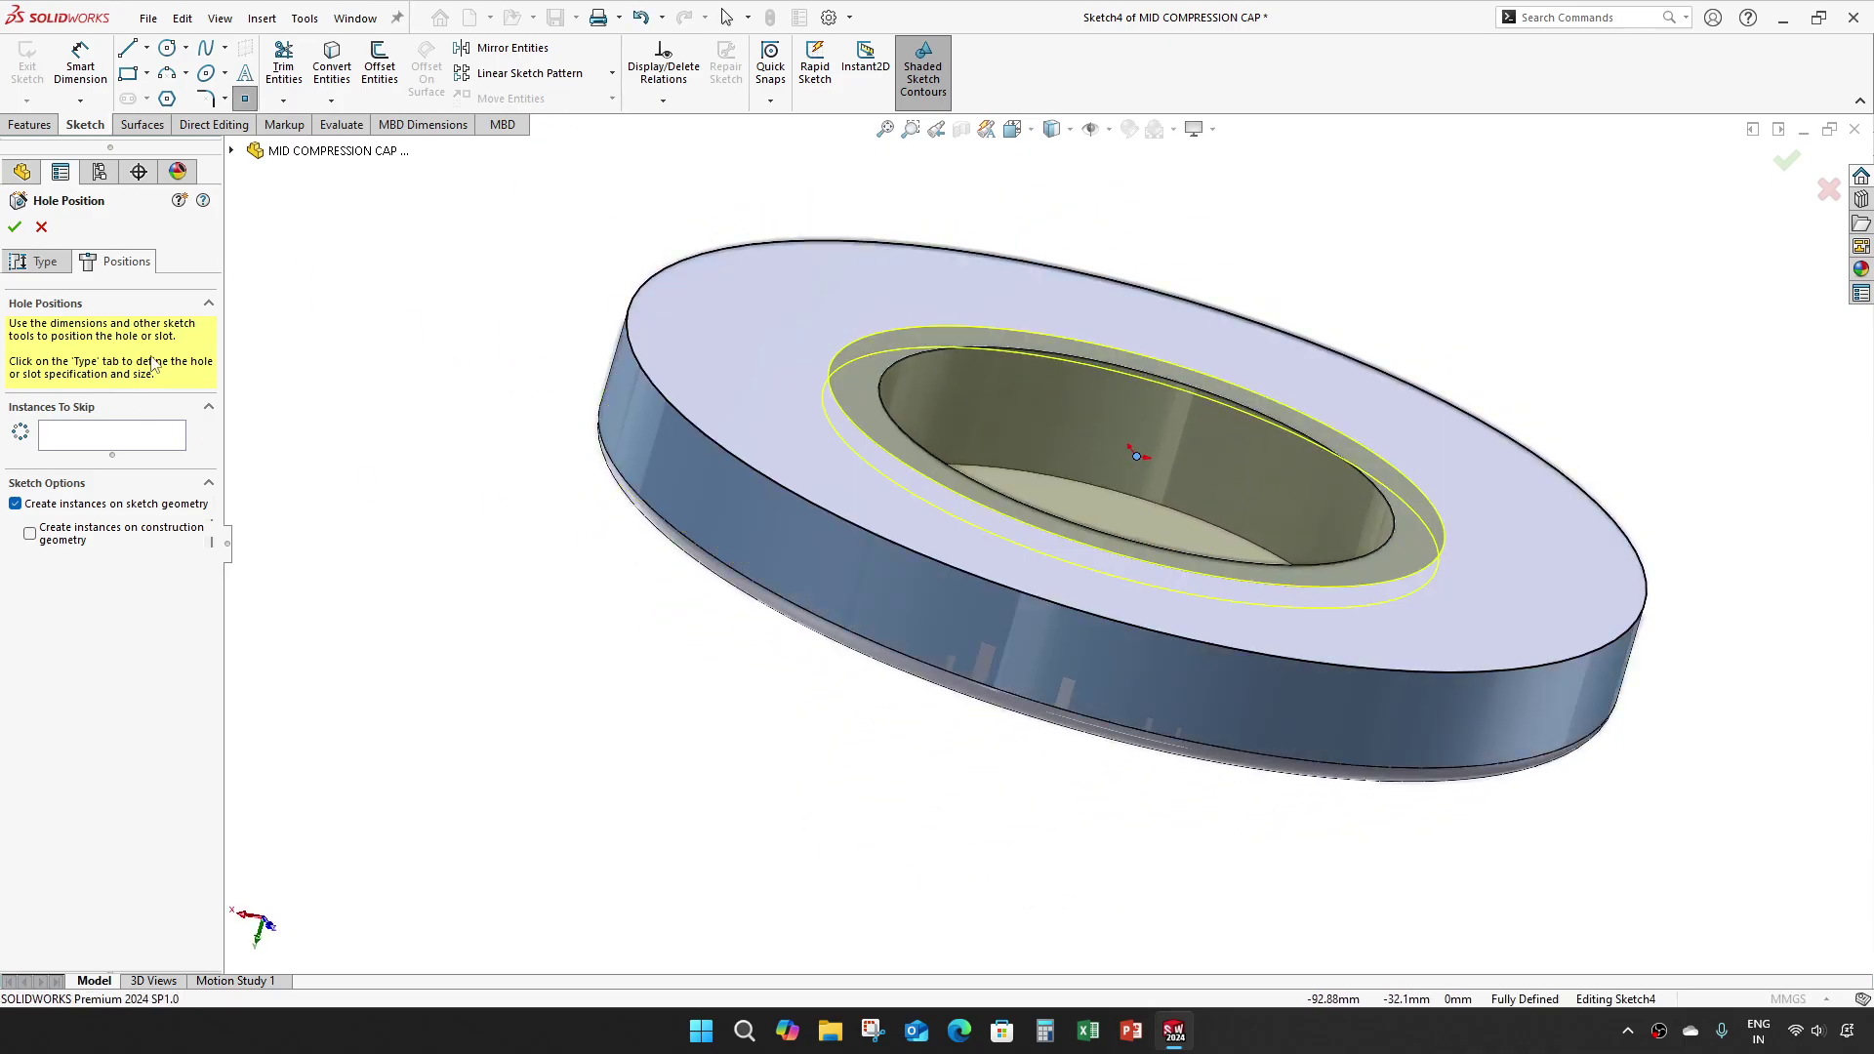
mouse_move(428, 444)
middle_down()
mouse_move(448, 382)
mouse_move(427, 432)
middle_up()
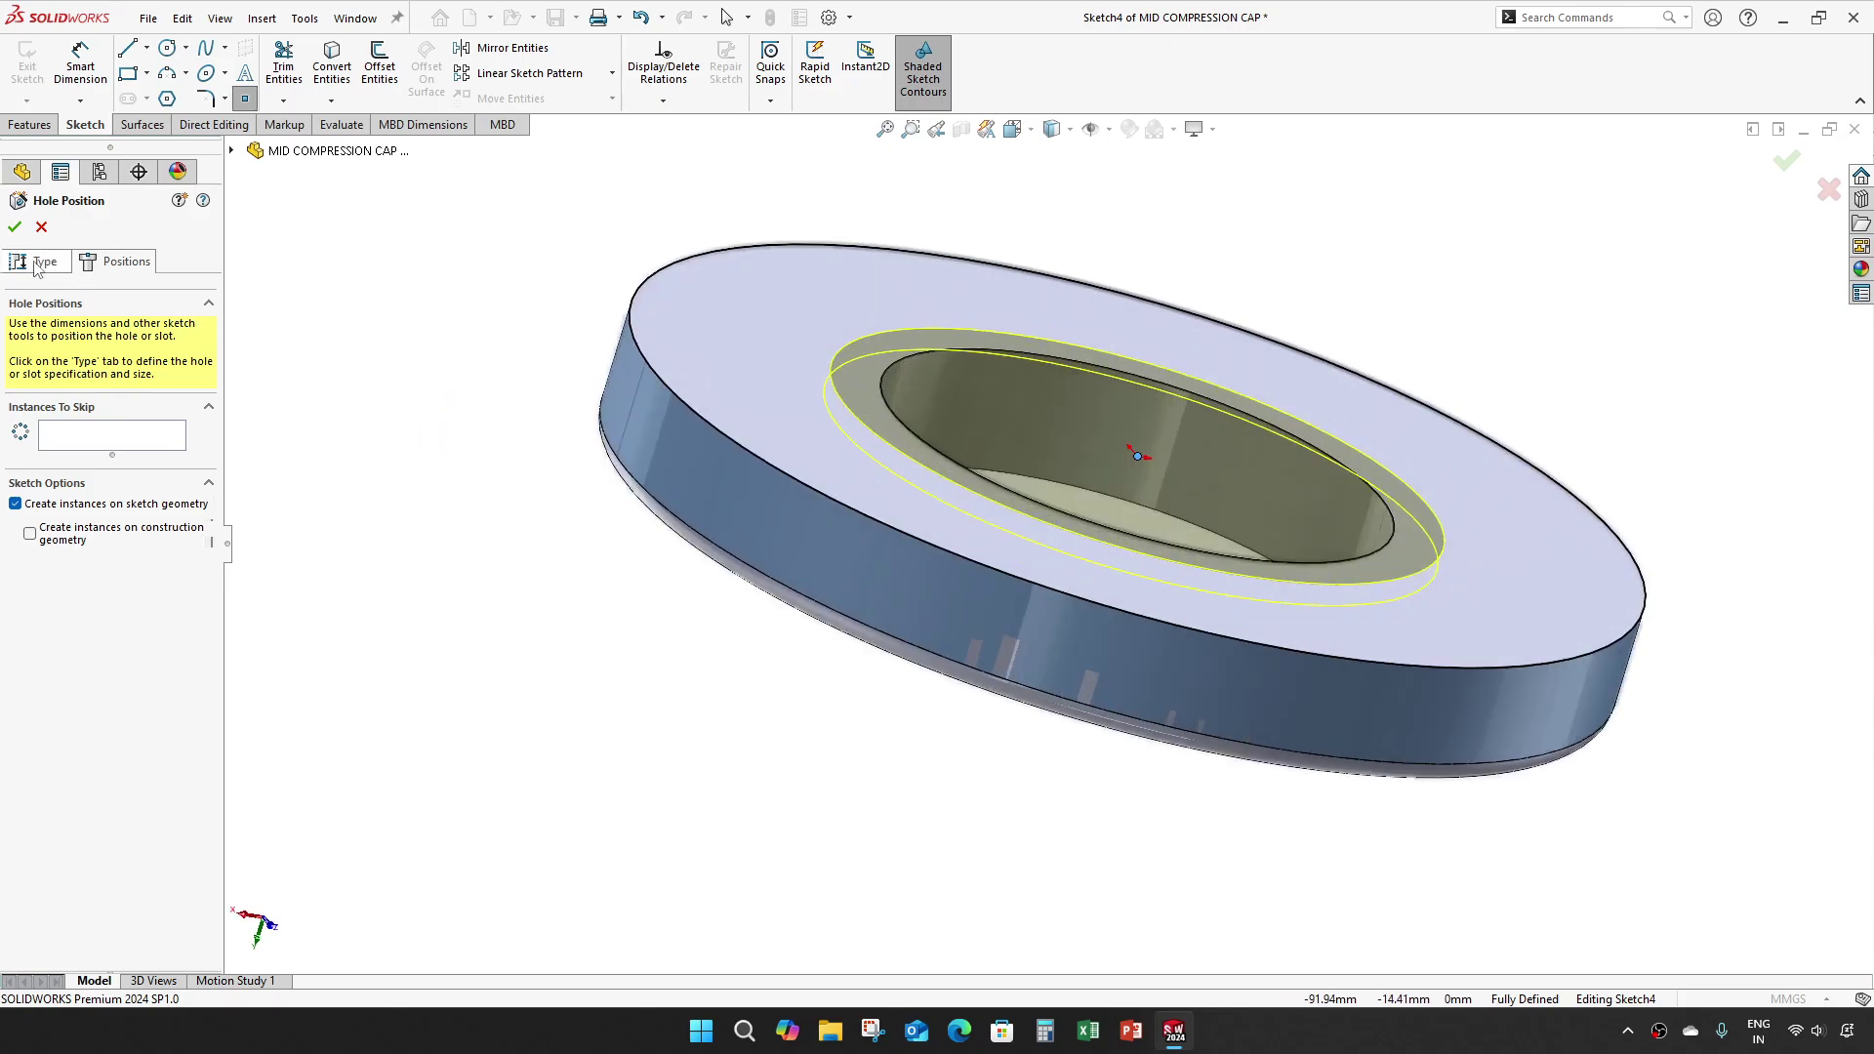
click(14, 227)
Step: Fillet the outer rim edge of the 55 mm recess with a 1 mm radius
scroll(1018, 603, up, 3)
scroll(1017, 597, down, 2)
middle_drag(1003, 535, 975, 653)
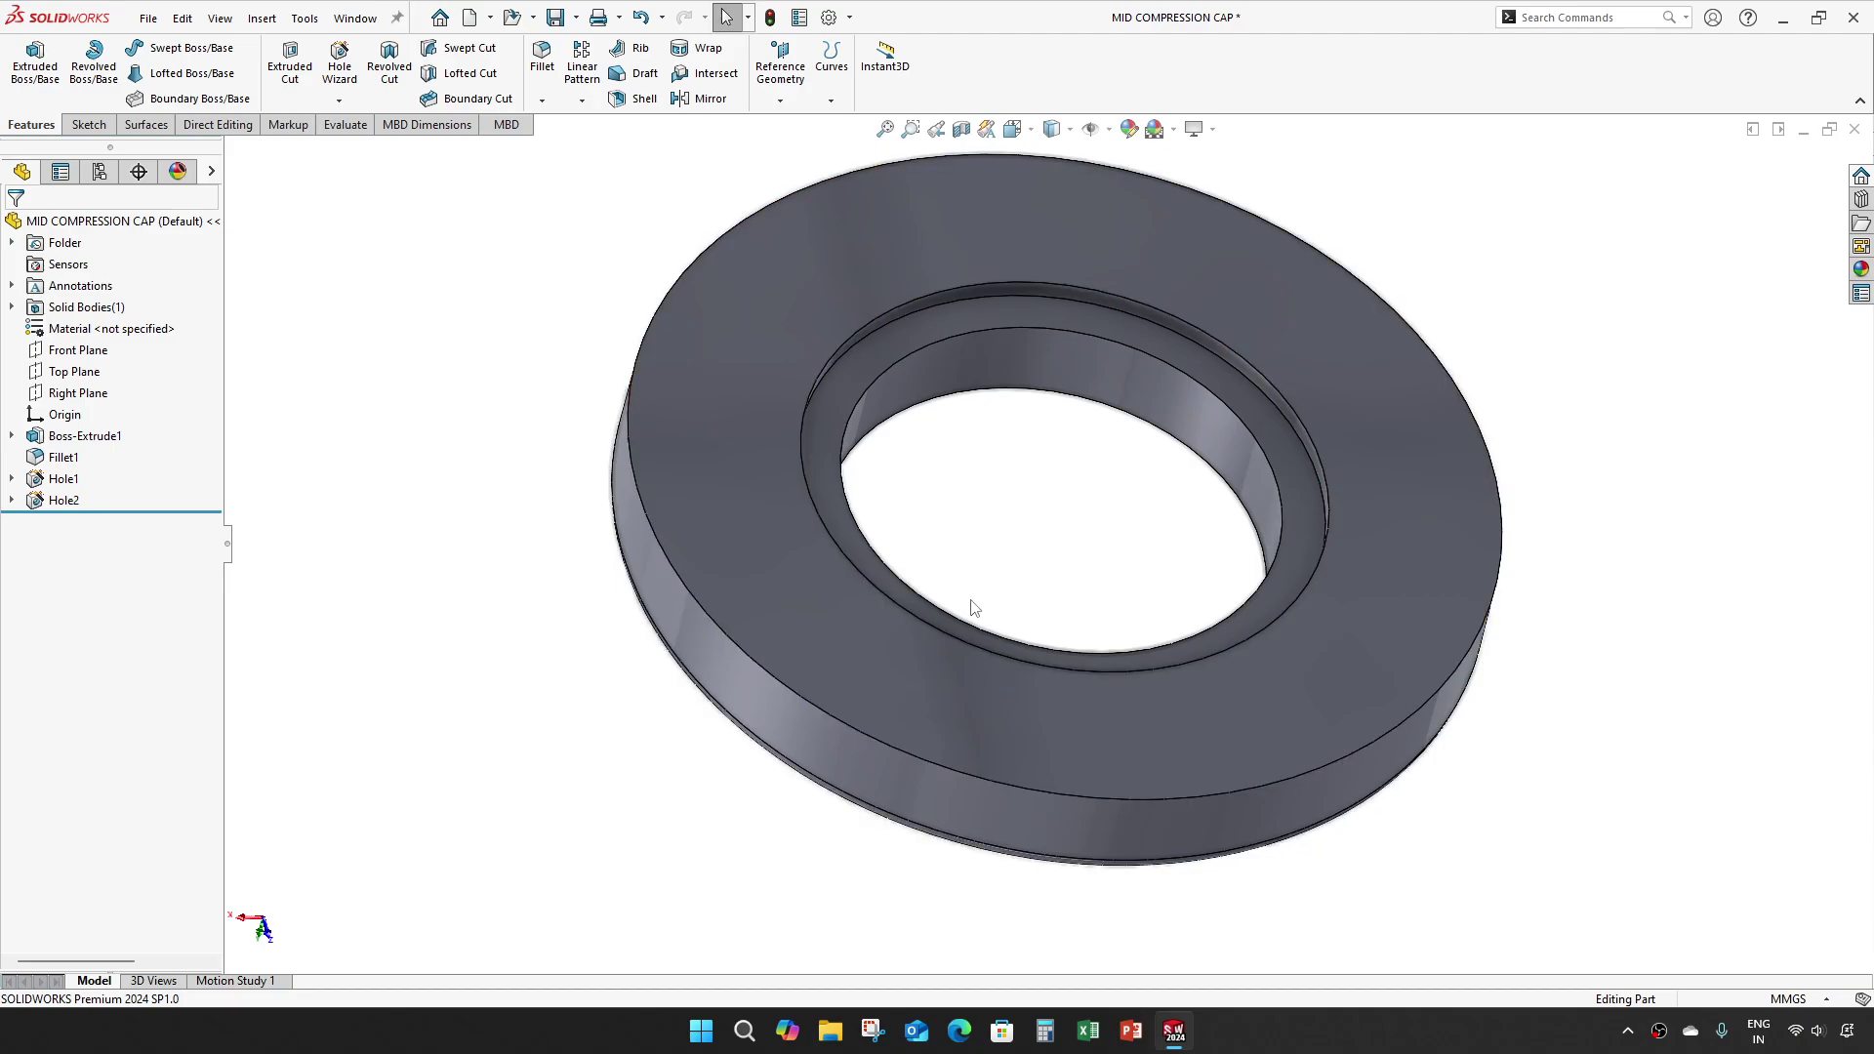
scroll(1084, 581, up, 2)
scroll(1117, 417, down, 3)
middle_drag(1095, 520, 1064, 509)
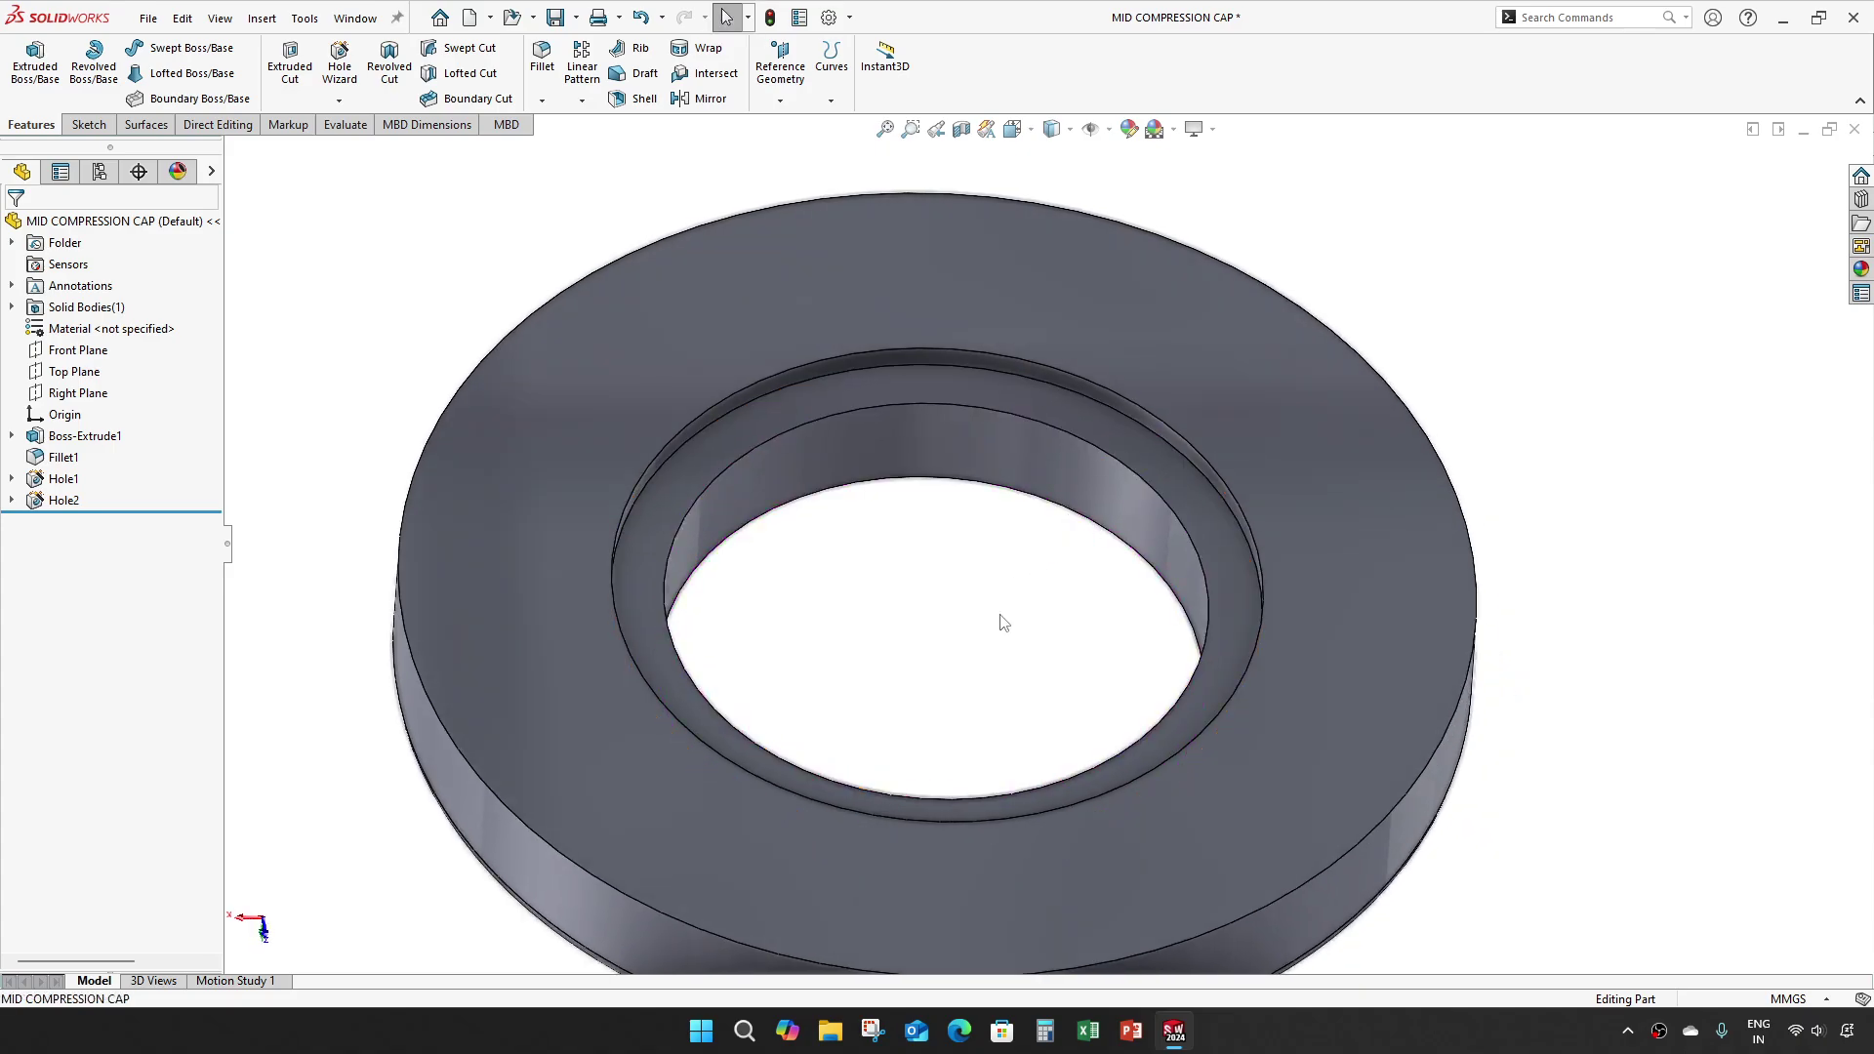
click(547, 67)
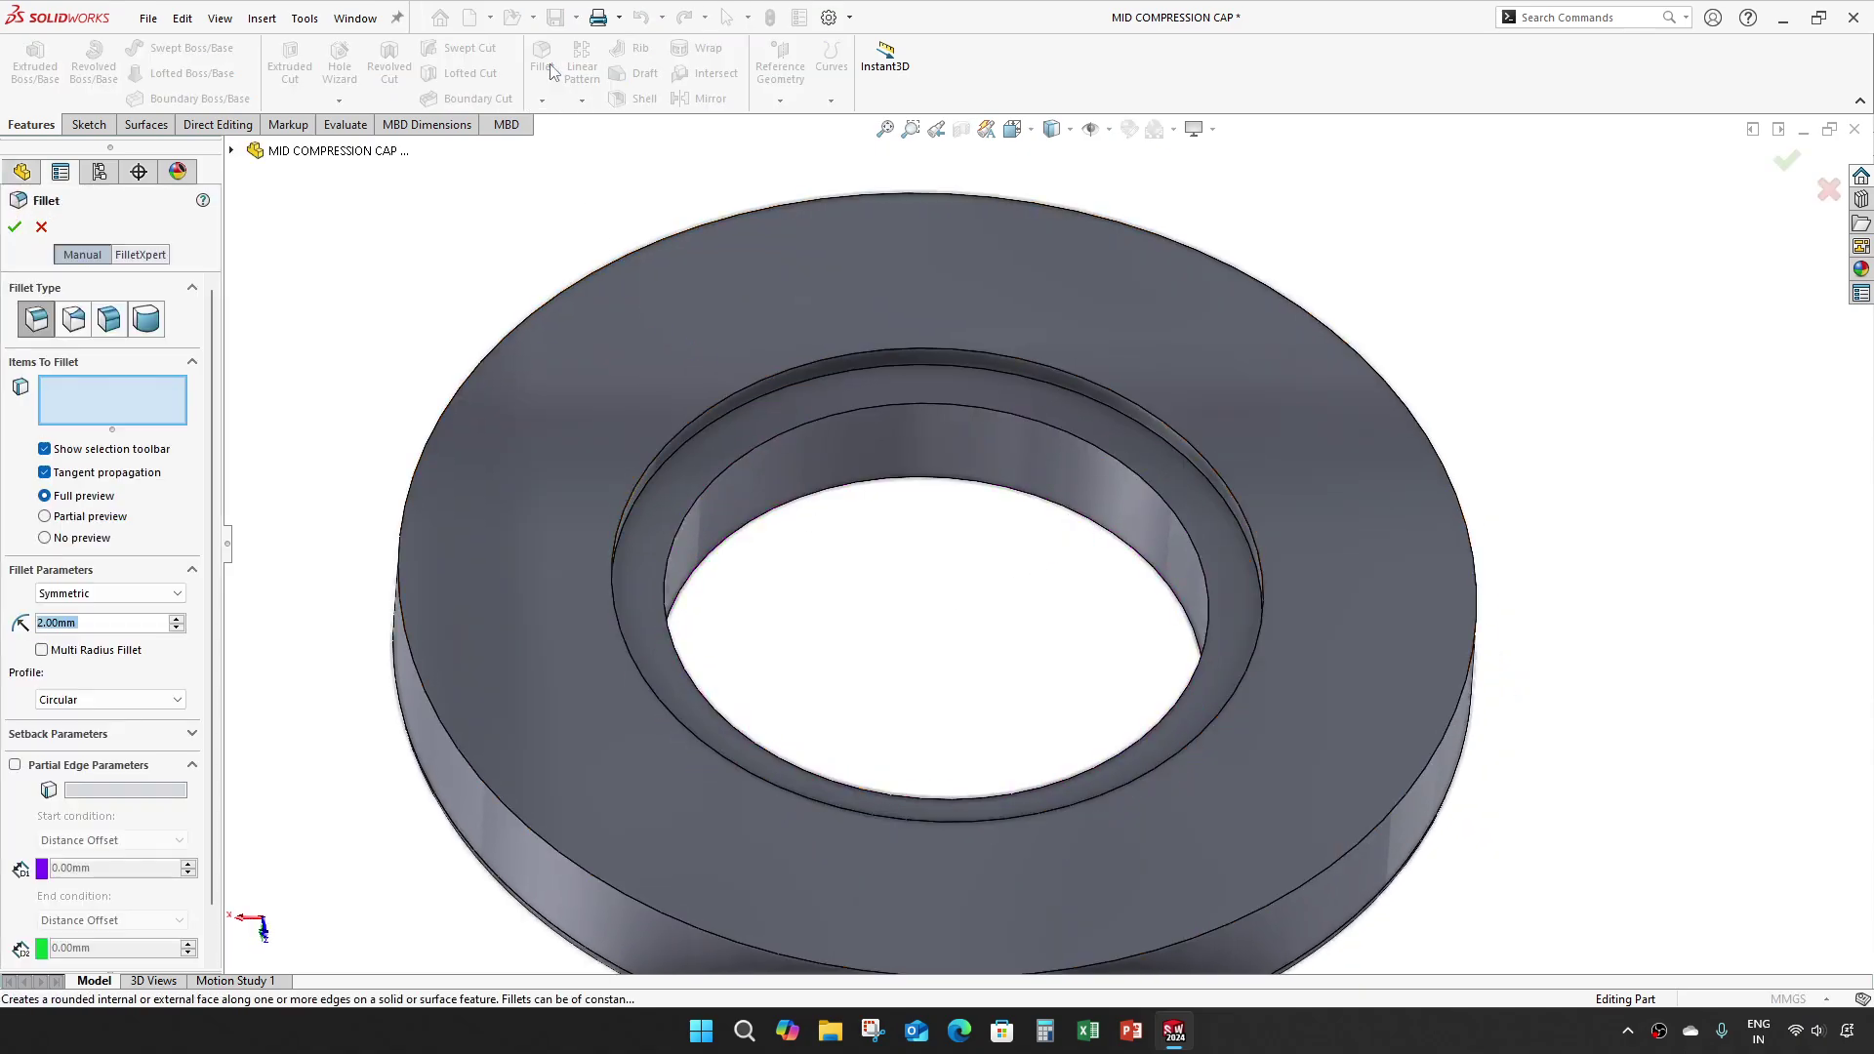
text(1)
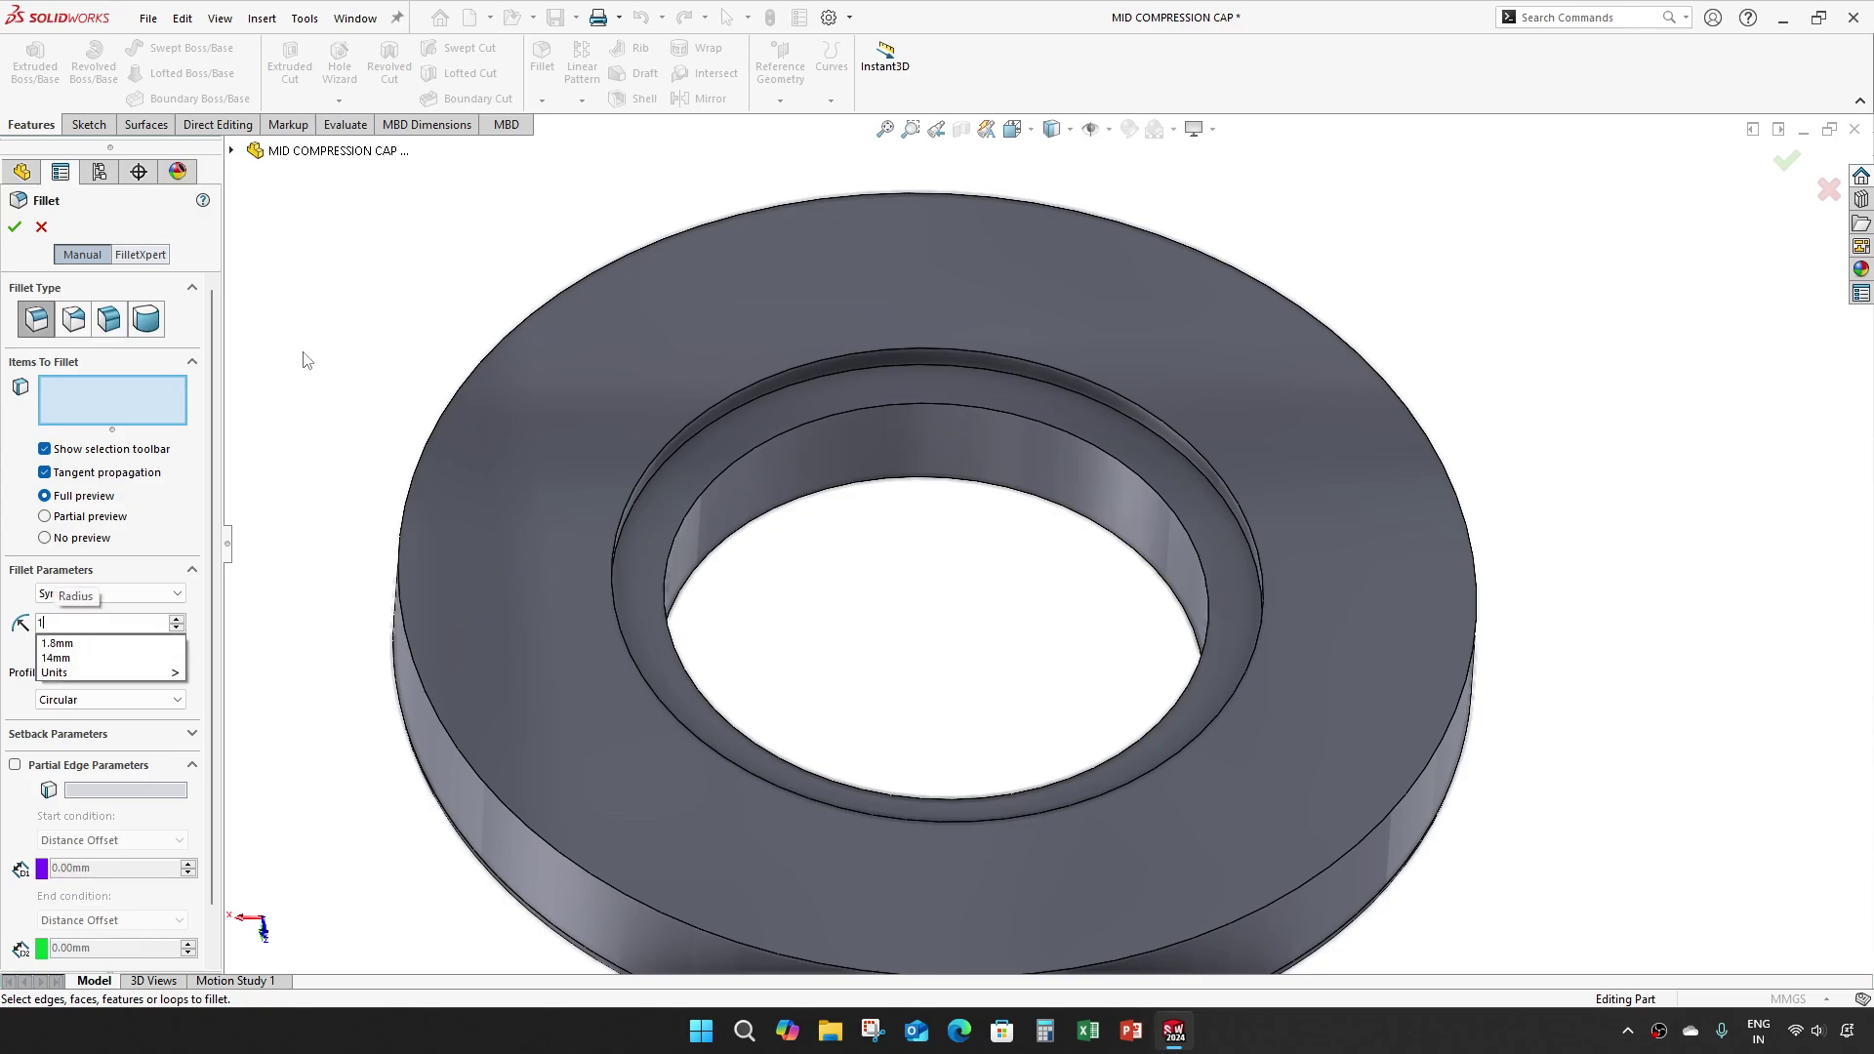
key(Return)
click(766, 381)
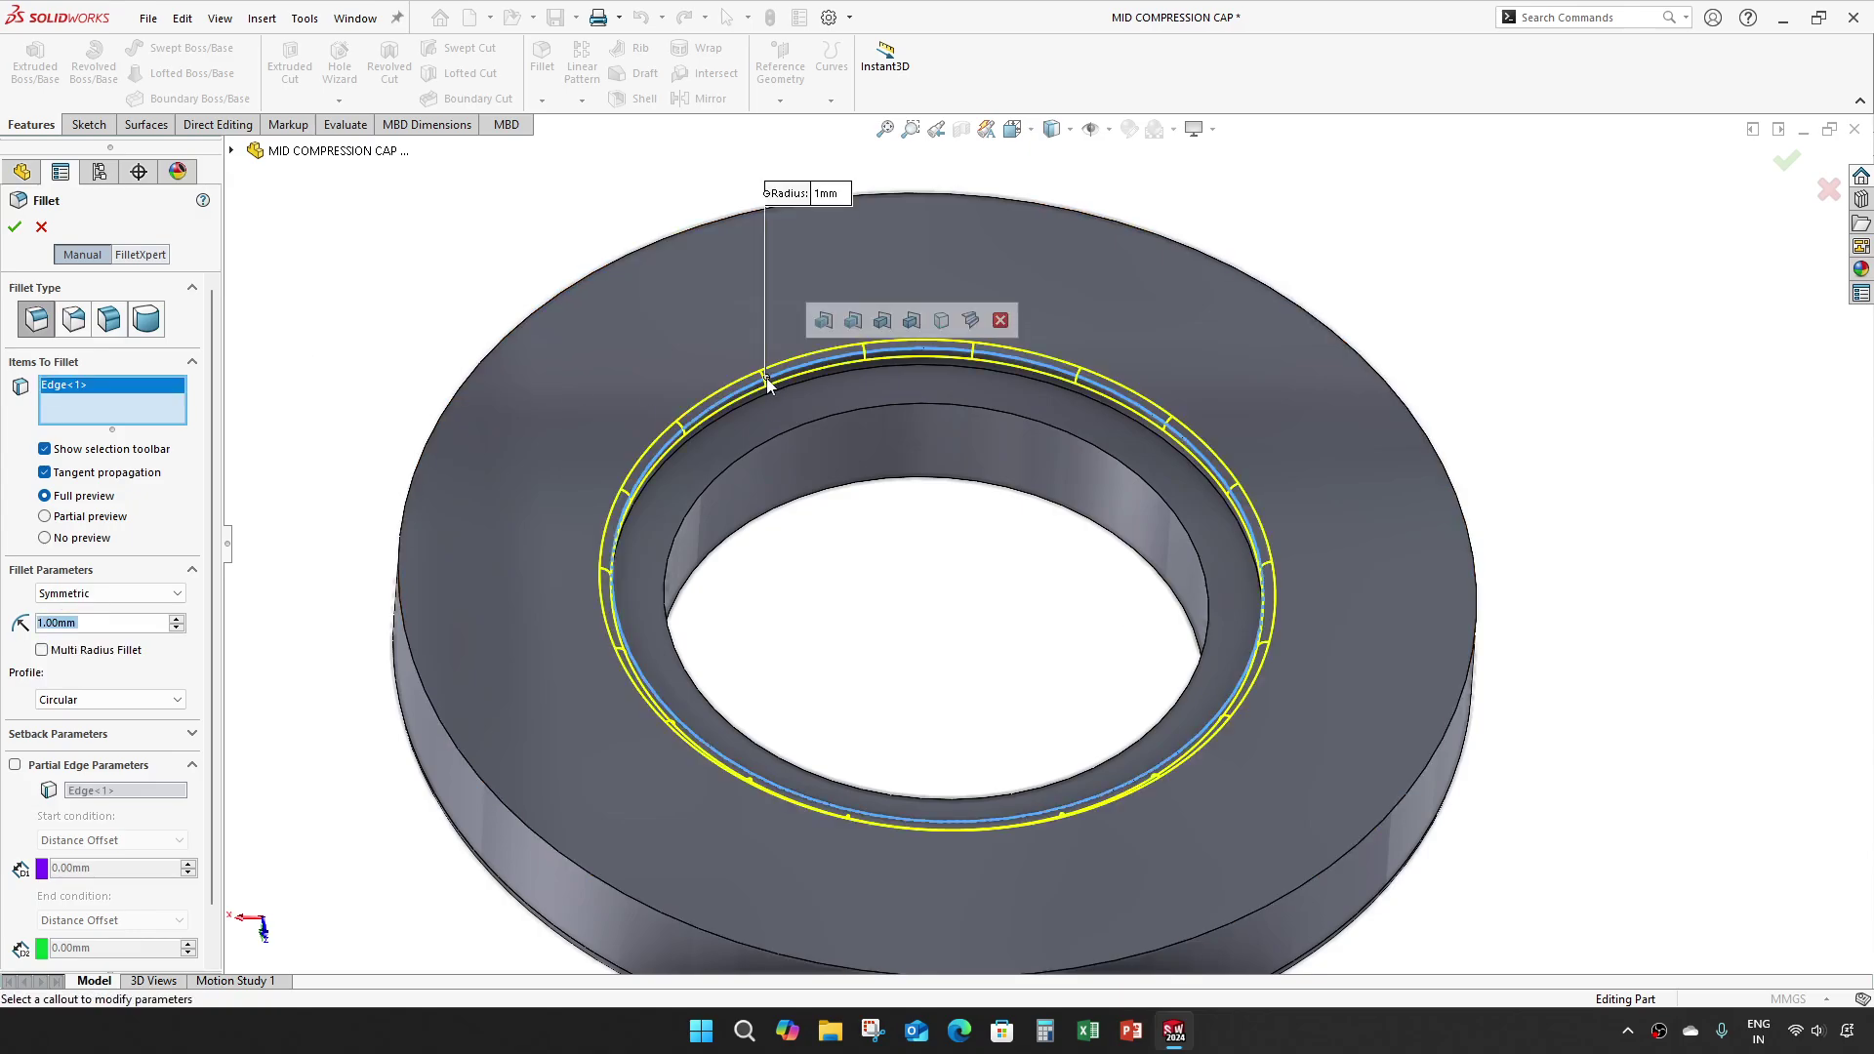
click(15, 228)
Step: Start a counterbored legacy hole with a 5.5 mm diameter and a Through All end condition
middle_drag(873, 691, 799, 660)
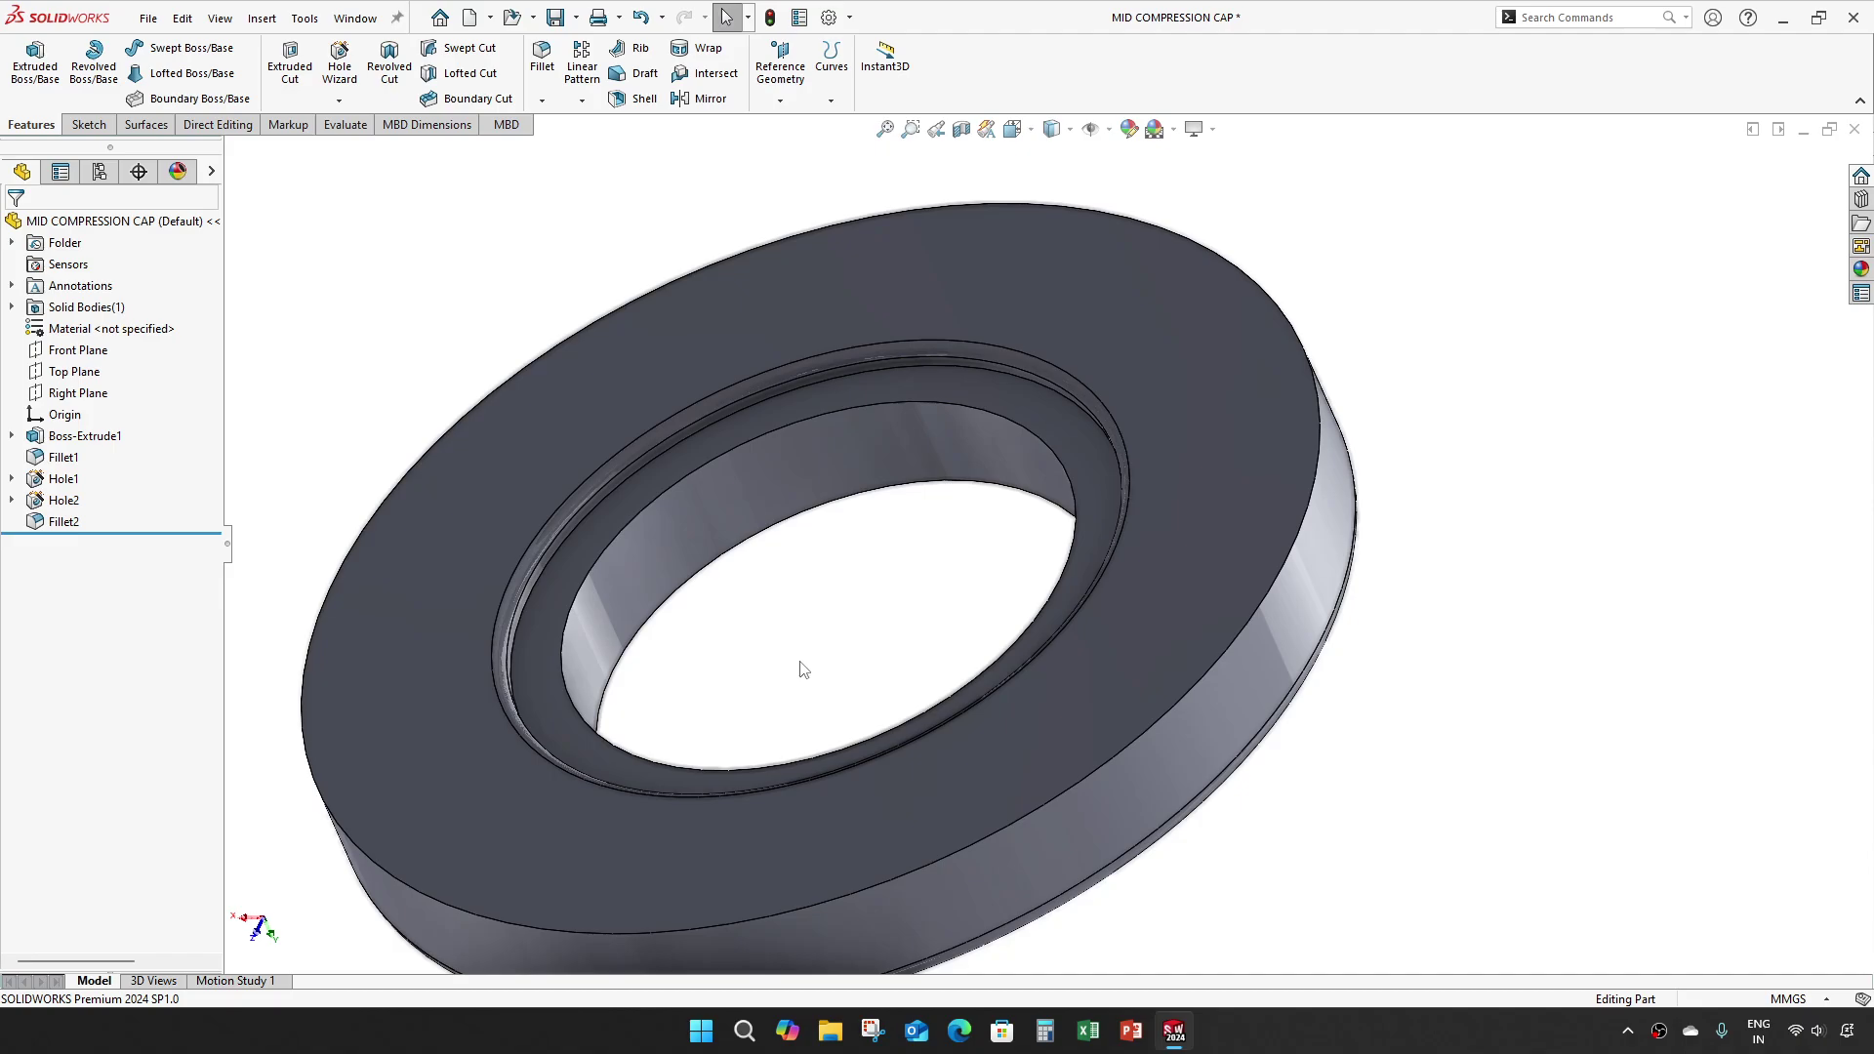
mouse_move(857, 677)
middle_down()
mouse_move(1008, 518)
mouse_move(924, 494)
mouse_move(815, 631)
mouse_move(812, 590)
middle_up()
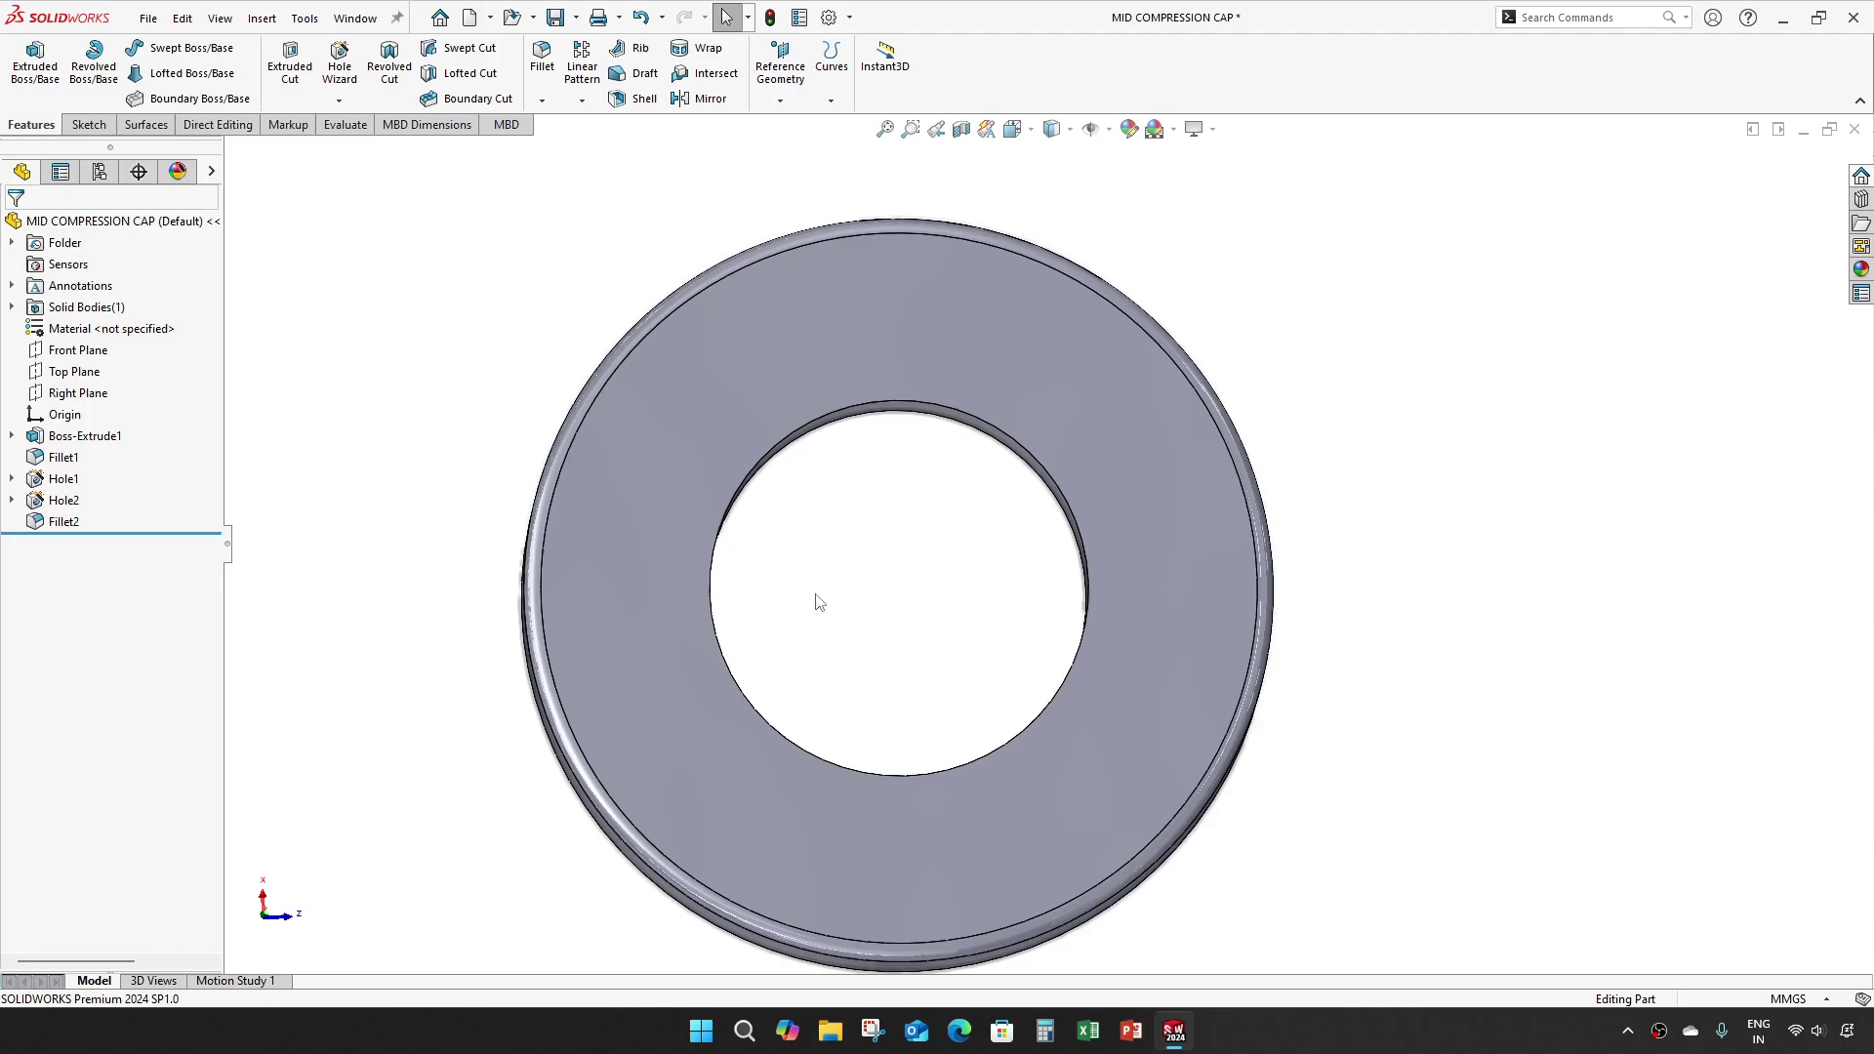
middle_drag(619, 552, 658, 471)
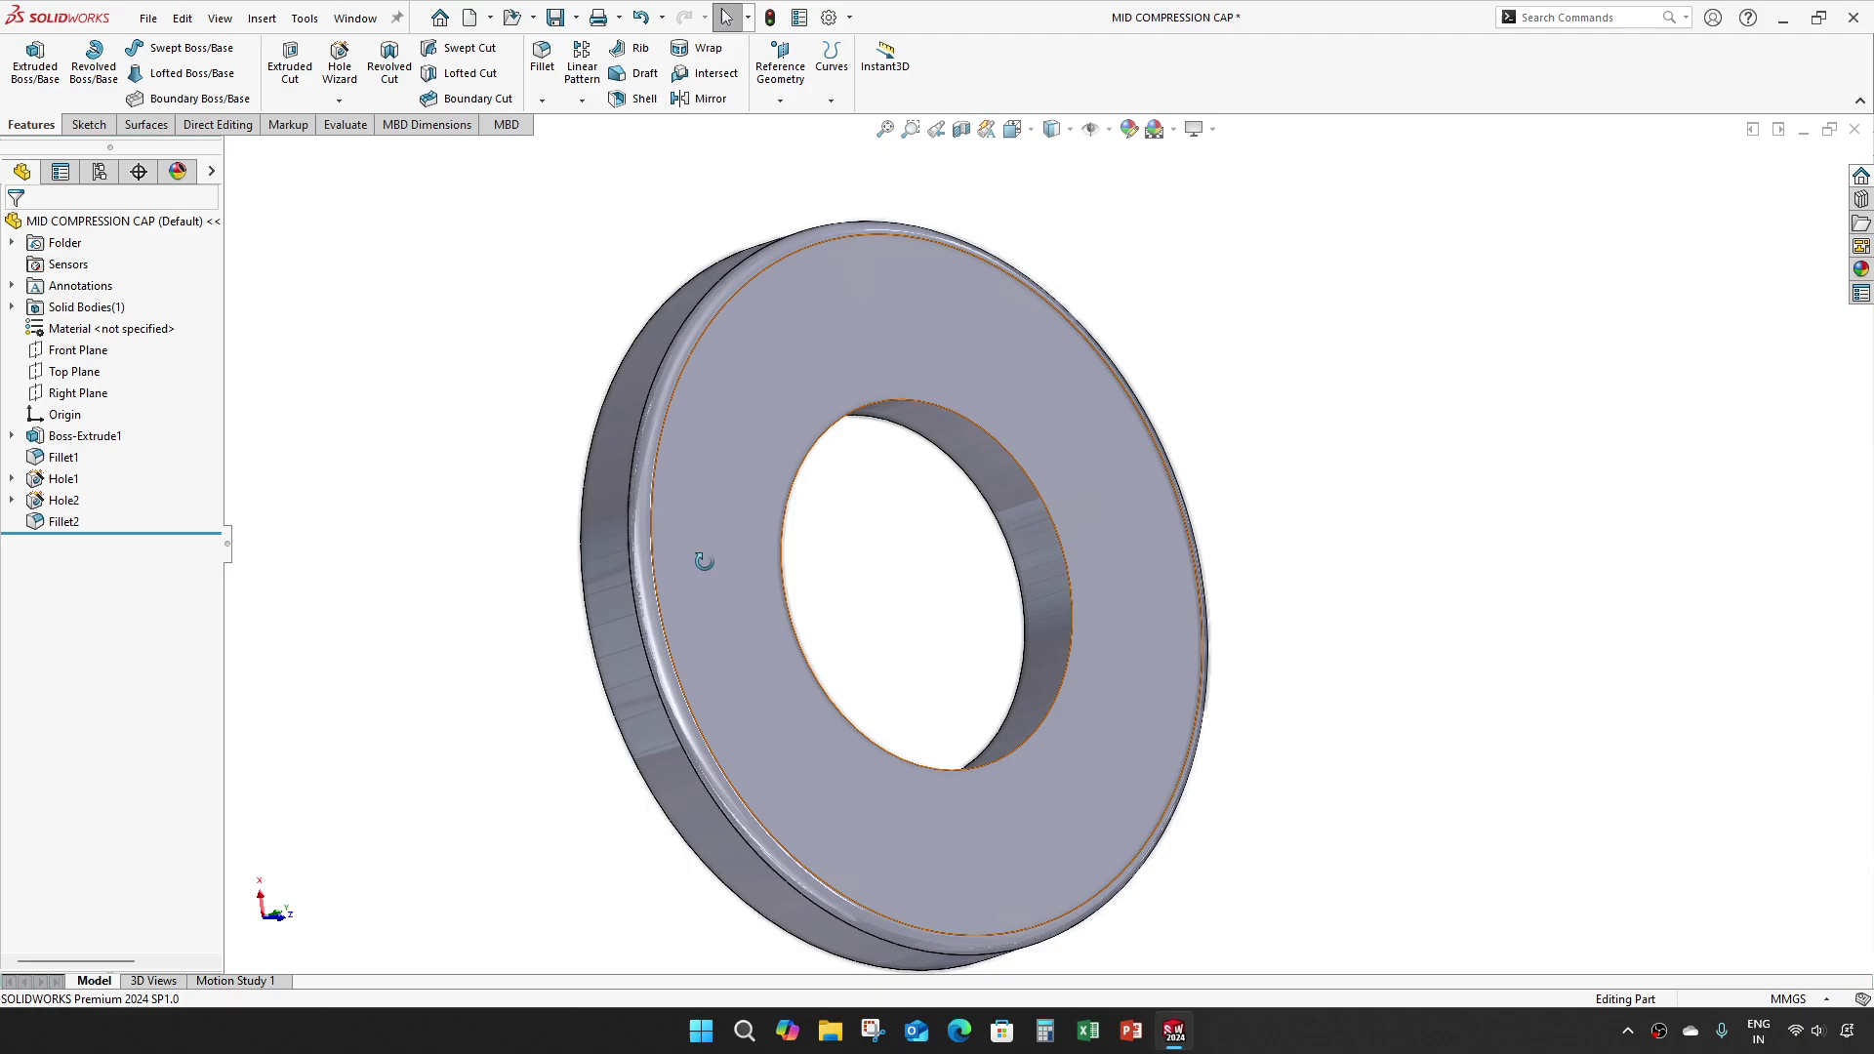
middle_drag(712, 576, 658, 518)
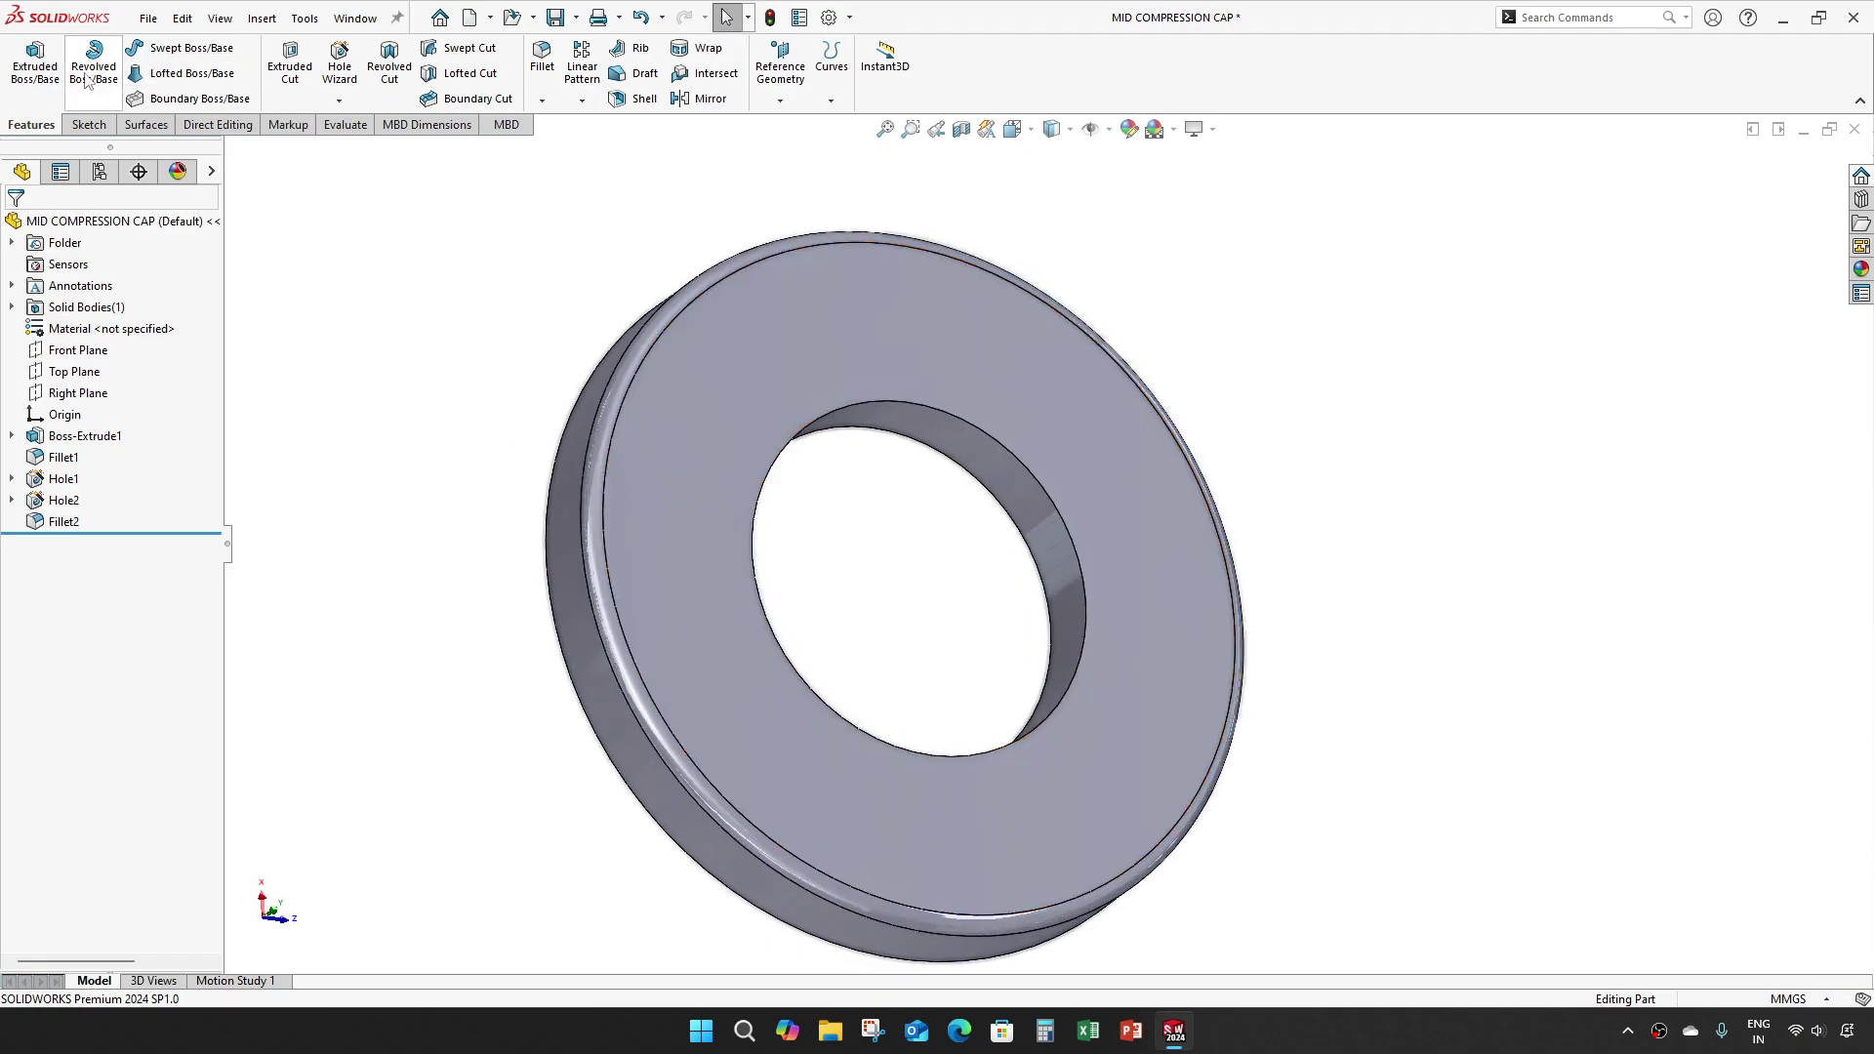
click(340, 64)
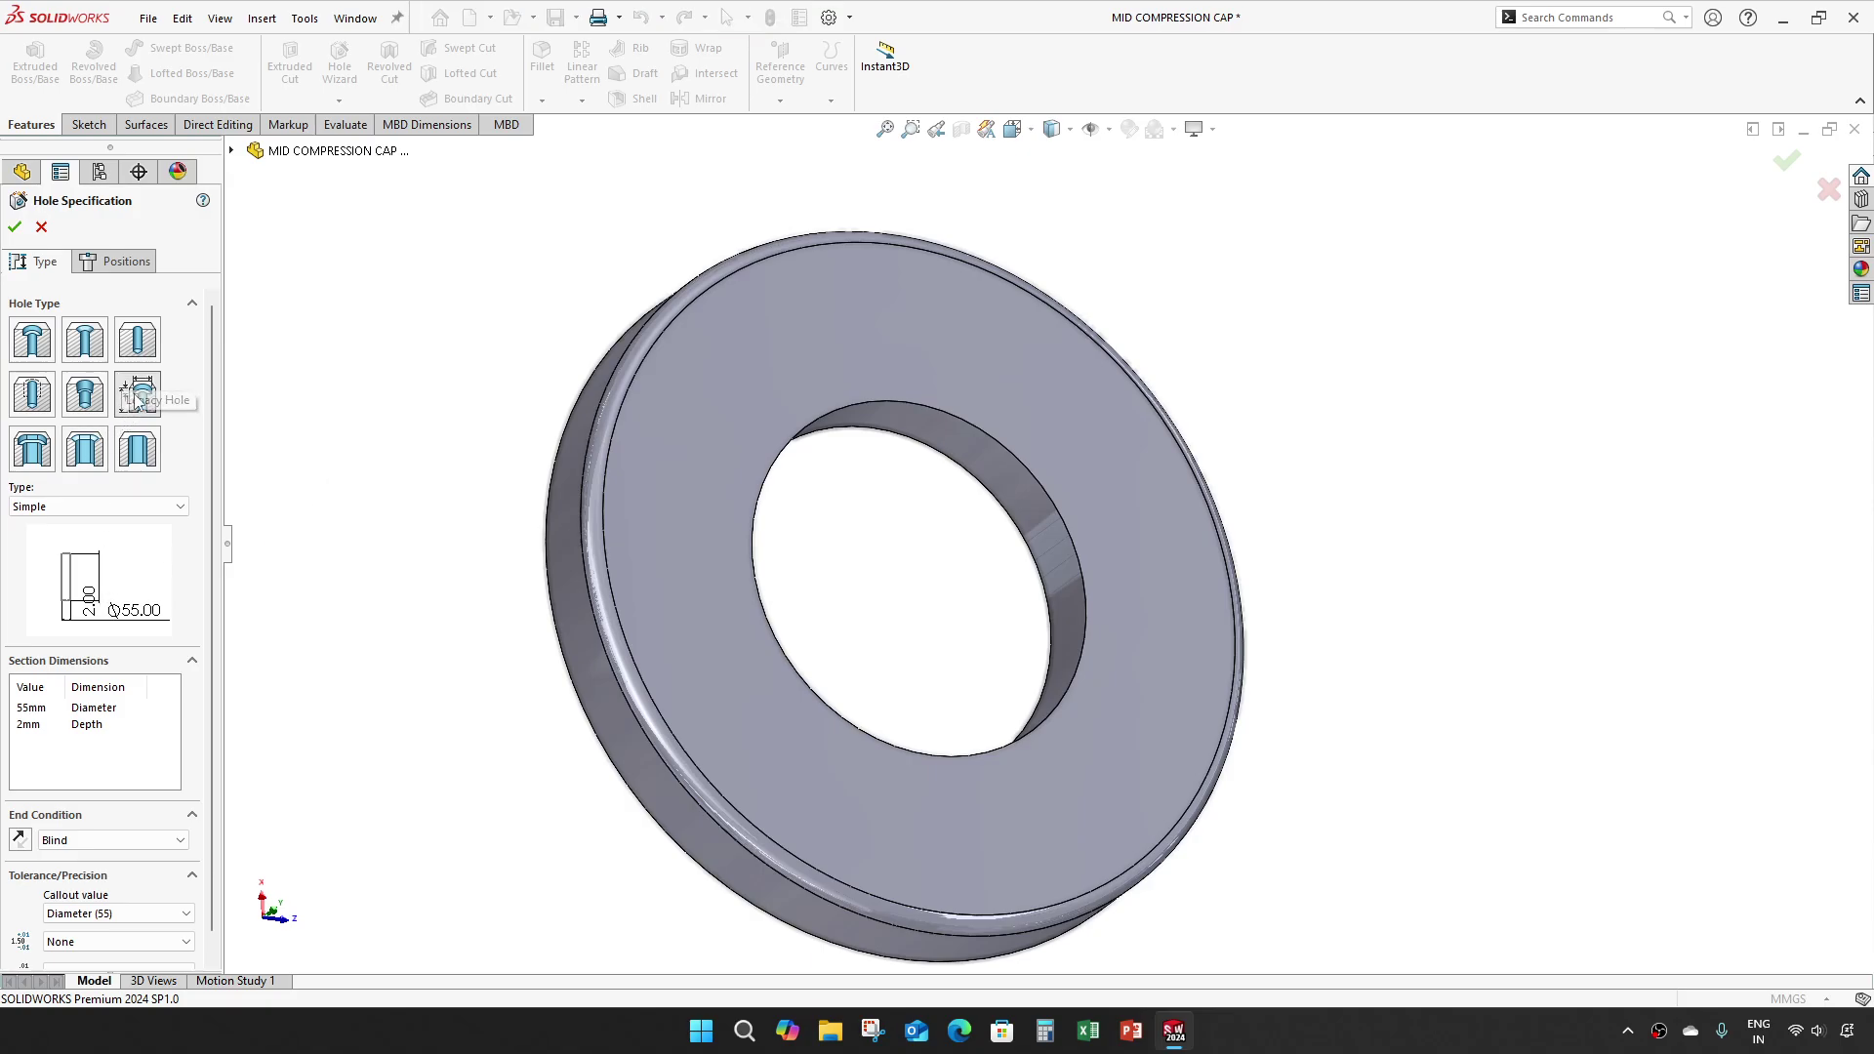
click(78, 507)
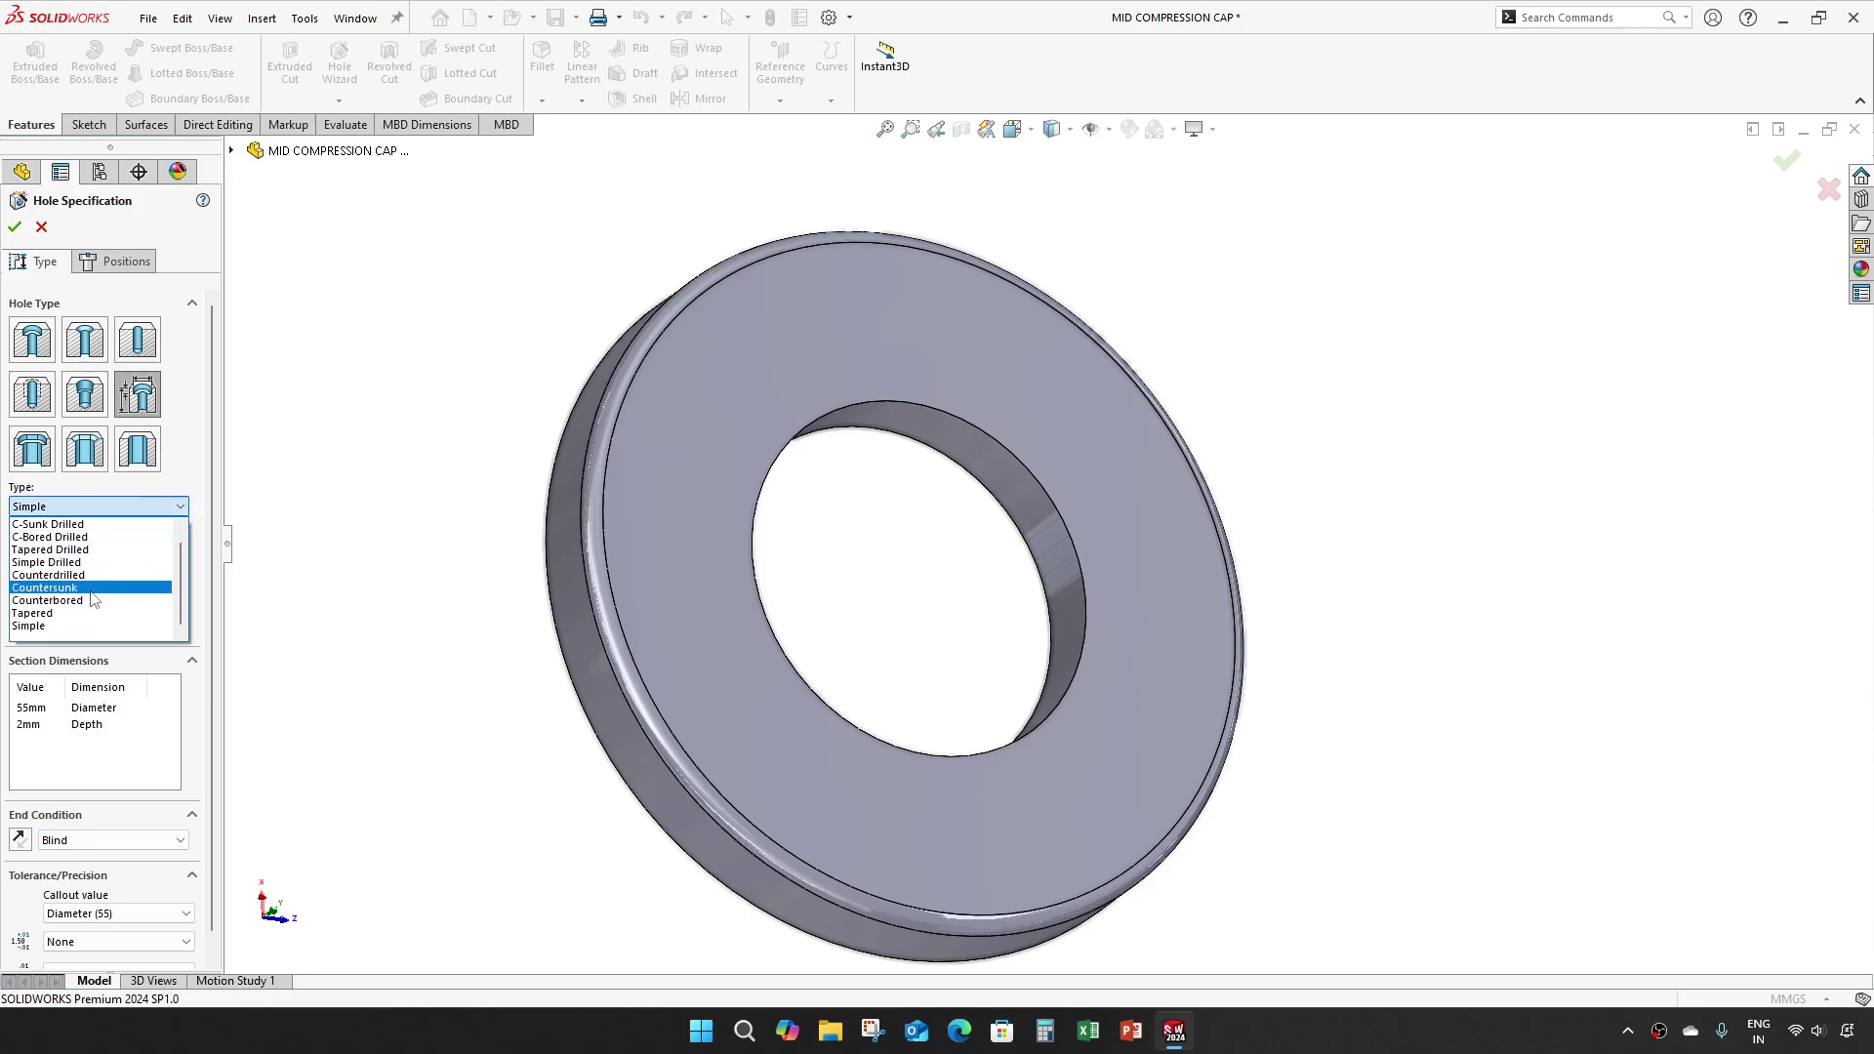
click(98, 601)
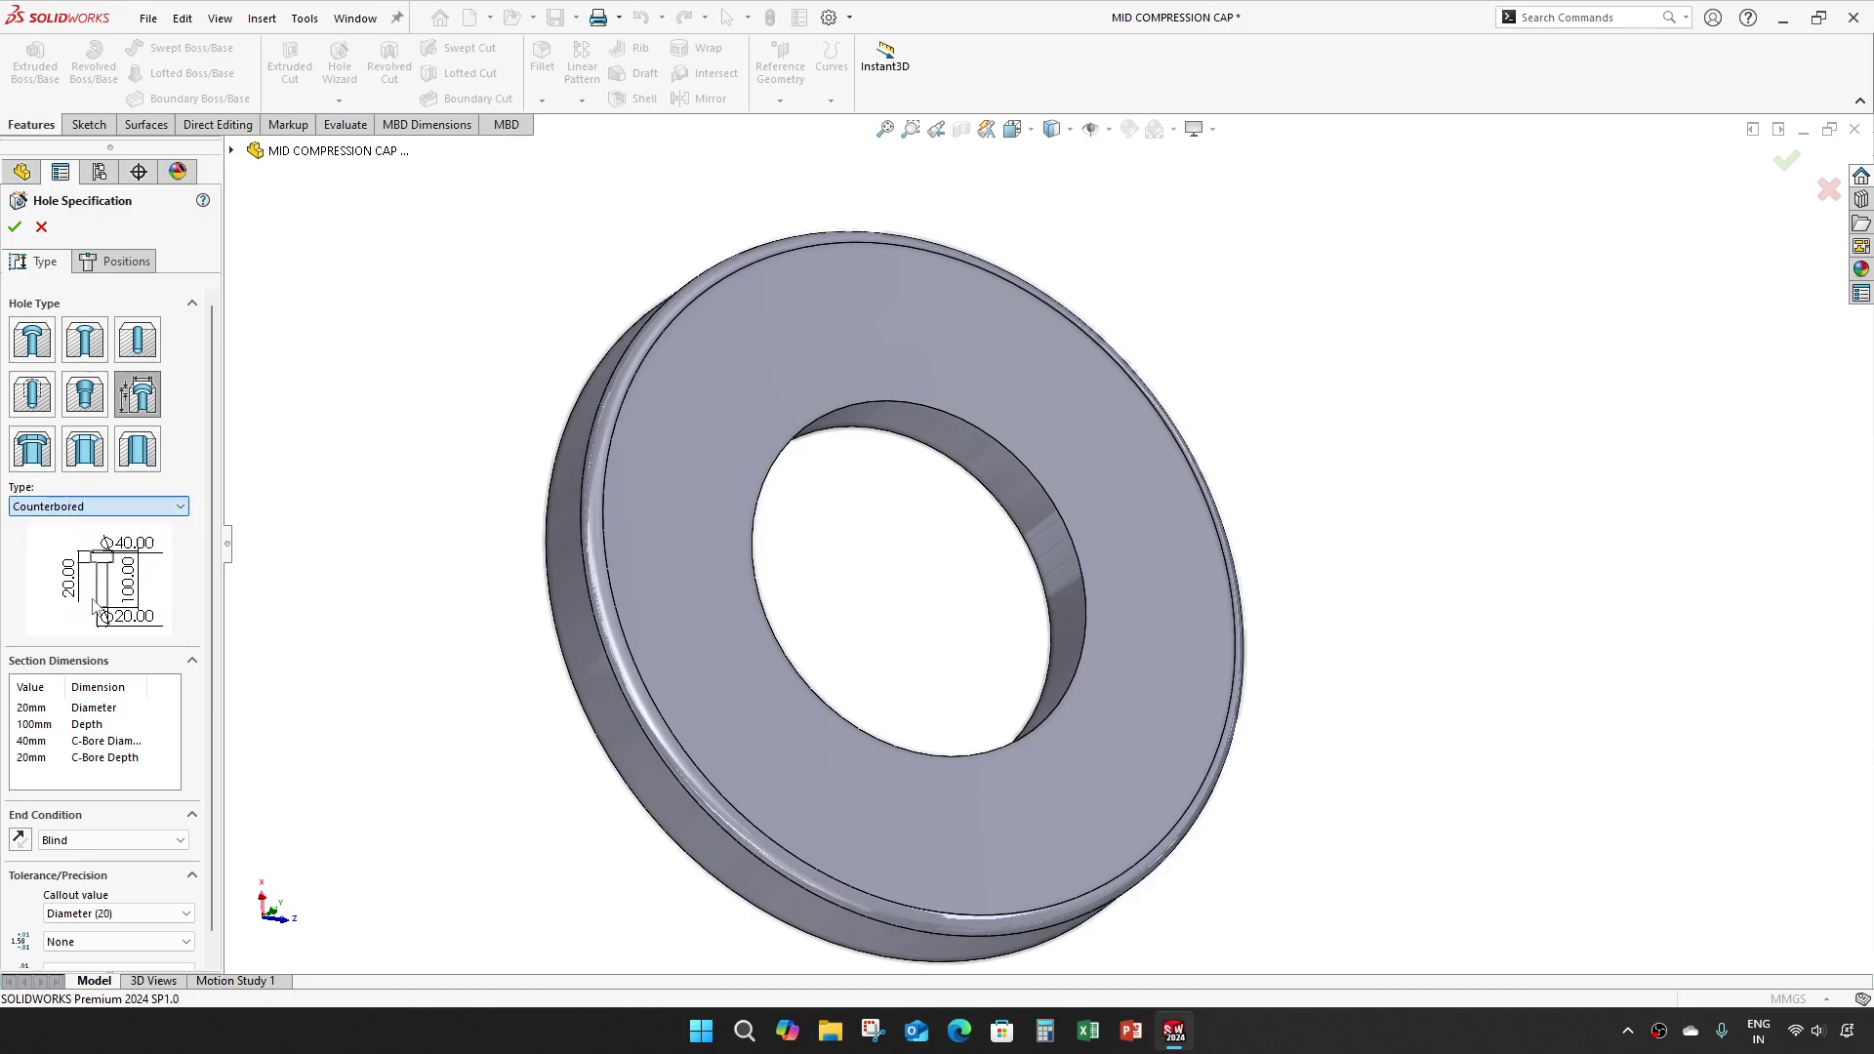
double_click(30, 708)
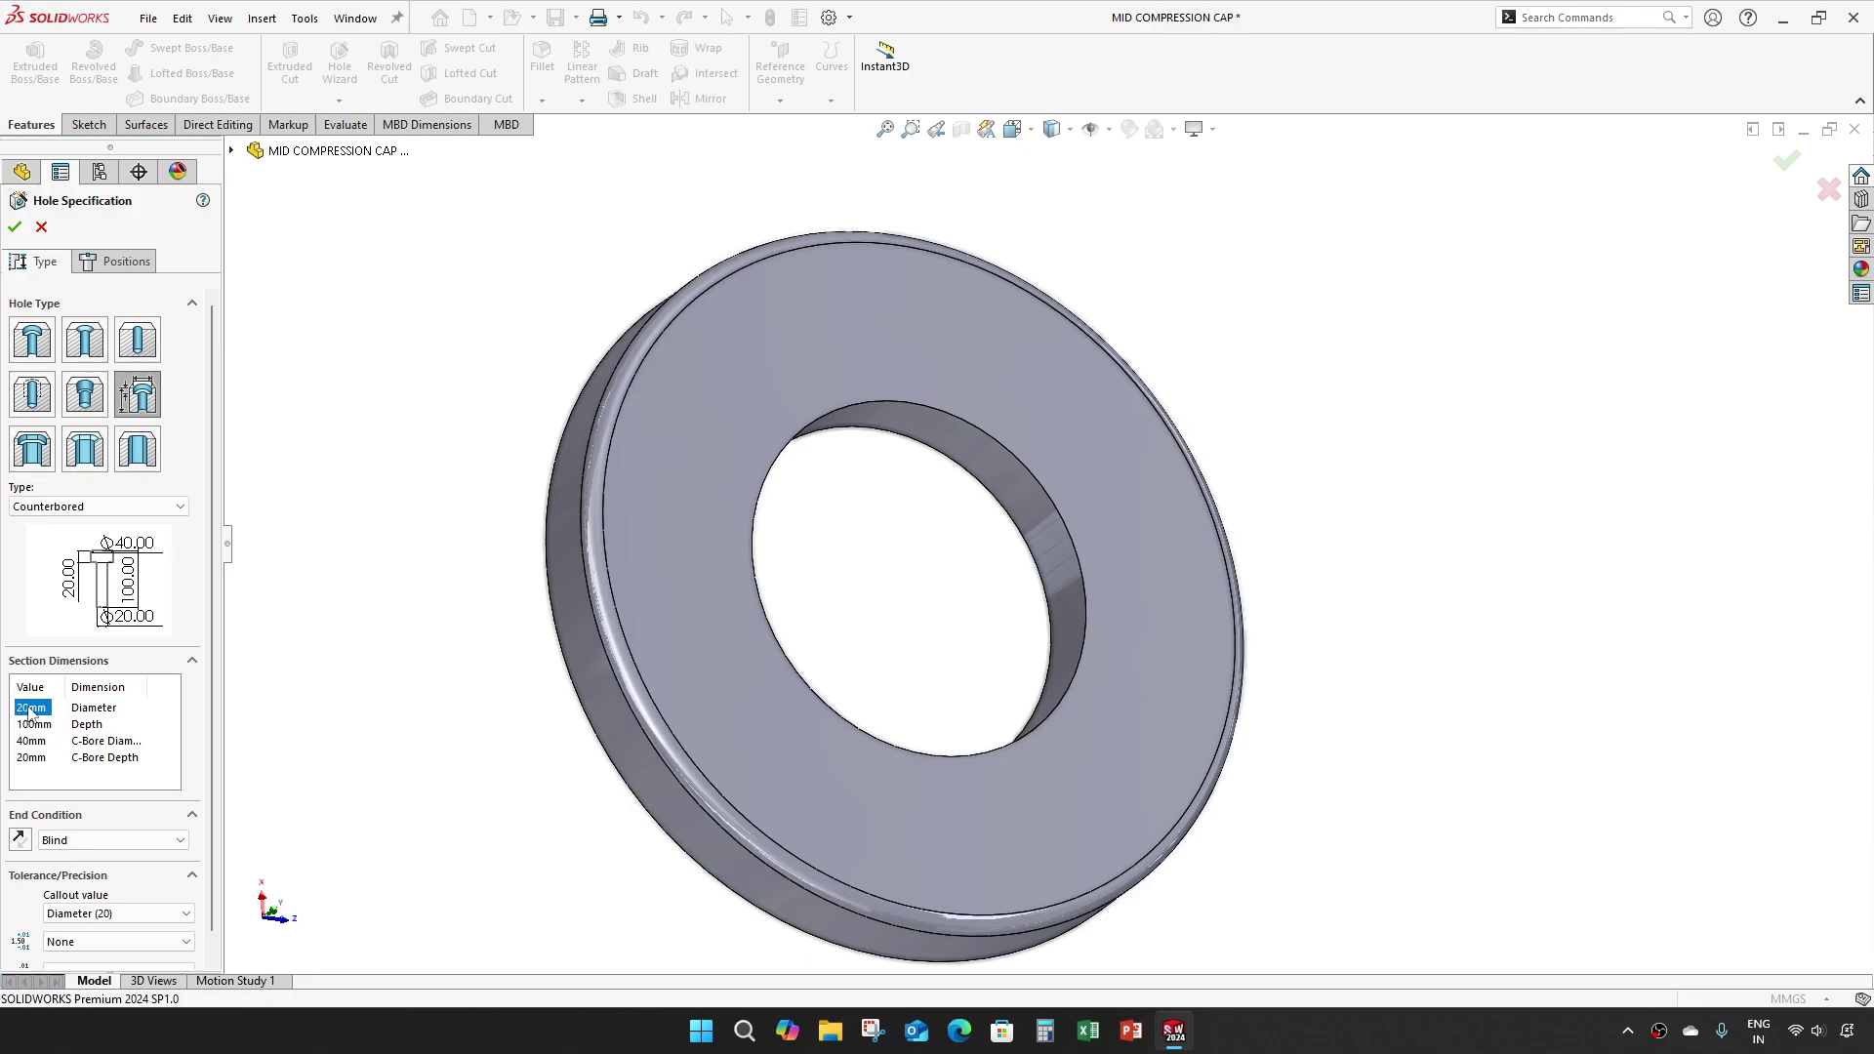
key(Return)
click(76, 842)
click(86, 859)
Step: Set the counterbore diameter to 10 mm and the counterbore depth to 5 mm
double_click(45, 743)
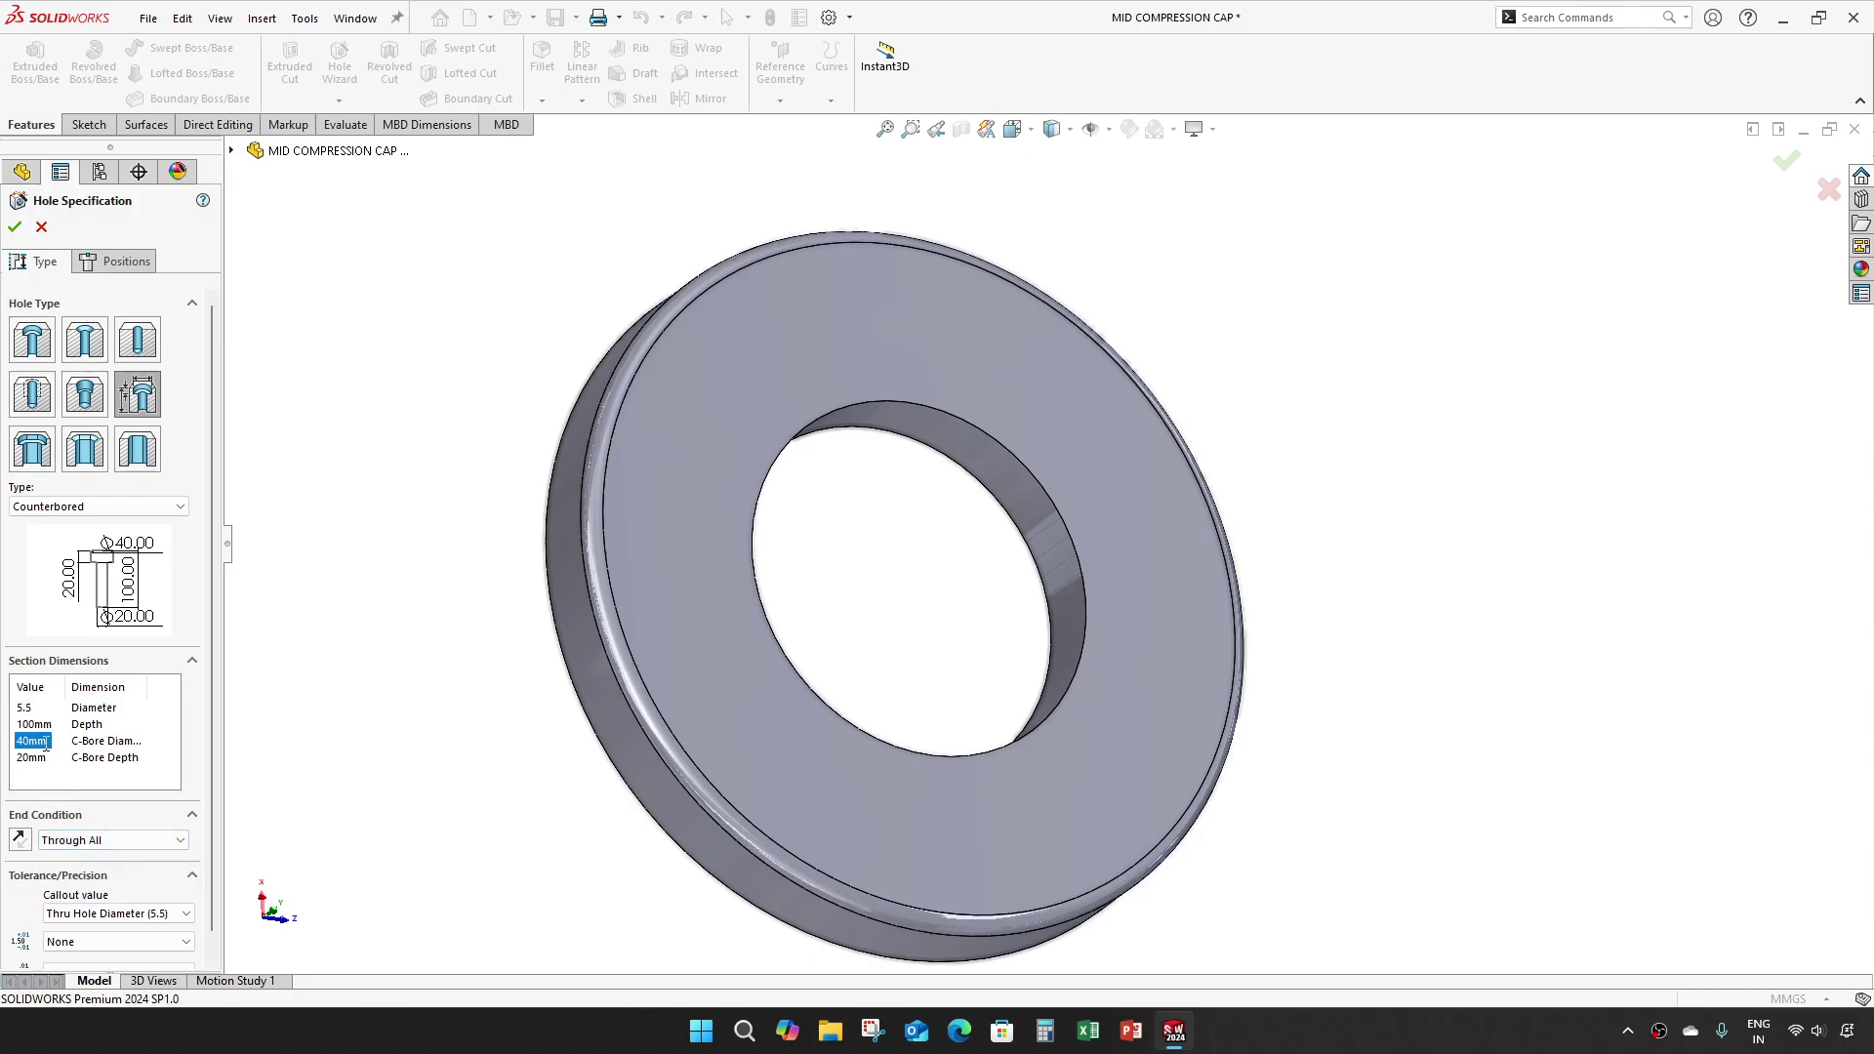
text(10)
key(Return)
double_click(39, 758)
key(Return)
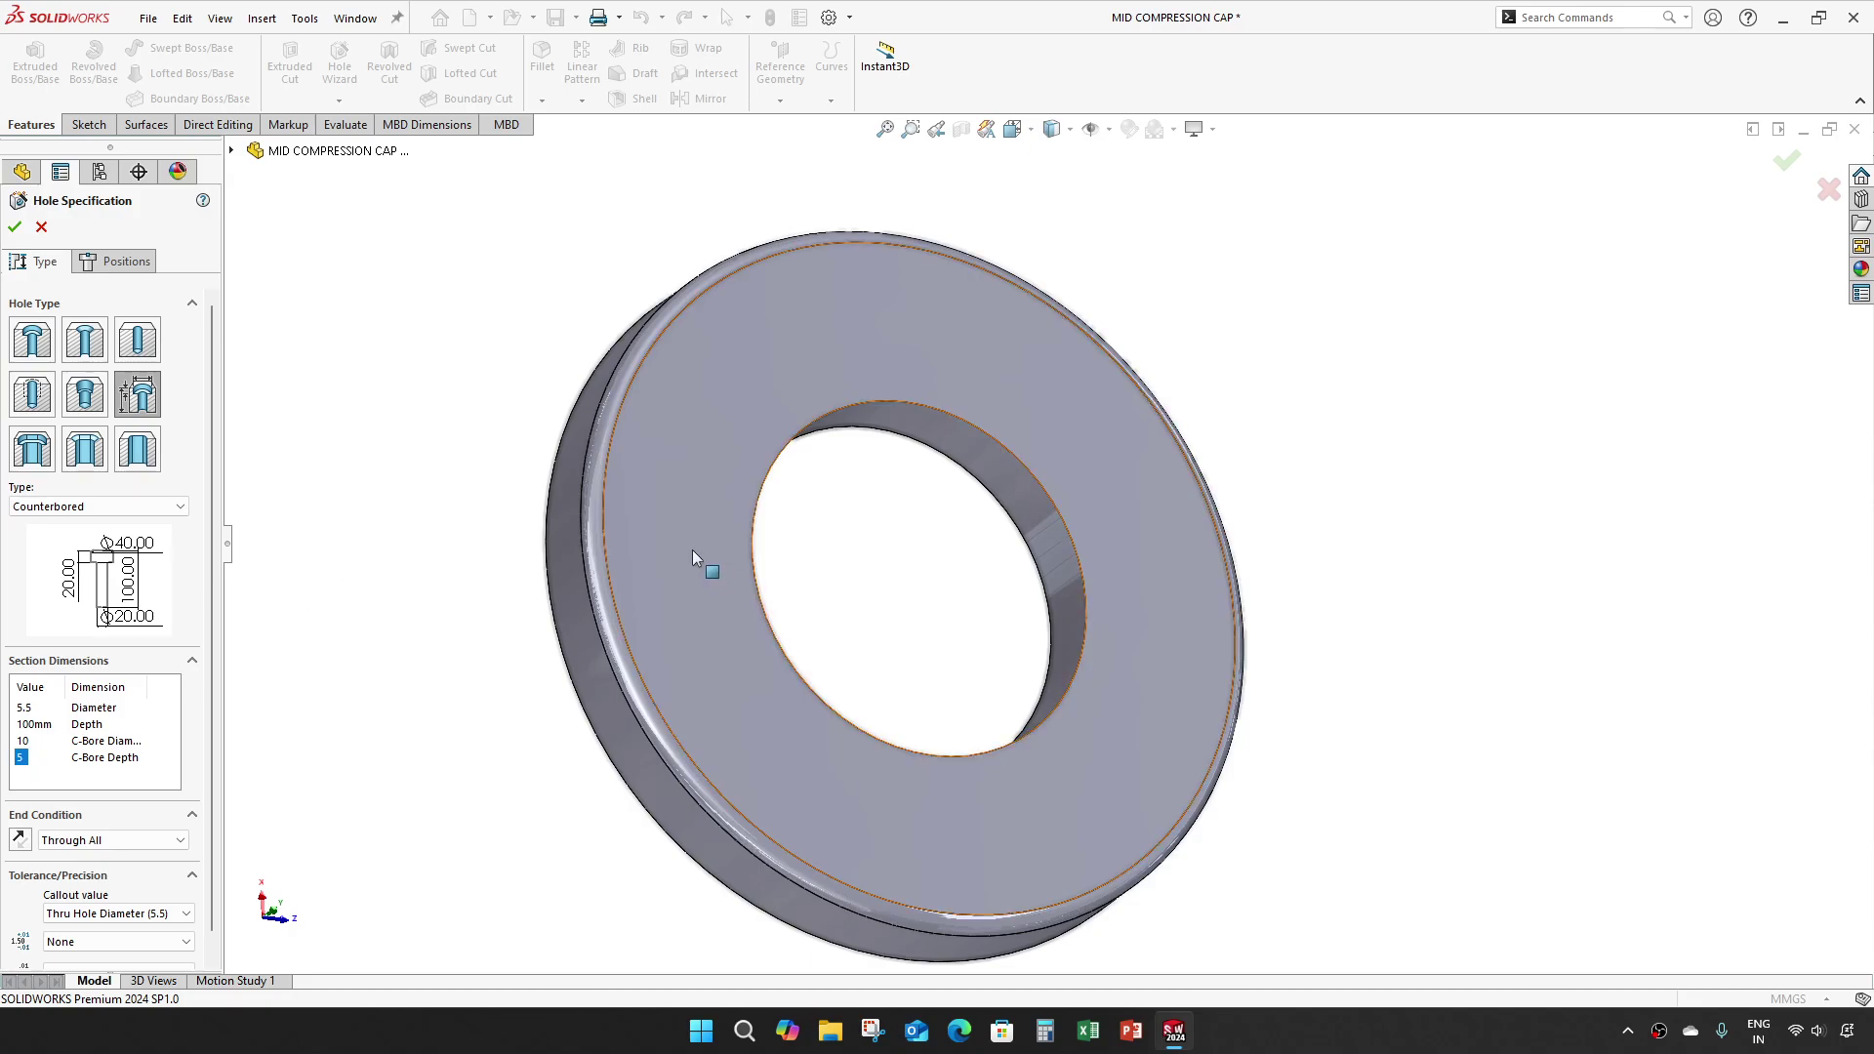
Step: Place the counterbored hole on the filleted-side face beside the central bore and make its point horizontal with the origin
click(115, 260)
click(699, 549)
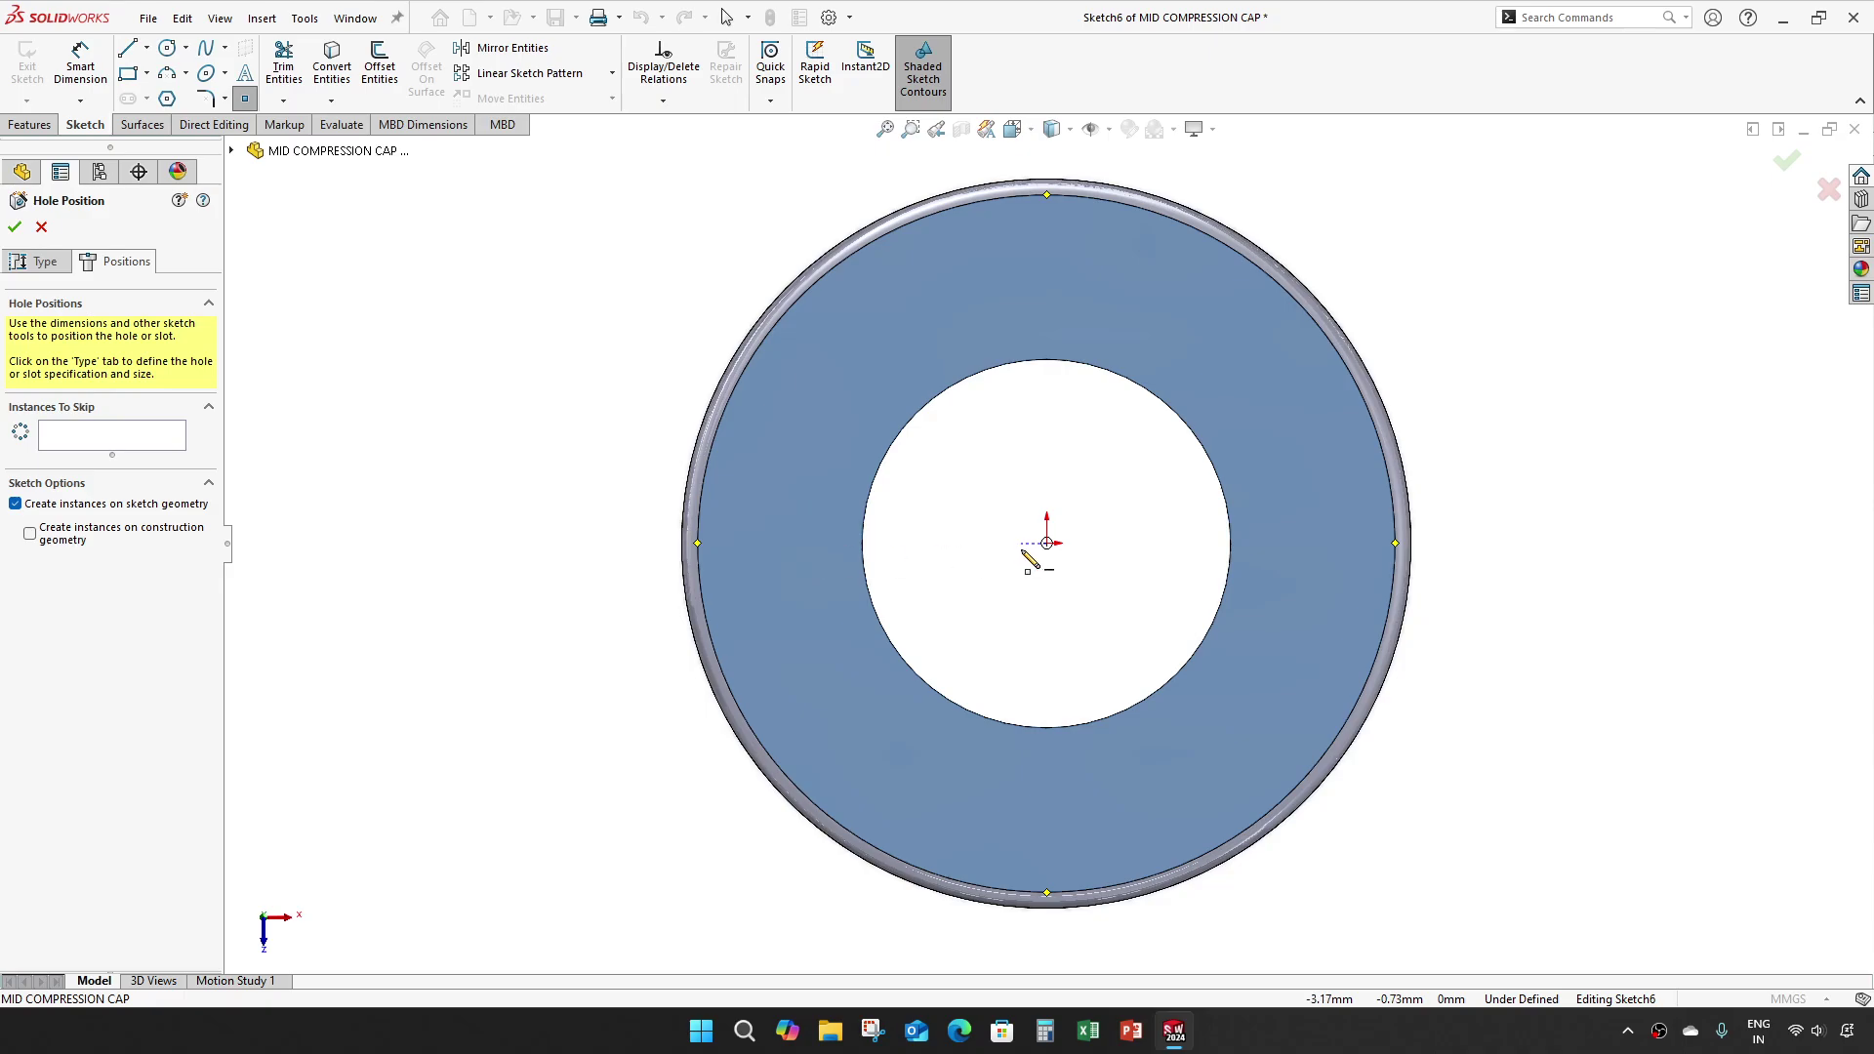
click(806, 543)
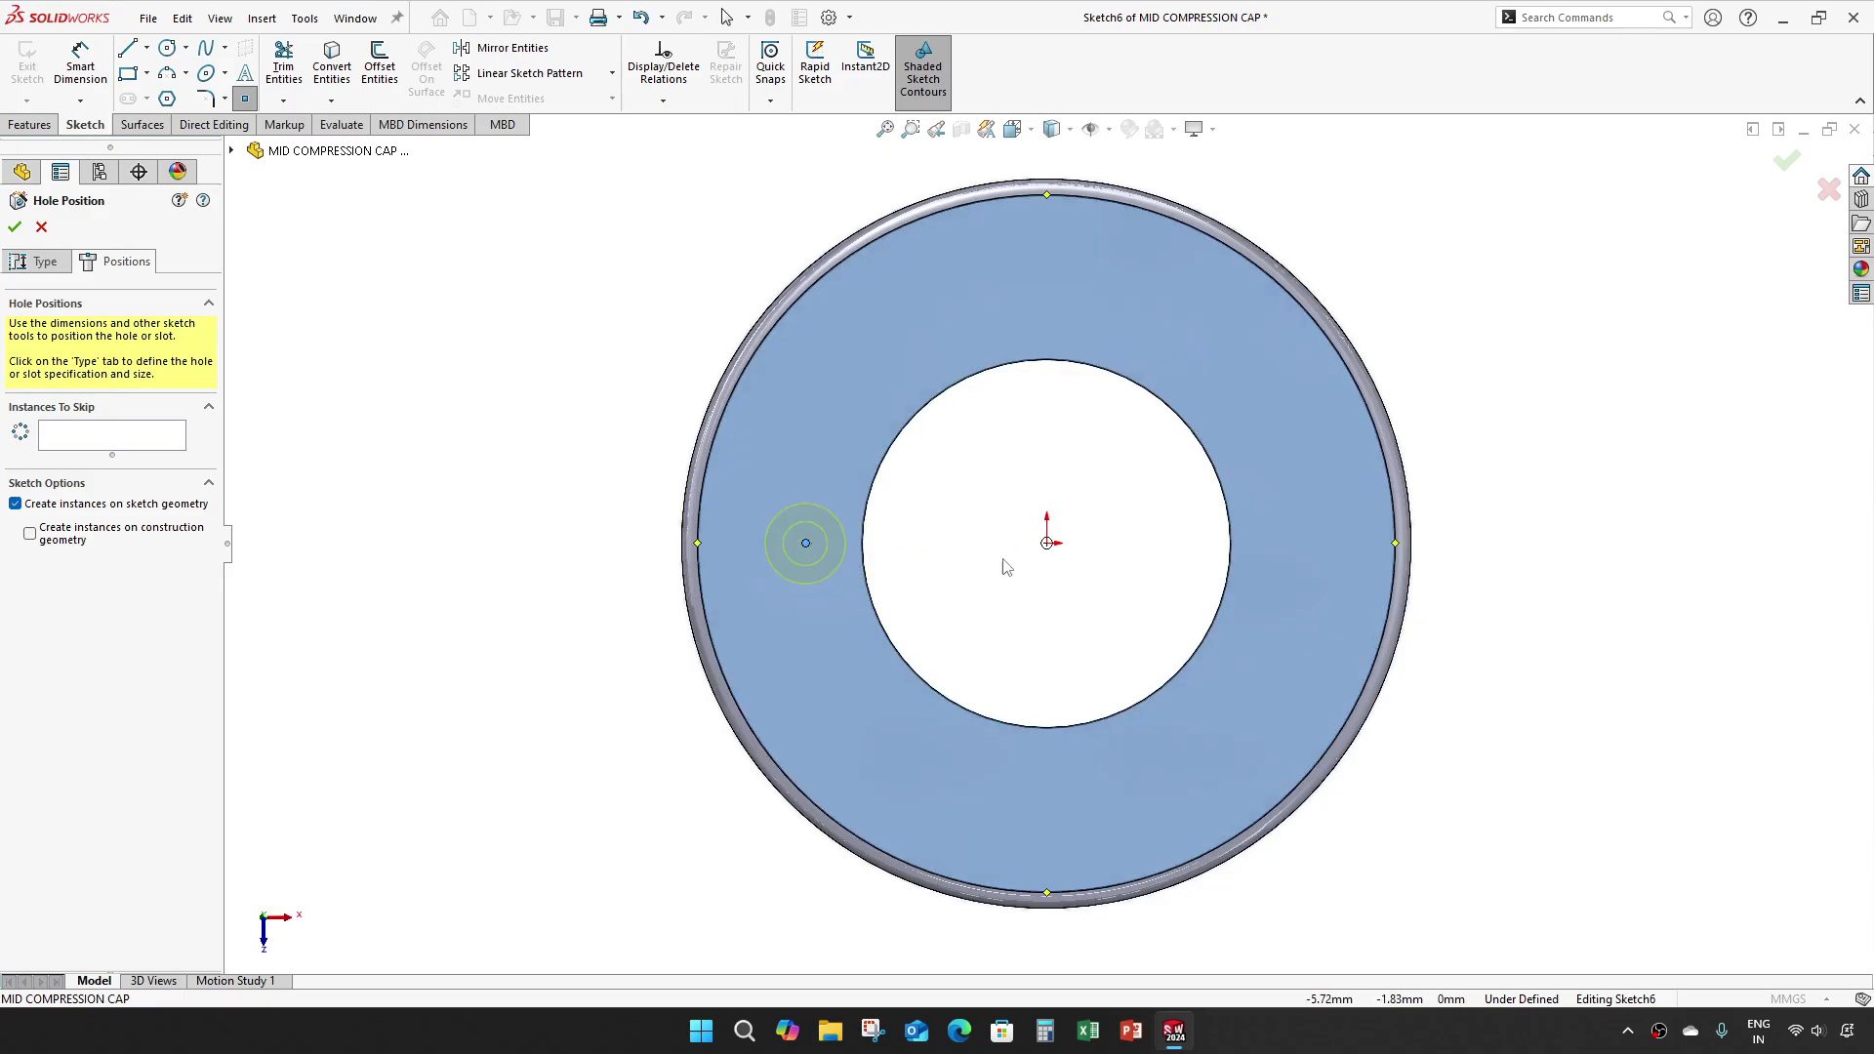
key(Escape)
ctrl+click(806, 546)
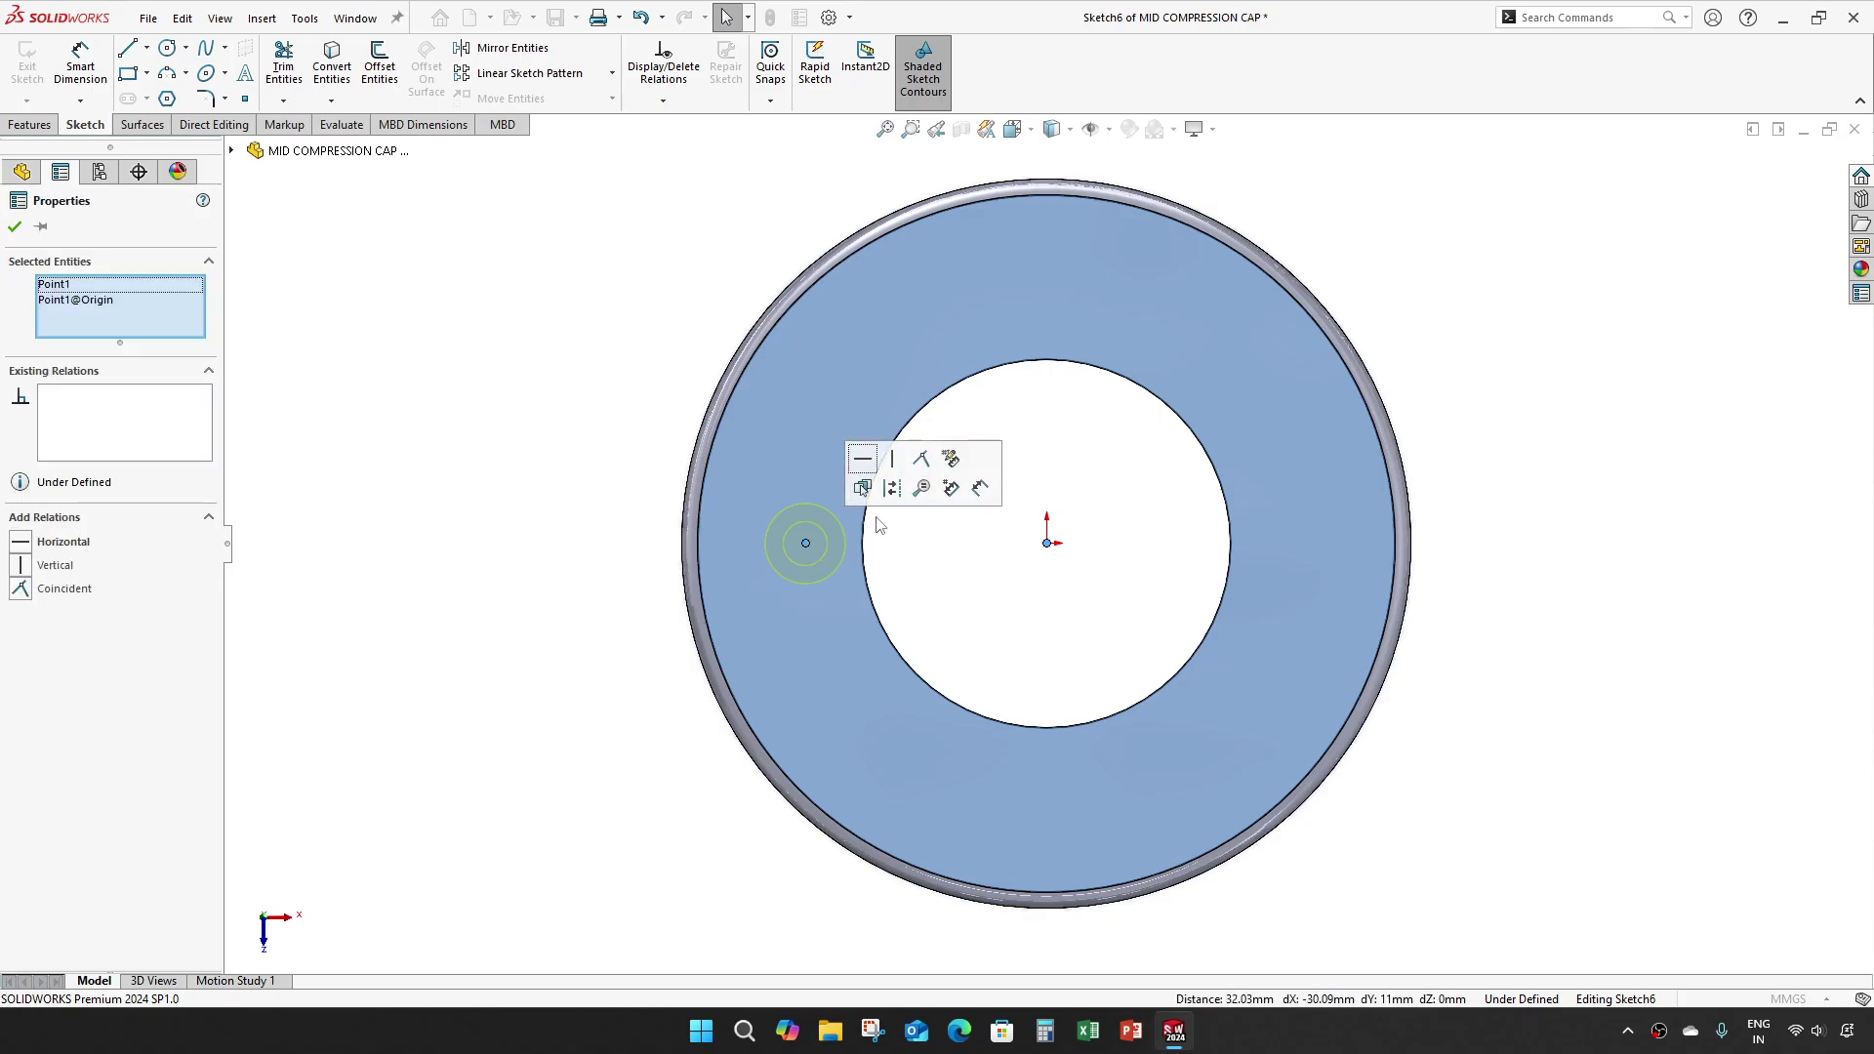
click(864, 461)
Step: Dimension the hole point 35 mm from the origin and complete the counterbored hole
key(d)
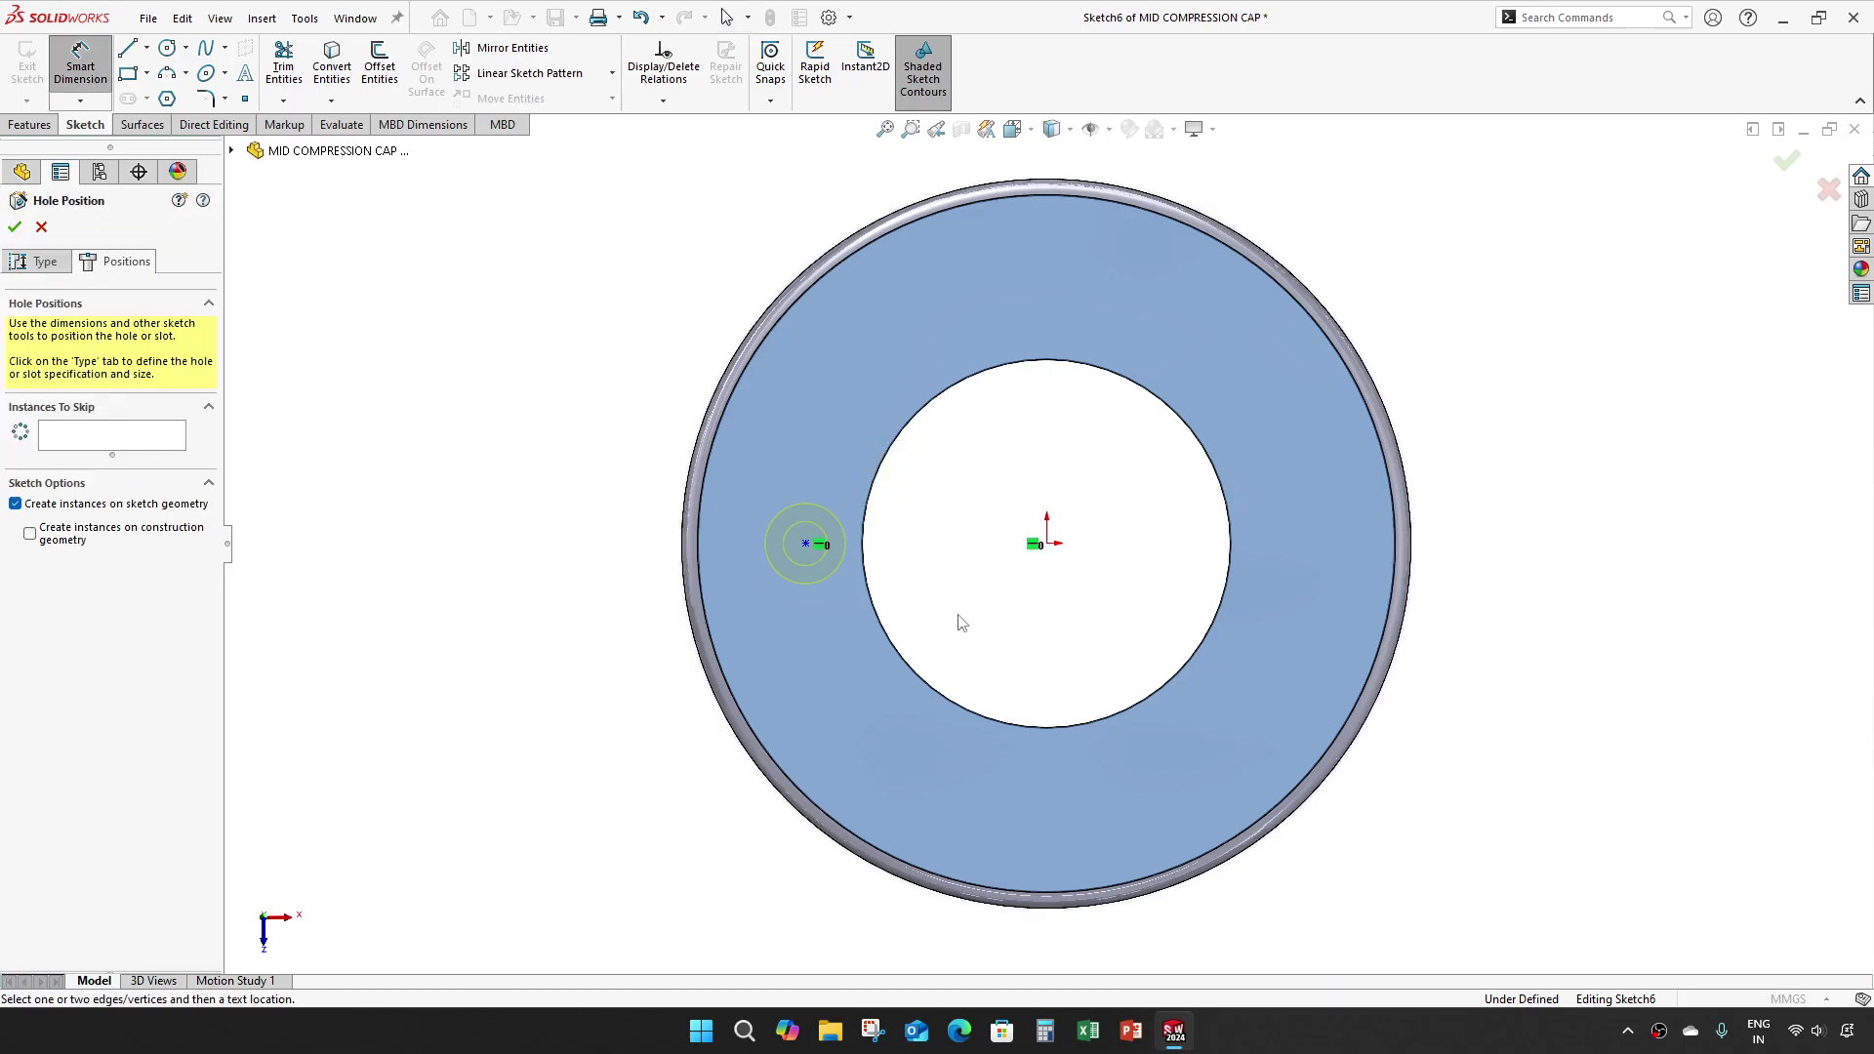
click(1045, 546)
click(806, 544)
click(925, 597)
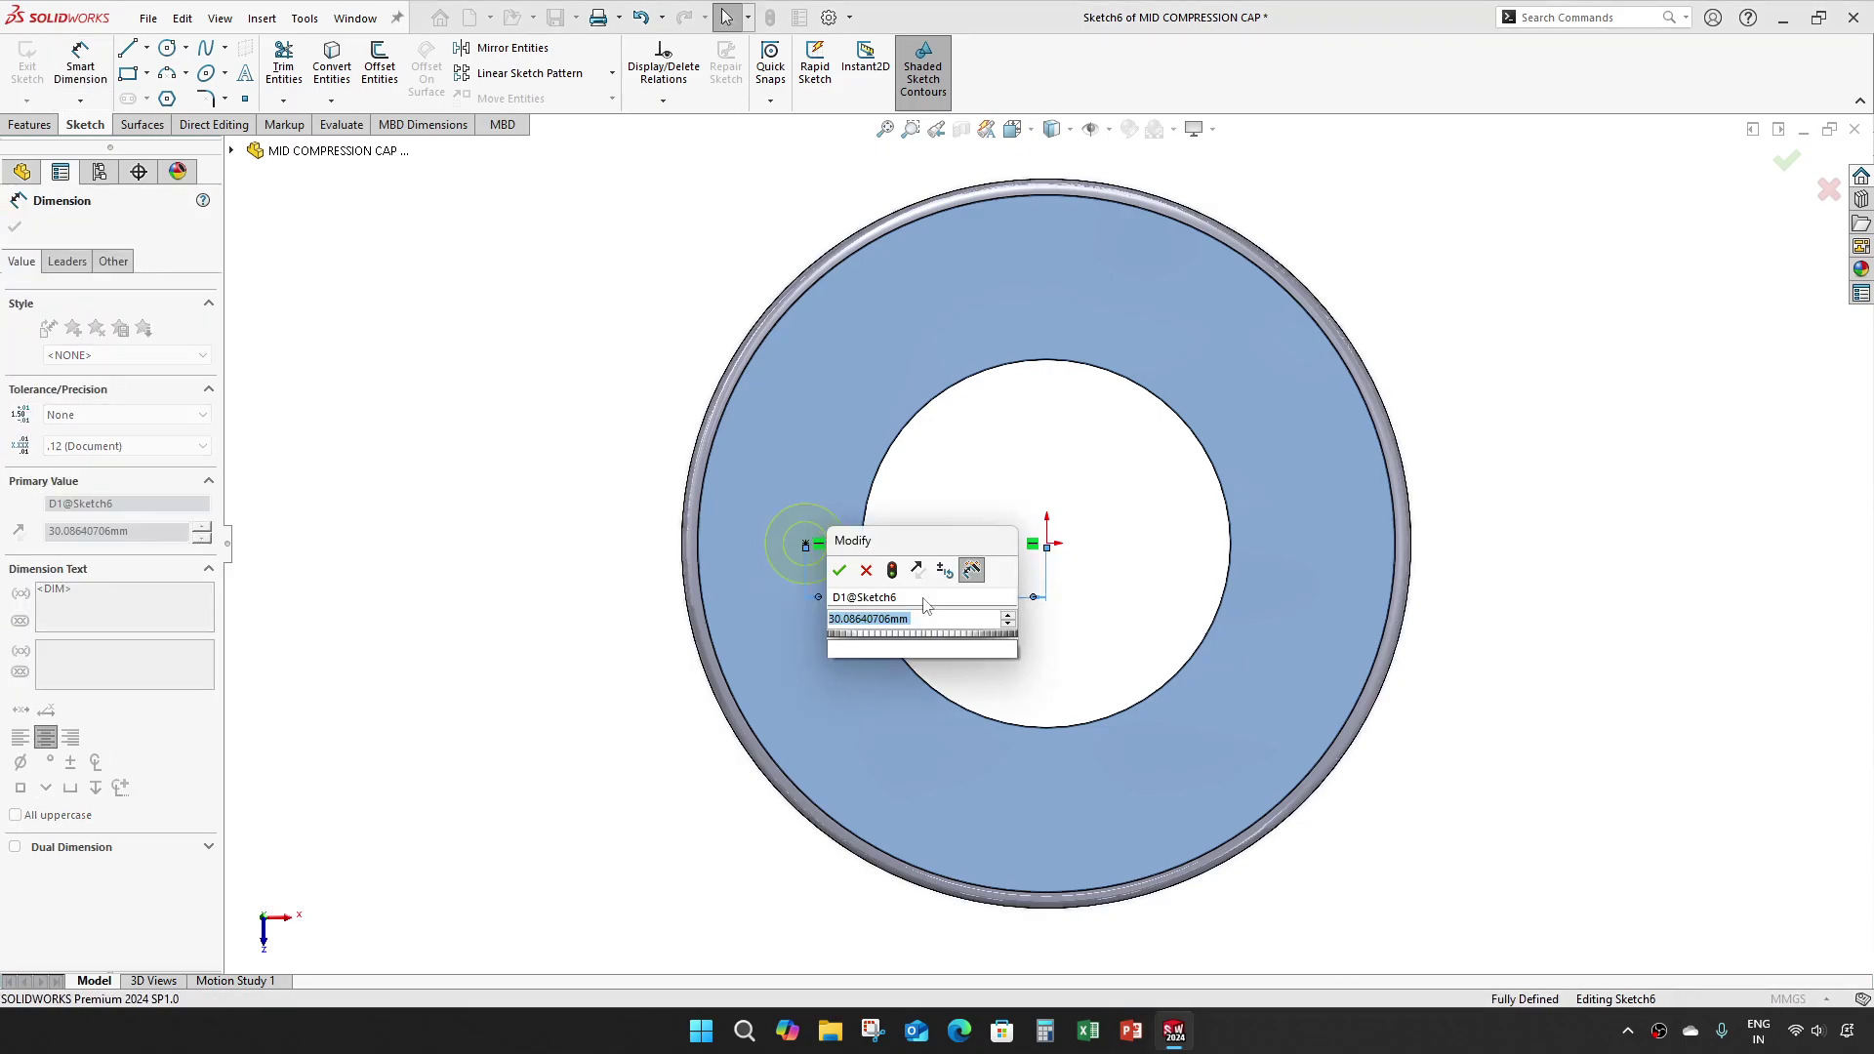
text(35.00mm)
key(Return)
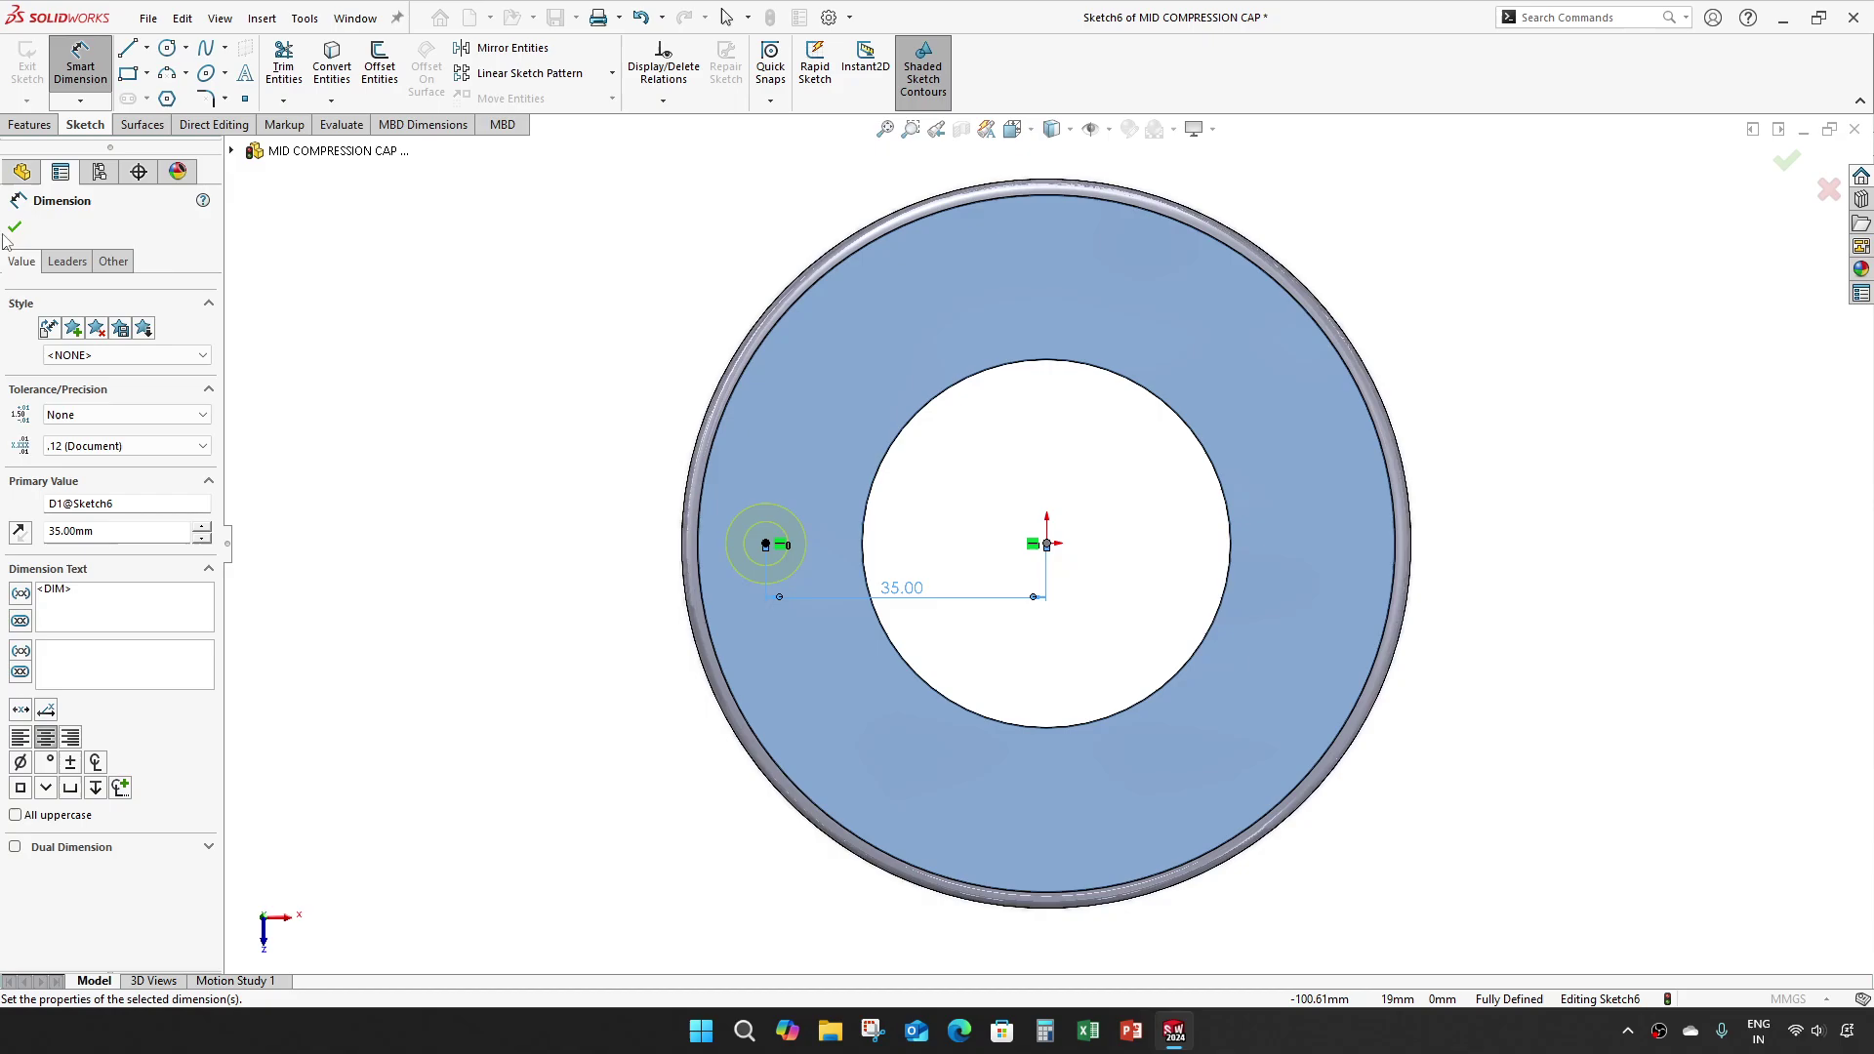
key(Escape)
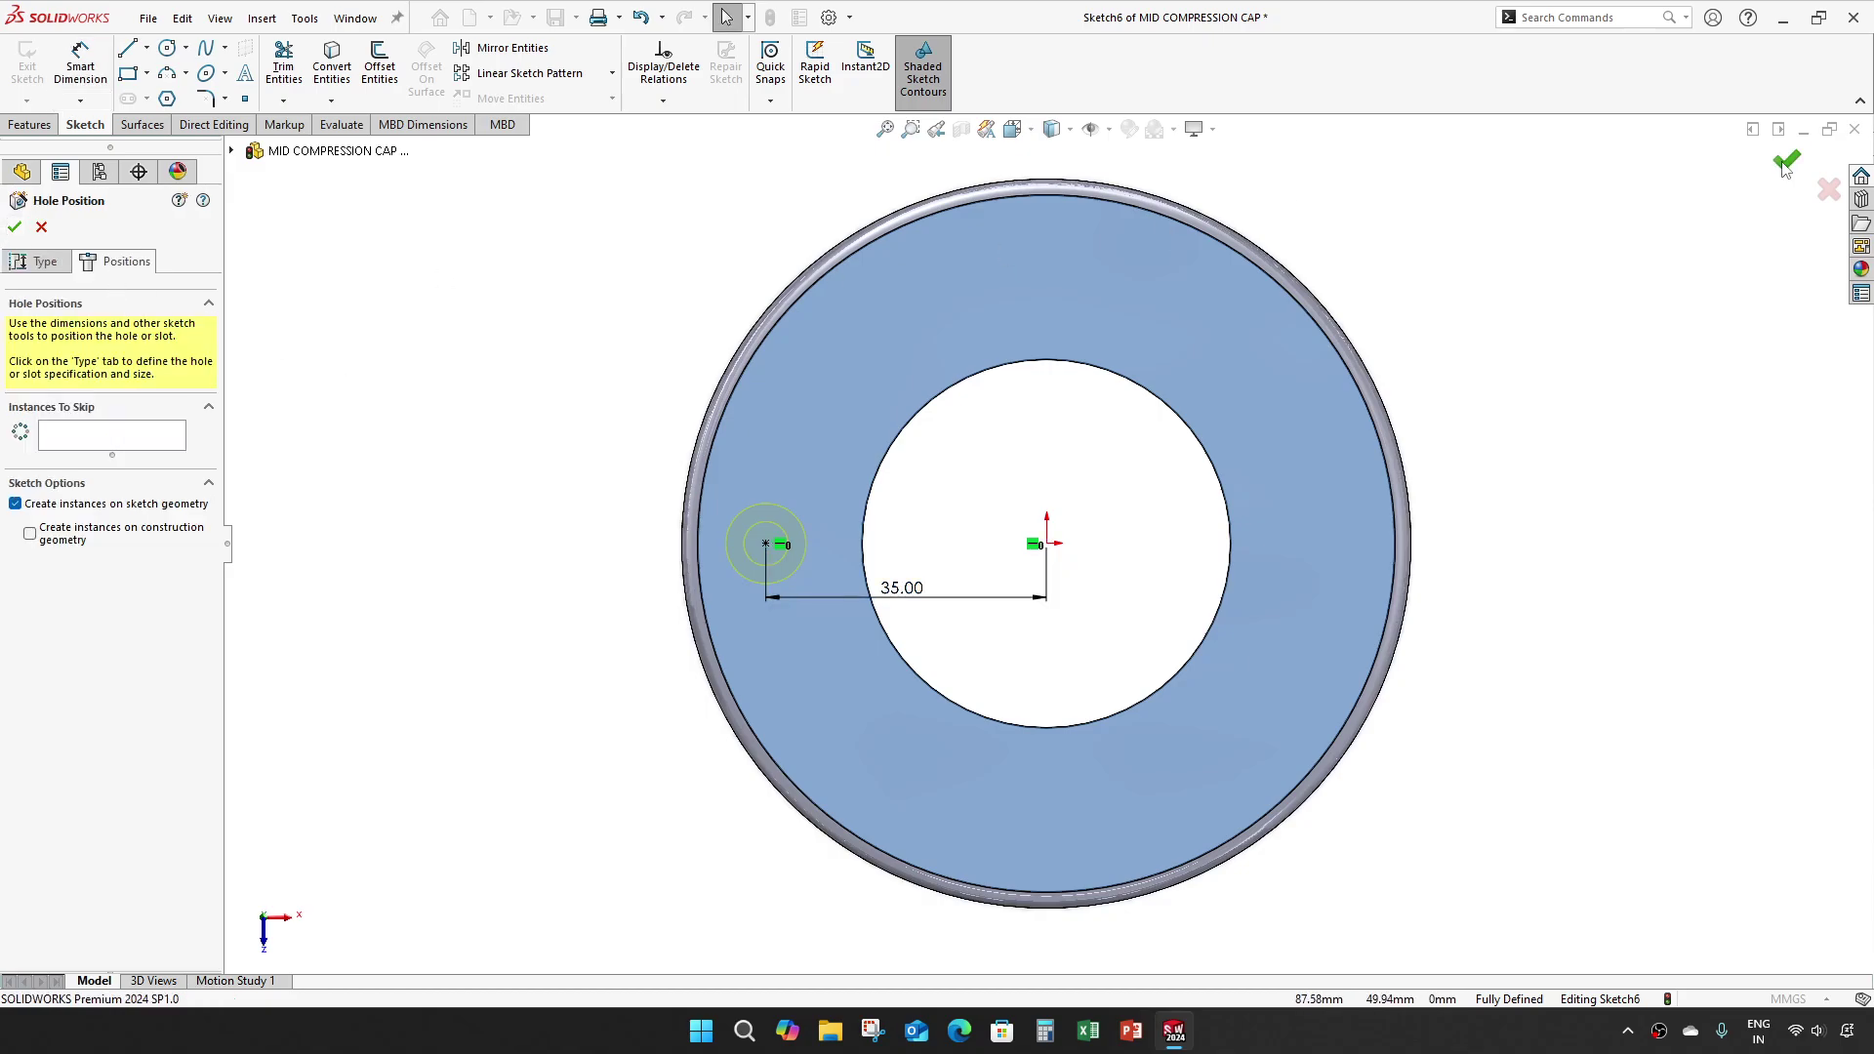
key(Return)
Step: Circular-pattern the counterbored hole about the disc's outer cylindrical face with 8 equally spaced instances over 360 degrees
middle_drag(1046, 544, 1041, 381)
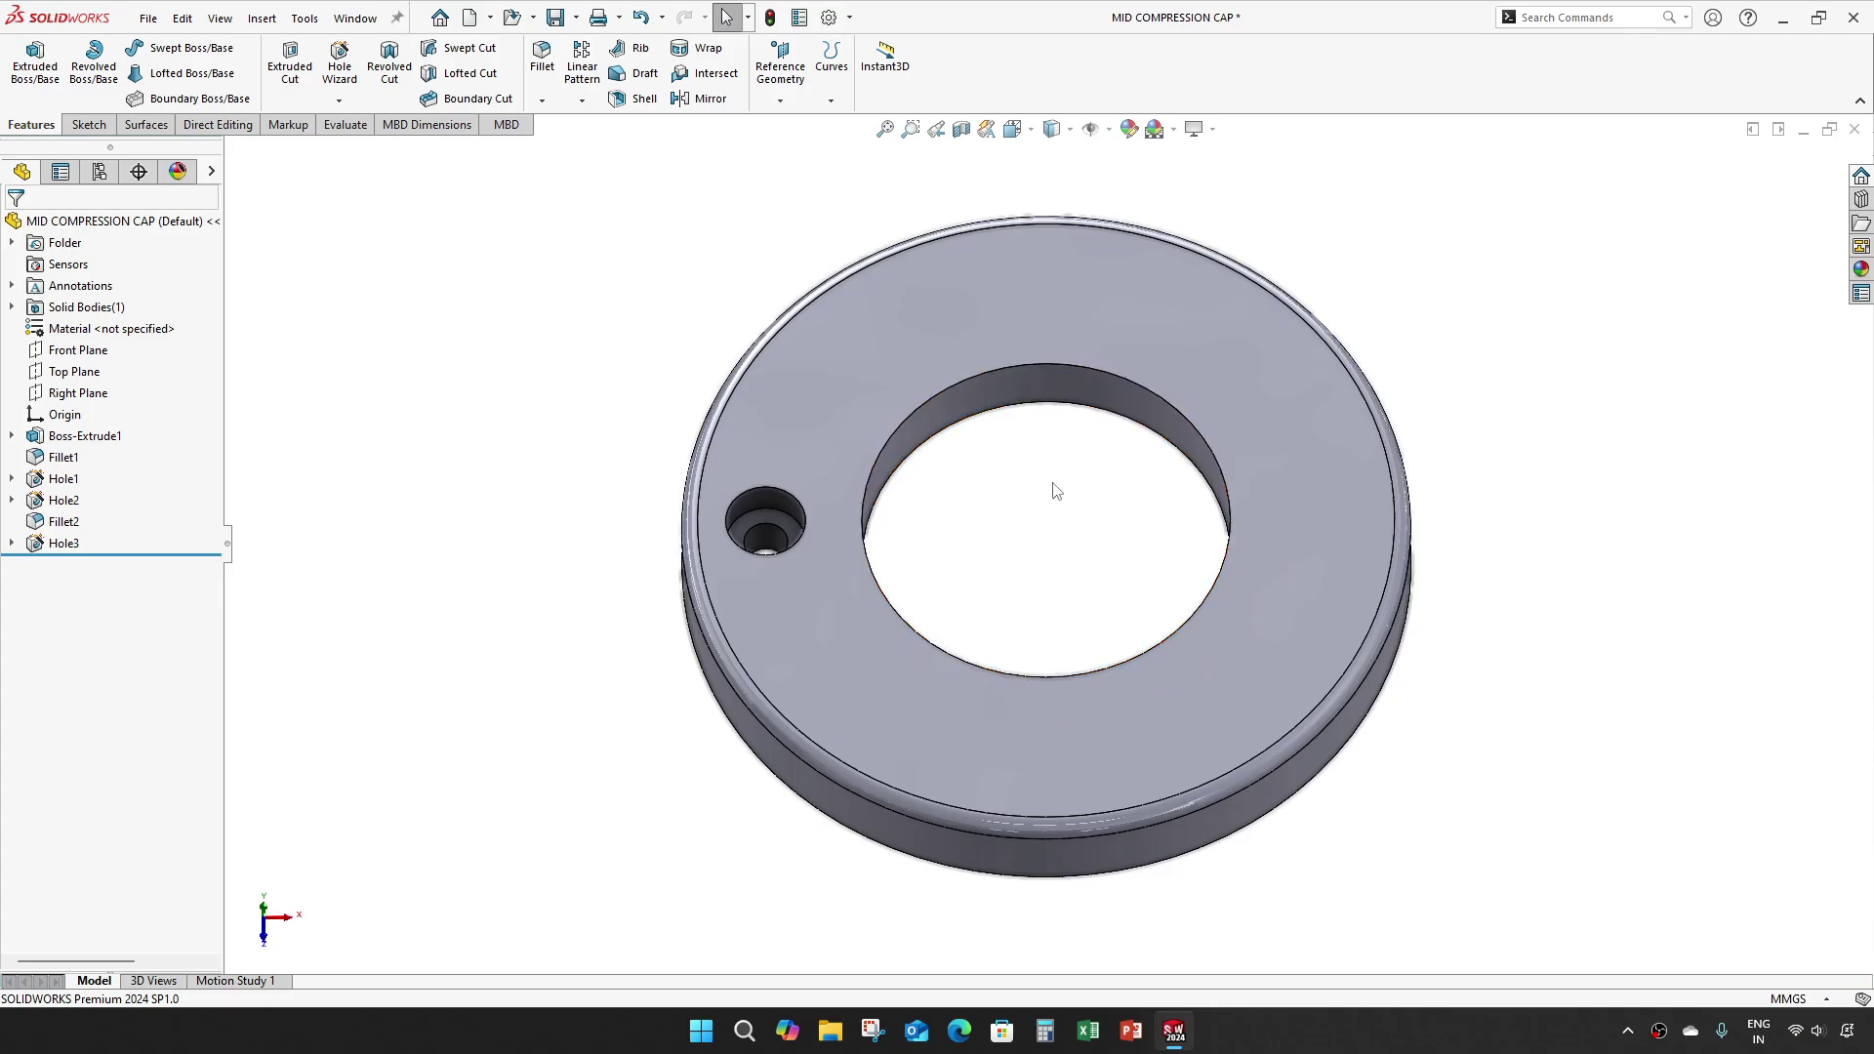
click(127, 544)
click(582, 101)
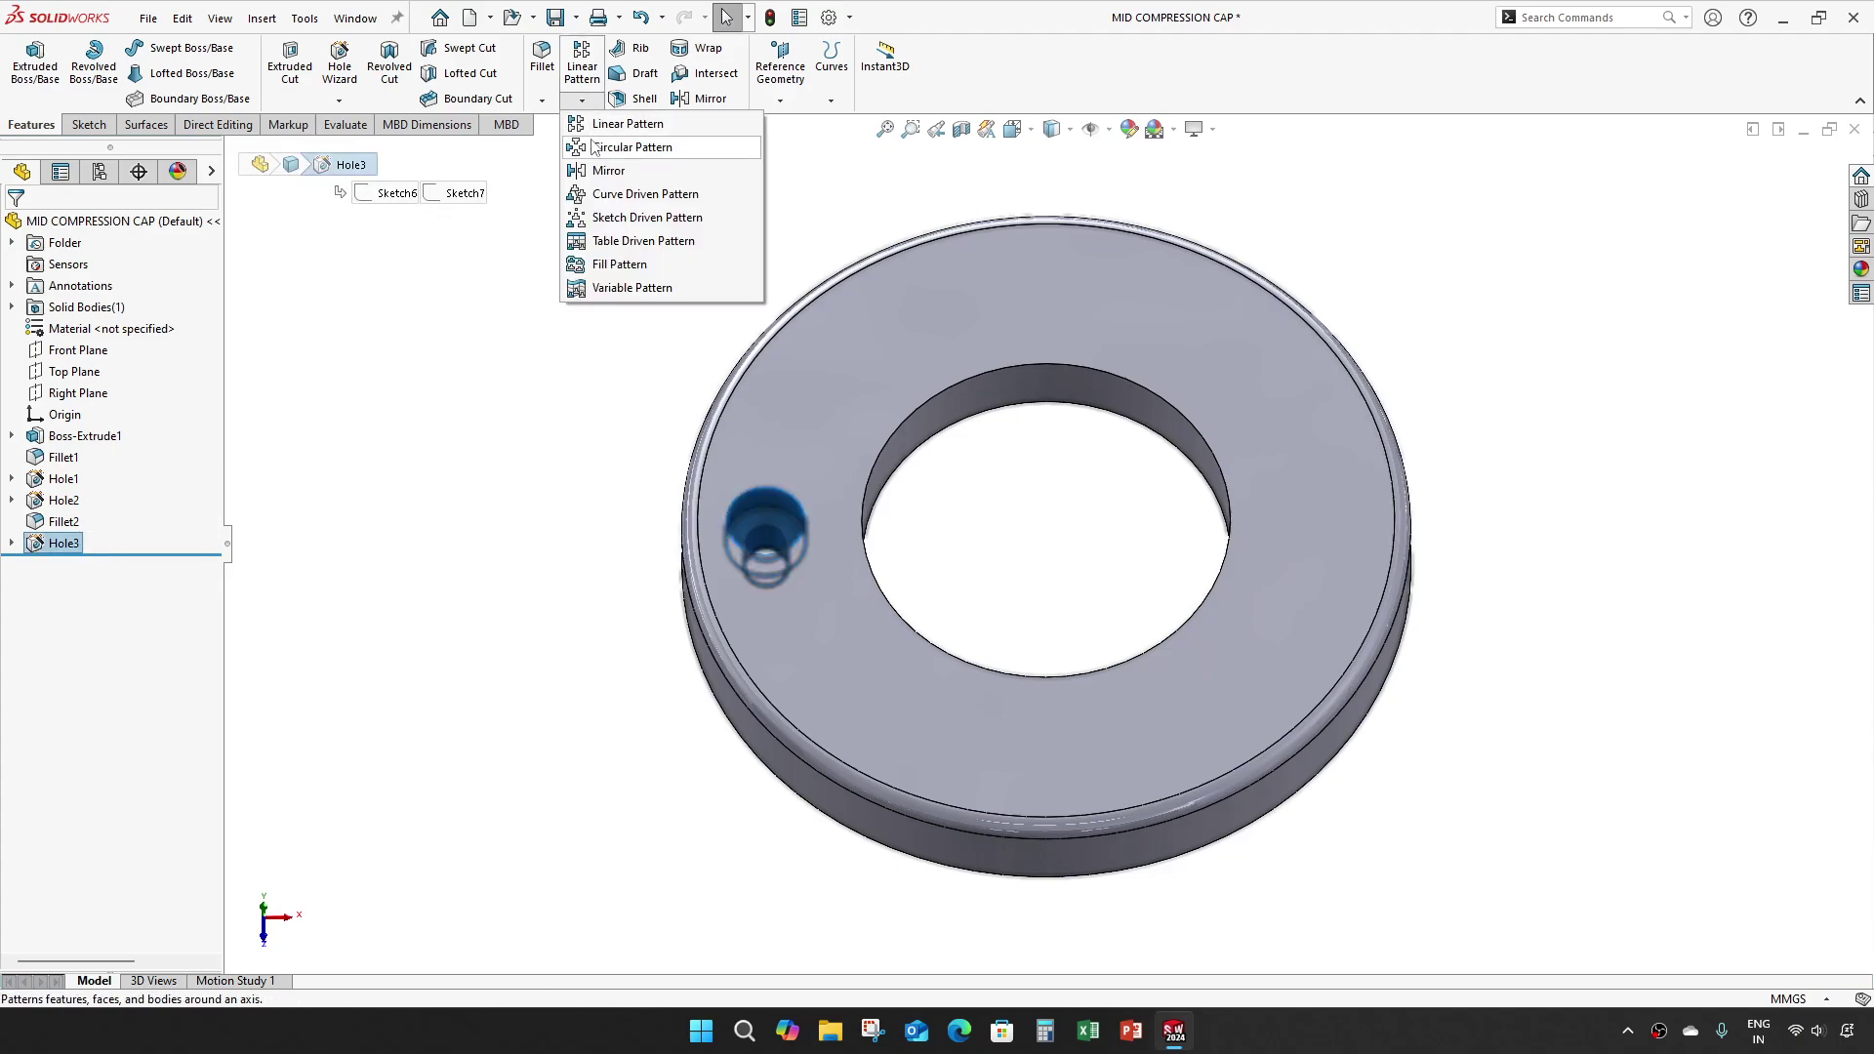
click(594, 148)
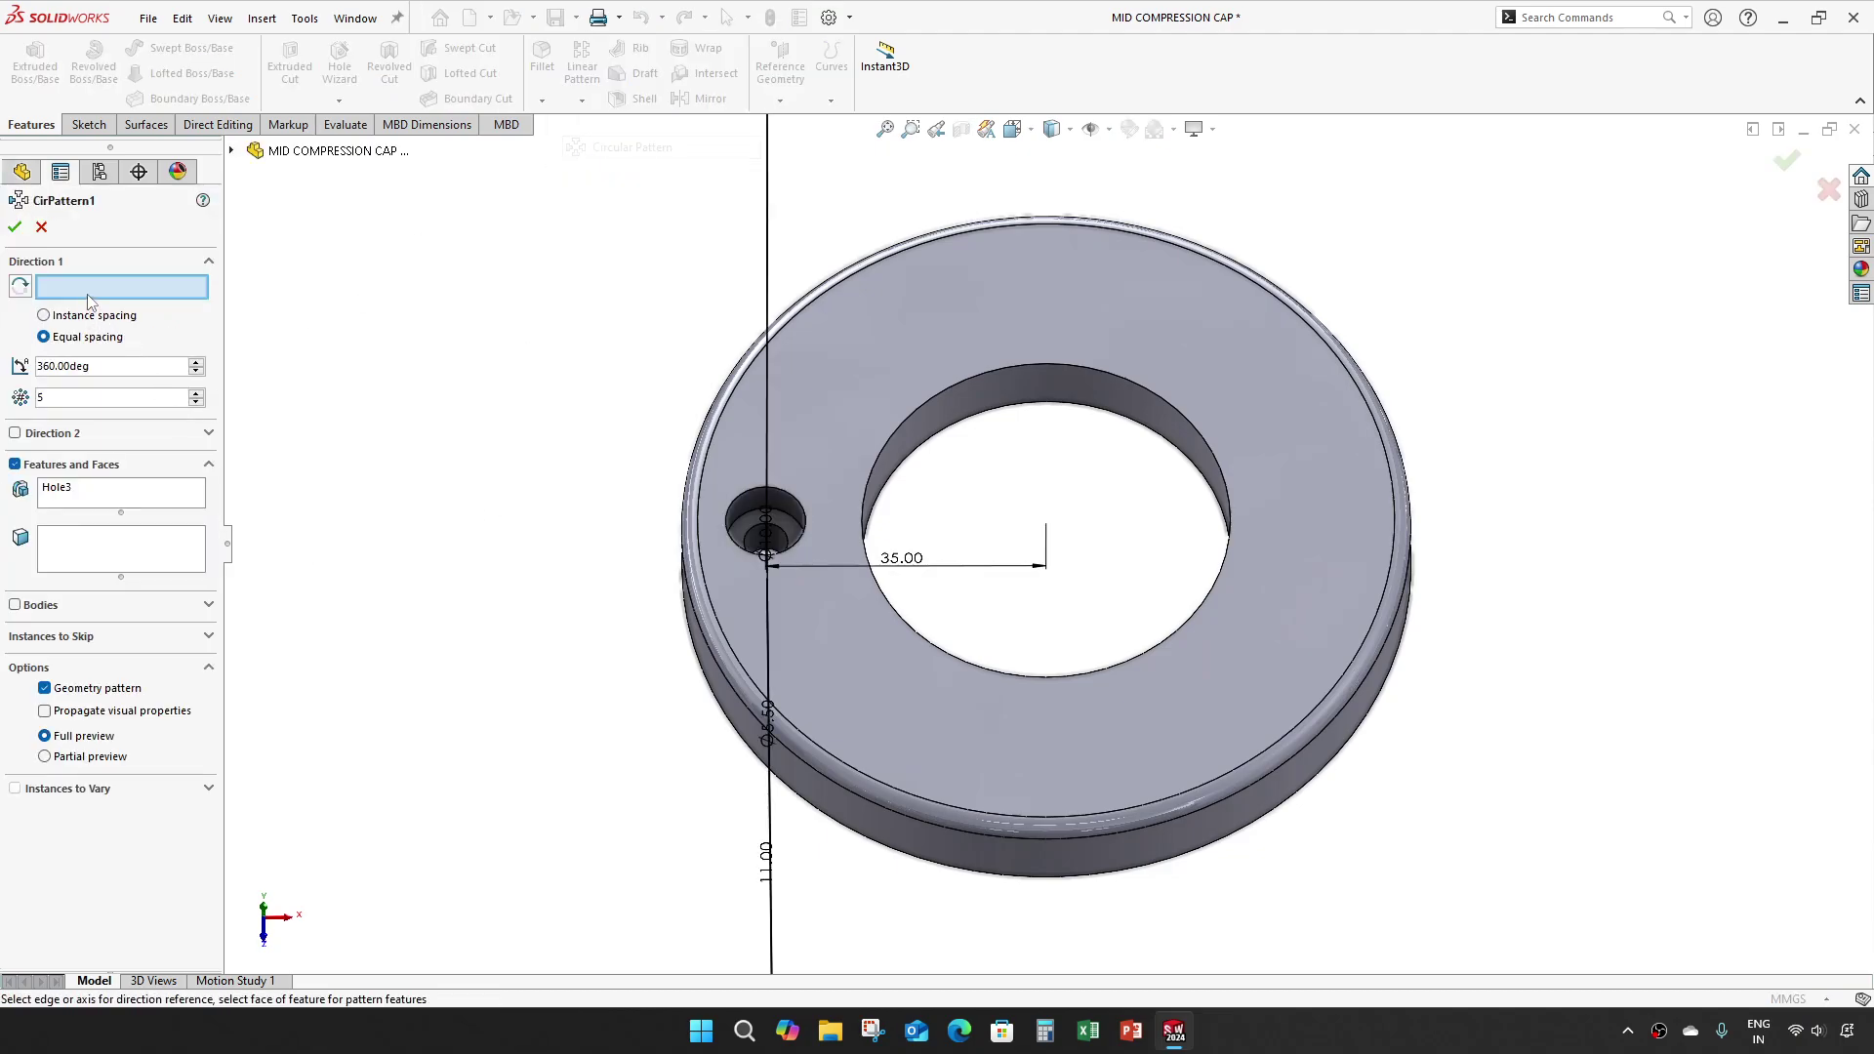
middle_drag(806, 665, 851, 717)
click(893, 744)
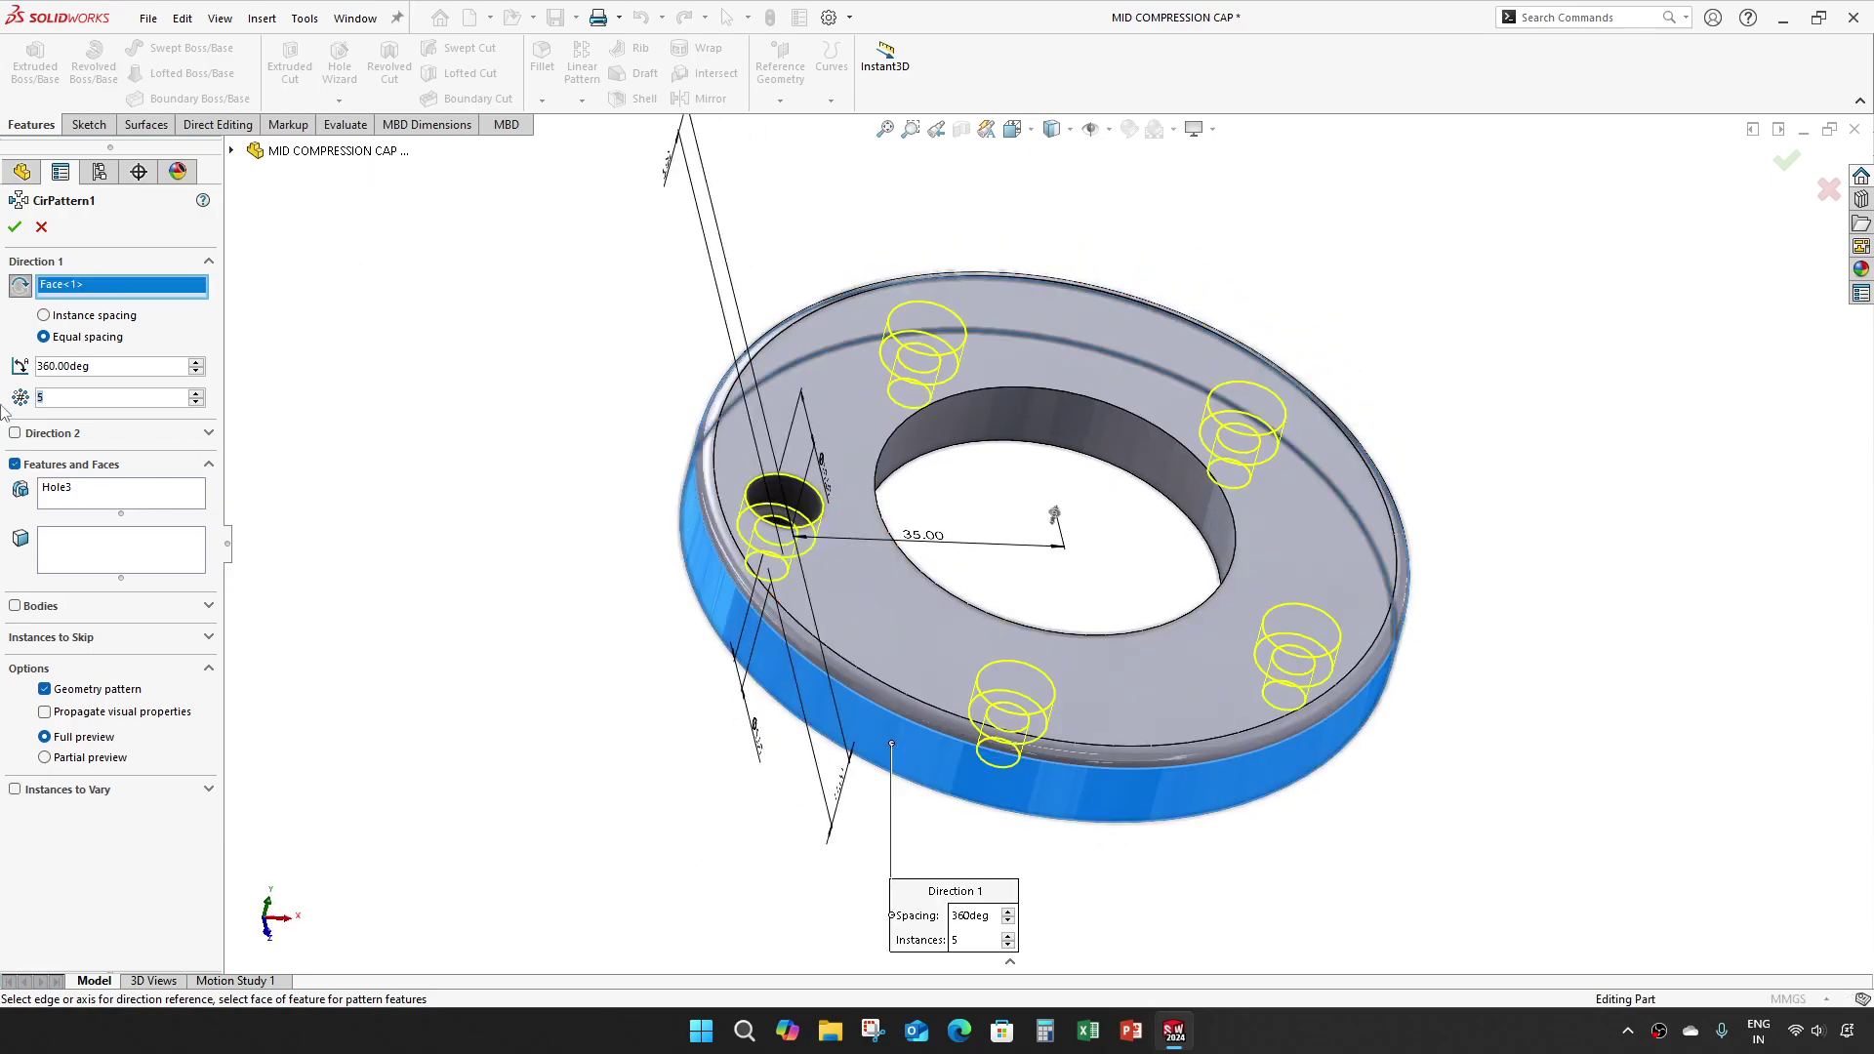
text(8)
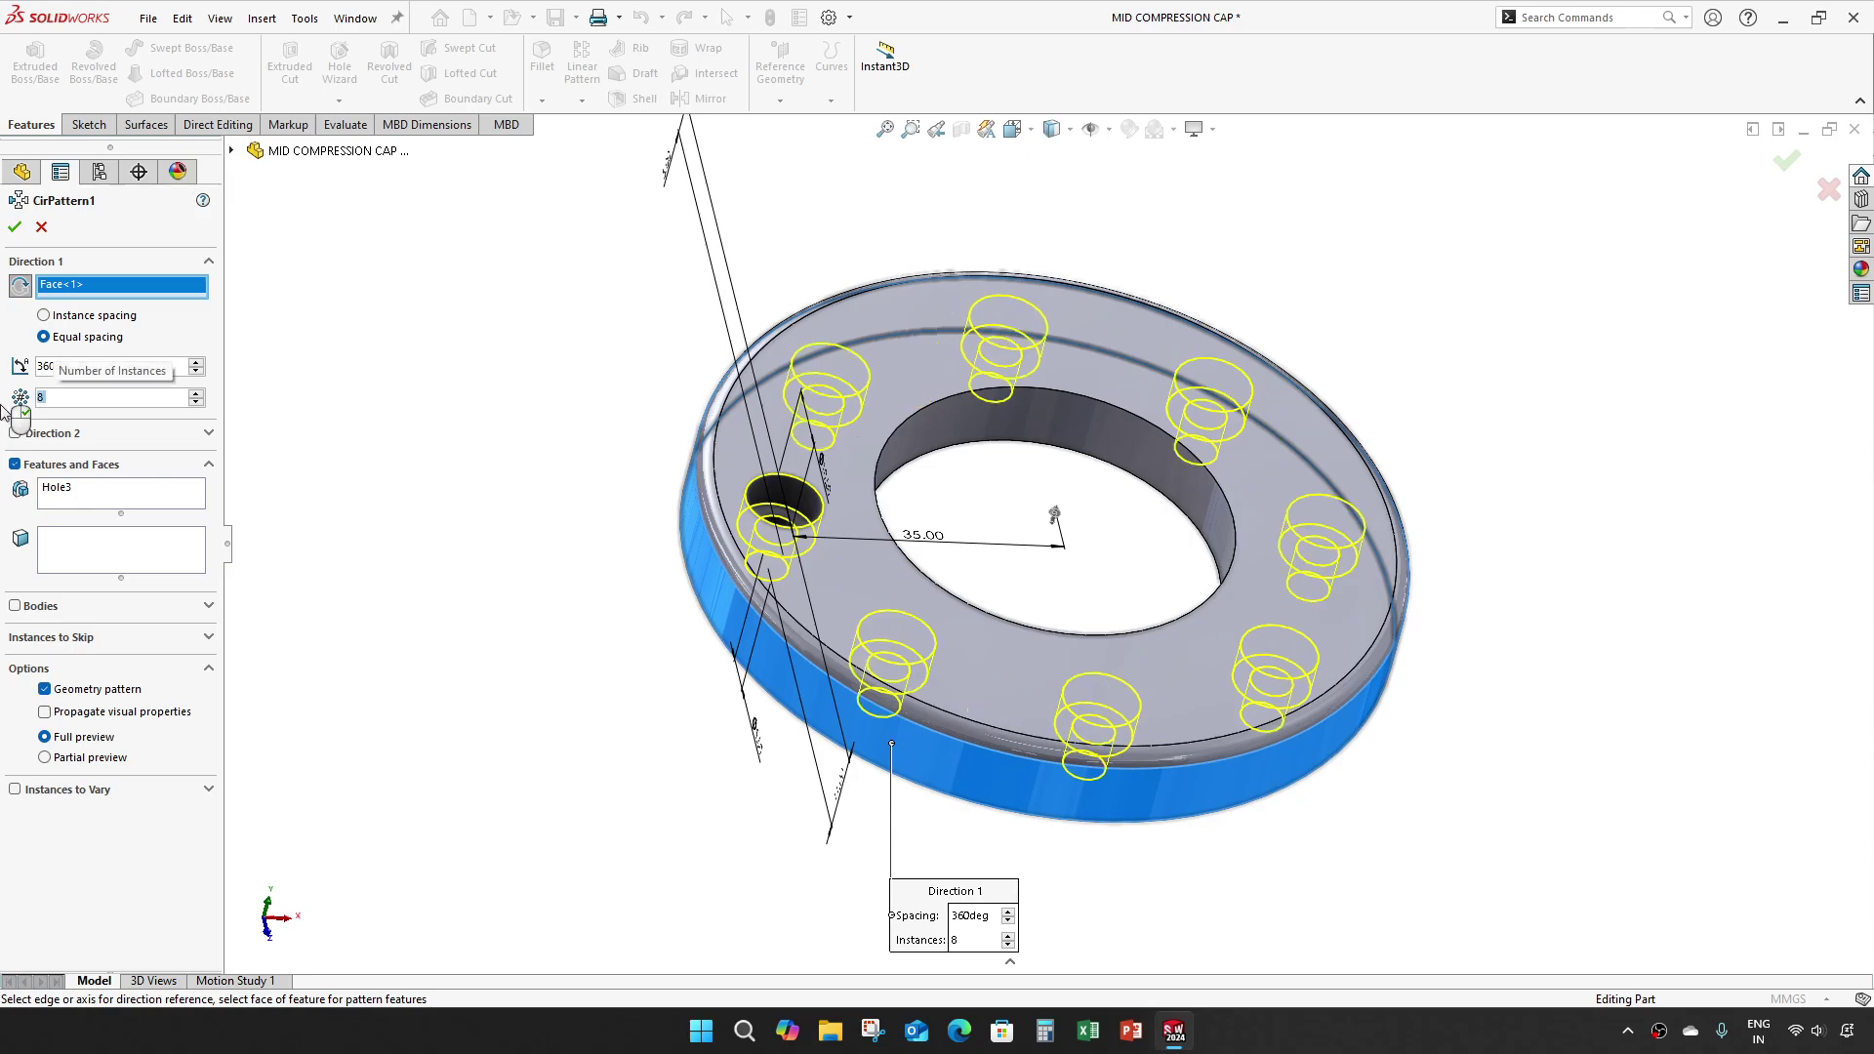
click(15, 228)
Step: Save the MID COMPRESSION CAP part and view its filleted-side face
middle_drag(1075, 518, 1068, 571)
key(ctrl+s)
middle_drag(957, 607, 1037, 568)
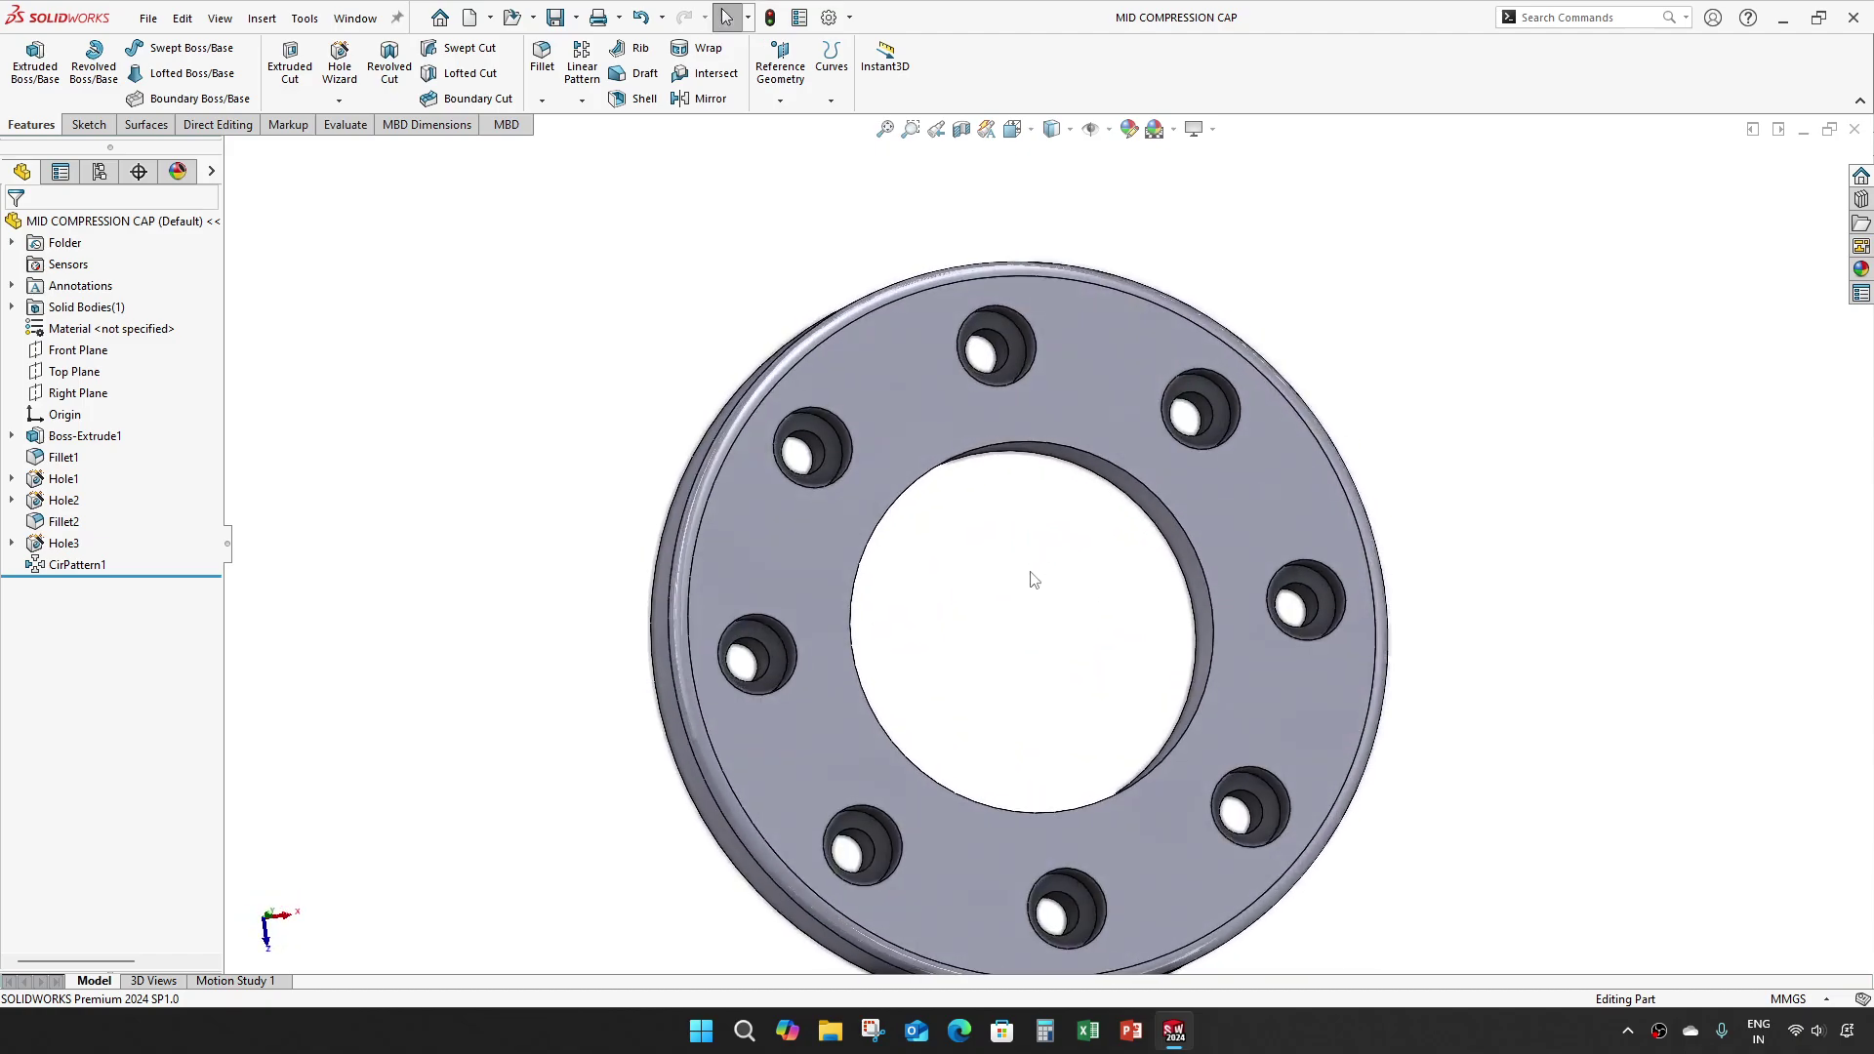